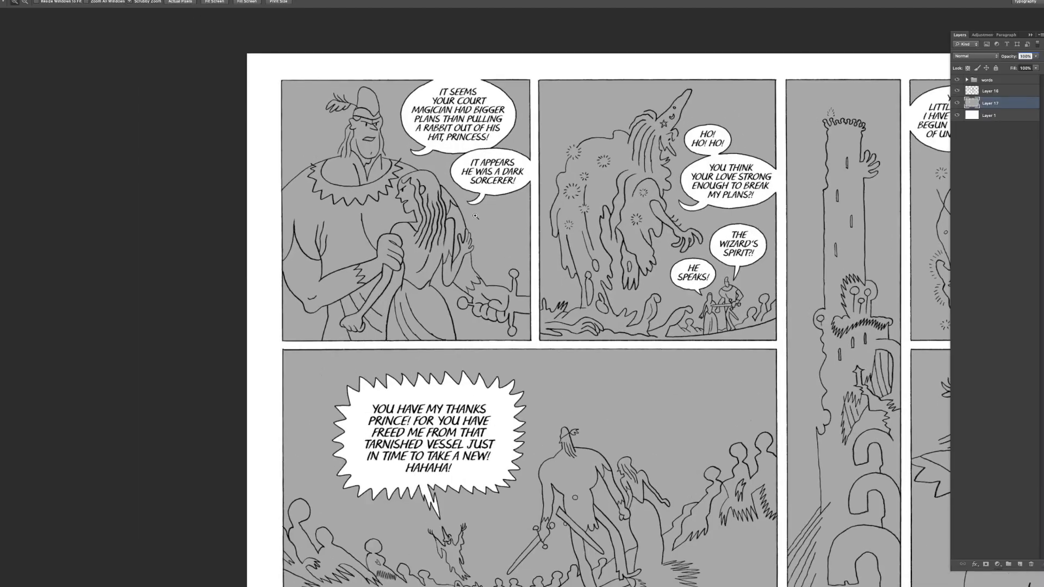
- Erase the grey from the princess's face, hair and shoulders and from the prince's gripping hand in the first panel
{"action": "left_click_drag", "start_coordinate": [475, 216], "coordinate": [511, 216]}
{"action": "left_click_drag", "start_coordinate": [419, 187], "coordinate": [478, 208]}
{"action": "left_click_drag", "start_coordinate": [411, 166], "coordinate": [464, 177]}
{"action": "mouse_move", "coordinate": [419, 227]}
{"action": "left_mouse_down"}
{"action": "mouse_move", "coordinate": [403, 205]}
{"action": "mouse_move", "coordinate": [468, 266]}
{"action": "mouse_move", "coordinate": [439, 313]}
{"action": "left_mouse_up"}
{"action": "key", "text": "]"}
{"action": "key", "text": "]"}
{"action": "key", "text": "]"}
{"action": "left_click_drag", "start_coordinate": [380, 326], "coordinate": [463, 262]}
{"action": "mouse_move", "coordinate": [391, 294]}
{"action": "left_mouse_down"}
{"action": "mouse_move", "coordinate": [418, 301]}
{"action": "mouse_move", "coordinate": [461, 221]}
{"action": "left_mouse_up"}
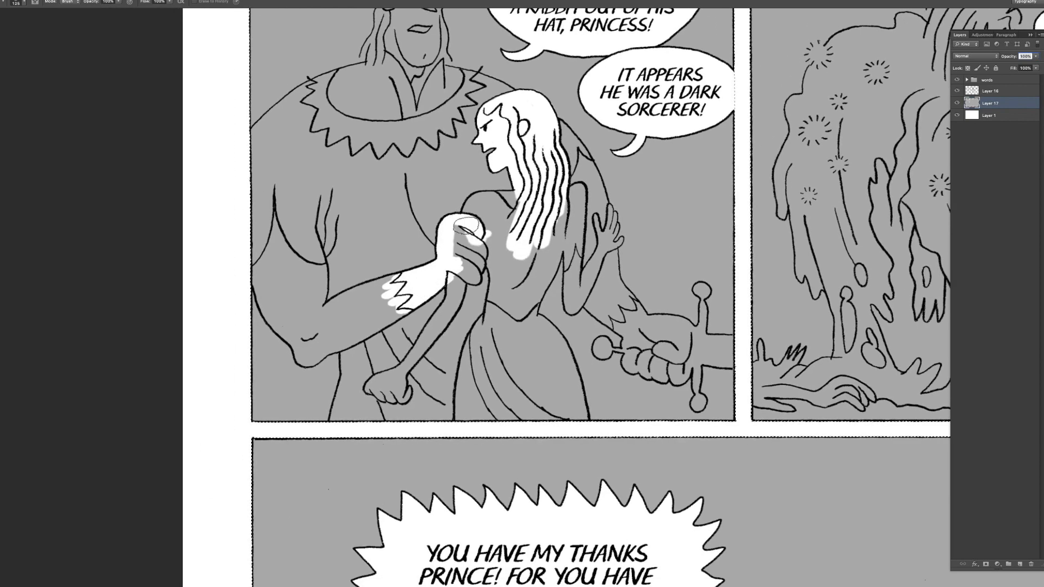
{"action": "key", "text": "b"}
{"action": "key", "text": "ctrl+plus"}
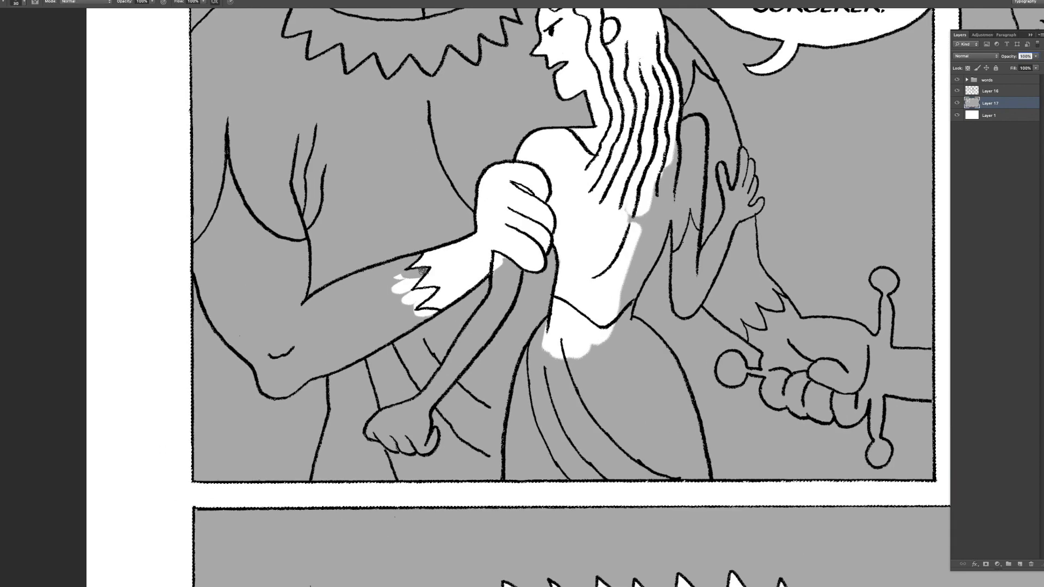
- Erase the grey from the princess's back, lowered arm and dress
{"action": "key", "text": "e"}
{"action": "key", "text": "ctrl+0"}
{"action": "key", "text": "ctrl+plus"}
{"action": "left_click_drag", "start_coordinate": [482, 324], "coordinate": [501, 263]}
{"action": "left_click_drag", "start_coordinate": [410, 220], "coordinate": [394, 268]}
{"action": "scroll", "coordinate": [318, 340], "scroll_direction": "up", "scroll_amount": 4}
{"action": "left_click_drag", "start_coordinate": [346, 355], "coordinate": [376, 348]}
{"action": "scroll", "coordinate": [326, 304], "scroll_direction": "down", "scroll_amount": 1}
{"action": "key", "text": "bracketright"}
{"action": "key", "text": "bracketright"}
{"action": "left_click_drag", "start_coordinate": [489, 272], "coordinate": [442, 278]}
{"action": "left_click_drag", "start_coordinate": [444, 261], "coordinate": [443, 350]}
{"action": "left_click_drag", "start_coordinate": [555, 283], "coordinate": [506, 250]}
{"action": "mouse_move", "coordinate": [471, 173]}
{"action": "left_mouse_down"}
{"action": "mouse_move", "coordinate": [442, 217]}
{"action": "mouse_move", "coordinate": [522, 151]}
{"action": "mouse_move", "coordinate": [475, 196]}
{"action": "left_mouse_up"}
- Erase the remaining grey from the princess's bent arm and raised hand and from the prince's face with a smaller eraser
{"action": "key", "text": "bracketleft"}
{"action": "key", "text": "bracketleft"}
{"action": "key", "text": "bracketleft"}
{"action": "key", "text": "bracketleft"}
{"action": "left_click_drag", "start_coordinate": [491, 201], "coordinate": [497, 133]}
{"action": "left_click_drag", "start_coordinate": [490, 295], "coordinate": [503, 311]}
{"action": "mouse_move", "coordinate": [506, 294]}
{"action": "left_mouse_down"}
{"action": "mouse_move", "coordinate": [469, 331]}
{"action": "mouse_move", "coordinate": [506, 239]}
{"action": "mouse_move", "coordinate": [518, 237]}
{"action": "mouse_move", "coordinate": [387, 255]}
{"action": "mouse_move", "coordinate": [429, 266]}
{"action": "mouse_move", "coordinate": [406, 304]}
{"action": "left_mouse_up"}
{"action": "key", "text": "bracketleft"}
{"action": "key", "text": "bracketleft"}
{"action": "key", "text": "h"}
{"action": "key", "text": "b"}
{"action": "key", "text": "e"}
{"action": "left_click_drag", "start_coordinate": [424, 204], "coordinate": [421, 147]}
{"action": "key", "text": "b"}
{"action": "key", "text": "h"}
{"action": "mouse_move", "coordinate": [430, 112]}
{"action": "left_mouse_down"}
{"action": "mouse_move", "coordinate": [427, 258]}
{"action": "mouse_move", "coordinate": [446, 321]}
{"action": "left_mouse_up"}
- Erase the grey from the fingers of the prince's sword hand and the lower arm of the crossguard
{"action": "key", "text": "e"}
{"action": "key", "text": "bracketleft"}
{"action": "scroll", "coordinate": [460, 348], "scroll_direction": "up", "scroll_amount": 3}
{"action": "mouse_move", "coordinate": [446, 272]}
{"action": "left_mouse_down"}
{"action": "mouse_move", "coordinate": [498, 299]}
{"action": "mouse_move", "coordinate": [495, 356]}
{"action": "left_mouse_up"}
{"action": "key", "text": "super+z"}
{"action": "key", "text": "bracketleft"}
{"action": "left_click_drag", "start_coordinate": [509, 308], "coordinate": [511, 366]}
{"action": "key", "text": "bracketright"}
{"action": "key", "text": "bracketright"}
{"action": "key", "text": "bracketright"}
{"action": "key", "text": "bracketright"}
{"action": "key", "text": "bracketright"}
{"action": "left_click_drag", "start_coordinate": [511, 288], "coordinate": [563, 281]}
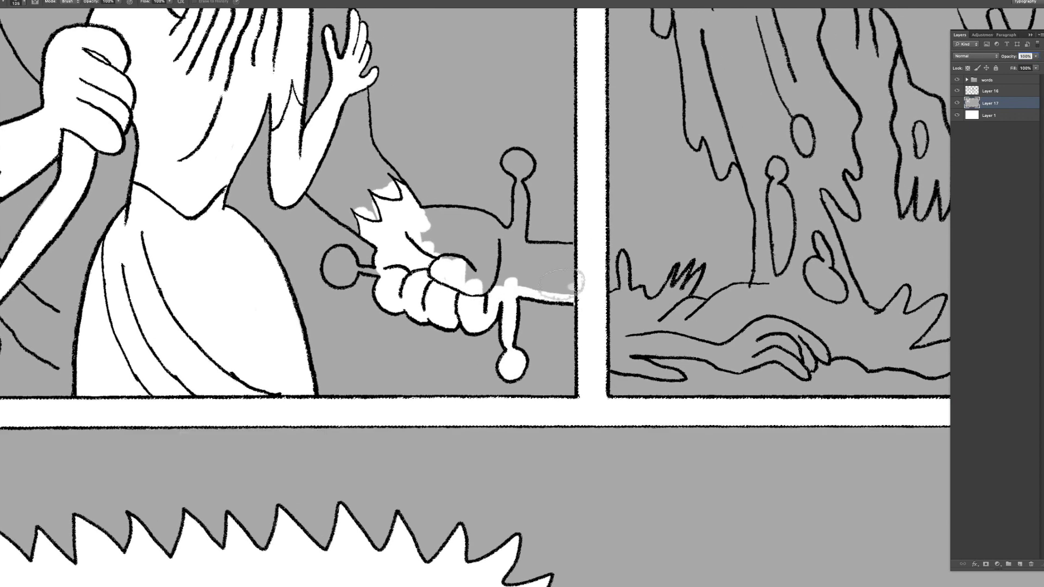
- Erase the grey from the rest of the sword hand, the torn cuff, the blade, the upper crossguard and the round pommel
{"action": "key", "text": "e"}
{"action": "key", "text": "bracketleft"}
{"action": "left_click_drag", "start_coordinate": [481, 277], "coordinate": [446, 225]}
{"action": "left_click_drag", "start_coordinate": [495, 208], "coordinate": [478, 223]}
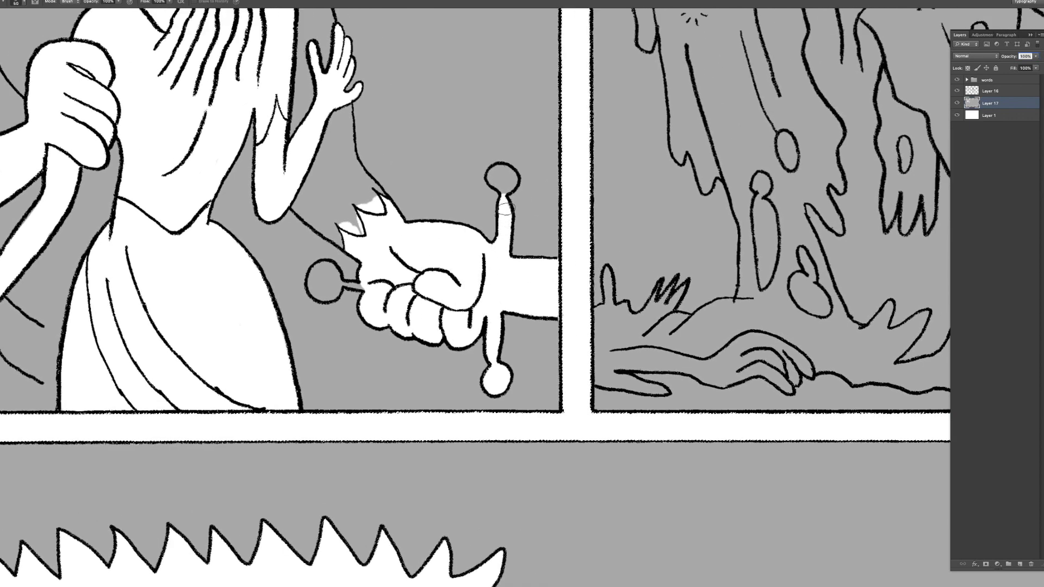
{"action": "left_click_drag", "start_coordinate": [370, 203], "coordinate": [348, 231]}
{"action": "left_click_drag", "start_coordinate": [331, 272], "coordinate": [356, 247]}
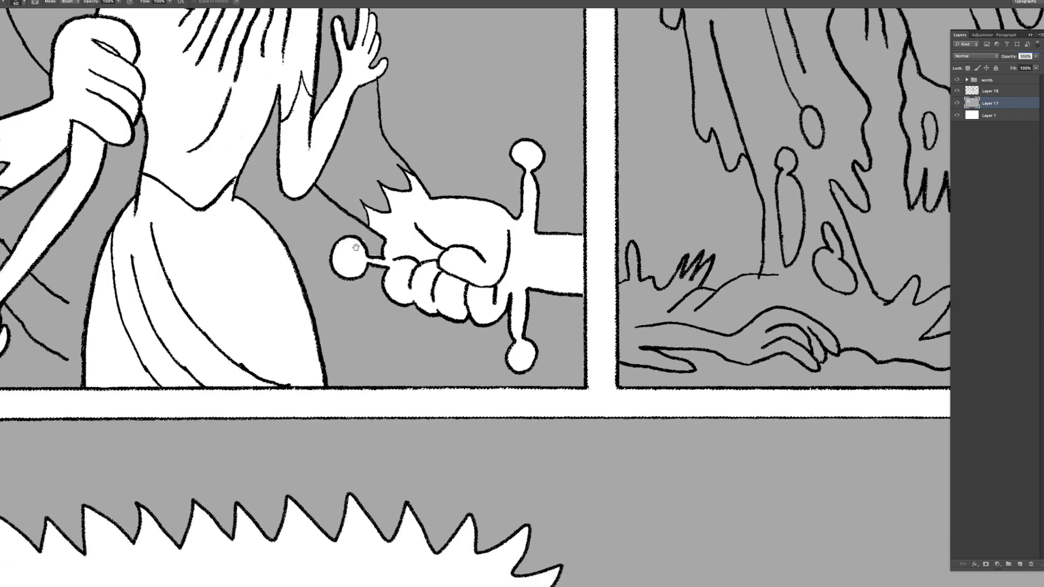
{"action": "key", "text": "ctrl+0"}
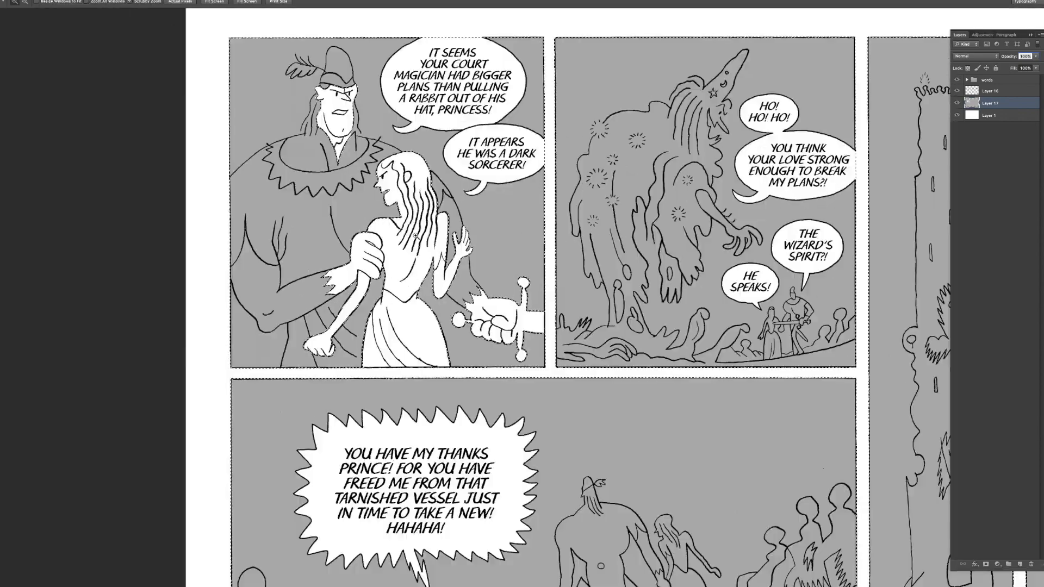
- Add a new layer above Layer 17 and brush grey shadows over the princess's body and the prince's hands
{"action": "left_click", "coordinate": [415, 236]}
{"action": "key", "text": "ctrl+shift+alt+n"}
{"action": "key", "text": "b"}
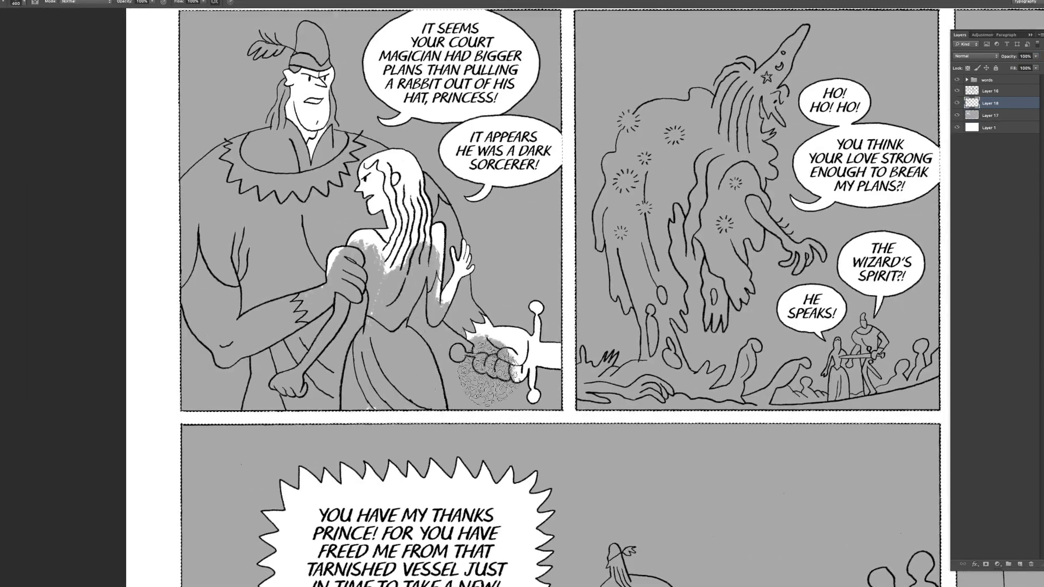
- Brush grey shadows onto the faces of the prince and the princess
{"action": "key", "text": "z"}
{"action": "left_click", "coordinate": [507, 336], "text": "alt"}
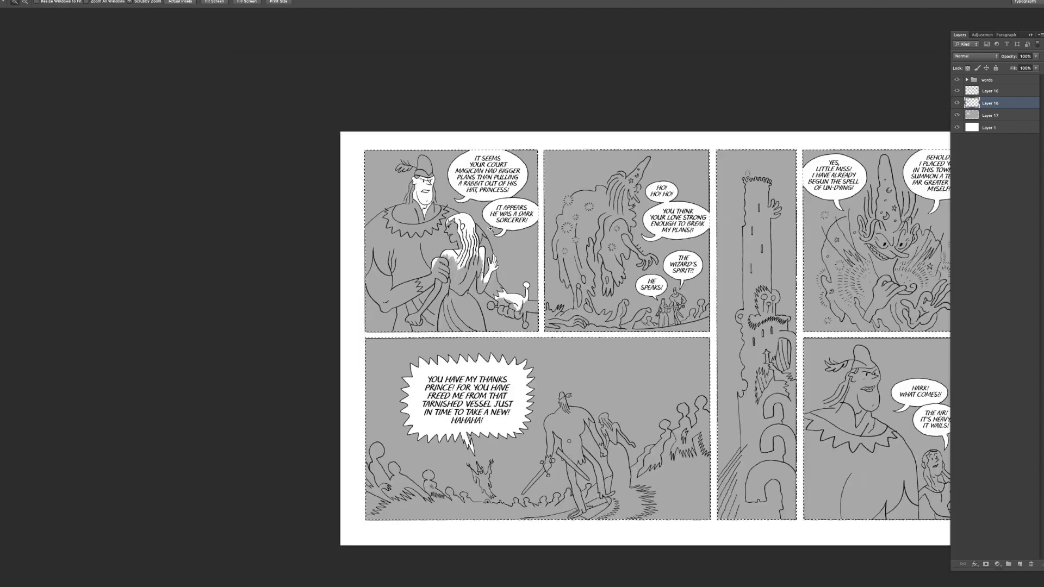
{"action": "left_click", "coordinate": [490, 229]}
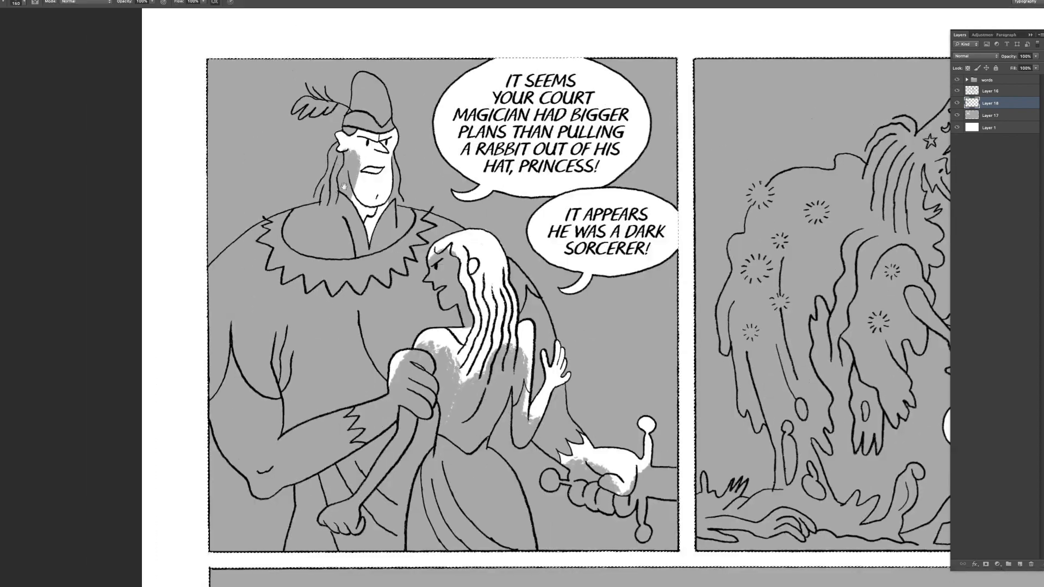
{"action": "key", "text": "b"}
{"action": "key", "text": "z"}
{"action": "left_click_drag", "start_coordinate": [399, 196], "coordinate": [406, 259]}
{"action": "left_click_drag", "start_coordinate": [595, 240], "coordinate": [627, 271]}
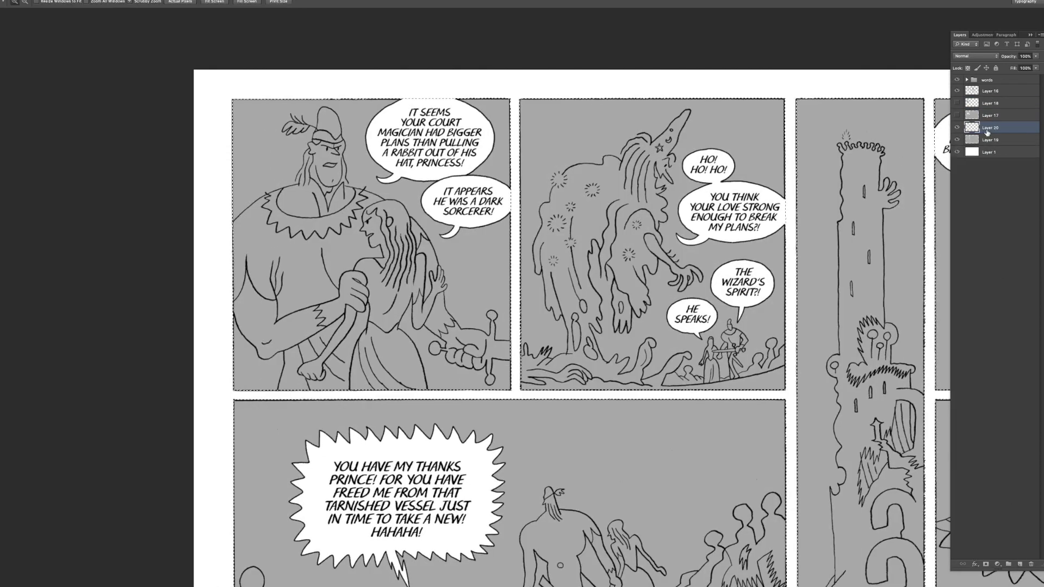
- Select the first panel's figures from the line-art layer and make Layer 20 the active layer
{"action": "left_click", "coordinate": [990, 91]}
{"action": "left_click_drag", "start_coordinate": [385, 245], "coordinate": [427, 245]}
{"action": "left_click", "coordinate": [845, 195]}
{"action": "left_click", "coordinate": [990, 128]}
- Paint the prince's body and the princess's figure solid dark grey on Layer 20 and clear the selection
{"action": "mouse_move", "coordinate": [157, 364]}
{"action": "left_mouse_down"}
{"action": "mouse_move", "coordinate": [272, 462]}
{"action": "mouse_move", "coordinate": [446, 473]}
{"action": "left_mouse_up"}
{"action": "left_click_drag", "start_coordinate": [433, 439], "coordinate": [431, 424]}
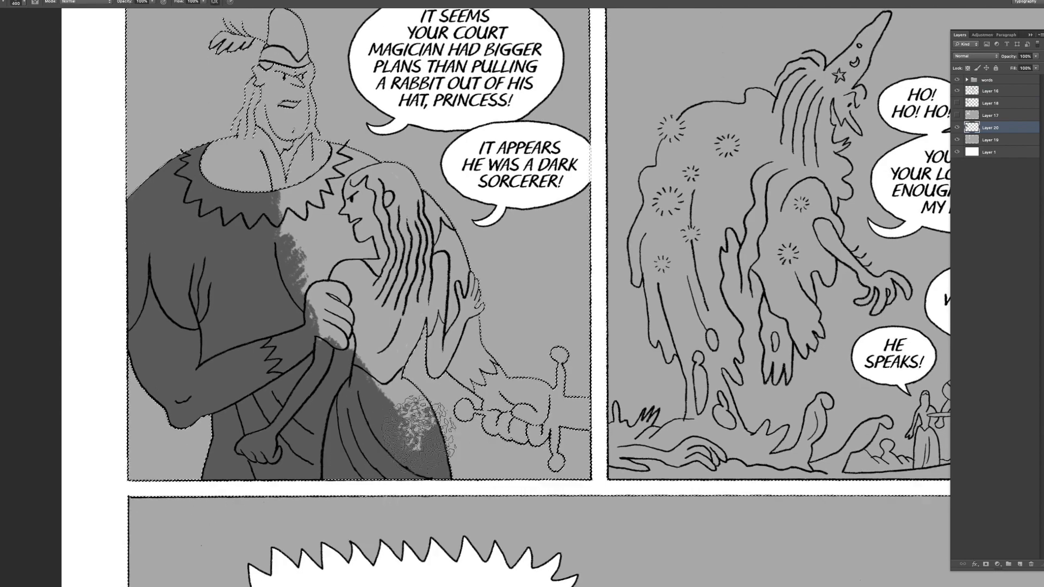
{"action": "left_click_drag", "start_coordinate": [293, 218], "coordinate": [430, 430]}
{"action": "left_click_drag", "start_coordinate": [431, 424], "coordinate": [416, 455]}
{"action": "key", "text": "ctrl+d"}
{"action": "left_click_drag", "start_coordinate": [348, 327], "coordinate": [396, 326]}
{"action": "left_click_drag", "start_coordinate": [395, 391], "coordinate": [477, 338]}
{"action": "left_click_drag", "start_coordinate": [326, 163], "coordinate": [294, 386]}
{"action": "left_click_drag", "start_coordinate": [217, 294], "coordinate": [316, 266]}
- Paint the prince's head, hat and collar solid dark grey up to the ink lines
{"action": "key", "text": "z"}
{"action": "left_click_drag", "start_coordinate": [266, 208], "coordinate": [293, 208]}
{"action": "mouse_move", "coordinate": [234, 217]}
{"action": "left_mouse_down"}
{"action": "mouse_move", "coordinate": [250, 291]}
{"action": "mouse_move", "coordinate": [272, 125]}
{"action": "left_mouse_up"}
{"action": "left_click_drag", "start_coordinate": [282, 139], "coordinate": [272, 174]}
{"action": "left_click_drag", "start_coordinate": [288, 217], "coordinate": [380, 310]}
{"action": "mouse_move", "coordinate": [337, 234]}
{"action": "left_mouse_down"}
{"action": "mouse_move", "coordinate": [367, 239]}
{"action": "mouse_move", "coordinate": [361, 116]}
{"action": "left_mouse_up"}
{"action": "left_click_drag", "start_coordinate": [593, 538], "coordinate": [246, 49]}
- Fill the princess's hair and the prince's far arm with dark grey, adjusting the brush size to the outlines
{"action": "key", "text": "bracketleft"}
{"action": "key", "text": "bracketleft"}
{"action": "key", "text": "bracketleft"}
{"action": "key", "text": "bracketleft"}
{"action": "key", "text": "bracketleft"}
{"action": "key", "text": "bracketleft"}
{"action": "key", "text": "bracketleft"}
{"action": "mouse_move", "coordinate": [344, 361]}
{"action": "left_mouse_down"}
{"action": "mouse_move", "coordinate": [398, 330]}
{"action": "mouse_move", "coordinate": [364, 355]}
{"action": "mouse_move", "coordinate": [392, 369]}
{"action": "left_mouse_up"}
{"action": "key", "text": "bracketright"}
{"action": "key", "text": "bracketright"}
{"action": "key", "text": "bracketright"}
{"action": "mouse_move", "coordinate": [399, 380]}
{"action": "left_mouse_down"}
{"action": "mouse_move", "coordinate": [436, 401]}
{"action": "mouse_move", "coordinate": [435, 348]}
{"action": "left_mouse_up"}
{"action": "left_click_drag", "start_coordinate": [377, 44], "coordinate": [349, 205]}
{"action": "left_click_drag", "start_coordinate": [230, 80], "coordinate": [228, 101]}
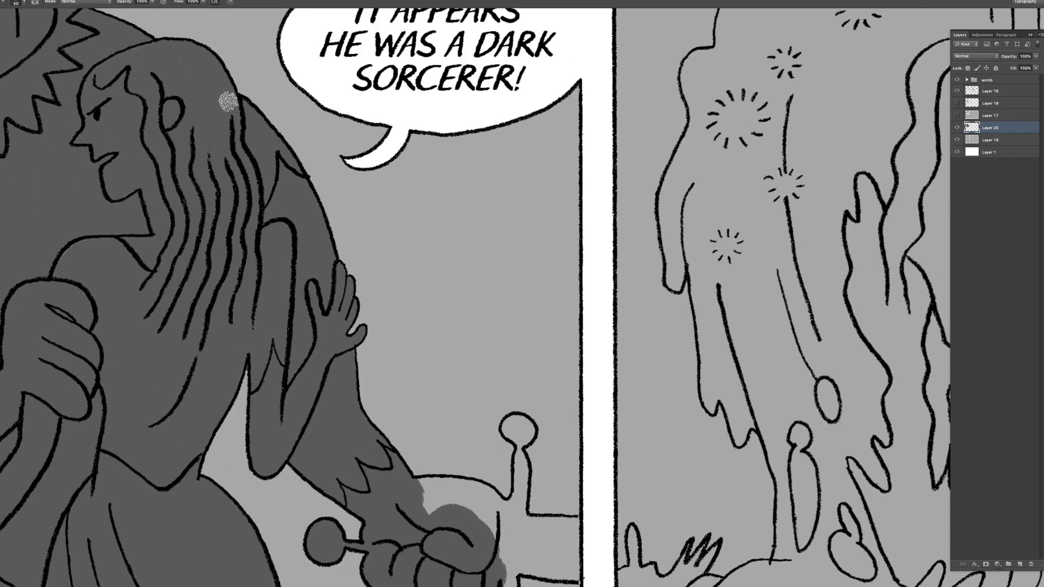
- Fill the prince's sword hand, the round pommel and the lower arm of the crossguard with dark grey using a small brush
{"action": "key", "text": "bracketleft"}
{"action": "key", "text": "bracketleft"}
{"action": "key", "text": "bracketleft"}
{"action": "key", "text": "bracketleft"}
{"action": "key", "text": "bracketleft"}
{"action": "scroll", "coordinate": [140, 235], "scroll_direction": "down", "scroll_amount": 5}
{"action": "key", "text": "bracketleft"}
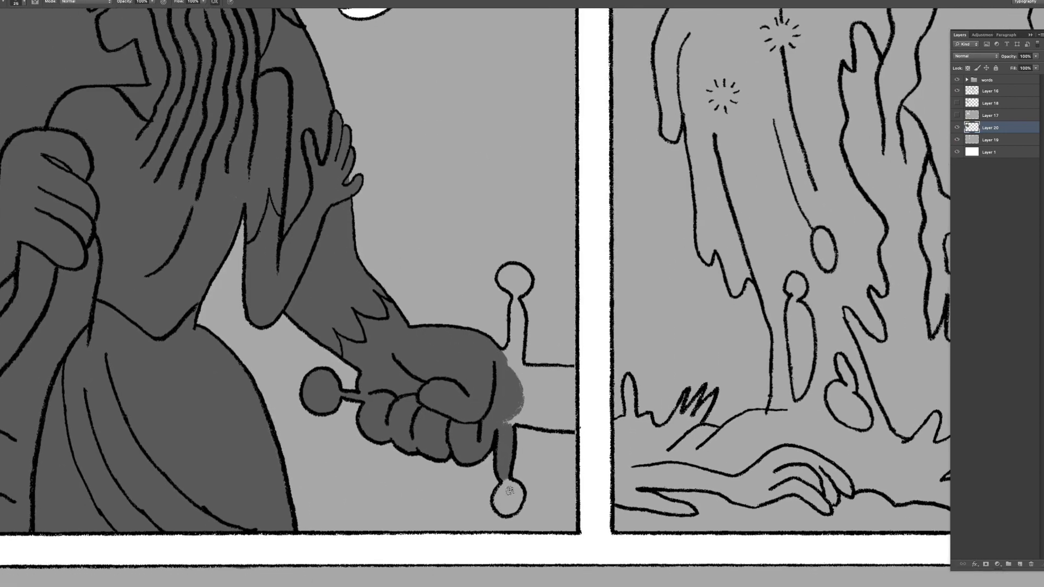
- Fill the sword blade and the ends of the crossguard with dark grey
{"action": "scroll", "coordinate": [458, 341], "scroll_direction": "right", "scroll_amount": 1}
{"action": "mouse_move", "coordinate": [536, 408]}
{"action": "left_mouse_down"}
{"action": "mouse_move", "coordinate": [560, 391]}
{"action": "mouse_move", "coordinate": [499, 363]}
{"action": "left_mouse_up"}
{"action": "key", "text": "z"}
{"action": "left_click", "coordinate": [501, 278], "text": "alt"}
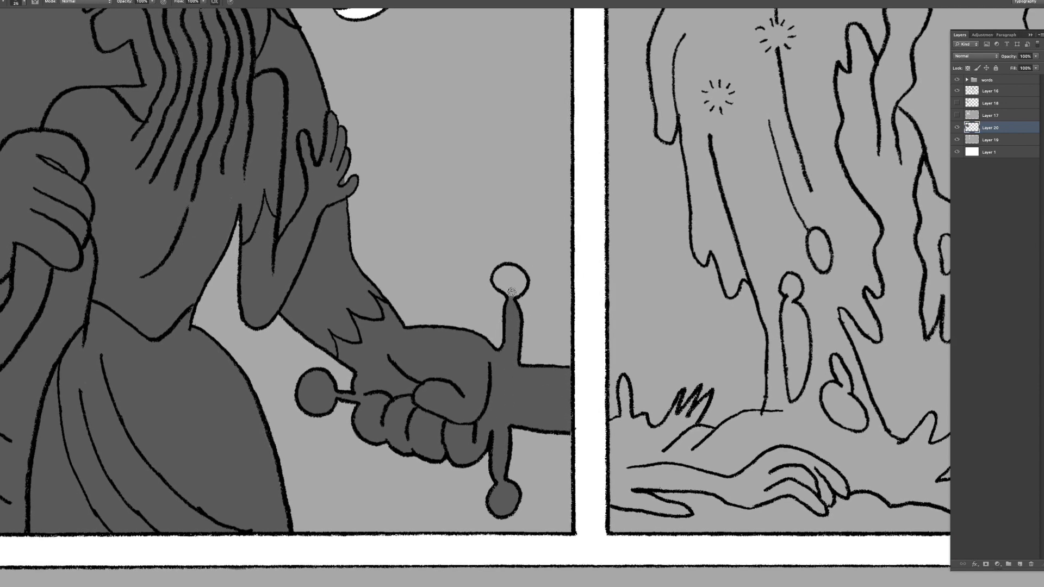
{"action": "left_click", "coordinate": [501, 279], "text": "alt"}
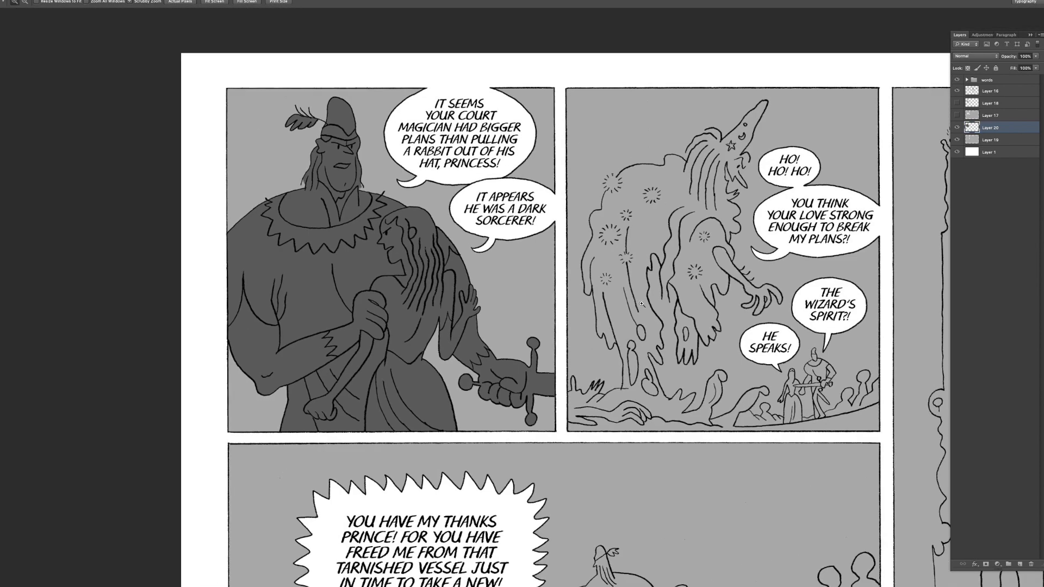
- Load the painted silhouette on Layer 20 as a selection and hide that layer
{"action": "left_click", "coordinate": [971, 128], "text": "ctrl"}
{"action": "left_click_drag", "start_coordinate": [990, 127], "coordinate": [998, 139]}
{"action": "scroll", "coordinate": [965, 145], "scroll_direction": "left", "scroll_amount": 1}
{"action": "key", "text": "ctrl+d"}
{"action": "left_click", "coordinate": [957, 128]}
- Delete Layer 17 and Layer 18 and duplicate the flat grey Layer 19
{"action": "left_click", "coordinate": [989, 115]}
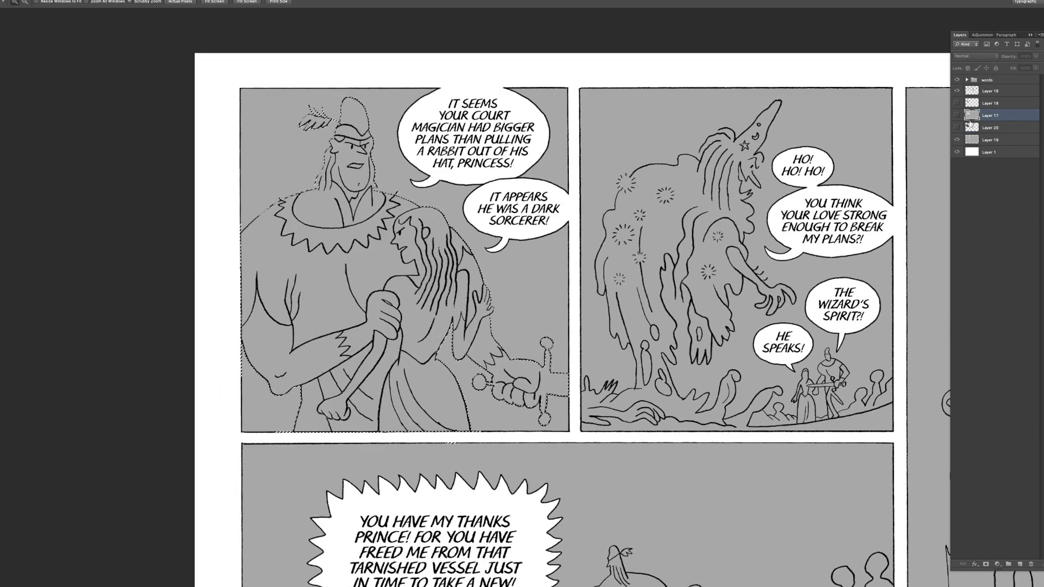
{"action": "key", "text": "Delete"}
{"action": "left_click", "coordinate": [958, 103]}
{"action": "left_click", "coordinate": [966, 103]}
- Load Layer 20's silhouette as a selection and erase the grey inside the figures on Layer 19 copy
{"action": "left_click_drag", "start_coordinate": [347, 245], "coordinate": [461, 264]}
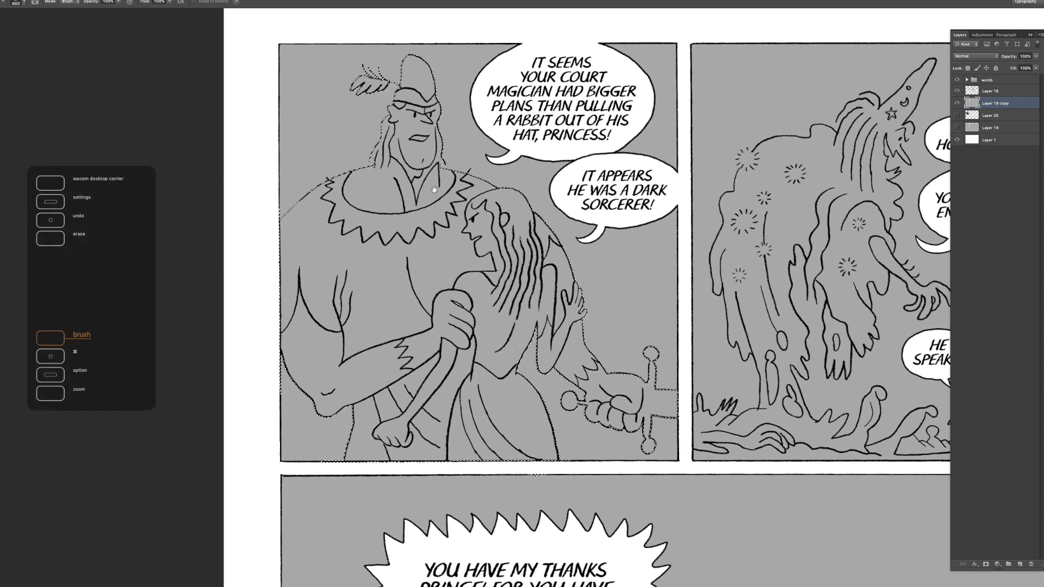
{"action": "left_click", "coordinate": [971, 115], "text": "ctrl"}
{"action": "key", "text": "e"}
{"action": "left_click_drag", "start_coordinate": [417, 93], "coordinate": [424, 250]}
- Brush grey shadows onto the princess, the prince's face and the middle of his torso within the silhouette selection
{"action": "key", "text": "b"}
{"action": "scroll", "coordinate": [458, 273], "scroll_direction": "up", "scroll_amount": 1}
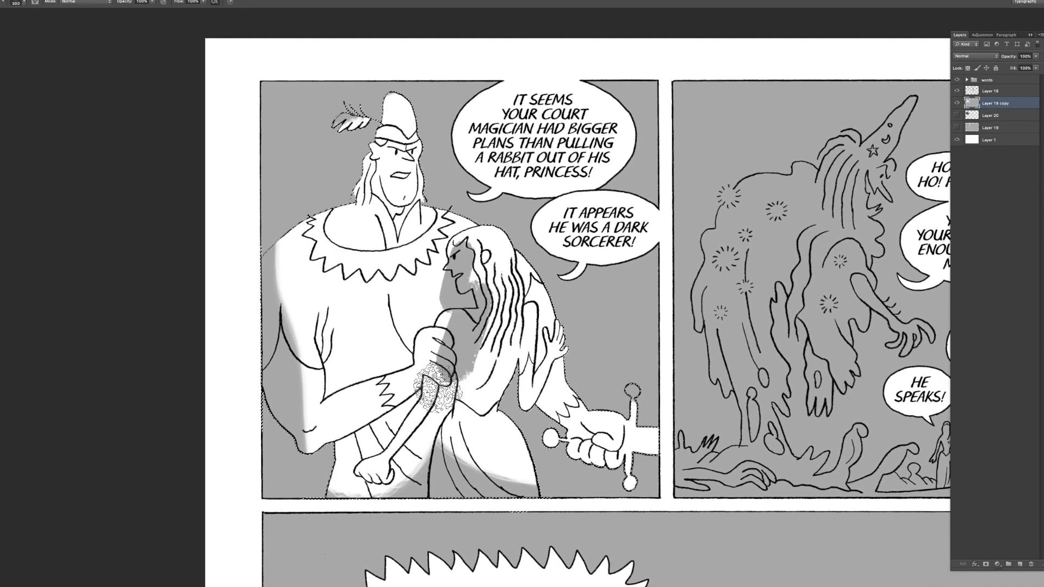
{"action": "key", "text": "bracketright"}
{"action": "key", "text": "bracketright"}
{"action": "key", "text": "bracketright"}
{"action": "scroll", "coordinate": [442, 303], "scroll_direction": "up", "scroll_amount": 1}
{"action": "scroll", "coordinate": [446, 261], "scroll_direction": "right", "scroll_amount": 1}
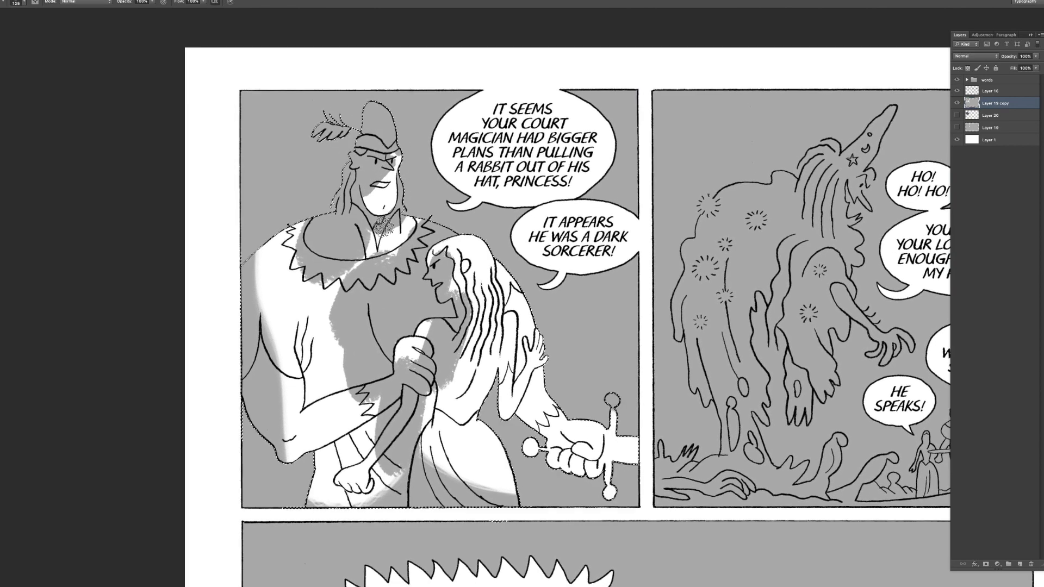
- Shade the prince's body and the princess's dress grey, leaving white highlights across his chest and collar
{"action": "key", "text": "bracketright"}
{"action": "key", "text": "bracketright"}
{"action": "key", "text": "bracketright"}
{"action": "key", "text": "bracketright"}
{"action": "key", "text": "bracketright"}
{"action": "key", "text": "bracketright"}
{"action": "scroll", "coordinate": [353, 195], "scroll_direction": "down", "scroll_amount": 1}
{"action": "scroll", "coordinate": [326, 179], "scroll_direction": "left", "scroll_amount": 1}
{"action": "key", "text": "bracketleft"}
{"action": "key", "text": "bracketleft"}
{"action": "key", "text": "bracketleft"}
{"action": "key", "text": "bracketleft"}
{"action": "key", "text": "bracketleft"}
{"action": "key", "text": "bracketleft"}
{"action": "scroll", "coordinate": [508, 283], "scroll_direction": "down", "scroll_amount": 1}
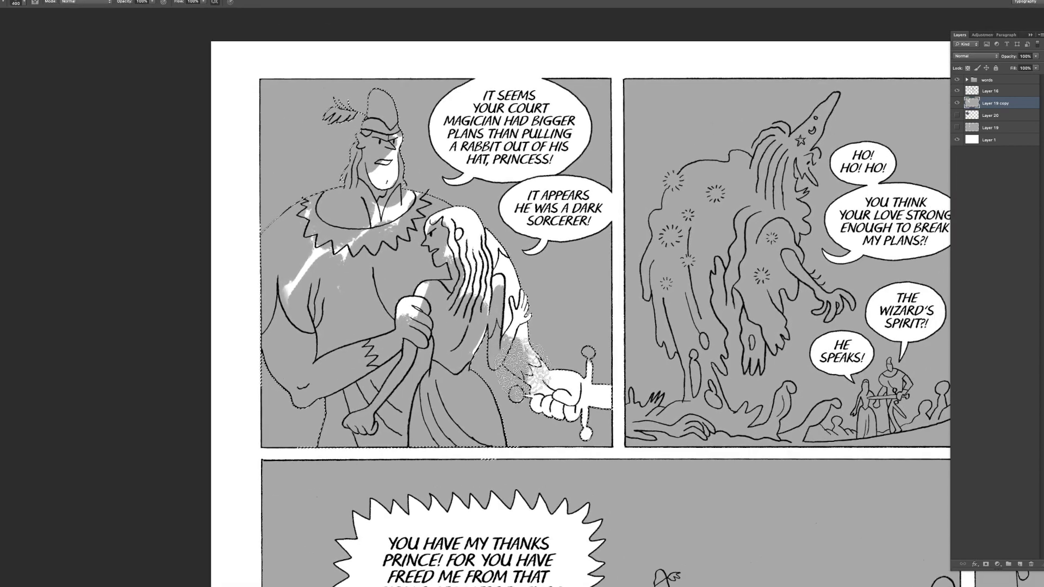
- Refine the grey shading on the princess's face, ear and arm and on the prince's sword hand, keeping white highlights
{"action": "key", "text": "e"}
{"action": "scroll", "coordinate": [536, 349], "scroll_direction": "up", "scroll_amount": 3}
{"action": "scroll", "coordinate": [537, 349], "scroll_direction": "down", "scroll_amount": 3}
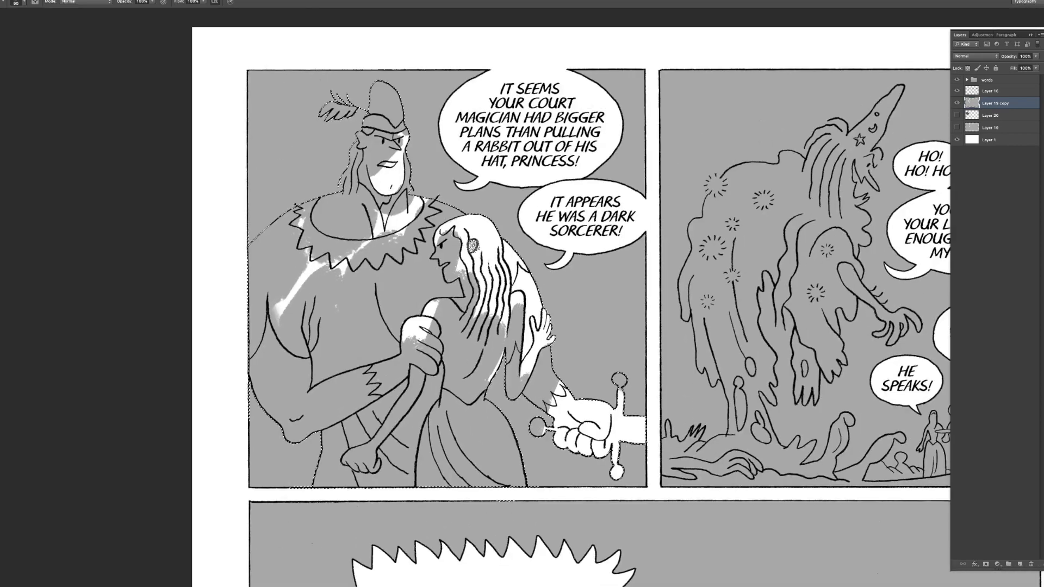
{"action": "scroll", "coordinate": [536, 348], "scroll_direction": "up", "scroll_amount": 4}
{"action": "key", "text": "z"}
{"action": "scroll", "coordinate": [577, 276], "scroll_direction": "down", "scroll_amount": 3}
{"action": "scroll", "coordinate": [577, 276], "scroll_direction": "up", "scroll_amount": 4}
{"action": "scroll", "coordinate": [576, 276], "scroll_direction": "down", "scroll_amount": 4}
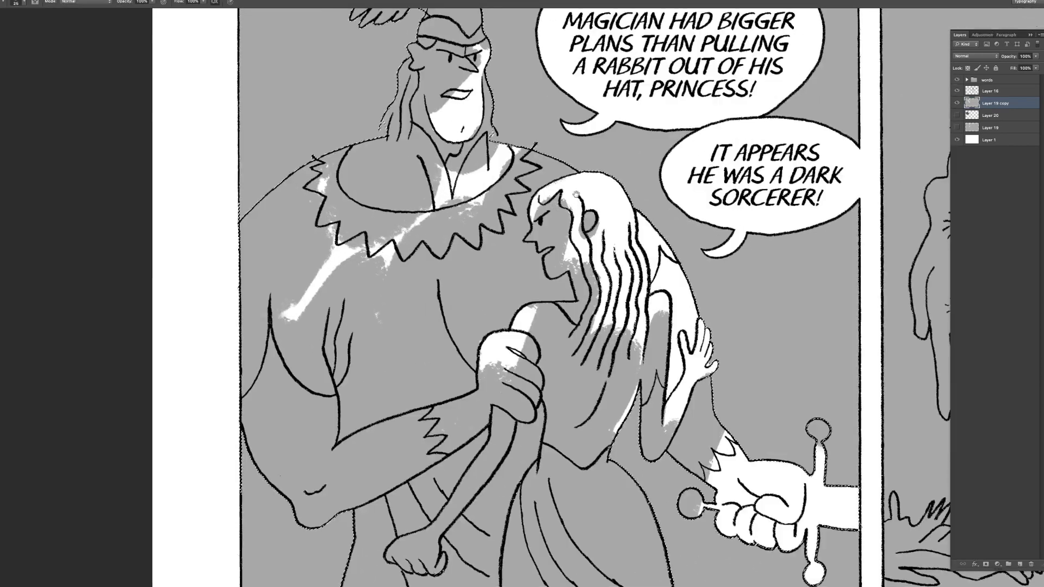
{"action": "scroll", "coordinate": [577, 276], "scroll_direction": "down", "scroll_amount": 3}
{"action": "scroll", "coordinate": [577, 276], "scroll_direction": "up", "scroll_amount": 2}
{"action": "scroll", "coordinate": [582, 304], "scroll_direction": "down", "scroll_amount": 1}
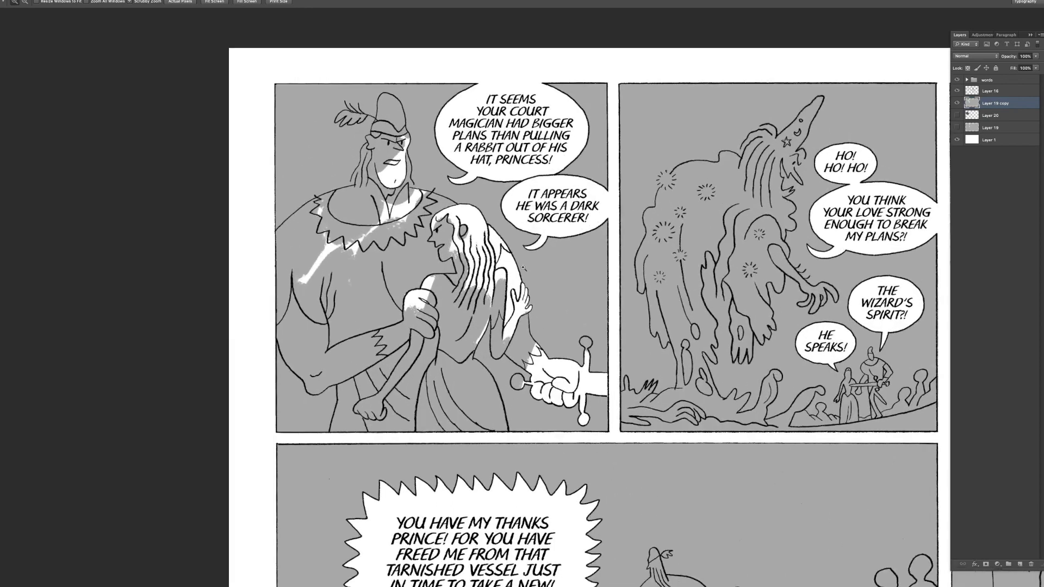
{"action": "scroll", "coordinate": [598, 360], "scroll_direction": "up", "scroll_amount": 3}
{"action": "scroll", "coordinate": [597, 360], "scroll_direction": "down", "scroll_amount": 3}
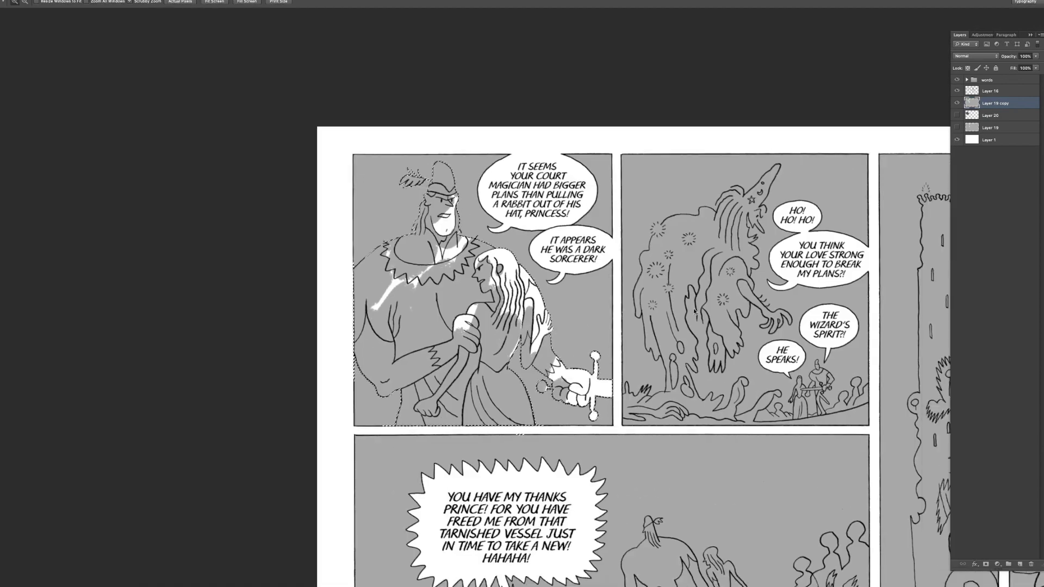
- Darken the grey shading of the prince and princess with a Hue/Saturation adjustment
{"action": "key", "text": "ctrl+u"}
{"action": "left_click_drag", "start_coordinate": [934, 424], "coordinate": [923, 427]}
{"action": "key", "text": "Return"}
{"action": "scroll", "coordinate": [513, 329], "scroll_direction": "down", "scroll_amount": 1}
{"action": "scroll", "coordinate": [513, 329], "scroll_direction": "up", "scroll_amount": 3}
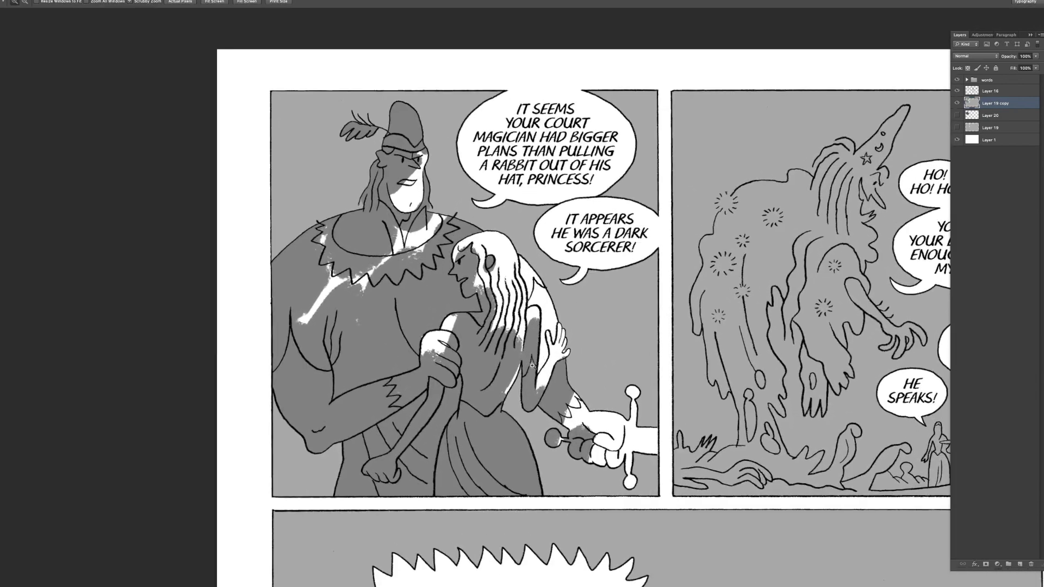
- Paint the prince's lower tunic and the middle of his chest solid black on a new layer above the grey
{"action": "scroll", "coordinate": [532, 366], "scroll_direction": "up", "scroll_amount": 1}
{"action": "key", "text": "alt+bracketright"}
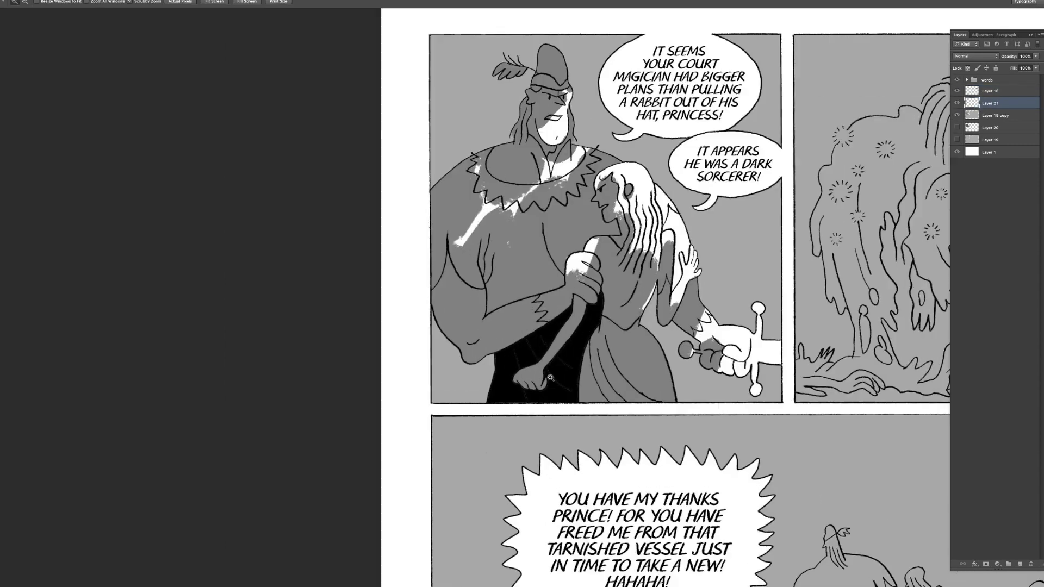
{"action": "key", "text": "z"}
{"action": "scroll", "coordinate": [557, 376], "scroll_direction": "up", "scroll_amount": 2}
{"action": "scroll", "coordinate": [466, 336], "scroll_direction": "down", "scroll_amount": 2}
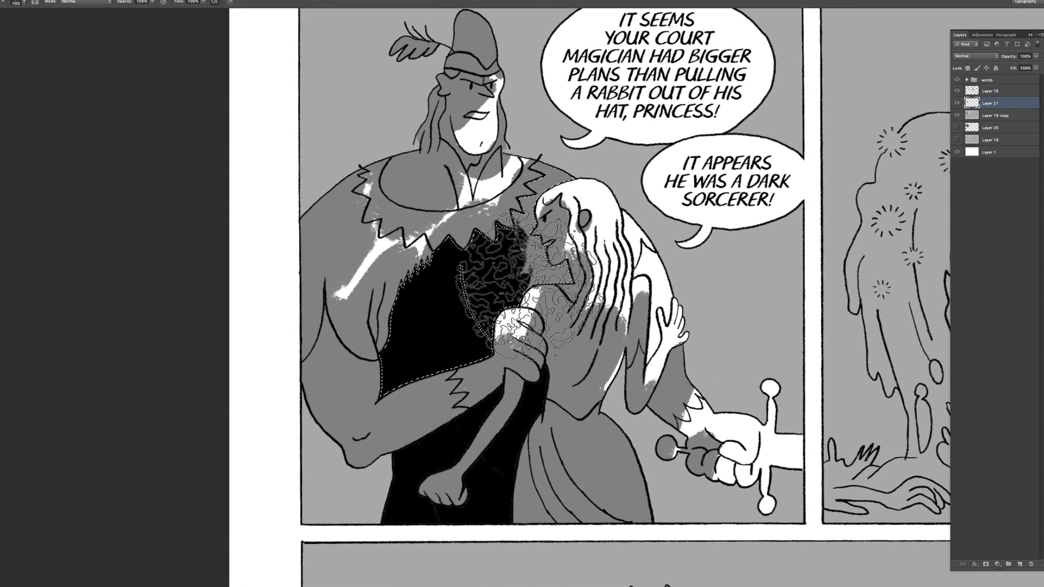
- Extend the solid black across the prince's chest up to his jagged collar and the princess's profile
{"action": "key", "text": "z"}
{"action": "scroll", "coordinate": [590, 298], "scroll_direction": "down", "scroll_amount": 3}
{"action": "scroll", "coordinate": [590, 298], "scroll_direction": "up", "scroll_amount": 2}
{"action": "scroll", "coordinate": [544, 307], "scroll_direction": "up", "scroll_amount": 3}
{"action": "mouse_move", "coordinate": [516, 275]}
{"action": "left_mouse_down"}
{"action": "mouse_move", "coordinate": [525, 288]}
{"action": "mouse_move", "coordinate": [511, 348]}
{"action": "left_mouse_up"}
{"action": "key", "text": "ctrl+z"}
- Lasso the first panel's figures on Layer 19 copy and put them on their own layer
{"action": "left_click", "coordinate": [995, 115]}
{"action": "scroll", "coordinate": [506, 294], "scroll_direction": "down", "scroll_amount": 2}
{"action": "key", "text": "l"}
{"action": "right_click", "coordinate": [479, 222]}
{"action": "scroll", "coordinate": [537, 354], "scroll_direction": "up", "scroll_amount": 3}
{"action": "left_click", "coordinate": [966, 116]}
{"action": "key", "text": "z"}
{"action": "scroll", "coordinate": [540, 263], "scroll_direction": "down", "scroll_amount": 5}
{"action": "scroll", "coordinate": [473, 158], "scroll_direction": "up", "scroll_amount": 5}
- Erase the grey inside the prince's mouth on the figure layer and blacken his sleeve beside the sword hand
{"action": "key", "text": "e"}
{"action": "key", "text": "z"}
{"action": "scroll", "coordinate": [550, 294], "scroll_direction": "down", "scroll_amount": 2}
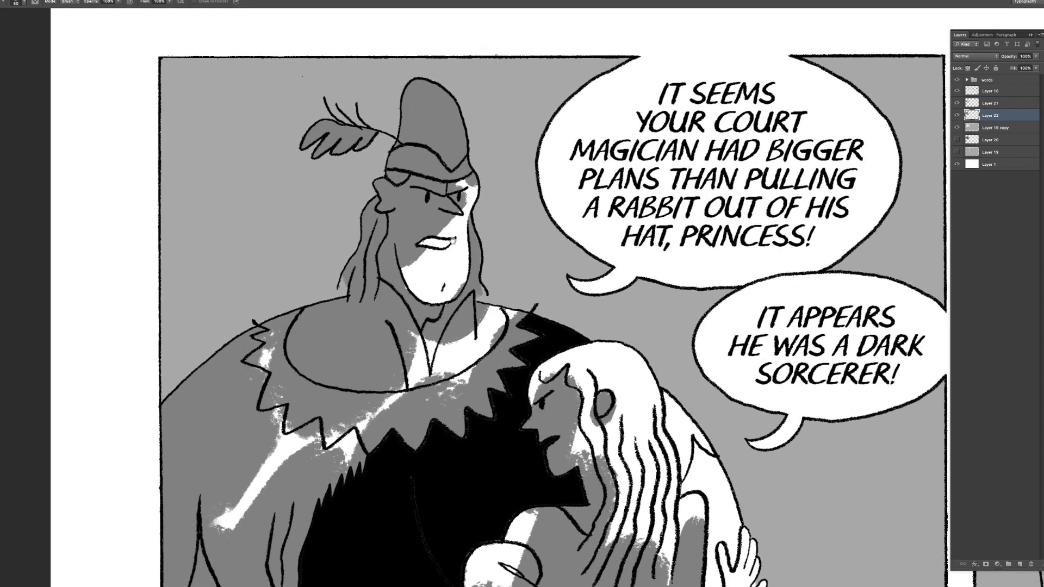
{"action": "scroll", "coordinate": [490, 217], "scroll_direction": "up", "scroll_amount": 5}
{"action": "key", "text": "alt+bracketright"}
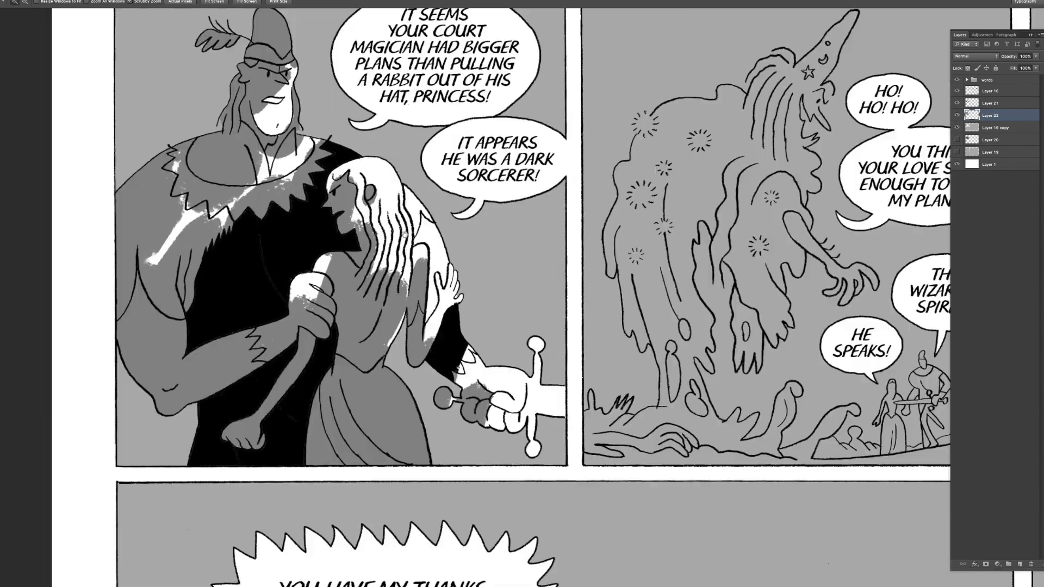
{"action": "scroll", "coordinate": [347, 282], "scroll_direction": "up", "scroll_amount": 2}
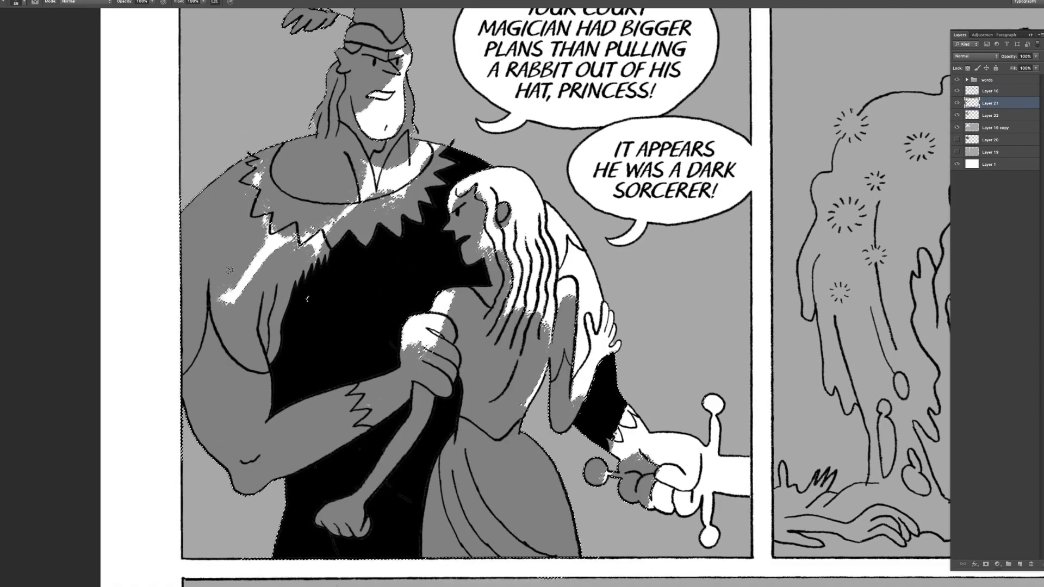
- Duplicate the line-art layer as a hidden backup and ink jagged hatching on the prince's chest with a smaller brush
{"action": "key", "text": "b"}
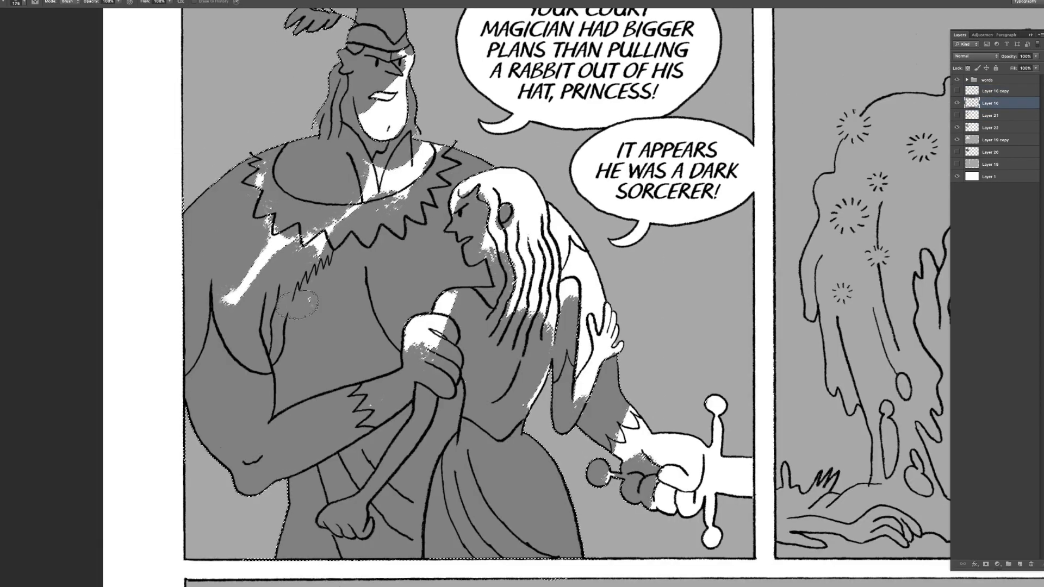
{"action": "key", "text": "bracketleft"}
{"action": "key", "text": "bracketleft"}
{"action": "key", "text": "bracketleft"}
- Hatch the prince's near shoulder and fill the sleeve around the hatching solid black on Layer 21
{"action": "key", "text": "w"}
{"action": "scroll", "coordinate": [684, 170], "scroll_direction": "left", "scroll_amount": 2}
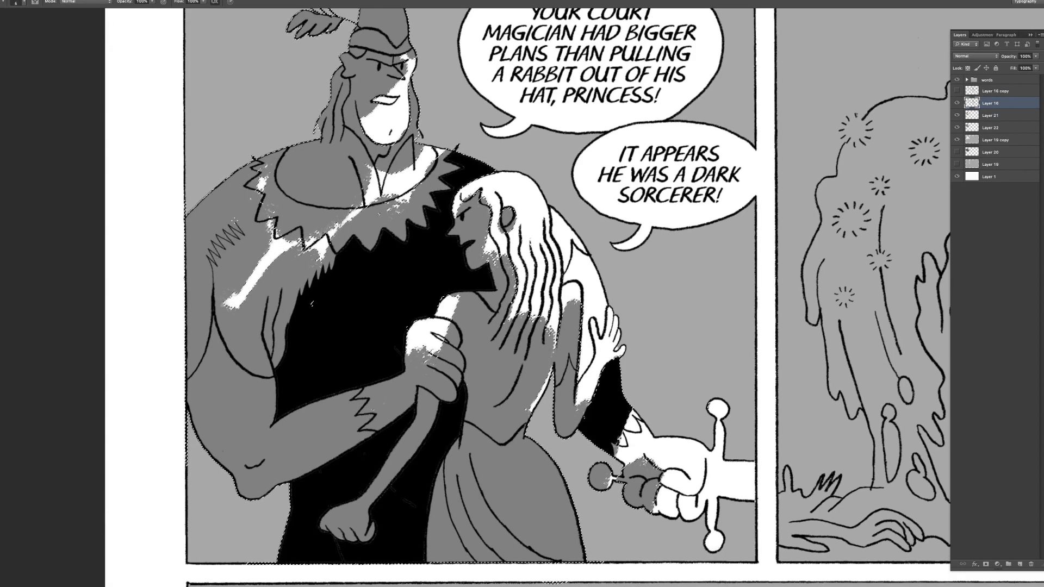
{"action": "key", "text": "z"}
{"action": "scroll", "coordinate": [299, 215], "scroll_direction": "down", "scroll_amount": 2}
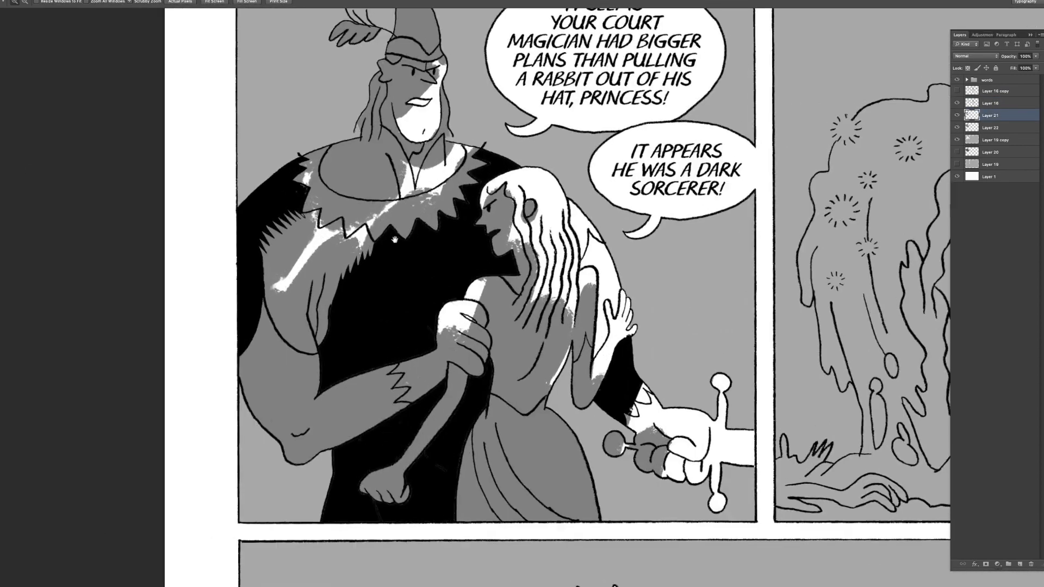
- Erase the grey from the prince's jagged collar on Layer 22, leaving it white
{"action": "left_click", "coordinate": [986, 127]}
{"action": "key", "text": "e"}
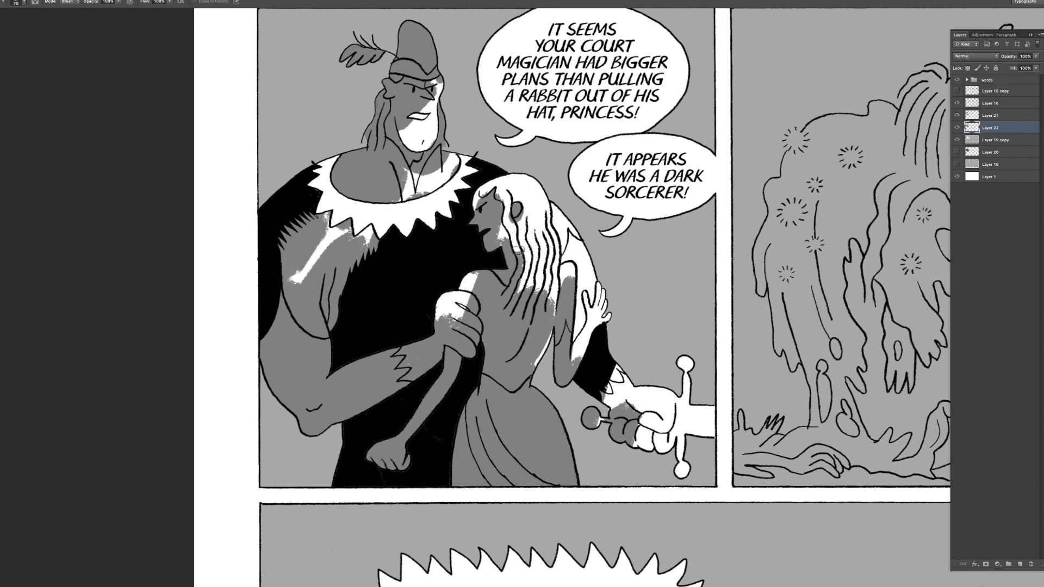
{"action": "key", "text": "z"}
{"action": "left_click_drag", "start_coordinate": [543, 240], "coordinate": [560, 246]}
- Load Layer 22's silhouette as a selection and paint the prince's hair and hat band black on Layer 21
{"action": "left_click", "coordinate": [989, 103]}
{"action": "left_click_drag", "start_coordinate": [465, 150], "coordinate": [505, 152]}
{"action": "left_click", "coordinate": [991, 115]}
{"action": "left_click", "coordinate": [972, 128], "text": "super"}
{"action": "key", "text": "b"}
{"action": "left_click_drag", "start_coordinate": [430, 117], "coordinate": [425, 120]}
{"action": "mouse_move", "coordinate": [413, 158]}
{"action": "left_mouse_down"}
{"action": "mouse_move", "coordinate": [384, 215]}
{"action": "mouse_move", "coordinate": [530, 206]}
{"action": "mouse_move", "coordinate": [492, 206]}
{"action": "left_mouse_up"}
{"action": "key", "text": "bracketleft"}
{"action": "key", "text": "bracketleft"}
{"action": "key", "text": "z"}
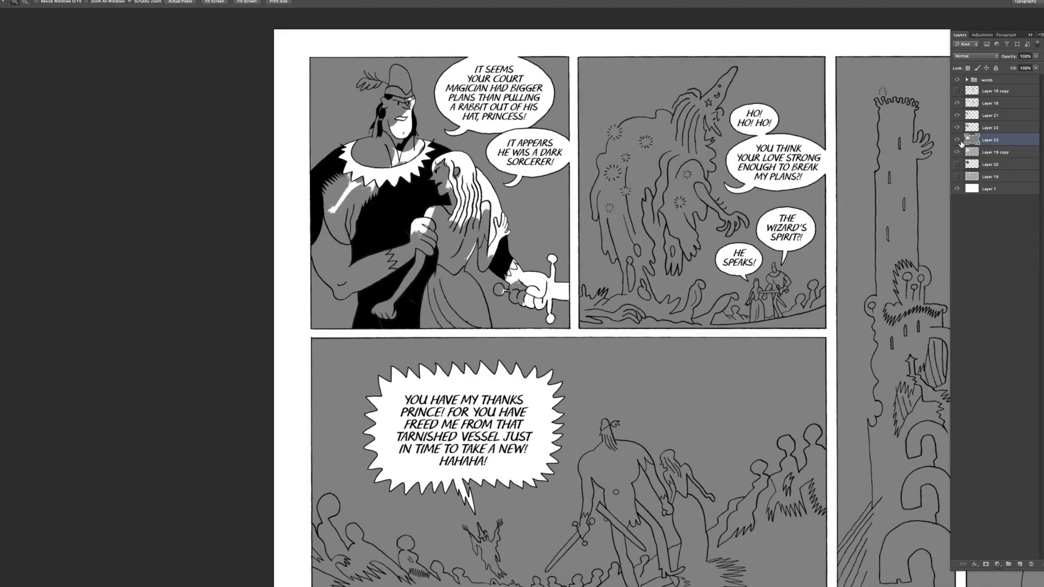
- Try brushing a large dark grain texture over the panel backgrounds on a new layer, using Layer 23 as the selection
{"action": "left_click", "coordinate": [990, 128]}
{"action": "left_click", "coordinate": [972, 128], "text": "super"}
{"action": "left_click", "coordinate": [990, 140]}
{"action": "left_click", "coordinate": [971, 140], "text": "super"}
{"action": "left_click", "coordinate": [971, 136]}
{"action": "left_click_drag", "start_coordinate": [598, 218], "coordinate": [601, 254]}
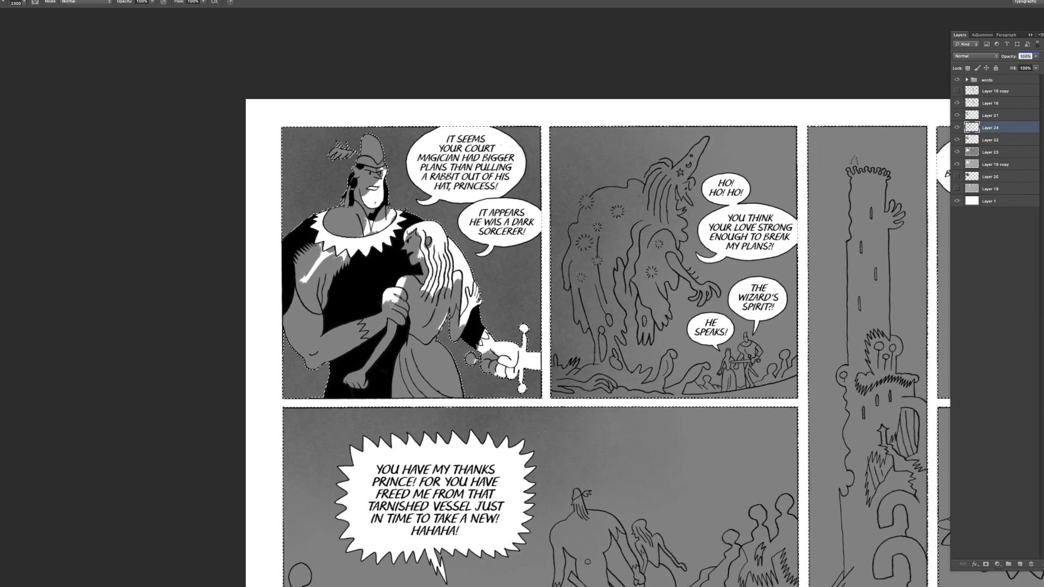
{"action": "key", "text": "z"}
{"action": "key", "text": "super+minus"}
{"action": "key", "text": "super+plus"}
- Brush a grainy dark texture over the figures' grey areas on another new layer, inside the figure selection
{"action": "key", "text": "super+shift+alt+n"}
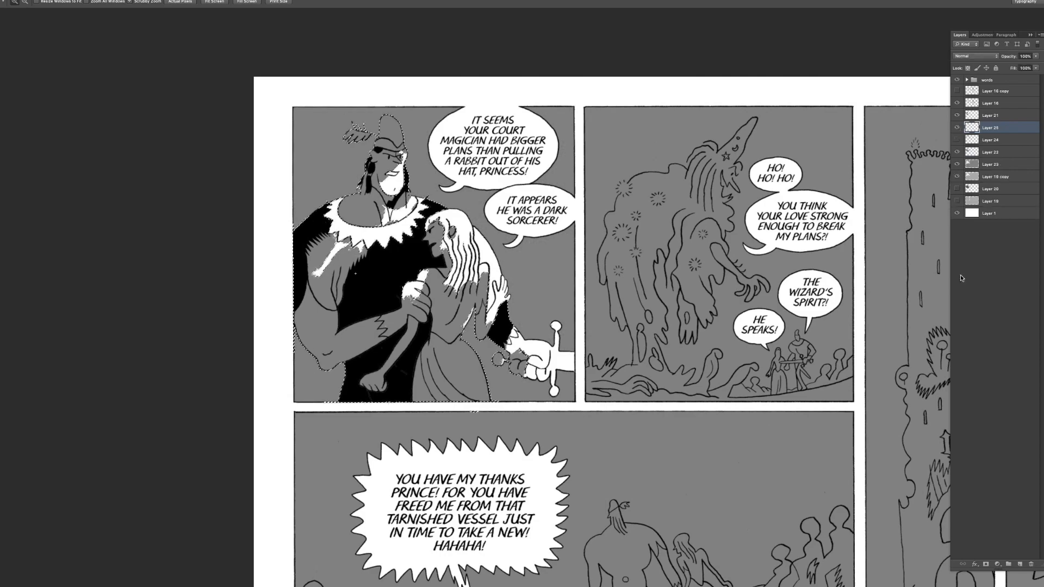
{"action": "key", "text": "super+minus"}
{"action": "key", "text": "super+plus"}
{"action": "key", "text": "super+plus"}
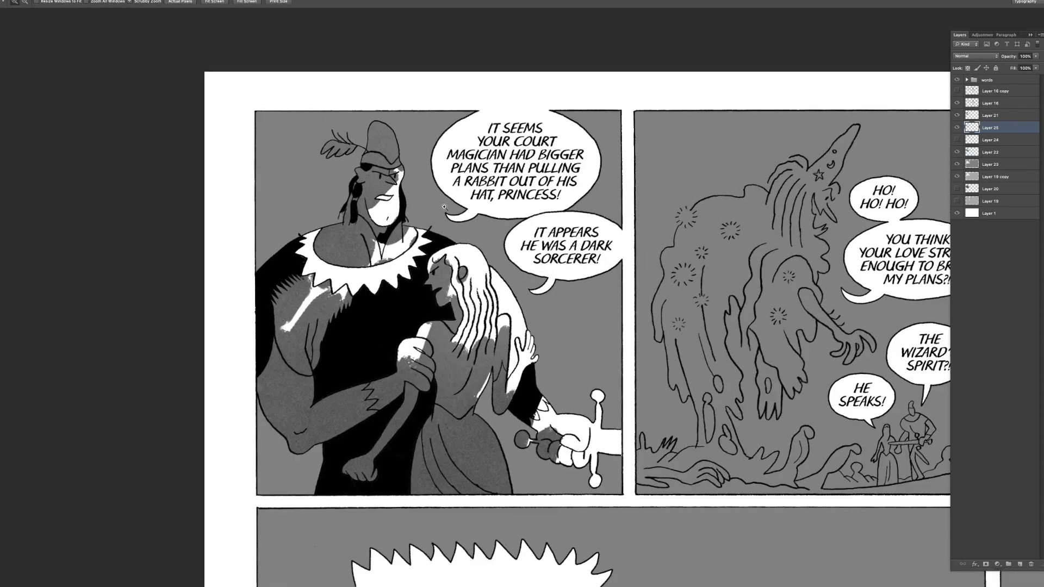
{"action": "key", "text": "super+minus"}
{"action": "key", "text": "super+minus"}
- Choose the KYLE Bonus Ballpoint Pen brush and blacken the sword's pommel and the shaded fingers on Layer 21
{"action": "key", "text": "b"}
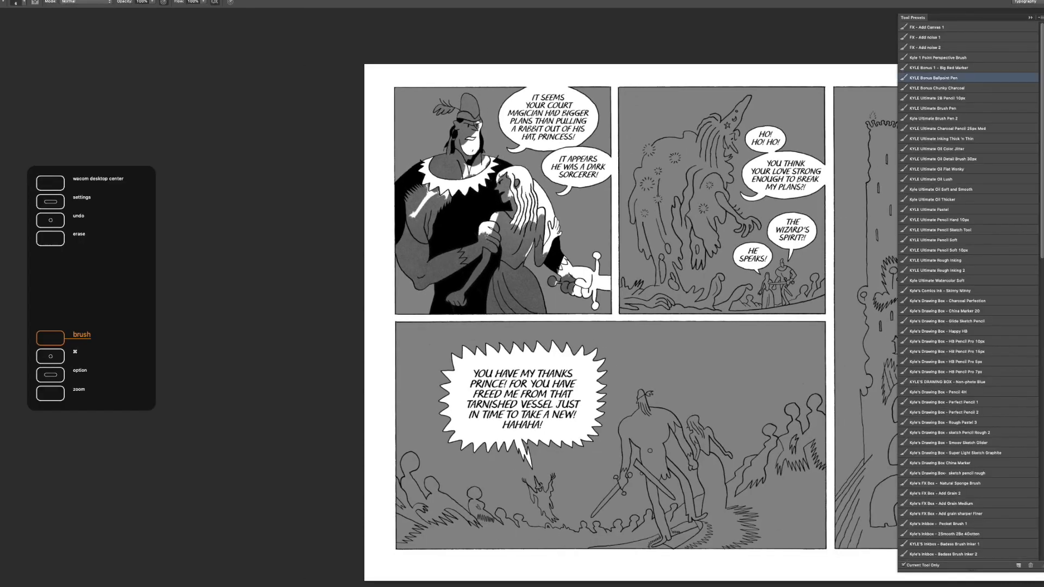
{"action": "key", "text": "z"}
{"action": "key", "text": "super+plus"}
{"action": "key", "text": "super+plus"}
{"action": "key", "text": "super+plus"}
{"action": "key", "text": "super+minus"}
{"action": "key", "text": "super+minus"}
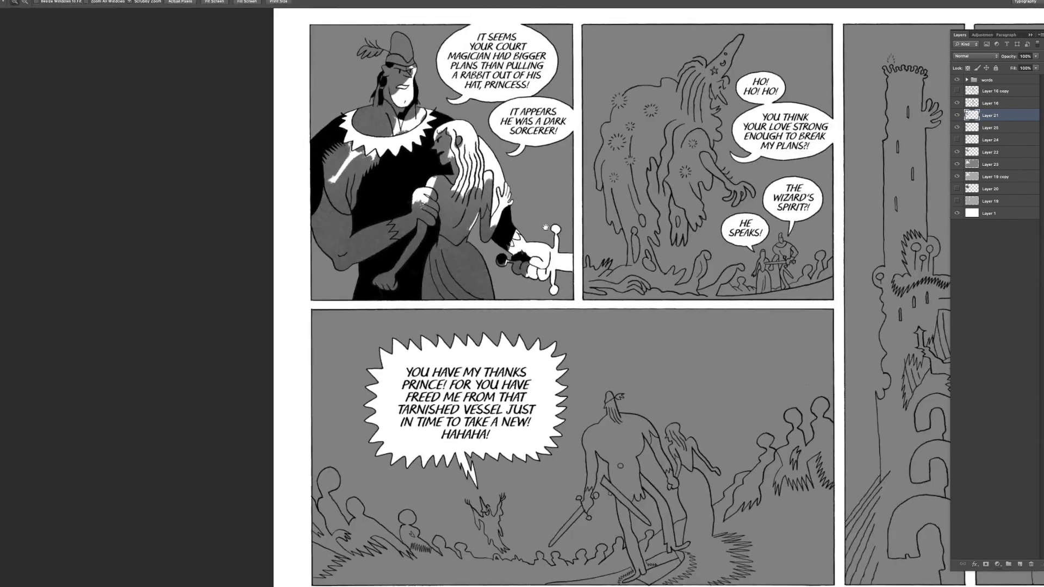
{"action": "key", "text": "super+plus"}
{"action": "key", "text": "super+plus"}
{"action": "key", "text": "super+minus"}
{"action": "key", "text": "super+plus"}
{"action": "key", "text": "super+minus"}
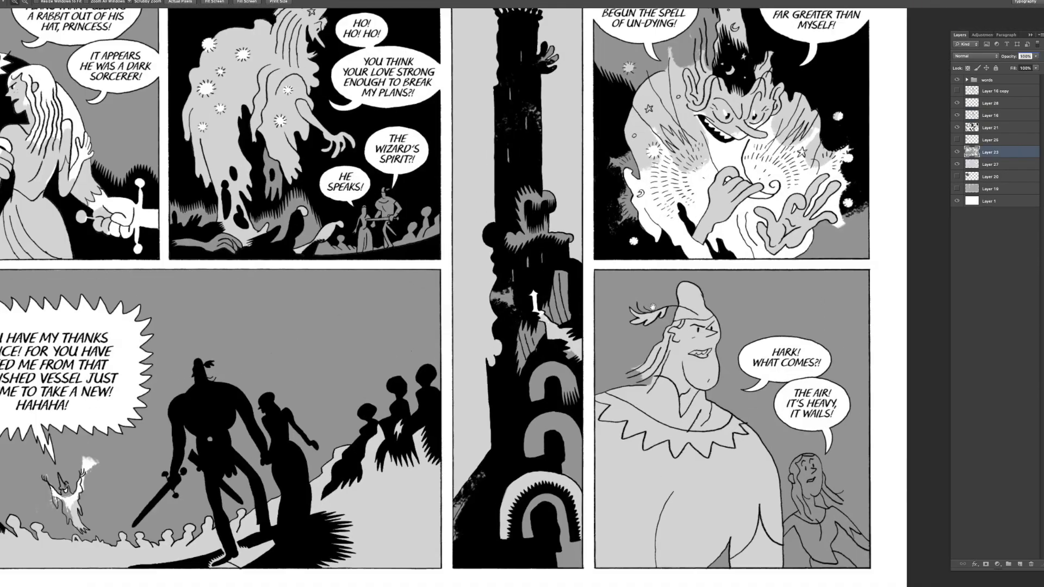
- Erase Layer 23's mid grey from the prince's feather and hair in the "HARK! WHAT COMES?!" panel
{"action": "mouse_move", "coordinate": [652, 307]}
{"action": "left_mouse_down"}
{"action": "mouse_move", "coordinate": [580, 231]}
{"action": "mouse_move", "coordinate": [540, 215]}
{"action": "left_mouse_up"}
{"action": "left_click", "coordinate": [617, 310]}
{"action": "mouse_move", "coordinate": [607, 232]}
{"action": "left_mouse_down"}
{"action": "mouse_move", "coordinate": [518, 190]}
{"action": "mouse_move", "coordinate": [511, 152]}
{"action": "left_mouse_up"}
{"action": "left_click_drag", "start_coordinate": [699, 424], "coordinate": [723, 424]}
{"action": "key", "text": "e"}
{"action": "left_click_drag", "start_coordinate": [638, 370], "coordinate": [580, 369]}
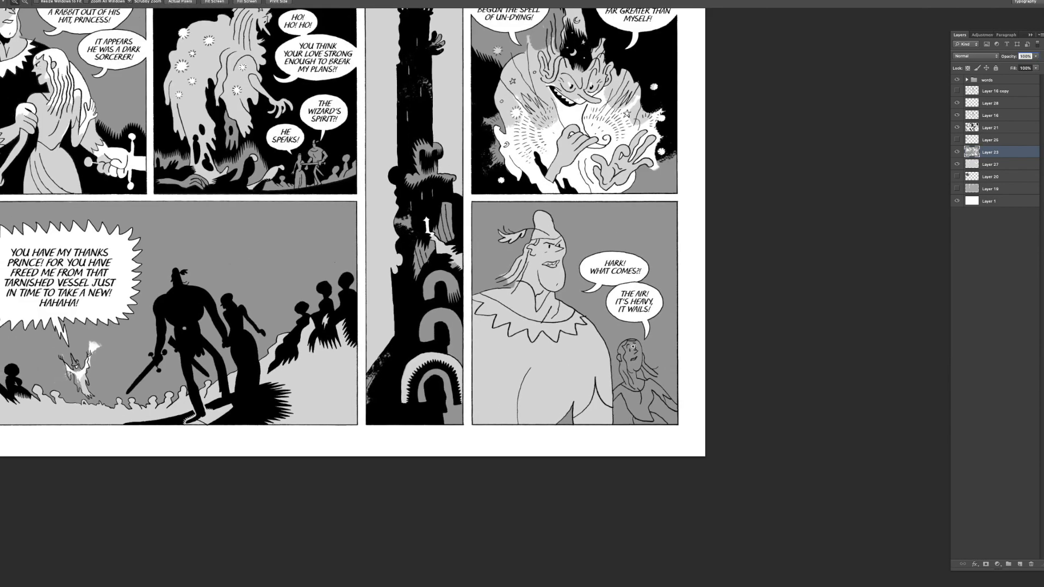
- On Layer 21, paint the last panel's background black behind the prince and speech bubbles, plus the gap under his arm
{"action": "left_click", "coordinate": [990, 128]}
{"action": "left_click_drag", "start_coordinate": [612, 292], "coordinate": [596, 276]}
{"action": "left_click_drag", "start_coordinate": [604, 395], "coordinate": [647, 395]}
{"action": "left_click_drag", "start_coordinate": [561, 380], "coordinate": [559, 392]}
{"action": "left_click_drag", "start_coordinate": [548, 320], "coordinate": [546, 381]}
{"action": "left_click_drag", "start_coordinate": [443, 256], "coordinate": [437, 209]}
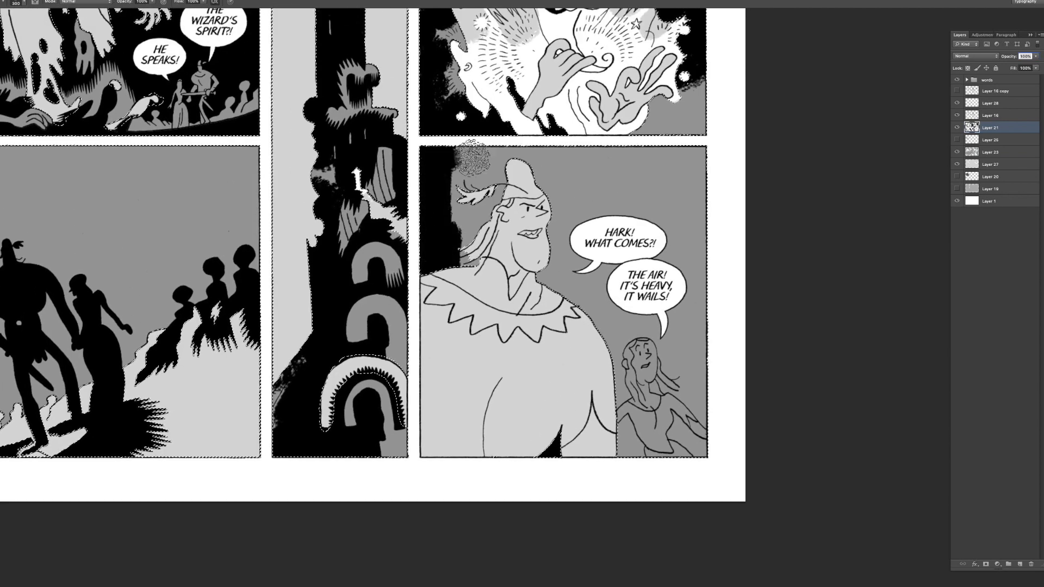
{"action": "mouse_move", "coordinate": [498, 226]}
{"action": "left_mouse_down"}
{"action": "mouse_move", "coordinate": [566, 164]}
{"action": "mouse_move", "coordinate": [696, 196]}
{"action": "mouse_move", "coordinate": [686, 255]}
{"action": "mouse_move", "coordinate": [710, 301]}
{"action": "left_mouse_up"}
{"action": "key", "text": "ctrl+plus"}
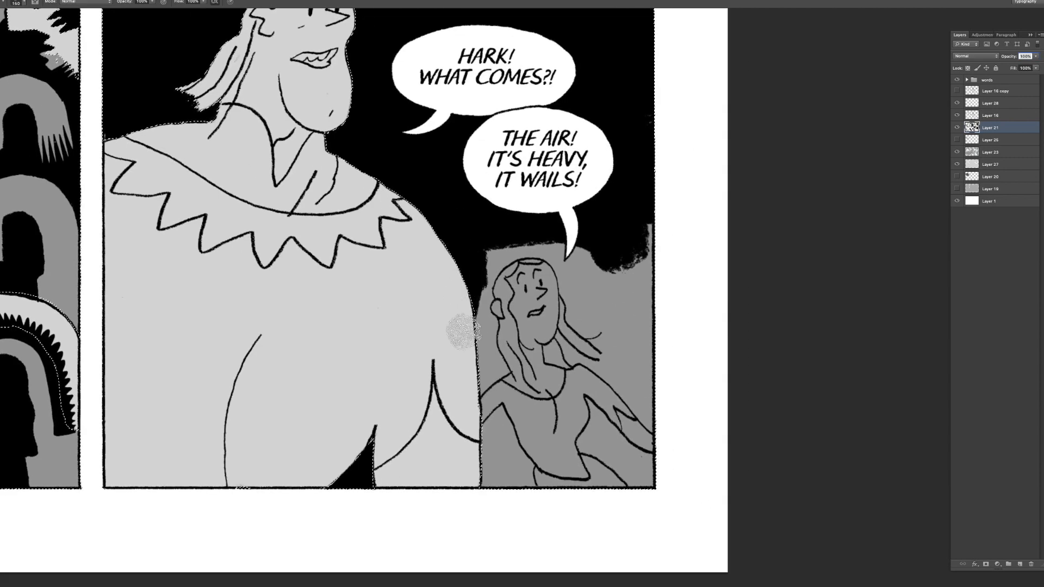
- Trace a black contour around the princess's head in the last panel with a smaller brush
{"action": "key", "text": "ctrl+plus"}
{"action": "key", "text": "bracketleft"}
{"action": "key", "text": "bracketleft"}
{"action": "key", "text": "bracketleft"}
{"action": "key", "text": "bracketleft"}
{"action": "key", "text": "bracketleft"}
{"action": "key", "text": "bracketleft"}
{"action": "key", "text": "bracketleft"}
{"action": "key", "text": "bracketleft"}
{"action": "key", "text": "bracketleft"}
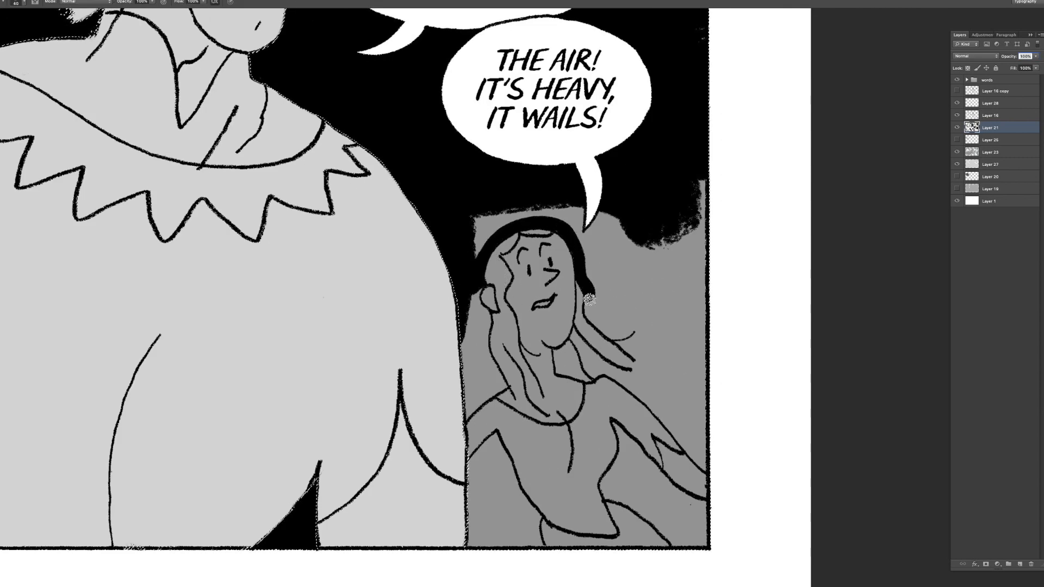
- Fill the background above and beside the princess's head black with a larger brush
{"action": "key", "text": "bracketright"}
{"action": "key", "text": "bracketright"}
{"action": "key", "text": "bracketright"}
{"action": "key", "text": "bracketright"}
{"action": "key", "text": "bracketright"}
{"action": "key", "text": "bracketright"}
{"action": "key", "text": "bracketright"}
{"action": "key", "text": "bracketright"}
{"action": "key", "text": "bracketright"}
{"action": "mouse_move", "coordinate": [625, 326]}
{"action": "left_mouse_down"}
{"action": "mouse_move", "coordinate": [653, 345]}
{"action": "mouse_move", "coordinate": [685, 293]}
{"action": "mouse_move", "coordinate": [620, 292]}
{"action": "mouse_move", "coordinate": [576, 218]}
{"action": "mouse_move", "coordinate": [459, 240]}
{"action": "left_mouse_up"}
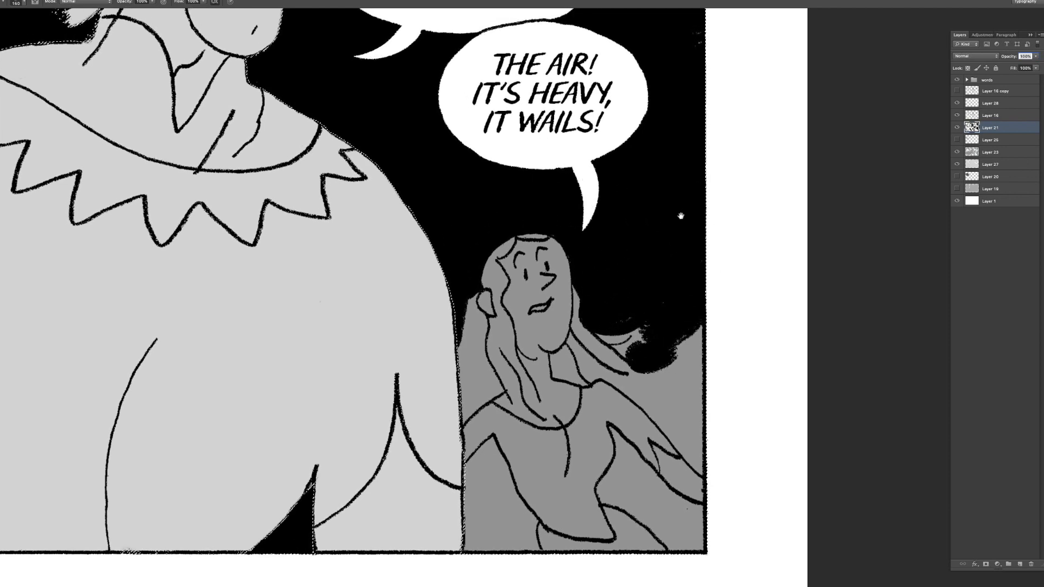
- Paint black around the tips of the princess's loose hair and along the top of her outstretched sleeve
{"action": "left_click_drag", "start_coordinate": [680, 215], "coordinate": [676, 207]}
{"action": "key", "text": "bracketleft"}
{"action": "key", "text": "bracketleft"}
{"action": "key", "text": "bracketleft"}
{"action": "key", "text": "bracketleft"}
{"action": "mouse_move", "coordinate": [625, 375]}
{"action": "left_mouse_down"}
{"action": "mouse_move", "coordinate": [672, 429]}
{"action": "mouse_move", "coordinate": [630, 383]}
{"action": "left_mouse_up"}
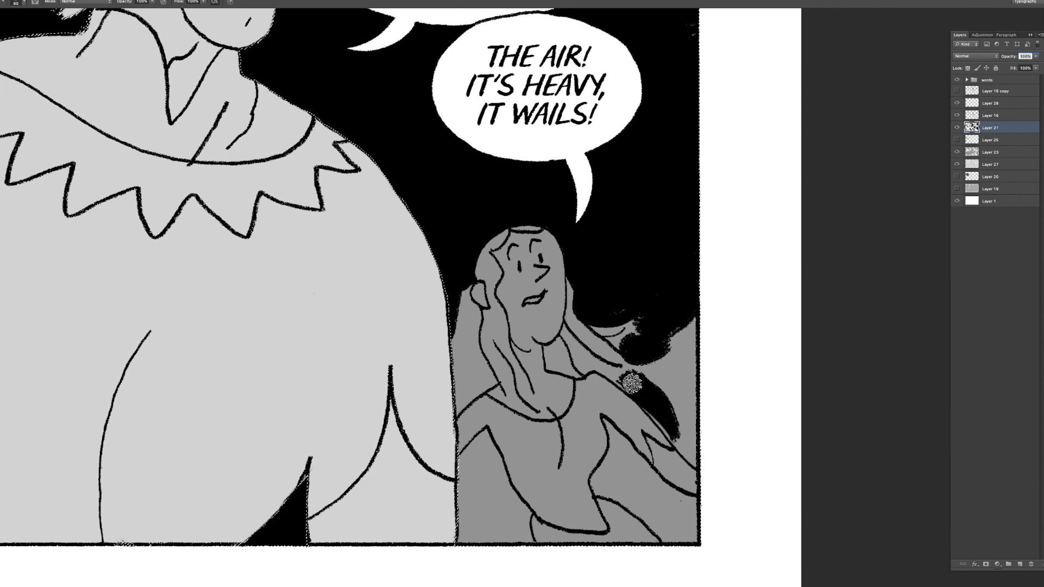
{"action": "key", "text": "bracketleft"}
{"action": "key", "text": "bracketleft"}
{"action": "key", "text": "bracketleft"}
{"action": "key", "text": "bracketleft"}
{"action": "mouse_move", "coordinate": [696, 460]}
{"action": "left_mouse_down"}
{"action": "mouse_move", "coordinate": [676, 366]}
{"action": "mouse_move", "coordinate": [715, 442]}
{"action": "left_mouse_up"}
- Fill the remaining background beside the princess's sleeve and the gap between her and the prince's arm black
{"action": "key", "text": "bracketright"}
{"action": "key", "text": "bracketright"}
{"action": "key", "text": "bracketright"}
{"action": "key", "text": "bracketright"}
{"action": "key", "text": "bracketright"}
{"action": "key", "text": "bracketright"}
{"action": "key", "text": "bracketright"}
{"action": "scroll", "coordinate": [481, 313], "scroll_direction": "down", "scroll_amount": 2}
{"action": "key", "text": "bracketleft"}
{"action": "key", "text": "bracketleft"}
{"action": "key", "text": "bracketleft"}
{"action": "mouse_move", "coordinate": [467, 375]}
{"action": "left_mouse_down"}
{"action": "mouse_move", "coordinate": [489, 343]}
{"action": "mouse_move", "coordinate": [480, 331]}
{"action": "left_mouse_up"}
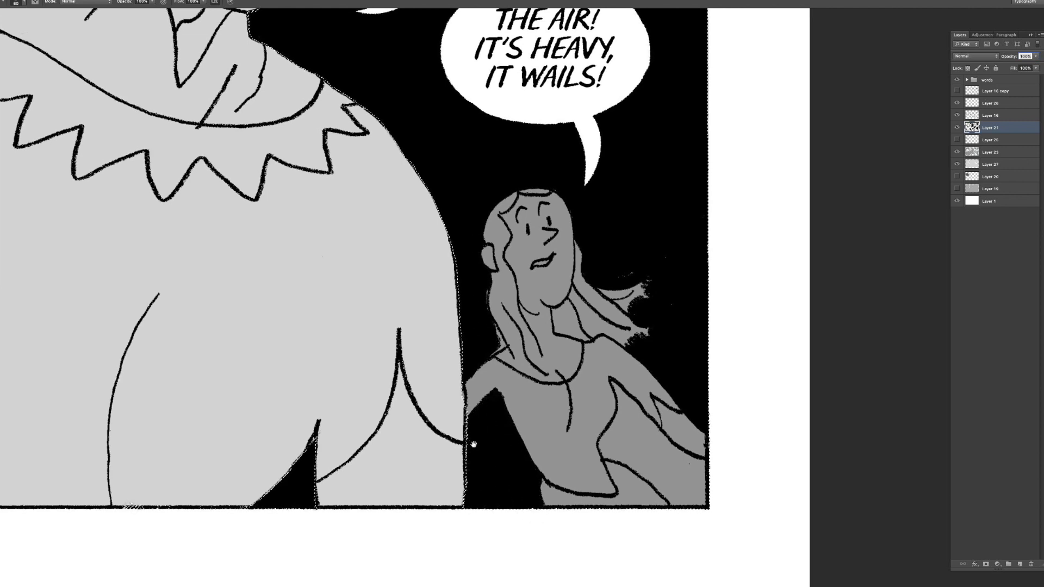
- Paint the gap between the princess's outstretched sleeve and her waist black with a smaller brush
{"action": "mouse_move", "coordinate": [684, 461]}
{"action": "left_mouse_down"}
{"action": "mouse_move", "coordinate": [638, 424]}
{"action": "mouse_move", "coordinate": [606, 441]}
{"action": "left_mouse_up"}
{"action": "key", "text": "bracketleft"}
{"action": "key", "text": "bracketleft"}
{"action": "key", "text": "bracketleft"}
{"action": "key", "text": "bracketleft"}
{"action": "key", "text": "bracketleft"}
{"action": "key", "text": "bracketleft"}
{"action": "left_click_drag", "start_coordinate": [625, 404], "coordinate": [620, 411]}
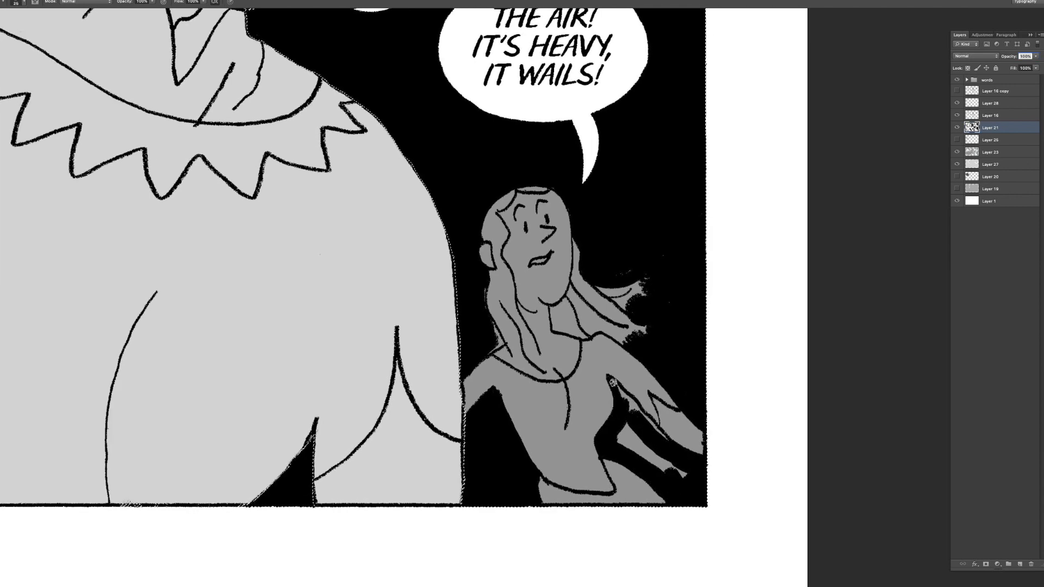
- Finish blacking in the background below the princess's sleeve with a larger brush and clear the selection
{"action": "key", "text": "bracketright"}
{"action": "key", "text": "bracketright"}
{"action": "key", "text": "bracketright"}
{"action": "key", "text": "bracketright"}
{"action": "key", "text": "bracketright"}
{"action": "key", "text": "bracketright"}
{"action": "key", "text": "bracketright"}
{"action": "left_click_drag", "start_coordinate": [632, 433], "coordinate": [675, 471]}
{"action": "key", "text": "super+d"}
{"action": "left_click_drag", "start_coordinate": [635, 415], "coordinate": [624, 400]}
{"action": "scroll", "coordinate": [625, 399], "scroll_direction": "down", "scroll_amount": 3}
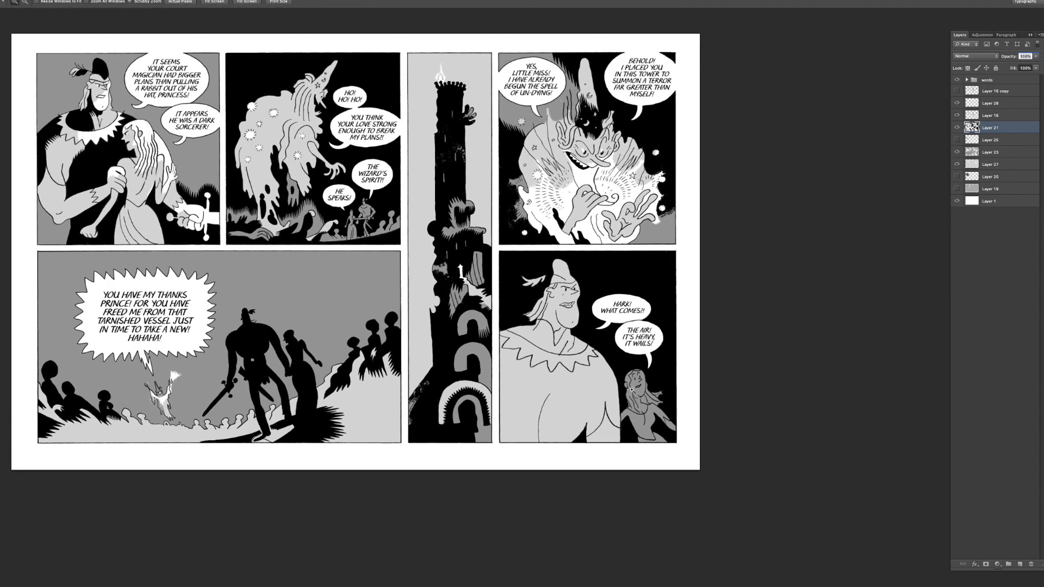
{"action": "scroll", "coordinate": [537, 302], "scroll_direction": "up", "scroll_amount": 3}
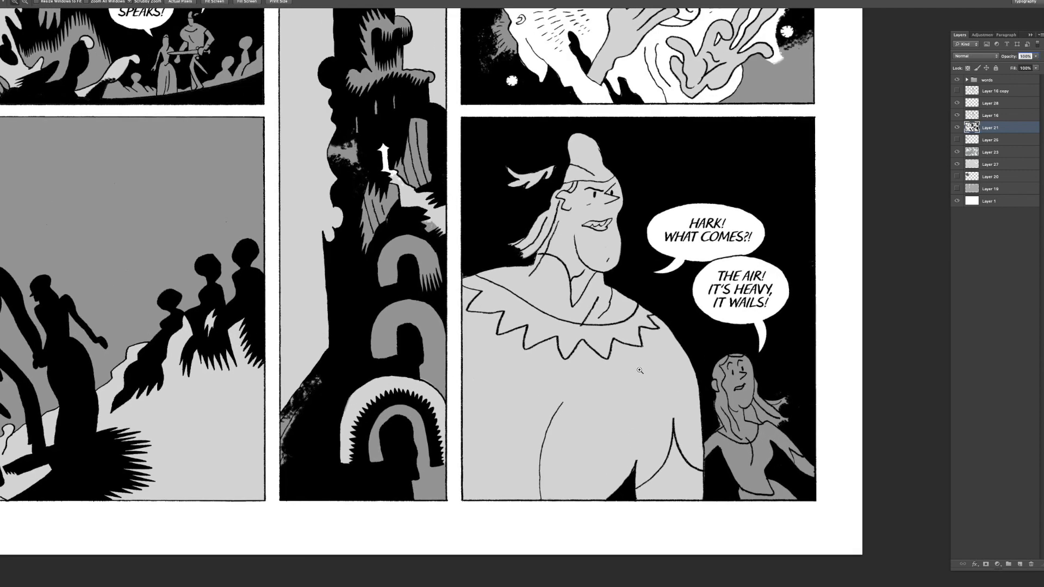
- Draw thin black zigzag hatching down the prince's chest, from his collar to his underarm, on the line-art layer
{"action": "key", "text": "b"}
{"action": "key", "text": "alt+bracketright"}
{"action": "key", "text": "bracketleft"}
{"action": "key", "text": "bracketleft"}
{"action": "key", "text": "bracketleft"}
{"action": "key", "text": "bracketleft"}
{"action": "key", "text": "bracketleft"}
{"action": "key", "text": "bracketleft"}
{"action": "key", "text": "bracketleft"}
{"action": "key", "text": "bracketleft"}
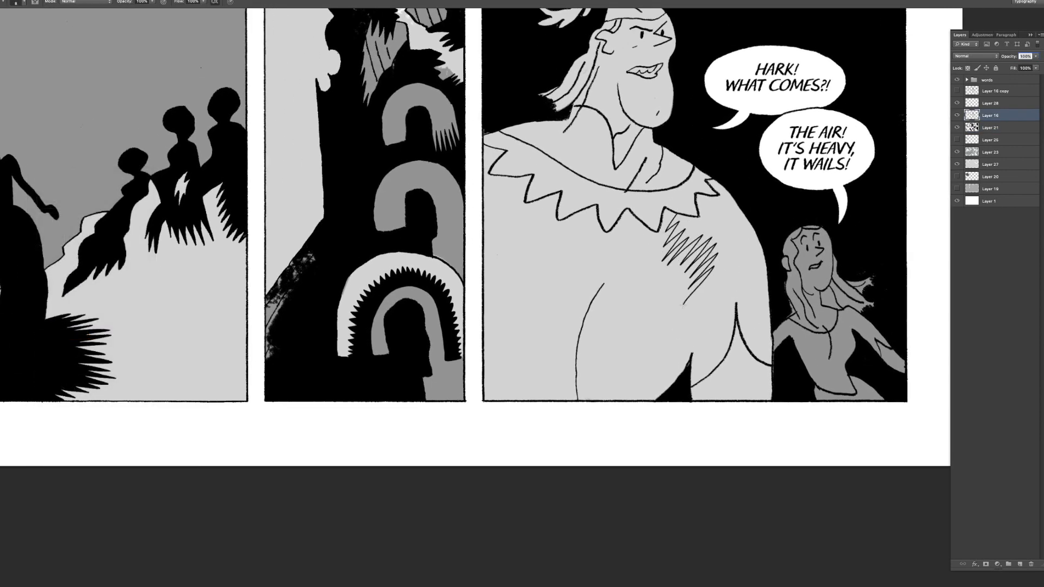
{"action": "left_click_drag", "start_coordinate": [718, 262], "coordinate": [709, 284]}
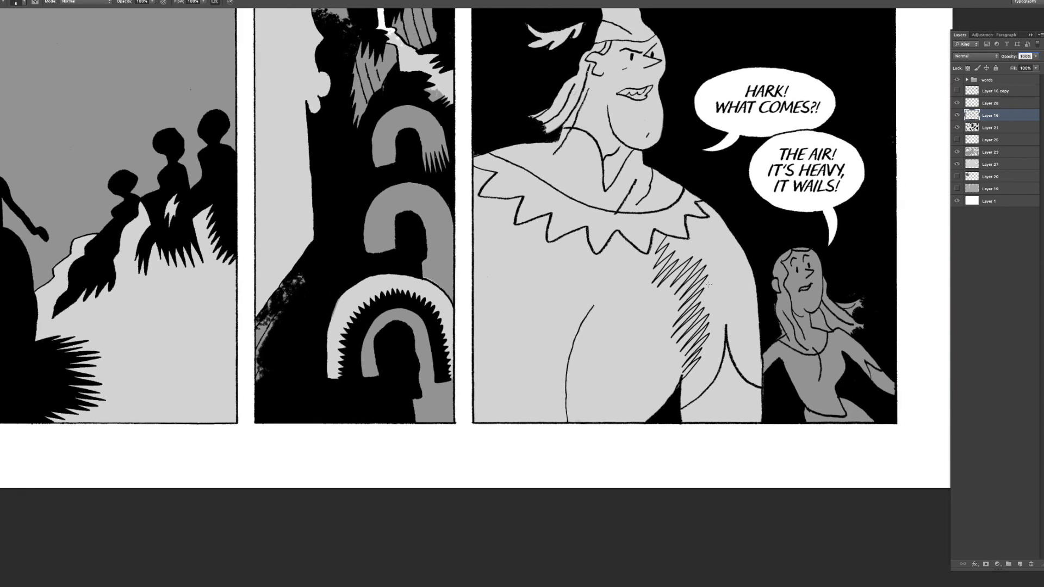
- Select the tunic area bounded by the collar and hatching, paint it black on the solid-black layer, and deselect
{"action": "left_click", "coordinate": [644, 224]}
{"action": "right_click", "coordinate": [673, 389]}
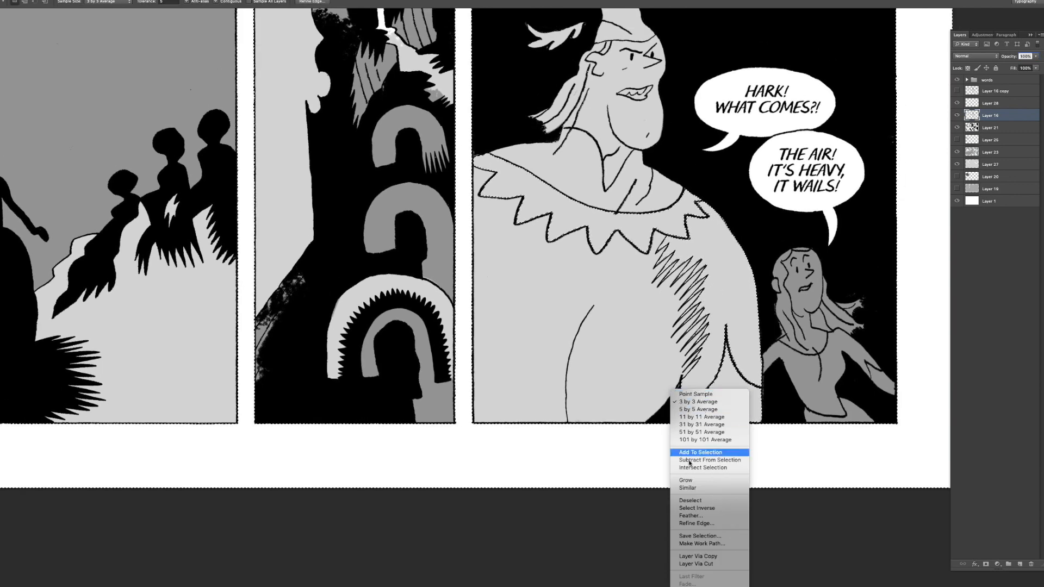
{"action": "left_click", "coordinate": [689, 508]}
{"action": "key", "text": "alt+bracketleft"}
{"action": "key", "text": "b"}
{"action": "mouse_move", "coordinate": [480, 173]}
{"action": "left_mouse_down"}
{"action": "mouse_move", "coordinate": [554, 231]}
{"action": "mouse_move", "coordinate": [655, 261]}
{"action": "mouse_move", "coordinate": [602, 426]}
{"action": "mouse_move", "coordinate": [496, 415]}
{"action": "mouse_move", "coordinate": [492, 201]}
{"action": "left_mouse_up"}
{"action": "key", "text": "ctrl+d"}
{"action": "key", "text": "z"}
{"action": "left_click_drag", "start_coordinate": [677, 287], "coordinate": [633, 331]}
{"action": "left_click_drag", "start_coordinate": [760, 380], "coordinate": [883, 239]}
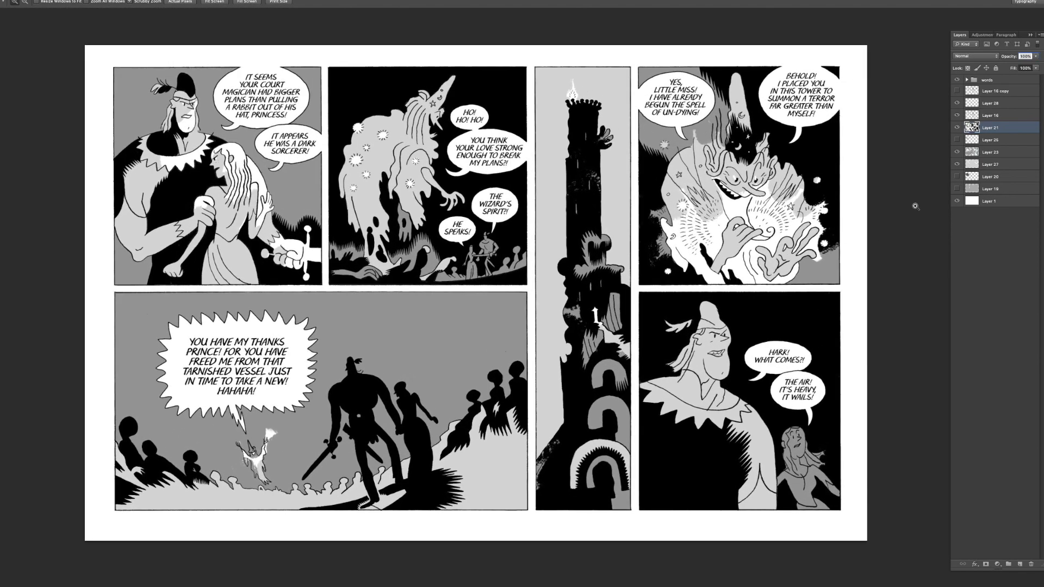
- Sketch a wavy row of thin white O letters across the last panel, either side of the prince's head, on a new layer
{"action": "left_click", "coordinate": [802, 368]}
{"action": "left_click", "coordinate": [971, 105]}
{"action": "left_click", "coordinate": [957, 102]}
{"action": "left_click", "coordinate": [957, 104]}
{"action": "left_click_drag", "start_coordinate": [738, 405], "coordinate": [755, 407]}
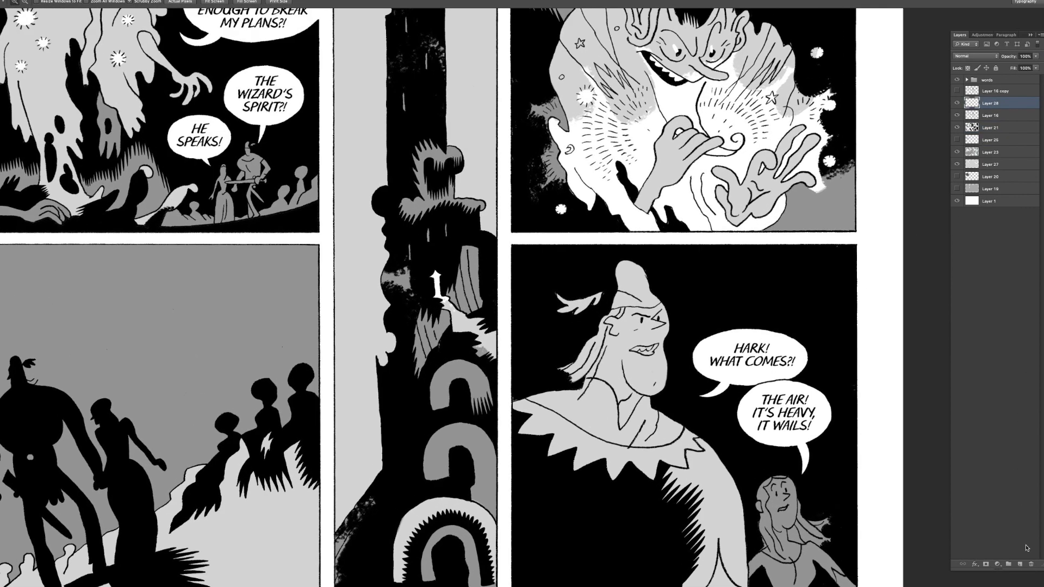
{"action": "left_click", "coordinate": [1020, 564]}
{"action": "left_click", "coordinate": [718, 446]}
{"action": "key", "text": "b"}
{"action": "mouse_move", "coordinate": [478, 255]}
{"action": "left_mouse_down"}
{"action": "mouse_move", "coordinate": [471, 304]}
{"action": "mouse_move", "coordinate": [541, 255]}
{"action": "mouse_move", "coordinate": [535, 315]}
{"action": "mouse_move", "coordinate": [549, 304]}
{"action": "mouse_move", "coordinate": [570, 340]}
{"action": "mouse_move", "coordinate": [576, 305]}
{"action": "left_mouse_up"}
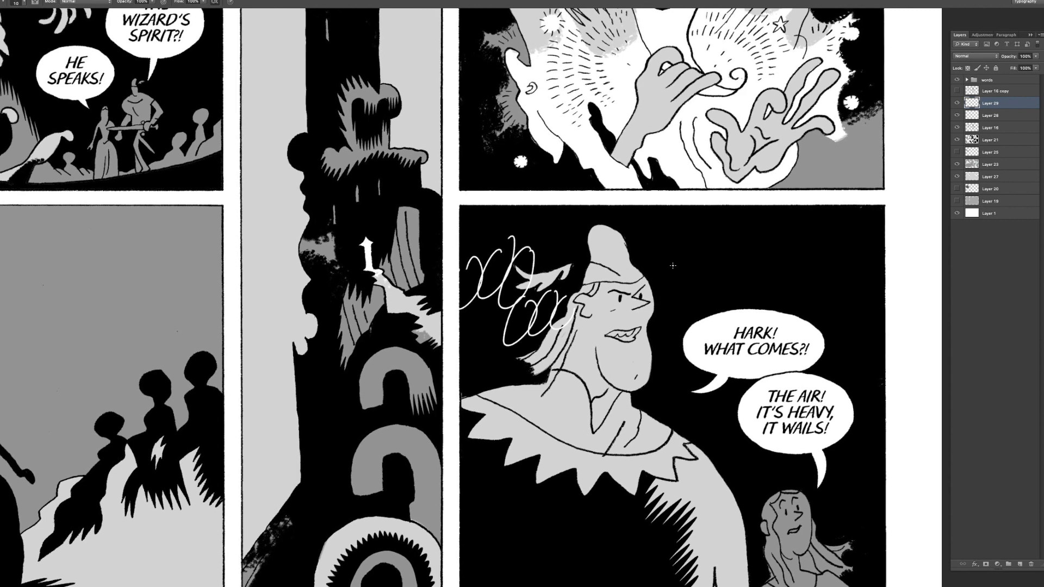
{"action": "left_click_drag", "start_coordinate": [673, 256], "coordinate": [676, 261]}
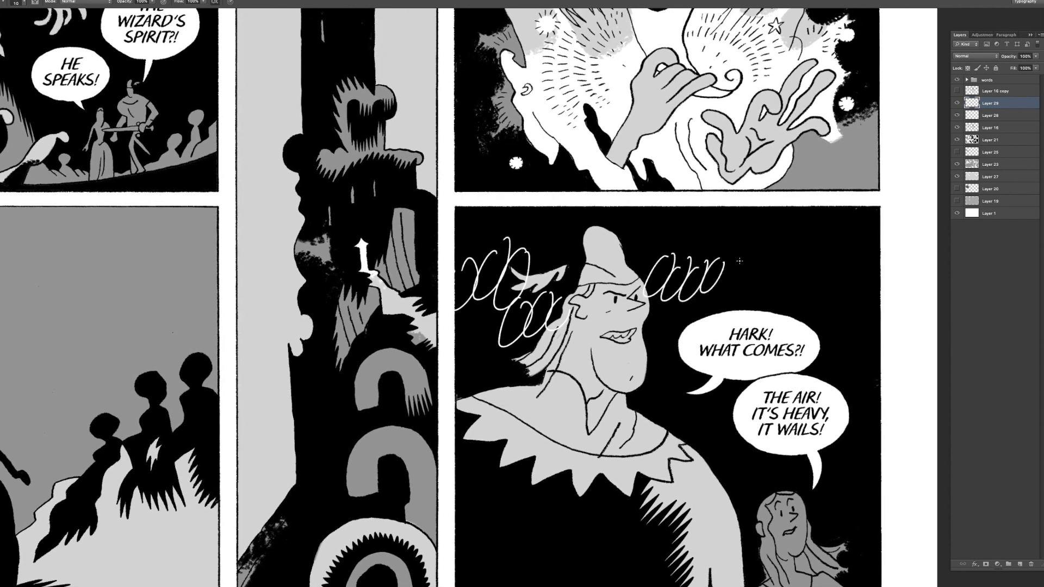
{"action": "key", "text": "ctrl+z"}
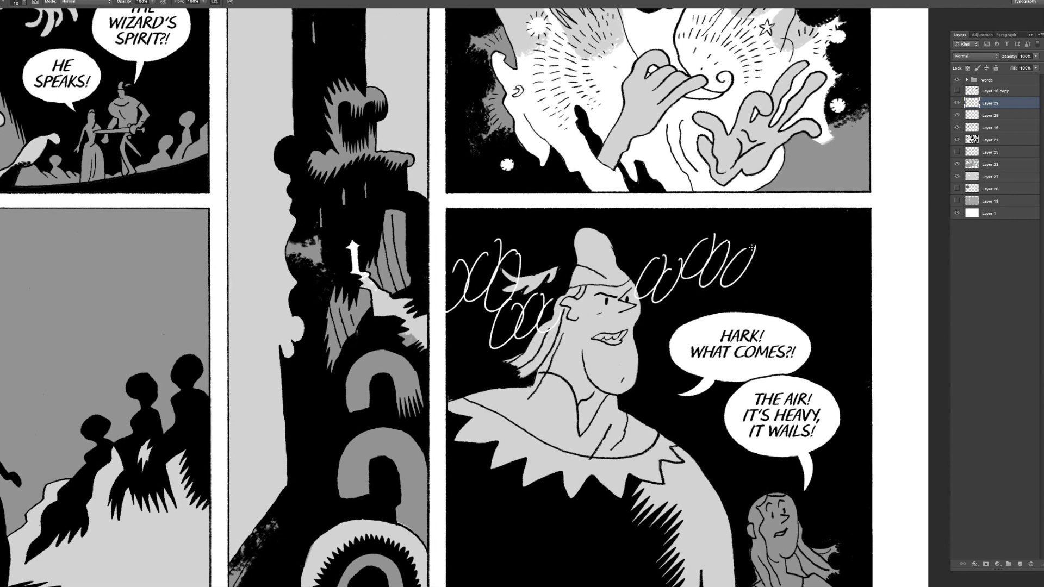
{"action": "left_click_drag", "start_coordinate": [881, 287], "coordinate": [862, 284]}
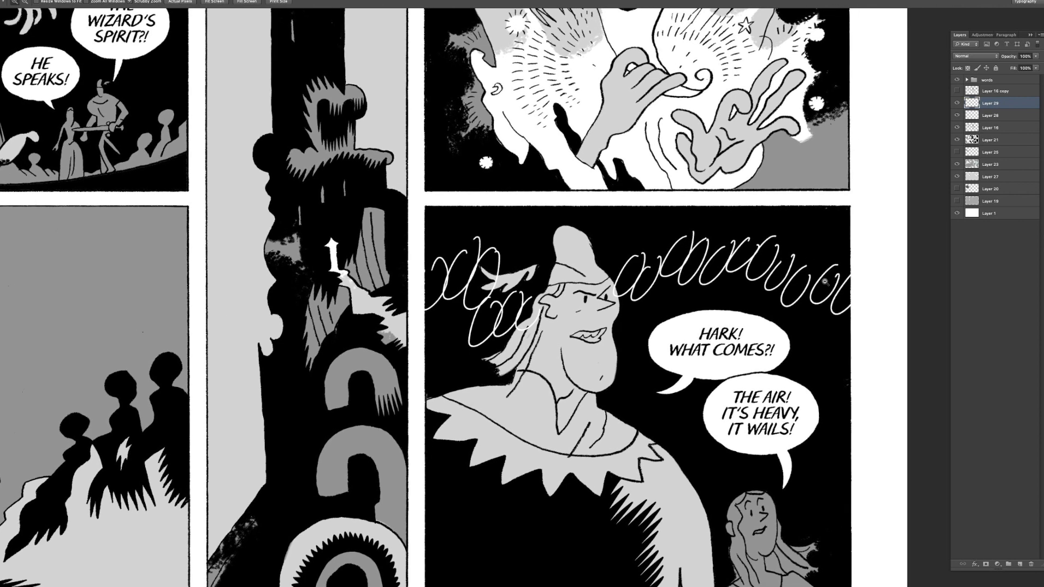
- Lower the opacity of the O lettering sketch layer so it serves as a faint guide
{"action": "key", "text": "z"}
{"action": "left_click", "coordinate": [832, 284], "text": "alt"}
{"action": "left_click", "coordinate": [1036, 57]}
{"action": "left_click_drag", "start_coordinate": [1036, 64], "coordinate": [1011, 65]}
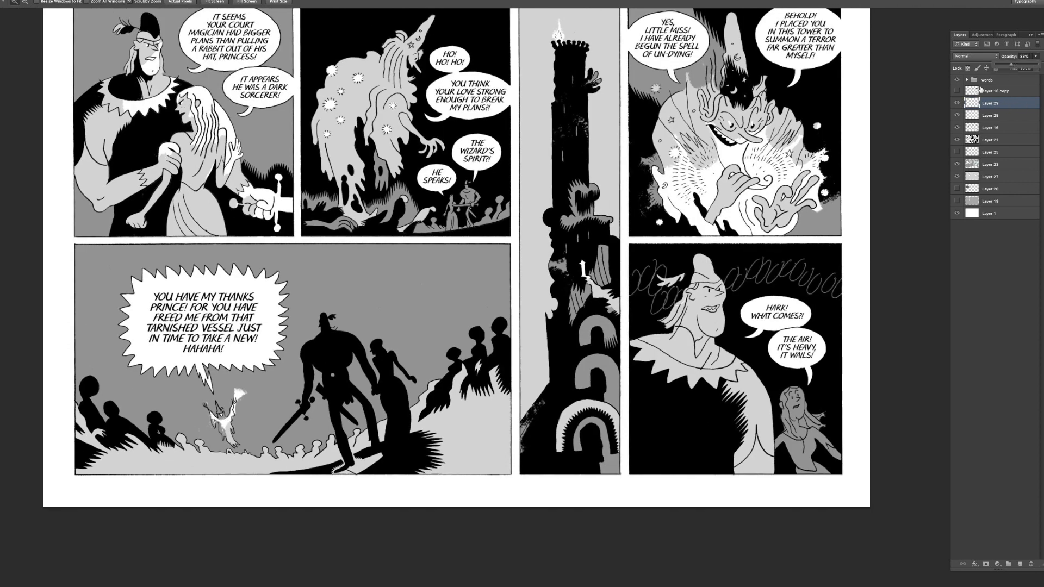
- Draw a white O outline with an inner oval on a new layer and move it to the panel's left edge
{"action": "left_click", "coordinate": [1024, 560]}
{"action": "left_click", "coordinate": [669, 310]}
{"action": "key", "text": "b"}
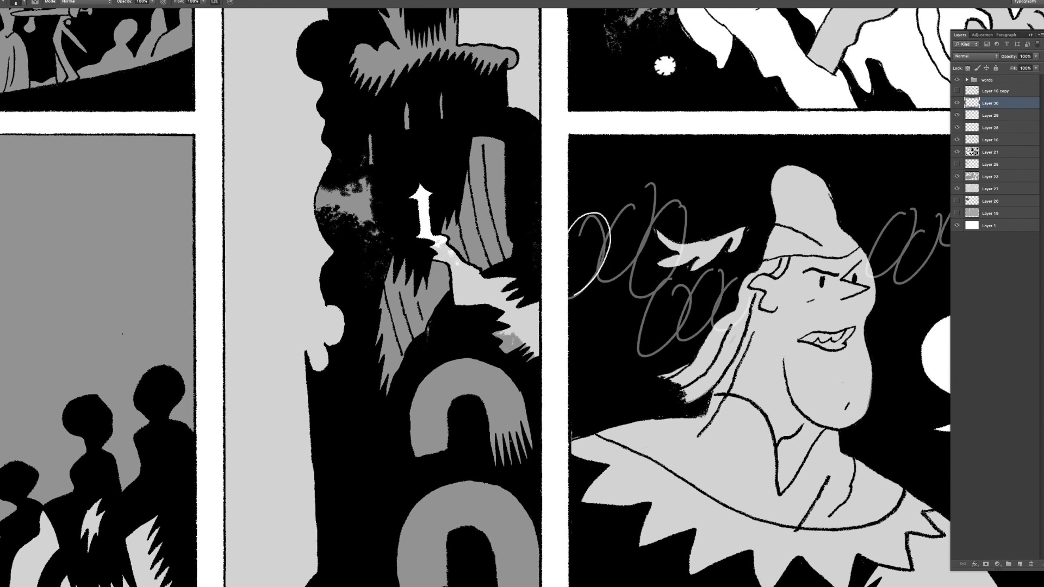
{"action": "key", "text": "e"}
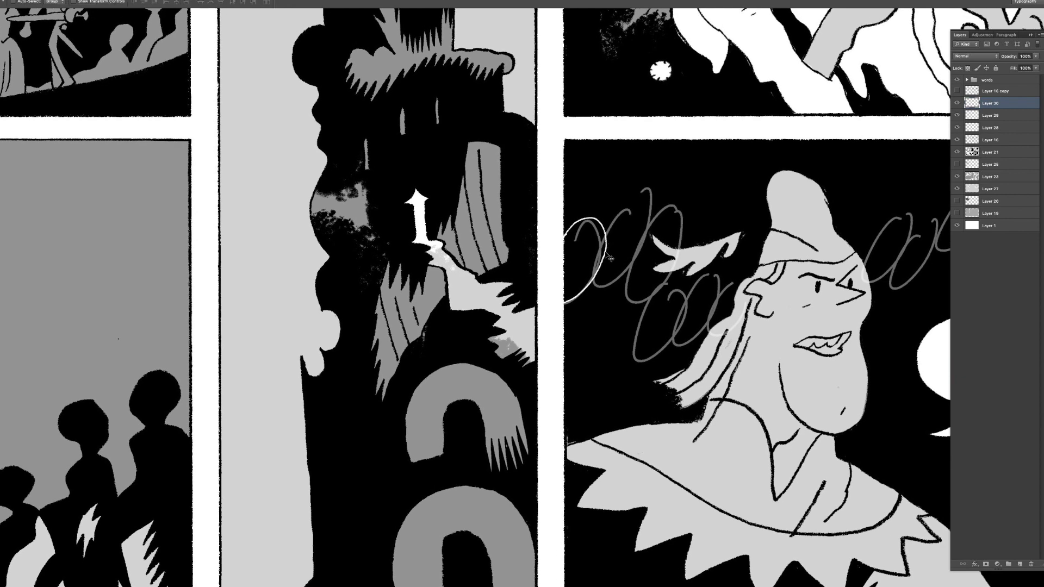
{"action": "scroll", "coordinate": [592, 234], "scroll_direction": "up", "scroll_amount": 1}
{"action": "key", "text": "b"}
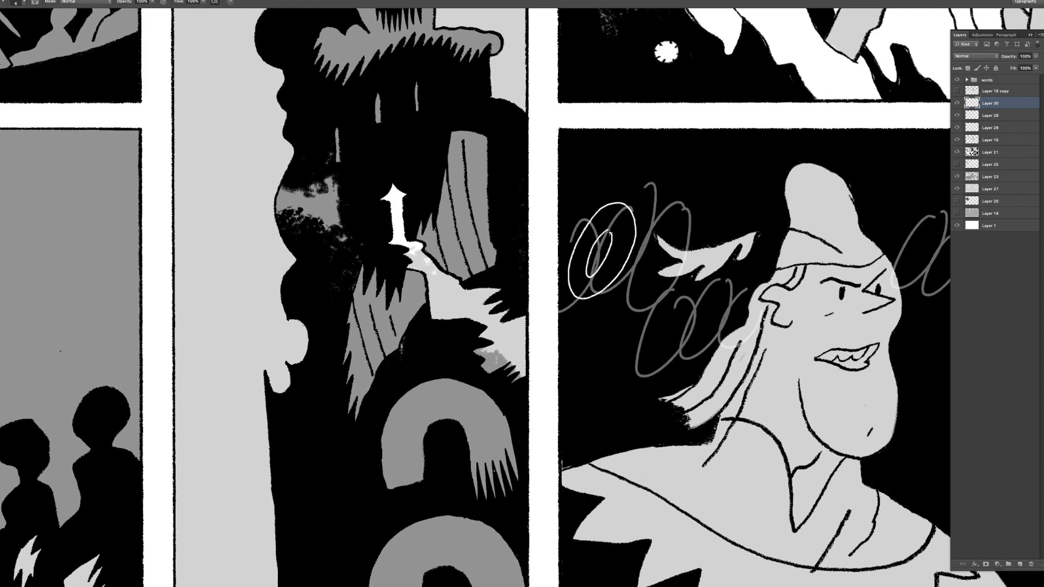
{"action": "scroll", "coordinate": [603, 238], "scroll_direction": "right", "scroll_amount": 1}
{"action": "scroll", "coordinate": [603, 237], "scroll_direction": "up", "scroll_amount": 1}
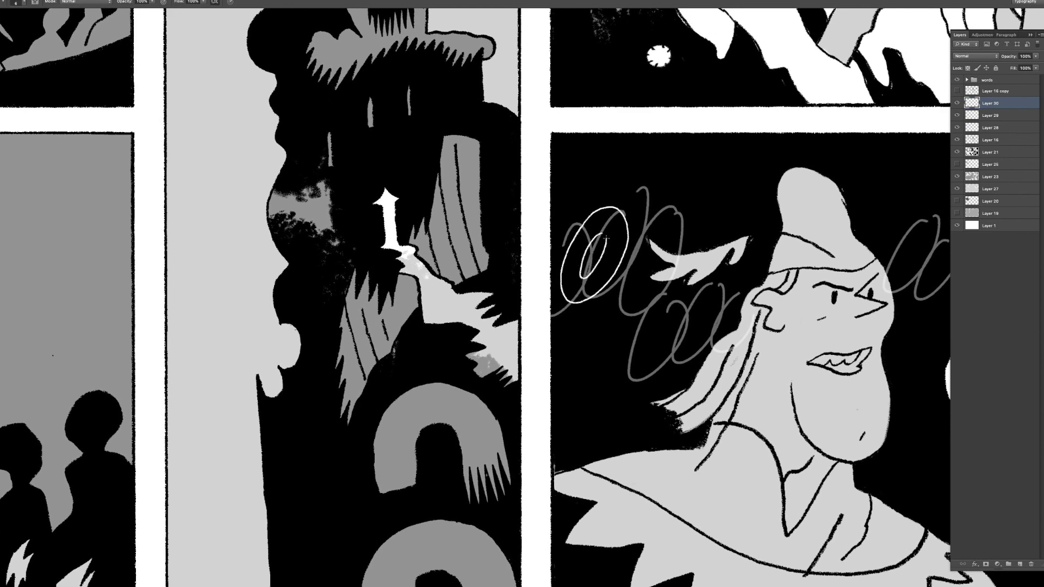
{"action": "key", "text": "v"}
{"action": "mouse_move", "coordinate": [611, 227]}
{"action": "left_mouse_down"}
{"action": "mouse_move", "coordinate": [577, 242]}
{"action": "mouse_move", "coordinate": [604, 252]}
{"action": "left_mouse_up"}
- Draw a second O with an inner oval beside the first on another new layer and select its ring for filling
{"action": "left_click", "coordinate": [1019, 565]}
{"action": "key", "text": "b"}
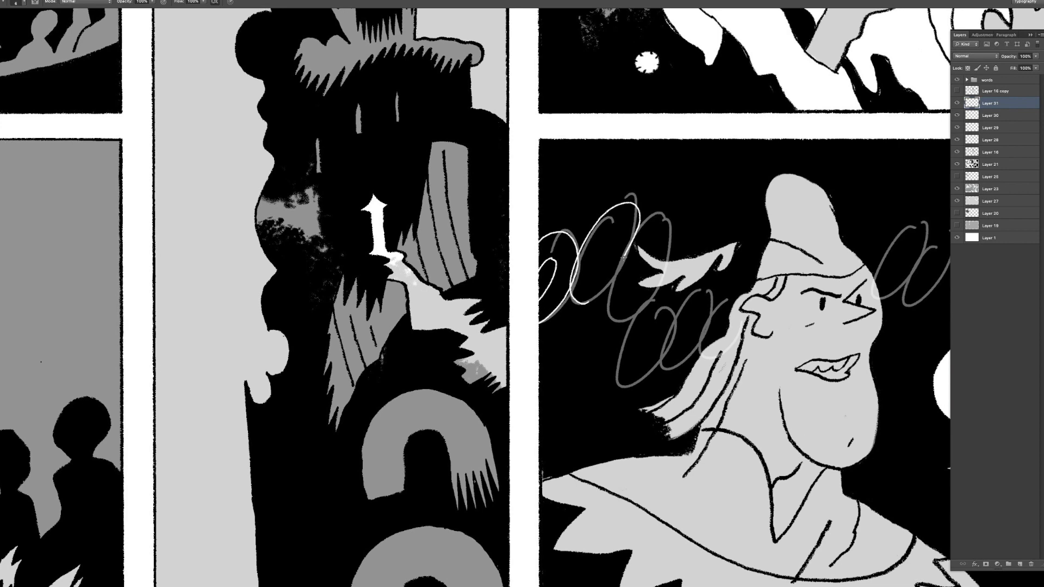
{"action": "key", "text": "e"}
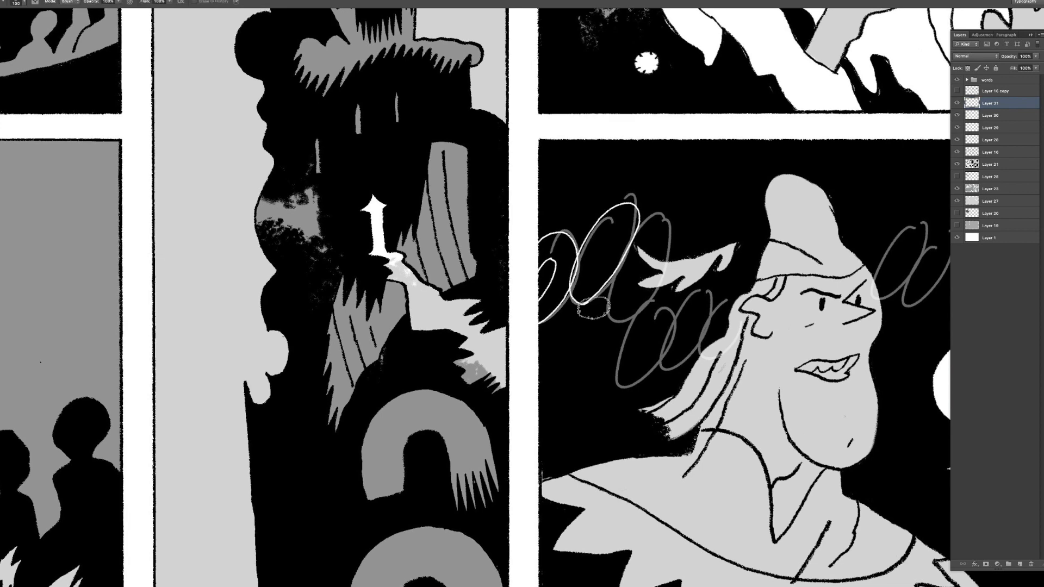
{"action": "scroll", "coordinate": [594, 306], "scroll_direction": "up", "scroll_amount": 2}
{"action": "key", "text": "b"}
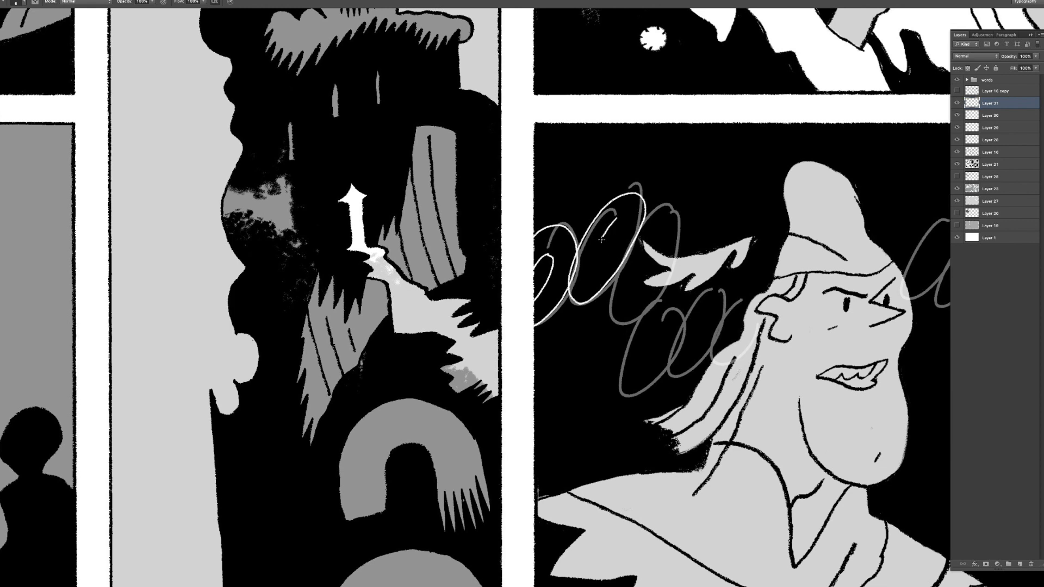
{"action": "key", "text": "l"}
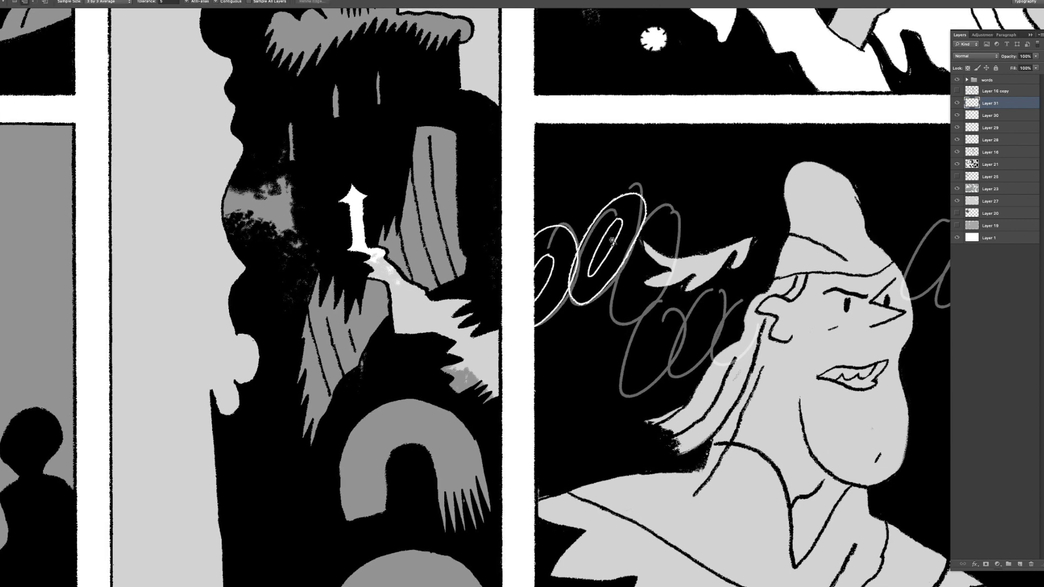
{"action": "right_click", "coordinate": [627, 233]}
{"action": "left_click", "coordinate": [664, 246]}
{"action": "key", "text": "b"}
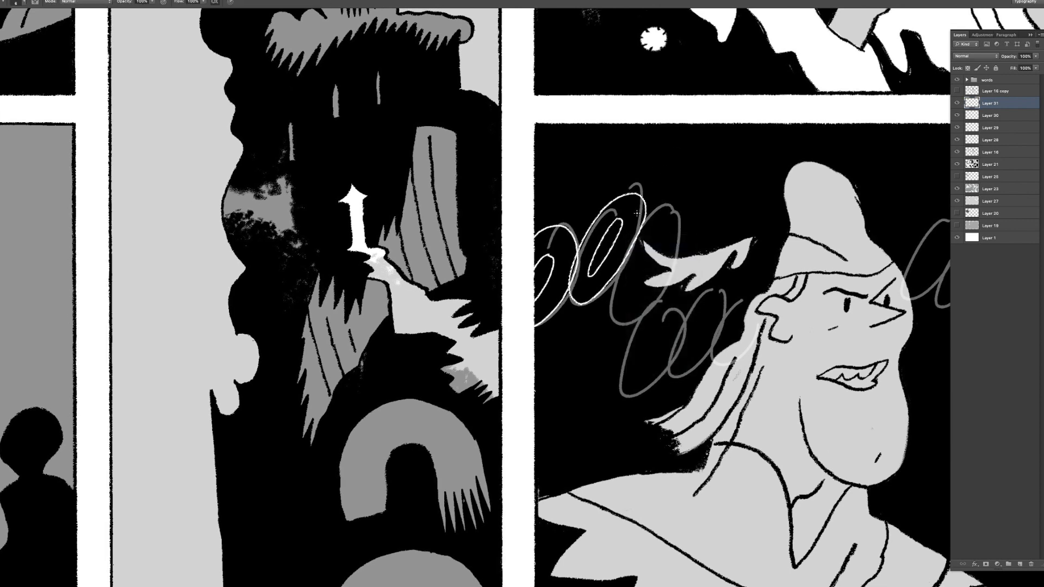
{"action": "left_click_drag", "start_coordinate": [609, 256], "coordinate": [625, 175]}
- Fill the first O's ring solid white on its own layer and clear the selection
{"action": "left_click", "coordinate": [995, 116]}
{"action": "key", "text": "w"}
{"action": "right_click", "coordinate": [593, 225]}
{"action": "left_click", "coordinate": [614, 318]}
{"action": "key", "text": "Return"}
{"action": "key", "text": "z"}
{"action": "left_click", "coordinate": [588, 262], "text": "alt"}
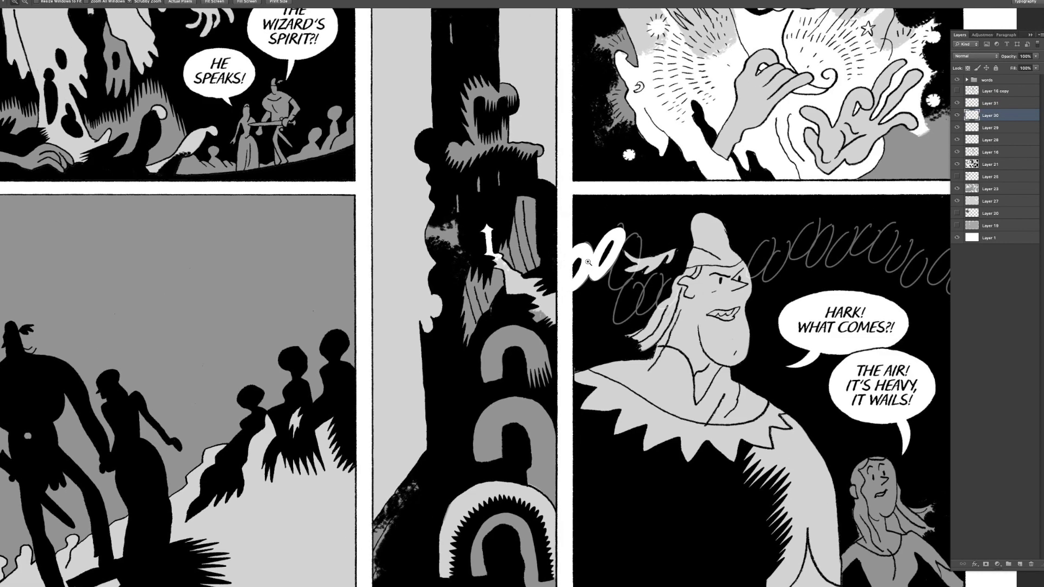
{"action": "left_click", "coordinate": [957, 127]}
{"action": "left_click", "coordinate": [956, 127]}
{"action": "key", "text": "ctrl+d"}
{"action": "left_click", "coordinate": [824, 263], "text": "alt"}
{"action": "left_click_drag", "start_coordinate": [825, 263], "coordinate": [779, 266]}
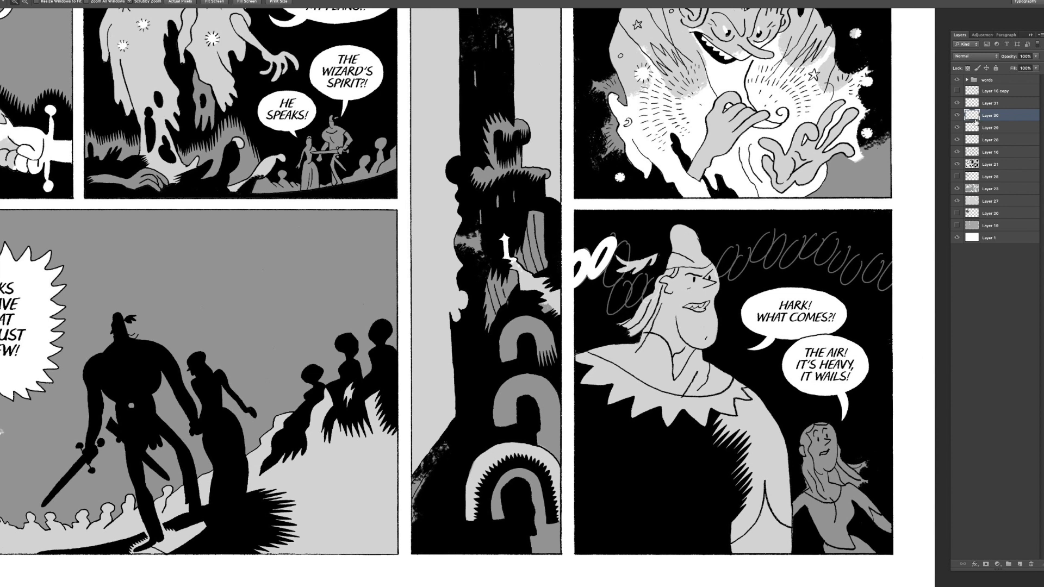
- Place copies of the two white O letters along the sketch on both sides of the prince's head
{"action": "key", "text": "v"}
{"action": "left_click_drag", "start_coordinate": [633, 294], "coordinate": [669, 263]}
{"action": "left_click", "coordinate": [987, 103]}
{"action": "key", "text": "ctrl+t"}
{"action": "key", "text": "Return"}
{"action": "left_click", "coordinate": [995, 115], "text": "shift"}
{"action": "left_click_drag", "start_coordinate": [739, 332], "coordinate": [817, 298]}
{"action": "key", "text": "shift+Left"}
{"action": "key", "text": "shift+Left"}
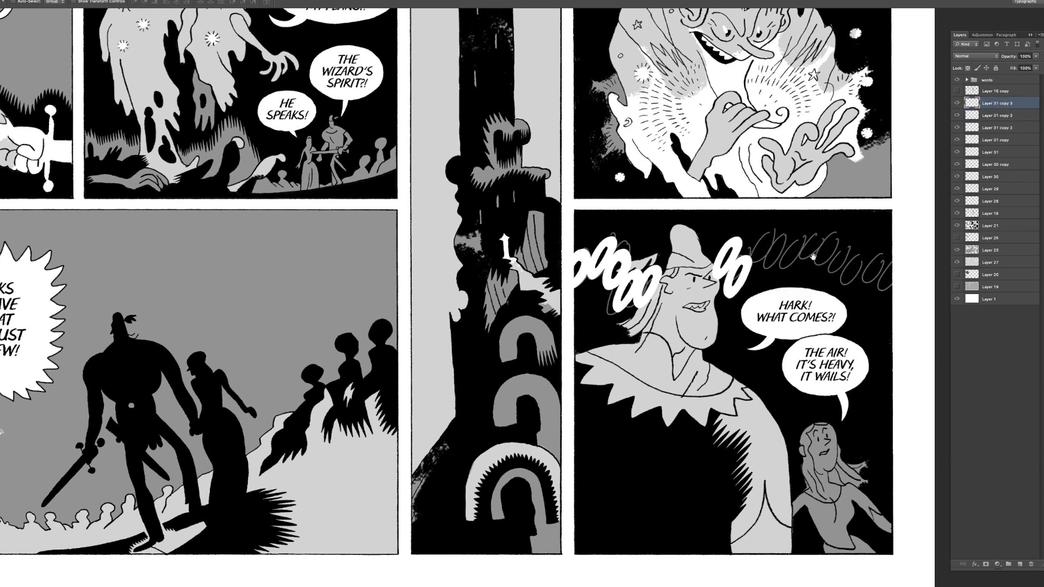
- Duplicate the first O shape beyond the prince's face and transform the copies to follow the sketched wave
{"action": "scroll", "coordinate": [821, 288], "scroll_direction": "up", "scroll_amount": 1}
{"action": "left_click", "coordinate": [957, 139]}
{"action": "left_click", "coordinate": [957, 140]}
{"action": "left_click", "coordinate": [995, 165]}
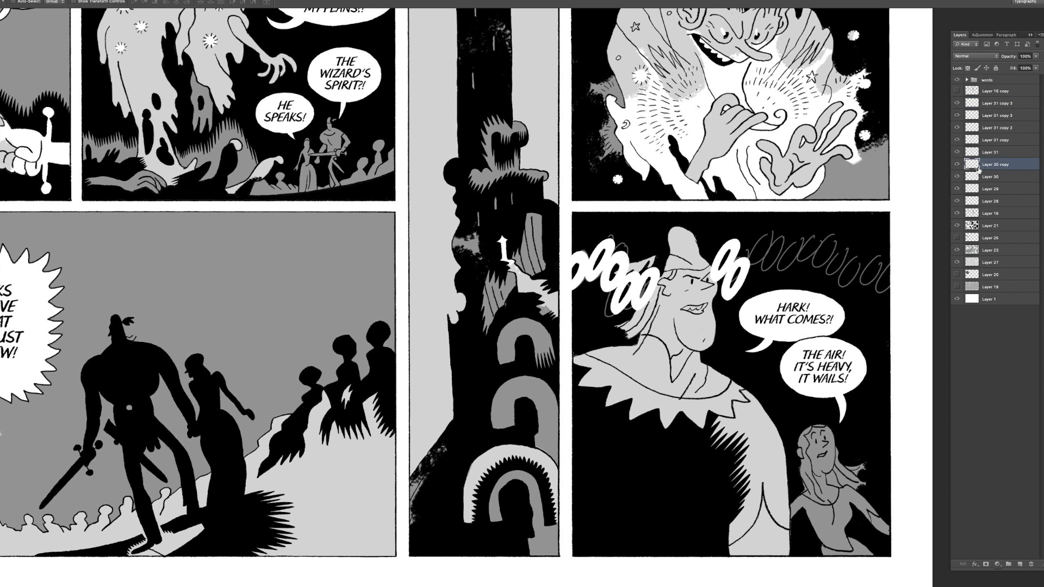
{"action": "left_click_drag", "start_coordinate": [787, 302], "coordinate": [803, 280]}
{"action": "key", "text": "ctrl+t"}
{"action": "left_click_drag", "start_coordinate": [772, 326], "coordinate": [737, 293]}
{"action": "key", "text": "Return"}
{"action": "left_click_drag", "start_coordinate": [800, 243], "coordinate": [821, 246]}
- Continue the row with more O copies up to the panel's right edge, transforming one to follow the wave
{"action": "left_click", "coordinate": [990, 129]}
{"action": "left_click_drag", "start_coordinate": [758, 288], "coordinate": [894, 261]}
{"action": "left_click_drag", "start_coordinate": [795, 273], "coordinate": [843, 275]}
{"action": "key", "text": "ctrl+t"}
{"action": "left_click_drag", "start_coordinate": [861, 232], "coordinate": [873, 275]}
{"action": "key", "text": "Return"}
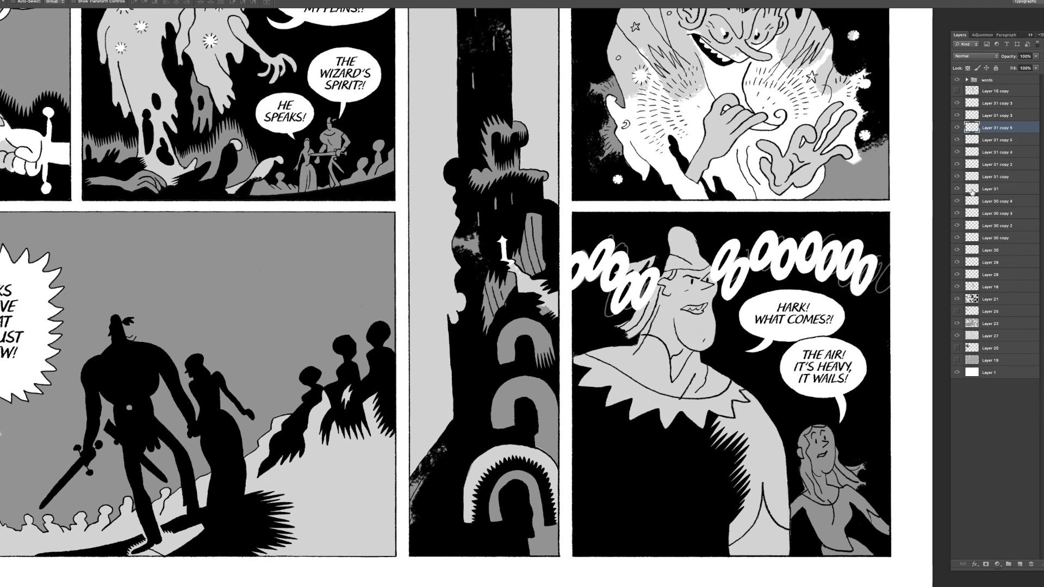
{"action": "left_click", "coordinate": [973, 238]}
{"action": "left_click_drag", "start_coordinate": [789, 242], "coordinate": [909, 285]}
{"action": "key", "text": "z"}
{"action": "left_click", "coordinate": [815, 281], "text": "alt"}
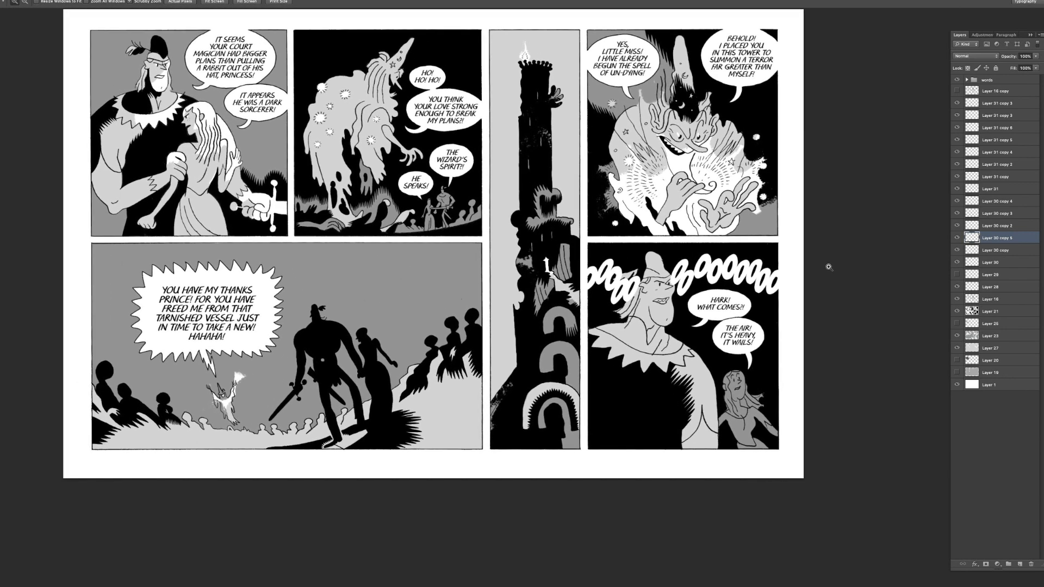
- Hide the lettering sketch layer and merge all the O letter layers into one
{"action": "left_click", "coordinate": [958, 263]}
{"action": "left_click", "coordinate": [991, 262]}
{"action": "left_click", "coordinate": [984, 103], "text": "shift"}
{"action": "right_click", "coordinate": [1001, 104]}
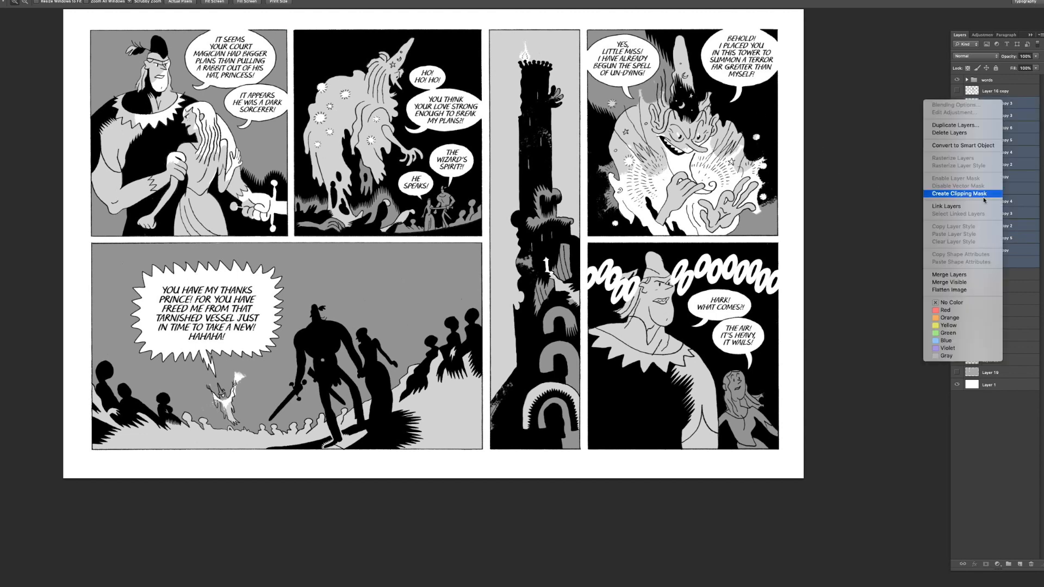
{"action": "left_click", "coordinate": [962, 276]}
{"action": "key", "text": "ctrl+t"}
{"action": "key", "text": "Return"}
- Enlarge and slightly rotate the merged O lettering so it spans the last panel, and nudge it into place
{"action": "key", "text": "z"}
{"action": "left_click_drag", "start_coordinate": [695, 295], "coordinate": [789, 274]}
{"action": "key", "text": "ctrl+t"}
{"action": "left_click_drag", "start_coordinate": [496, 280], "coordinate": [483, 298]}
{"action": "left_click_drag", "start_coordinate": [866, 220], "coordinate": [864, 226]}
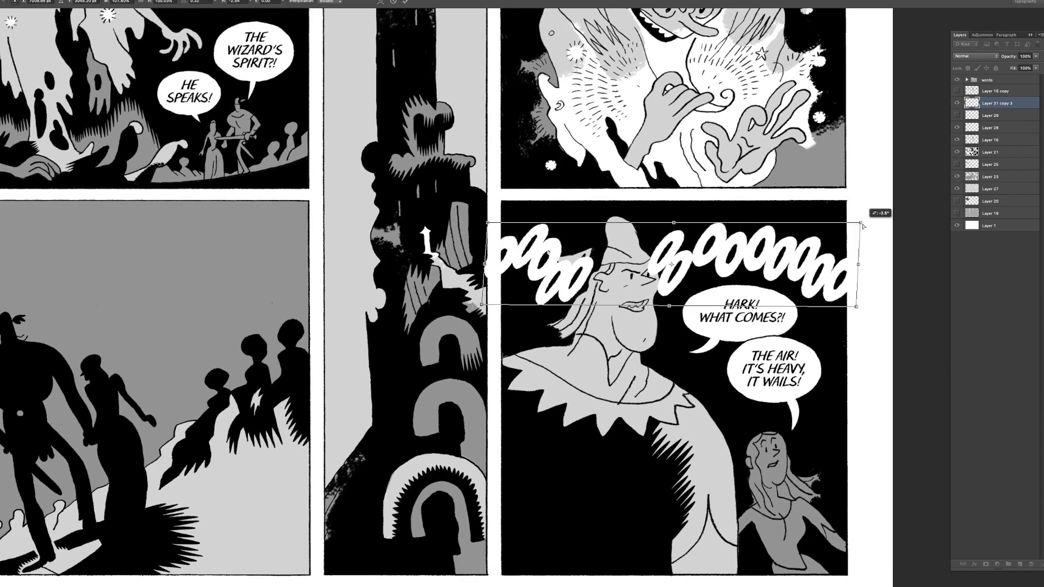
{"action": "key", "text": "Return"}
{"action": "key", "text": "v"}
{"action": "left_click_drag", "start_coordinate": [812, 262], "coordinate": [821, 265]}
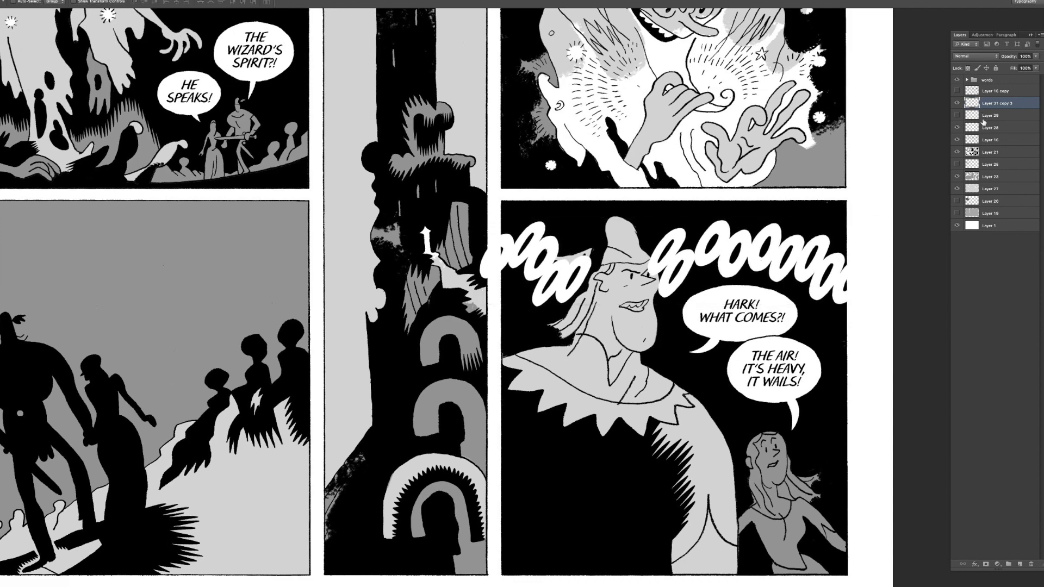
- Load the line art as a selection, erase the lettering along the prince's feather and face outlines, and deselect
{"action": "left_click", "coordinate": [975, 142], "text": "super"}
{"action": "scroll", "coordinate": [756, 256], "scroll_direction": "up", "scroll_amount": 3}
{"action": "key", "text": "e"}
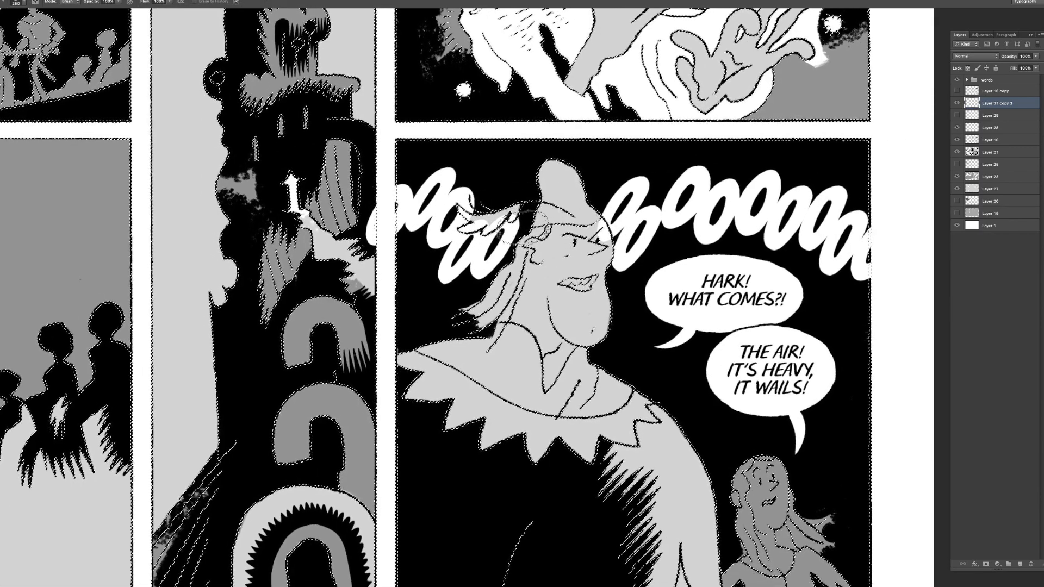
{"action": "key", "text": "z"}
{"action": "left_click", "coordinate": [518, 236]}
{"action": "right_click", "coordinate": [764, 217]}
{"action": "key", "text": "Escape"}
{"action": "key", "text": "e"}
{"action": "left_click_drag", "start_coordinate": [500, 223], "coordinate": [434, 223]}
{"action": "left_click_drag", "start_coordinate": [632, 234], "coordinate": [638, 275]}
{"action": "key", "text": "super+d"}
- Erase the O lettering that overhangs the last panel's side borders and clean the edges with a smaller brush
{"action": "left_click_drag", "start_coordinate": [331, 239], "coordinate": [370, 245]}
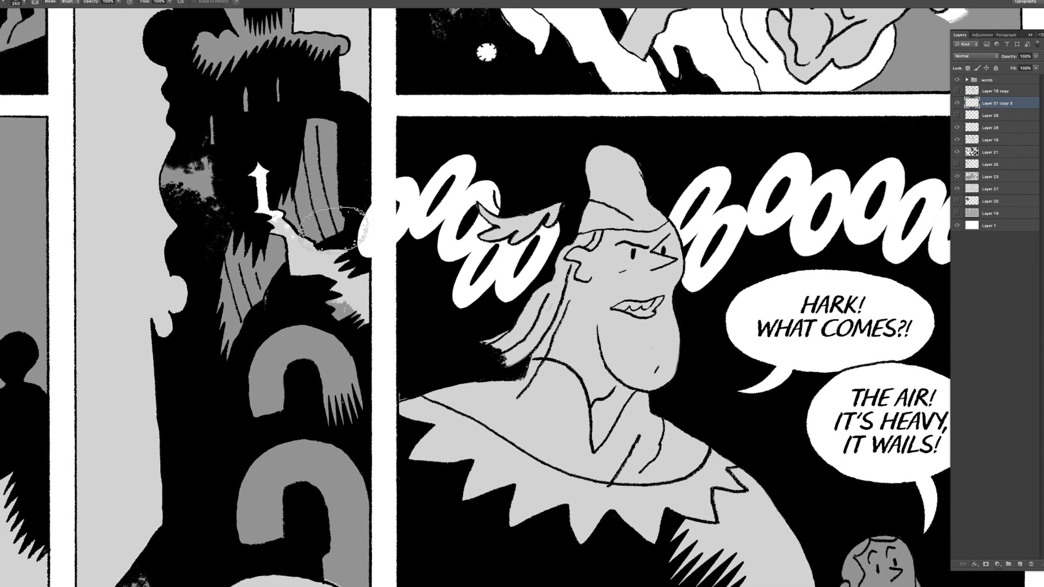
{"action": "scroll", "coordinate": [360, 211], "scroll_direction": "down", "scroll_amount": 4}
{"action": "scroll", "coordinate": [725, 205], "scroll_direction": "up", "scroll_amount": 4}
{"action": "key", "text": "bracketleft"}
{"action": "key", "text": "bracketleft"}
{"action": "key", "text": "bracketleft"}
{"action": "key", "text": "bracketleft"}
{"action": "key", "text": "bracketleft"}
{"action": "key", "text": "bracketleft"}
{"action": "key", "text": "bracketleft"}
{"action": "key", "text": "bracketleft"}
{"action": "key", "text": "bracketleft"}
{"action": "key", "text": "bracketleft"}
{"action": "key", "text": "bracketleft"}
{"action": "key", "text": "b"}
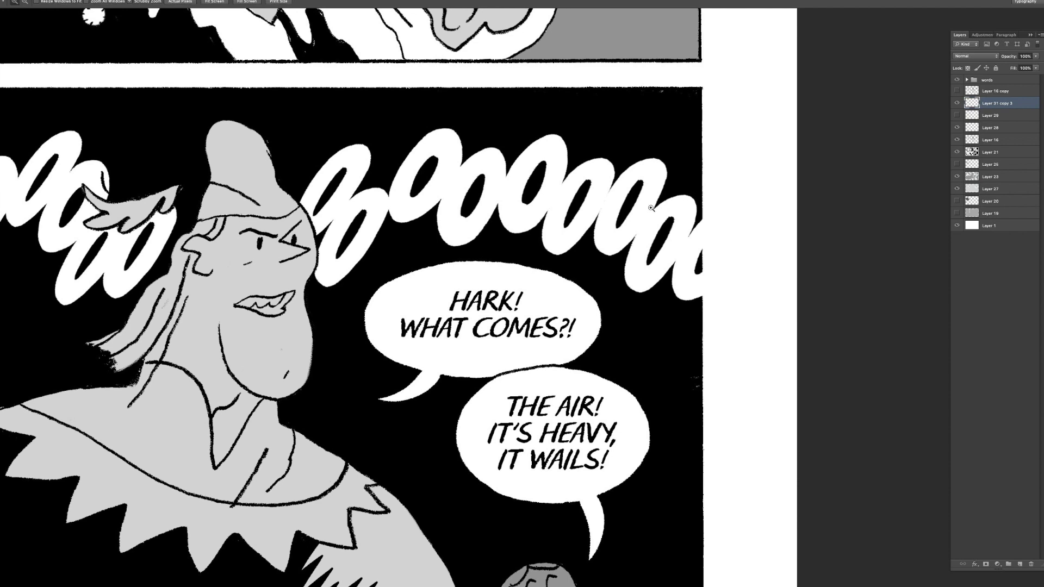
{"action": "scroll", "coordinate": [642, 207], "scroll_direction": "up", "scroll_amount": 2}
{"action": "scroll", "coordinate": [593, 163], "scroll_direction": "down", "scroll_amount": 5}
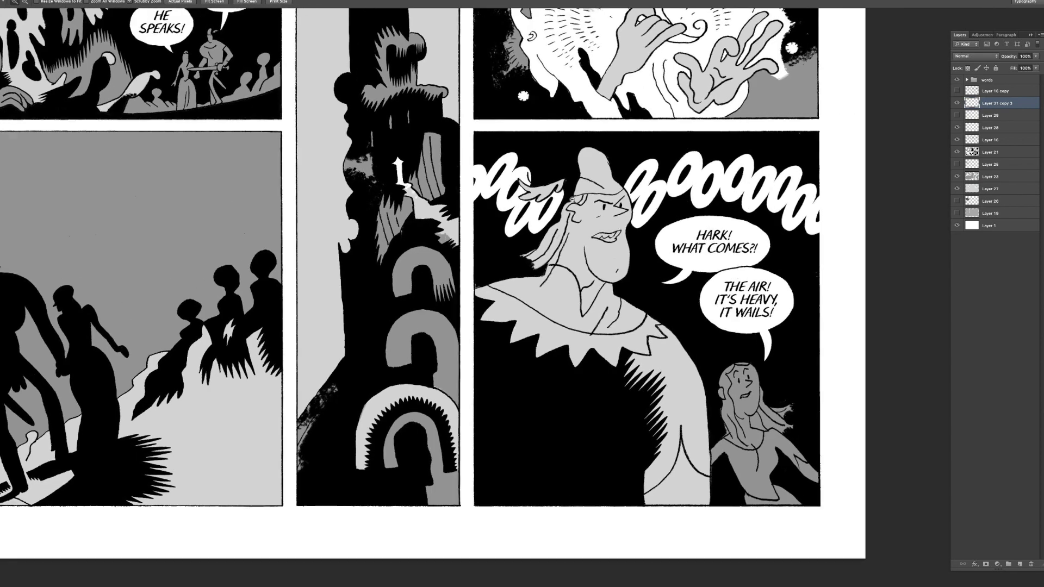
- Paint white lettering back in behind the prince's ear with a smaller brush to complete the last O there
{"action": "scroll", "coordinate": [553, 220], "scroll_direction": "up", "scroll_amount": 5}
{"action": "key", "text": "bracketleft"}
{"action": "key", "text": "bracketleft"}
{"action": "key", "text": "bracketleft"}
{"action": "key", "text": "bracketleft"}
{"action": "key", "text": "bracketleft"}
{"action": "key", "text": "bracketleft"}
{"action": "key", "text": "bracketleft"}
{"action": "key", "text": "bracketleft"}
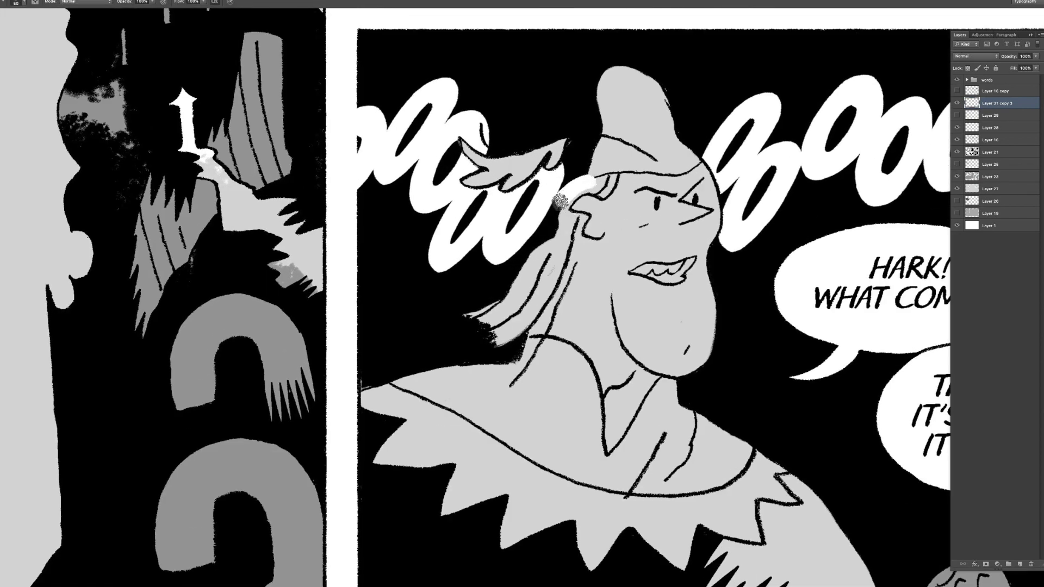
- Erase the repainted O where it covers the outline of the prince's ear and hair, using a larger eraser
{"action": "key", "text": "e"}
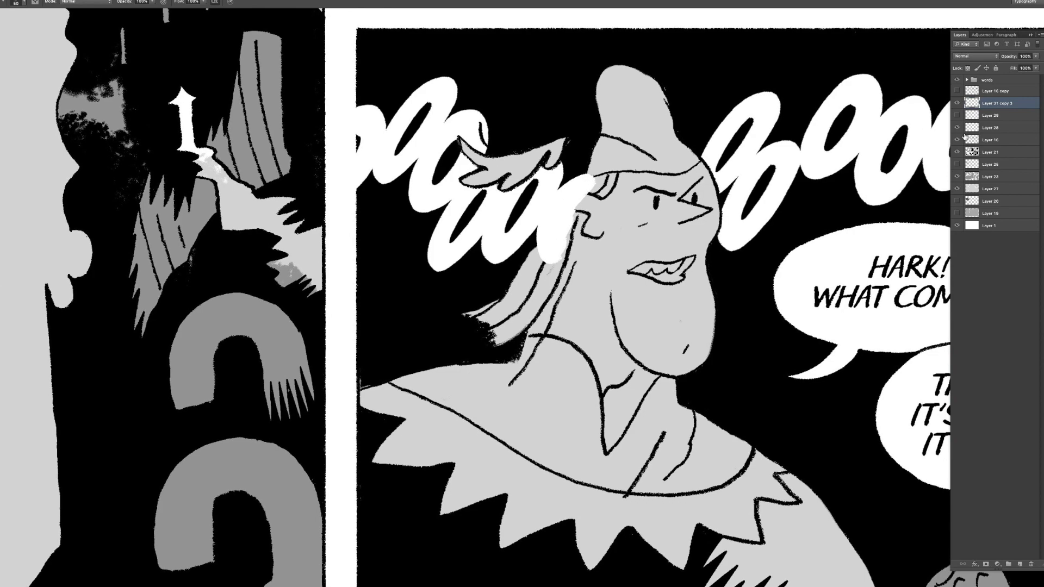
{"action": "key", "text": "bracketright"}
{"action": "key", "text": "bracketright"}
{"action": "key", "text": "bracketright"}
{"action": "key", "text": "bracketright"}
{"action": "key", "text": "bracketright"}
{"action": "key", "text": "bracketright"}
{"action": "left_click_drag", "start_coordinate": [562, 229], "coordinate": [588, 193]}
{"action": "key", "text": "w"}
{"action": "scroll", "coordinate": [571, 202], "scroll_direction": "up", "scroll_amount": 2}
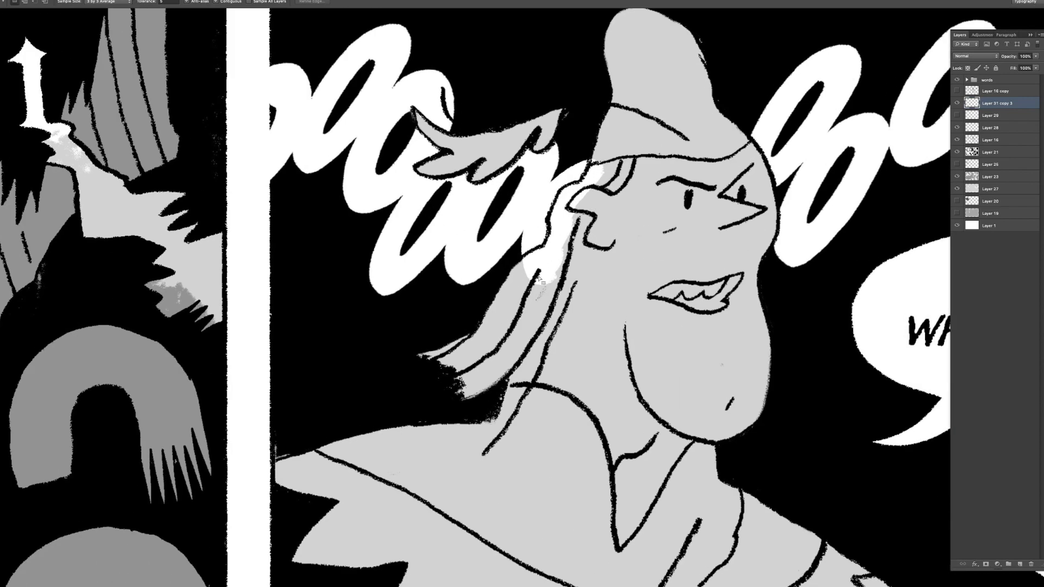
{"action": "left_click", "coordinate": [990, 127]}
{"action": "left_click", "coordinate": [991, 139]}
{"action": "left_click", "coordinate": [972, 140], "text": "ctrl"}
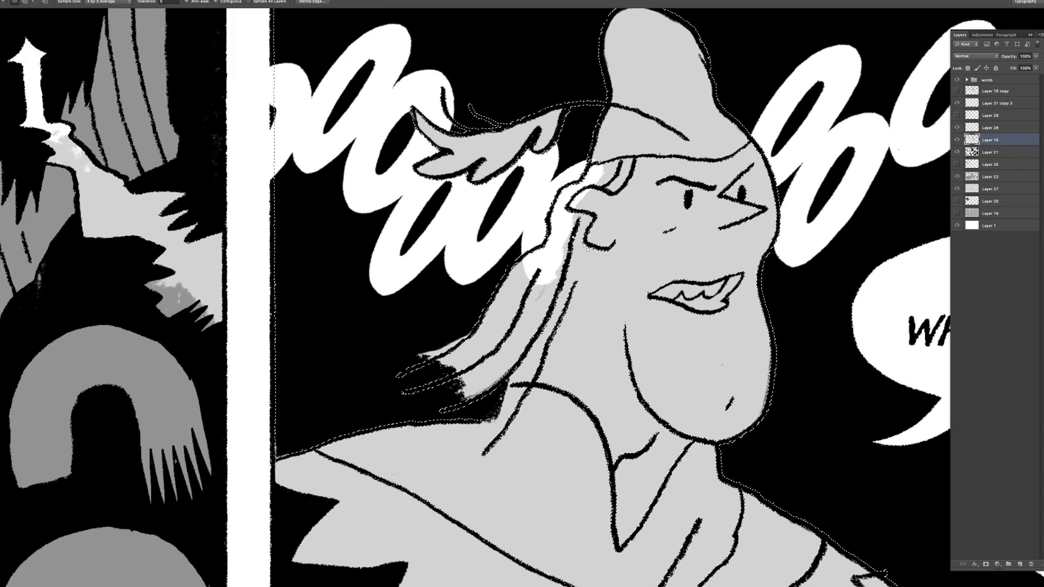
{"action": "left_click", "coordinate": [995, 128]}
{"action": "key", "text": "ctrl+d"}
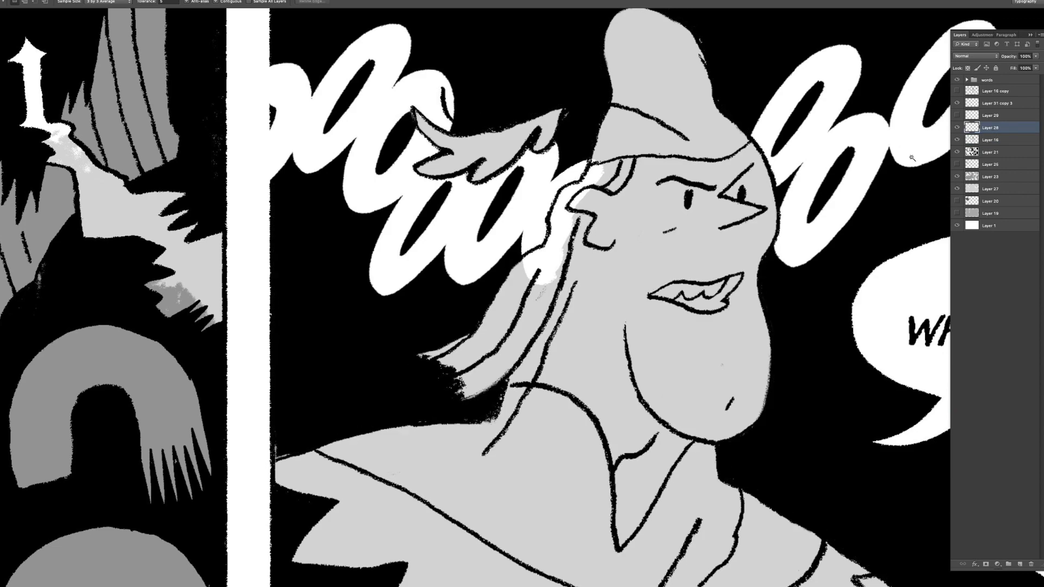
- Return to the O lettering layer and erase the white left inside the prince's hair
{"action": "right_click", "coordinate": [695, 209]}
{"action": "left_click", "coordinate": [714, 223]}
{"action": "key", "text": "l"}
{"action": "left_click", "coordinate": [957, 128]}
{"action": "left_click", "coordinate": [958, 128]}
{"action": "left_click", "coordinate": [997, 103]}
{"action": "key", "text": "e"}
{"action": "left_click_drag", "start_coordinate": [548, 221], "coordinate": [544, 272]}
- Lower the O lettering layer's opacity to 43% so it can serve as a tracing guide
{"action": "key", "text": "z"}
{"action": "scroll", "coordinate": [611, 216], "scroll_direction": "down", "scroll_amount": 6}
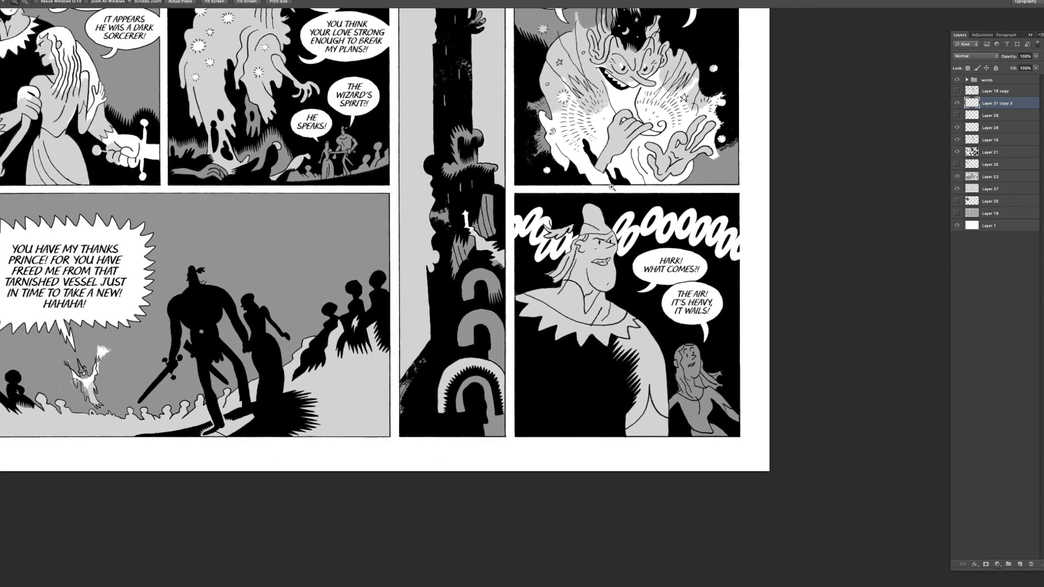
{"action": "left_click_drag", "start_coordinate": [651, 300], "coordinate": [880, 153]}
{"action": "left_click", "coordinate": [1036, 68]}
{"action": "left_click_drag", "start_coordinate": [1034, 66], "coordinate": [1013, 67]}
{"action": "left_click_drag", "start_coordinate": [811, 298], "coordinate": [734, 304]}
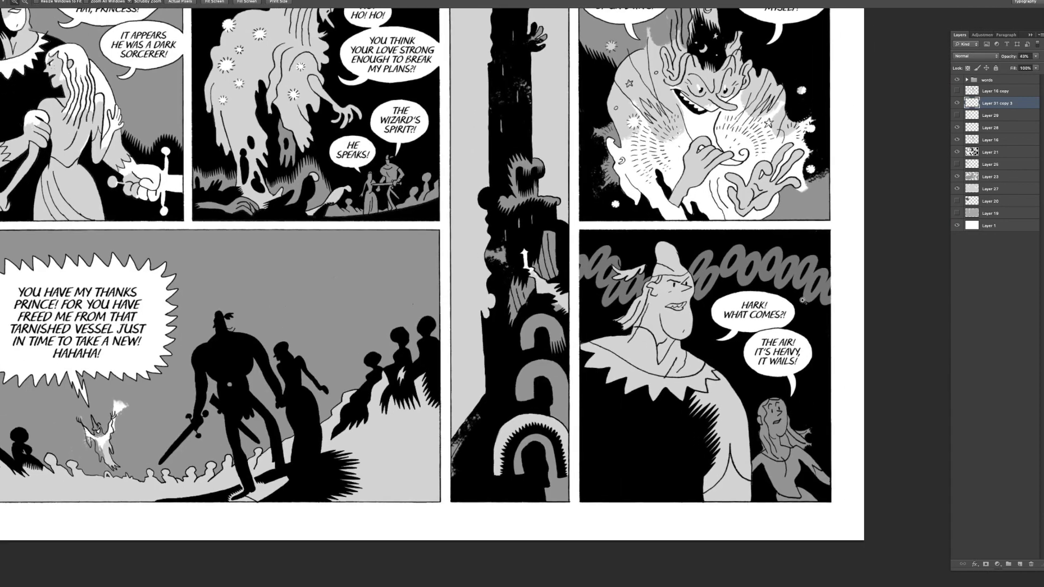
- Create a new layer above the lettering and trace the outer contour of the O's behind the prince with a thin white brush
{"action": "left_click", "coordinate": [1020, 565]}
{"action": "left_click_drag", "start_coordinate": [622, 288], "coordinate": [732, 275]}
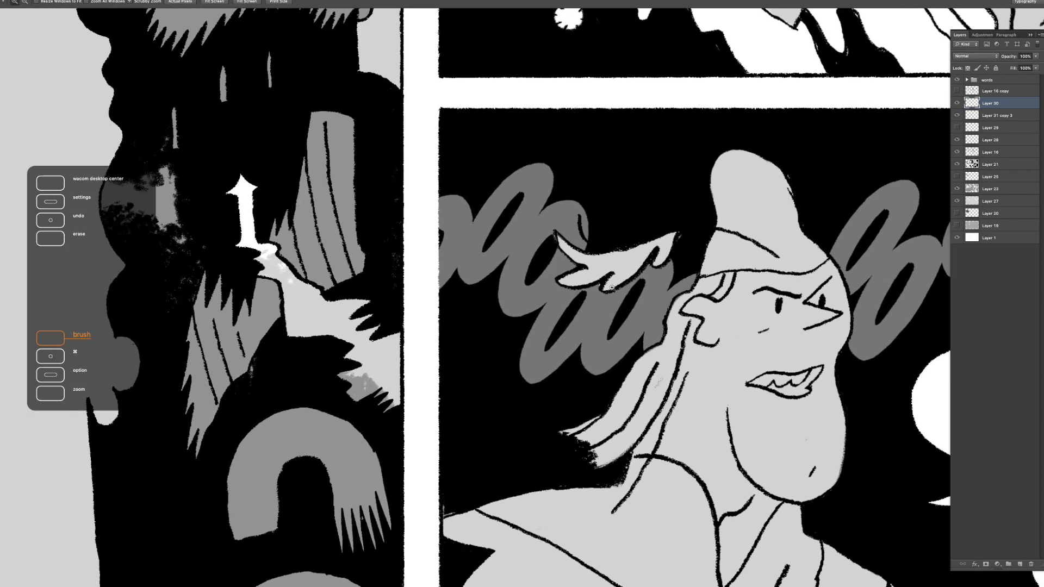
{"action": "key", "text": "b"}
{"action": "key", "text": "bracketleft"}
{"action": "key", "text": "bracketleft"}
{"action": "key", "text": "bracketleft"}
{"action": "key", "text": "bracketleft"}
{"action": "key", "text": "bracketleft"}
{"action": "left_click_drag", "start_coordinate": [467, 269], "coordinate": [462, 275]}
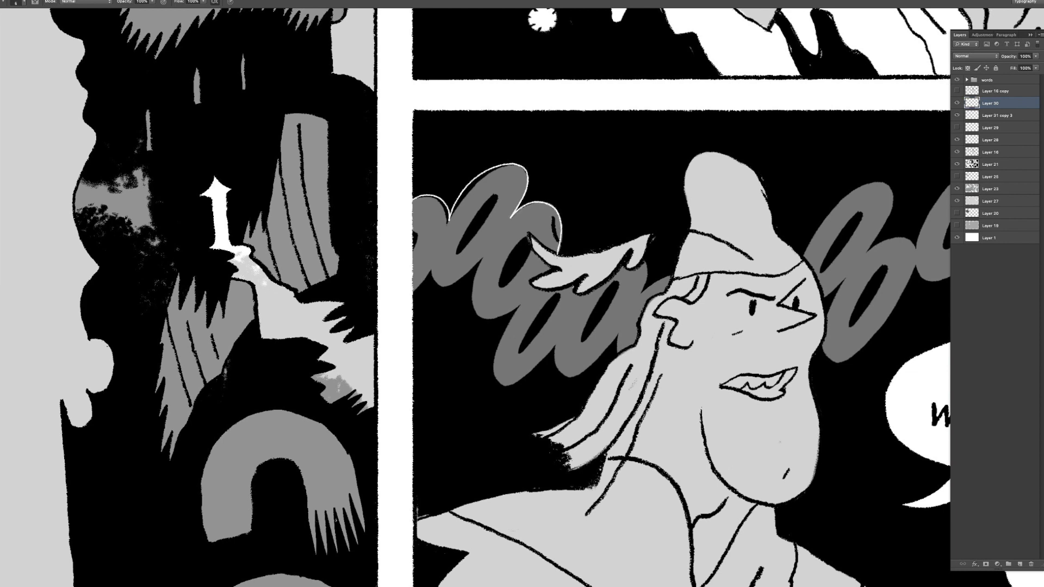
{"action": "left_click_drag", "start_coordinate": [424, 291], "coordinate": [424, 288]}
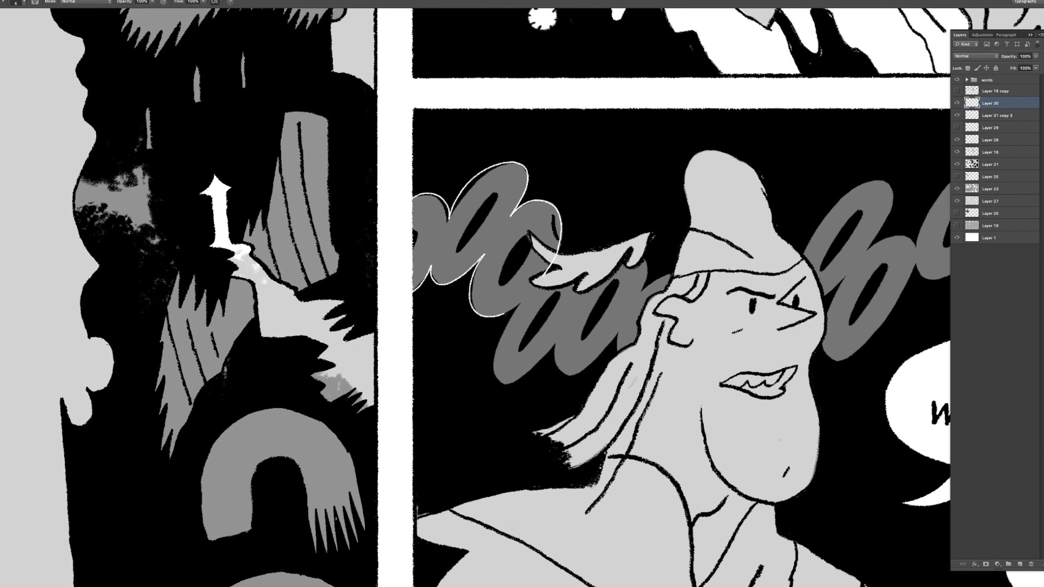
{"action": "left_click_drag", "start_coordinate": [546, 334], "coordinate": [528, 271]}
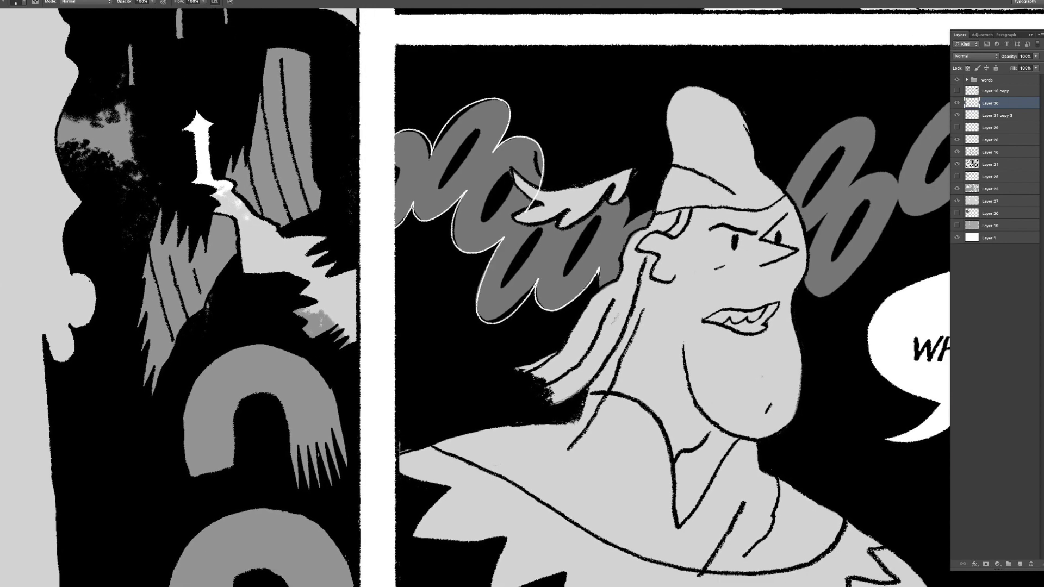
{"action": "scroll", "coordinate": [671, 315], "scroll_direction": "up", "scroll_amount": 2}
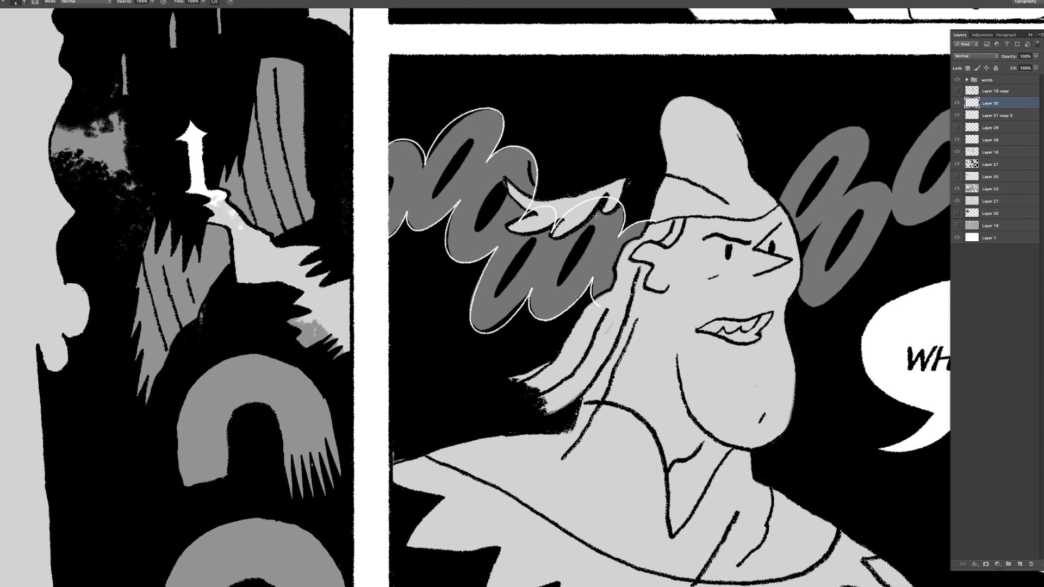
{"action": "scroll", "coordinate": [524, 206], "scroll_direction": "up", "scroll_amount": 2}
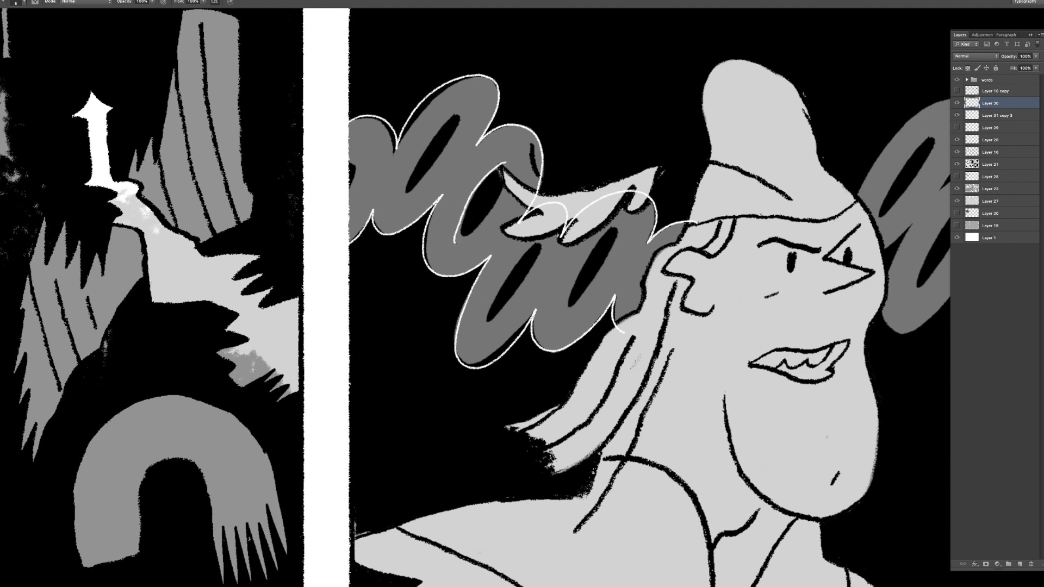
- Trace the inner holes of the O's behind the prince and close their outline across his hair
{"action": "scroll", "coordinate": [522, 298], "scroll_direction": "up", "scroll_amount": 2}
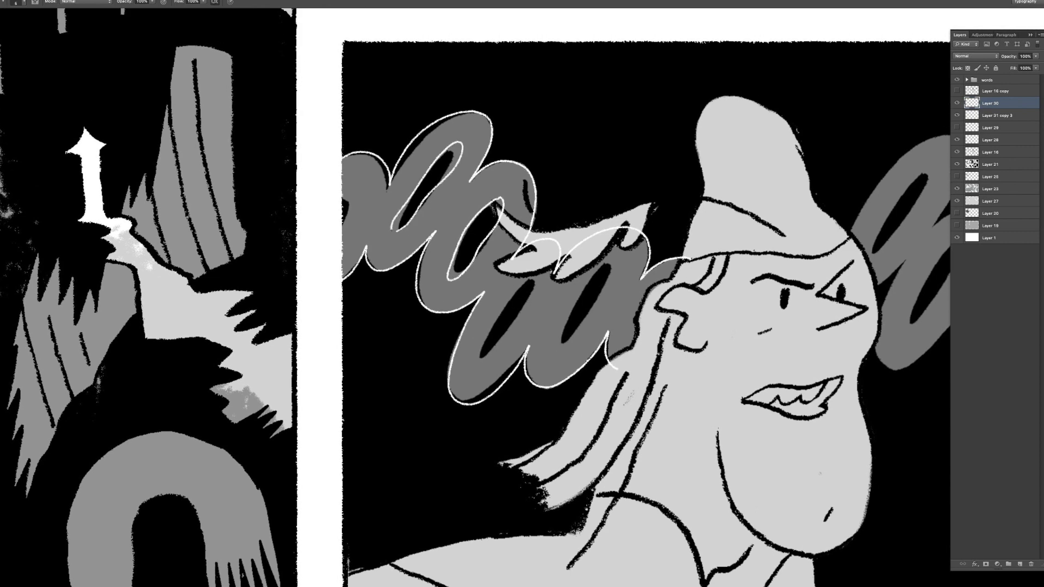
{"action": "left_click_drag", "start_coordinate": [400, 215], "coordinate": [402, 218]}
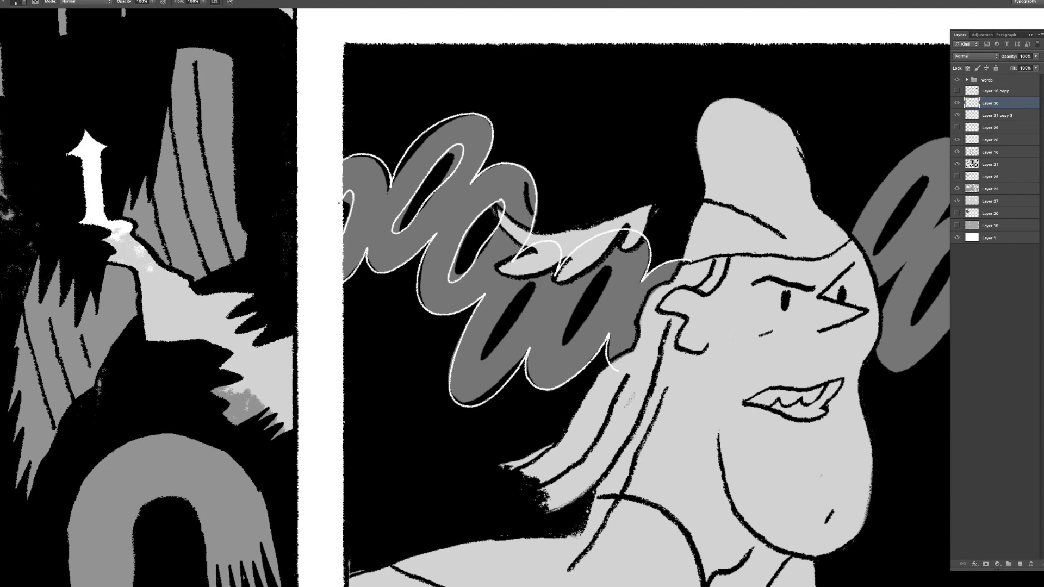
{"action": "scroll", "coordinate": [338, 205], "scroll_direction": "right", "scroll_amount": 3}
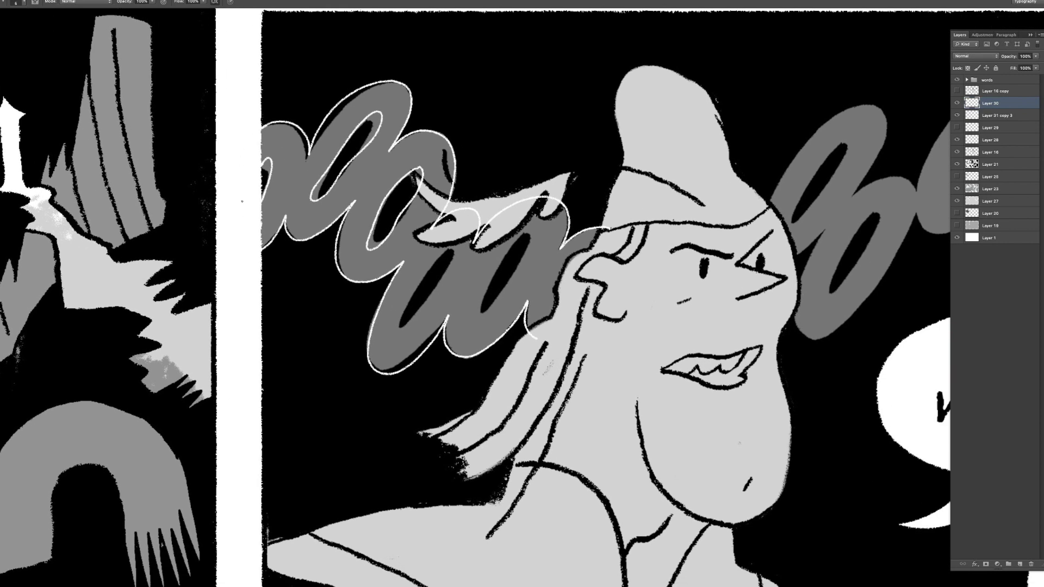
{"action": "scroll", "coordinate": [333, 279], "scroll_direction": "right", "scroll_amount": 3}
{"action": "scroll", "coordinate": [333, 278], "scroll_direction": "down", "scroll_amount": 2}
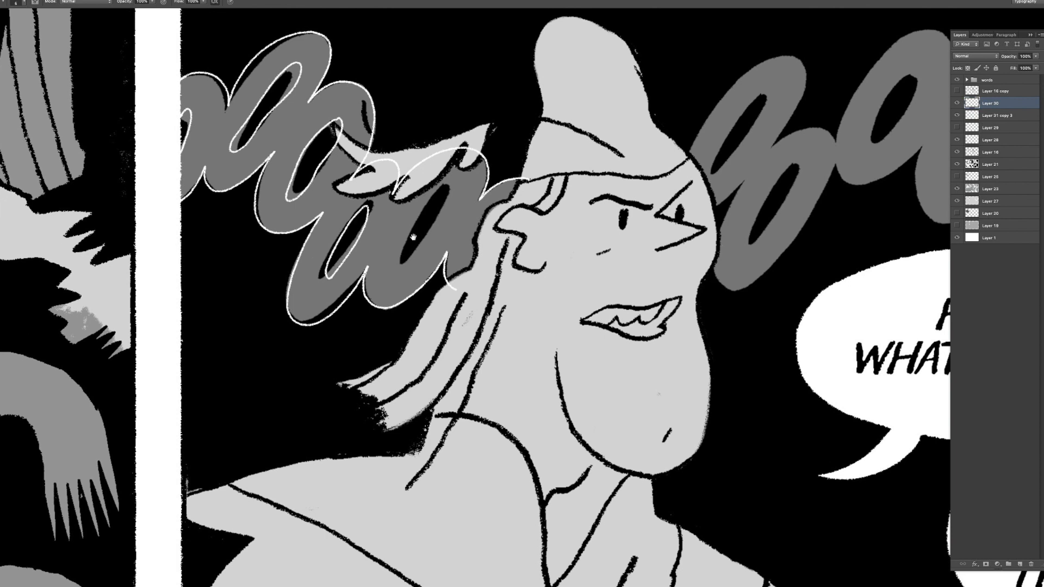
{"action": "scroll", "coordinate": [416, 238], "scroll_direction": "up", "scroll_amount": 1}
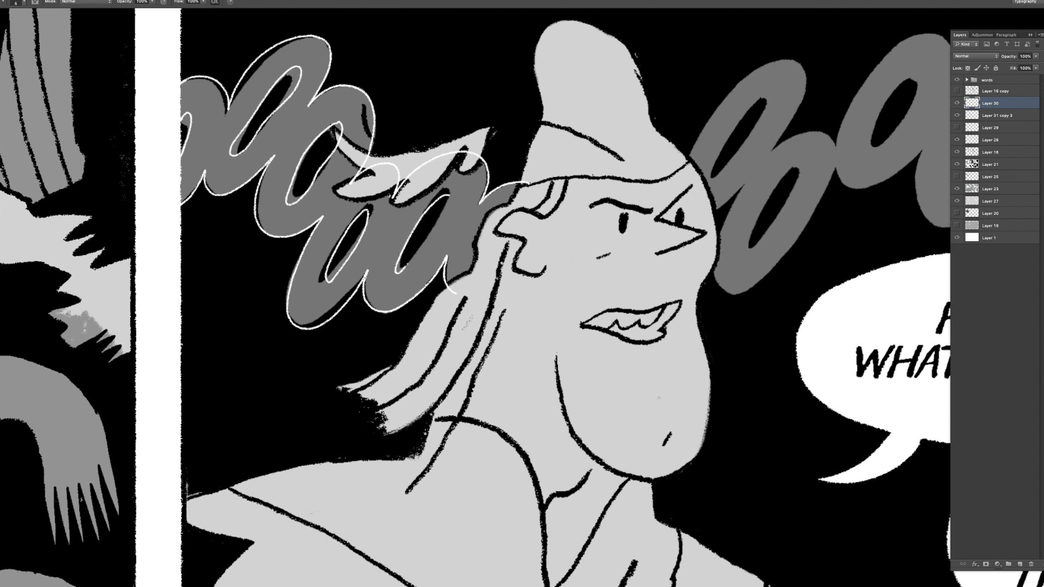
{"action": "scroll", "coordinate": [521, 294], "scroll_direction": "right", "scroll_amount": 1}
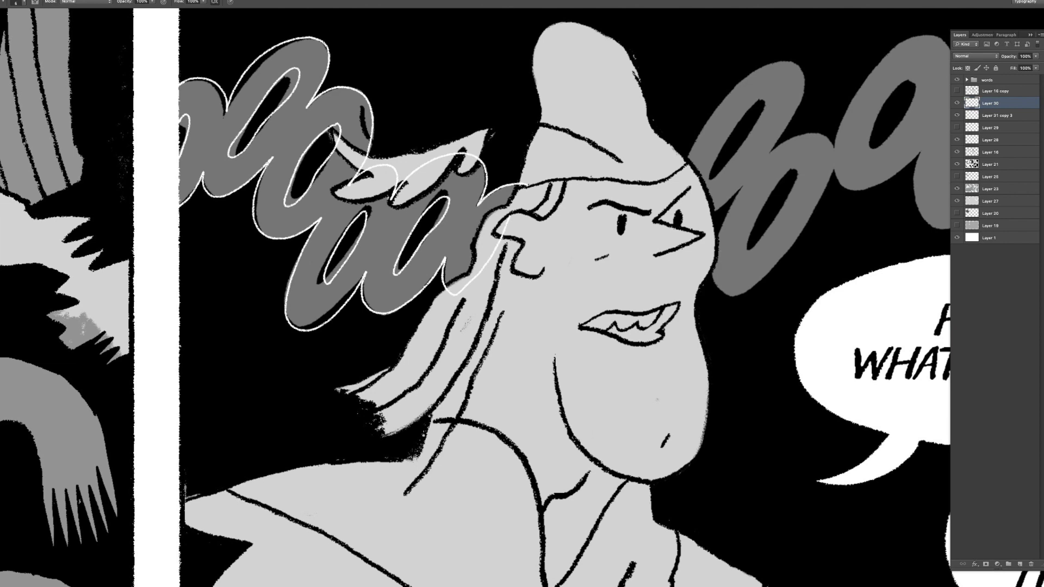
- Fill the traced O's behind the prince with solid white, deselect, and check them with the grey guide lettering briefly hidden
{"action": "key", "text": "w"}
{"action": "scroll", "coordinate": [454, 215], "scroll_direction": "down", "scroll_amount": 1}
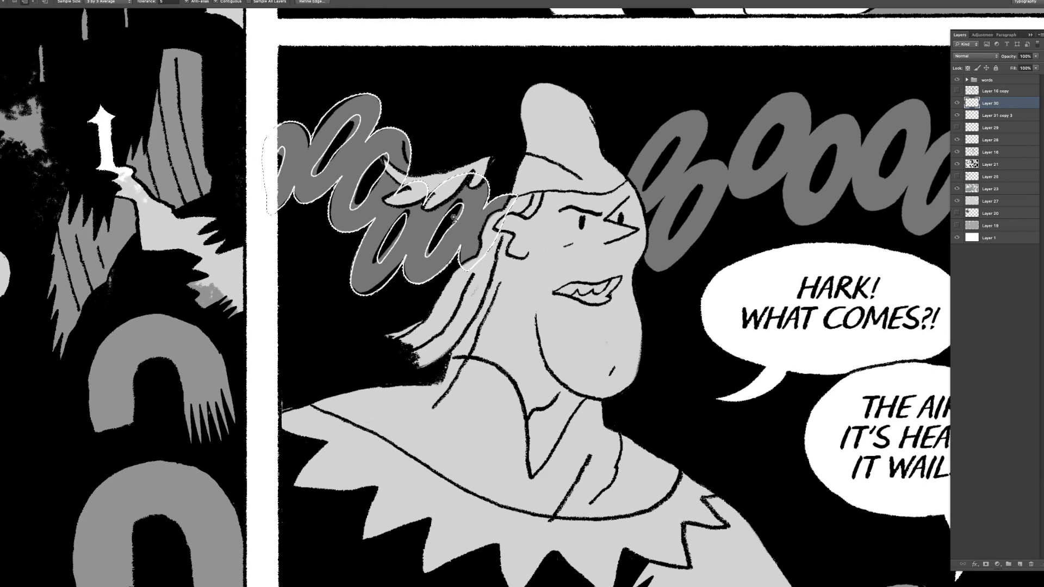
{"action": "key", "text": "l"}
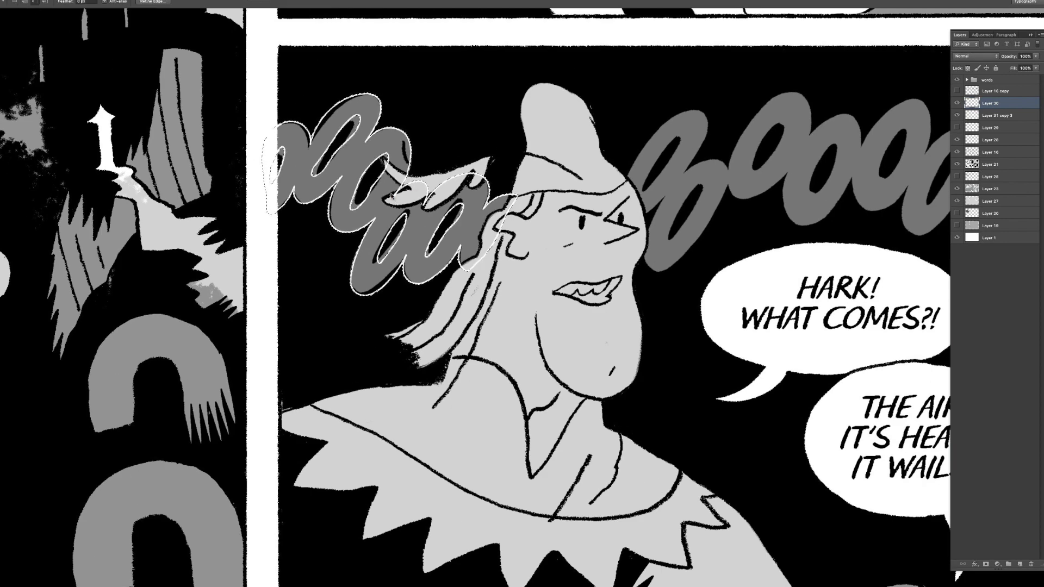
{"action": "key", "text": "ctrl+BackSpace"}
{"action": "key", "text": "ctrl+d"}
{"action": "key", "text": "z"}
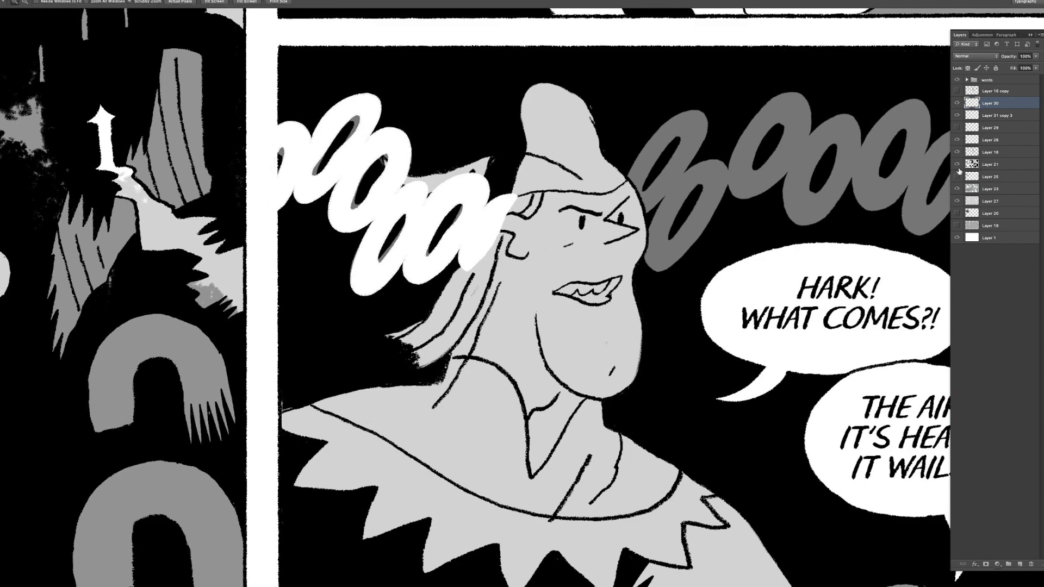
{"action": "left_click", "coordinate": [956, 127]}
{"action": "key", "text": "ctrl+minus"}
{"action": "key", "text": "ctrl+minus"}
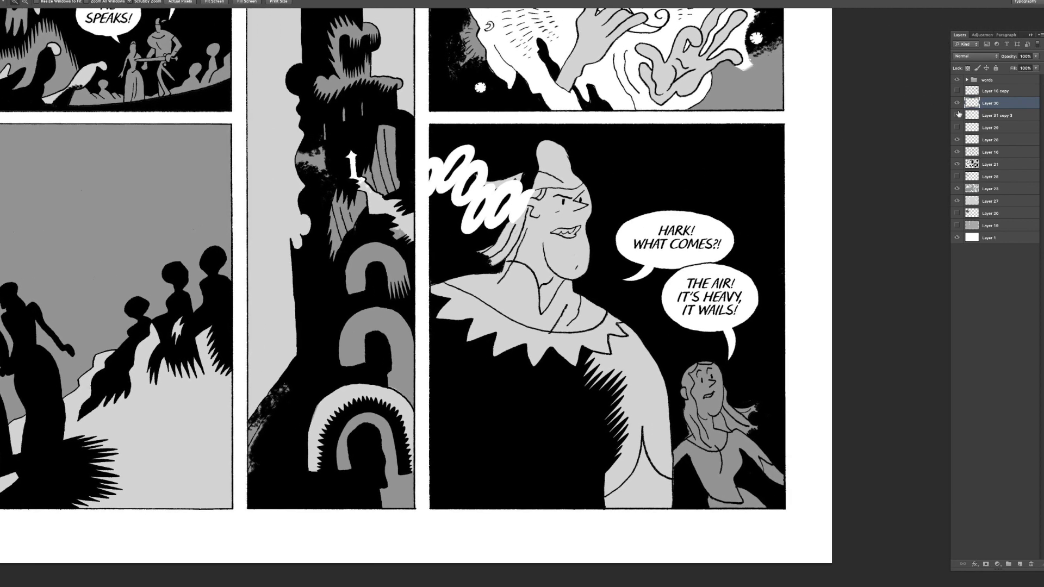
{"action": "left_click", "coordinate": [958, 115]}
- Trace the upper contour of the O's in front of the prince's face up to the panel border in thin white
{"action": "left_click_drag", "start_coordinate": [759, 185], "coordinate": [815, 186]}
{"action": "key", "text": "b"}
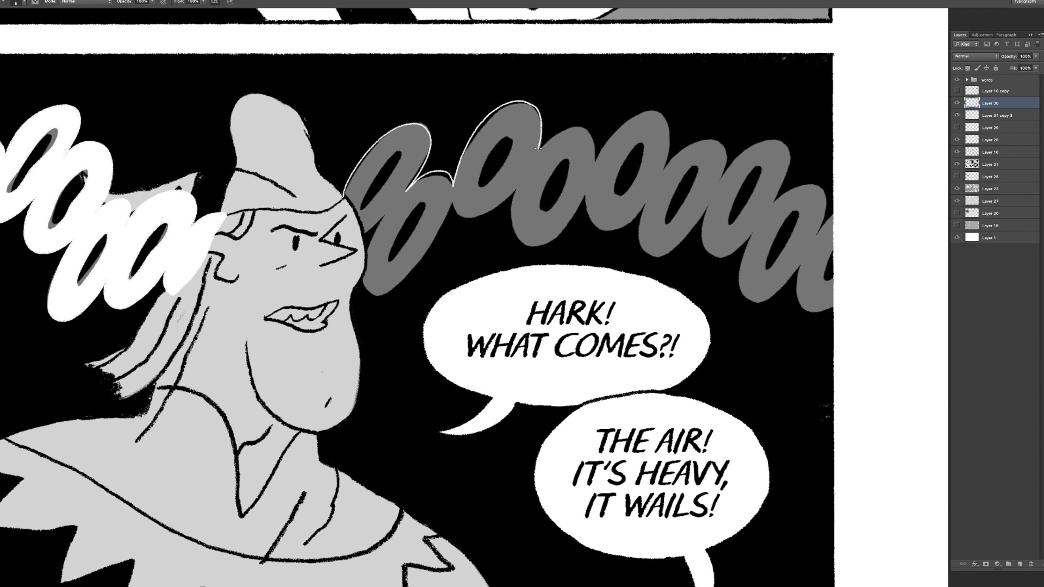
{"action": "mouse_move", "coordinate": [543, 137]}
{"action": "left_mouse_down"}
{"action": "mouse_move", "coordinate": [586, 124]}
{"action": "mouse_move", "coordinate": [595, 159]}
{"action": "mouse_move", "coordinate": [626, 119]}
{"action": "mouse_move", "coordinate": [647, 110]}
{"action": "left_mouse_up"}
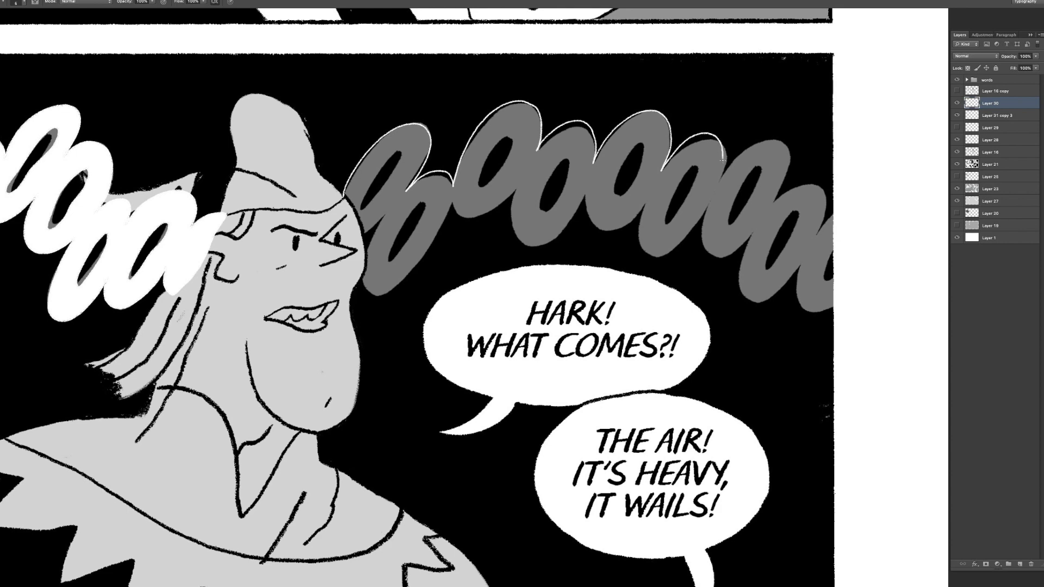
{"action": "scroll", "coordinate": [714, 187], "scroll_direction": "right", "scroll_amount": 3}
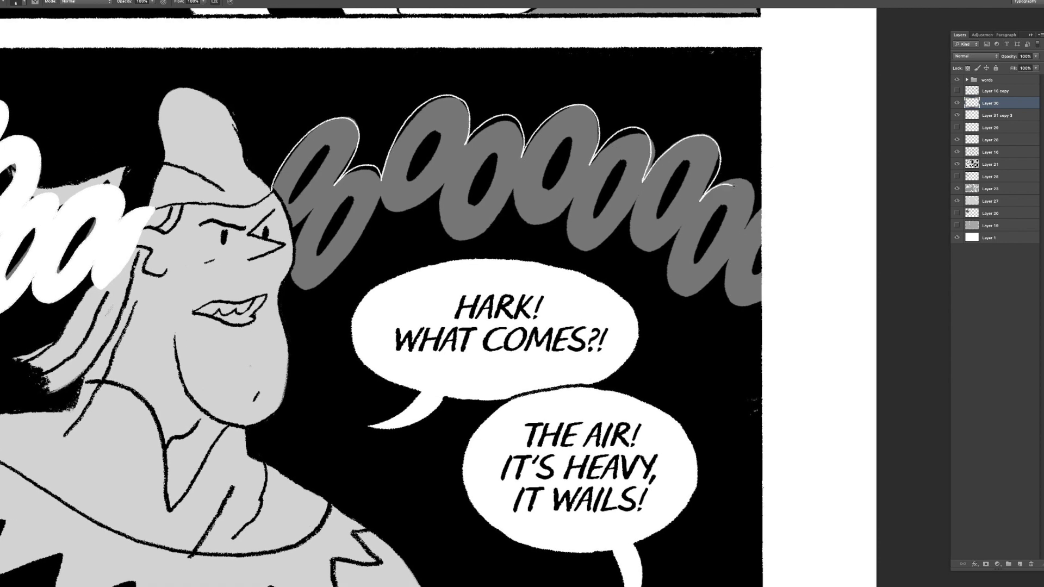
{"action": "left_click_drag", "start_coordinate": [735, 245], "coordinate": [760, 199]}
- Trace the lower contour of the O's in front of the prince, from his nose to the panel border
{"action": "scroll", "coordinate": [324, 201], "scroll_direction": "down", "scroll_amount": 2}
{"action": "scroll", "coordinate": [325, 201], "scroll_direction": "left", "scroll_amount": 2}
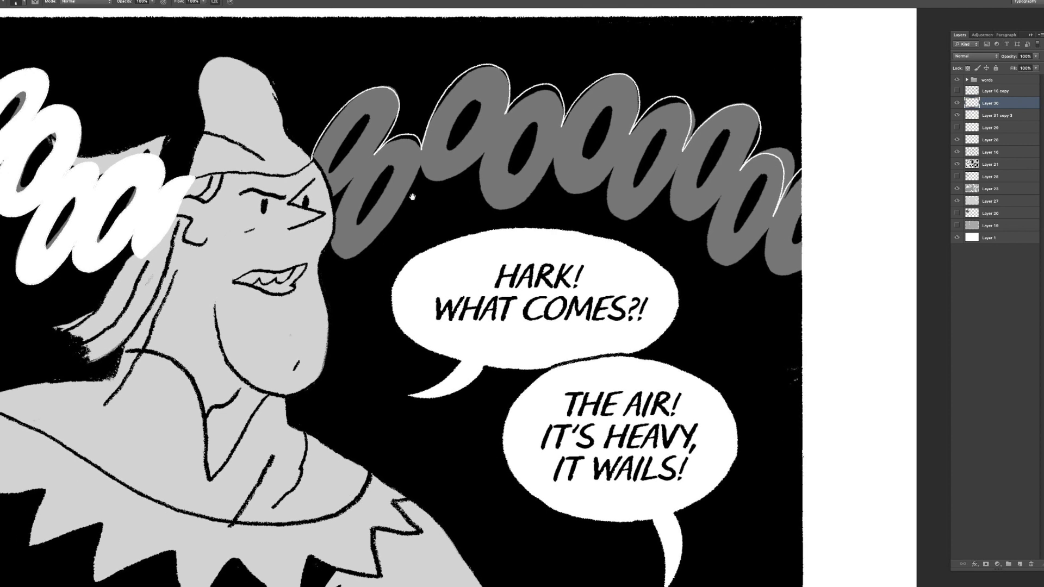
{"action": "mouse_move", "coordinate": [348, 256]}
{"action": "left_mouse_down"}
{"action": "mouse_move", "coordinate": [396, 223]}
{"action": "mouse_move", "coordinate": [420, 173]}
{"action": "left_mouse_up"}
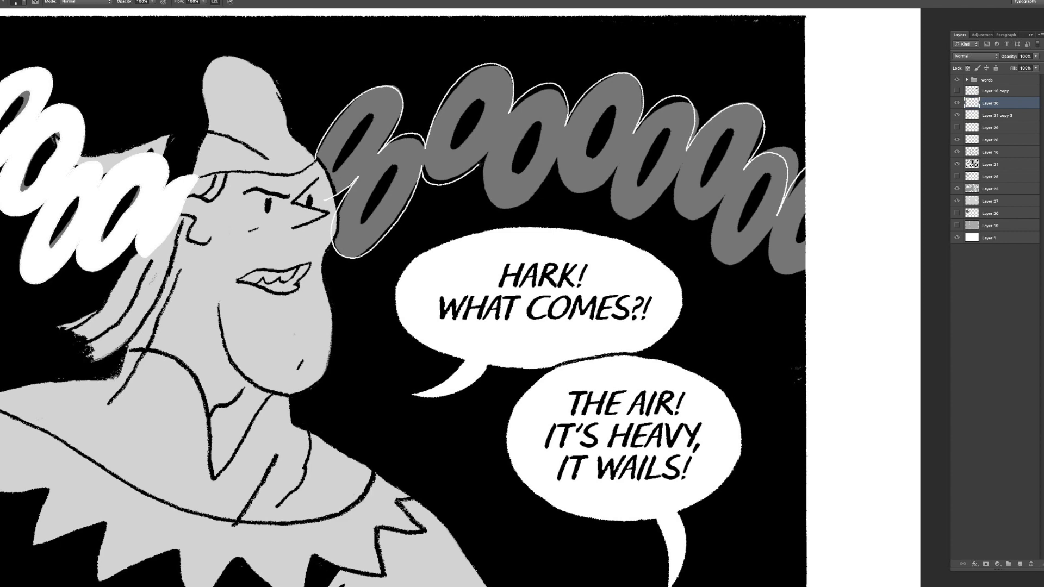
{"action": "scroll", "coordinate": [403, 298], "scroll_direction": "down", "scroll_amount": 1}
{"action": "scroll", "coordinate": [404, 297], "scroll_direction": "right", "scroll_amount": 1}
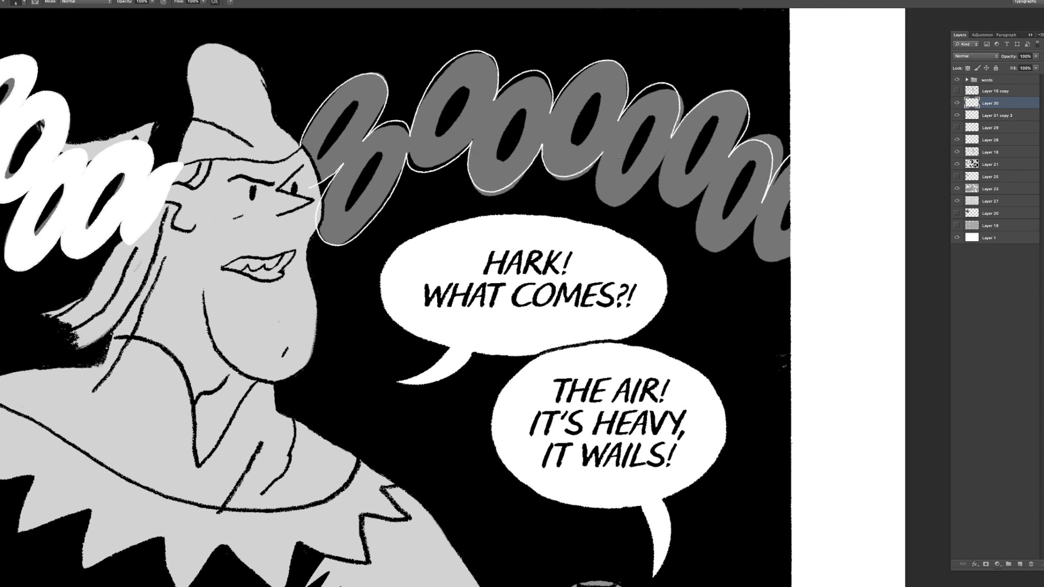
{"action": "scroll", "coordinate": [396, 297], "scroll_direction": "down", "scroll_amount": 1}
{"action": "scroll", "coordinate": [397, 297], "scroll_direction": "right", "scroll_amount": 3}
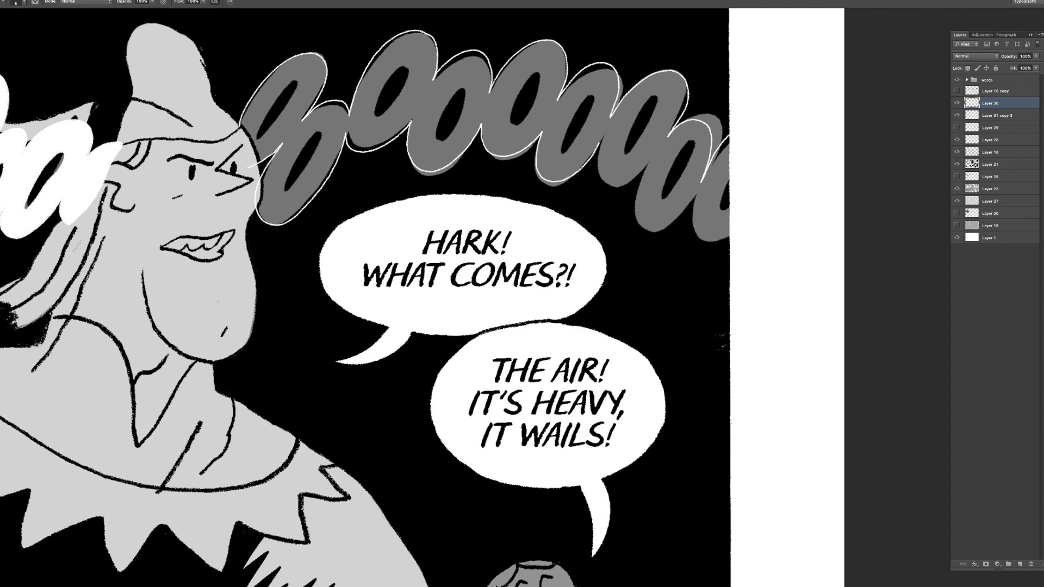
{"action": "scroll", "coordinate": [422, 297], "scroll_direction": "right", "scroll_amount": 3}
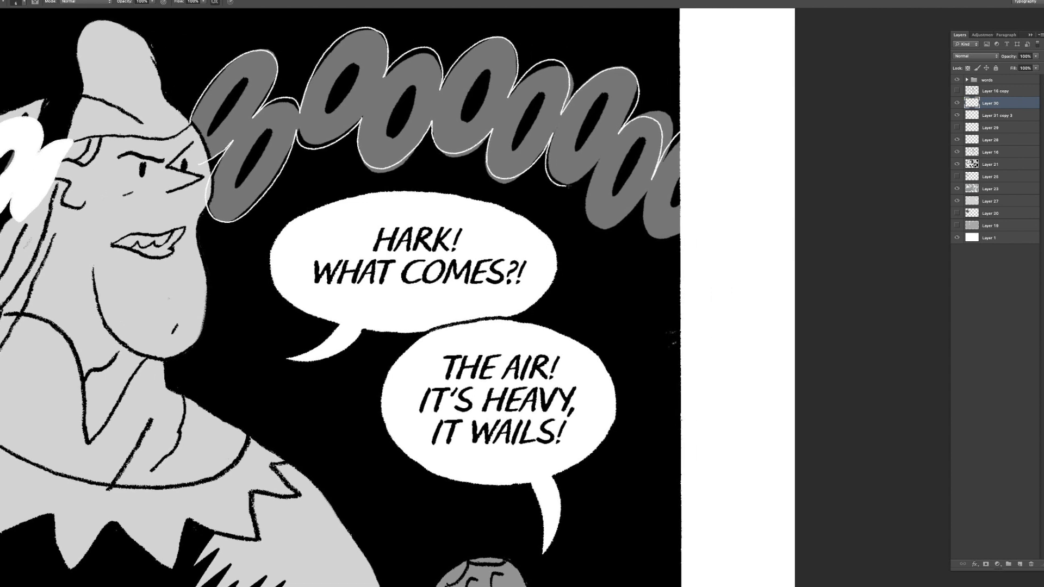
{"action": "mouse_move", "coordinate": [594, 159]}
{"action": "left_mouse_down"}
{"action": "mouse_move", "coordinate": [587, 229]}
{"action": "mouse_move", "coordinate": [642, 202]}
{"action": "mouse_move", "coordinate": [643, 189]}
{"action": "left_mouse_up"}
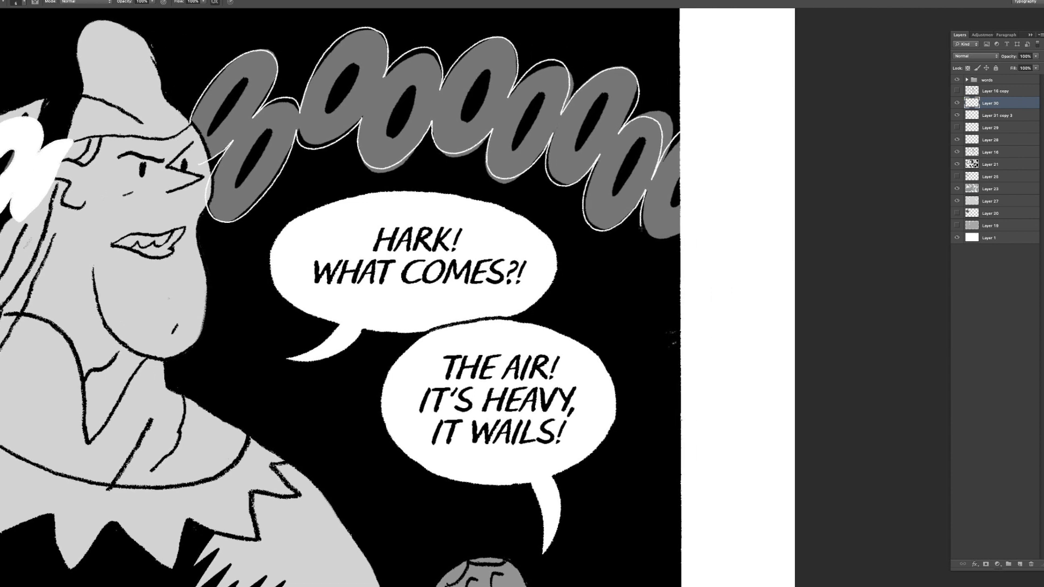
- Trace the inner holes of the first O's in front of the prince's face in thin white
{"action": "scroll", "coordinate": [413, 298], "scroll_direction": "up", "scroll_amount": 2}
{"action": "scroll", "coordinate": [414, 297], "scroll_direction": "left", "scroll_amount": 9}
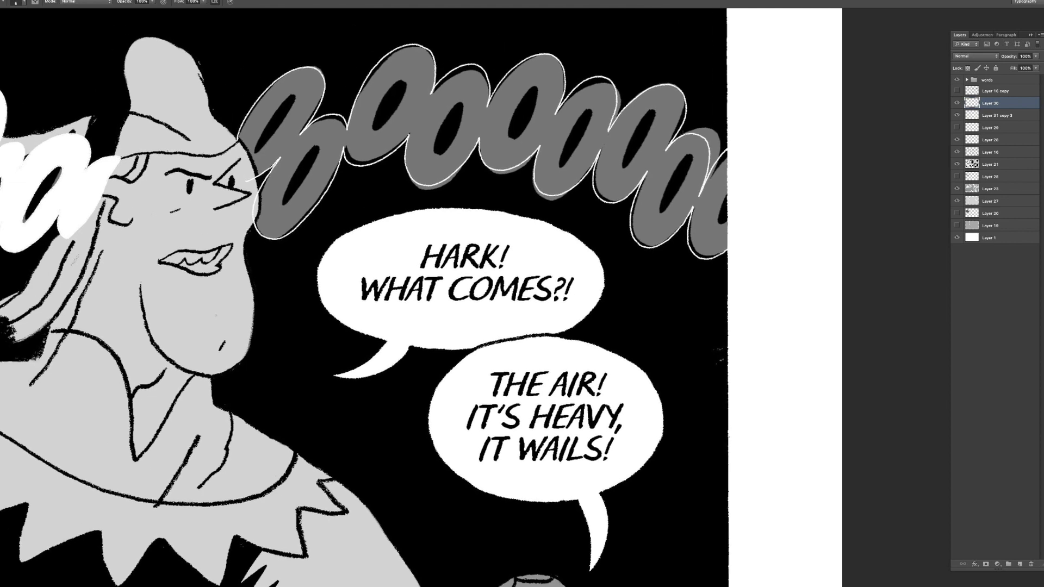
{"action": "left_click_drag", "start_coordinate": [381, 144], "coordinate": [374, 143]}
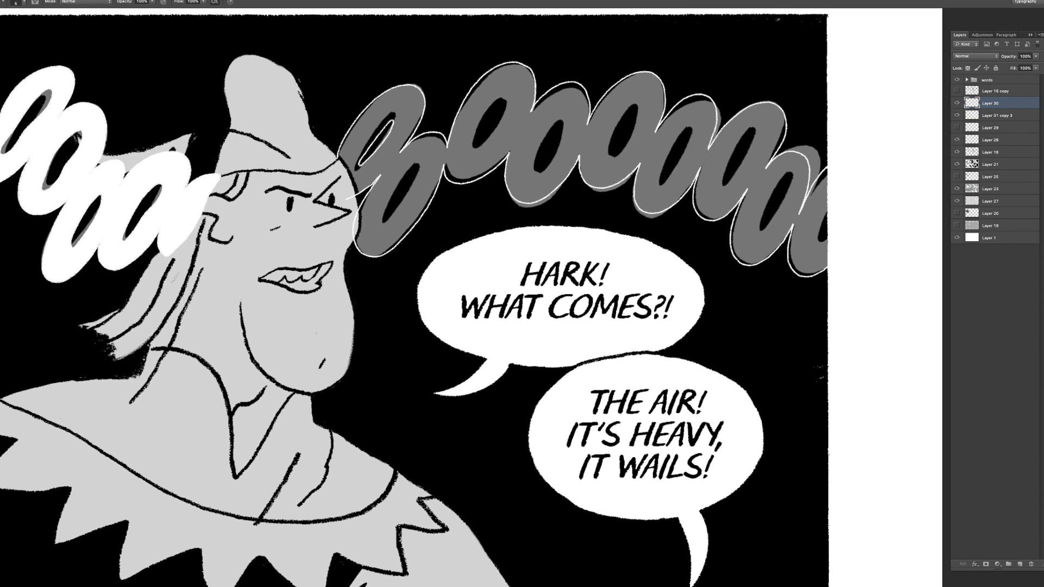
{"action": "left_click_drag", "start_coordinate": [381, 229], "coordinate": [418, 163]}
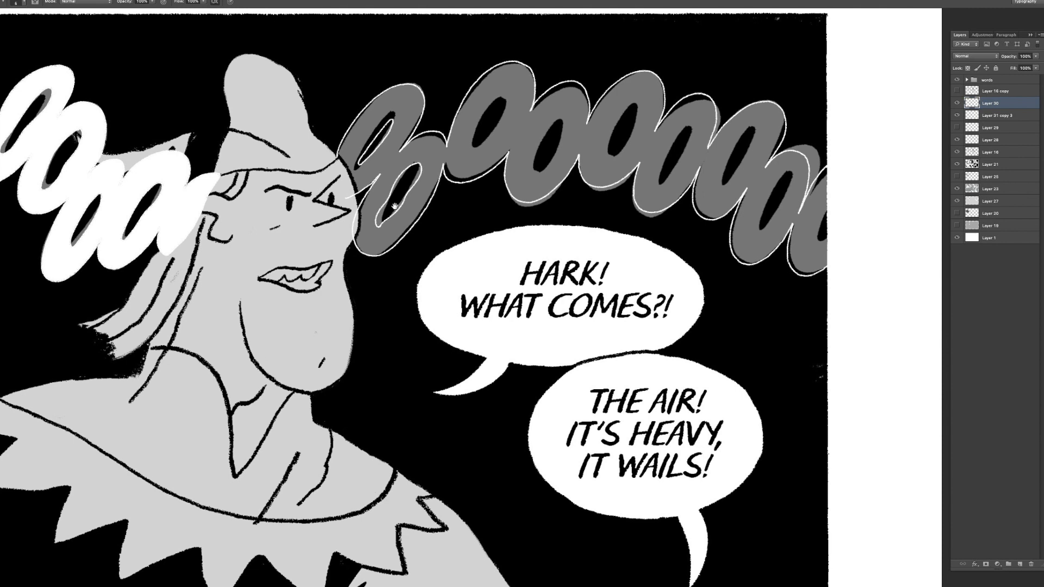
{"action": "mouse_move", "coordinate": [478, 144]}
{"action": "left_mouse_down"}
{"action": "mouse_move", "coordinate": [502, 97]}
{"action": "mouse_move", "coordinate": [473, 143]}
{"action": "left_mouse_up"}
{"action": "scroll", "coordinate": [473, 142], "scroll_direction": "right", "scroll_amount": 1}
{"action": "mouse_move", "coordinate": [526, 163]}
{"action": "left_mouse_down"}
{"action": "mouse_move", "coordinate": [550, 126]}
{"action": "mouse_move", "coordinate": [526, 169]}
{"action": "left_mouse_up"}
{"action": "left_click_drag", "start_coordinate": [615, 108], "coordinate": [600, 155]}
{"action": "scroll", "coordinate": [610, 130], "scroll_direction": "right", "scroll_amount": 1}
{"action": "mouse_move", "coordinate": [649, 181]}
{"action": "left_mouse_down"}
{"action": "mouse_move", "coordinate": [679, 125]}
{"action": "mouse_move", "coordinate": [644, 182]}
{"action": "mouse_move", "coordinate": [707, 134]}
{"action": "mouse_move", "coordinate": [677, 183]}
{"action": "left_mouse_up"}
{"action": "scroll", "coordinate": [644, 182], "scroll_direction": "right", "scroll_amount": 3}
{"action": "scroll", "coordinate": [679, 188], "scroll_direction": "right", "scroll_amount": 1}
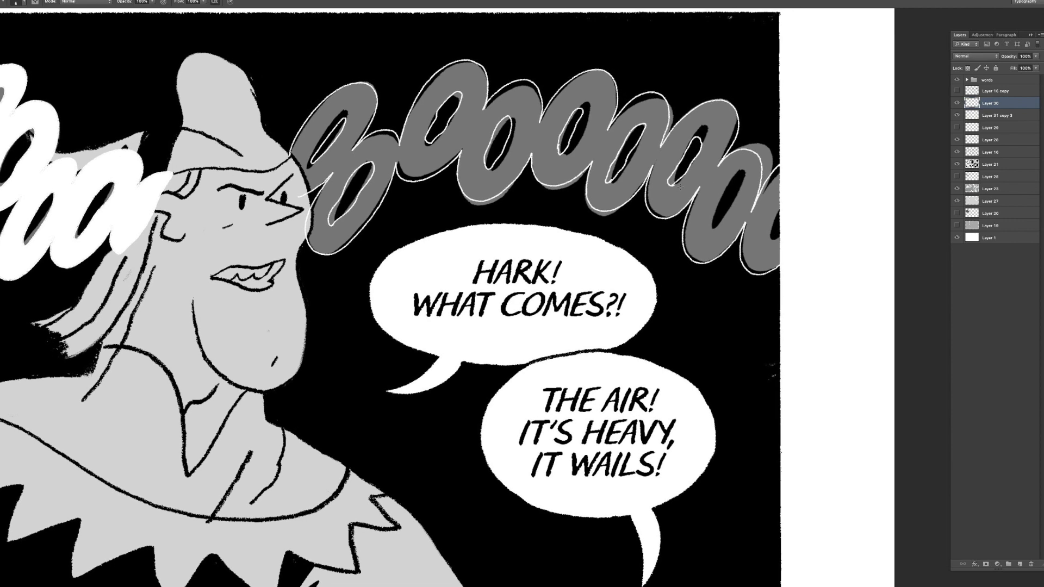
- Trace the inner holes of the remaining O's up to the last panel's outer border
{"action": "scroll", "coordinate": [680, 178], "scroll_direction": "right", "scroll_amount": 1}
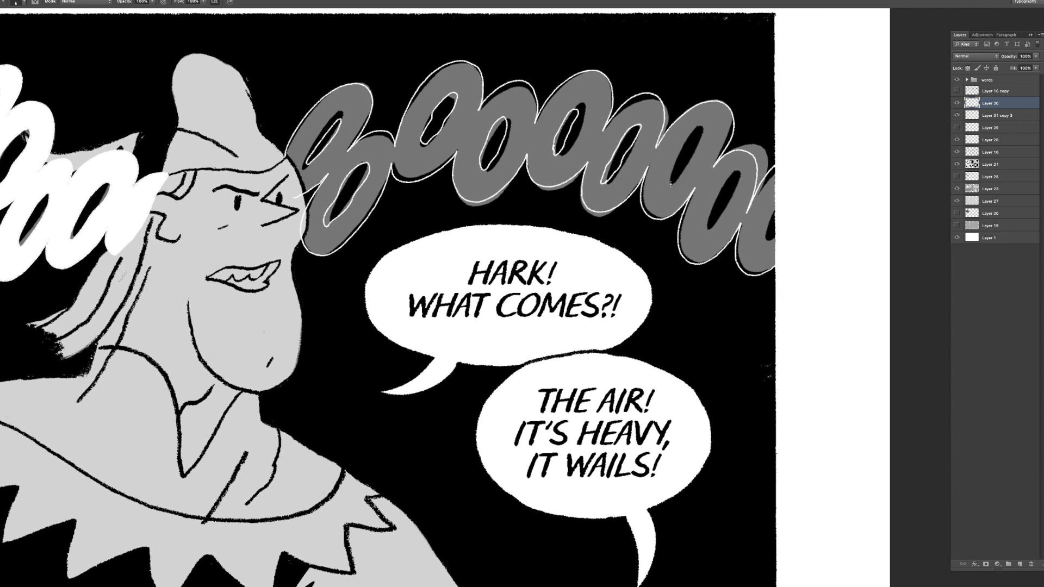
{"action": "left_click_drag", "start_coordinate": [686, 162], "coordinate": [707, 131]}
{"action": "scroll", "coordinate": [678, 181], "scroll_direction": "left", "scroll_amount": 1}
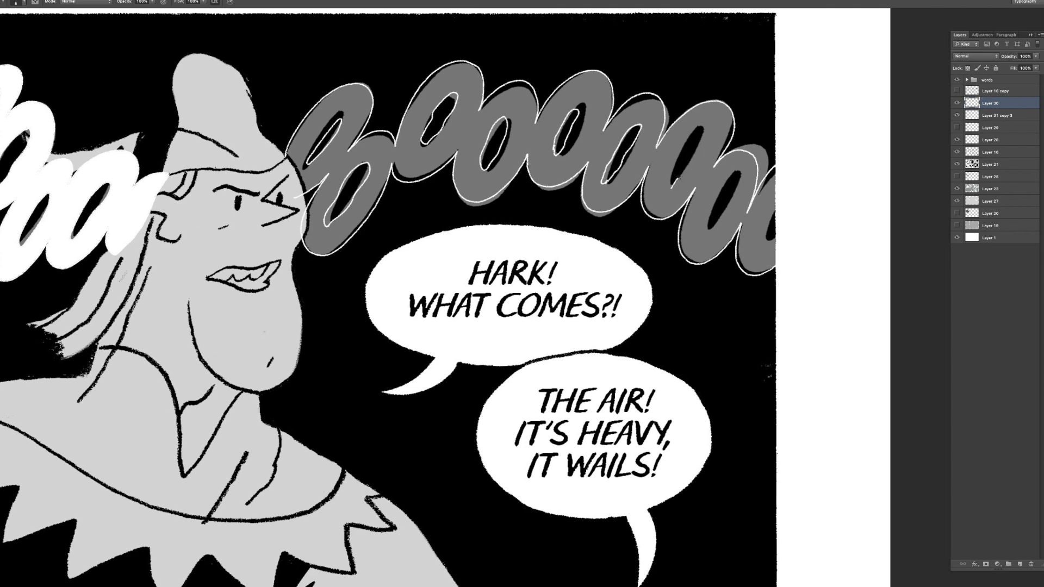
{"action": "left_click_drag", "start_coordinate": [686, 165], "coordinate": [694, 136]}
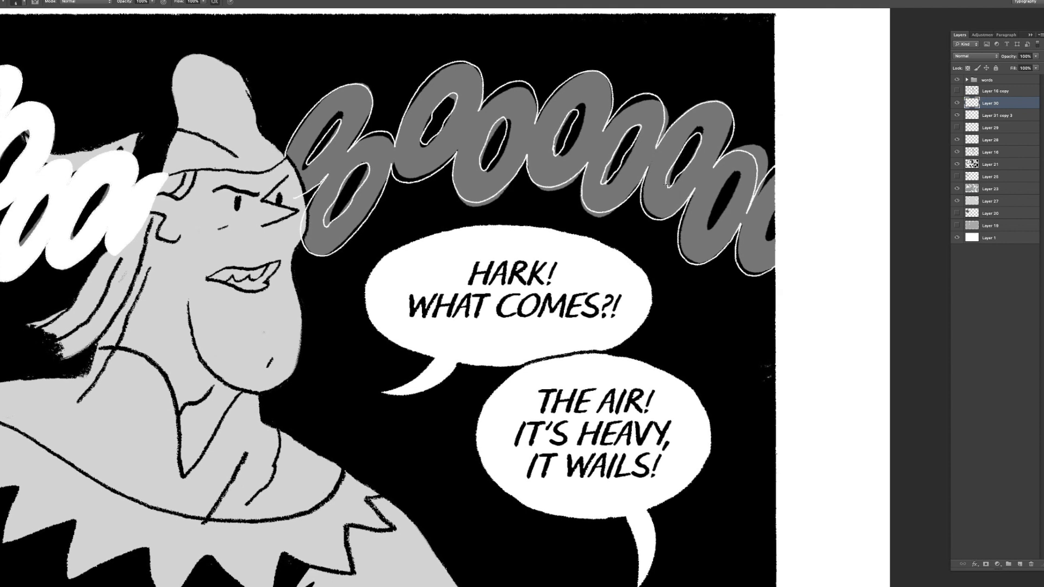
{"action": "scroll", "coordinate": [710, 220], "scroll_direction": "down", "scroll_amount": 1}
{"action": "scroll", "coordinate": [709, 221], "scroll_direction": "right", "scroll_amount": 1}
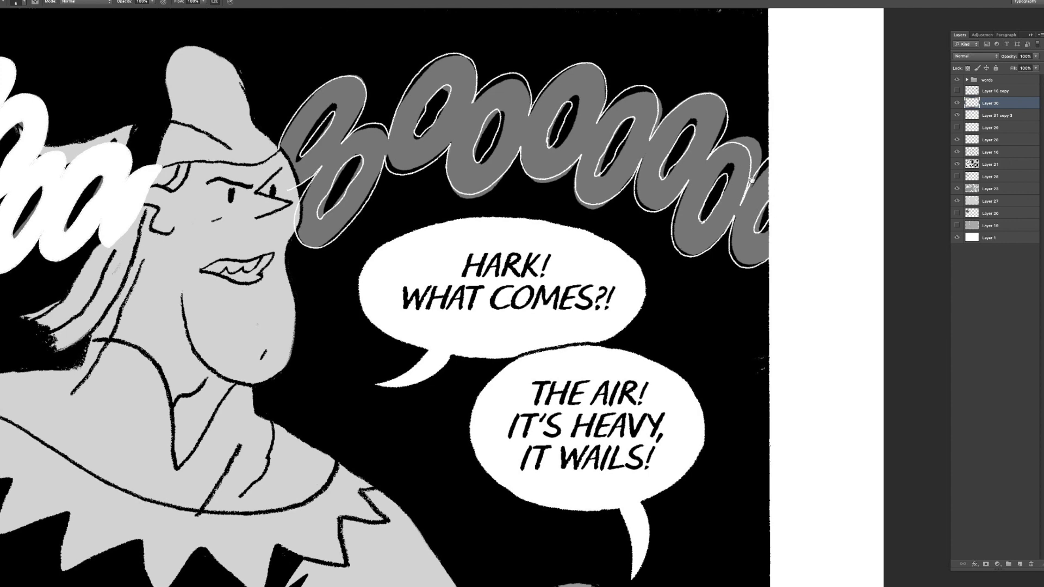
{"action": "scroll", "coordinate": [783, 196], "scroll_direction": "up", "scroll_amount": 1}
{"action": "scroll", "coordinate": [783, 196], "scroll_direction": "left", "scroll_amount": 1}
- Close the O's outline just past the panel border, with the white background layer briefly hidden, and check the traced contours
{"action": "key", "text": "w"}
{"action": "key", "text": "b"}
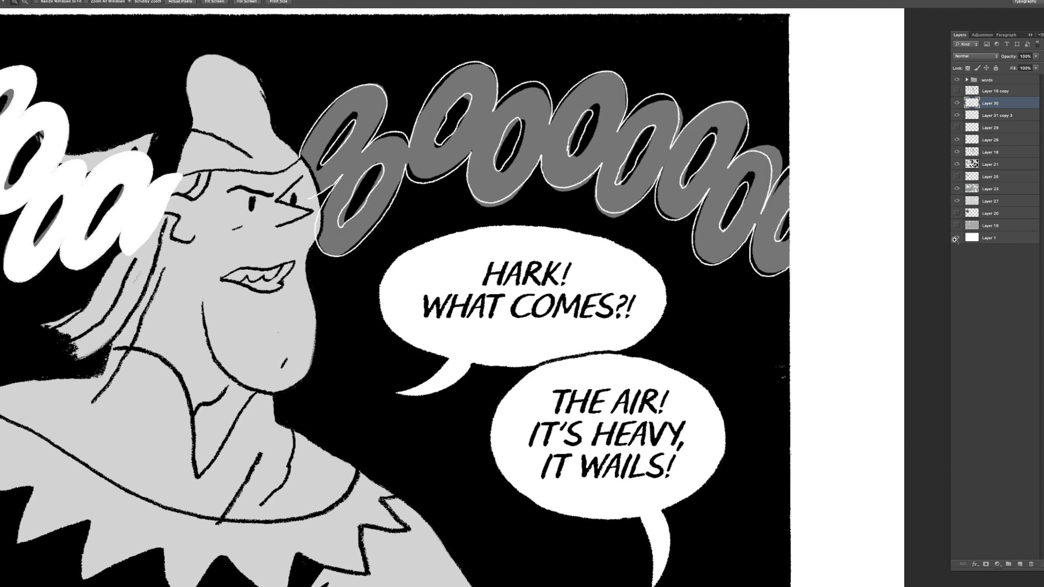
{"action": "left_click", "coordinate": [957, 238]}
{"action": "scroll", "coordinate": [864, 212], "scroll_direction": "up", "scroll_amount": 5}
{"action": "scroll", "coordinate": [748, 116], "scroll_direction": "down", "scroll_amount": 4}
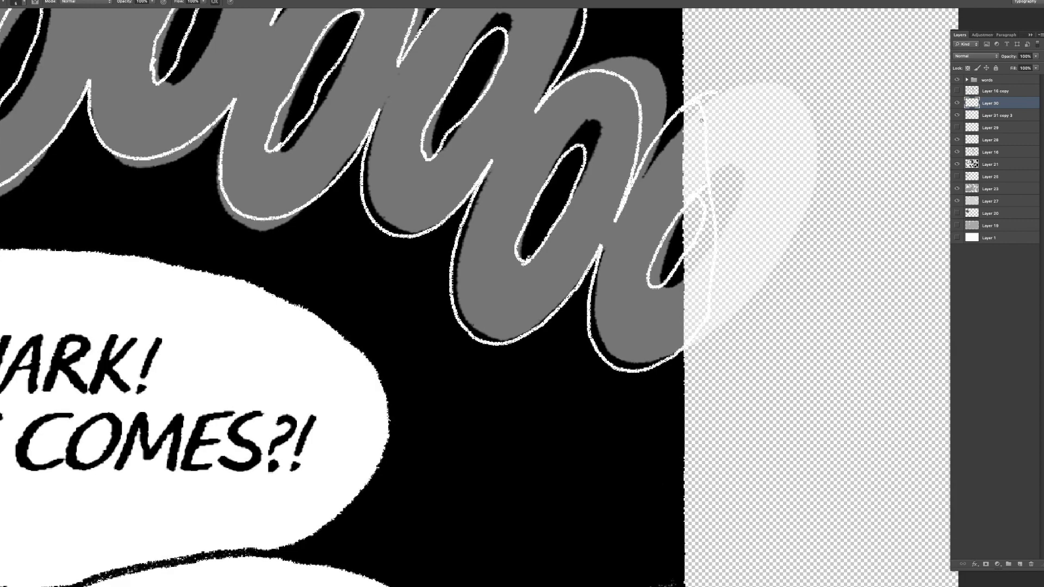
{"action": "key", "text": "w"}
{"action": "scroll", "coordinate": [700, 228], "scroll_direction": "up", "scroll_amount": 2}
{"action": "left_click_drag", "start_coordinate": [701, 240], "coordinate": [862, 234]}
{"action": "key", "text": "z"}
{"action": "scroll", "coordinate": [417, 235], "scroll_direction": "down", "scroll_amount": 5}
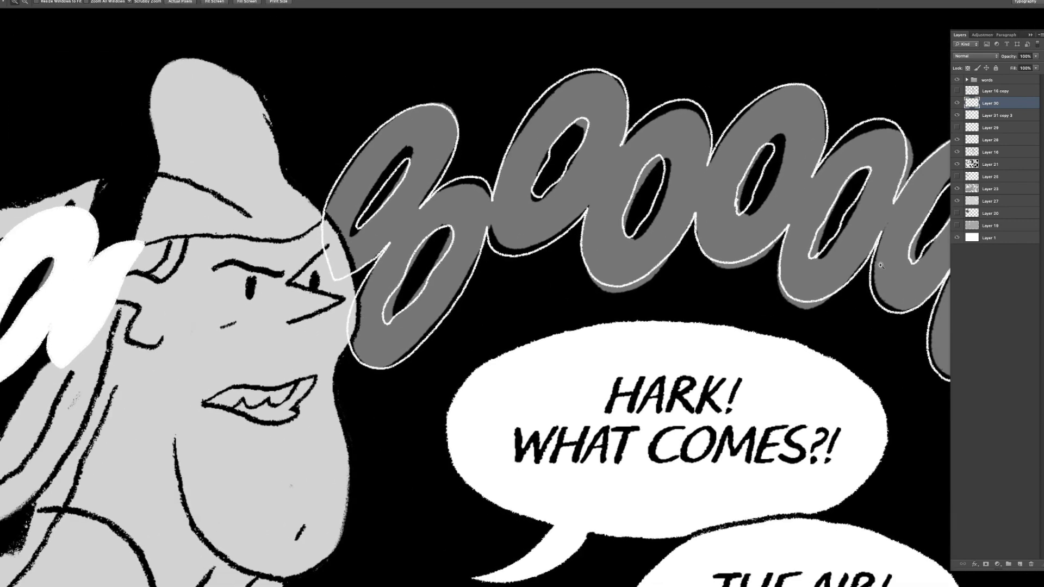
- Select around the traced O's, invert the selection, fill the letters with solid white and deselect
{"action": "key", "text": "w"}
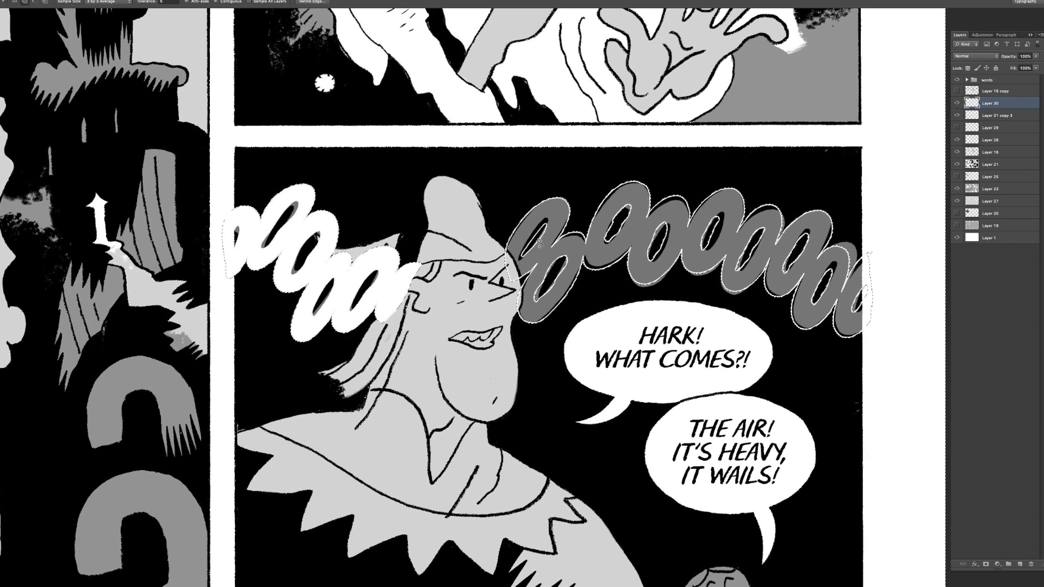
{"action": "scroll", "coordinate": [641, 234], "scroll_direction": "right", "scroll_amount": 2}
{"action": "key", "text": "l"}
{"action": "right_click", "coordinate": [654, 237]}
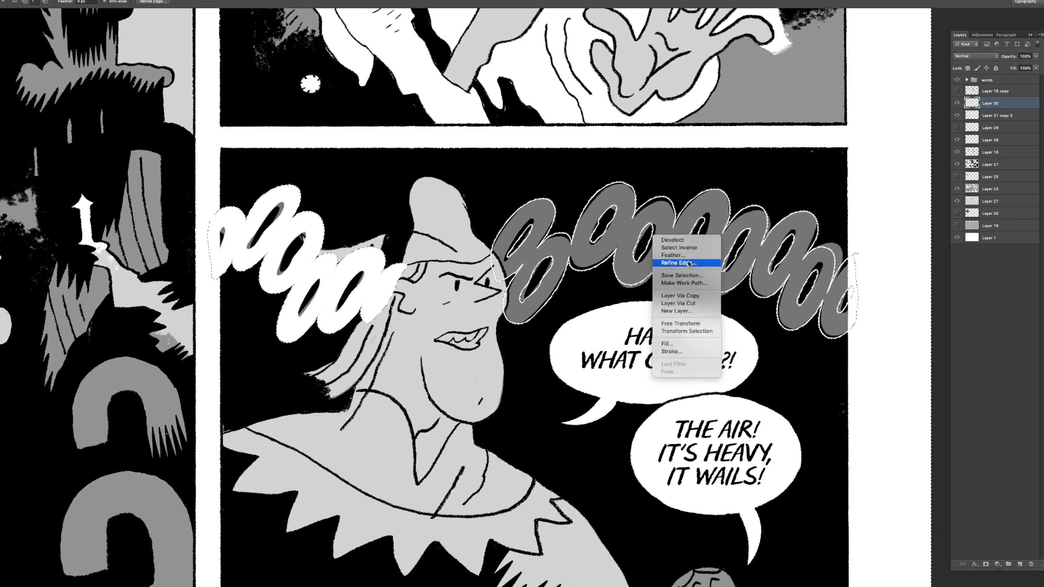
{"action": "left_click", "coordinate": [715, 245]}
{"action": "key", "text": "b"}
{"action": "mouse_move", "coordinate": [511, 245]}
{"action": "left_mouse_down"}
{"action": "mouse_move", "coordinate": [589, 283]}
{"action": "mouse_move", "coordinate": [783, 245]}
{"action": "mouse_move", "coordinate": [807, 259]}
{"action": "left_mouse_up"}
{"action": "key", "text": "super+d"}
{"action": "left_click_drag", "start_coordinate": [807, 260], "coordinate": [797, 267]}
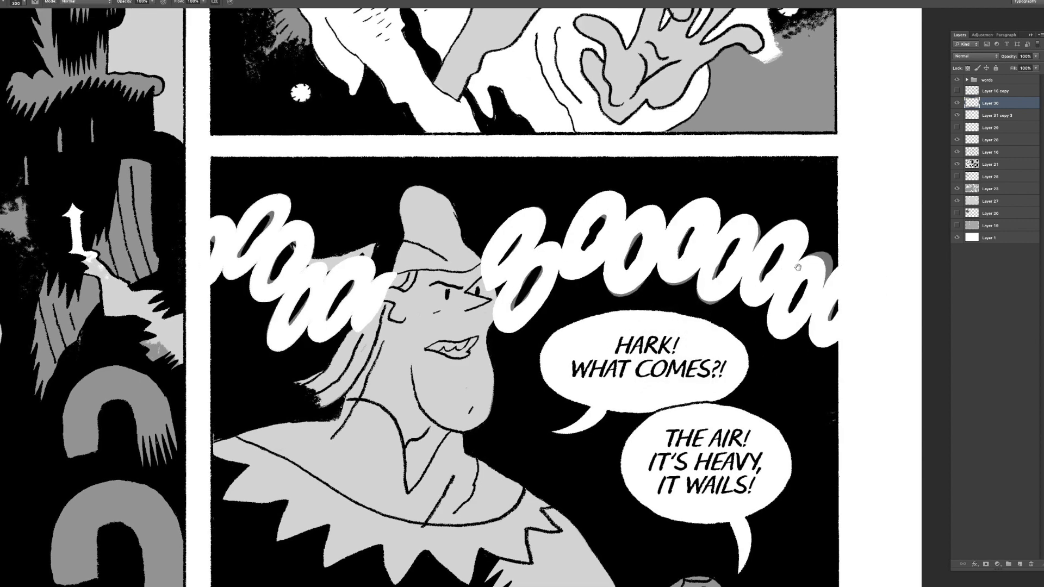
- Using Layer 21's shapes as a selection mask, erase the white O's where they cover the prince's feather and hair, then deselect
{"action": "key", "text": "z"}
{"action": "key", "text": "super+minus"}
{"action": "key", "text": "super+minus"}
{"action": "key", "text": "super+minus"}
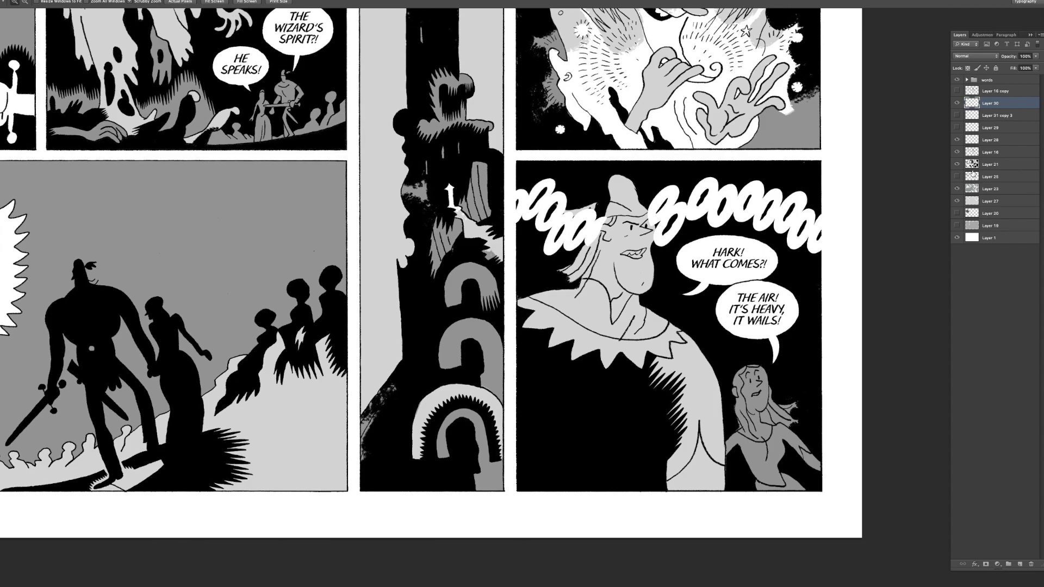
{"action": "left_click", "coordinate": [973, 166], "text": "super"}
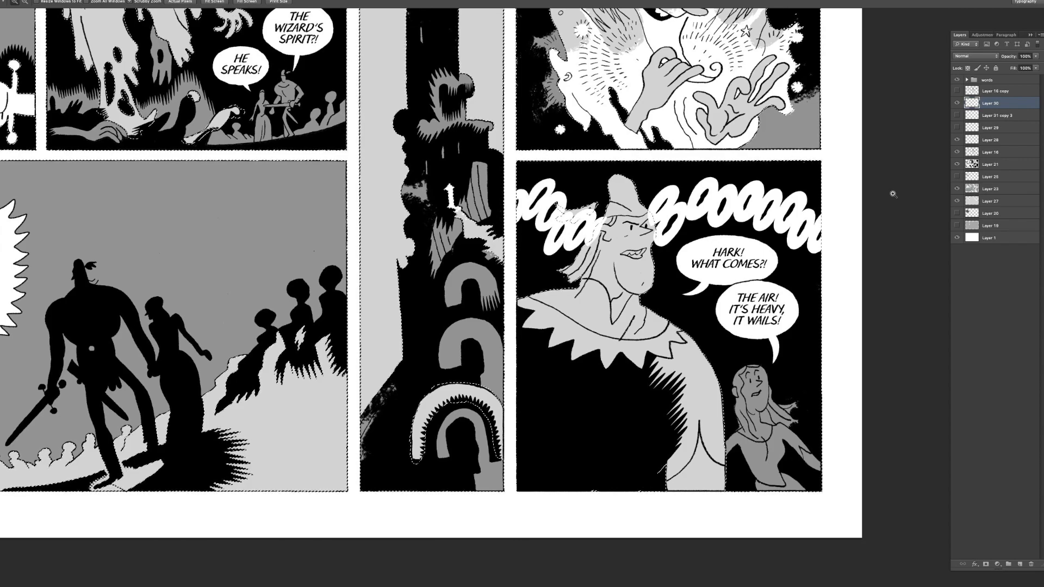
{"action": "key", "text": "l"}
{"action": "key", "text": "e"}
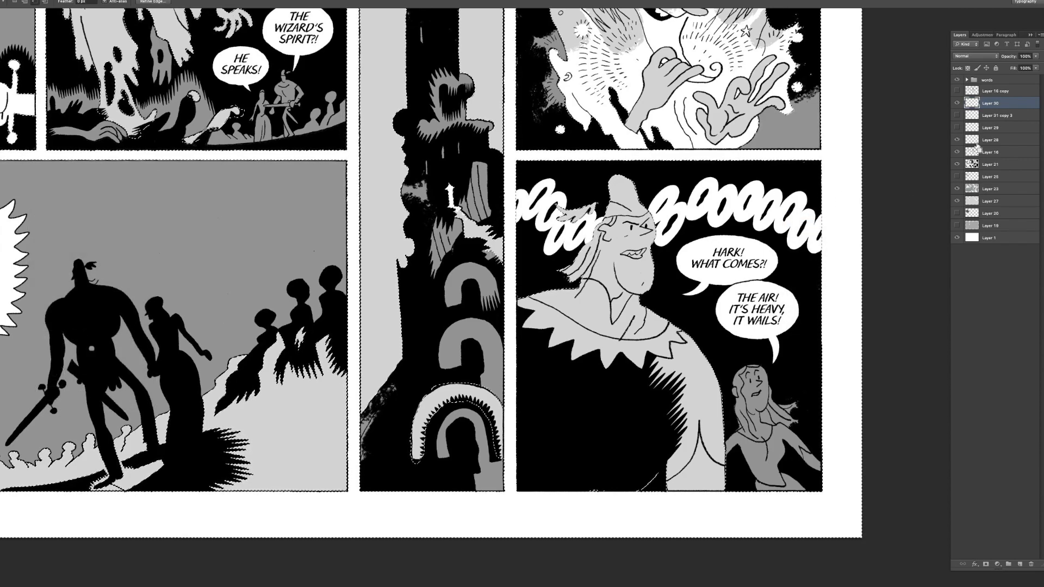
{"action": "key", "text": "super+plus"}
{"action": "key", "text": "super+plus"}
{"action": "left_click_drag", "start_coordinate": [500, 164], "coordinate": [538, 155]}
{"action": "key", "text": "z"}
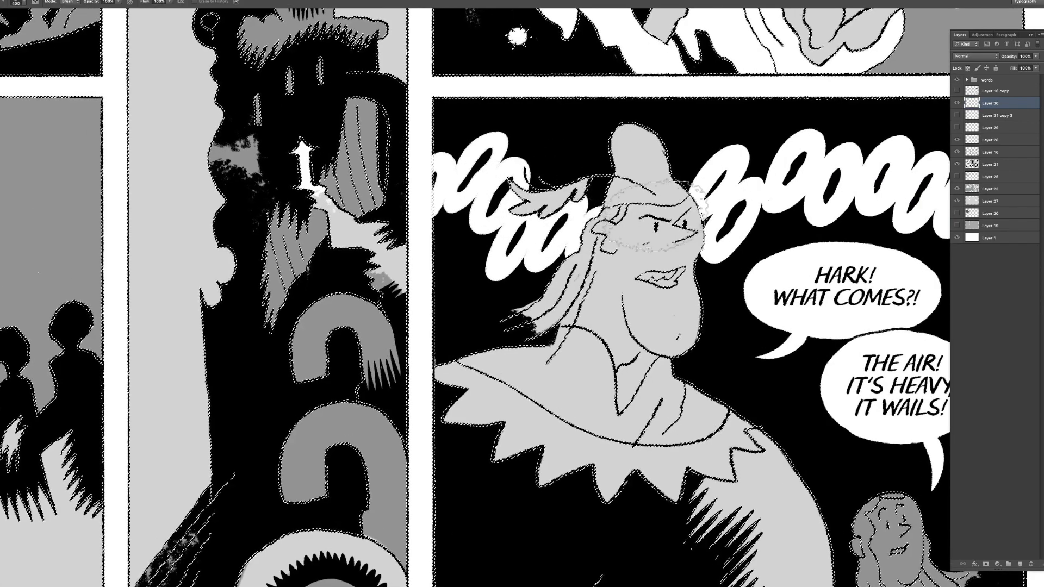
{"action": "key", "text": "super+d"}
- Load Layer 27's shapes as a selection and paint the prince a darker grey on a new layer above Layer 23
{"action": "key", "text": "super+minus"}
{"action": "key", "text": "super+minus"}
{"action": "left_click", "coordinate": [664, 276], "text": "alt"}
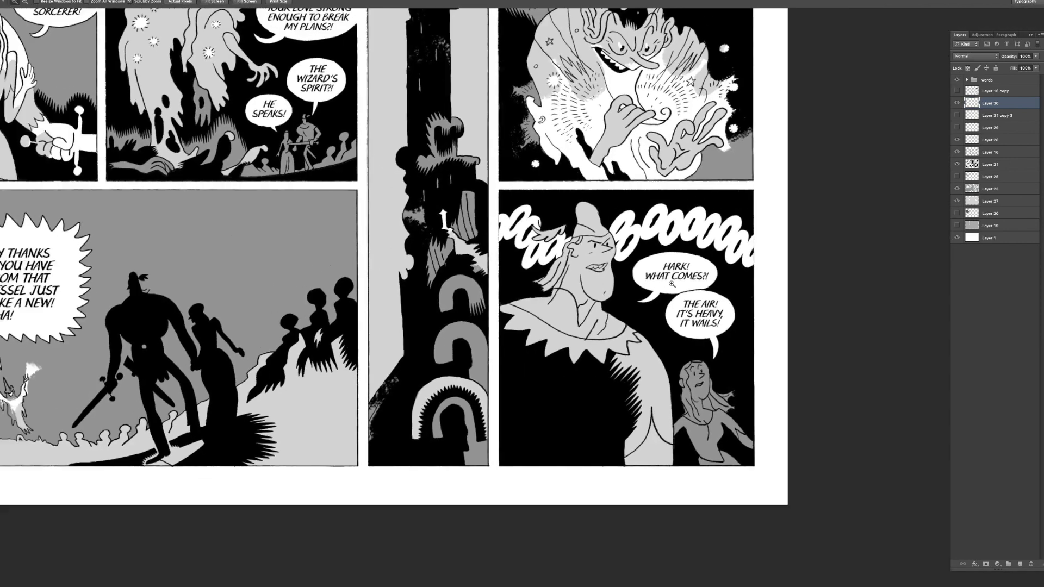
{"action": "left_click", "coordinate": [689, 313]}
{"action": "left_click_drag", "start_coordinate": [689, 313], "coordinate": [705, 317]}
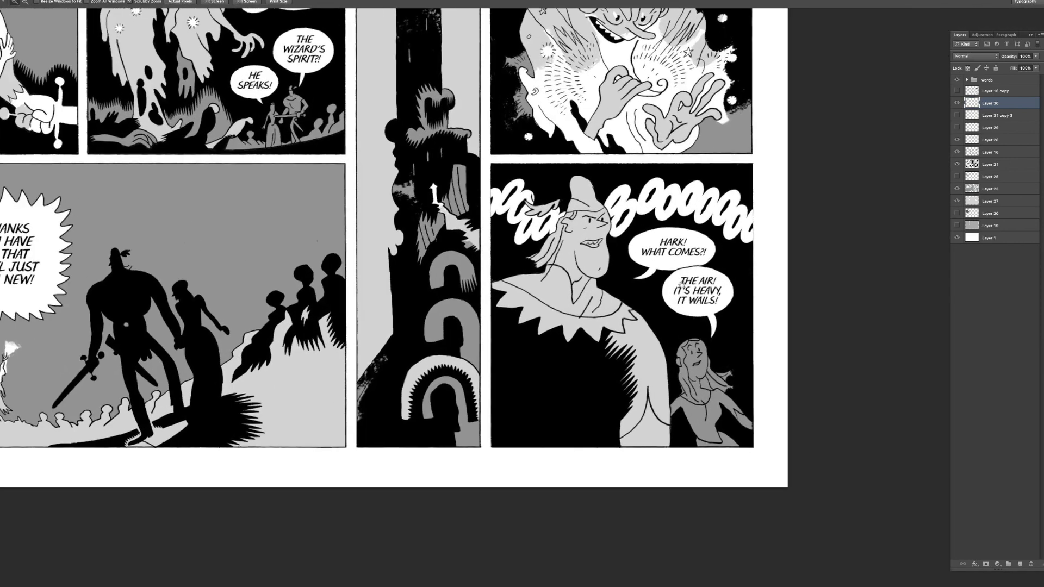
{"action": "left_click", "coordinate": [972, 200], "text": "super"}
{"action": "left_click", "coordinate": [991, 189]}
{"action": "left_click", "coordinate": [1020, 565]}
{"action": "left_click", "coordinate": [957, 201]}
{"action": "left_click", "coordinate": [957, 202]}
{"action": "key", "text": "b"}
{"action": "left_click_drag", "start_coordinate": [580, 238], "coordinate": [568, 207]}
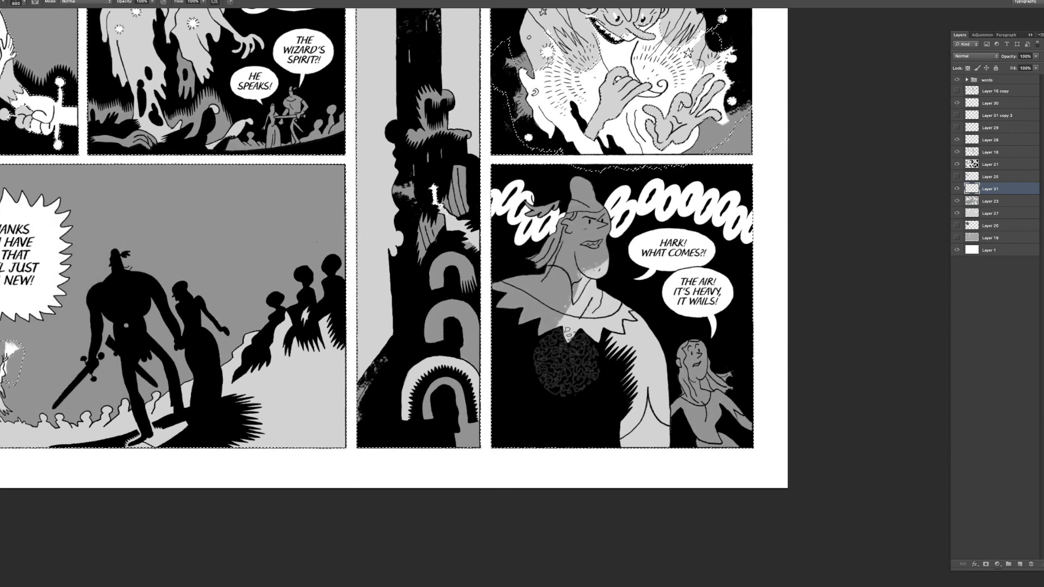
- Drop the selection and fill the inside of the prince's mouth with solid black on Layer 21
{"action": "key", "text": "z"}
{"action": "left_click", "coordinate": [704, 370], "text": "alt"}
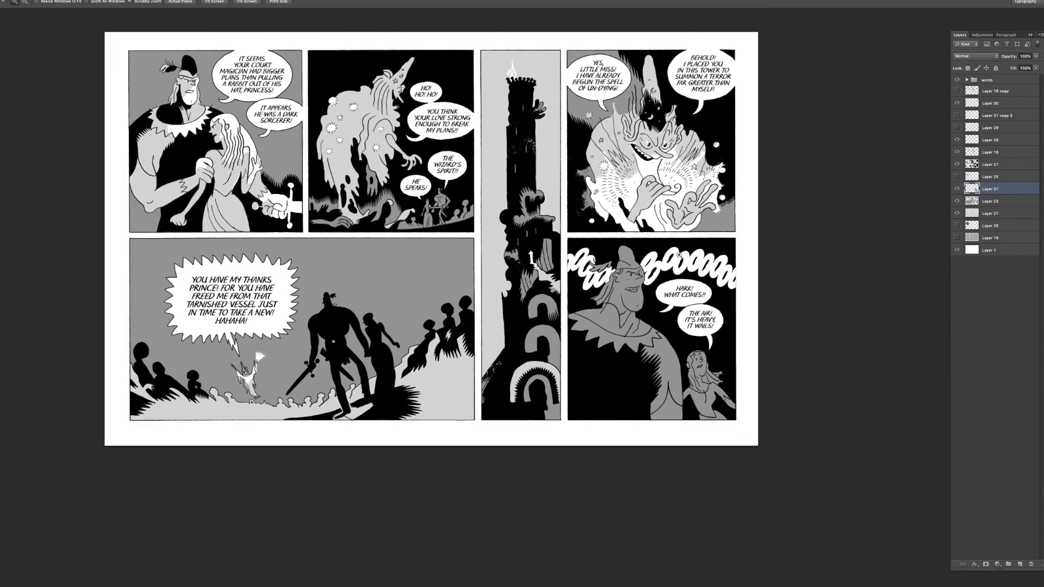
{"action": "left_click", "coordinate": [679, 255], "text": "alt"}
{"action": "key", "text": "super+plus"}
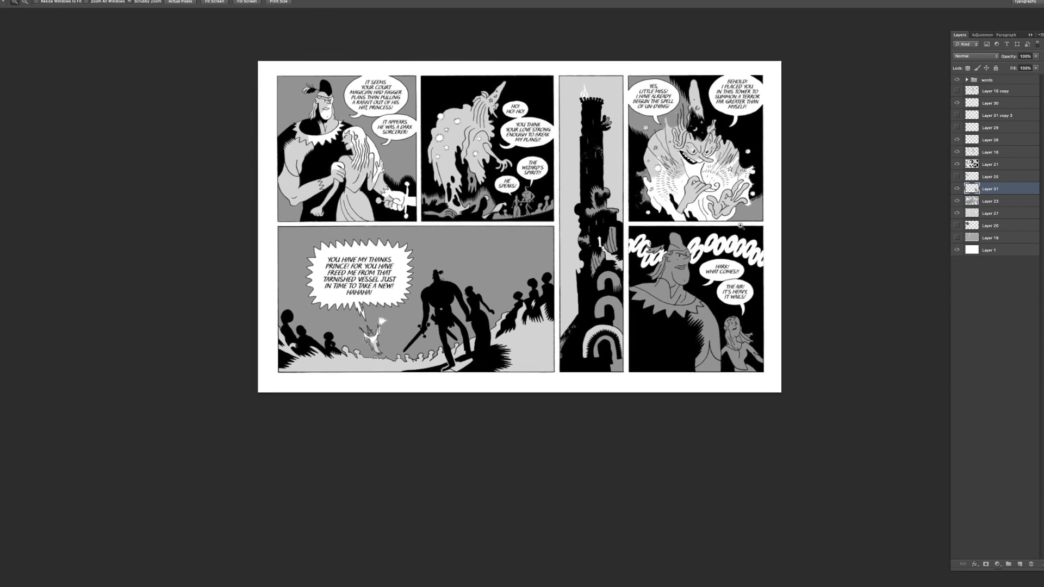
{"action": "left_click_drag", "start_coordinate": [691, 234], "coordinate": [770, 230]}
{"action": "left_click", "coordinate": [990, 152]}
{"action": "left_click", "coordinate": [971, 152], "text": "ctrl"}
{"action": "key", "text": "m"}
{"action": "right_click", "coordinate": [689, 288]}
{"action": "left_click", "coordinate": [701, 285]}
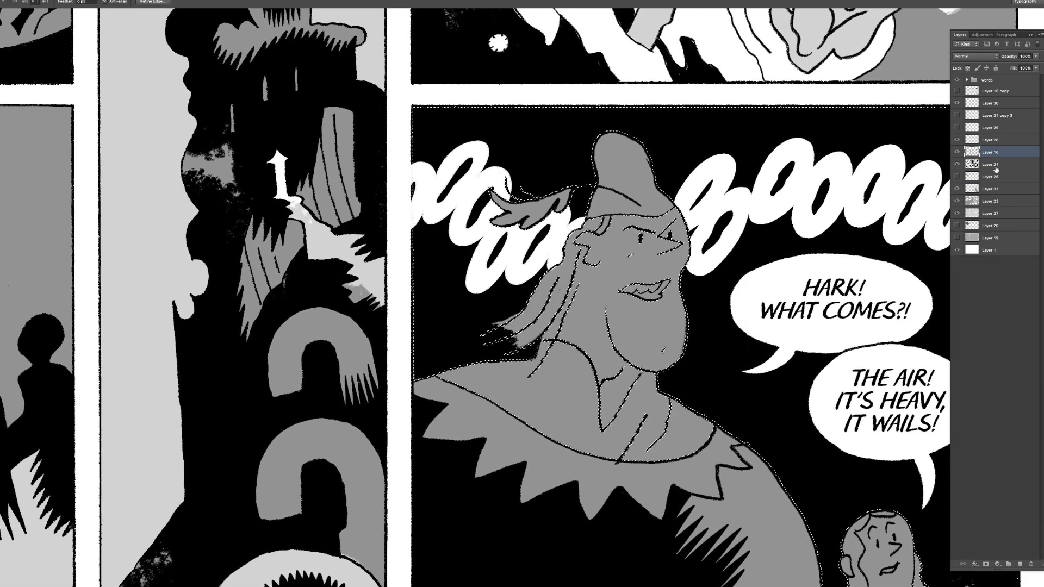
{"action": "key", "text": "alt+bracketleft"}
{"action": "key", "text": "z"}
{"action": "key", "text": "ctrl+minus"}
{"action": "key", "text": "ctrl+minus"}
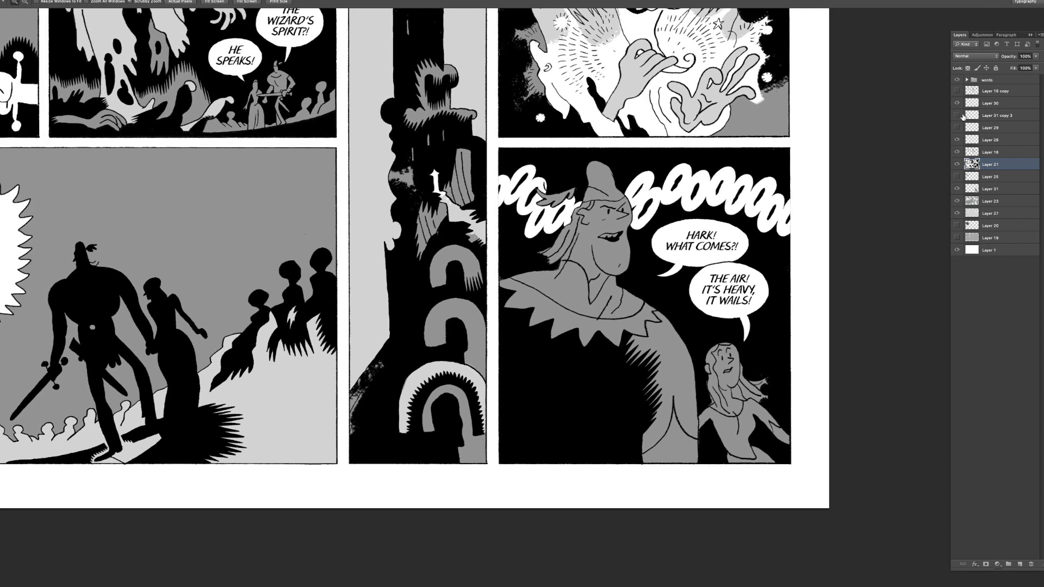
- Delete the guide lettering layers Layer 31 copy 3 and Layer 29, and select Layer 30
{"action": "left_click", "coordinate": [963, 116]}
{"action": "key", "text": "Delete"}
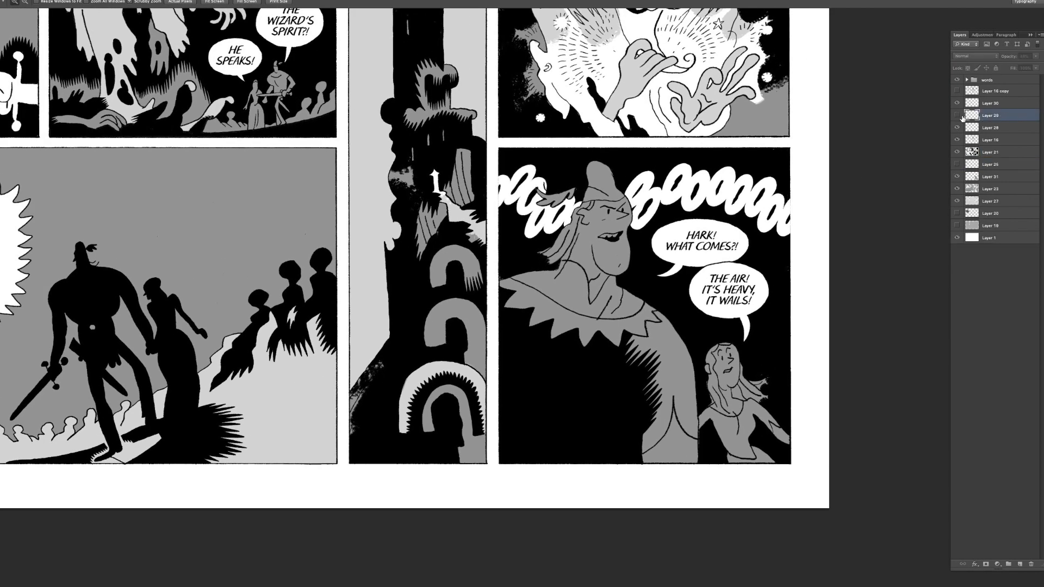
{"action": "key", "text": "Delete"}
{"action": "left_click", "coordinate": [973, 103]}
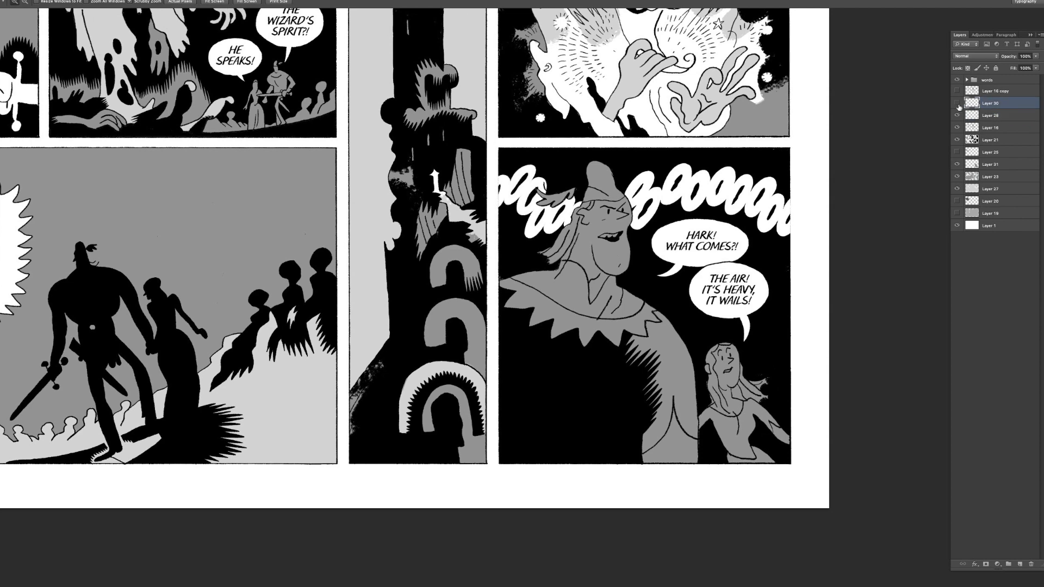
- Compare the page with and without the darker grey of Layer 31 on the prince
{"action": "key", "text": "ctrl+minus"}
{"action": "left_click_drag", "start_coordinate": [826, 215], "coordinate": [804, 188]}
{"action": "left_click_drag", "start_coordinate": [710, 278], "coordinate": [777, 320]}
{"action": "left_click_drag", "start_coordinate": [536, 287], "coordinate": [613, 287]}
{"action": "left_click", "coordinate": [958, 177]}
{"action": "left_click", "coordinate": [994, 178]}
{"action": "left_click", "coordinate": [957, 165]}
{"action": "left_click", "coordinate": [957, 165]}
{"action": "left_click", "coordinate": [957, 165]}
{"action": "left_click", "coordinate": [958, 165]}
{"action": "left_click", "coordinate": [990, 164]}
{"action": "key", "text": "ctrl+plus"}
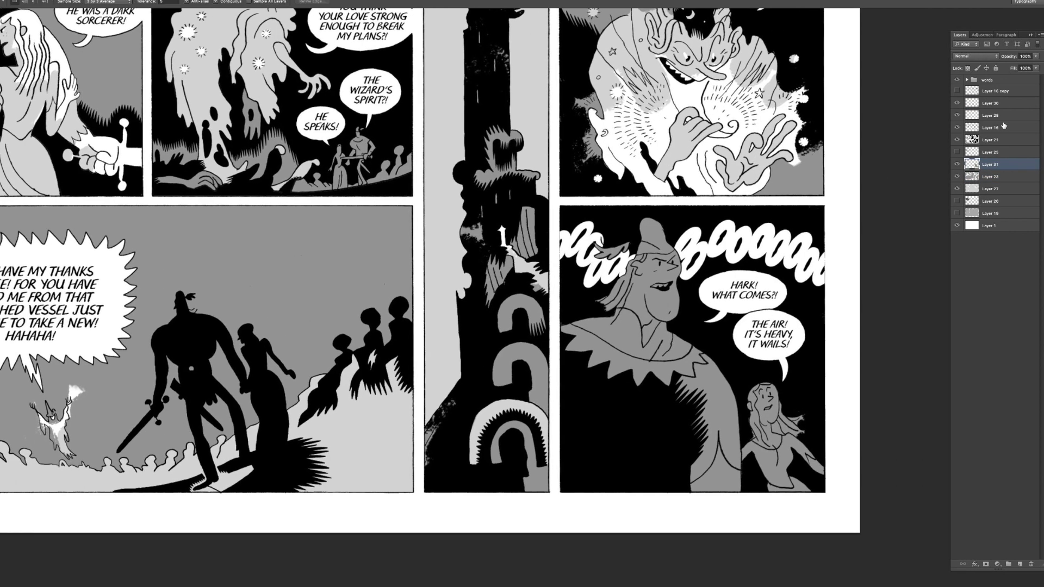
- Try to clear the darker grey from the prince's spiked collar on Layer 31
{"action": "left_click", "coordinate": [1005, 126]}
{"action": "left_click", "coordinate": [656, 293]}
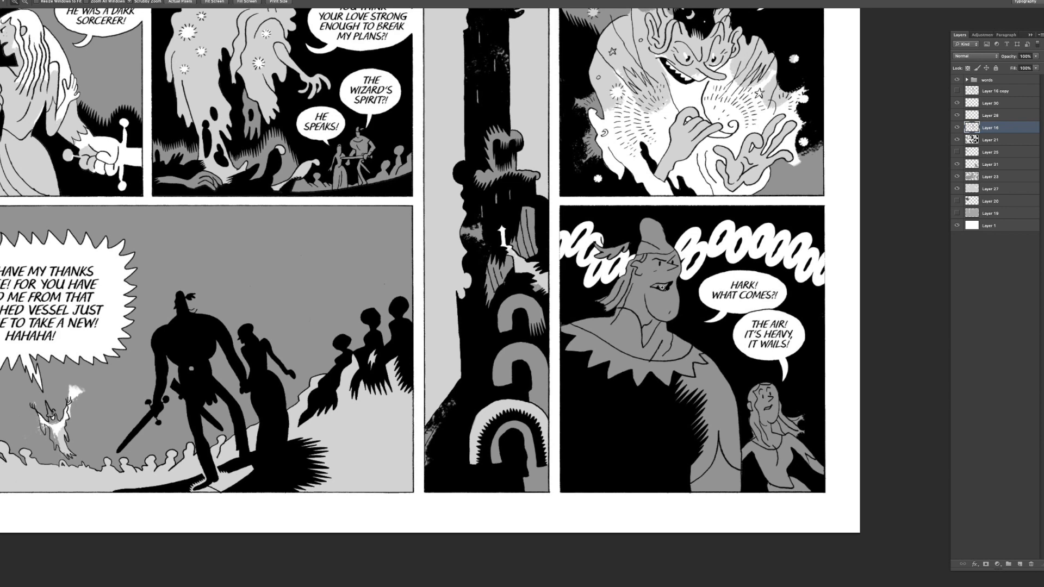
{"action": "scroll", "coordinate": [656, 292], "scroll_direction": "up", "scroll_amount": 1}
{"action": "left_click", "coordinate": [990, 166]}
{"action": "key", "text": "Delete"}
{"action": "key", "text": "z"}
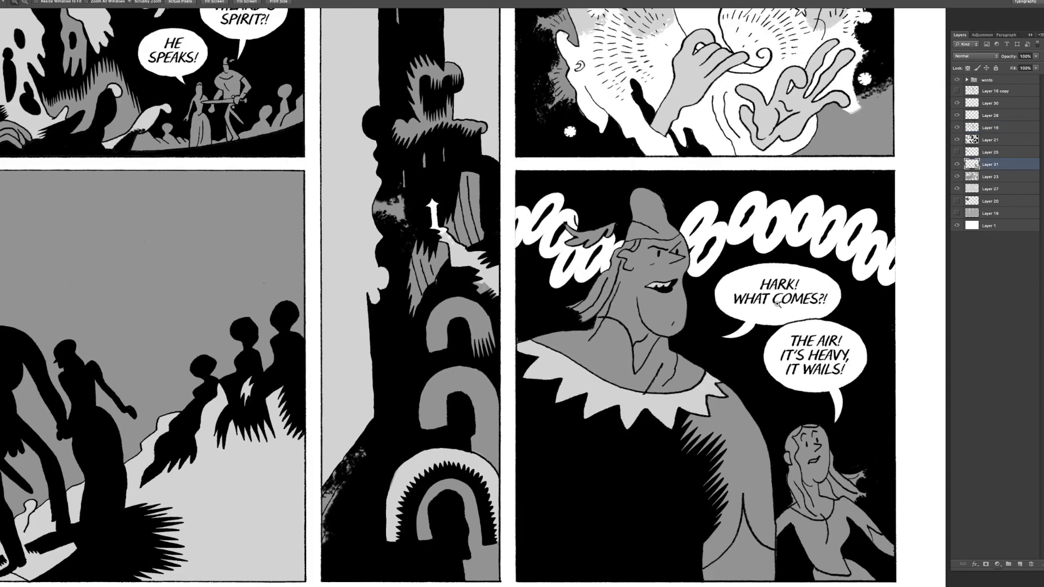
- Merge Layer 31 with Layer 23 and delete the hidden Layer 25
{"action": "key", "text": "ctrl+minus"}
{"action": "left_click", "coordinate": [990, 177], "text": "shift"}
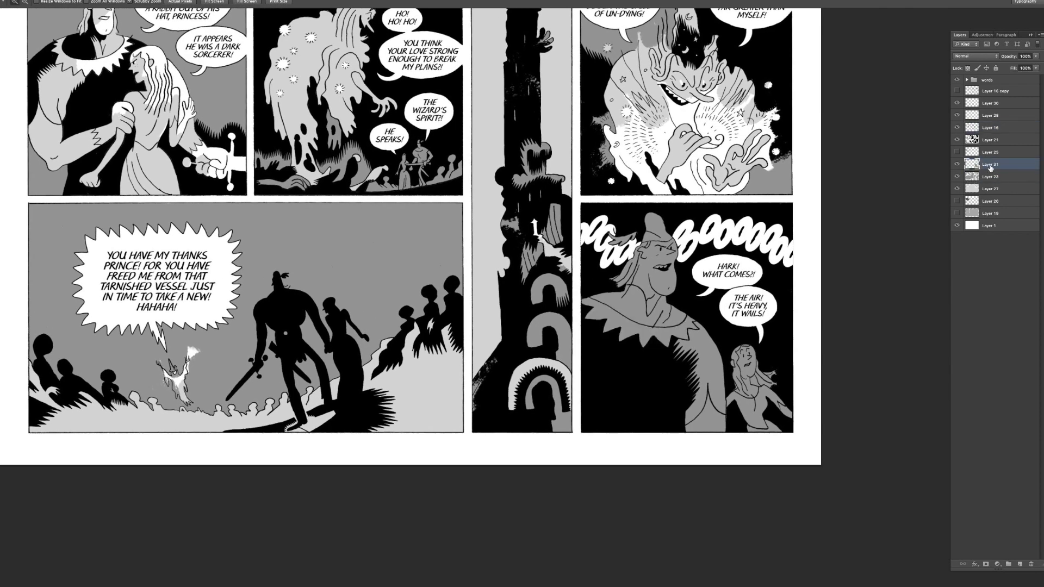
{"action": "right_click", "coordinate": [991, 165]}
{"action": "right_click", "coordinate": [1001, 164]}
{"action": "left_click", "coordinate": [942, 337]}
{"action": "left_click", "coordinate": [960, 154]}
{"action": "key", "text": "Delete"}
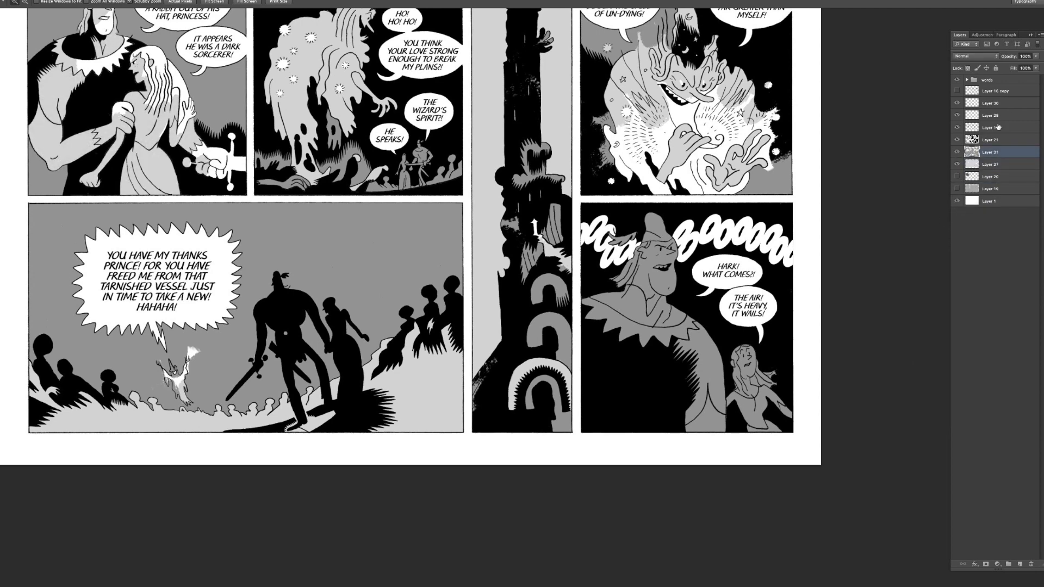
- Select Layer 28 and examine the wailing O lettering around the prince's head up close
{"action": "key", "text": "alt+bracketright"}
{"action": "key", "text": "alt+bracketright"}
{"action": "key", "text": "alt+bracketleft"}
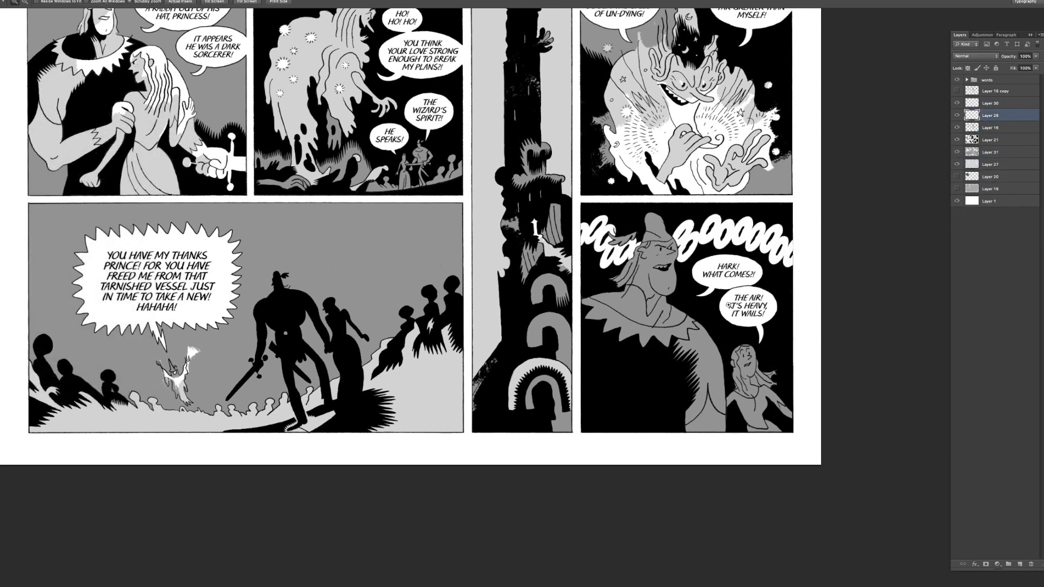
{"action": "left_click", "coordinate": [767, 270]}
{"action": "mouse_move", "coordinate": [764, 271]}
{"action": "left_mouse_down"}
{"action": "mouse_move", "coordinate": [645, 292]}
{"action": "mouse_move", "coordinate": [728, 420]}
{"action": "left_mouse_up"}
{"action": "mouse_move", "coordinate": [511, 163]}
{"action": "left_mouse_down"}
{"action": "mouse_move", "coordinate": [439, 112]}
{"action": "mouse_move", "coordinate": [637, 287]}
{"action": "left_mouse_up"}
{"action": "left_click", "coordinate": [373, 273]}
{"action": "key", "text": "bracketright"}
{"action": "key", "text": "bracketright"}
{"action": "key", "text": "bracketright"}
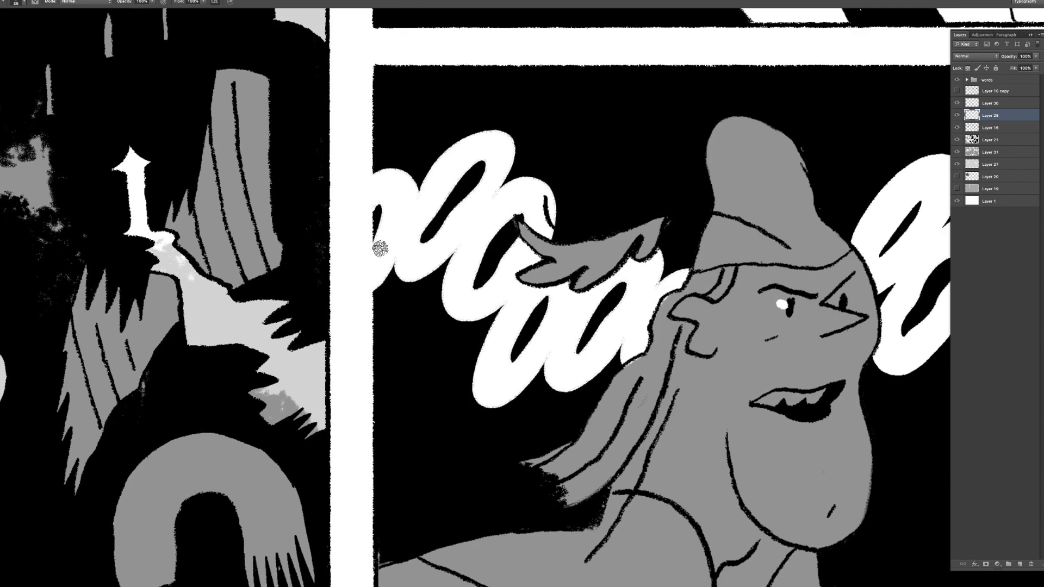
{"action": "scroll", "coordinate": [373, 261], "scroll_direction": "up", "scroll_amount": 1}
{"action": "key", "text": "bracketleft"}
{"action": "key", "text": "bracketleft"}
{"action": "key", "text": "bracketleft"}
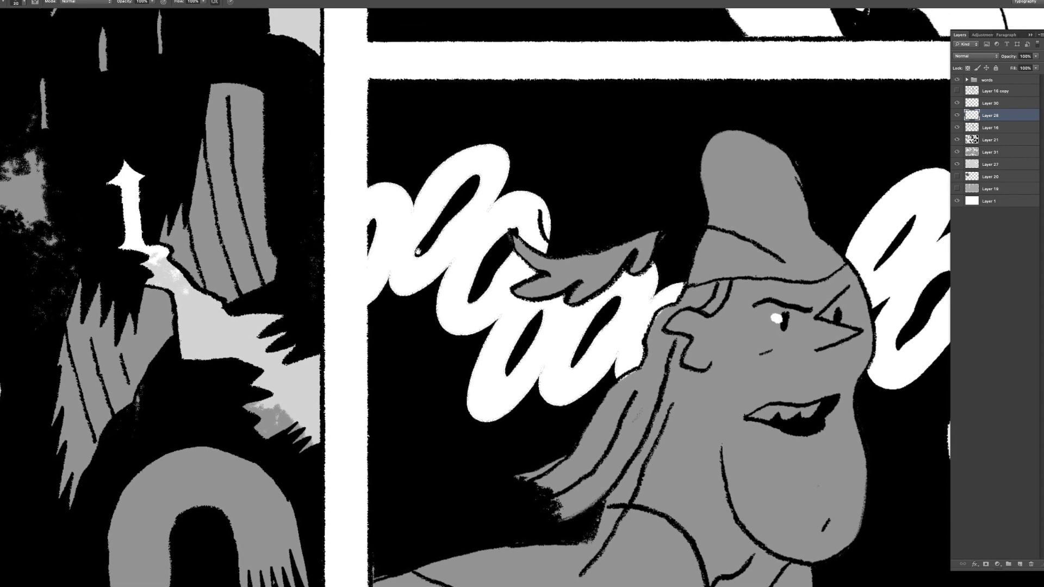
{"action": "scroll", "coordinate": [417, 251], "scroll_direction": "up", "scroll_amount": 1}
{"action": "key", "text": "bracketleft"}
{"action": "key", "text": "bracketleft"}
{"action": "key", "text": "bracketleft"}
{"action": "key", "text": "bracketleft"}
{"action": "key", "text": "bracketleft"}
{"action": "scroll", "coordinate": [363, 230], "scroll_direction": "up", "scroll_amount": 1}
{"action": "scroll", "coordinate": [362, 235], "scroll_direction": "up", "scroll_amount": 2}
{"action": "key", "text": "bracketright"}
{"action": "key", "text": "bracketright"}
{"action": "key", "text": "bracketright"}
{"action": "left_click_drag", "start_coordinate": [390, 221], "coordinate": [167, 197]}
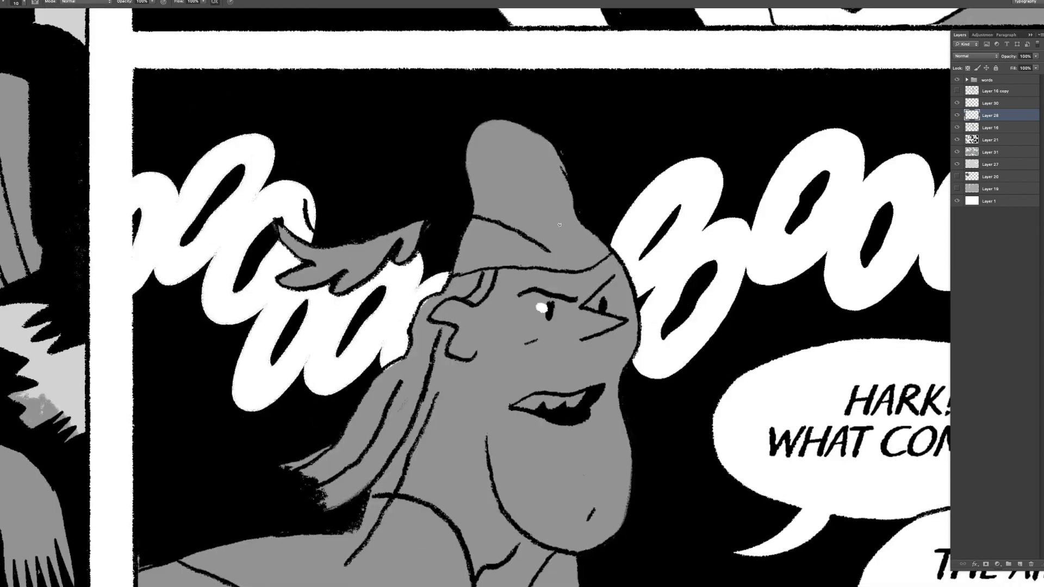
{"action": "left_click_drag", "start_coordinate": [494, 250], "coordinate": [430, 250]}
{"action": "left_click_drag", "start_coordinate": [641, 234], "coordinate": [723, 231]}
{"action": "mouse_move", "coordinate": [848, 287]}
{"action": "left_mouse_down"}
{"action": "mouse_move", "coordinate": [758, 268]}
{"action": "mouse_move", "coordinate": [788, 267]}
{"action": "mouse_move", "coordinate": [735, 346]}
{"action": "left_mouse_up"}
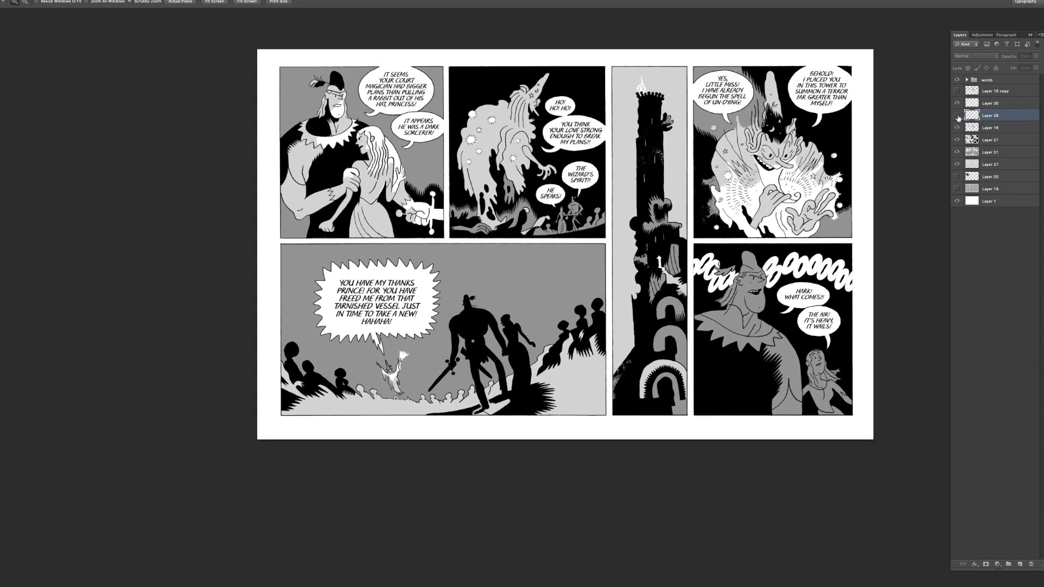
- Merge Layer 28 with Layer 30
{"action": "key", "text": "super"}
{"action": "left_click", "coordinate": [980, 104], "text": "super"}
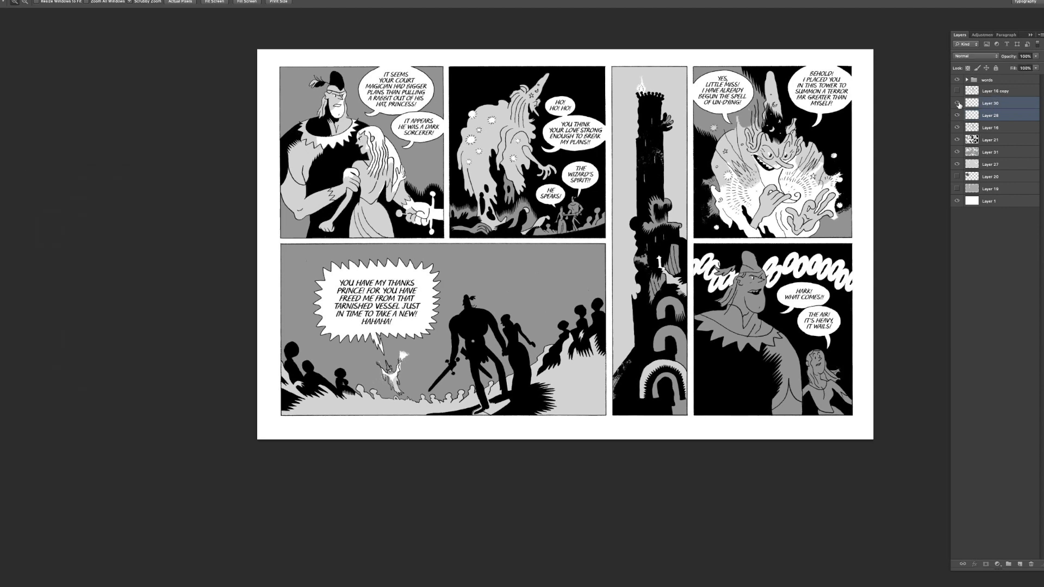
{"action": "right_click", "coordinate": [982, 104]}
{"action": "left_click", "coordinate": [941, 275]}
- Darken the greys of Layer 31 by lowering their lightness with a Hue/Saturation adjustment
{"action": "mouse_move", "coordinate": [686, 265]}
{"action": "left_mouse_down"}
{"action": "mouse_move", "coordinate": [716, 228]}
{"action": "mouse_move", "coordinate": [694, 256]}
{"action": "left_mouse_up"}
{"action": "left_click", "coordinate": [988, 131]}
{"action": "left_click", "coordinate": [982, 143]}
{"action": "left_click_drag", "start_coordinate": [900, 202], "coordinate": [854, 204]}
{"action": "key", "text": "super+u"}
{"action": "left_click_drag", "start_coordinate": [935, 427], "coordinate": [927, 429]}
{"action": "left_click", "coordinate": [1034, 336]}
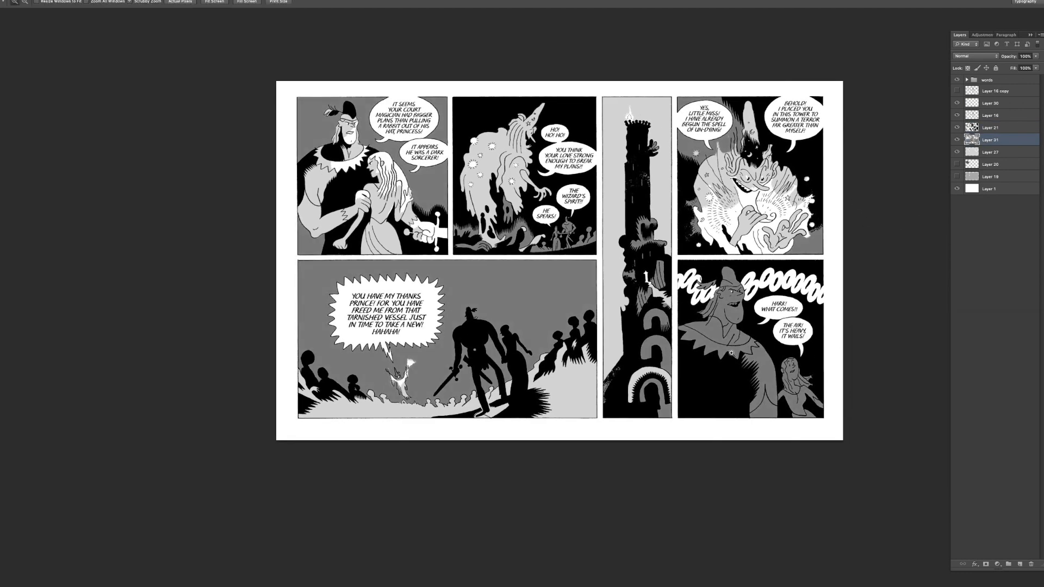
- Compare the page with and without the darkened greys of Layer 31
{"action": "key", "text": "super+z"}
{"action": "key", "text": "super+z"}
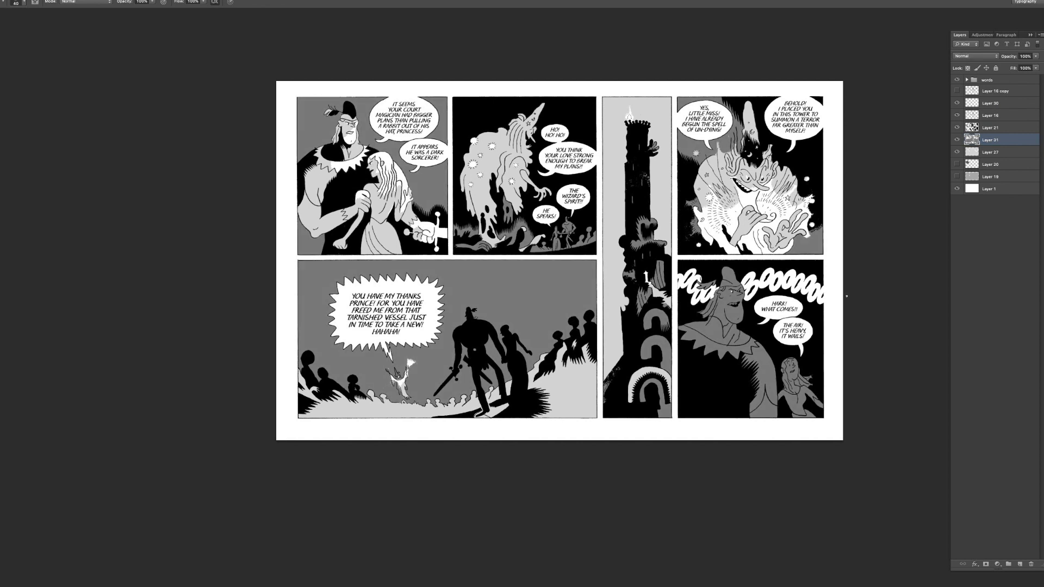
{"action": "left_click_drag", "start_coordinate": [831, 296], "coordinate": [828, 301]}
{"action": "key", "text": "super+z"}
{"action": "key", "text": "super+z"}
{"action": "key", "text": "super+z"}
{"action": "key", "text": "super+z"}
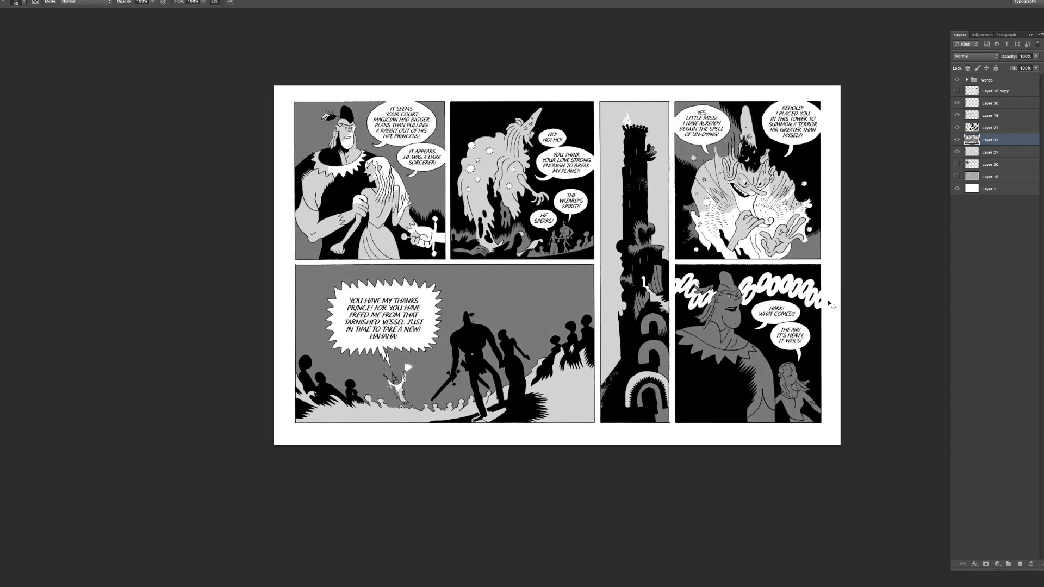
- Darken the greys of Layer 27 with a Hue/Saturation lightness of -7
{"action": "left_click", "coordinate": [991, 152]}
{"action": "key", "text": "super+u"}
{"action": "left_click_drag", "start_coordinate": [935, 424], "coordinate": [933, 425]}
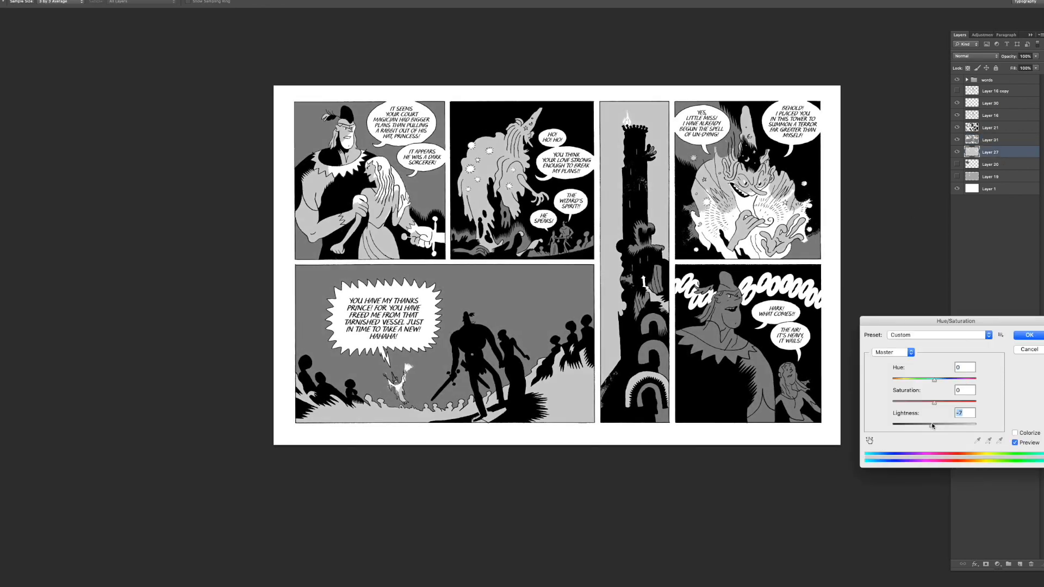
{"action": "left_click", "coordinate": [1029, 342]}
{"action": "key", "text": "z"}
{"action": "left_click_drag", "start_coordinate": [750, 383], "coordinate": [741, 382]}
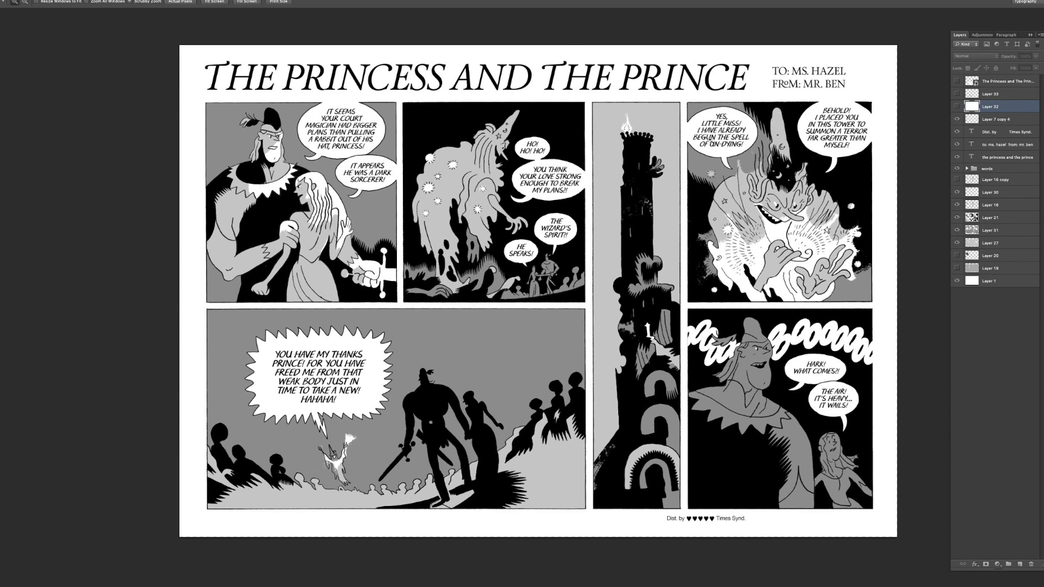
- Look over the whole page, including its title, dedication, panels and syndicate credit line
{"action": "left_click_drag", "start_coordinate": [671, 199], "coordinate": [634, 185]}
{"action": "mouse_move", "coordinate": [691, 218]}
{"action": "left_mouse_down"}
{"action": "mouse_move", "coordinate": [668, 211]}
{"action": "mouse_move", "coordinate": [677, 216]}
{"action": "left_mouse_up"}
{"action": "left_click_drag", "start_coordinate": [655, 207], "coordinate": [633, 230]}
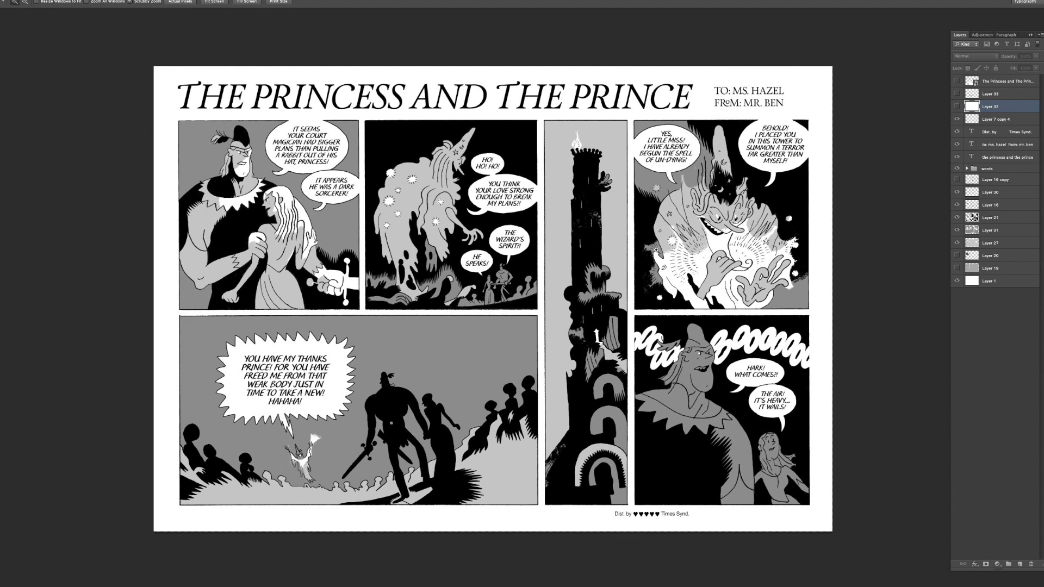
{"action": "left_click_drag", "start_coordinate": [656, 252], "coordinate": [660, 250]}
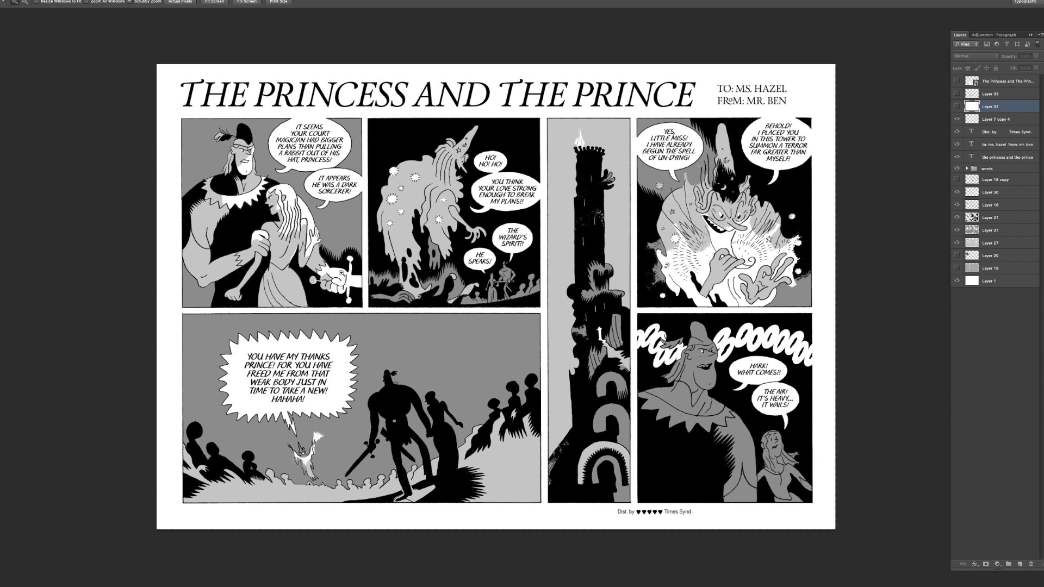
{"action": "scroll", "coordinate": [441, 283], "scroll_direction": "down", "scroll_amount": 2}
{"action": "scroll", "coordinate": [441, 283], "scroll_direction": "left", "scroll_amount": 2}
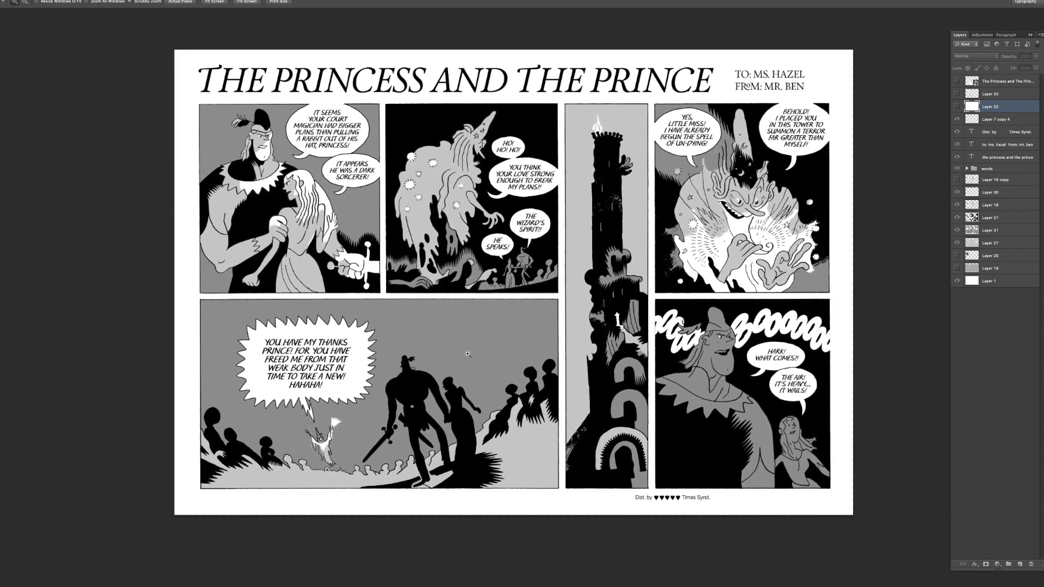
{"action": "scroll", "coordinate": [510, 403], "scroll_direction": "up", "scroll_amount": 1}
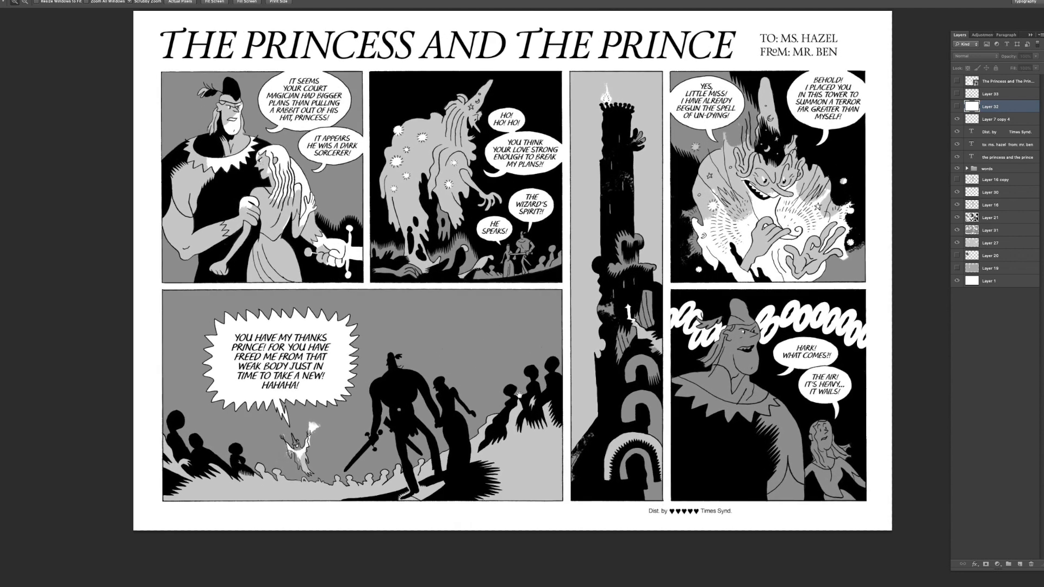
{"action": "scroll", "coordinate": [513, 397], "scroll_direction": "up", "scroll_amount": 1}
{"action": "scroll", "coordinate": [512, 397], "scroll_direction": "left", "scroll_amount": 1}
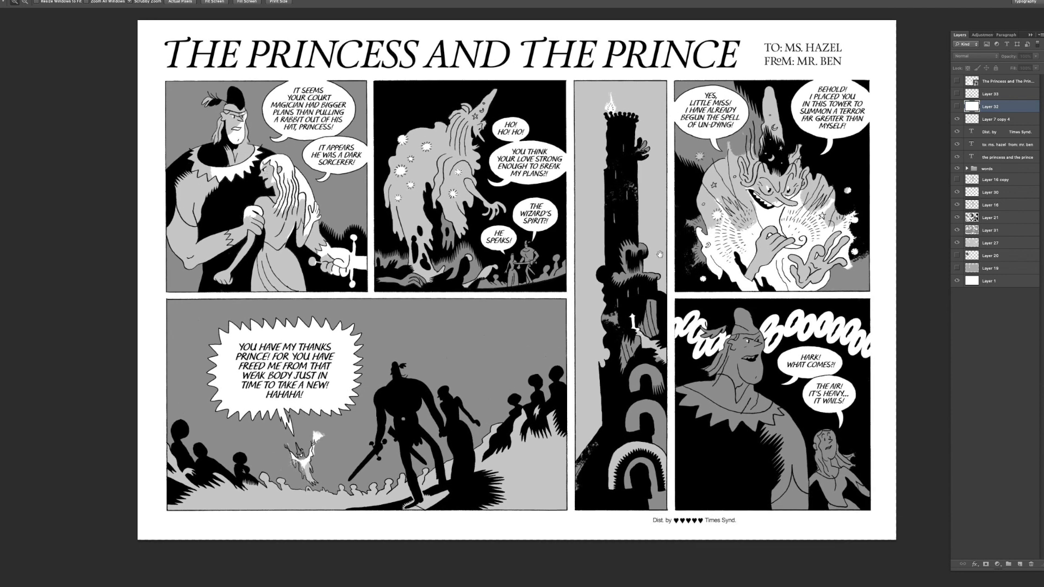
{"action": "scroll", "coordinate": [742, 239], "scroll_direction": "right", "scroll_amount": 1}
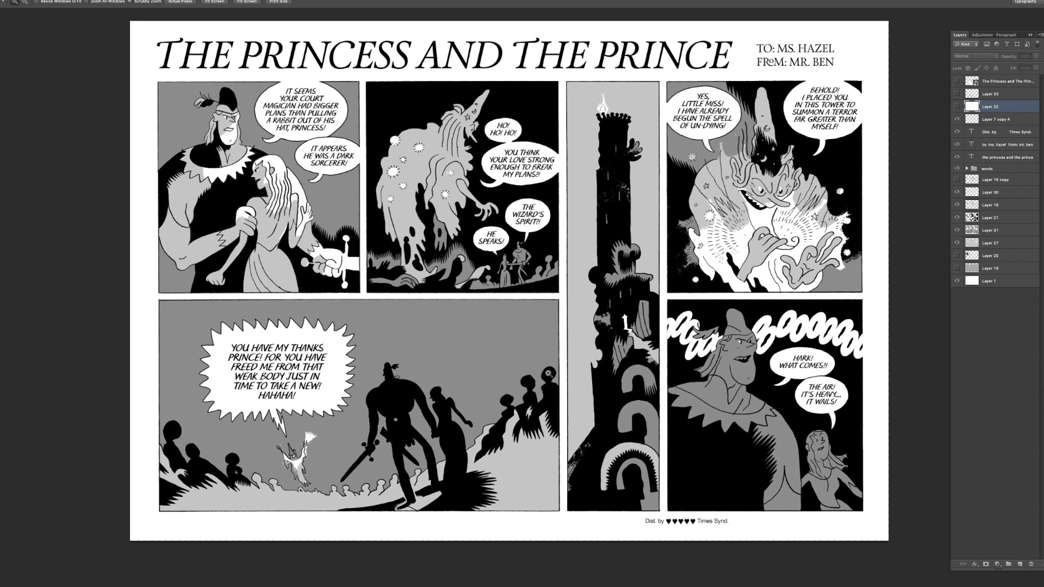
{"action": "scroll", "coordinate": [549, 373], "scroll_direction": "right", "scroll_amount": 1}
- Show the white Layer 32 and the figure line drawing on Layer 33, and select Layer 32
{"action": "left_click", "coordinate": [957, 106]}
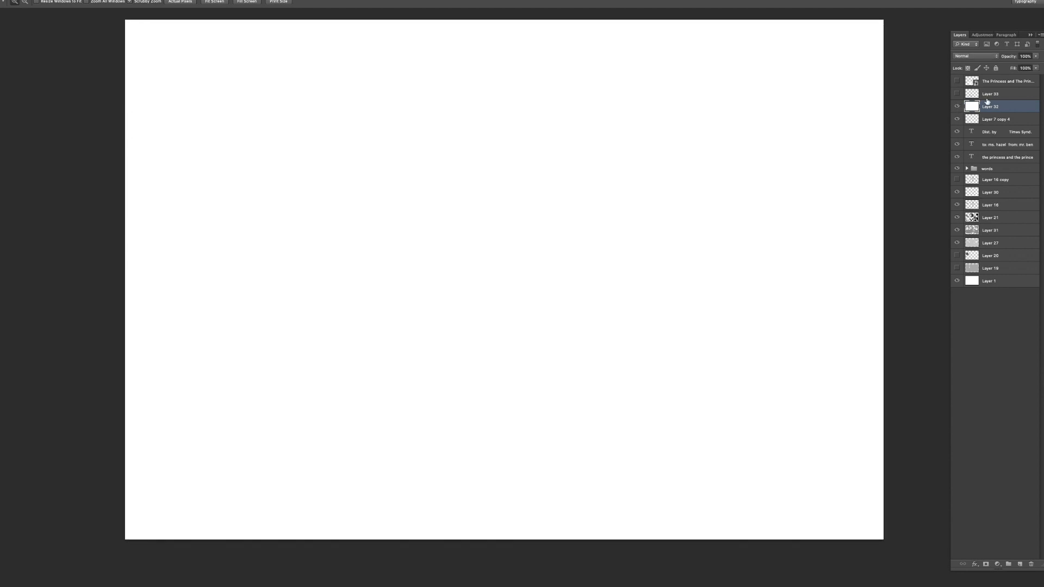
{"action": "left_click", "coordinate": [957, 94]}
{"action": "left_click", "coordinate": [987, 95]}
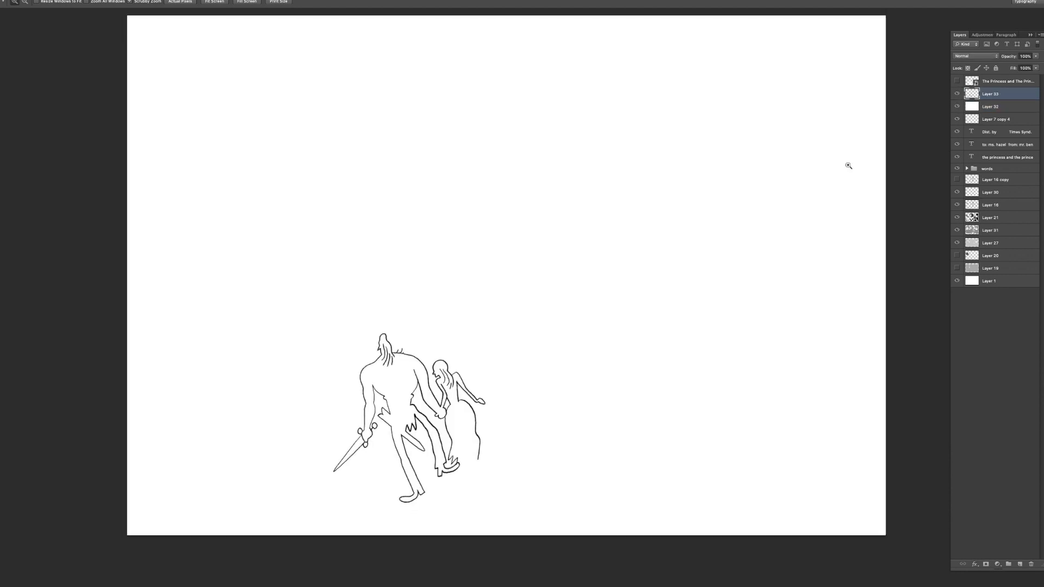
{"action": "left_click", "coordinate": [991, 107]}
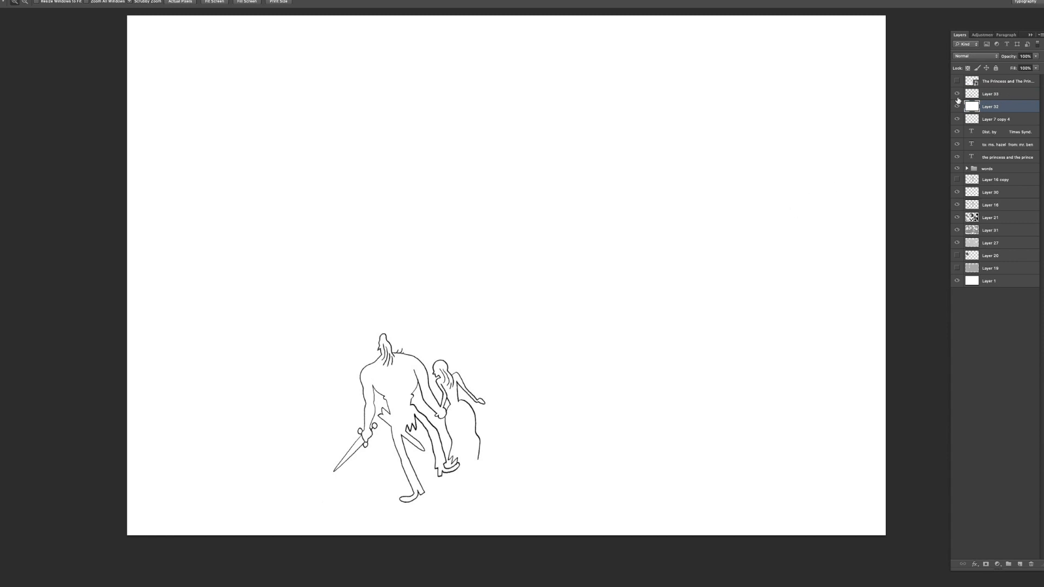
{"action": "scroll", "coordinate": [780, 215], "scroll_direction": "down", "scroll_amount": 2}
{"action": "scroll", "coordinate": [781, 215], "scroll_direction": "left", "scroll_amount": 2}
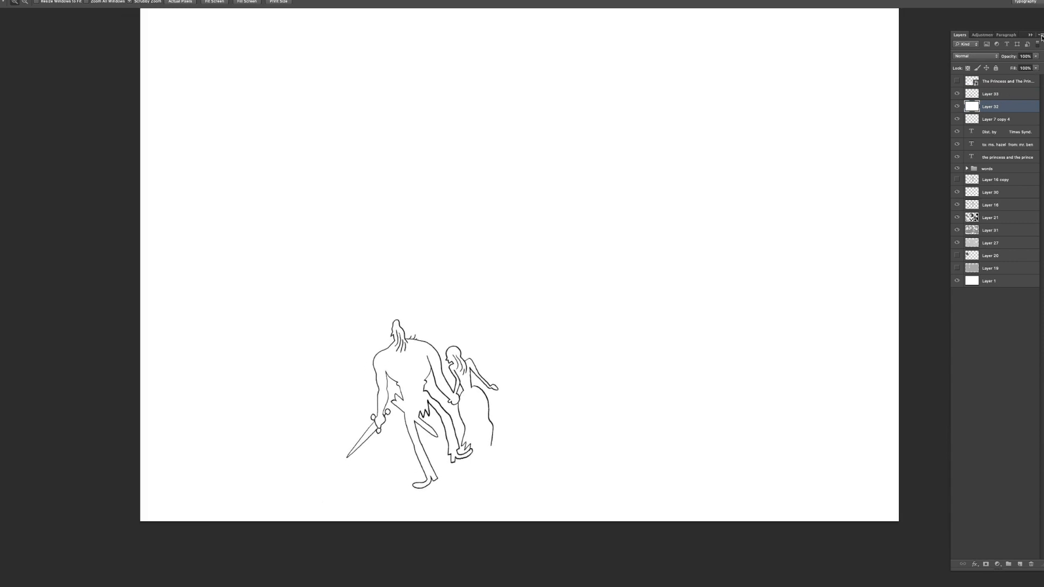
- Lower the opacity of the white Layer 32 to about 70% to see the comic beneath the line drawing
{"action": "left_click", "coordinate": [1036, 57]}
{"action": "left_click_drag", "start_coordinate": [1030, 66], "coordinate": [1023, 66]}
{"action": "scroll", "coordinate": [528, 367], "scroll_direction": "down", "scroll_amount": 3}
{"action": "scroll", "coordinate": [528, 367], "scroll_direction": "left", "scroll_amount": 2}
{"action": "left_click_drag", "start_coordinate": [513, 386], "coordinate": [522, 380]}
{"action": "left_click_drag", "start_coordinate": [521, 343], "coordinate": [568, 310]}
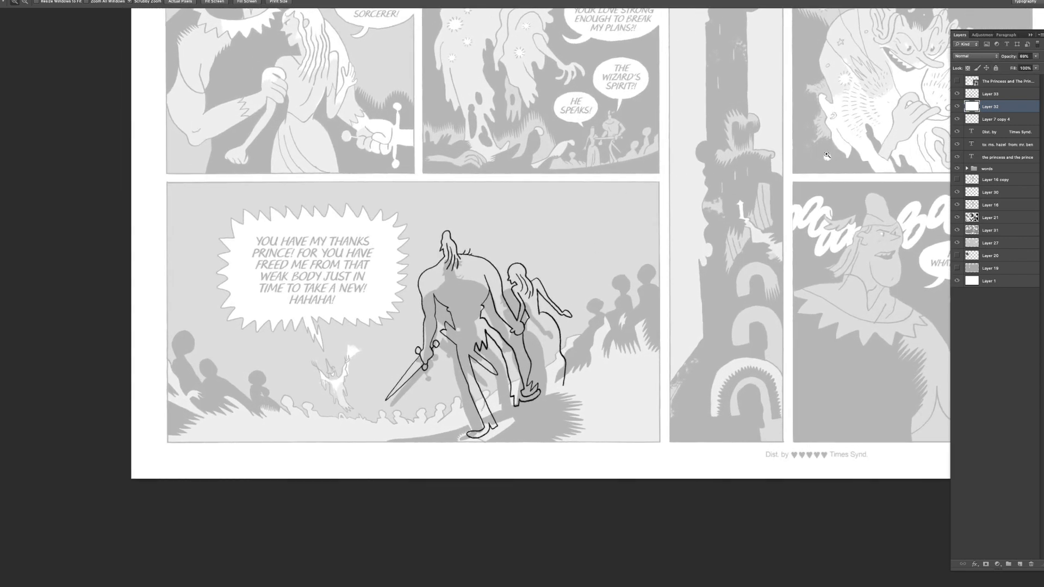
- Hide the white Layer 32 and the line drawing on Layer 33
{"action": "left_click", "coordinate": [957, 106]}
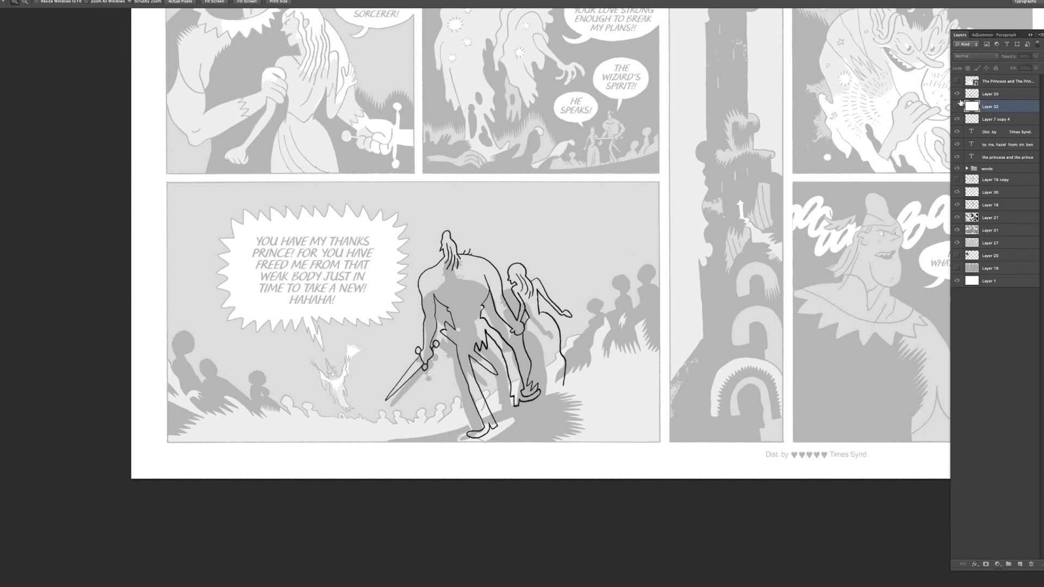
{"action": "left_click_drag", "start_coordinate": [723, 260], "coordinate": [692, 266]}
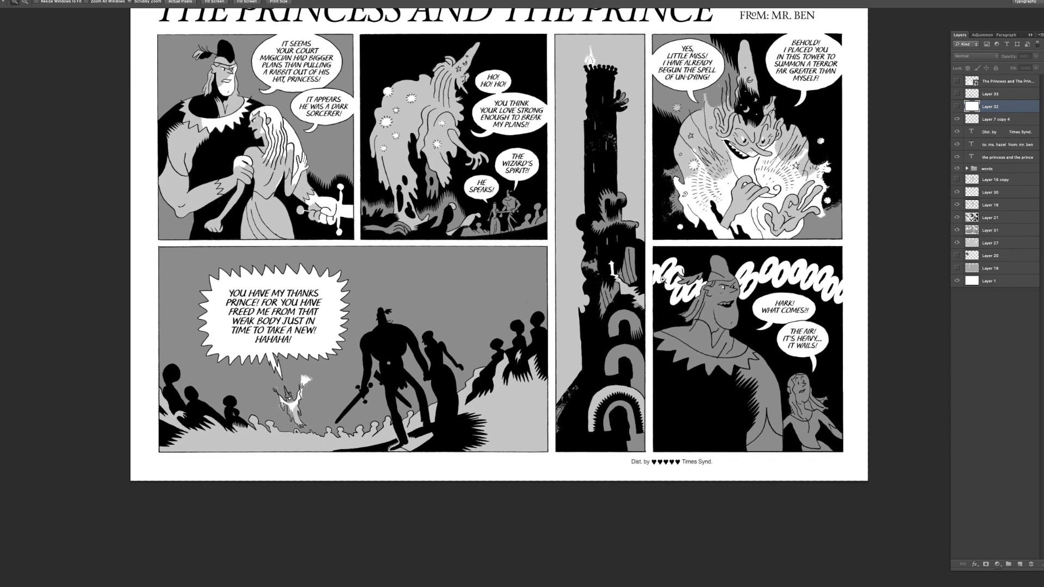
{"action": "scroll", "coordinate": [481, 157], "scroll_direction": "up", "scroll_amount": 5}
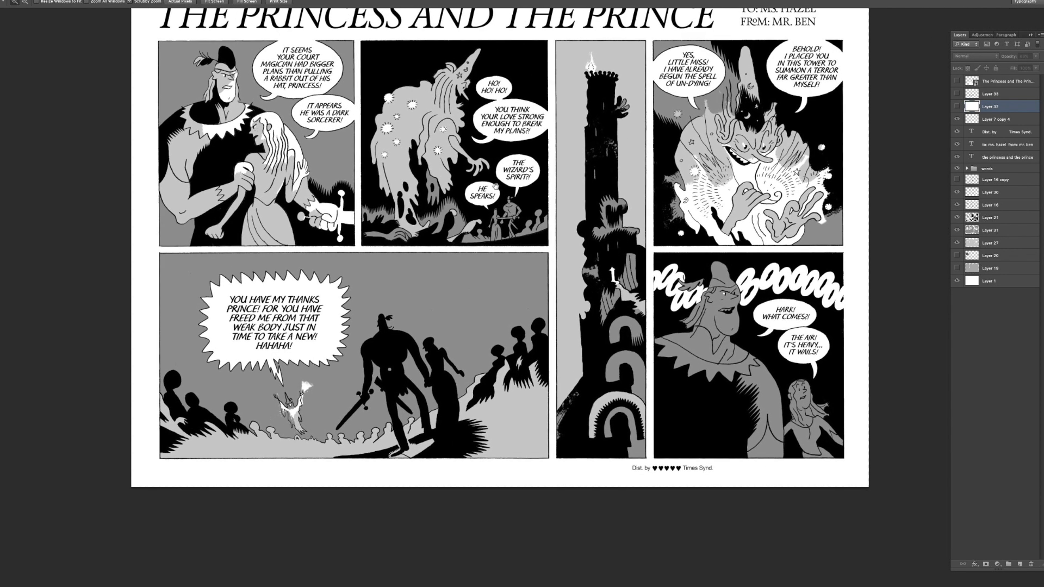
- Examine the page's composition, focusing on the silhouetted prince and princess in the wide lower panel
{"action": "scroll", "coordinate": [425, 235], "scroll_direction": "right", "scroll_amount": 3}
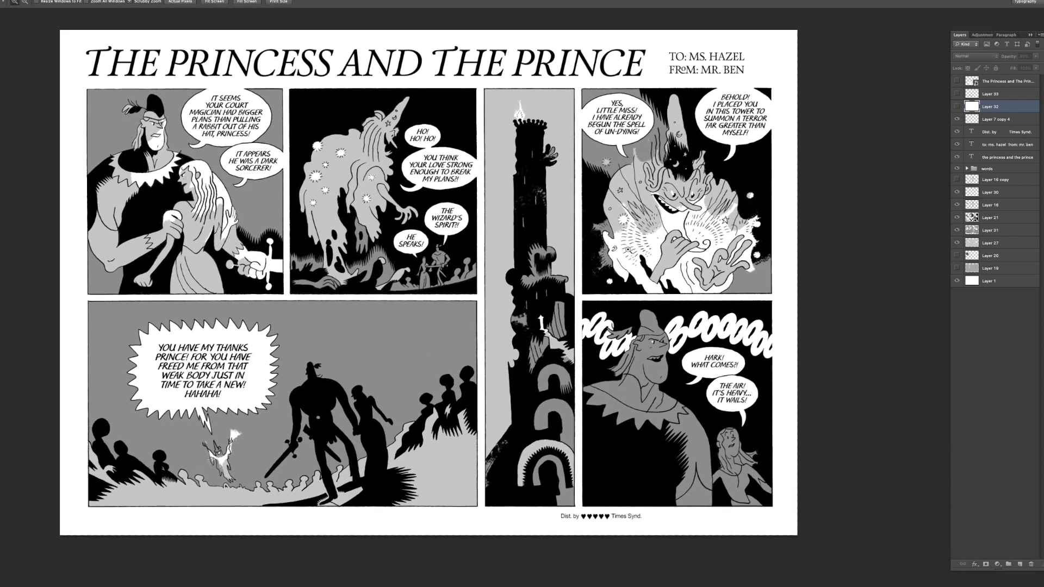
{"action": "scroll", "coordinate": [503, 206], "scroll_direction": "down", "scroll_amount": 1}
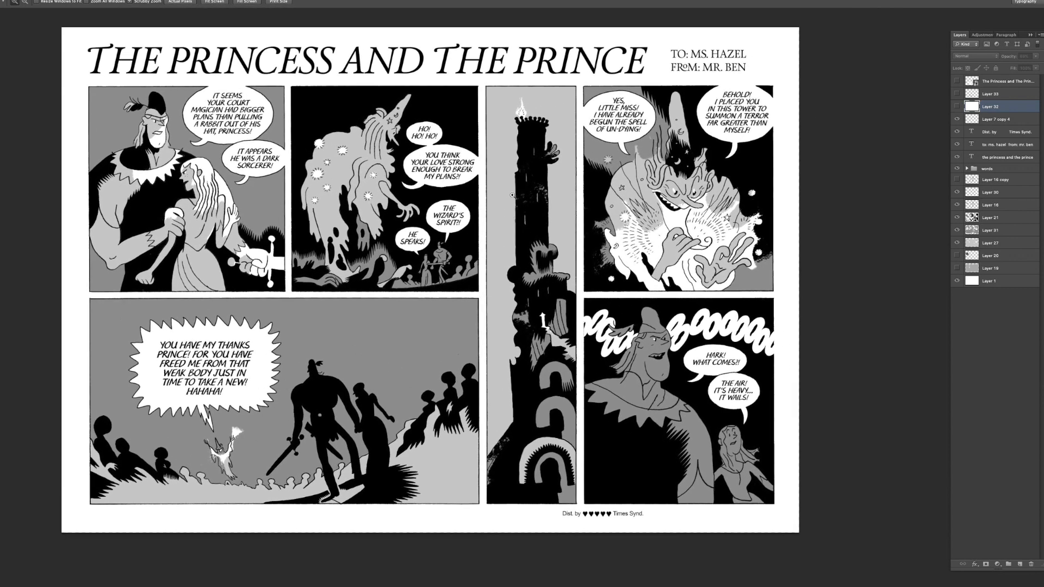
{"action": "scroll", "coordinate": [503, 196], "scroll_direction": "left", "scroll_amount": 3}
{"action": "scroll", "coordinate": [503, 196], "scroll_direction": "down", "scroll_amount": 1}
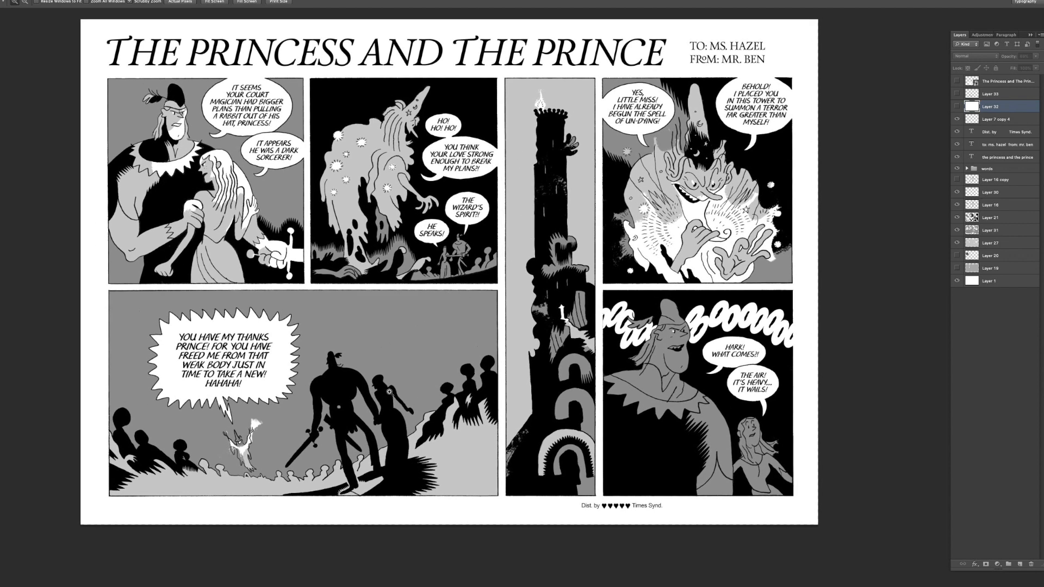
{"action": "scroll", "coordinate": [390, 389], "scroll_direction": "left", "scroll_amount": 2}
{"action": "scroll", "coordinate": [390, 390], "scroll_direction": "up", "scroll_amount": 1}
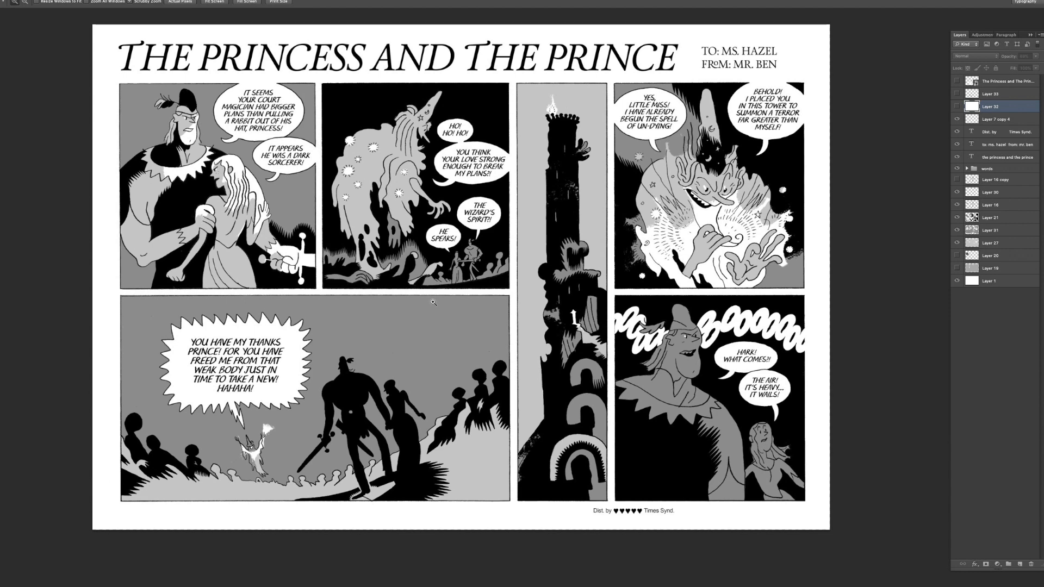
{"action": "scroll", "coordinate": [443, 326], "scroll_direction": "left", "scroll_amount": 1}
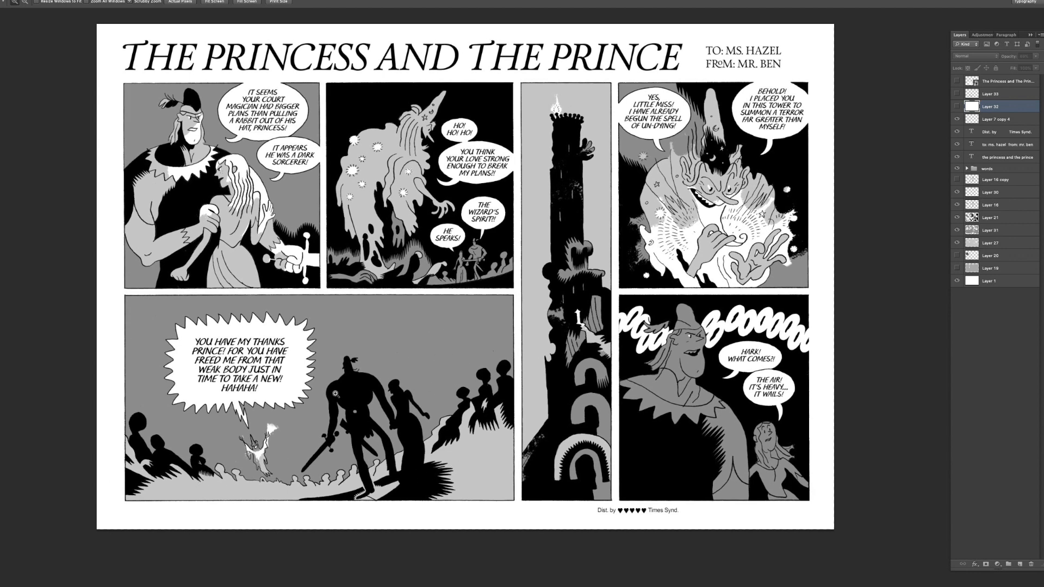
{"action": "scroll", "coordinate": [288, 423], "scroll_direction": "left", "scroll_amount": 1}
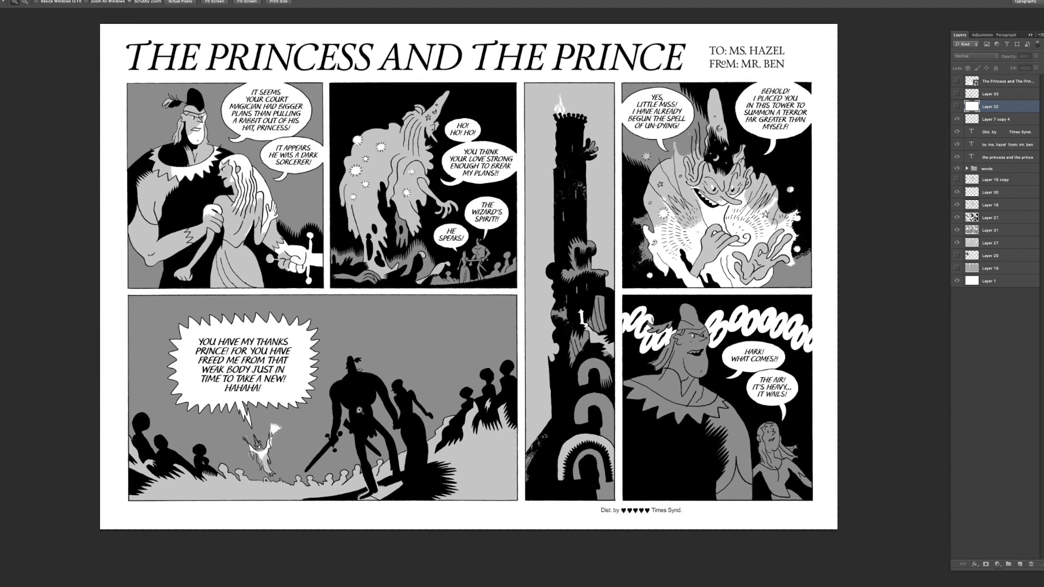
{"action": "scroll", "coordinate": [349, 428], "scroll_direction": "left", "scroll_amount": 2}
{"action": "scroll", "coordinate": [349, 428], "scroll_direction": "down", "scroll_amount": 1}
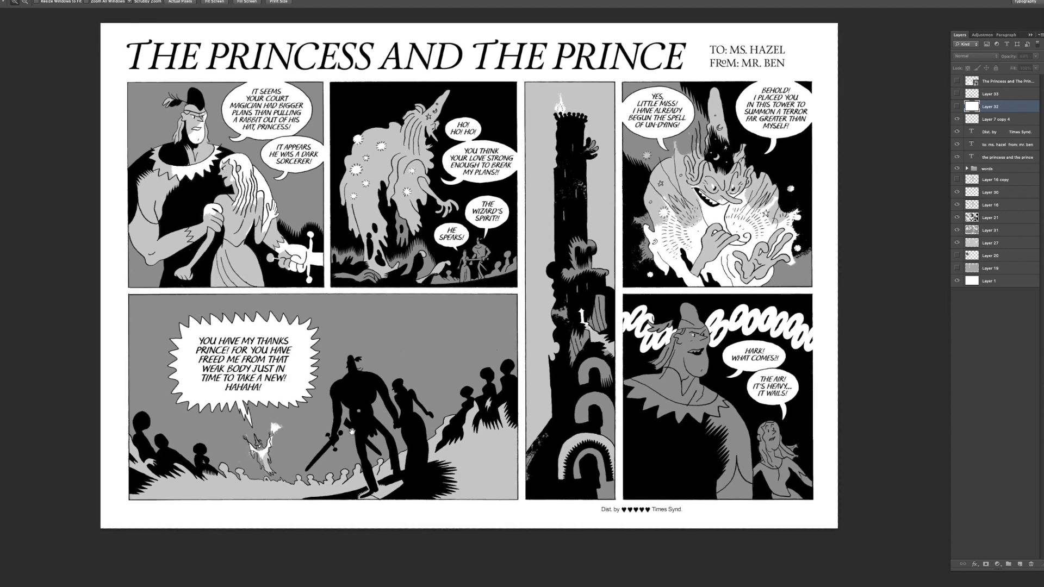
{"action": "scroll", "coordinate": [384, 421], "scroll_direction": "up", "scroll_amount": 3}
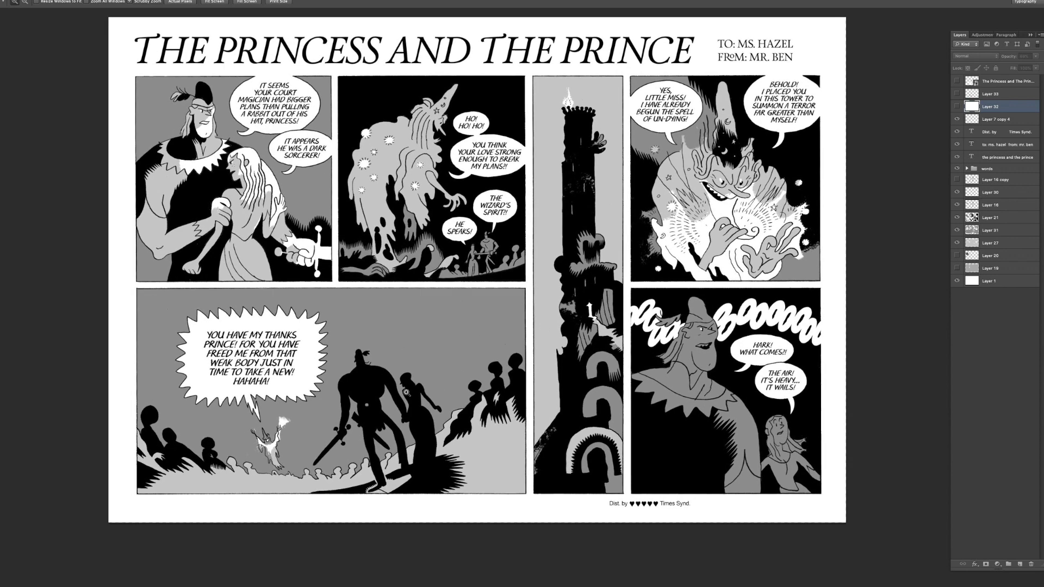
{"action": "scroll", "coordinate": [377, 403], "scroll_direction": "down", "scroll_amount": 1}
{"action": "scroll", "coordinate": [376, 400], "scroll_direction": "up", "scroll_amount": 2}
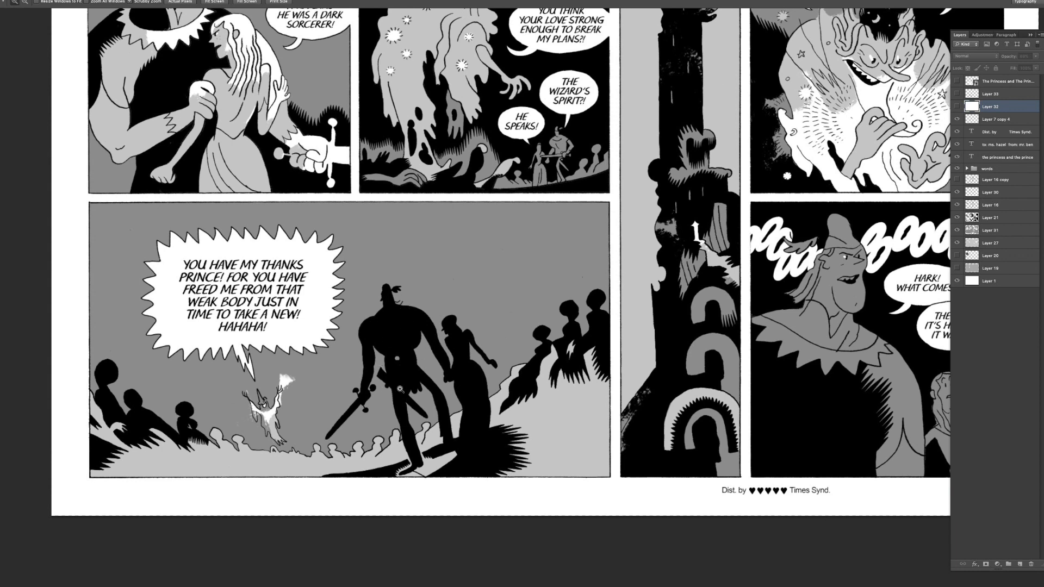
{"action": "scroll", "coordinate": [410, 270], "scroll_direction": "left", "scroll_amount": 2}
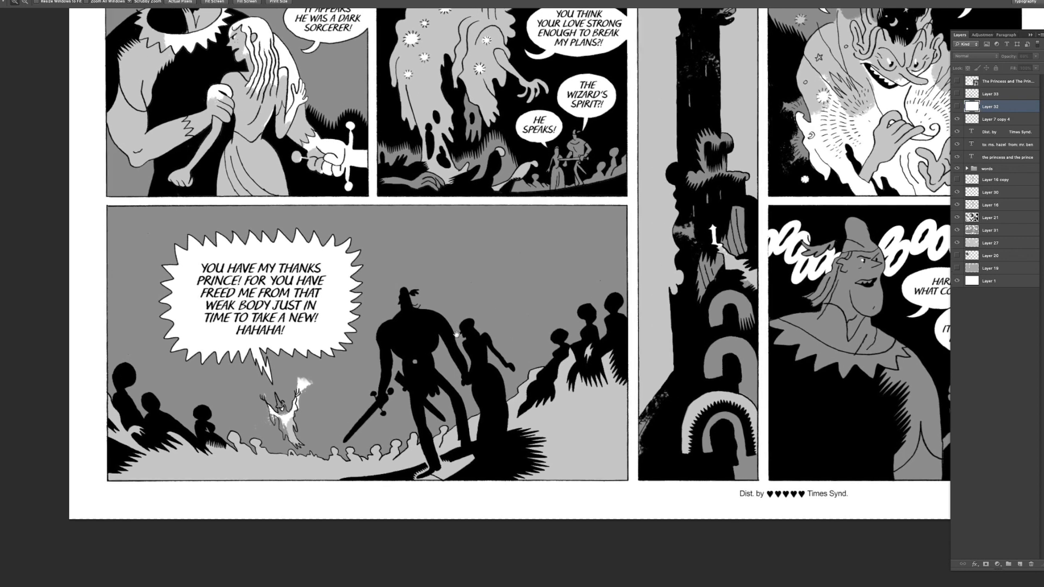
- Examine the full comic page's layout, comparing the wide lower panel with the surrounding panels and the title
{"action": "left_click_drag", "start_coordinate": [506, 347], "coordinate": [288, 347]}
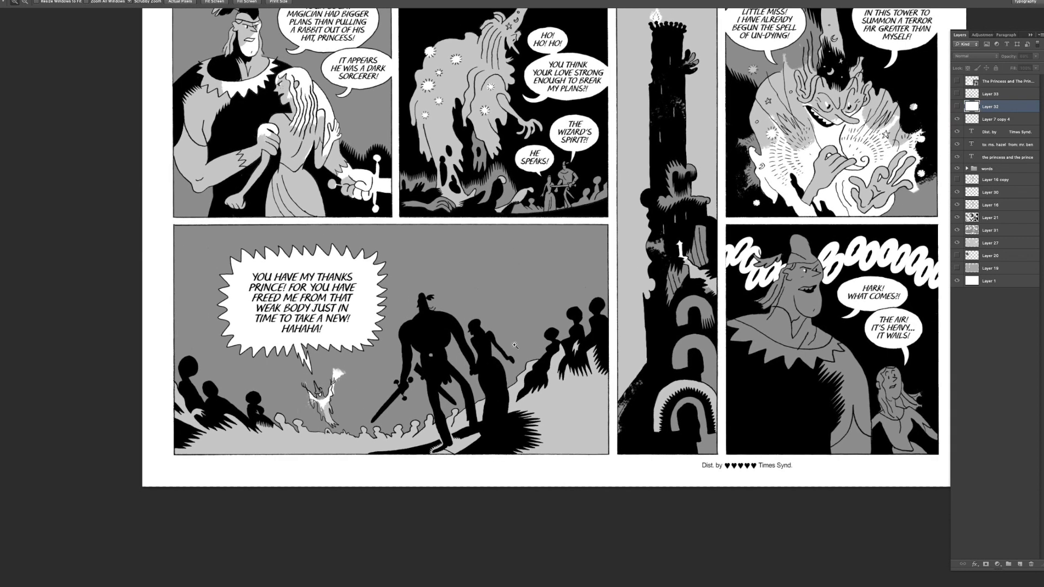
{"action": "scroll", "coordinate": [514, 346], "scroll_direction": "right", "scroll_amount": 2}
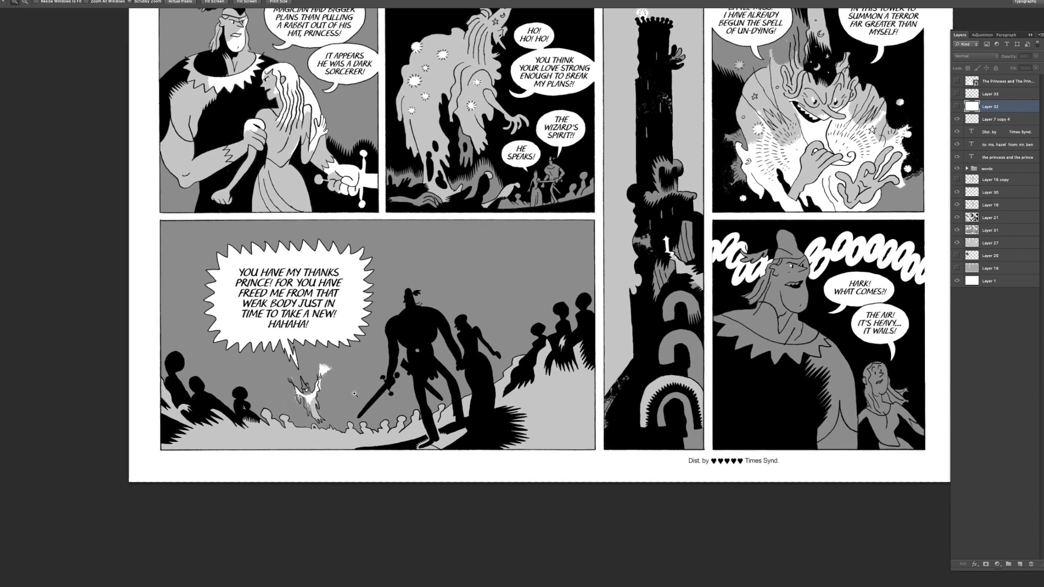
{"action": "left_click_drag", "start_coordinate": [418, 373], "coordinate": [417, 375]}
{"action": "left_click_drag", "start_coordinate": [656, 257], "coordinate": [649, 260]}
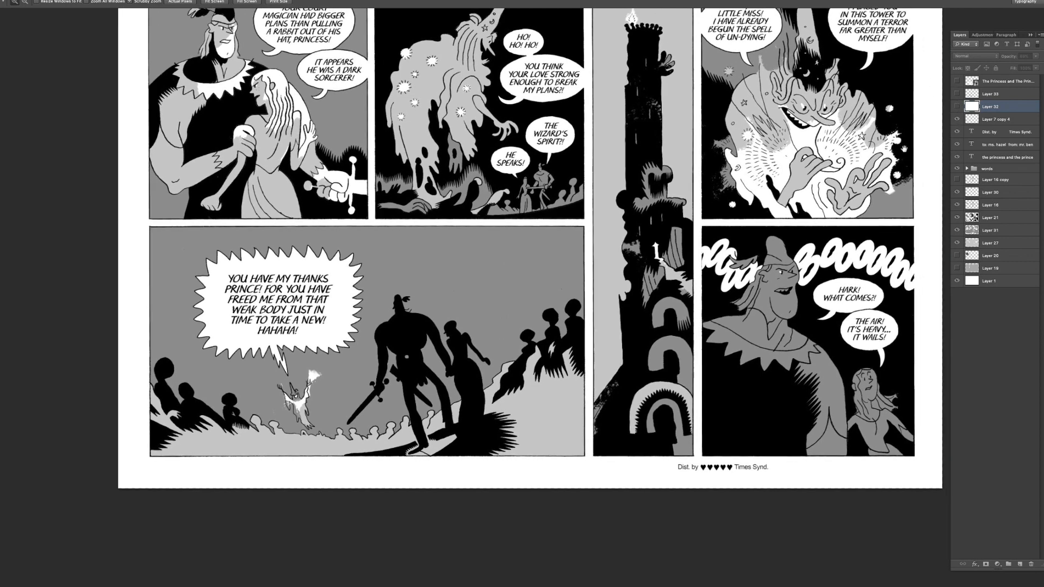
{"action": "left_click_drag", "start_coordinate": [898, 142], "coordinate": [813, 185]}
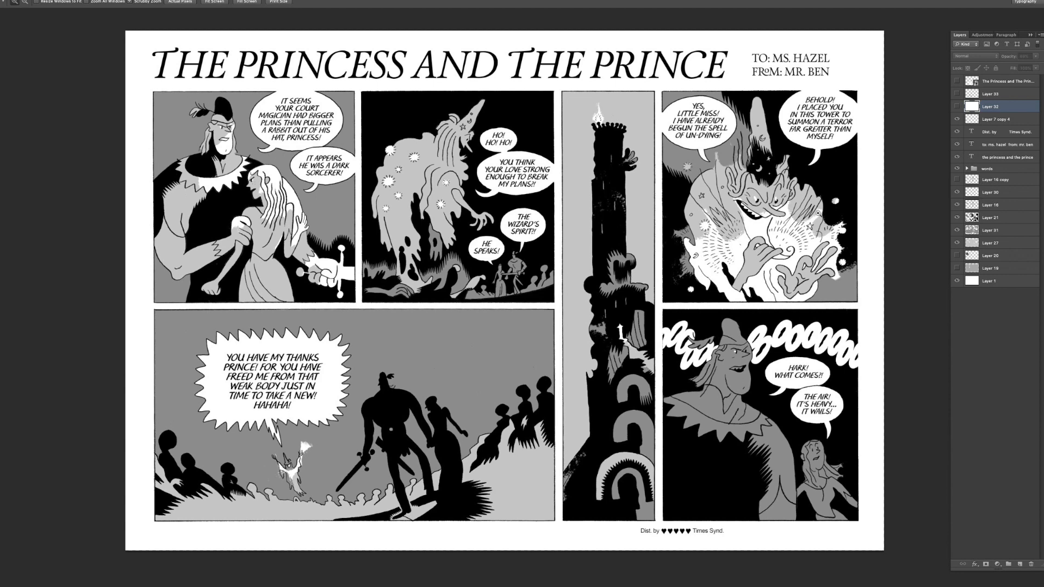
{"action": "left_click_drag", "start_coordinate": [817, 217], "coordinate": [813, 221]}
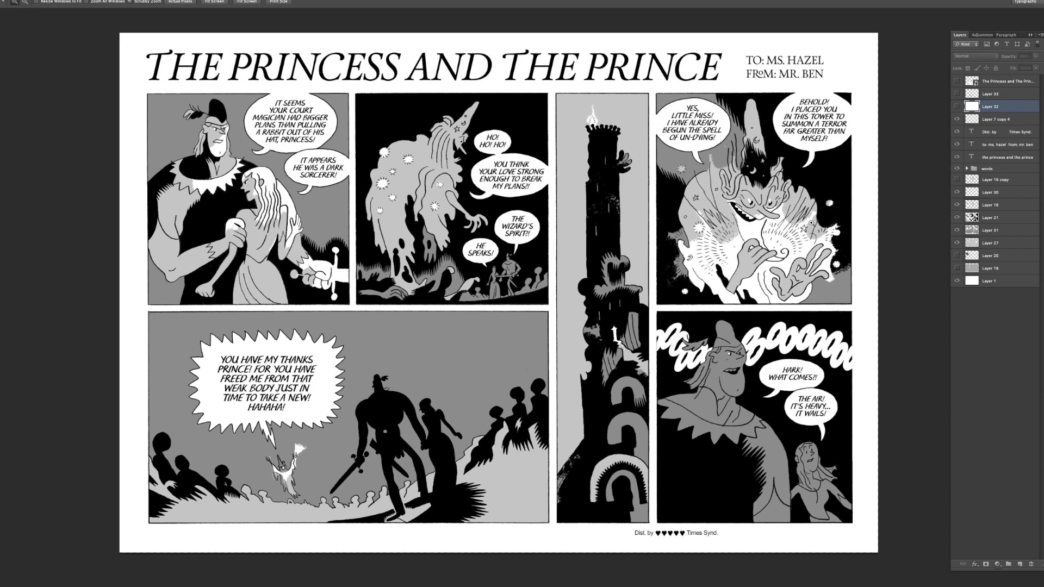
{"action": "scroll", "coordinate": [811, 222], "scroll_direction": "down", "scroll_amount": 1}
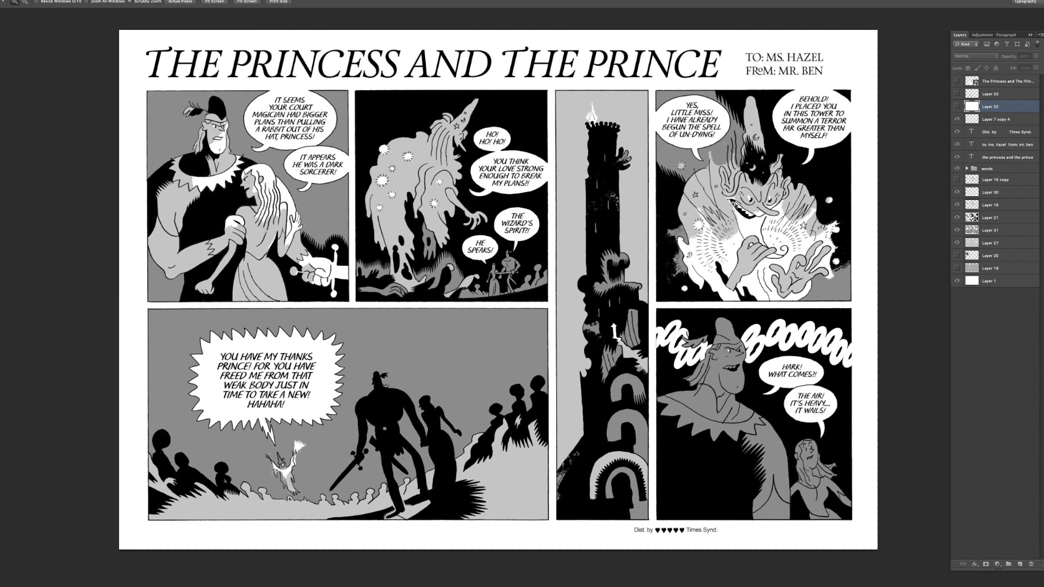
{"action": "left_click_drag", "start_coordinate": [713, 294], "coordinate": [742, 282]}
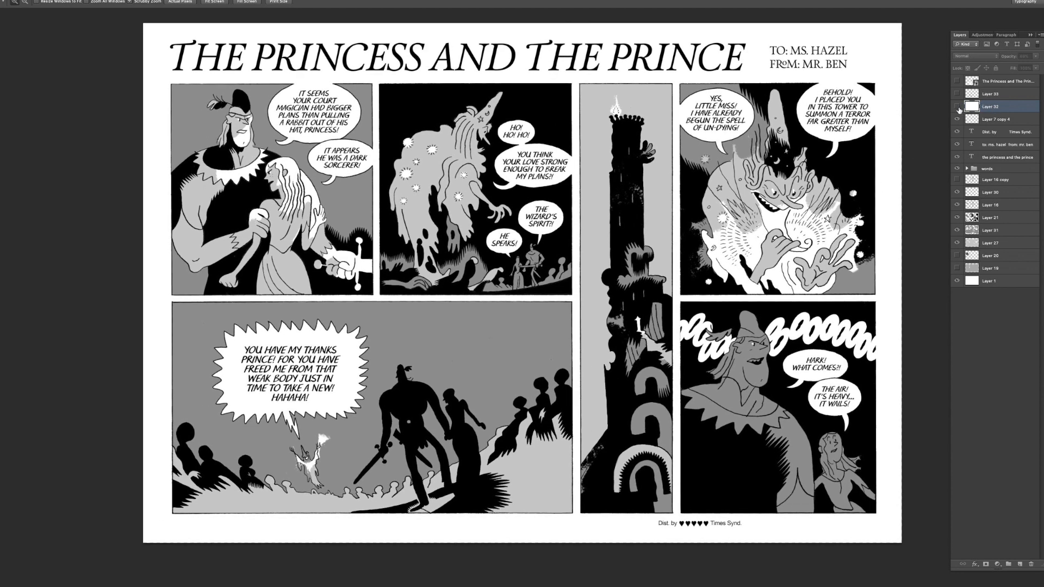
- Delete the black fills on Layer 21 within the wide lower panel of silhouetted figures
{"action": "left_click", "coordinate": [957, 217]}
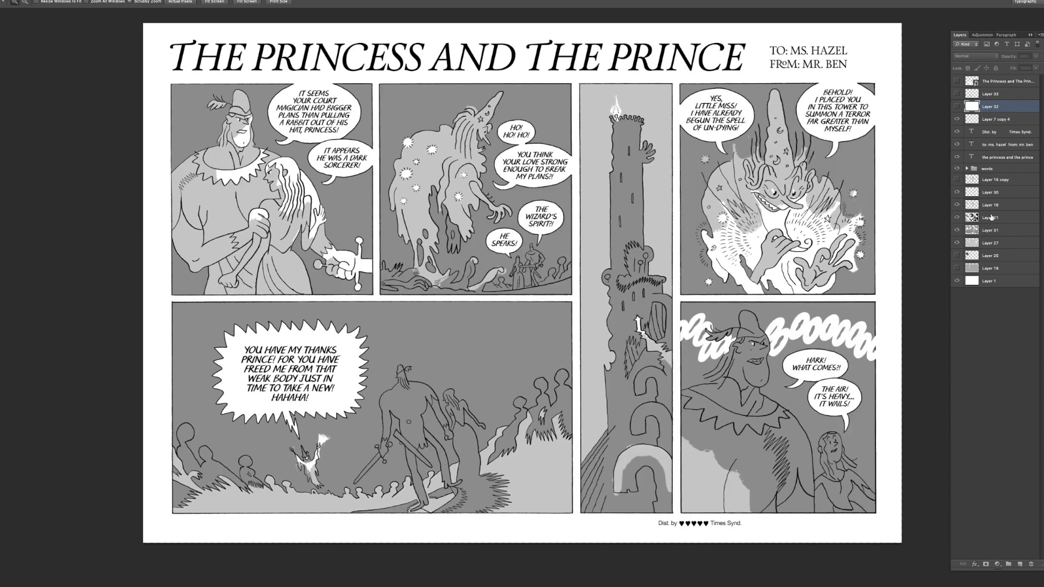
{"action": "left_click", "coordinate": [957, 218]}
{"action": "left_click_drag", "start_coordinate": [822, 291], "coordinate": [879, 231]}
{"action": "key", "text": "m"}
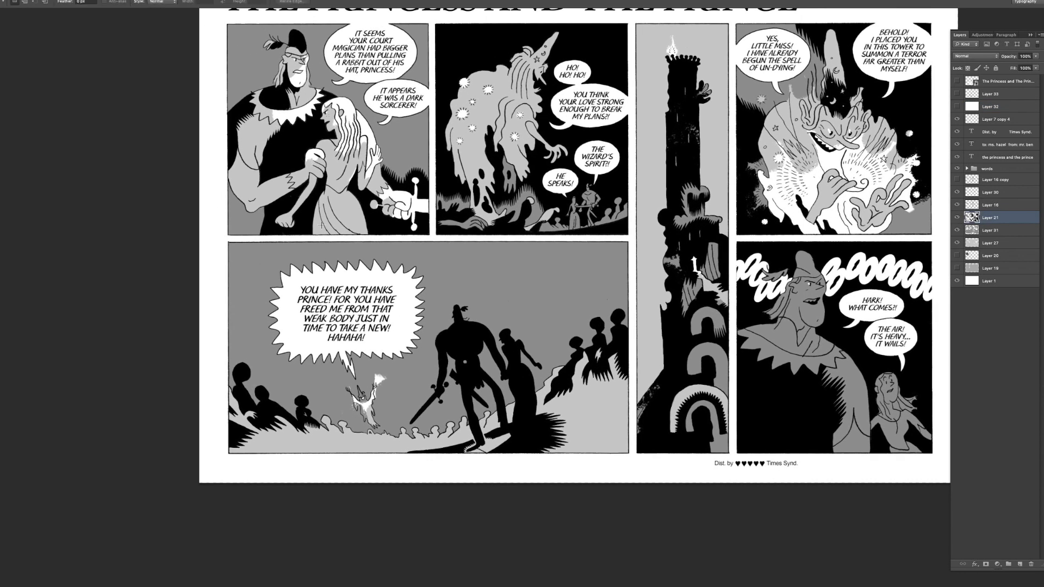
{"action": "left_click_drag", "start_coordinate": [226, 242], "coordinate": [636, 478]}
{"action": "key", "text": "Delete"}
{"action": "scroll", "coordinate": [636, 478], "scroll_direction": "down", "scroll_amount": 2}
{"action": "scroll", "coordinate": [636, 478], "scroll_direction": "left", "scroll_amount": 3}
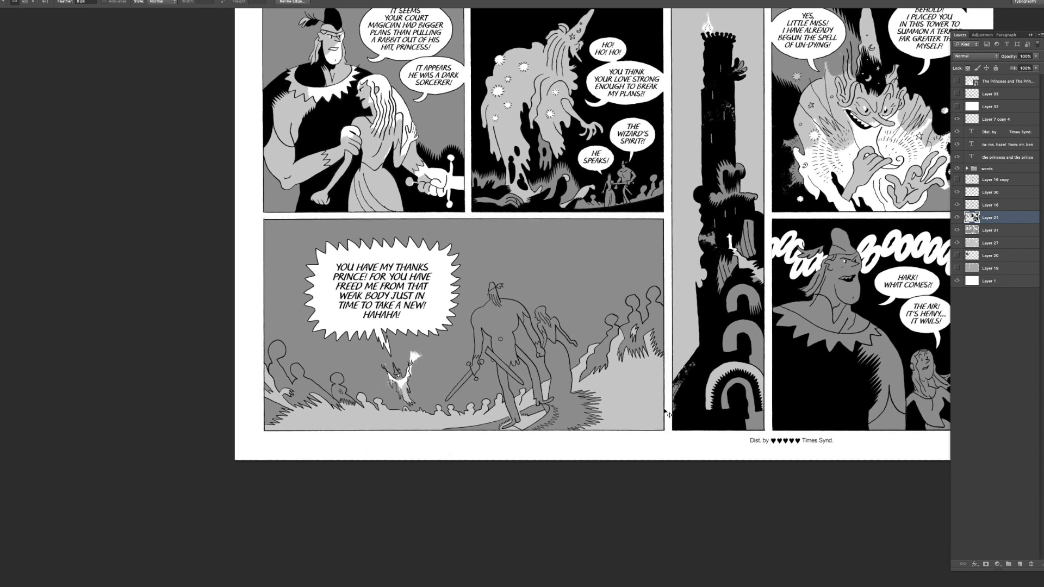
- Toggle and select Layers 31, 27 and 20 to identify which ones hold the wide lower panel's grey tones
{"action": "left_click", "coordinate": [958, 235]}
{"action": "left_click", "coordinate": [958, 243]}
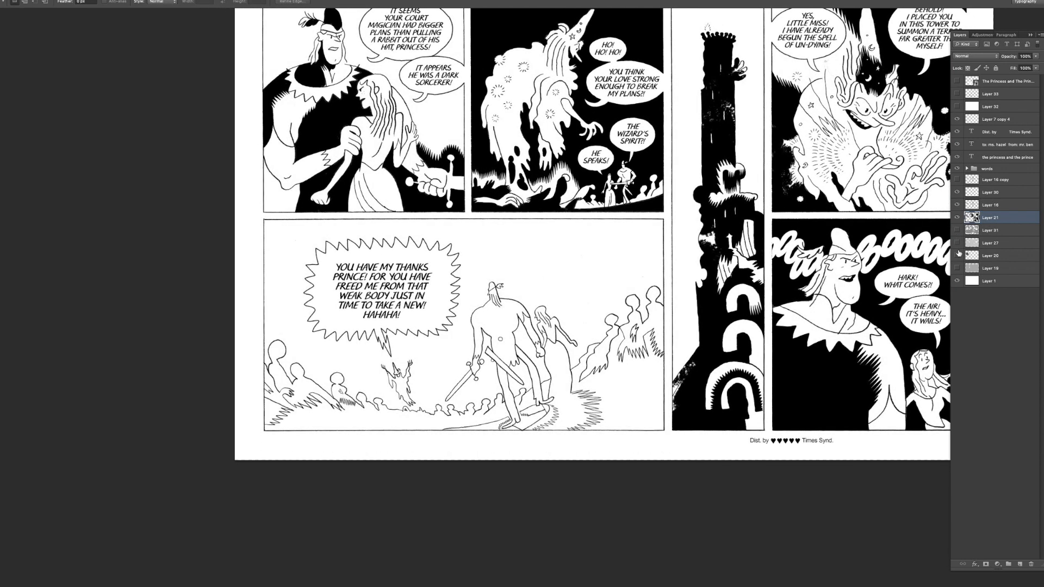
{"action": "left_click_drag", "start_coordinate": [957, 245], "coordinate": [958, 220]}
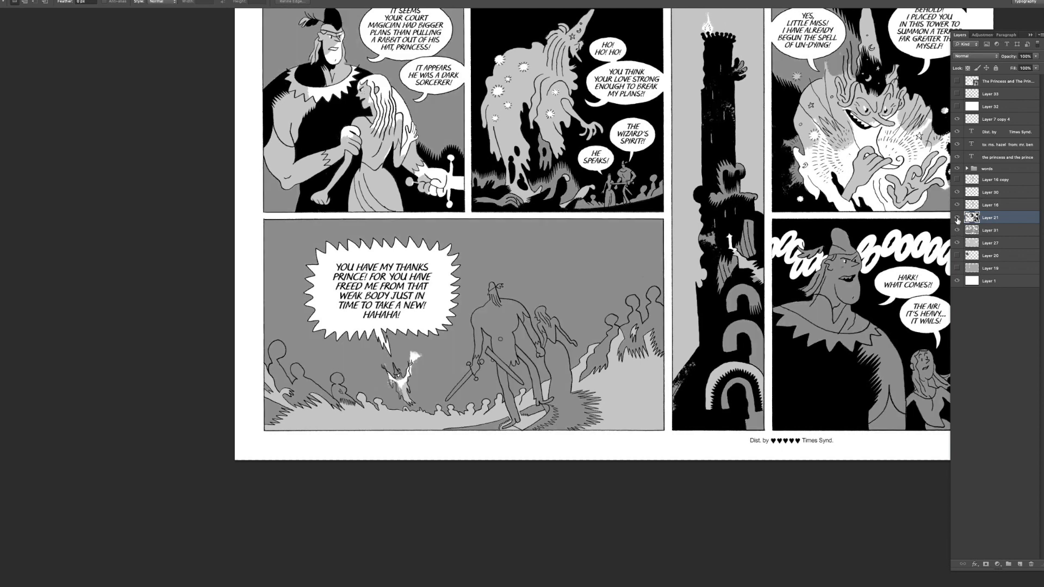
{"action": "left_click", "coordinate": [958, 256]}
{"action": "left_click", "coordinate": [959, 257]}
{"action": "left_click", "coordinate": [970, 258]}
{"action": "left_click_drag", "start_coordinate": [897, 228], "coordinate": [902, 269]}
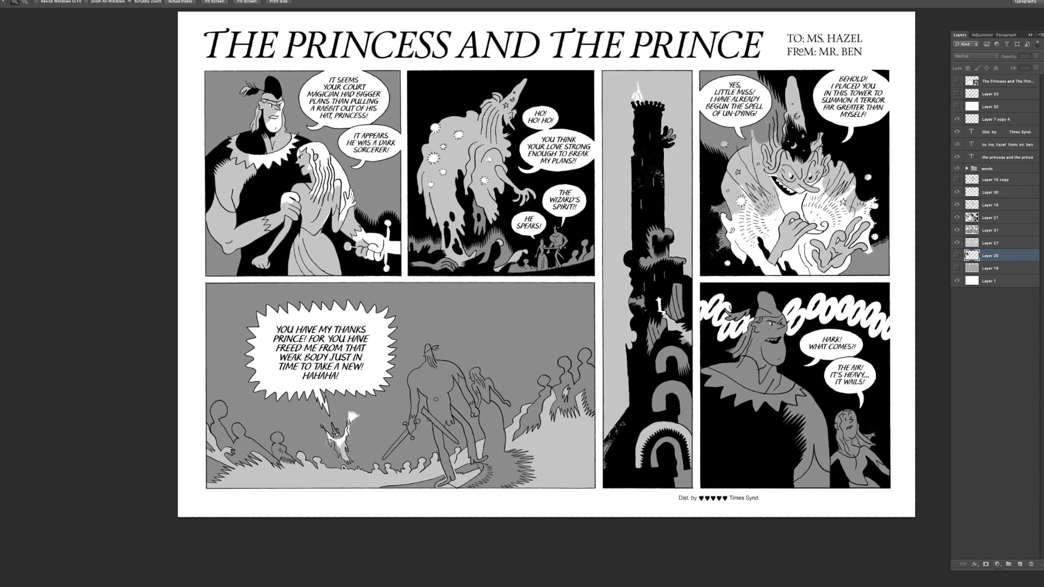
{"action": "left_click", "coordinate": [989, 245]}
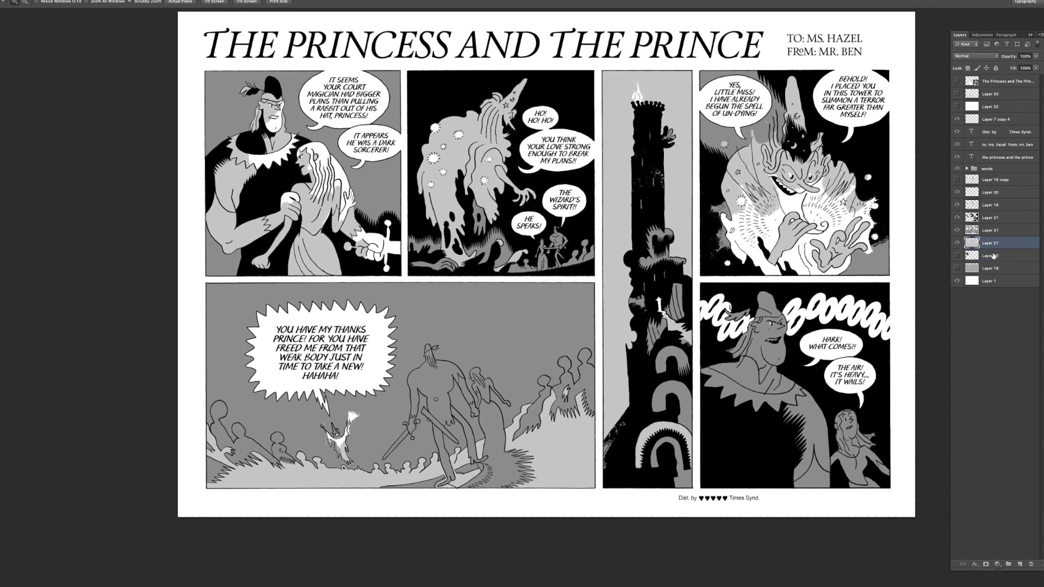
{"action": "left_click", "coordinate": [994, 256]}
{"action": "left_click", "coordinate": [958, 244]}
{"action": "left_click", "coordinate": [990, 243]}
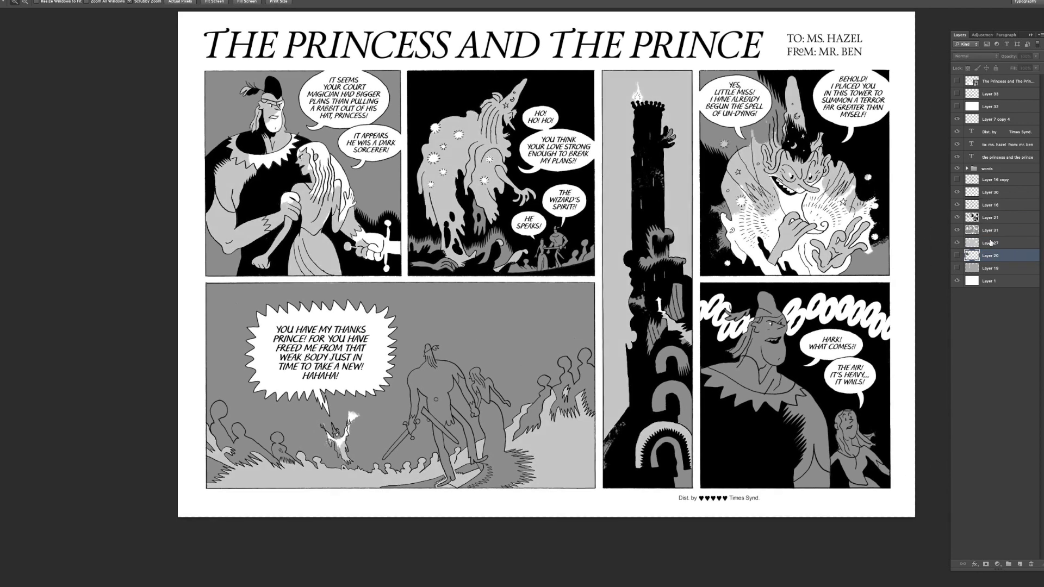
{"action": "left_click", "coordinate": [958, 244]}
- Delete the dark grey tone on Layer 31 within the wide lower panel, and select Layer 27
{"action": "key", "text": "m"}
{"action": "left_click_drag", "start_coordinate": [201, 284], "coordinate": [600, 500]}
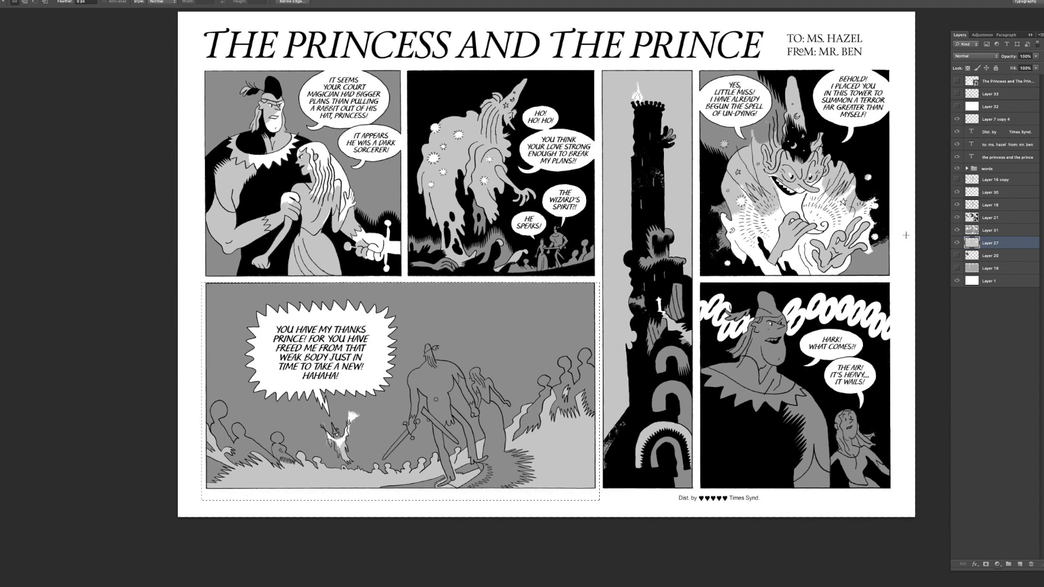
{"action": "left_click", "coordinate": [999, 230]}
{"action": "key", "text": "Delete"}
{"action": "left_click_drag", "start_coordinate": [818, 293], "coordinate": [823, 289]}
{"action": "key", "text": "ctrl+d"}
{"action": "left_click", "coordinate": [999, 244]}
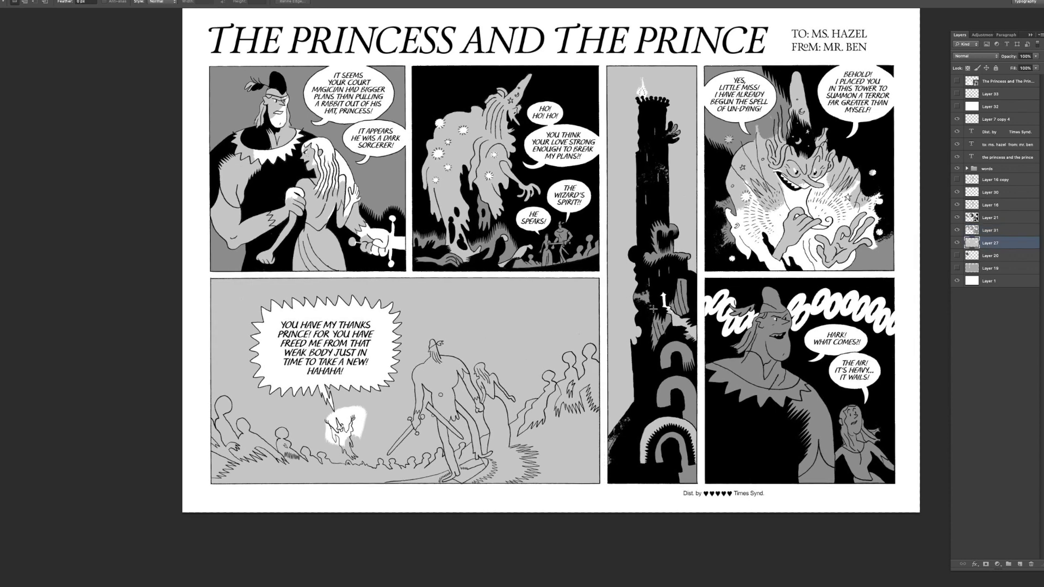
{"action": "key", "text": "w"}
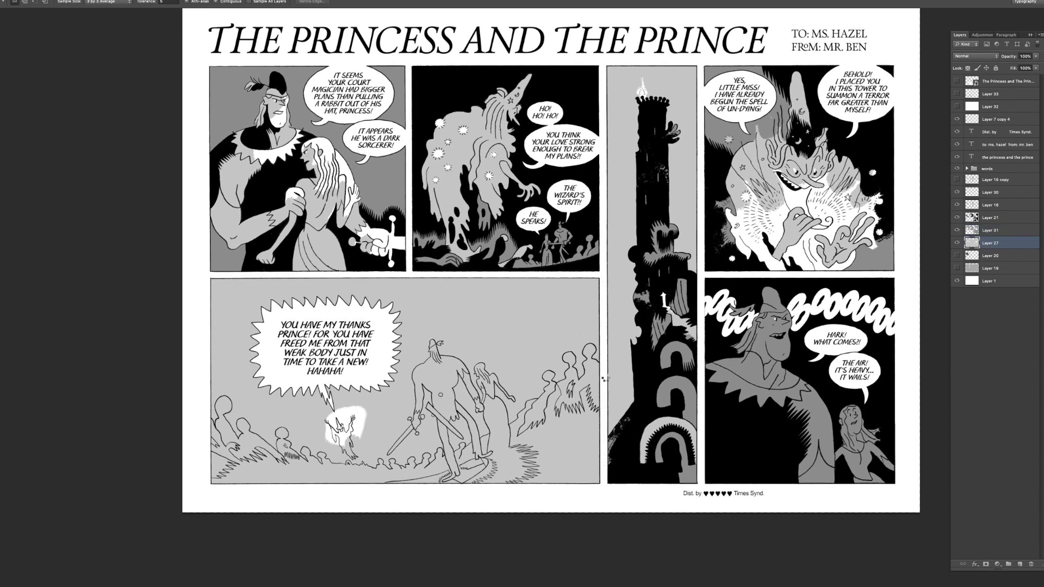
{"action": "left_click", "coordinate": [590, 344]}
{"action": "key", "text": "l"}
{"action": "right_click", "coordinate": [588, 343]}
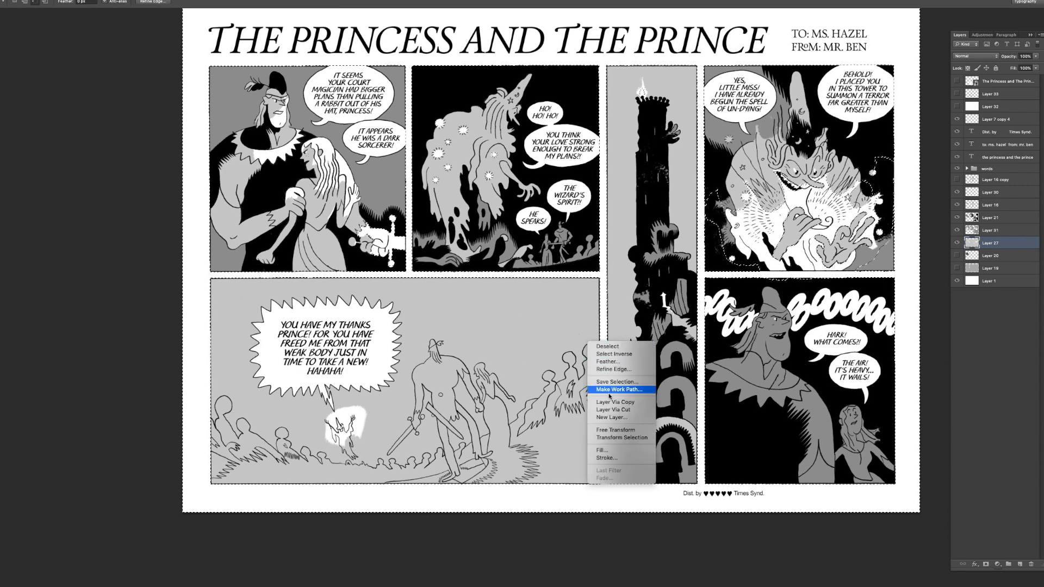
{"action": "key", "text": "Escape"}
- Paint over the white glow around the small wizard with the panel's light grey on Layer 27, using an enlarged brush
{"action": "key", "text": "b"}
{"action": "left_click", "coordinate": [568, 324], "text": "alt"}
{"action": "key", "text": "]"}
{"action": "key", "text": "]"}
{"action": "key", "text": "]"}
{"action": "key", "text": "]"}
{"action": "key", "text": "]"}
{"action": "key", "text": "]"}
{"action": "key", "text": "]"}
{"action": "key", "text": "]"}
{"action": "key", "text": "]"}
{"action": "key", "text": "]"}
{"action": "key", "text": "]"}
{"action": "key", "text": "]"}
{"action": "key", "text": "]"}
{"action": "key", "text": "]"}
{"action": "key", "text": "]"}
{"action": "key", "text": "]"}
{"action": "key", "text": "]"}
{"action": "mouse_move", "coordinate": [342, 425]}
{"action": "left_mouse_down"}
{"action": "mouse_move", "coordinate": [343, 452]}
{"action": "mouse_move", "coordinate": [359, 421]}
{"action": "left_mouse_up"}
{"action": "key", "text": "ctrl+d"}
{"action": "left_click_drag", "start_coordinate": [446, 389], "coordinate": [460, 376]}
- Hide the words group so that the wide lower panel shows without its speech balloon
{"action": "key", "text": "z"}
{"action": "left_click_drag", "start_coordinate": [557, 295], "coordinate": [567, 274]}
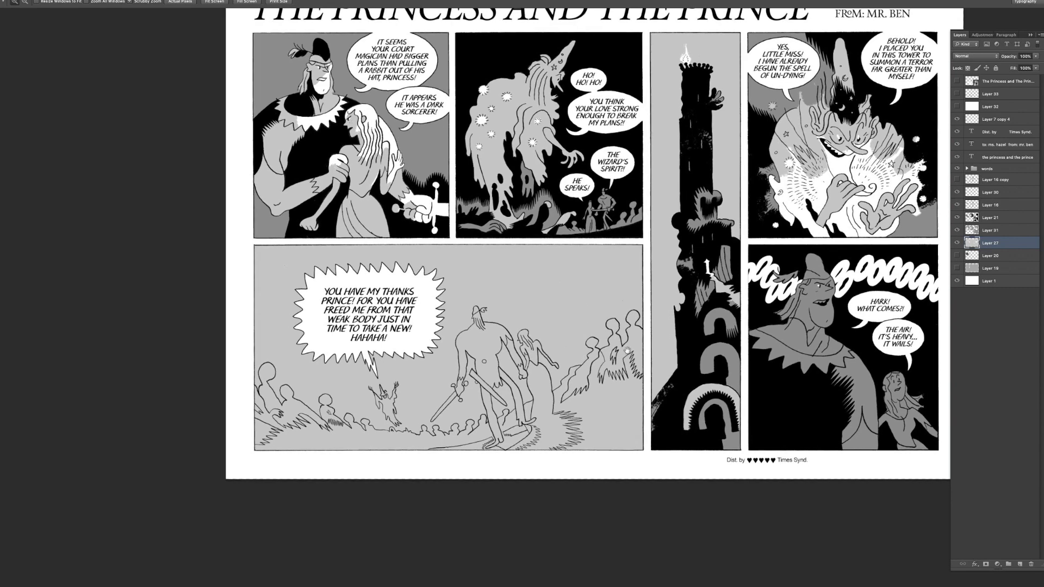
{"action": "left_click_drag", "start_coordinate": [581, 341], "coordinate": [607, 332]}
{"action": "left_click_drag", "start_coordinate": [921, 214], "coordinate": [920, 223]}
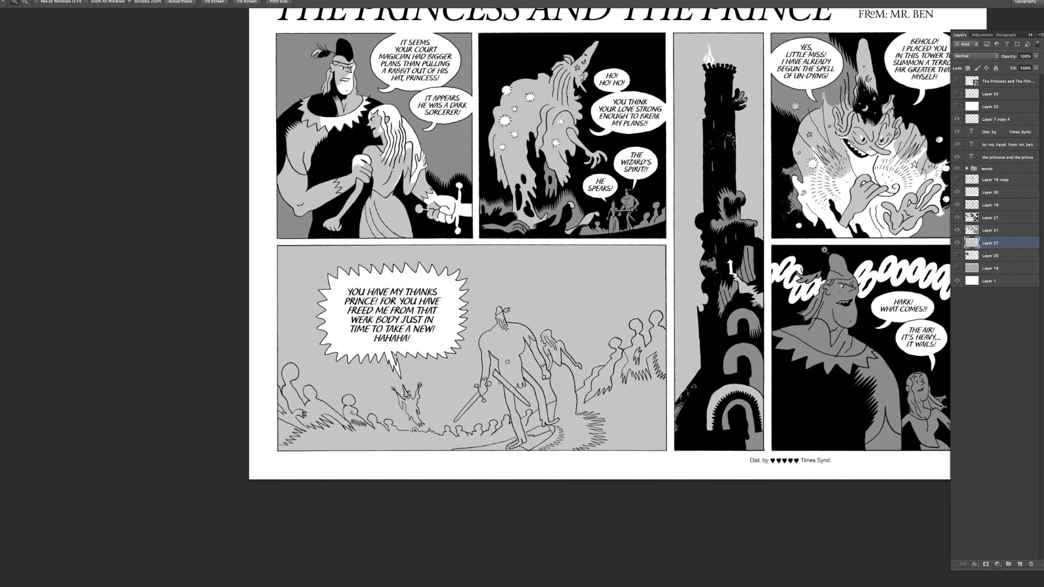
{"action": "left_click_drag", "start_coordinate": [824, 253], "coordinate": [818, 258]}
{"action": "left_click", "coordinate": [988, 169]}
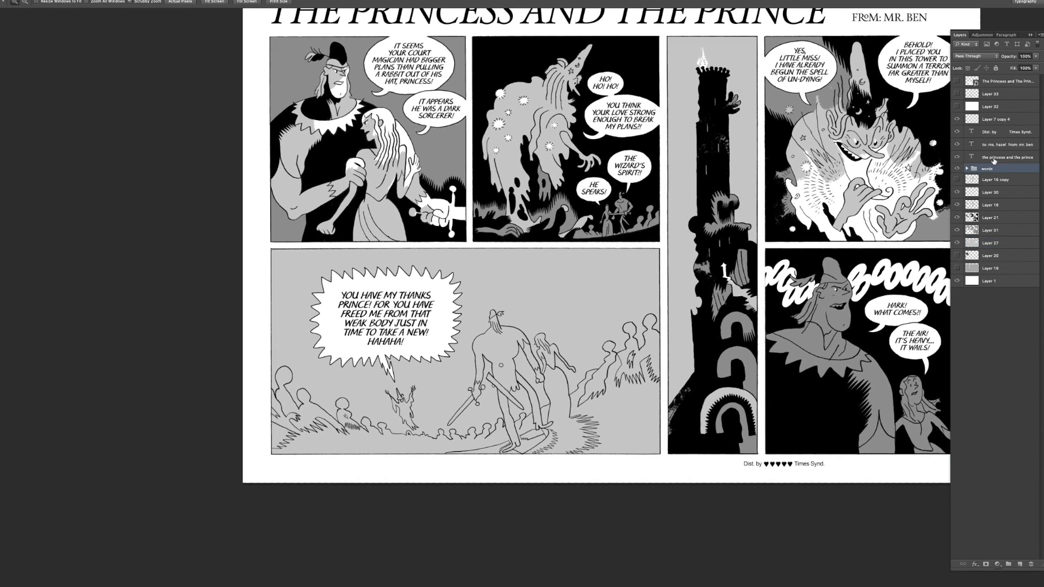
{"action": "left_click_drag", "start_coordinate": [576, 408], "coordinate": [634, 351]}
{"action": "left_click_drag", "start_coordinate": [687, 306], "coordinate": [788, 255]}
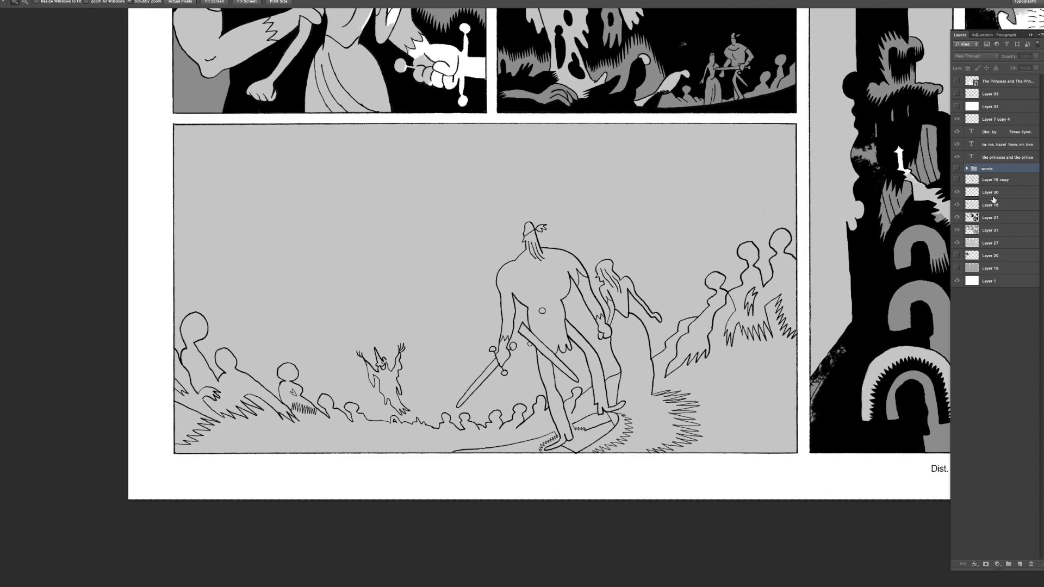
- Select the layer holding the wide lower panel's line art, toggling its visibility to check it
{"action": "left_click", "coordinate": [991, 204]}
{"action": "left_click", "coordinate": [957, 204]}
{"action": "left_click", "coordinate": [957, 205]}
{"action": "key", "text": "e"}
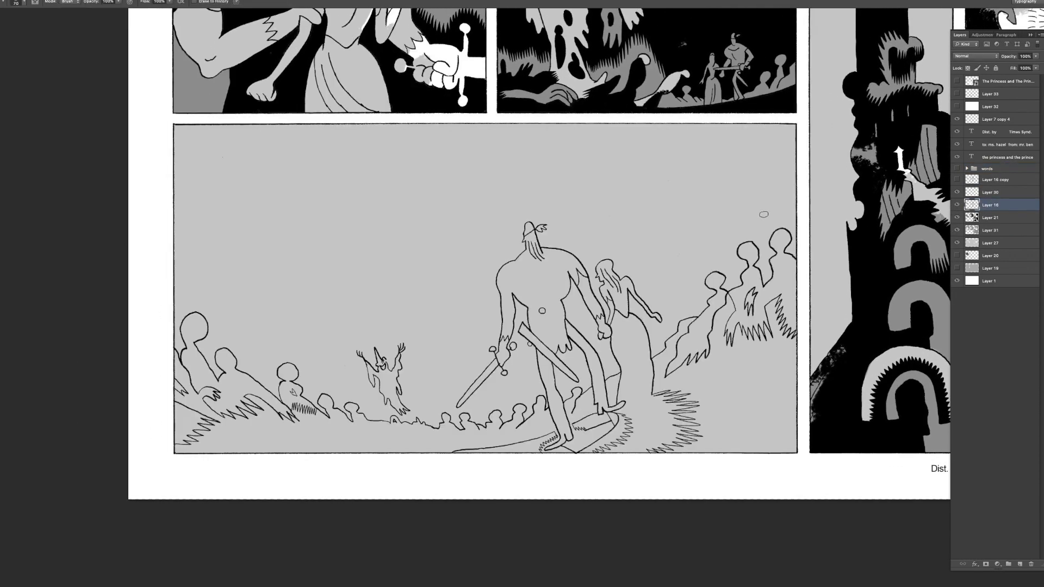
{"action": "scroll", "coordinate": [760, 217], "scroll_direction": "down", "scroll_amount": 2}
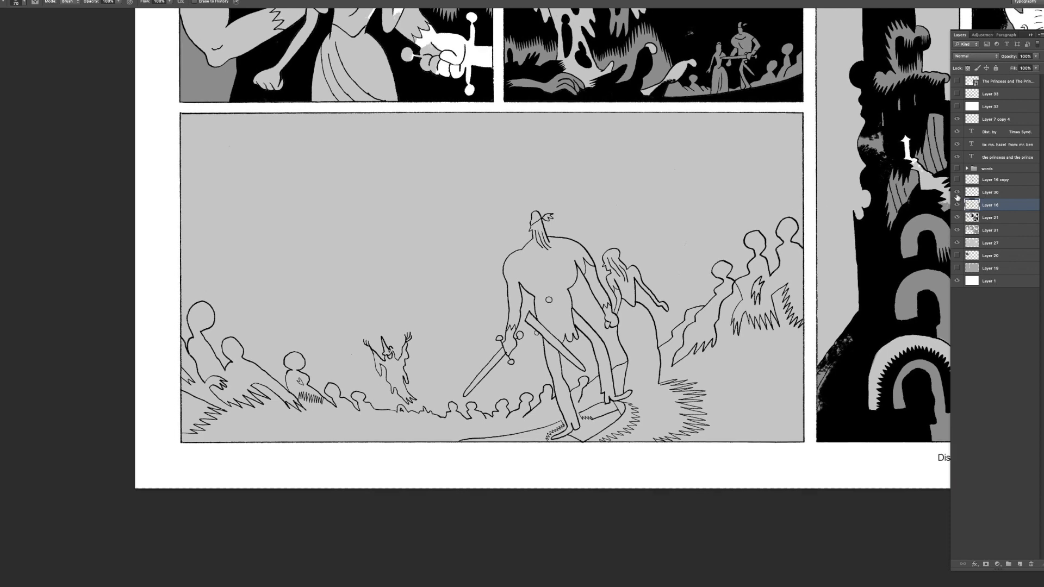
{"action": "key", "text": "z"}
{"action": "key", "text": "ctrl+minus"}
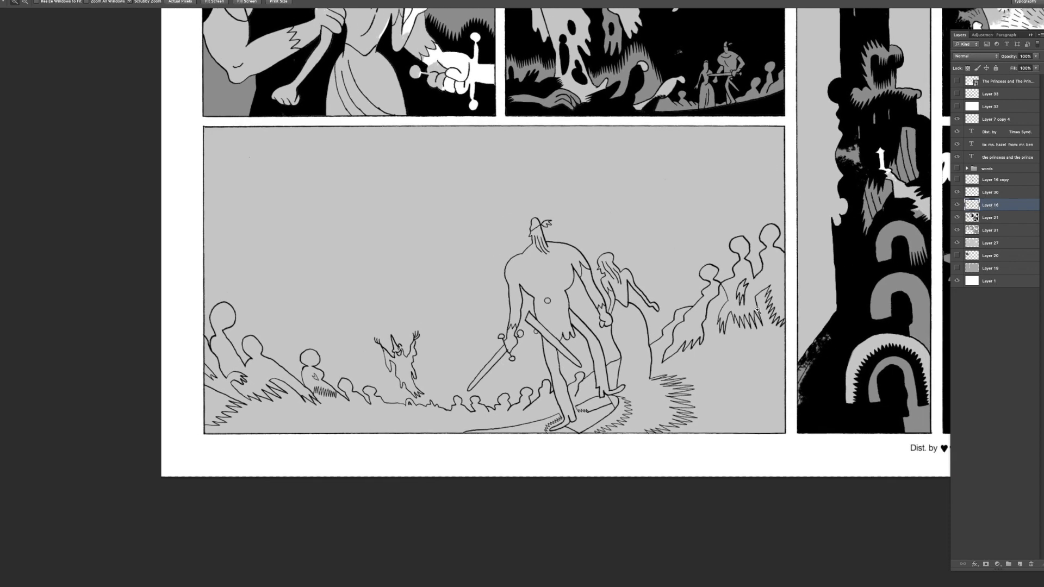
- Lasso a large loop around the figures in the wide lower panel, keeping the panel border outside the selection
{"action": "left_click", "coordinate": [764, 306]}
{"action": "left_click", "coordinate": [764, 306]}
{"action": "key", "text": "l"}
{"action": "mouse_move", "coordinate": [768, 373]}
{"action": "left_mouse_down"}
{"action": "mouse_move", "coordinate": [795, 310]}
{"action": "mouse_move", "coordinate": [788, 242]}
{"action": "mouse_move", "coordinate": [667, 169]}
{"action": "mouse_move", "coordinate": [418, 163]}
{"action": "mouse_move", "coordinate": [200, 199]}
{"action": "mouse_move", "coordinate": [123, 284]}
{"action": "mouse_move", "coordinate": [118, 347]}
{"action": "mouse_move", "coordinate": [162, 433]}
{"action": "mouse_move", "coordinate": [268, 445]}
{"action": "mouse_move", "coordinate": [497, 441]}
{"action": "mouse_move", "coordinate": [625, 426]}
{"action": "mouse_move", "coordinate": [733, 374]}
{"action": "mouse_move", "coordinate": [767, 372]}
{"action": "left_mouse_up"}
{"action": "key", "text": "z"}
{"action": "left_click", "coordinate": [732, 363]}
{"action": "key", "text": "l"}
{"action": "mouse_move", "coordinate": [692, 316]}
{"action": "left_mouse_down"}
{"action": "mouse_move", "coordinate": [712, 308]}
{"action": "mouse_move", "coordinate": [724, 280]}
{"action": "mouse_move", "coordinate": [703, 241]}
{"action": "mouse_move", "coordinate": [663, 274]}
{"action": "mouse_move", "coordinate": [662, 263]}
{"action": "mouse_move", "coordinate": [642, 346]}
{"action": "mouse_move", "coordinate": [614, 376]}
{"action": "mouse_move", "coordinate": [645, 365]}
{"action": "mouse_move", "coordinate": [624, 251]}
{"action": "left_mouse_up"}
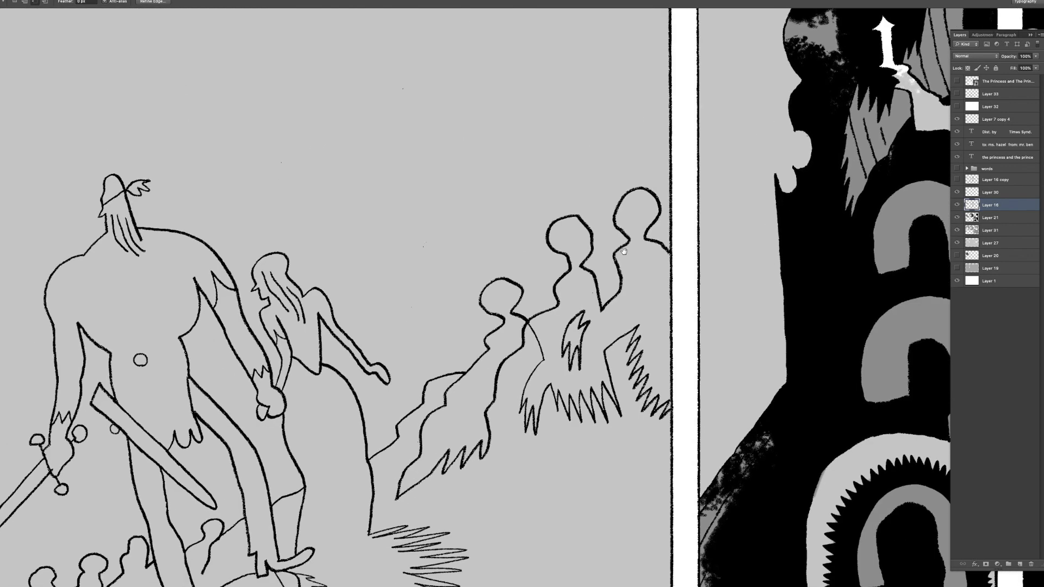
{"action": "scroll", "coordinate": [624, 251], "scroll_direction": "left", "scroll_amount": 15}
{"action": "scroll", "coordinate": [623, 251], "scroll_direction": "down", "scroll_amount": 5}
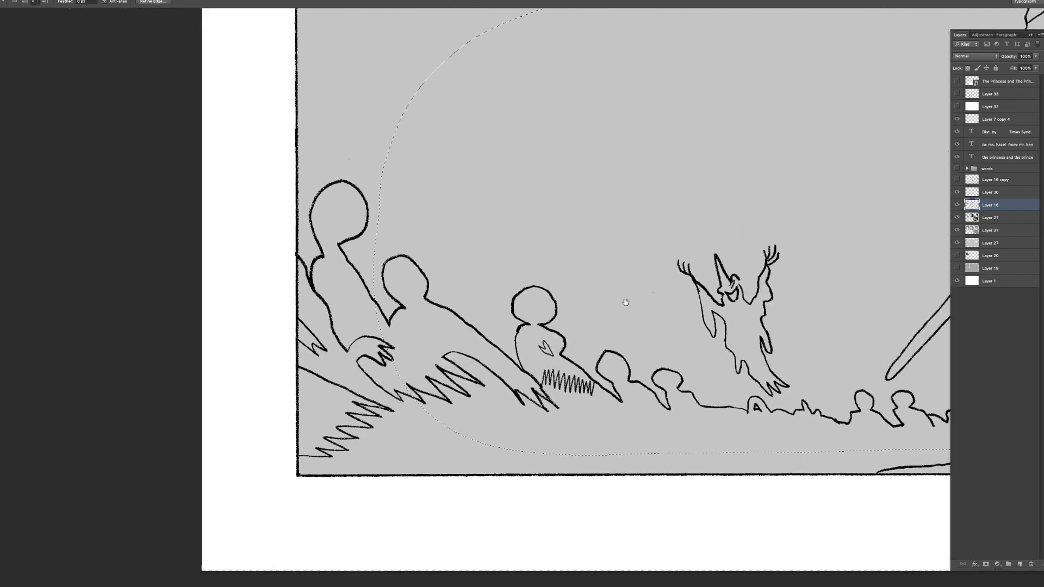
- Extend the lasso selection around the left-hand crowd and grass, following the inside of the panel's left border
{"action": "left_click_drag", "start_coordinate": [626, 302], "coordinate": [632, 309]}
{"action": "left_click", "coordinate": [434, 353], "text": "super"}
{"action": "left_click_drag", "start_coordinate": [435, 345], "coordinate": [484, 303]}
{"action": "mouse_move", "coordinate": [501, 185]}
{"action": "left_mouse_down"}
{"action": "mouse_move", "coordinate": [451, 421]}
{"action": "mouse_move", "coordinate": [384, 466]}
{"action": "mouse_move", "coordinate": [359, 370]}
{"action": "left_mouse_up"}
{"action": "mouse_move", "coordinate": [379, 420]}
{"action": "left_mouse_down"}
{"action": "mouse_move", "coordinate": [359, 454]}
{"action": "mouse_move", "coordinate": [334, 464]}
{"action": "mouse_move", "coordinate": [313, 456]}
{"action": "mouse_move", "coordinate": [319, 420]}
{"action": "left_mouse_up"}
{"action": "left_click_drag", "start_coordinate": [381, 326], "coordinate": [438, 341]}
{"action": "mouse_move", "coordinate": [488, 225]}
{"action": "left_mouse_down"}
{"action": "mouse_move", "coordinate": [530, 316]}
{"action": "mouse_move", "coordinate": [375, 377]}
{"action": "mouse_move", "coordinate": [370, 347]}
{"action": "mouse_move", "coordinate": [419, 230]}
{"action": "left_mouse_up"}
{"action": "left_click_drag", "start_coordinate": [405, 238], "coordinate": [398, 269]}
{"action": "mouse_move", "coordinate": [398, 269]}
{"action": "left_mouse_down"}
{"action": "mouse_move", "coordinate": [393, 390]}
{"action": "mouse_move", "coordinate": [367, 358]}
{"action": "mouse_move", "coordinate": [365, 276]}
{"action": "left_mouse_up"}
{"action": "left_click_drag", "start_coordinate": [421, 172], "coordinate": [432, 241]}
{"action": "mouse_move", "coordinate": [442, 383]}
{"action": "left_mouse_down"}
{"action": "mouse_move", "coordinate": [380, 334]}
{"action": "mouse_move", "coordinate": [392, 183]}
{"action": "mouse_move", "coordinate": [476, 170]}
{"action": "left_mouse_up"}
{"action": "left_click_drag", "start_coordinate": [502, 240], "coordinate": [435, 266]}
{"action": "left_click_drag", "start_coordinate": [483, 278], "coordinate": [456, 280]}
{"action": "scroll", "coordinate": [456, 279], "scroll_direction": "down", "scroll_amount": 3}
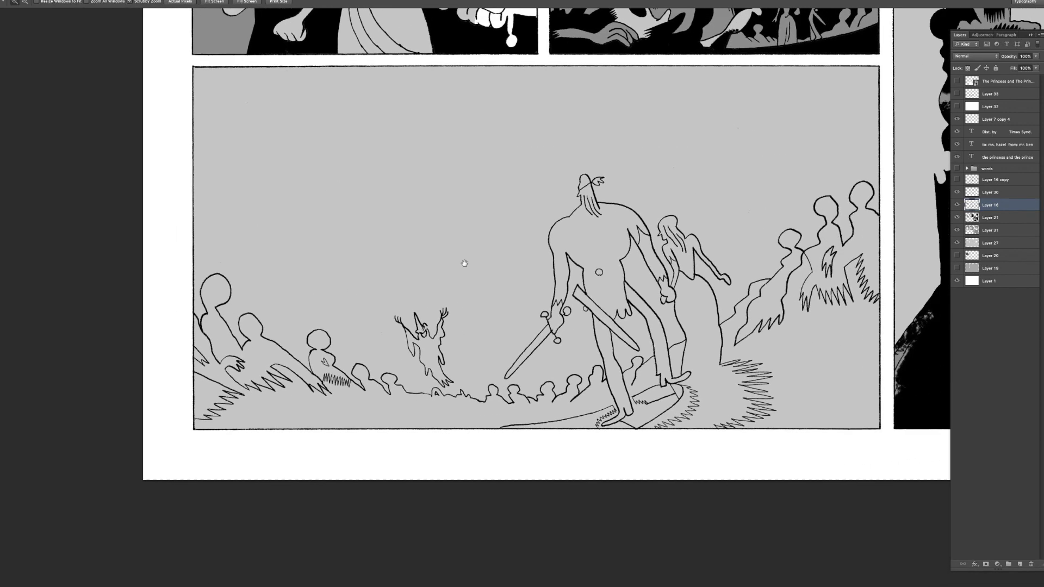
- Add the jagged grass behind the princess to the lasso selection, keeping just inside the panel's bottom border
{"action": "scroll", "coordinate": [597, 359], "scroll_direction": "up", "scroll_amount": 2}
{"action": "scroll", "coordinate": [597, 359], "scroll_direction": "up", "scroll_amount": 3}
{"action": "left_click_drag", "start_coordinate": [597, 359], "coordinate": [500, 310]}
{"action": "left_click_drag", "start_coordinate": [577, 333], "coordinate": [545, 312]}
{"action": "scroll", "coordinate": [549, 316], "scroll_direction": "up", "scroll_amount": 1}
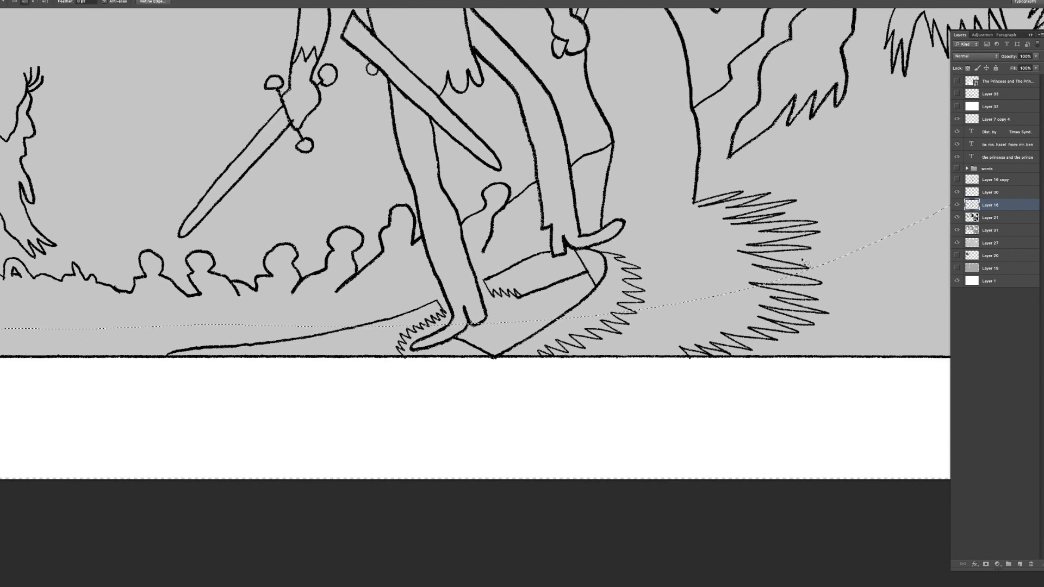
{"action": "mouse_move", "coordinate": [796, 349]}
{"action": "left_mouse_down"}
{"action": "mouse_move", "coordinate": [636, 338]}
{"action": "mouse_move", "coordinate": [612, 313]}
{"action": "left_mouse_up"}
{"action": "left_click_drag", "start_coordinate": [618, 320], "coordinate": [597, 318]}
{"action": "scroll", "coordinate": [652, 321], "scroll_direction": "up", "scroll_amount": 2}
{"action": "left_click_drag", "start_coordinate": [702, 326], "coordinate": [685, 271]}
{"action": "left_click_drag", "start_coordinate": [743, 294], "coordinate": [752, 289]}
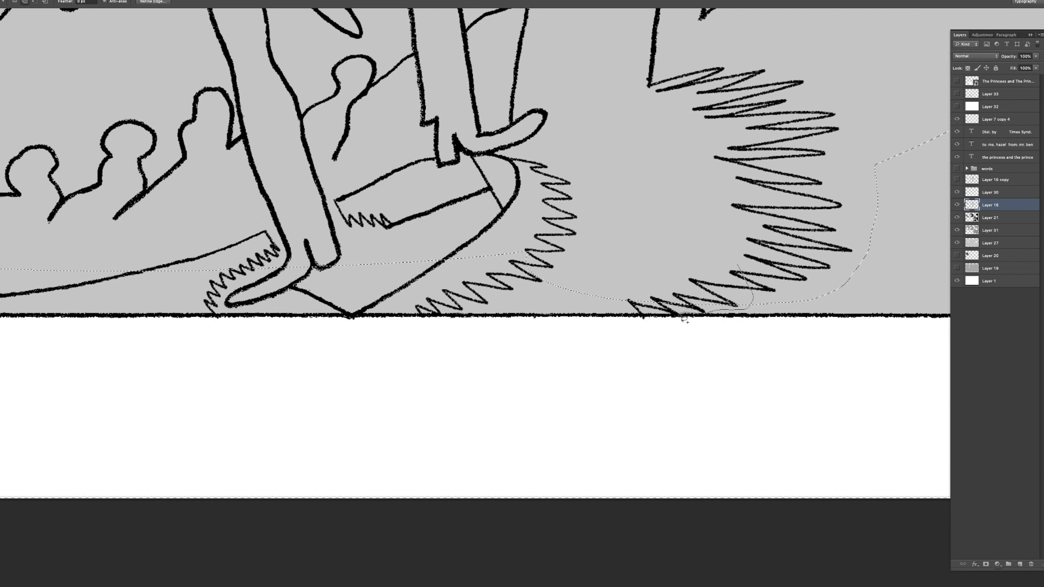
{"action": "left_click_drag", "start_coordinate": [628, 316], "coordinate": [603, 258]}
- Add the rock's edge and the jagged grass beside it to the selection, just inside the bottom border
{"action": "mouse_move", "coordinate": [562, 276]}
{"action": "left_mouse_down"}
{"action": "mouse_move", "coordinate": [704, 277]}
{"action": "mouse_move", "coordinate": [691, 276]}
{"action": "mouse_move", "coordinate": [739, 264]}
{"action": "left_mouse_up"}
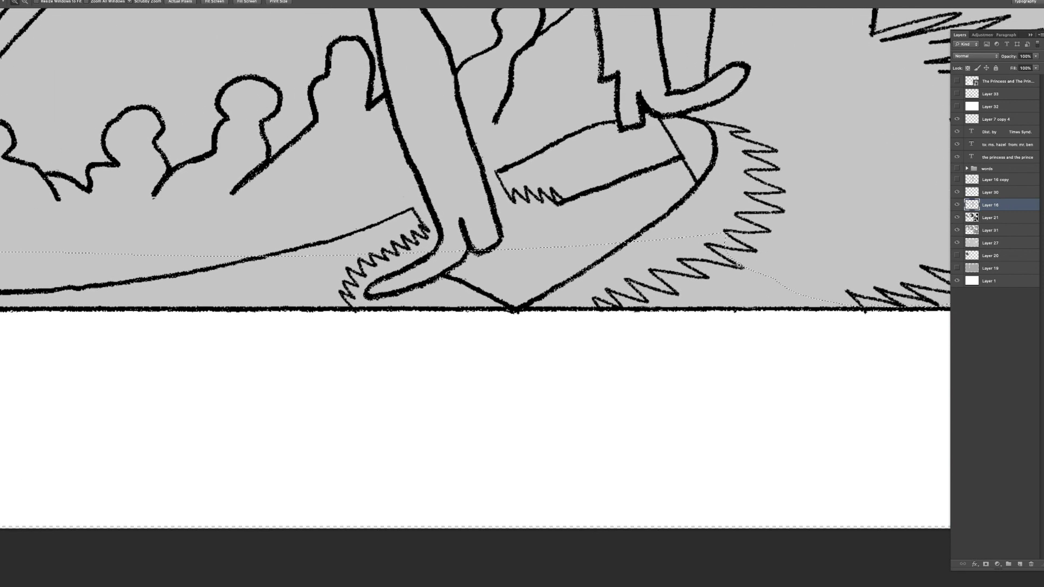
{"action": "mouse_move", "coordinate": [782, 236]}
{"action": "left_mouse_down"}
{"action": "mouse_move", "coordinate": [755, 282]}
{"action": "mouse_move", "coordinate": [657, 310]}
{"action": "left_mouse_up"}
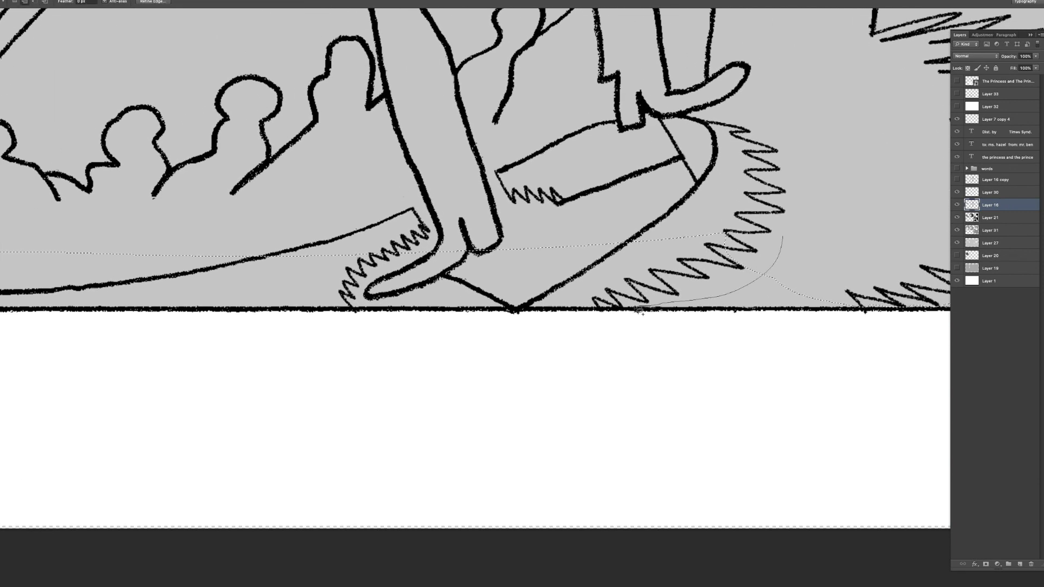
{"action": "mouse_move", "coordinate": [598, 312]}
{"action": "left_mouse_down"}
{"action": "mouse_move", "coordinate": [552, 261]}
{"action": "mouse_move", "coordinate": [720, 268]}
{"action": "left_mouse_up"}
{"action": "mouse_move", "coordinate": [830, 200]}
{"action": "left_mouse_down"}
{"action": "mouse_move", "coordinate": [917, 249]}
{"action": "mouse_move", "coordinate": [827, 303]}
{"action": "mouse_move", "coordinate": [707, 288]}
{"action": "left_mouse_up"}
{"action": "left_click_drag", "start_coordinate": [810, 242], "coordinate": [719, 308]}
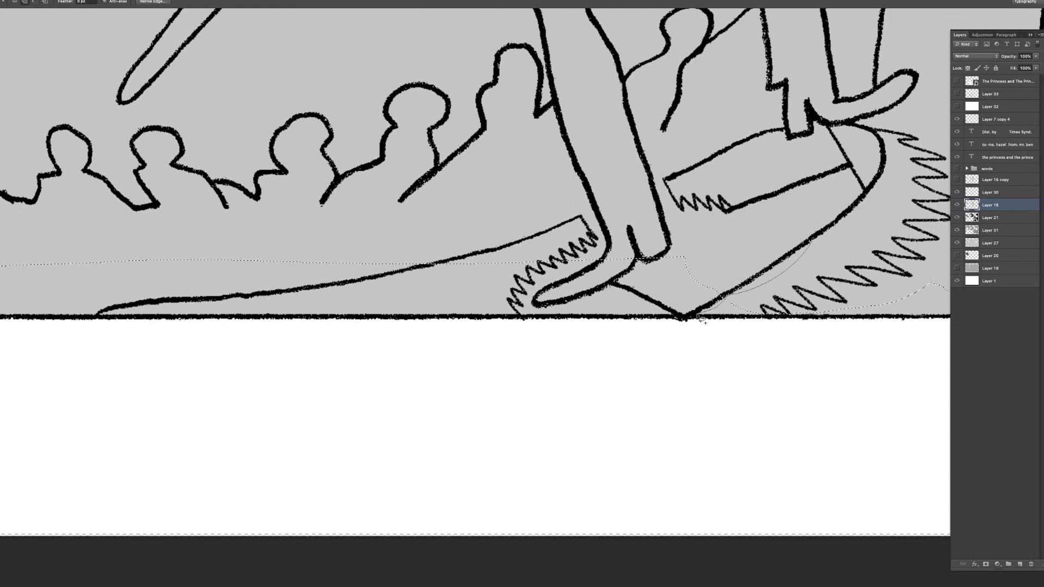
- Add the rock's base and the curved ground line beside the prince's foot to the selection, just inside the bottom border
{"action": "mouse_move", "coordinate": [673, 320]}
{"action": "left_mouse_down"}
{"action": "mouse_move", "coordinate": [749, 255]}
{"action": "mouse_move", "coordinate": [655, 333]}
{"action": "mouse_move", "coordinate": [569, 285]}
{"action": "mouse_move", "coordinate": [679, 297]}
{"action": "left_mouse_up"}
{"action": "left_click_drag", "start_coordinate": [742, 288], "coordinate": [729, 331]}
{"action": "left_click_drag", "start_coordinate": [656, 343], "coordinate": [799, 318]}
{"action": "mouse_move", "coordinate": [820, 240]}
{"action": "left_mouse_down"}
{"action": "mouse_move", "coordinate": [744, 300]}
{"action": "mouse_move", "coordinate": [535, 322]}
{"action": "left_mouse_up"}
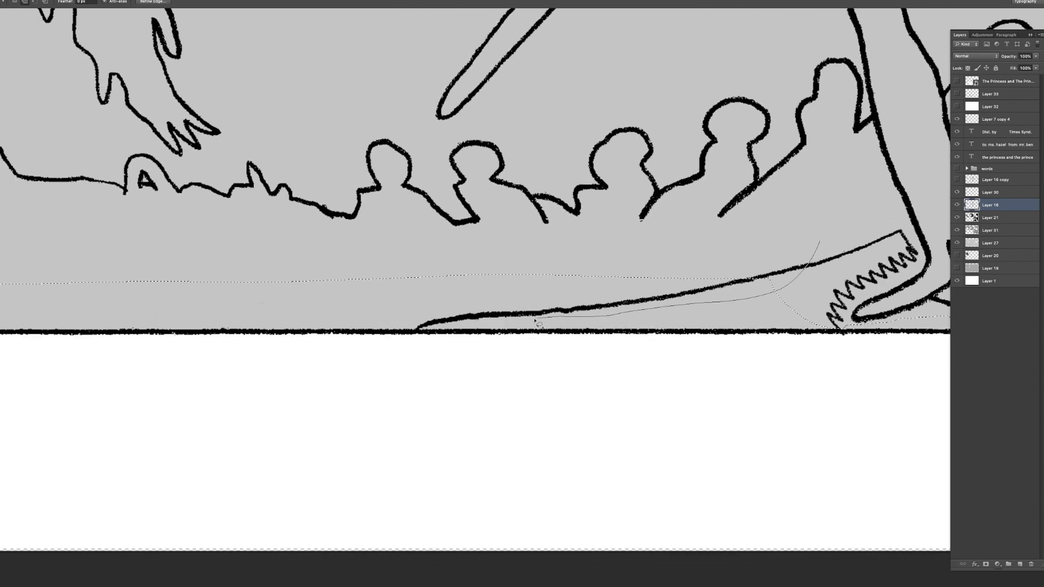
{"action": "left_click_drag", "start_coordinate": [408, 332], "coordinate": [449, 288]}
{"action": "mouse_move", "coordinate": [473, 251]}
{"action": "left_mouse_down"}
{"action": "mouse_move", "coordinate": [524, 269]}
{"action": "mouse_move", "coordinate": [592, 273]}
{"action": "mouse_move", "coordinate": [480, 274]}
{"action": "left_mouse_up"}
{"action": "left_click_drag", "start_coordinate": [699, 312], "coordinate": [705, 312]}
{"action": "mouse_move", "coordinate": [729, 310]}
{"action": "left_mouse_down"}
{"action": "mouse_move", "coordinate": [644, 308]}
{"action": "mouse_move", "coordinate": [692, 310]}
{"action": "left_mouse_up"}
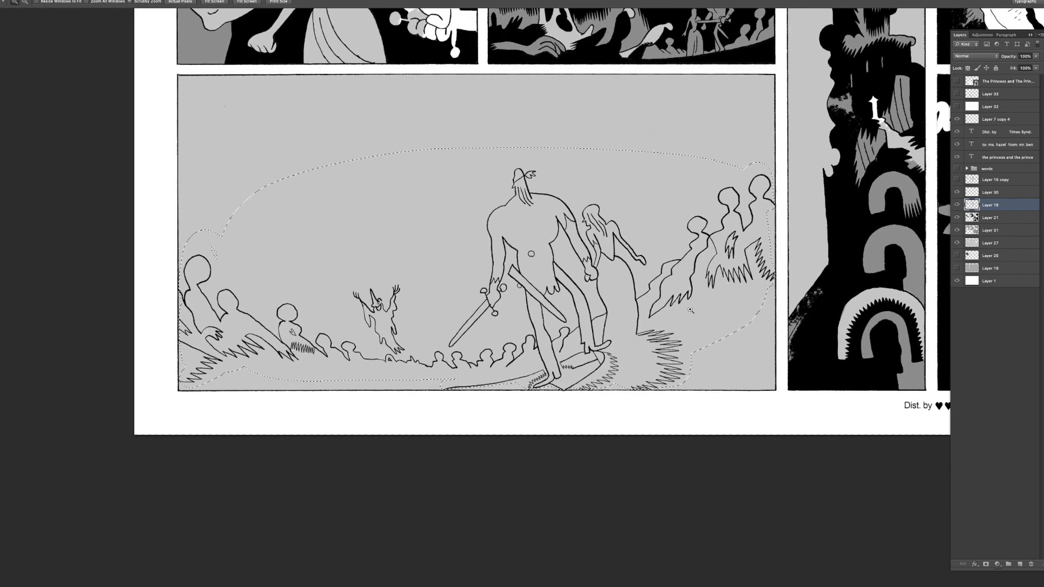
{"action": "scroll", "coordinate": [692, 309], "scroll_direction": "right", "scroll_amount": 1}
{"action": "scroll", "coordinate": [796, 280], "scroll_direction": "up", "scroll_amount": 2}
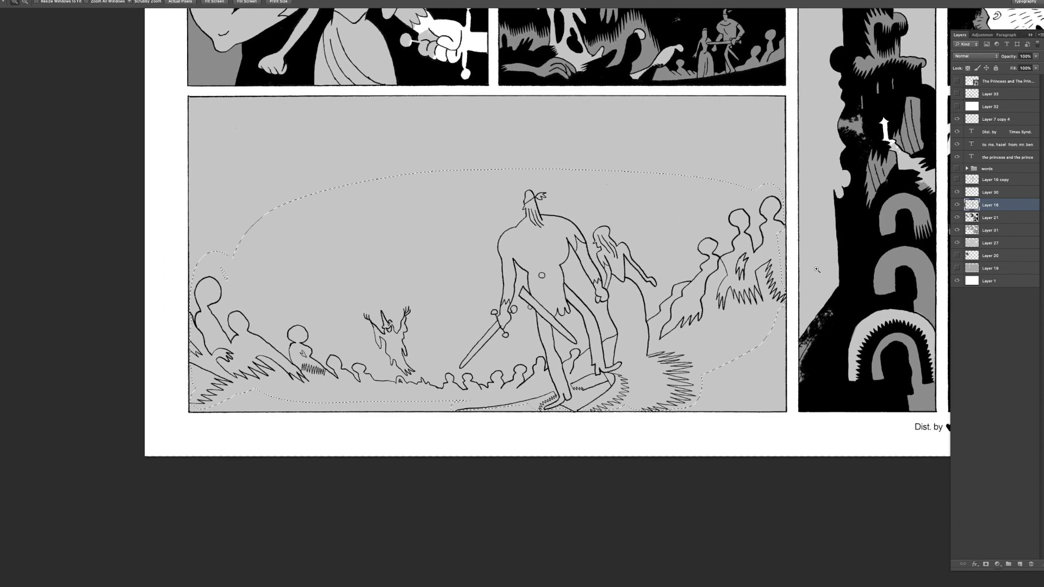
- Refine the selection near the right-hand crowd, cut the selected figure line art onto its own layer, and check the separation
{"action": "key", "text": "l"}
{"action": "left_click_drag", "start_coordinate": [759, 262], "coordinate": [783, 205]}
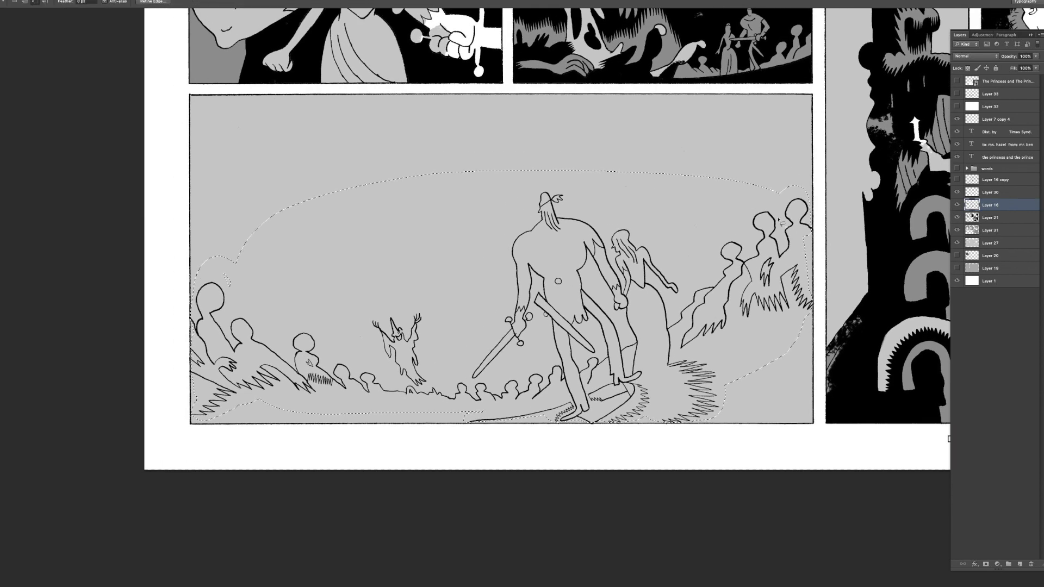
{"action": "key", "text": "z"}
{"action": "mouse_move", "coordinate": [170, 368]}
{"action": "left_mouse_down"}
{"action": "mouse_move", "coordinate": [282, 341]}
{"action": "mouse_move", "coordinate": [236, 357]}
{"action": "left_mouse_up"}
{"action": "left_click_drag", "start_coordinate": [428, 314], "coordinate": [261, 343]}
{"action": "left_click_drag", "start_coordinate": [261, 343], "coordinate": [256, 344]}
{"action": "key", "text": "l"}
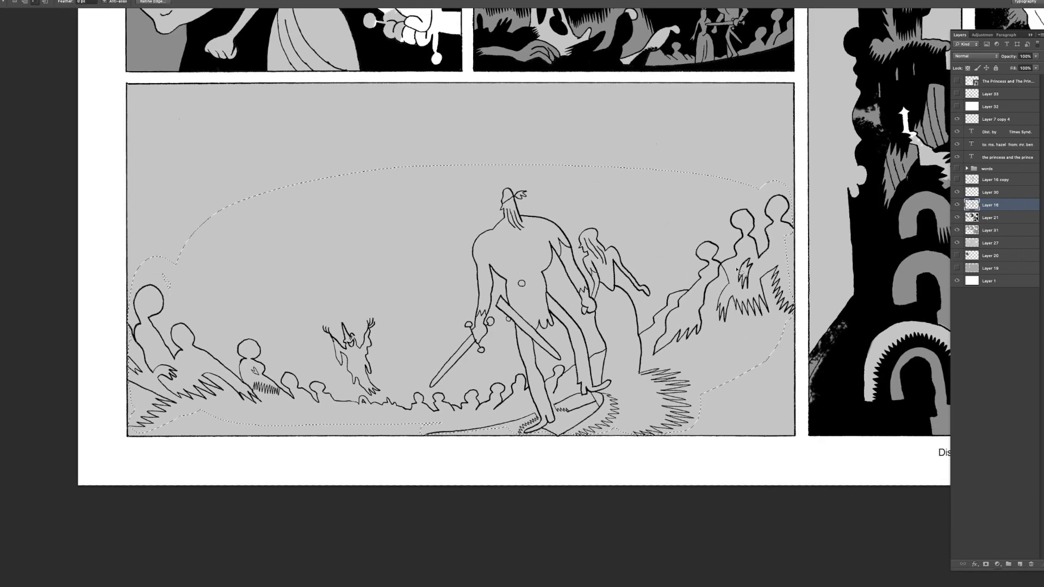
{"action": "right_click", "coordinate": [736, 269]}
{"action": "left_click", "coordinate": [770, 333]}
{"action": "key", "text": "z"}
{"action": "left_click_drag", "start_coordinate": [689, 352], "coordinate": [667, 353]}
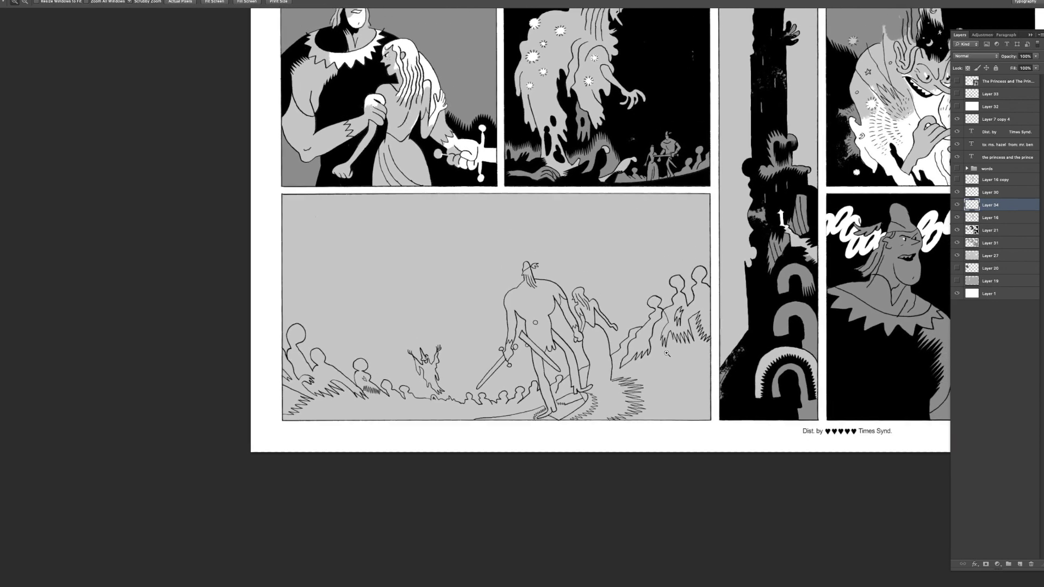
{"action": "left_click", "coordinate": [957, 205]}
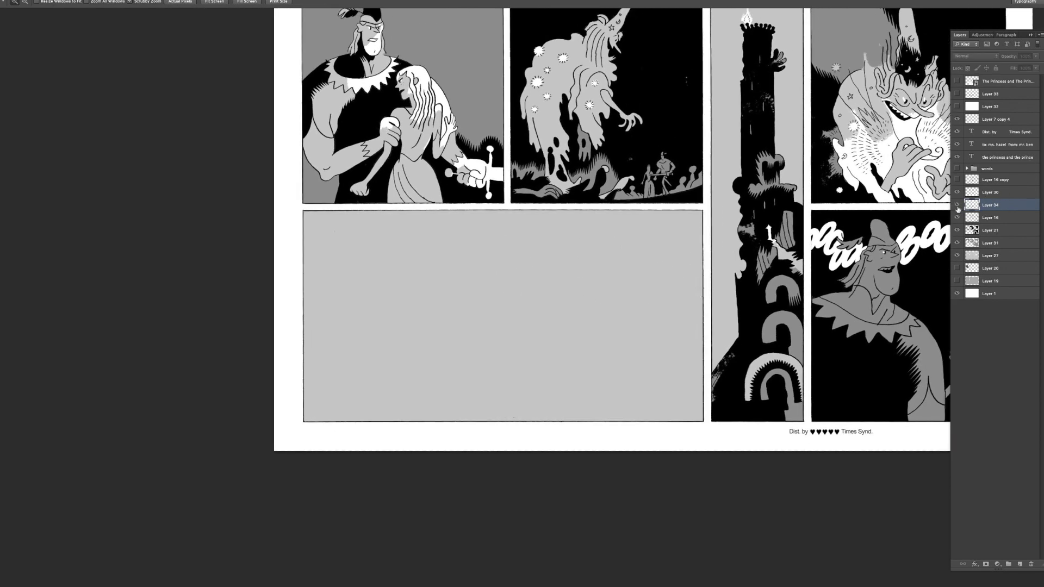
{"action": "left_click", "coordinate": [957, 205]}
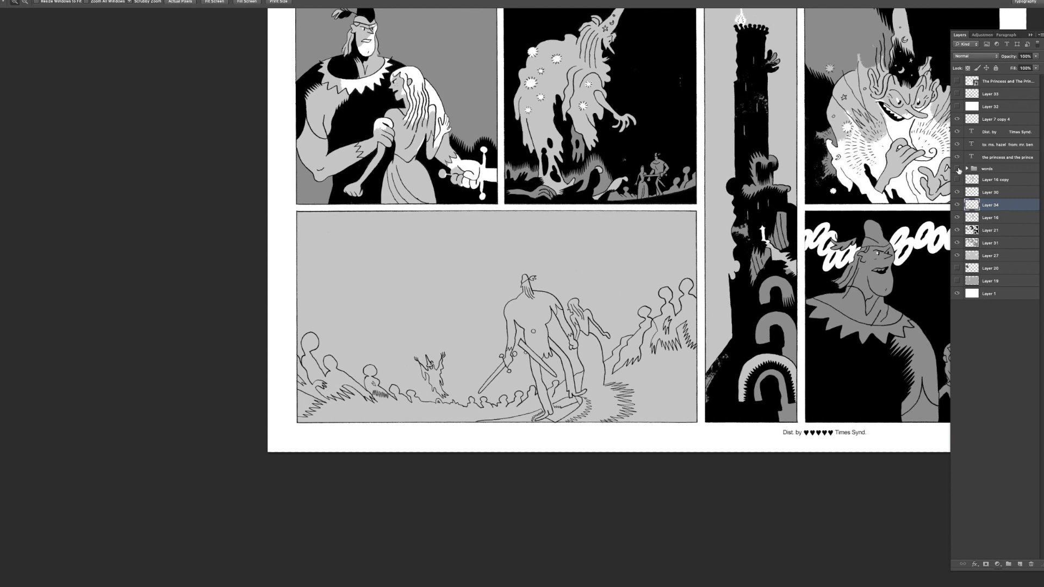
- With the lettering shown, enlarge the cut figure line art to about 104%, rotate it about 2.8° clockwise, and nudge it into place
{"action": "left_click", "coordinate": [958, 169]}
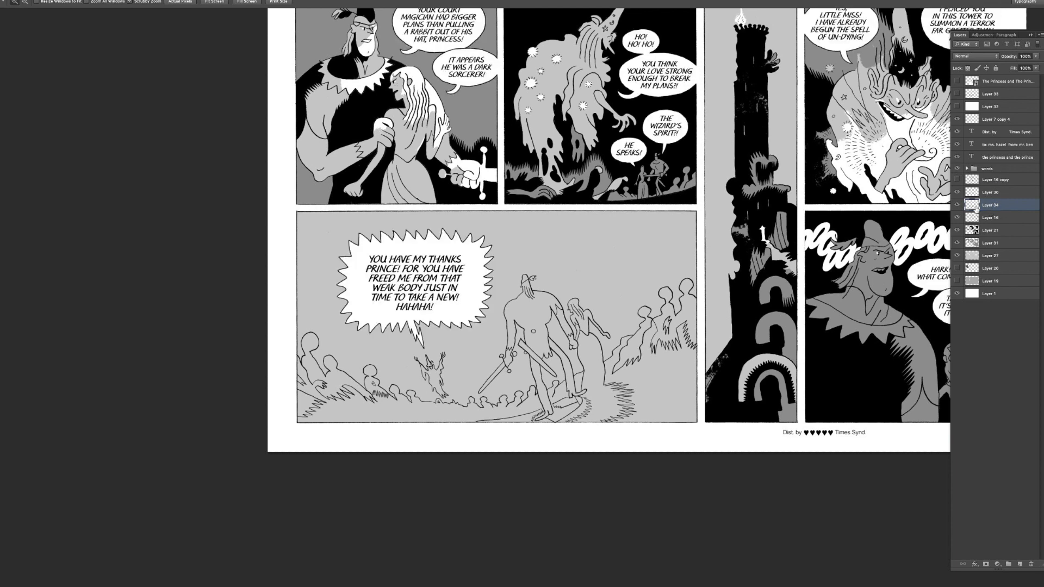
{"action": "key", "text": "ctrl+t"}
{"action": "left_click_drag", "start_coordinate": [802, 259], "coordinate": [795, 250]}
{"action": "left_click_drag", "start_coordinate": [294, 411], "coordinate": [285, 414]}
{"action": "left_click_drag", "start_coordinate": [699, 281], "coordinate": [706, 277]}
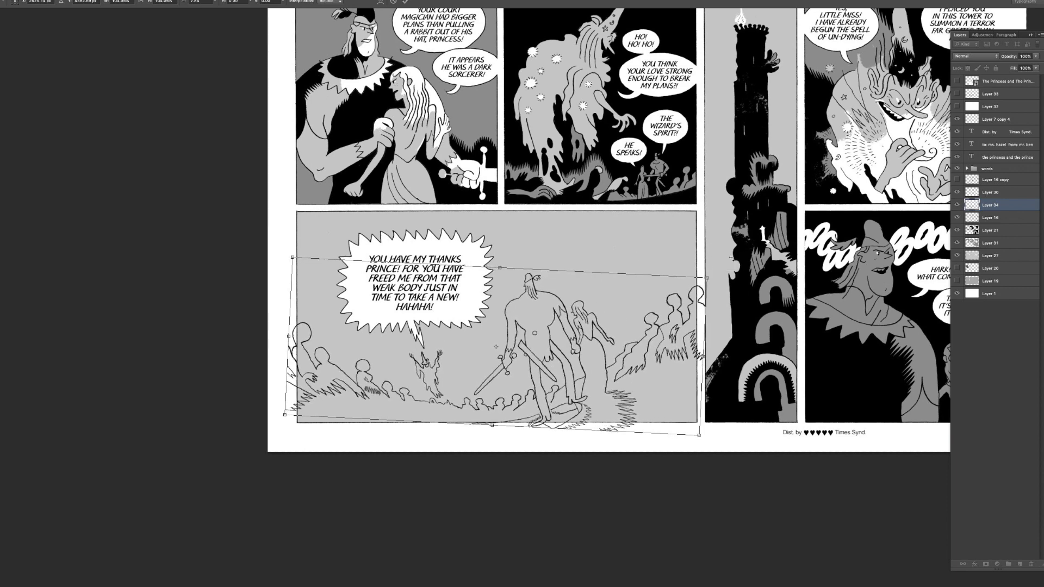
{"action": "left_click_drag", "start_coordinate": [665, 328], "coordinate": [662, 307]}
{"action": "key", "text": "Right"}
{"action": "key", "text": "Right"}
{"action": "key", "text": "Right"}
{"action": "key", "text": "Right"}
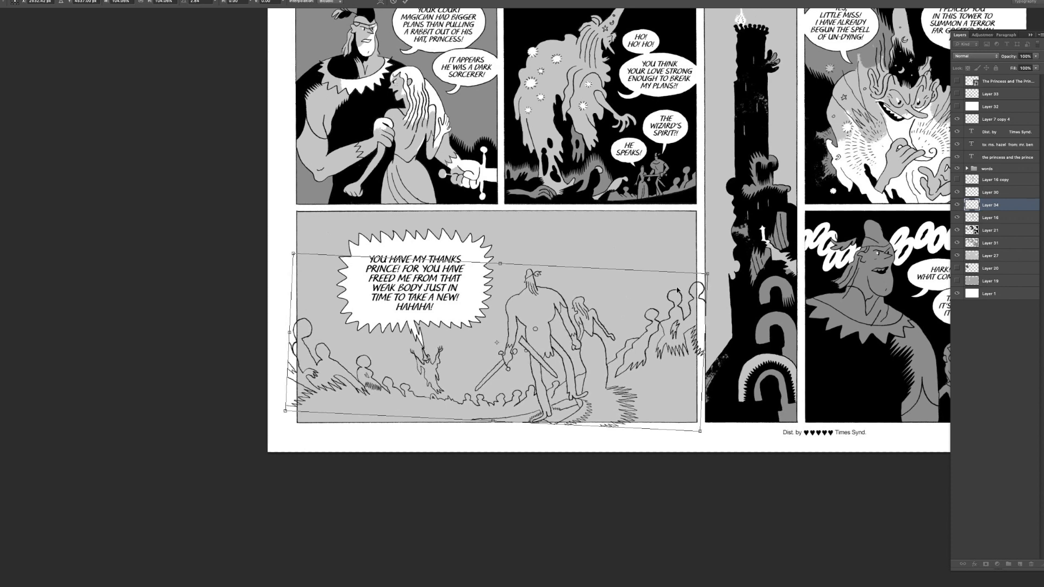
{"action": "key", "text": "super+Tab"}
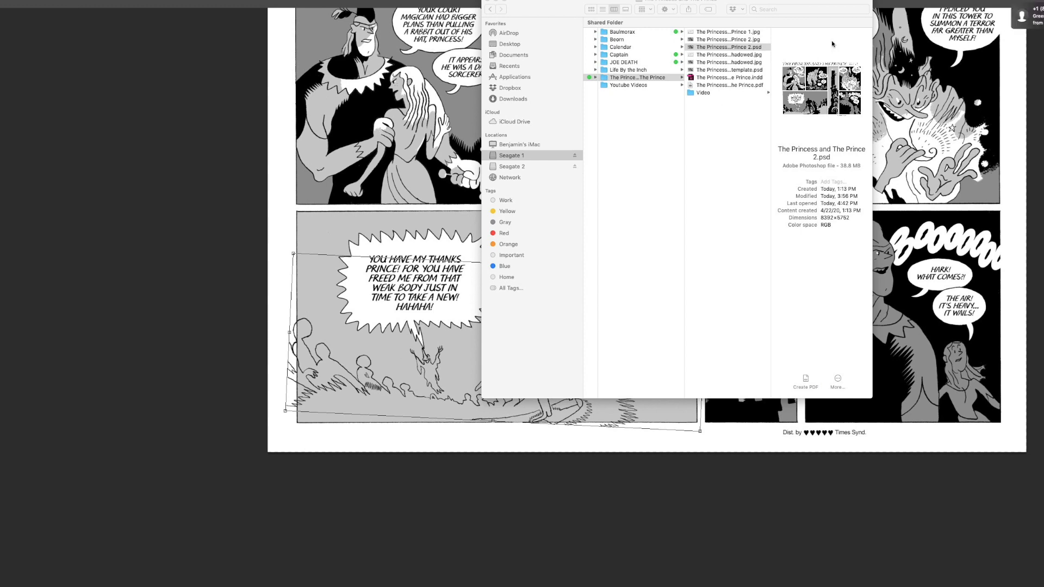
{"action": "key", "text": "super+Tab"}
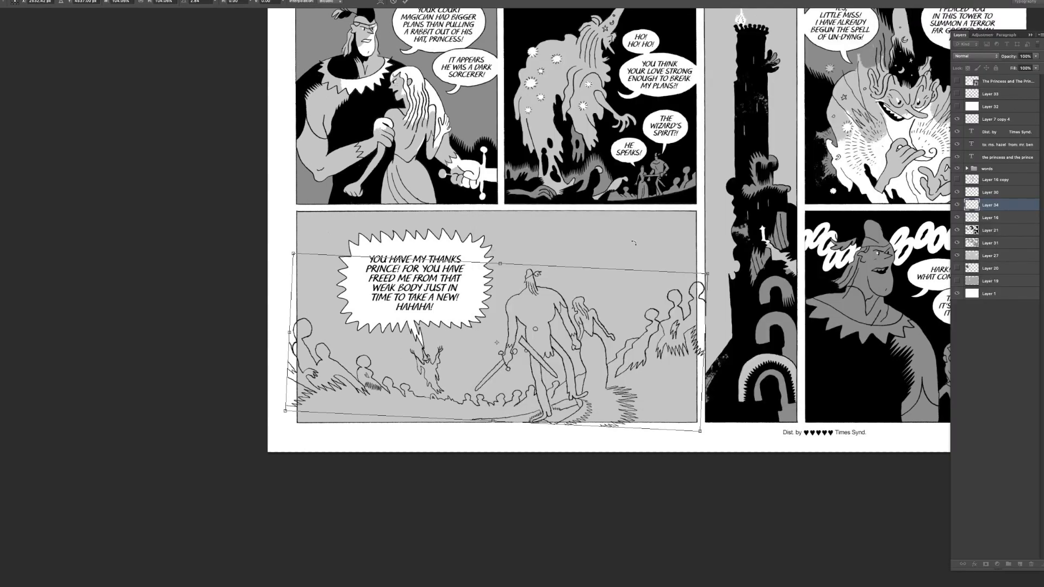
{"action": "key", "text": "Return"}
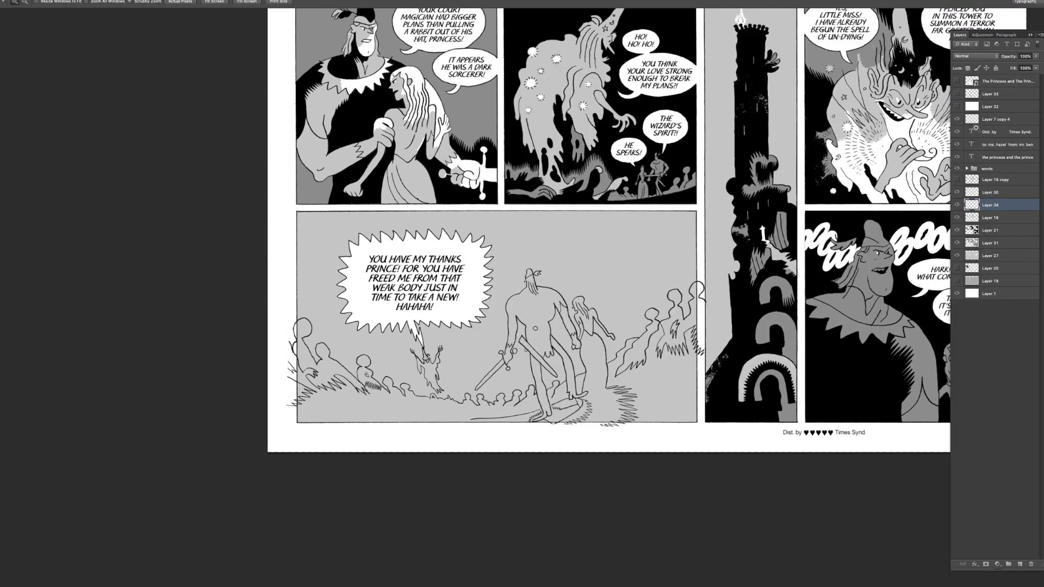
- Select the "You have my thanks Prince!" text with its spiky balloon and move both slightly up and right
{"action": "left_click", "coordinate": [967, 169]}
{"action": "left_click", "coordinate": [1002, 184]}
{"action": "left_click", "coordinate": [1001, 208]}
{"action": "left_click", "coordinate": [1002, 230]}
{"action": "left_click", "coordinate": [1002, 246], "text": "shift"}
{"action": "key", "text": "v"}
{"action": "left_click_drag", "start_coordinate": [631, 308], "coordinate": [638, 300]}
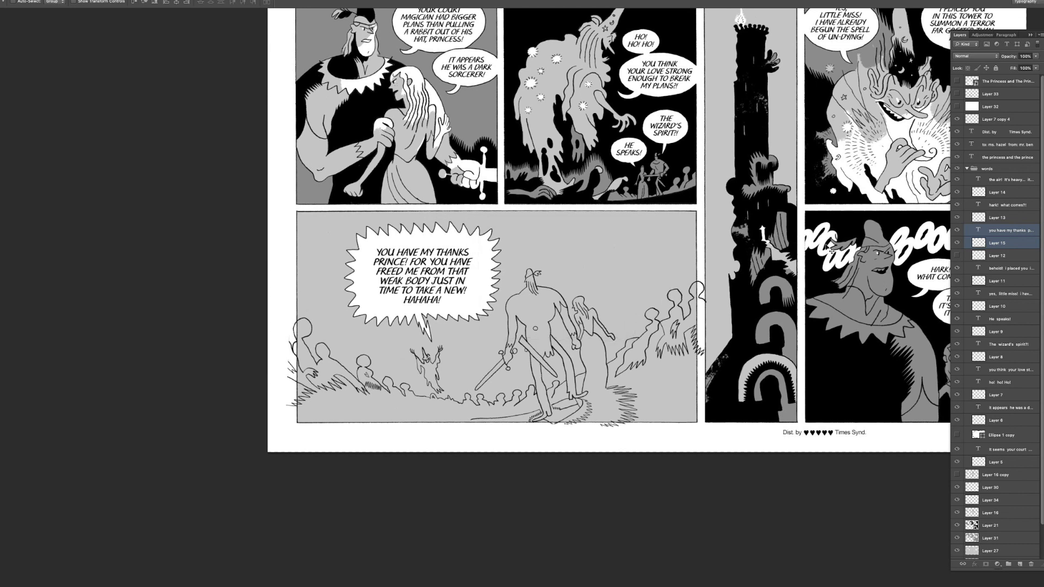
- Compare the wide panel with and without its speech balloon, then collapse and hide the words group
{"action": "left_click", "coordinate": [957, 231]}
{"action": "left_click", "coordinate": [957, 243]}
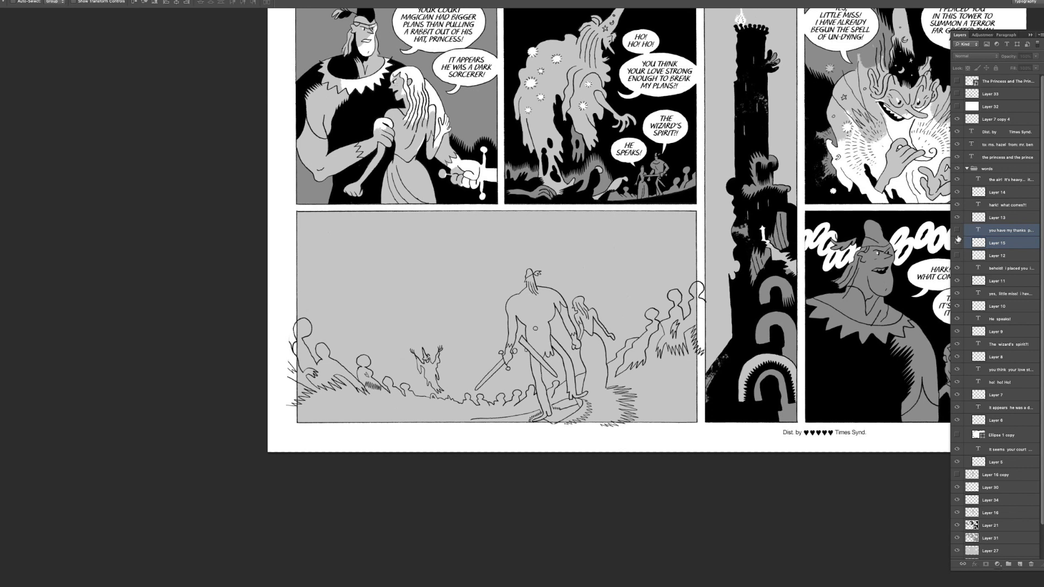
{"action": "left_click", "coordinate": [958, 245]}
{"action": "left_click", "coordinate": [958, 231]}
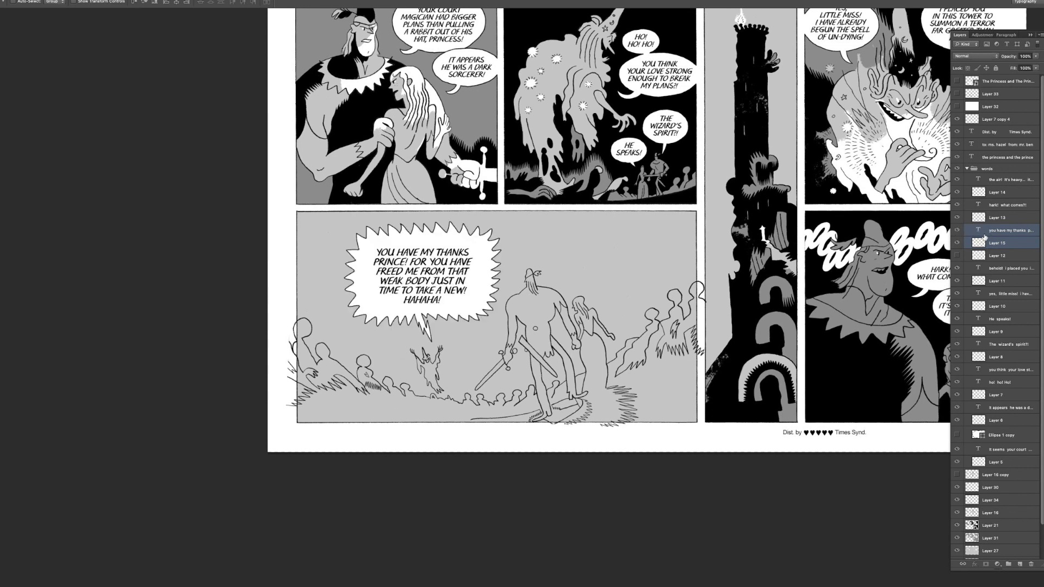
{"action": "left_click", "coordinate": [1001, 232]}
{"action": "left_click", "coordinate": [968, 169]}
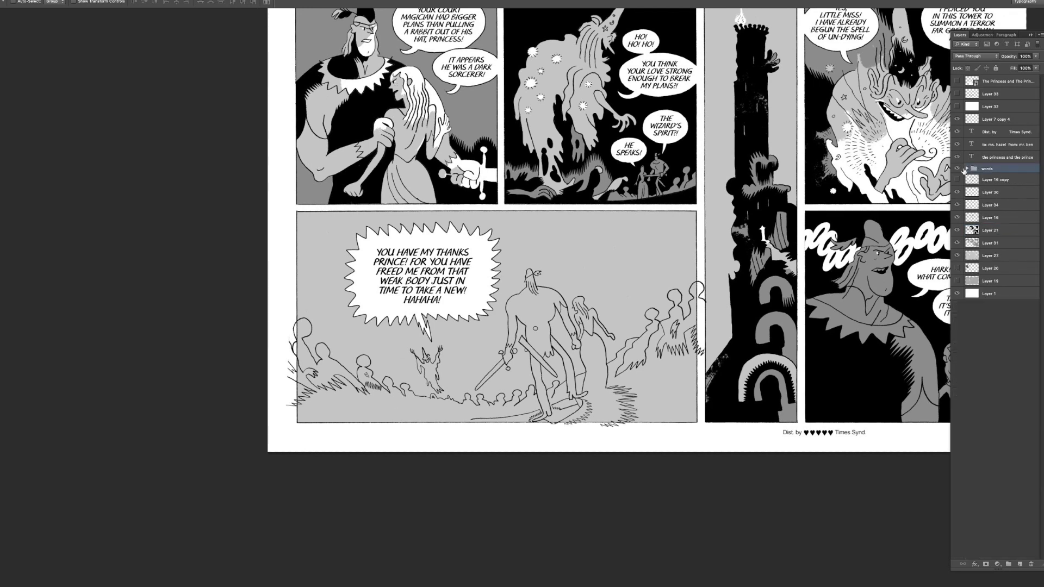
{"action": "left_click", "coordinate": [958, 169]}
- Show the alternate prince-and-princess drawing on Layer 33, move it beside the existing figures, and show the white veil layer beneath it
{"action": "scroll", "coordinate": [926, 188], "scroll_direction": "up", "scroll_amount": 2}
{"action": "scroll", "coordinate": [927, 187], "scroll_direction": "right", "scroll_amount": 2}
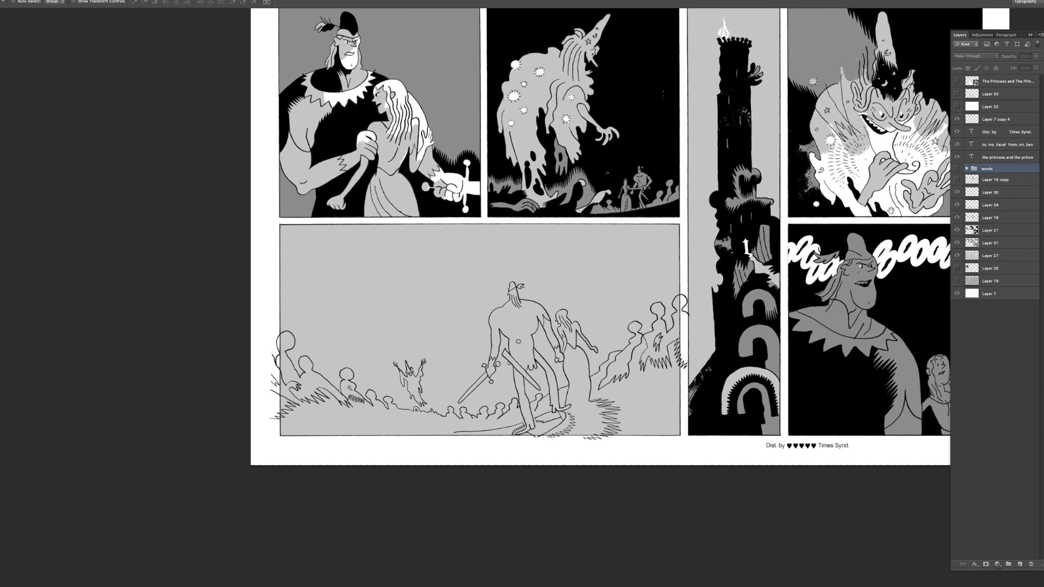
{"action": "left_click", "coordinate": [957, 95]}
{"action": "left_click", "coordinate": [989, 106]}
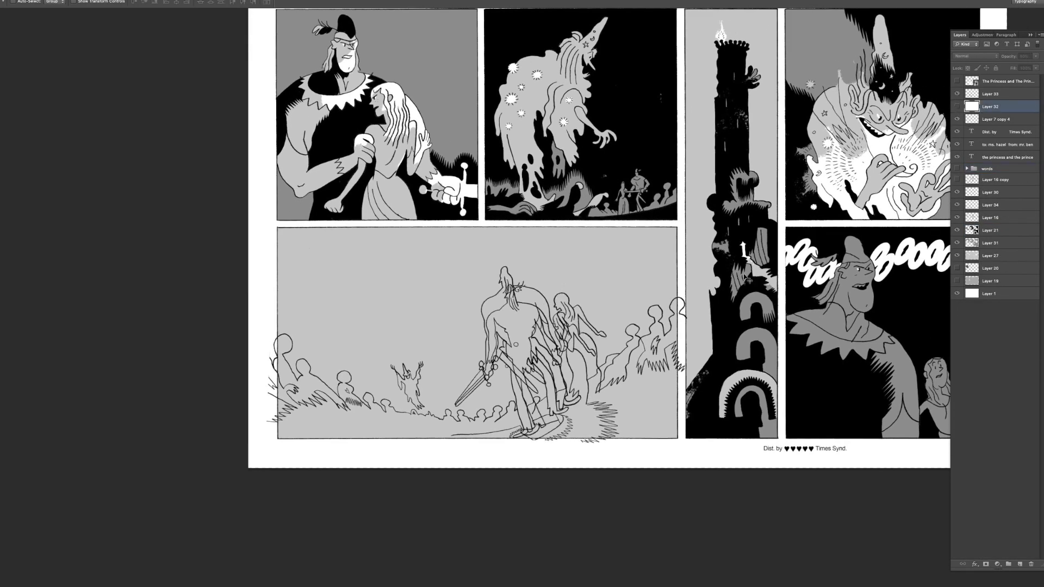
{"action": "scroll", "coordinate": [852, 183], "scroll_direction": "right", "scroll_amount": 1}
{"action": "left_click", "coordinate": [999, 98]}
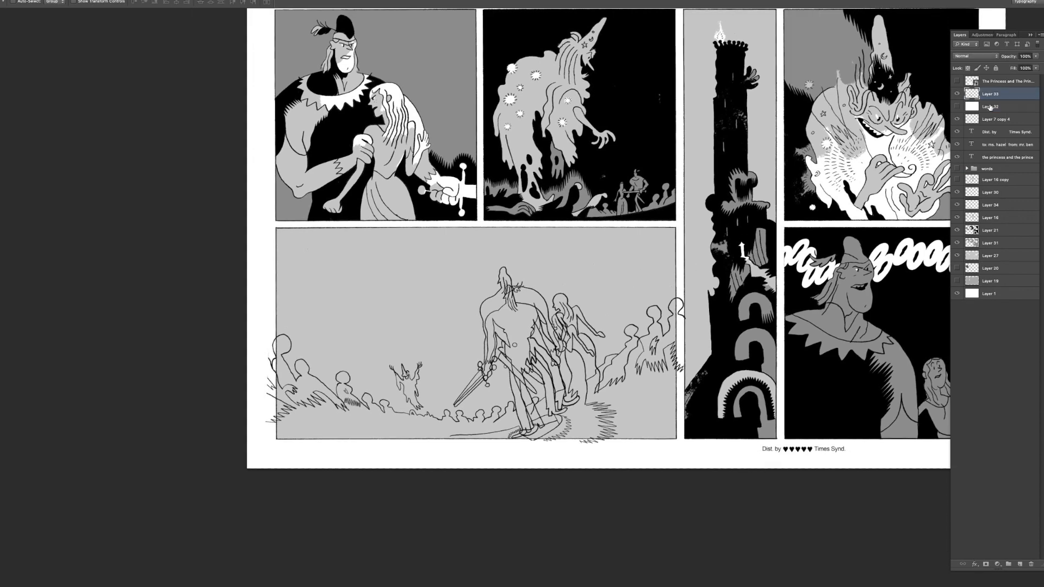
{"action": "left_click_drag", "start_coordinate": [632, 344], "coordinate": [507, 311]}
{"action": "key", "text": "z"}
{"action": "left_click", "coordinate": [471, 333]}
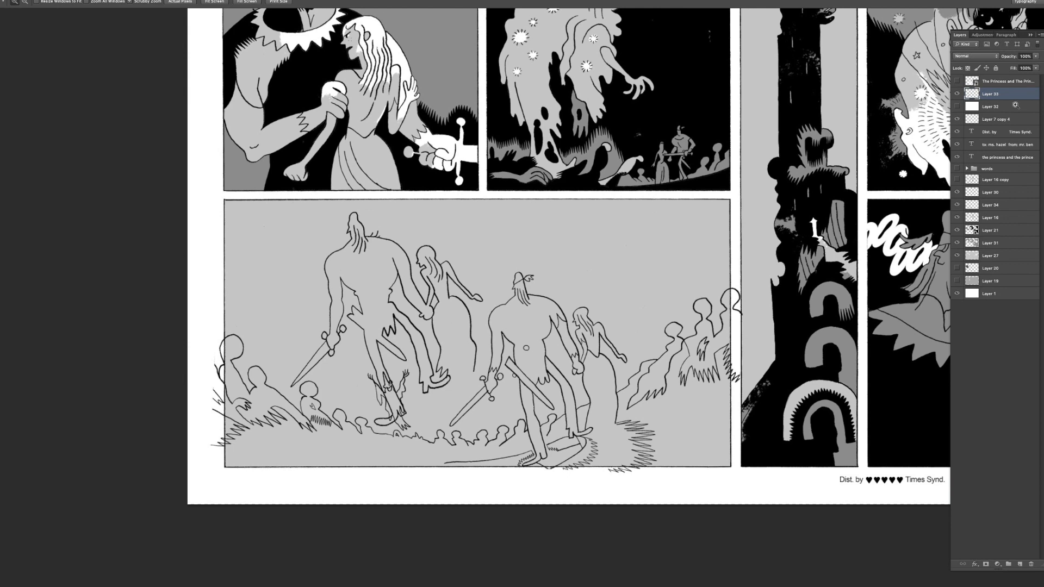
{"action": "left_click", "coordinate": [956, 107]}
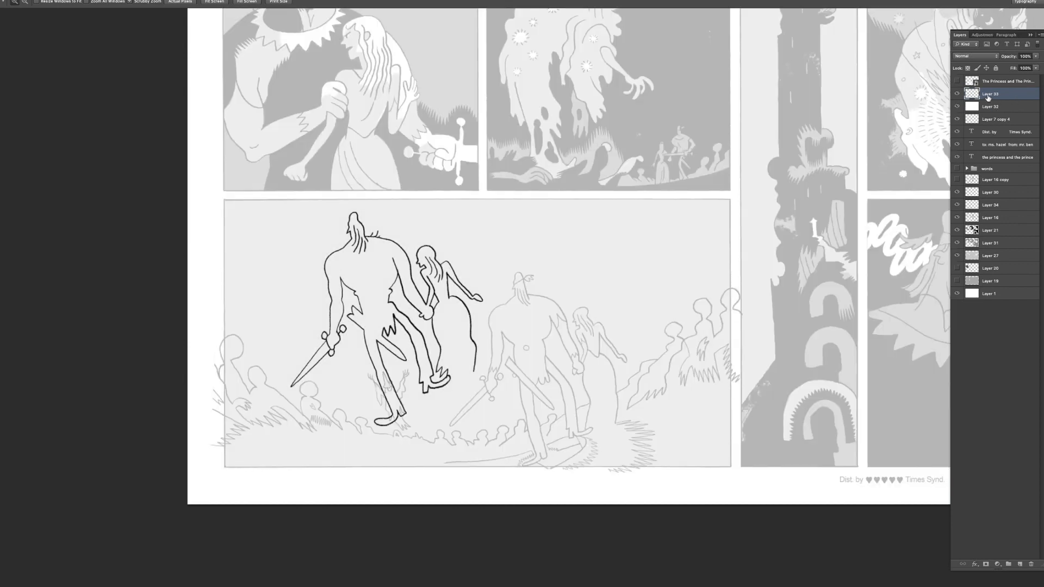
- Place the alternate prince-and-princess drawing over the existing figures, rotating it slightly clockwise to compare the poses
{"action": "key", "text": "v"}
{"action": "mouse_move", "coordinate": [578, 279]}
{"action": "left_mouse_down"}
{"action": "mouse_move", "coordinate": [737, 325]}
{"action": "mouse_move", "coordinate": [680, 298]}
{"action": "mouse_move", "coordinate": [684, 305]}
{"action": "left_mouse_up"}
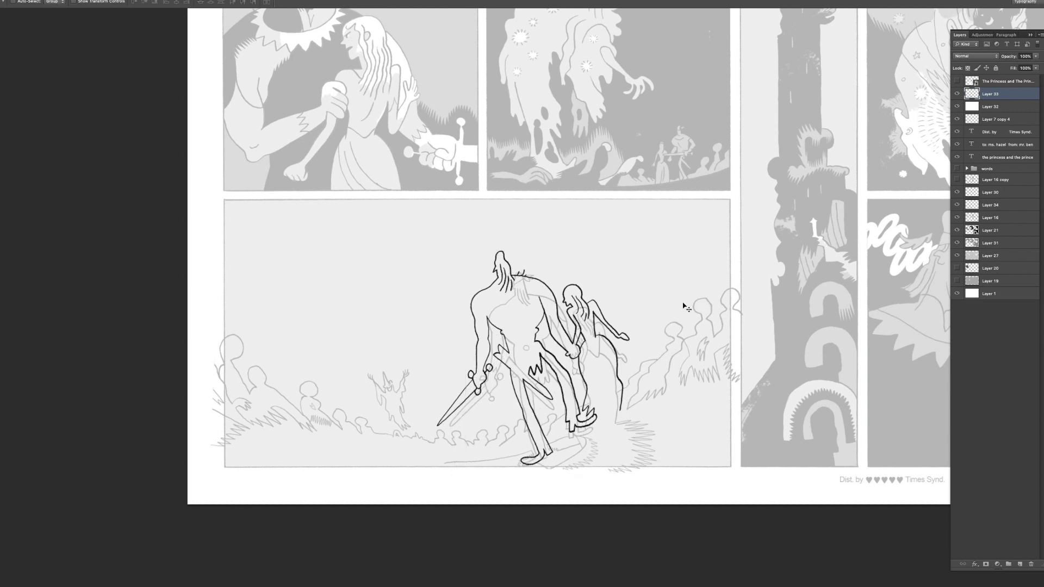
{"action": "key", "text": "ctrl+t"}
{"action": "left_click_drag", "start_coordinate": [747, 242], "coordinate": [762, 235]}
{"action": "key", "text": "Return"}
{"action": "left_click_drag", "start_coordinate": [631, 326], "coordinate": [467, 296]}
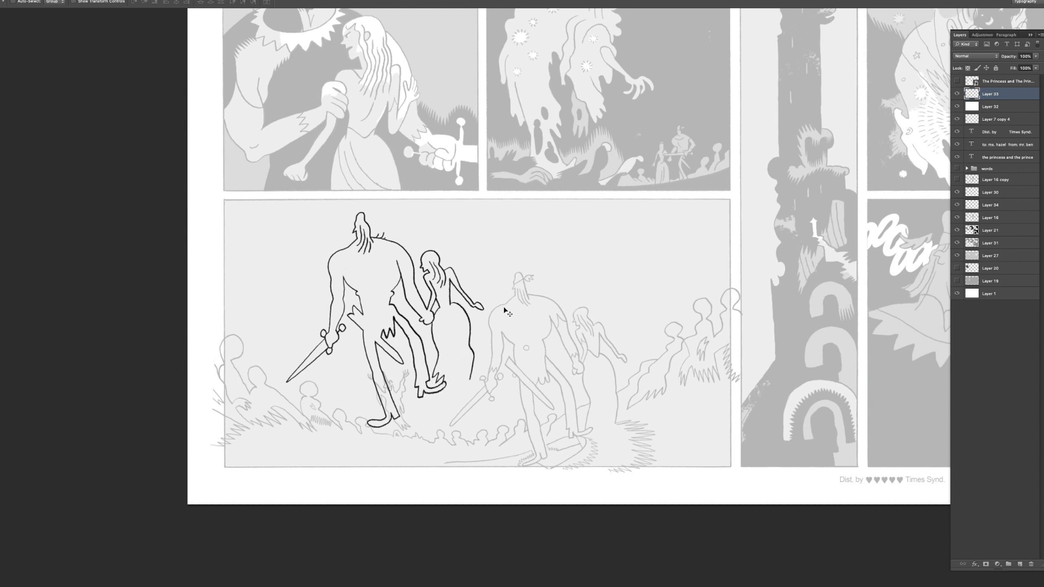
{"action": "mouse_move", "coordinate": [460, 308]}
{"action": "left_mouse_down"}
{"action": "mouse_move", "coordinate": [550, 320]}
{"action": "mouse_move", "coordinate": [611, 344]}
{"action": "left_mouse_up"}
{"action": "left_click_drag", "start_coordinate": [632, 304], "coordinate": [669, 226]}
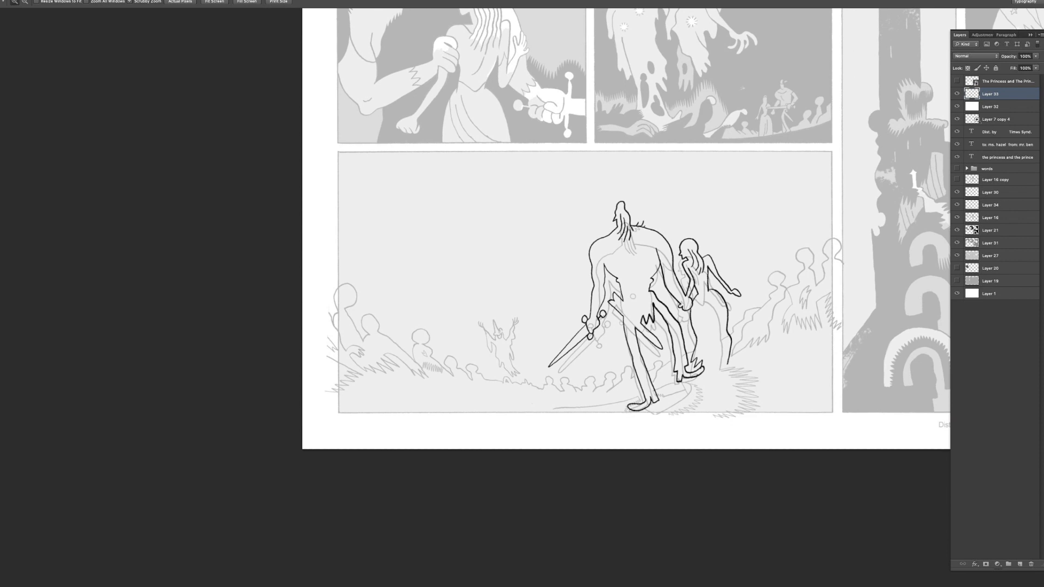
- Hide the alternate drawing on Layer 33 and the white veil layer, and check which layer holds the cut figures
{"action": "left_click", "coordinate": [957, 97]}
{"action": "left_click", "coordinate": [958, 98]}
{"action": "left_click", "coordinate": [957, 107]}
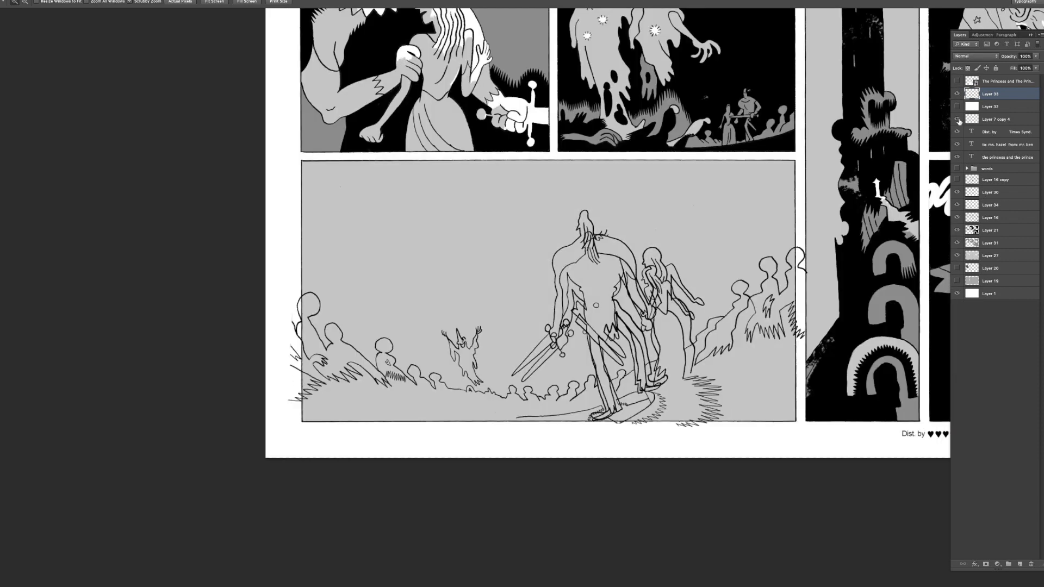
{"action": "left_click", "coordinate": [958, 95]}
{"action": "left_click", "coordinate": [994, 179]}
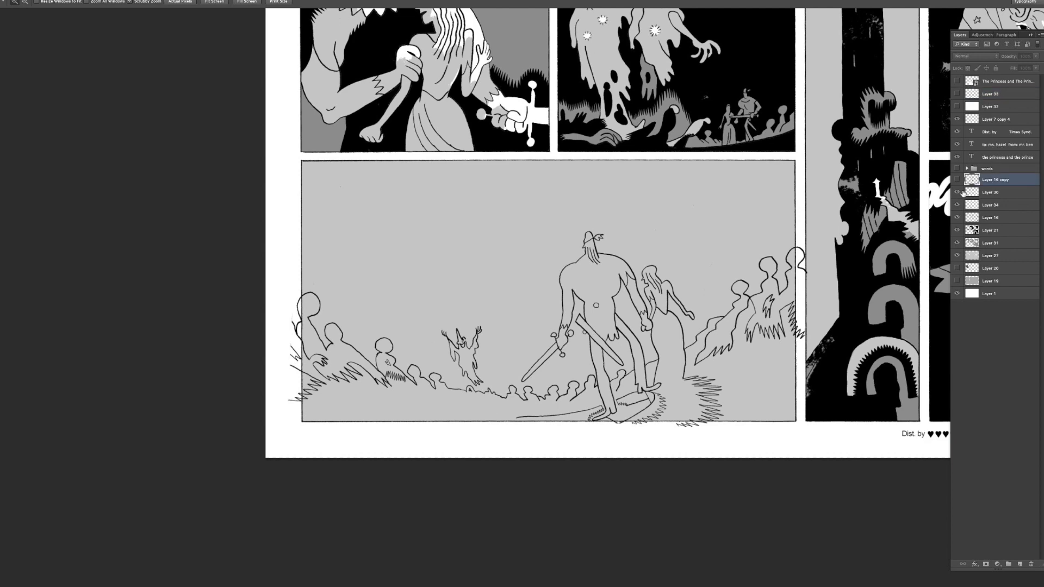
{"action": "left_click", "coordinate": [981, 193]}
{"action": "left_click", "coordinate": [958, 206]}
{"action": "left_click", "coordinate": [958, 207]}
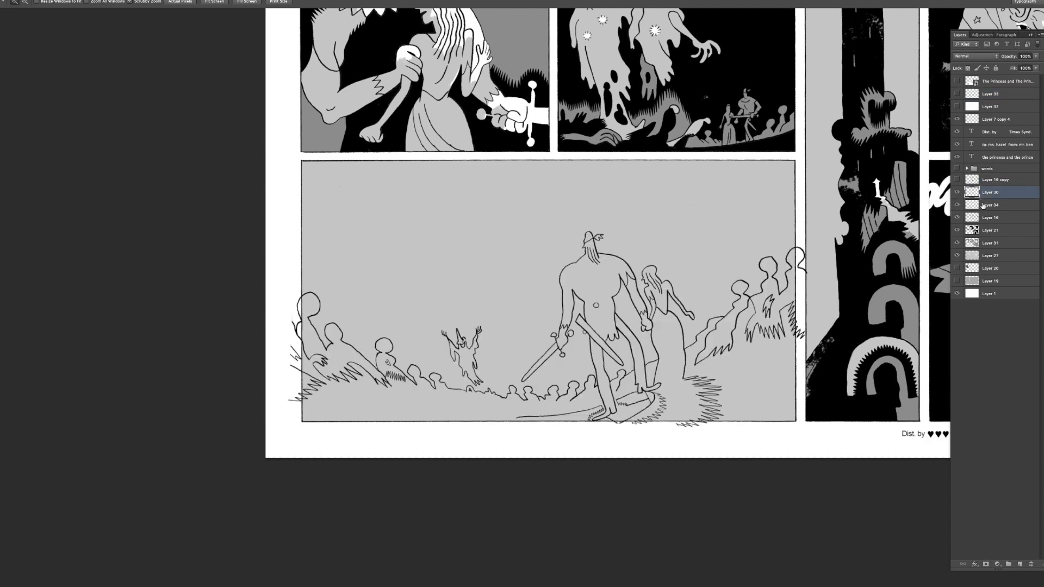
- On Layer 34, erase the crowd and grass lines that overhang the wide panel's right border
{"action": "left_click", "coordinate": [984, 206]}
{"action": "mouse_move", "coordinate": [747, 324]}
{"action": "left_mouse_down"}
{"action": "mouse_move", "coordinate": [759, 323]}
{"action": "mouse_move", "coordinate": [733, 341]}
{"action": "left_mouse_up"}
{"action": "key", "text": "v"}
{"action": "scroll", "coordinate": [734, 341], "scroll_direction": "up", "scroll_amount": 2}
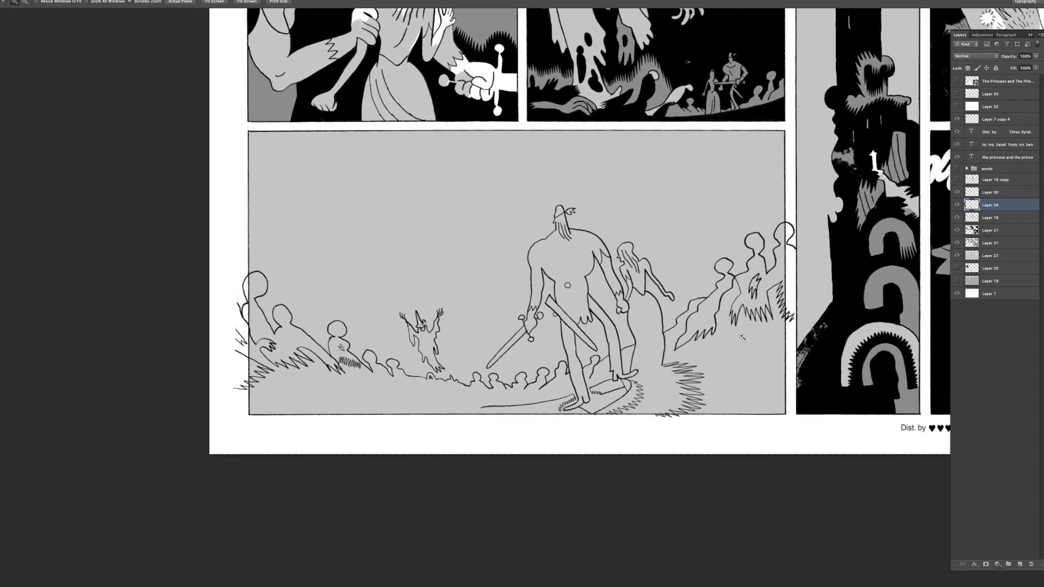
{"action": "key", "text": "e"}
{"action": "scroll", "coordinate": [787, 227], "scroll_direction": "up", "scroll_amount": 1}
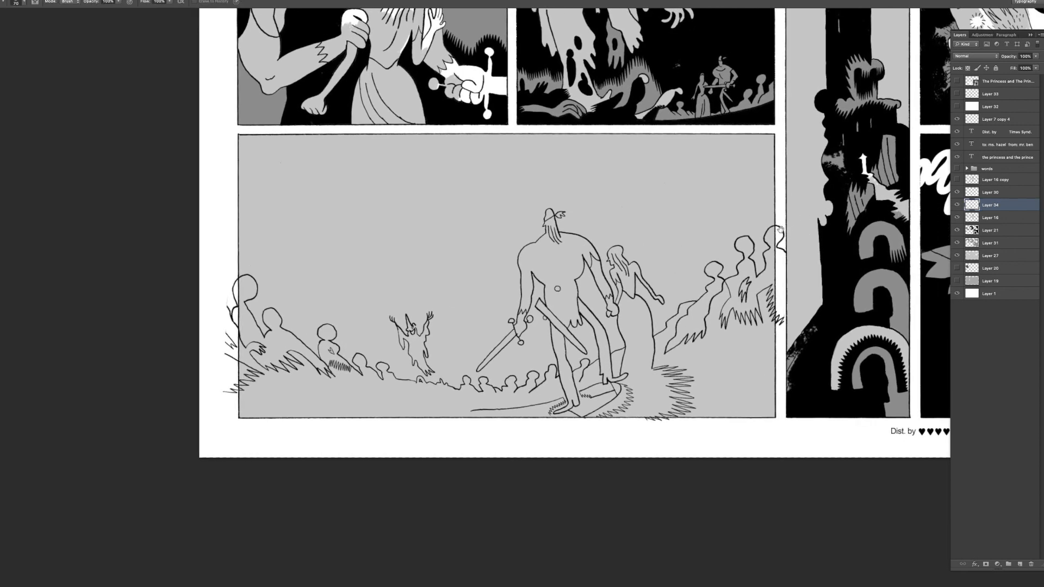
{"action": "scroll", "coordinate": [781, 229], "scroll_direction": "right", "scroll_amount": 1}
{"action": "key", "text": "bracketright"}
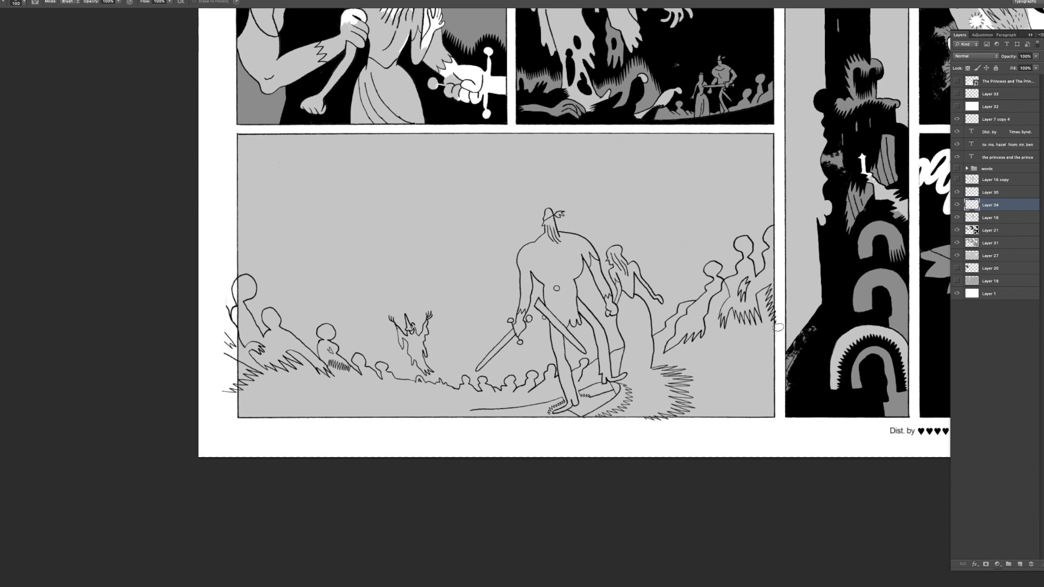
- On Layer 34, erase the crowd and grass lines overhanging the wide panel's left border and touch up the cut line ends with a small brush
{"action": "scroll", "coordinate": [779, 305], "scroll_direction": "left", "scroll_amount": 3}
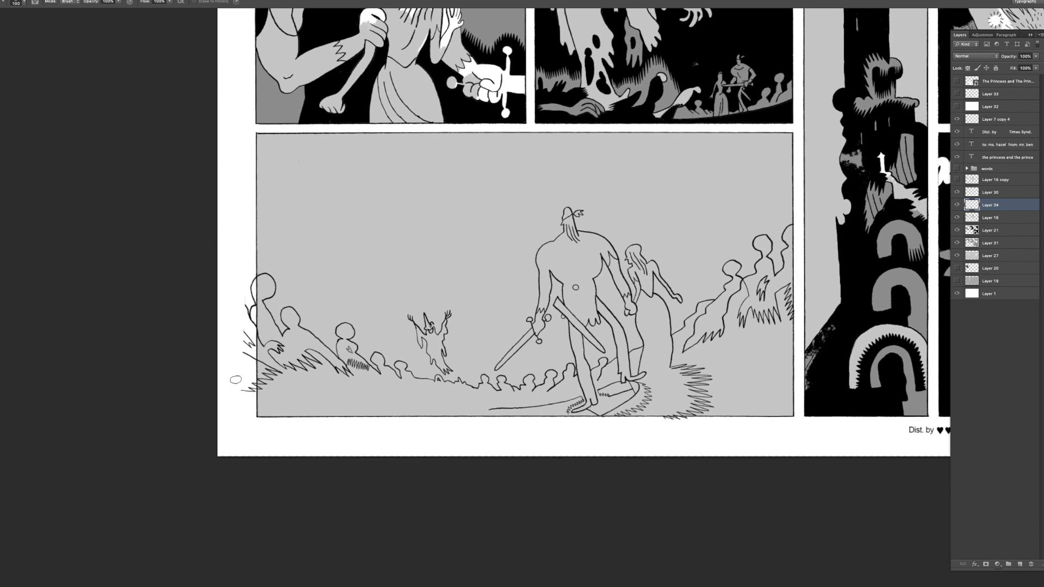
{"action": "mouse_move", "coordinate": [251, 351]}
{"action": "left_mouse_down"}
{"action": "mouse_move", "coordinate": [252, 404]}
{"action": "mouse_move", "coordinate": [248, 288]}
{"action": "left_mouse_up"}
{"action": "key", "text": "z"}
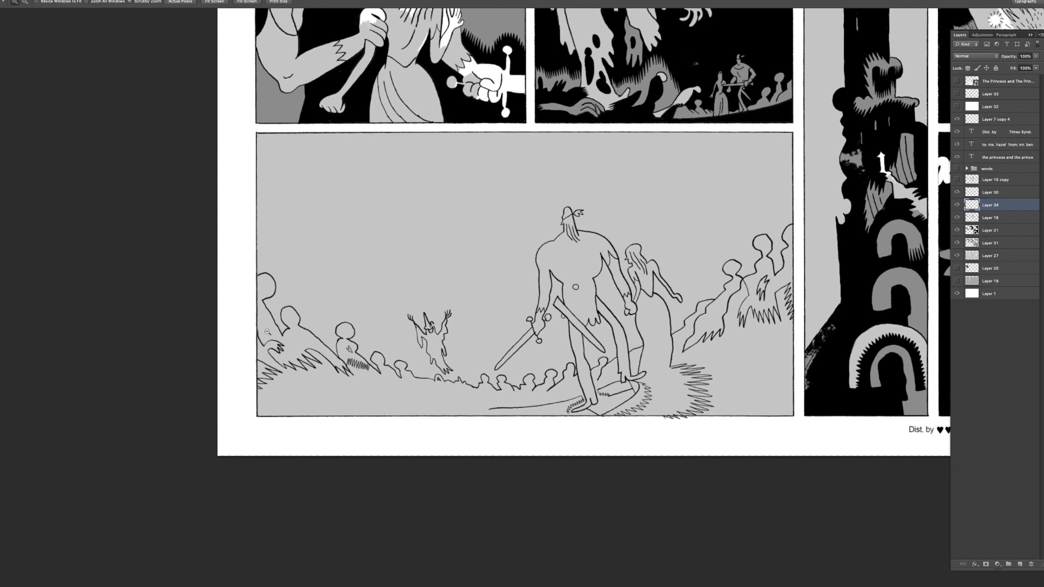
{"action": "left_click", "coordinate": [256, 304]}
{"action": "left_click", "coordinate": [288, 312]}
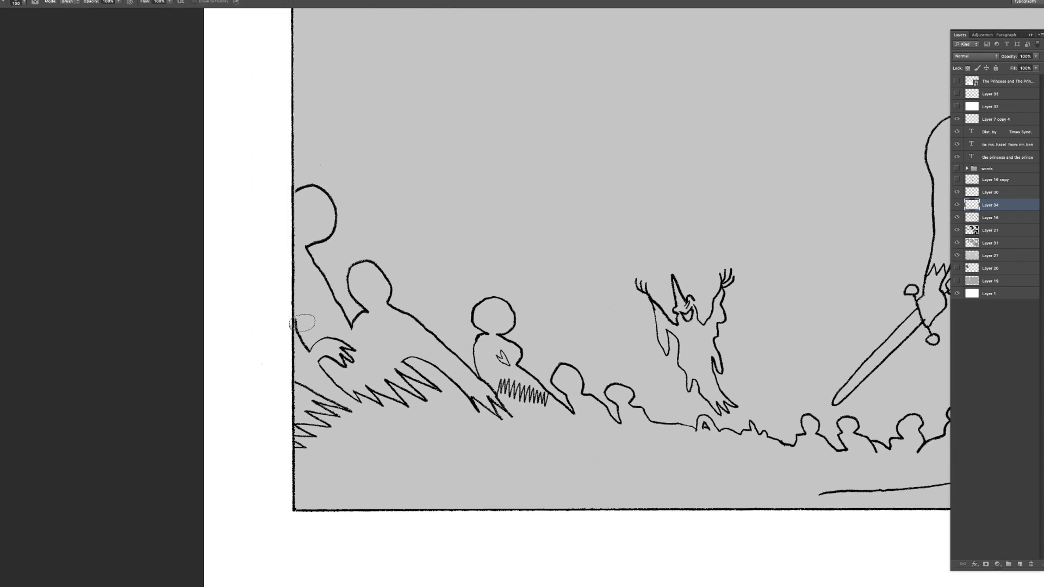
{"action": "key", "text": "b"}
{"action": "key", "text": "bracketleft"}
{"action": "key", "text": "bracketleft"}
{"action": "key", "text": "bracketleft"}
{"action": "key", "text": "bracketleft"}
{"action": "key", "text": "bracketleft"}
{"action": "key", "text": "bracketleft"}
{"action": "key", "text": "bracketleft"}
{"action": "key", "text": "bracketleft"}
{"action": "key", "text": "bracketleft"}
{"action": "key", "text": "bracketleft"}
{"action": "key", "text": "bracketleft"}
{"action": "key", "text": "bracketleft"}
{"action": "key", "text": "bracketleft"}
{"action": "key", "text": "bracketleft"}
{"action": "key", "text": "bracketleft"}
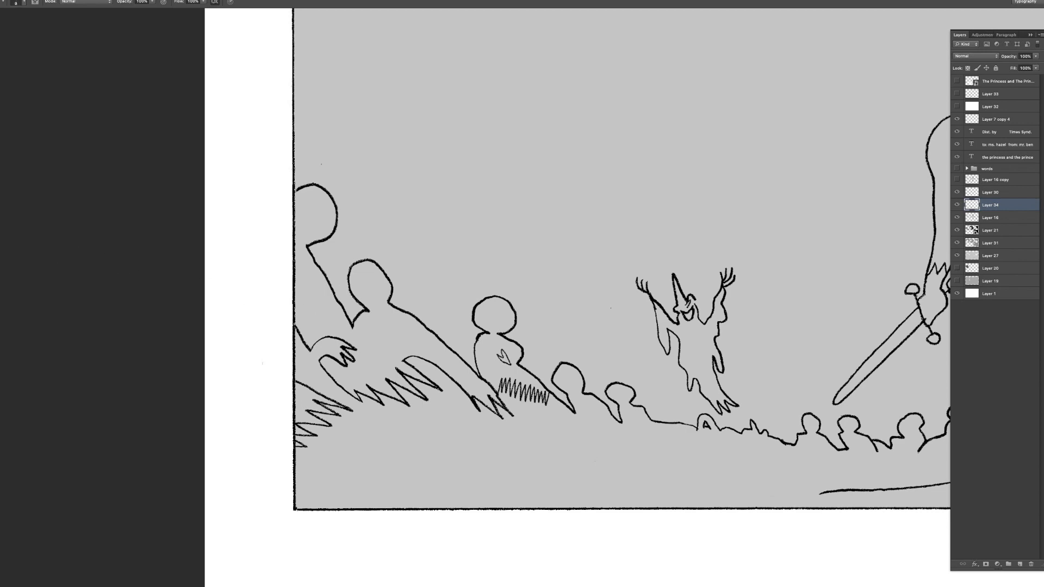
{"action": "left_click_drag", "start_coordinate": [295, 310], "coordinate": [286, 298]}
- Erase the upper bodies of the prince and princess and the prince's sword from Layer 34 with a large eraser
{"action": "left_click_drag", "start_coordinate": [524, 331], "coordinate": [486, 330]}
{"action": "left_click_drag", "start_coordinate": [489, 329], "coordinate": [315, 260]}
{"action": "left_click_drag", "start_coordinate": [590, 258], "coordinate": [555, 258]}
{"action": "left_click_drag", "start_coordinate": [554, 258], "coordinate": [321, 332]}
{"action": "left_click_drag", "start_coordinate": [511, 271], "coordinate": [511, 265]}
{"action": "key", "text": "e"}
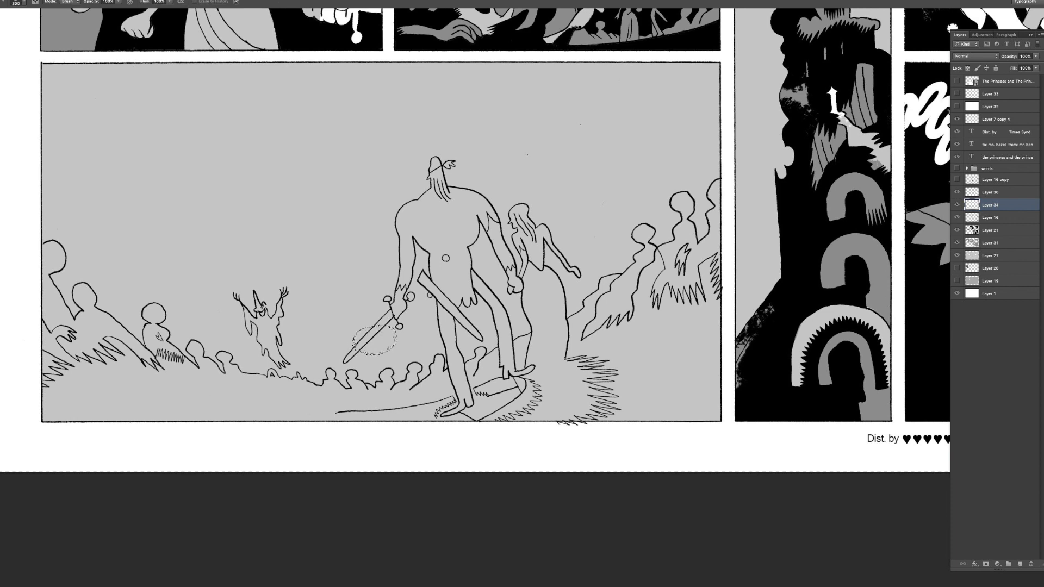
{"action": "mouse_move", "coordinate": [397, 329]}
{"action": "left_mouse_down"}
{"action": "mouse_move", "coordinate": [333, 352]}
{"action": "mouse_move", "coordinate": [366, 328]}
{"action": "mouse_move", "coordinate": [348, 356]}
{"action": "mouse_move", "coordinate": [414, 302]}
{"action": "mouse_move", "coordinate": [425, 202]}
{"action": "mouse_move", "coordinate": [421, 226]}
{"action": "mouse_move", "coordinate": [464, 133]}
{"action": "mouse_move", "coordinate": [453, 277]}
{"action": "mouse_move", "coordinate": [434, 297]}
{"action": "mouse_move", "coordinate": [473, 276]}
{"action": "mouse_move", "coordinate": [464, 308]}
{"action": "left_mouse_up"}
{"action": "left_click_drag", "start_coordinate": [497, 312], "coordinate": [536, 305]}
{"action": "mouse_move", "coordinate": [555, 251]}
{"action": "left_mouse_down"}
{"action": "mouse_move", "coordinate": [603, 236]}
{"action": "mouse_move", "coordinate": [435, 313]}
{"action": "mouse_move", "coordinate": [434, 384]}
{"action": "mouse_move", "coordinate": [438, 358]}
{"action": "left_mouse_up"}
- Erase the prince's front leg and foot on Layer 34, working carefully around the crowd outlines behind them
{"action": "key", "text": "bracketleft"}
{"action": "key", "text": "bracketleft"}
{"action": "key", "text": "bracketleft"}
{"action": "key", "text": "bracketleft"}
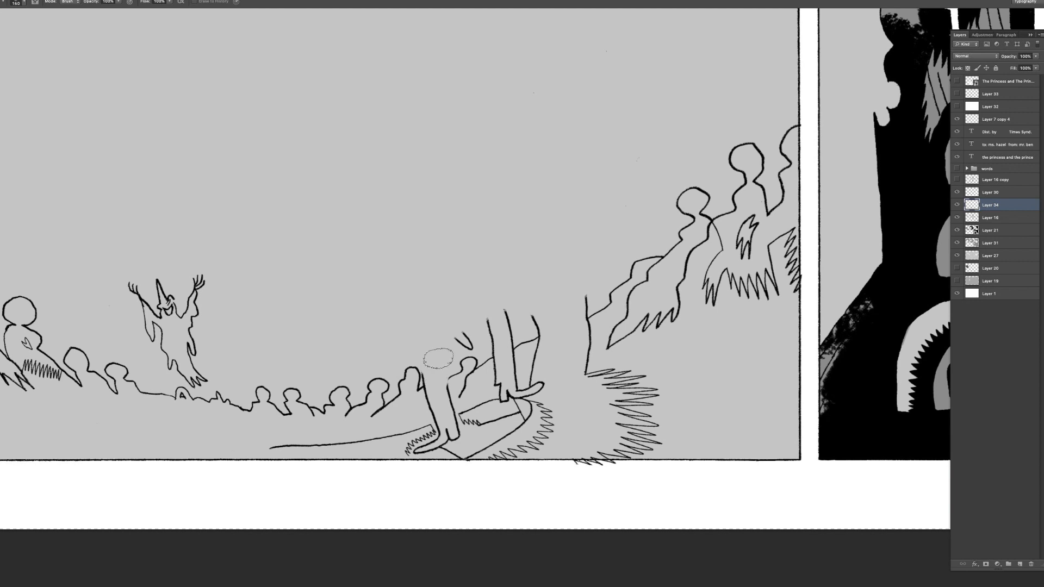
{"action": "left_click_drag", "start_coordinate": [439, 420], "coordinate": [445, 400]}
{"action": "key", "text": "bracketright"}
{"action": "left_click_drag", "start_coordinate": [427, 390], "coordinate": [443, 370]}
{"action": "scroll", "coordinate": [441, 342], "scroll_direction": "down", "scroll_amount": 1}
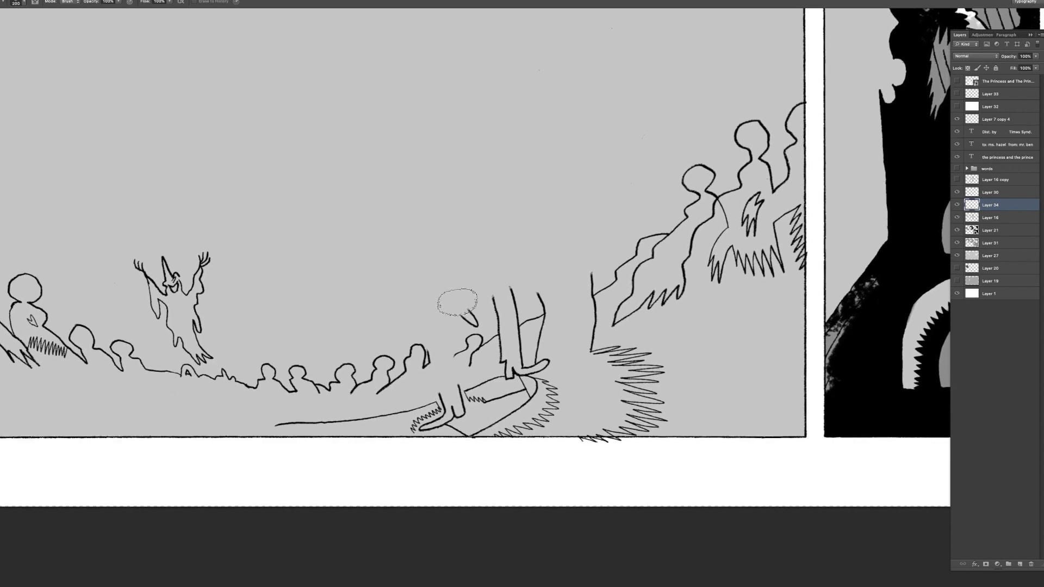
{"action": "scroll", "coordinate": [438, 304], "scroll_direction": "up", "scroll_amount": 1}
{"action": "key", "text": "bracketleft"}
{"action": "key", "text": "bracketleft"}
{"action": "key", "text": "bracketleft"}
{"action": "key", "text": "bracketleft"}
{"action": "mouse_move", "coordinate": [458, 356]}
{"action": "left_mouse_down"}
{"action": "mouse_move", "coordinate": [481, 336]}
{"action": "mouse_move", "coordinate": [497, 350]}
{"action": "left_mouse_up"}
- Erase the prince's other leg, the princess's gown and the spiky grass beside it, adjusting the eraser size to the surrounding lines
{"action": "key", "text": "bracketright"}
{"action": "key", "text": "bracketright"}
{"action": "key", "text": "bracketright"}
{"action": "mouse_move", "coordinate": [494, 341]}
{"action": "left_mouse_down"}
{"action": "mouse_move", "coordinate": [473, 345]}
{"action": "mouse_move", "coordinate": [508, 342]}
{"action": "left_mouse_up"}
{"action": "key", "text": "bracketright"}
{"action": "key", "text": "bracketright"}
{"action": "key", "text": "bracketright"}
{"action": "key", "text": "bracketright"}
{"action": "left_click_drag", "start_coordinate": [559, 277], "coordinate": [561, 276]}
{"action": "key", "text": "bracketleft"}
{"action": "key", "text": "bracketleft"}
{"action": "key", "text": "bracketleft"}
{"action": "key", "text": "bracketleft"}
{"action": "left_click_drag", "start_coordinate": [579, 285], "coordinate": [592, 351]}
{"action": "mouse_move", "coordinate": [653, 380]}
{"action": "left_mouse_down"}
{"action": "mouse_move", "coordinate": [644, 327]}
{"action": "mouse_move", "coordinate": [666, 359]}
{"action": "mouse_move", "coordinate": [641, 330]}
{"action": "mouse_move", "coordinate": [583, 305]}
{"action": "mouse_move", "coordinate": [603, 343]}
{"action": "mouse_move", "coordinate": [661, 345]}
{"action": "left_mouse_up"}
{"action": "scroll", "coordinate": [661, 345], "scroll_direction": "down", "scroll_amount": 1}
{"action": "key", "text": "bracketright"}
{"action": "mouse_move", "coordinate": [652, 403]}
{"action": "left_mouse_down"}
{"action": "mouse_move", "coordinate": [559, 410]}
{"action": "mouse_move", "coordinate": [627, 354]}
{"action": "mouse_move", "coordinate": [610, 369]}
{"action": "mouse_move", "coordinate": [587, 327]}
{"action": "mouse_move", "coordinate": [594, 351]}
{"action": "mouse_move", "coordinate": [569, 360]}
{"action": "mouse_move", "coordinate": [587, 358]}
{"action": "mouse_move", "coordinate": [566, 348]}
{"action": "mouse_move", "coordinate": [552, 365]}
{"action": "left_mouse_up"}
{"action": "scroll", "coordinate": [609, 370], "scroll_direction": "down", "scroll_amount": 2}
{"action": "scroll", "coordinate": [610, 369], "scroll_direction": "left", "scroll_amount": 5}
{"action": "key", "text": "bracketleft"}
{"action": "key", "text": "bracketleft"}
{"action": "key", "text": "bracketleft"}
{"action": "key", "text": "bracketleft"}
{"action": "scroll", "coordinate": [553, 365], "scroll_direction": "down", "scroll_amount": 1}
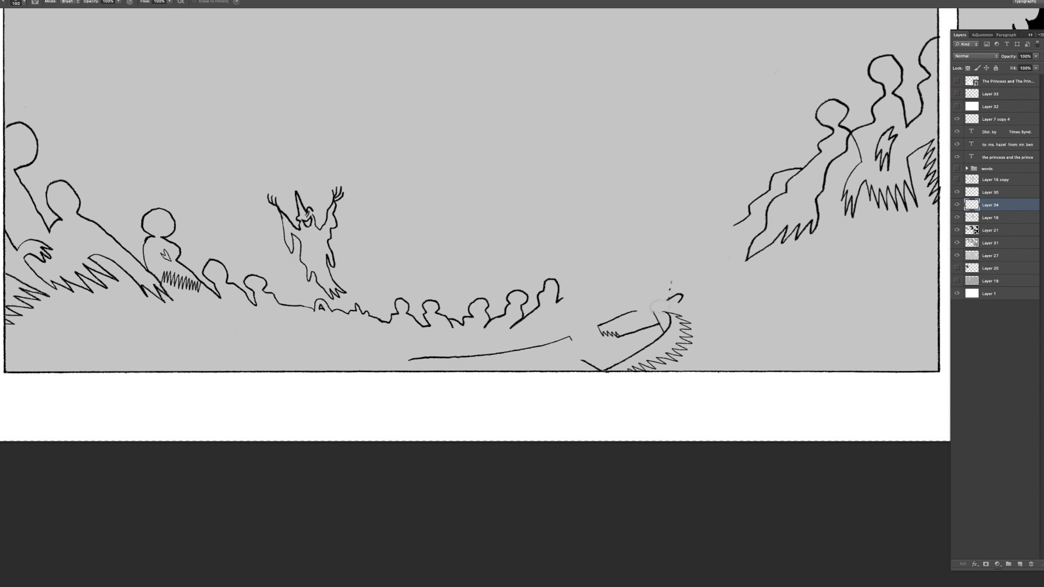
- Show the alternate prince-and-princess drawing on Layer 33 and restack that layer directly above Layer 34
{"action": "key", "text": "z"}
{"action": "left_click_drag", "start_coordinate": [664, 263], "coordinate": [646, 285]}
{"action": "left_click", "coordinate": [957, 95]}
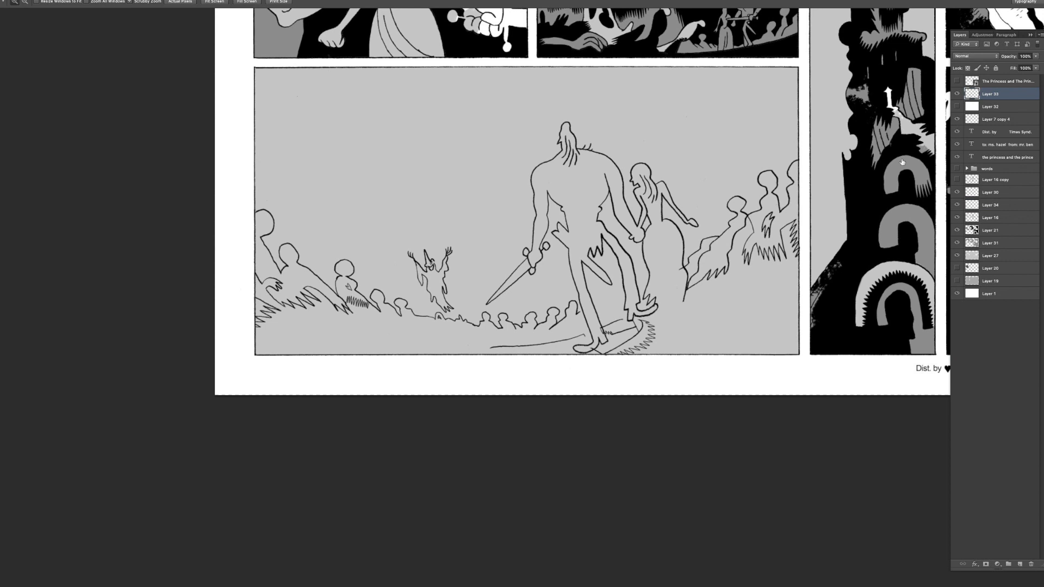
{"action": "left_click_drag", "start_coordinate": [998, 99], "coordinate": [991, 193]}
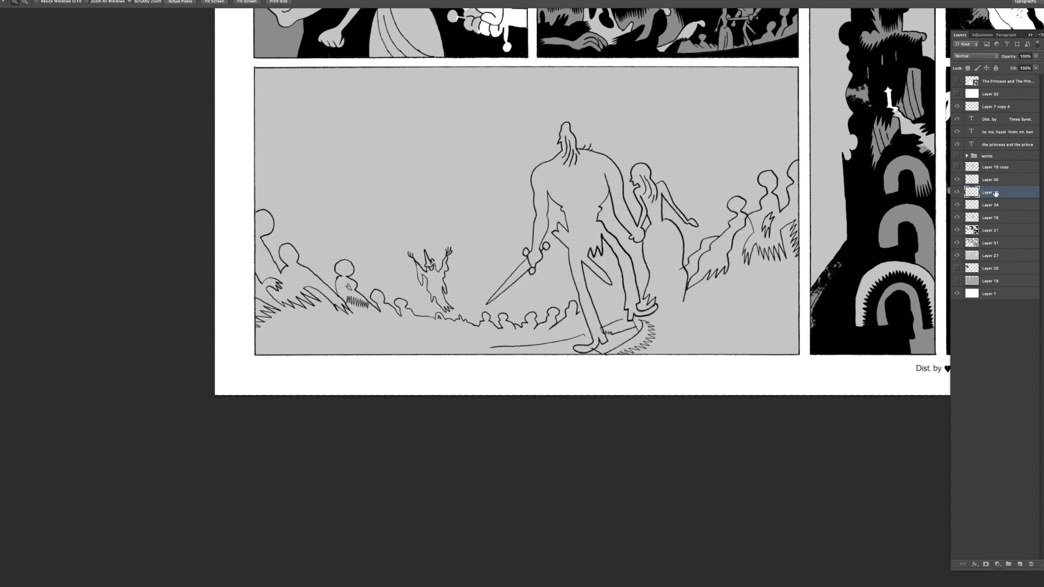
- Move the Layer 33 figures slightly up and to the left within the wide panel
{"action": "scroll", "coordinate": [847, 241], "scroll_direction": "up", "scroll_amount": 2}
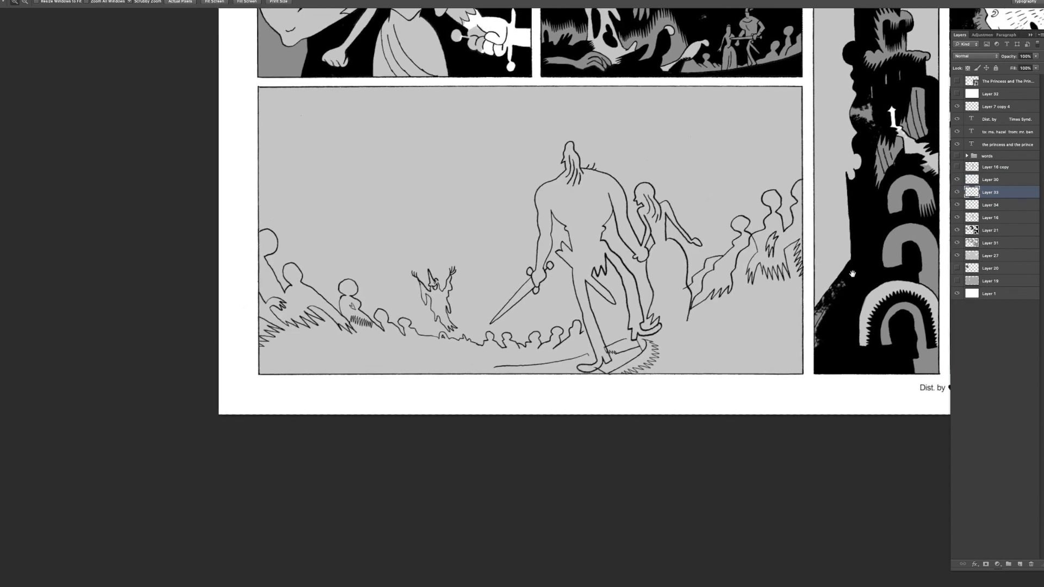
{"action": "scroll", "coordinate": [854, 273], "scroll_direction": "left", "scroll_amount": 3}
{"action": "key", "text": "v"}
{"action": "left_click_drag", "start_coordinate": [784, 298], "coordinate": [778, 293]}
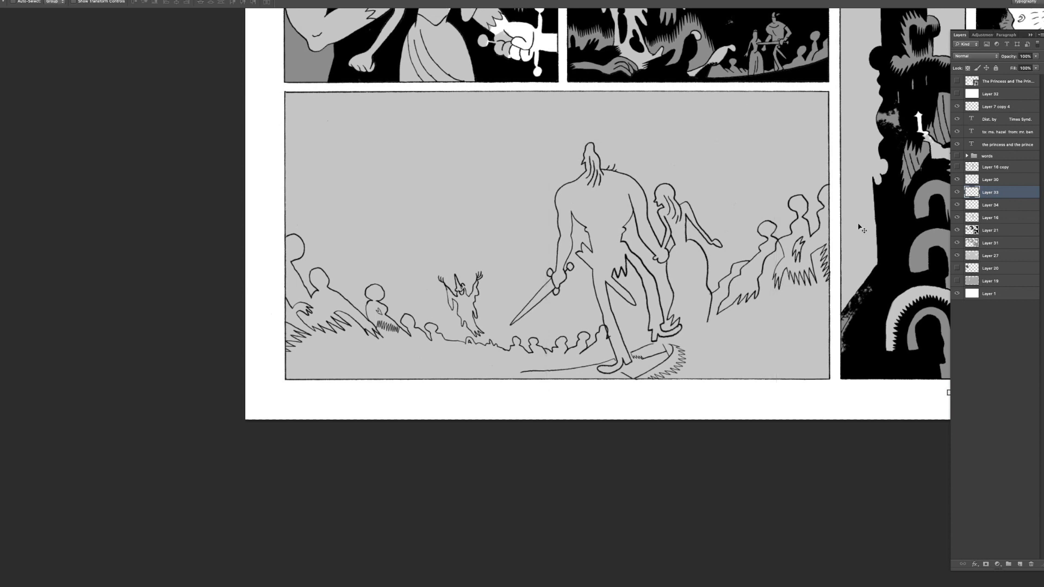
- Select Layers 33 and 34 together and nudge the figures and crowd upward in the wide panel
{"action": "key", "text": "ctrl+t"}
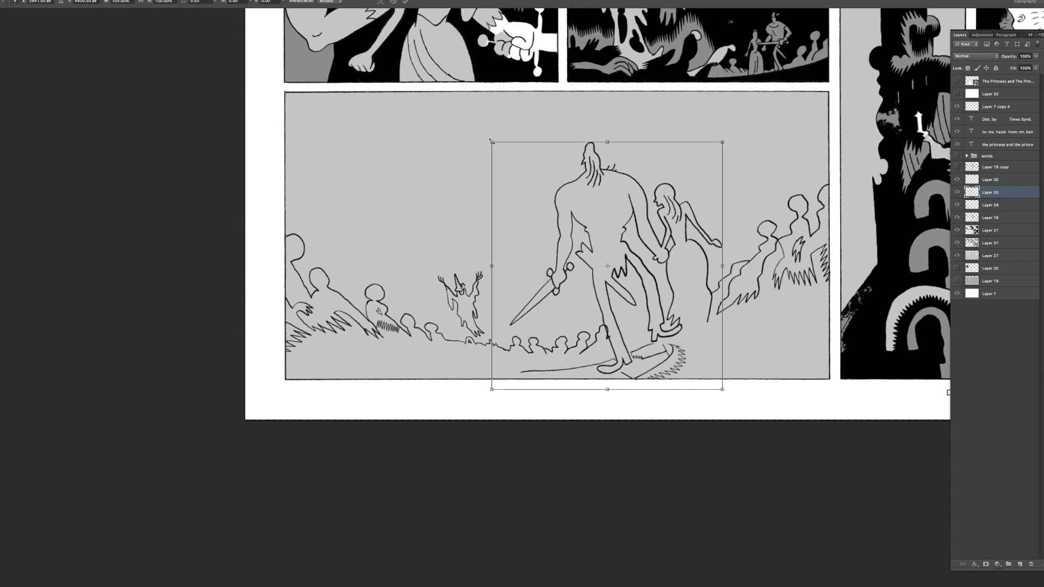
{"action": "key", "text": "Escape"}
{"action": "left_click", "coordinate": [995, 203], "text": "shift"}
{"action": "key", "text": "shift+Up"}
{"action": "key", "text": "shift+Up"}
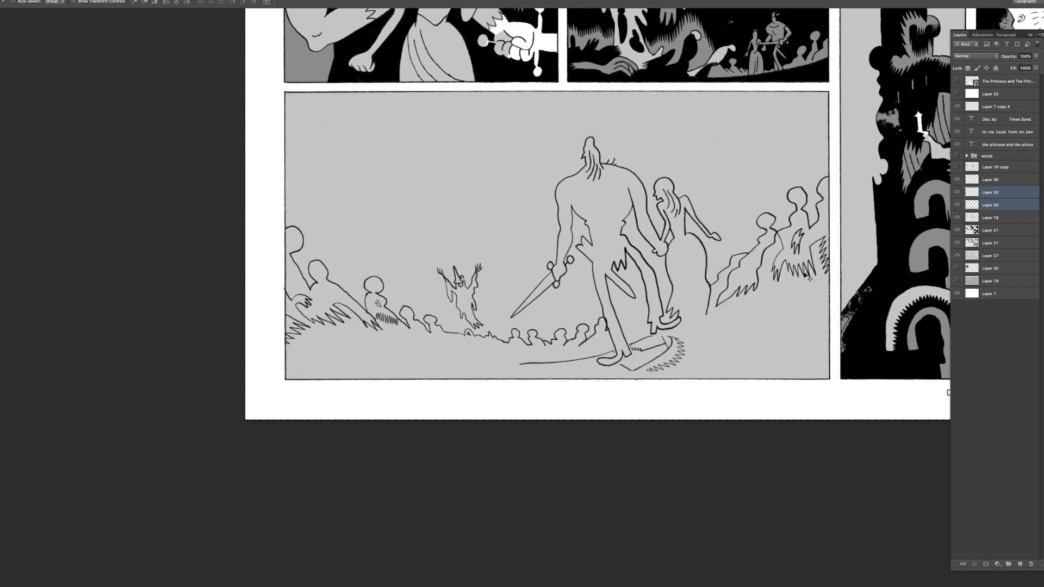
- Scale only the prince-and-princess figures on Layer 33 down slightly
{"action": "key", "text": "z"}
{"action": "left_click", "coordinate": [803, 290]}
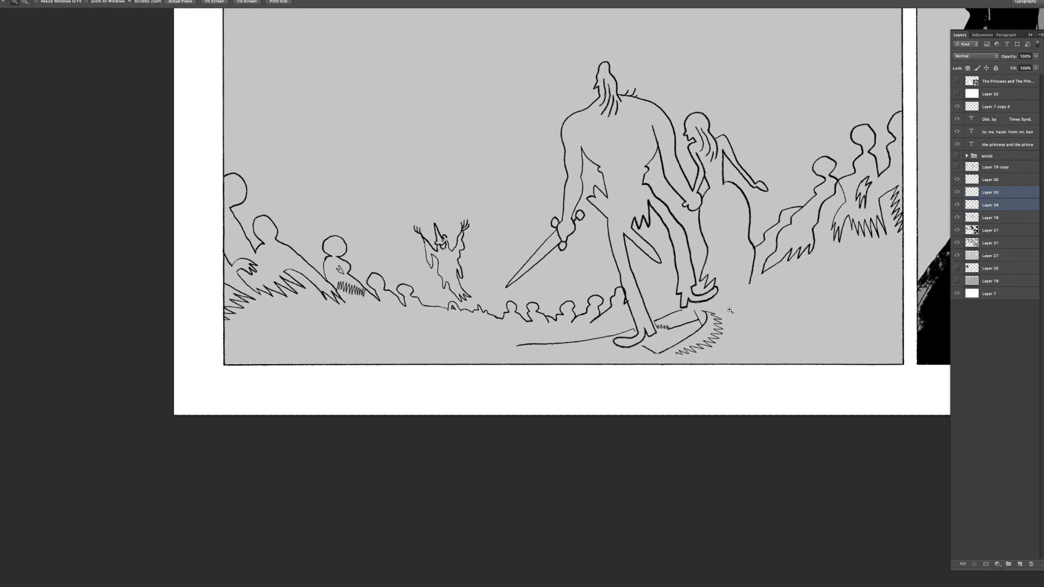
{"action": "key", "text": "ctrl+t"}
{"action": "key", "text": "Escape"}
{"action": "left_click", "coordinate": [991, 194]}
{"action": "key", "text": "ctrl+t"}
{"action": "left_click_drag", "start_coordinate": [448, 63], "coordinate": [460, 72]}
{"action": "key", "text": "Return"}
{"action": "left_click_drag", "start_coordinate": [687, 162], "coordinate": [624, 207]}
{"action": "left_click_drag", "start_coordinate": [661, 159], "coordinate": [644, 180]}
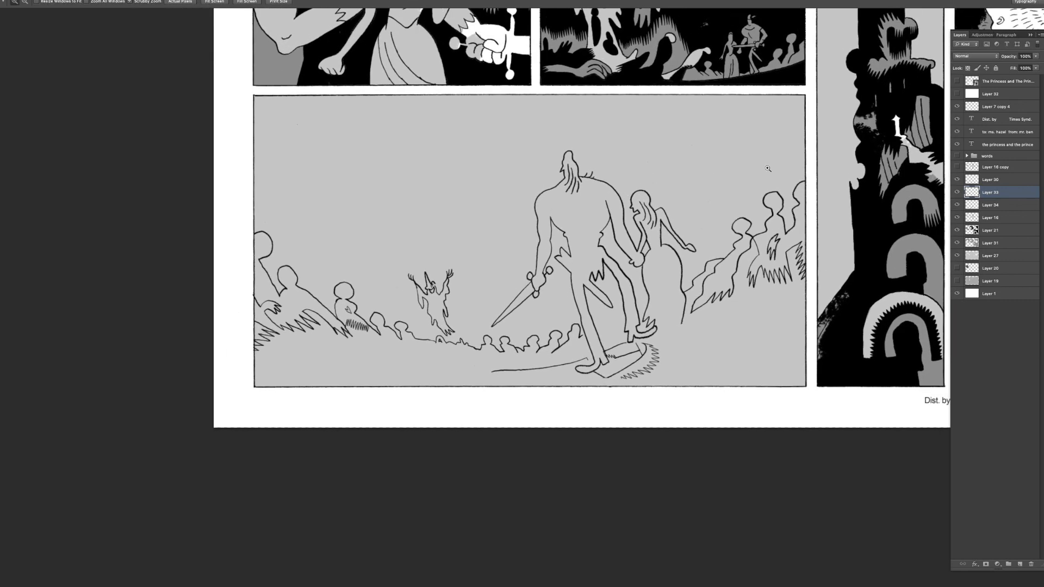
- Show and expand the words group, and scale down the wide panel's "You have my thanks Prince!" text and its balloon together
{"action": "left_click", "coordinate": [957, 156]}
{"action": "left_click", "coordinate": [967, 156]}
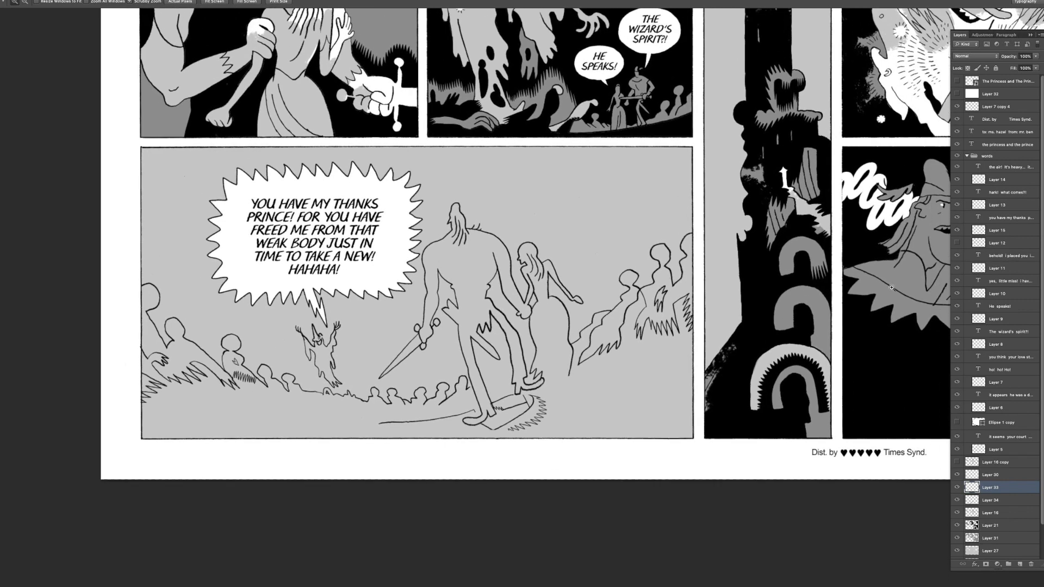
{"action": "left_click", "coordinate": [995, 218]}
{"action": "left_click", "coordinate": [958, 218]}
{"action": "left_click", "coordinate": [958, 218]}
{"action": "left_click", "coordinate": [983, 235], "text": "shift"}
{"action": "key", "text": "ctrl+t"}
{"action": "left_click_drag", "start_coordinate": [422, 327], "coordinate": [401, 314]}
{"action": "left_click_drag", "start_coordinate": [380, 256], "coordinate": [427, 290]}
{"action": "key", "text": "Return"}
- Narrow the spiky balloon shape on its own around the thanks text and tilt it slightly
{"action": "left_click", "coordinate": [1014, 230]}
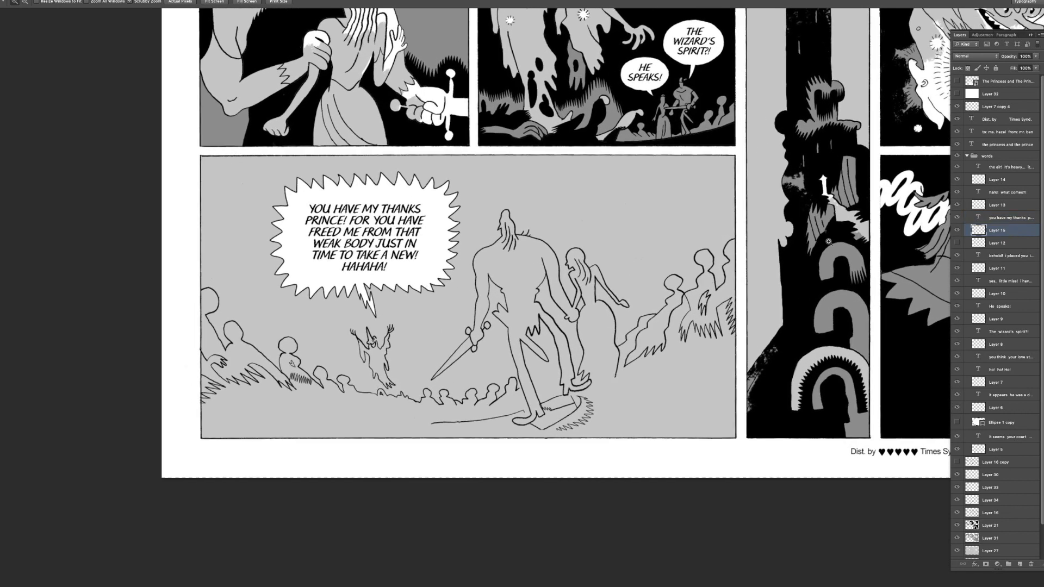
{"action": "key", "text": "ctrl+t"}
{"action": "mouse_move", "coordinate": [271, 245]}
{"action": "left_mouse_down"}
{"action": "mouse_move", "coordinate": [280, 234]}
{"action": "mouse_move", "coordinate": [276, 245]}
{"action": "left_mouse_up"}
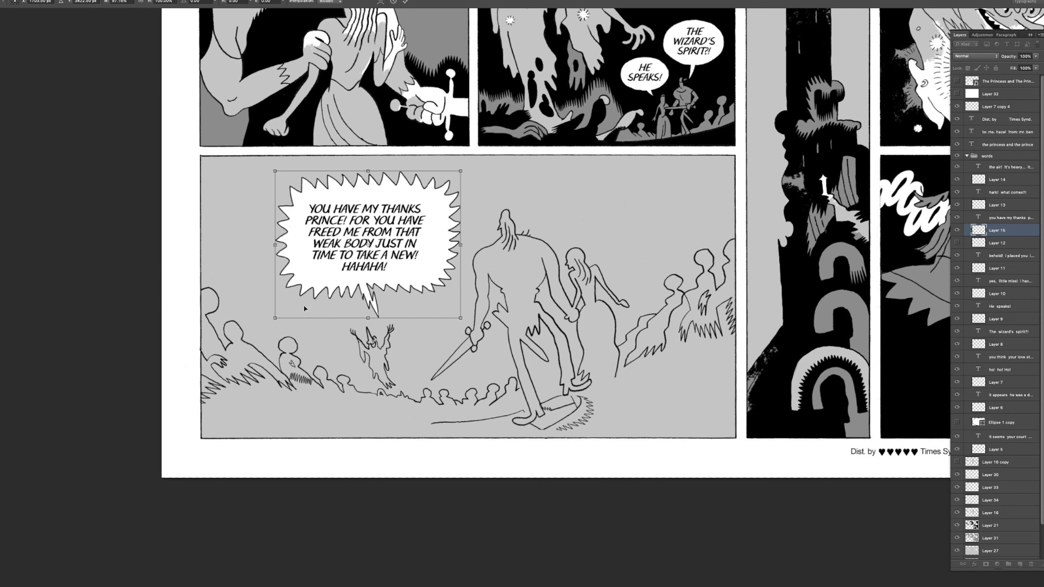
{"action": "left_click_drag", "start_coordinate": [488, 194], "coordinate": [454, 177]}
{"action": "left_click_drag", "start_coordinate": [459, 321], "coordinate": [454, 315]}
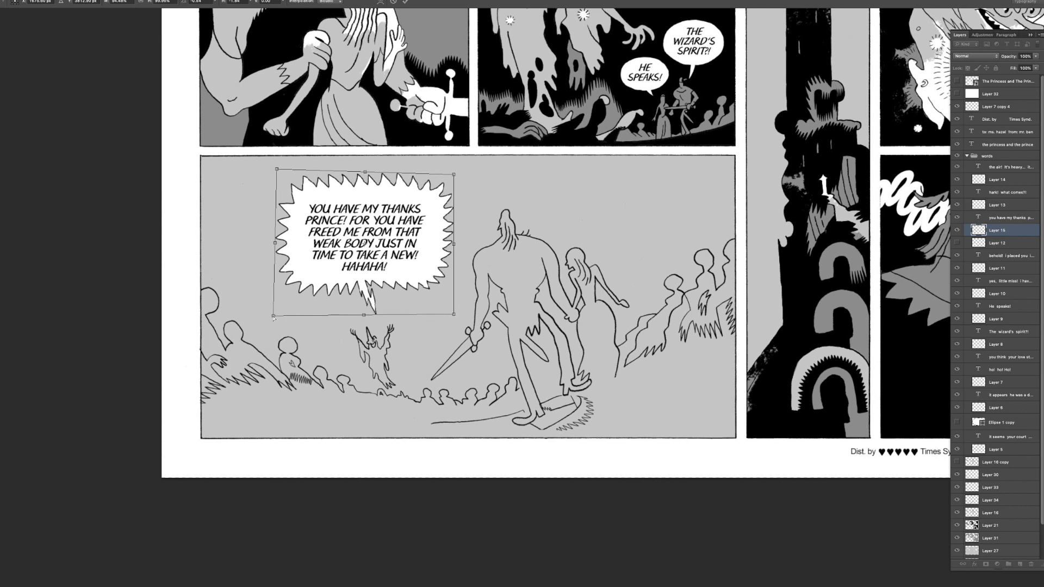
{"action": "key", "text": "Return"}
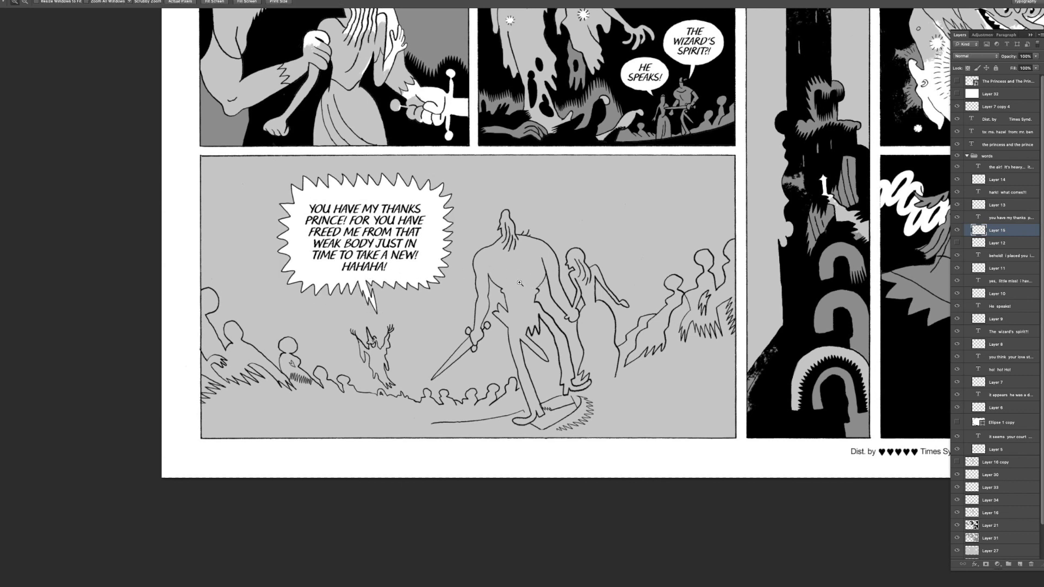
{"action": "key", "text": "ctrl+t"}
{"action": "left_click_drag", "start_coordinate": [461, 246], "coordinate": [447, 244]}
{"action": "key", "text": "ctrl+z"}
{"action": "key", "text": "Return"}
- Try flipping the spiky balloon shape horizontally so its tail leans the other way
{"action": "left_click", "coordinate": [435, 270], "text": "alt"}
{"action": "left_click_drag", "start_coordinate": [441, 294], "coordinate": [471, 285]}
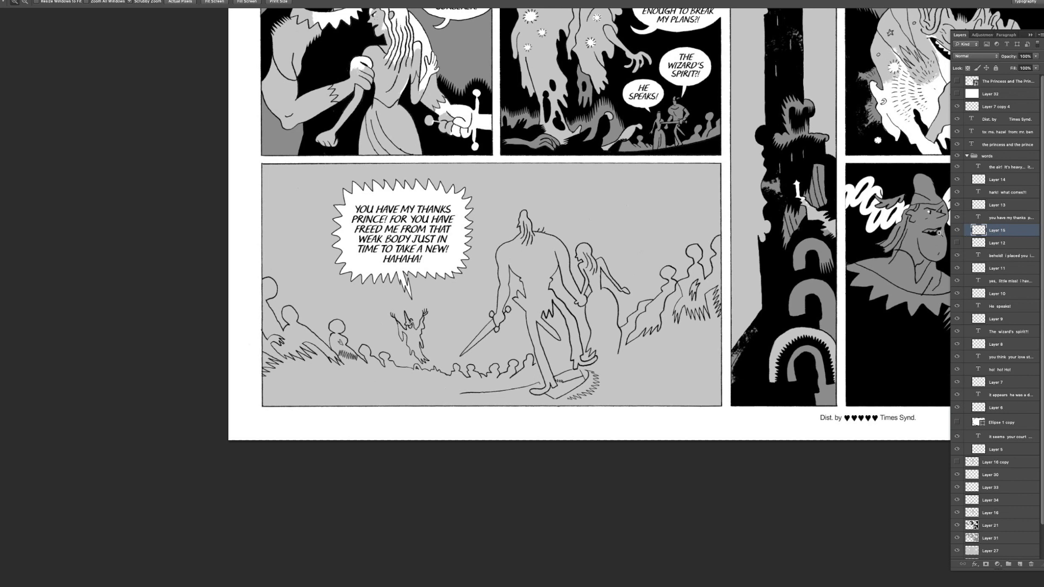
{"action": "key", "text": "ctrl+t"}
{"action": "right_click", "coordinate": [468, 222]}
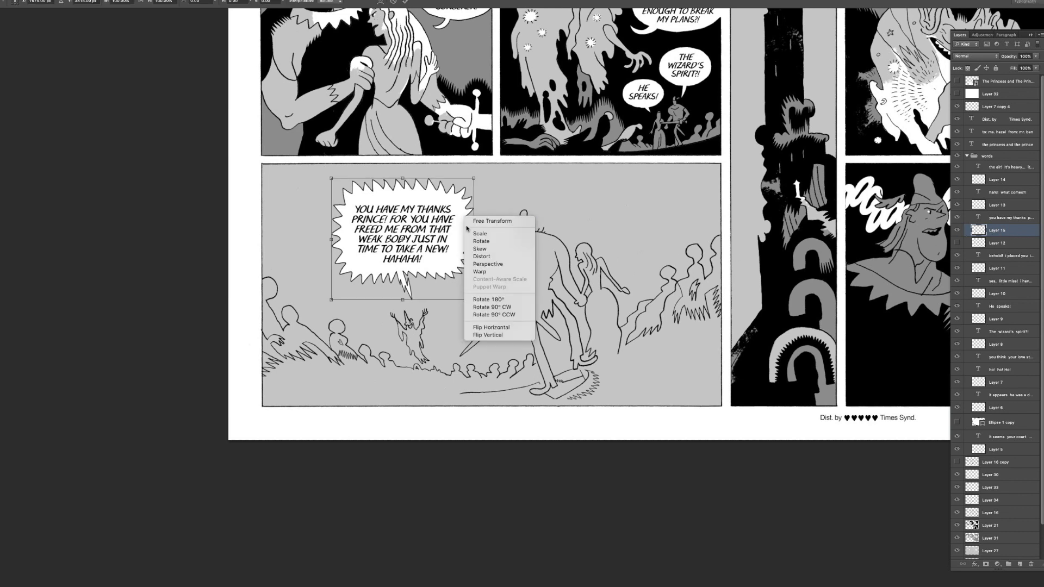
{"action": "left_click", "coordinate": [487, 327]}
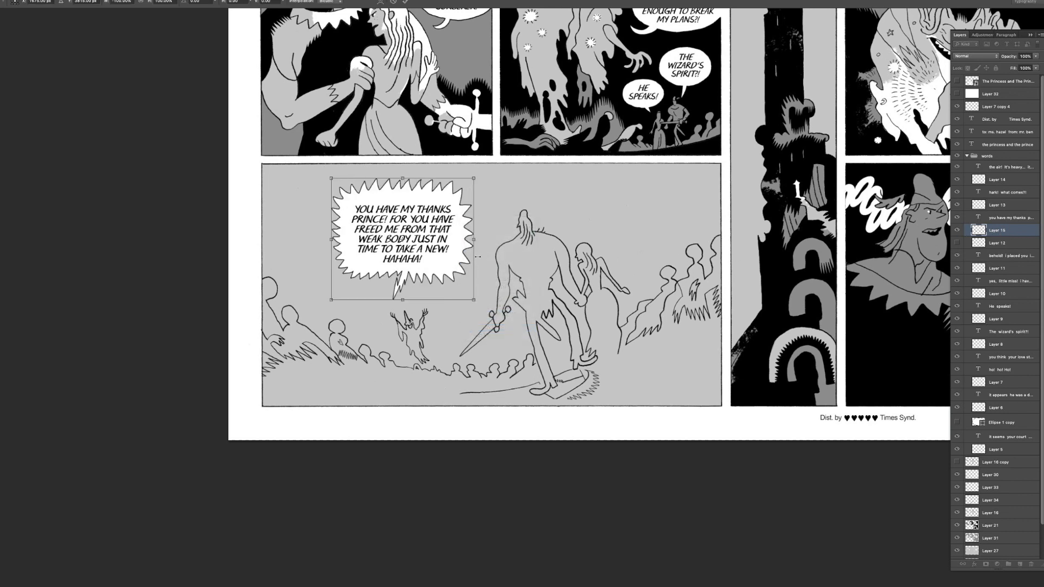
{"action": "key", "text": "Return"}
{"action": "key", "text": "z"}
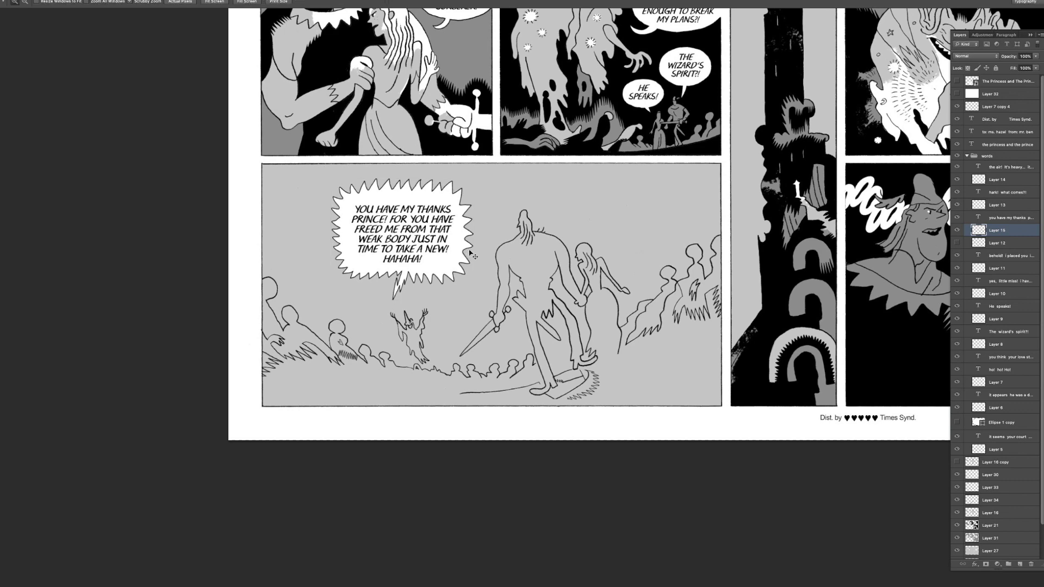
{"action": "key", "text": "super+z"}
- Collapse the words group and toggle the Layer 33 figures off and on to check them in the wide panel
{"action": "left_click_drag", "start_coordinate": [672, 277], "coordinate": [658, 278]}
{"action": "left_click_drag", "start_coordinate": [674, 276], "coordinate": [619, 255]}
{"action": "left_click_drag", "start_coordinate": [620, 329], "coordinate": [649, 329]}
{"action": "left_click", "coordinate": [597, 325]}
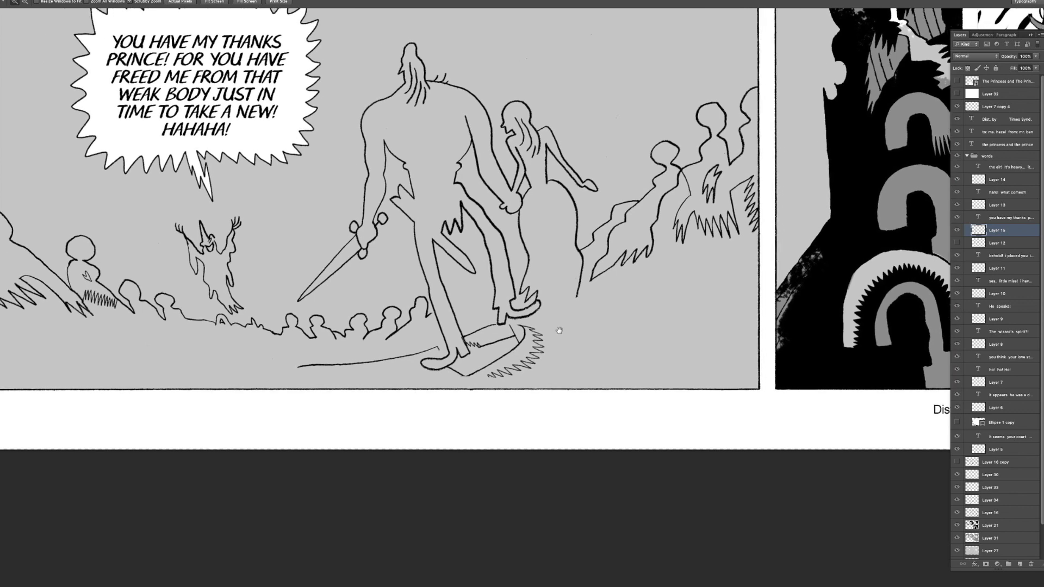
{"action": "left_click", "coordinate": [967, 156]}
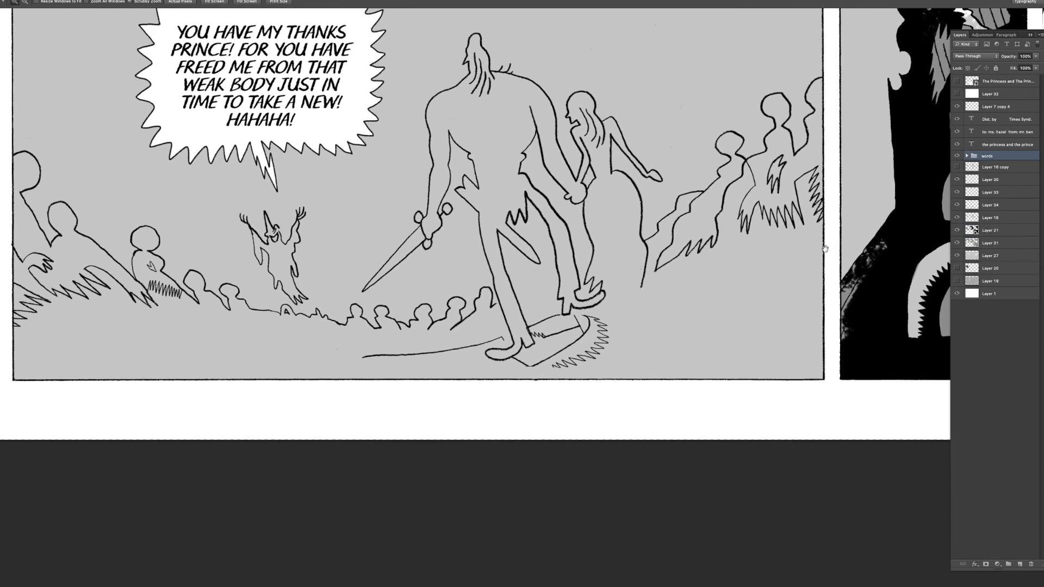
{"action": "left_click", "coordinate": [958, 196]}
{"action": "left_click", "coordinate": [958, 197]}
- Examine the whole comic page's composition, comparing the wide lower panel with the other panels
{"action": "left_click_drag", "start_coordinate": [869, 272], "coordinate": [827, 275]}
{"action": "left_click_drag", "start_coordinate": [926, 254], "coordinate": [699, 288]}
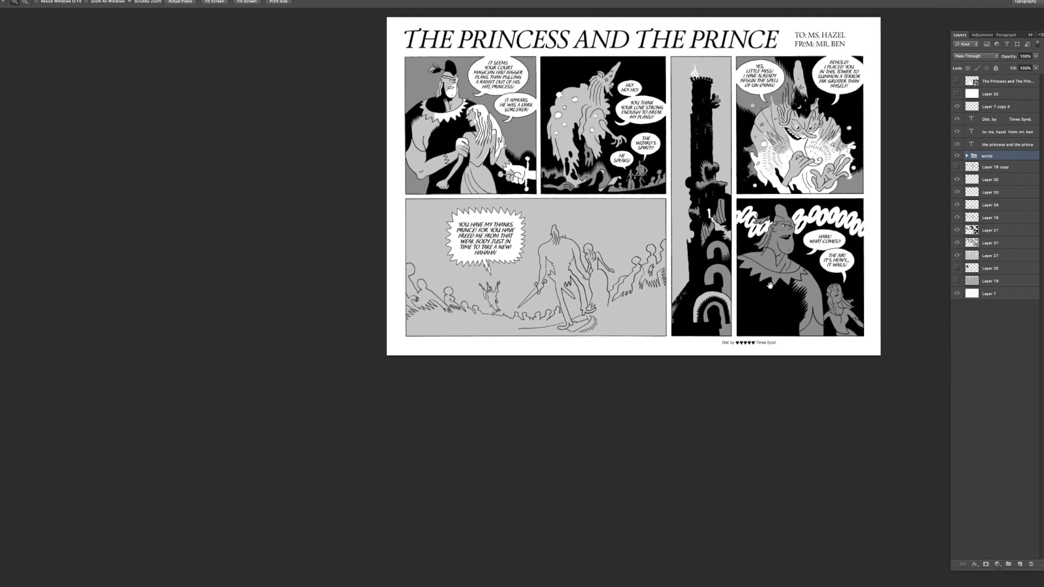
{"action": "left_click_drag", "start_coordinate": [769, 275], "coordinate": [730, 295]}
{"action": "mouse_move", "coordinate": [623, 288]}
{"action": "left_mouse_down"}
{"action": "mouse_move", "coordinate": [634, 296]}
{"action": "mouse_move", "coordinate": [621, 304]}
{"action": "mouse_move", "coordinate": [603, 290]}
{"action": "left_mouse_up"}
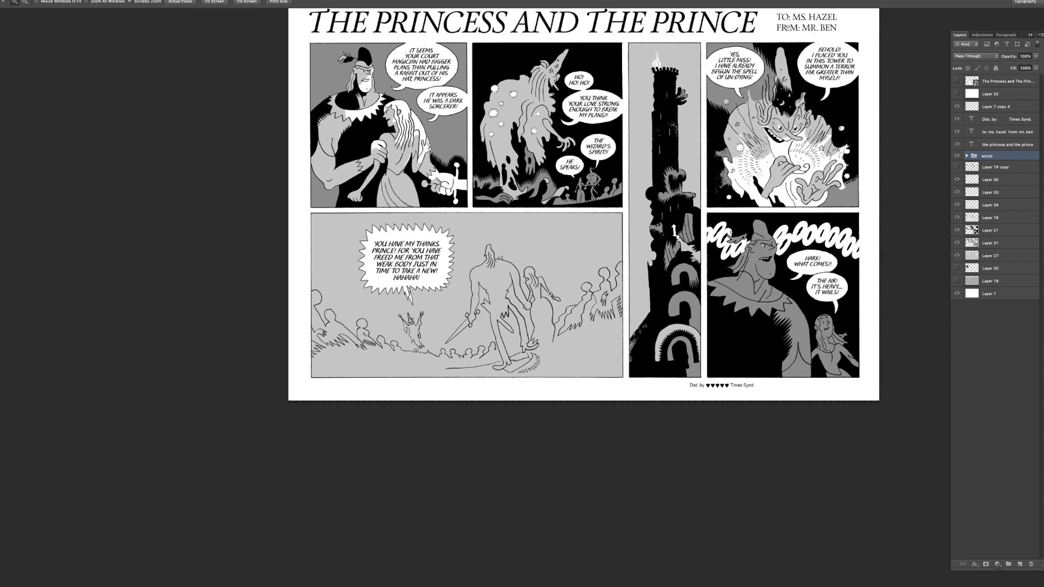
{"action": "left_click_drag", "start_coordinate": [736, 248], "coordinate": [731, 264]}
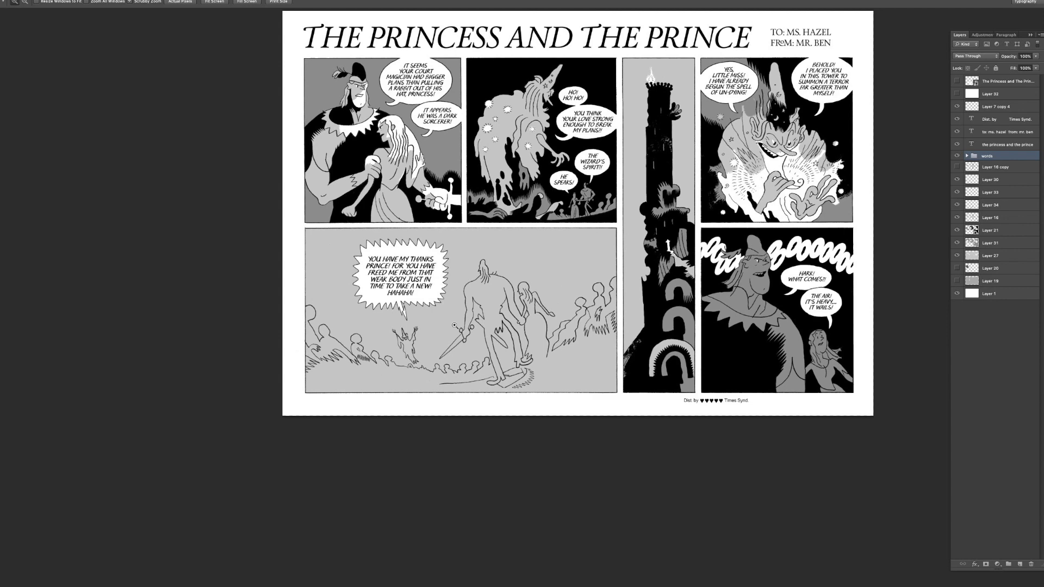
{"action": "scroll", "coordinate": [562, 284], "scroll_direction": "up", "scroll_amount": 2}
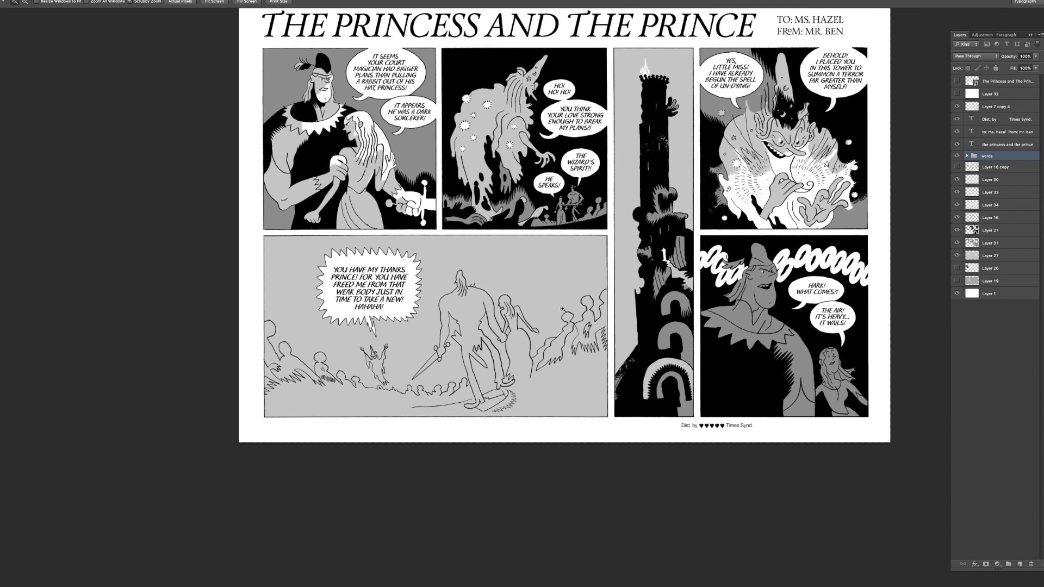
{"action": "left_click_drag", "start_coordinate": [562, 309], "coordinate": [593, 340]}
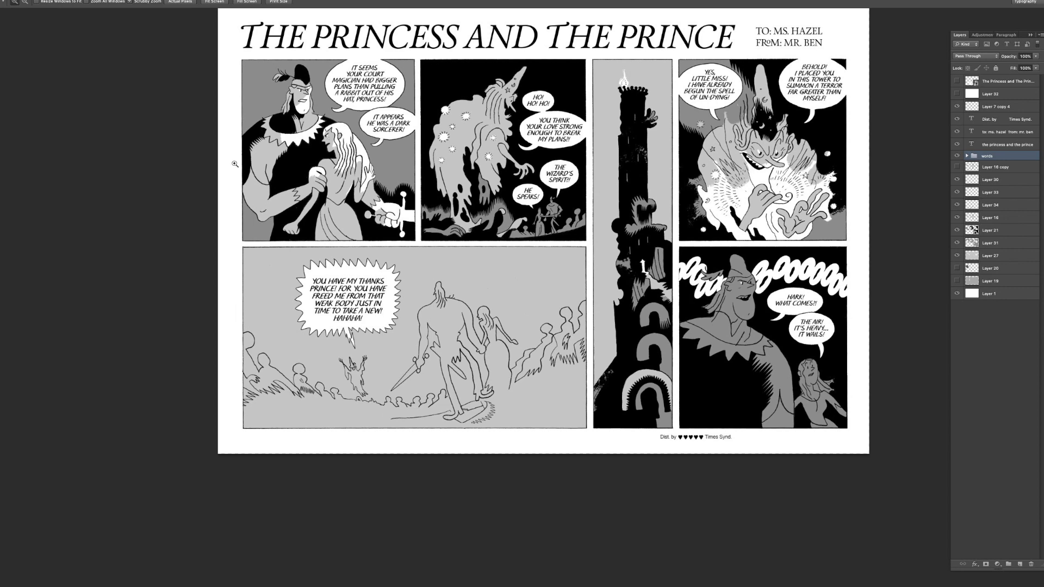
{"action": "left_click", "coordinate": [628, 324]}
{"action": "left_click_drag", "start_coordinate": [631, 294], "coordinate": [706, 255]}
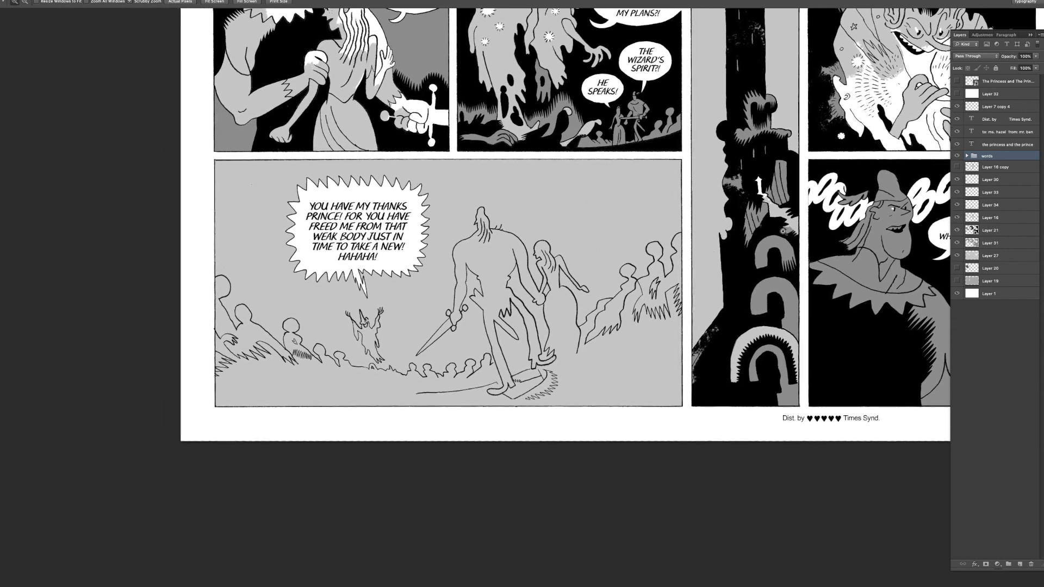
- Toggle Layer 34 and Layer 33 off and on to identify the artwork each holds in the wide panel
{"action": "left_click", "coordinate": [957, 205]}
{"action": "left_click", "coordinate": [957, 205]}
{"action": "left_click", "coordinate": [957, 192]}
{"action": "left_click", "coordinate": [957, 192]}
- Enlarge and slightly rotate the Layer 33 and Layer 34 figures and crowd together, extending them past the wide panel's inner border
{"action": "left_click", "coordinate": [989, 192]}
{"action": "left_click", "coordinate": [988, 205], "text": "shift"}
{"action": "scroll", "coordinate": [807, 264], "scroll_direction": "down", "scroll_amount": 2}
{"action": "key", "text": "ctrl+t"}
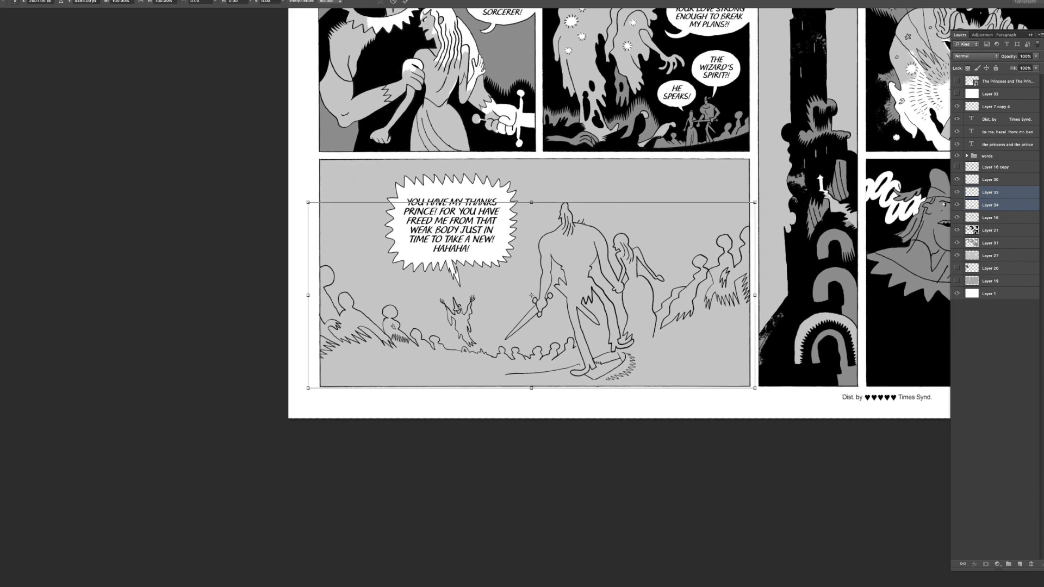
{"action": "left_click_drag", "start_coordinate": [755, 203], "coordinate": [795, 191]}
{"action": "left_click_drag", "start_coordinate": [305, 183], "coordinate": [305, 184]}
{"action": "left_click_drag", "start_coordinate": [831, 157], "coordinate": [808, 173]}
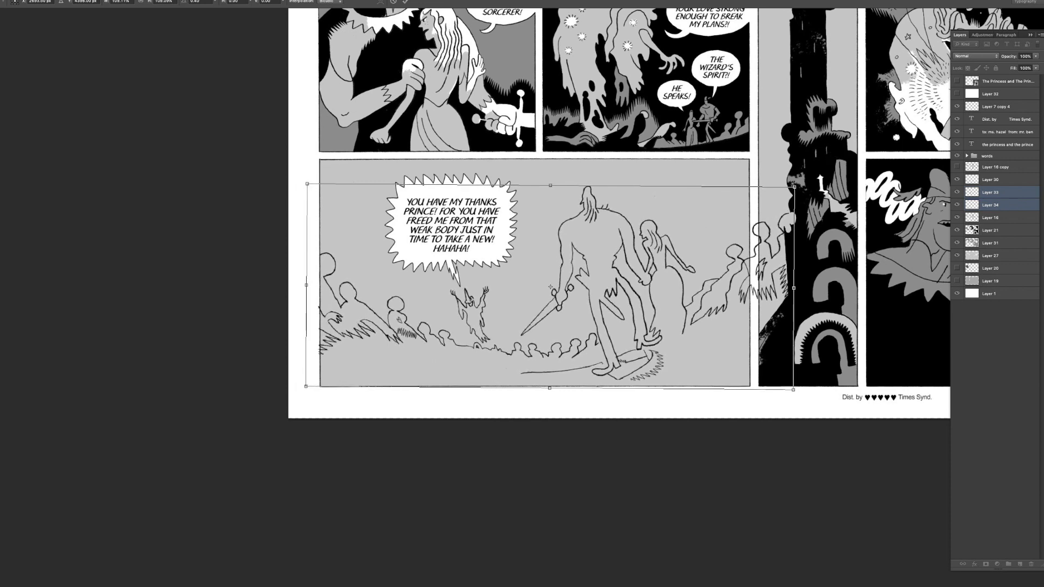
{"action": "key", "text": "Return"}
- Compare the original and enlarged figure sizes on the full page by undoing and restoring the transform
{"action": "key", "text": "z"}
{"action": "left_click", "coordinate": [755, 216], "text": "alt"}
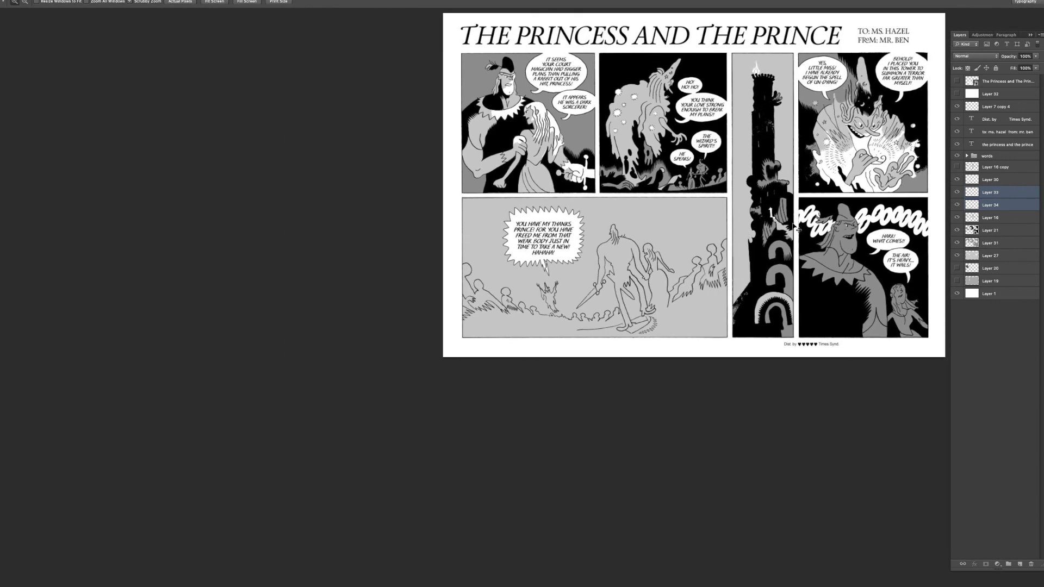
{"action": "key", "text": "ctrl+z"}
{"action": "key", "text": "ctrl+z"}
{"action": "key", "text": "ctrl+z"}
{"action": "key", "text": "ctrl+z"}
{"action": "key", "text": "ctrl+z"}
{"action": "key", "text": "ctrl+z"}
{"action": "key", "text": "ctrl+z"}
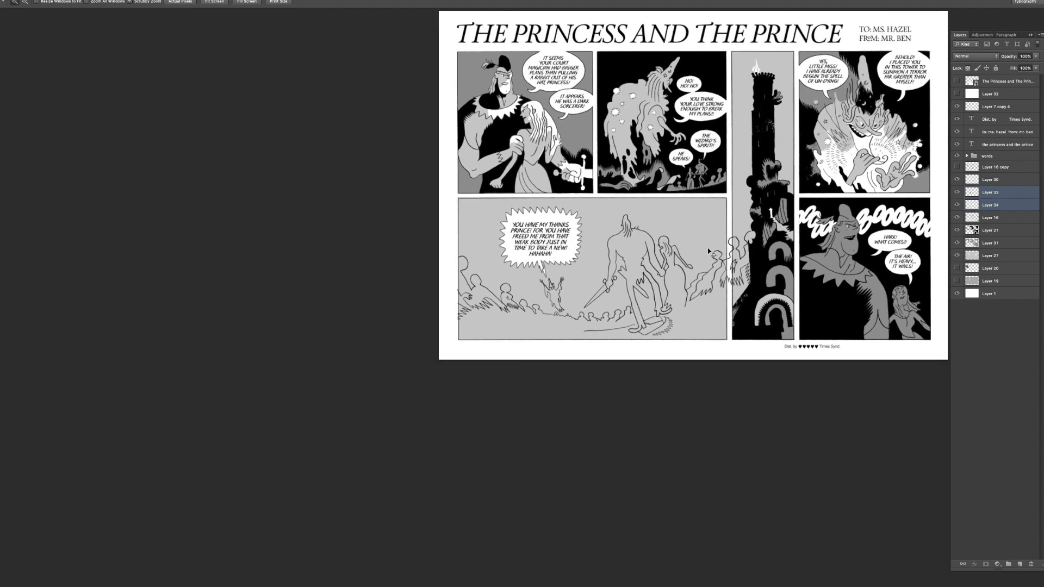
{"action": "key", "text": "ctrl+z"}
{"action": "left_click_drag", "start_coordinate": [709, 245], "coordinate": [684, 257]}
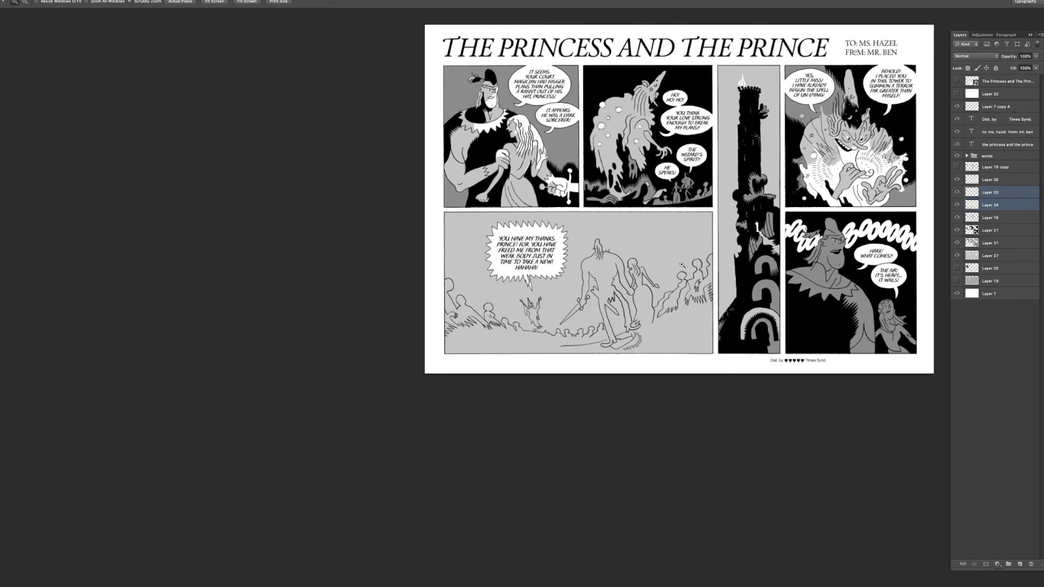
{"action": "scroll", "coordinate": [602, 240], "scroll_direction": "up", "scroll_amount": 1}
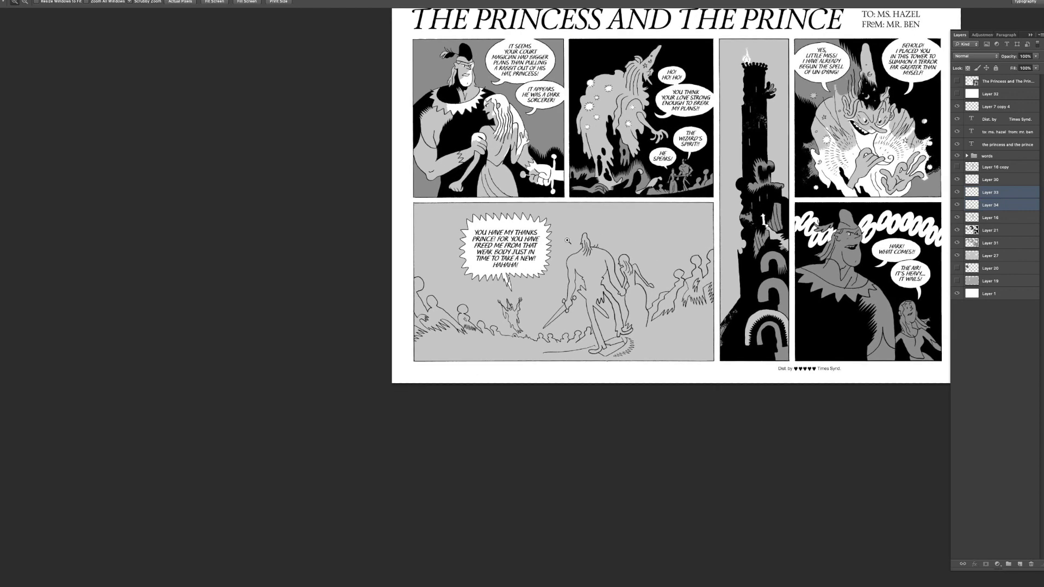
{"action": "left_click_drag", "start_coordinate": [631, 283], "coordinate": [586, 306]}
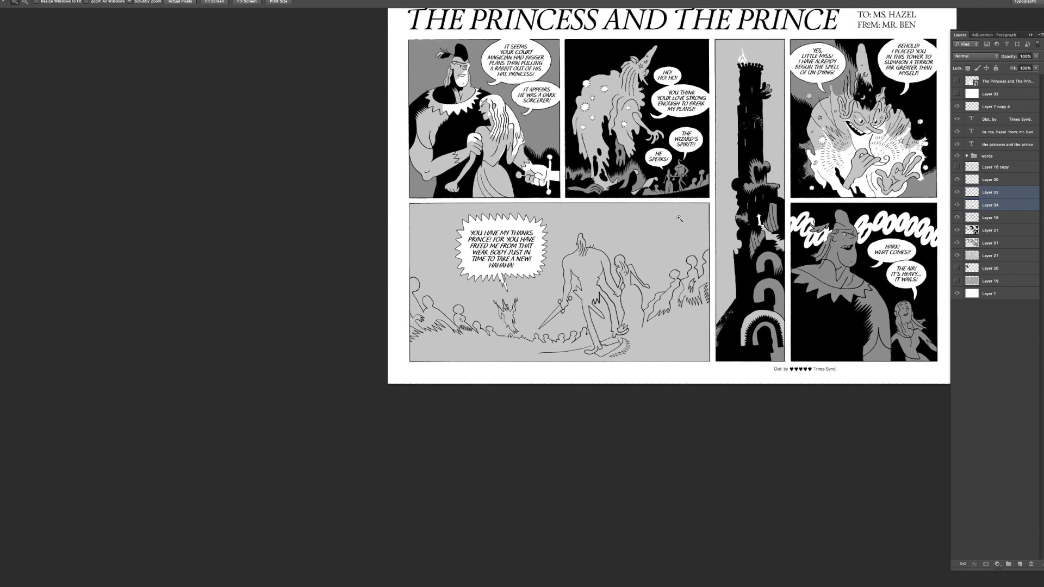
{"action": "left_click_drag", "start_coordinate": [680, 218], "coordinate": [712, 237]}
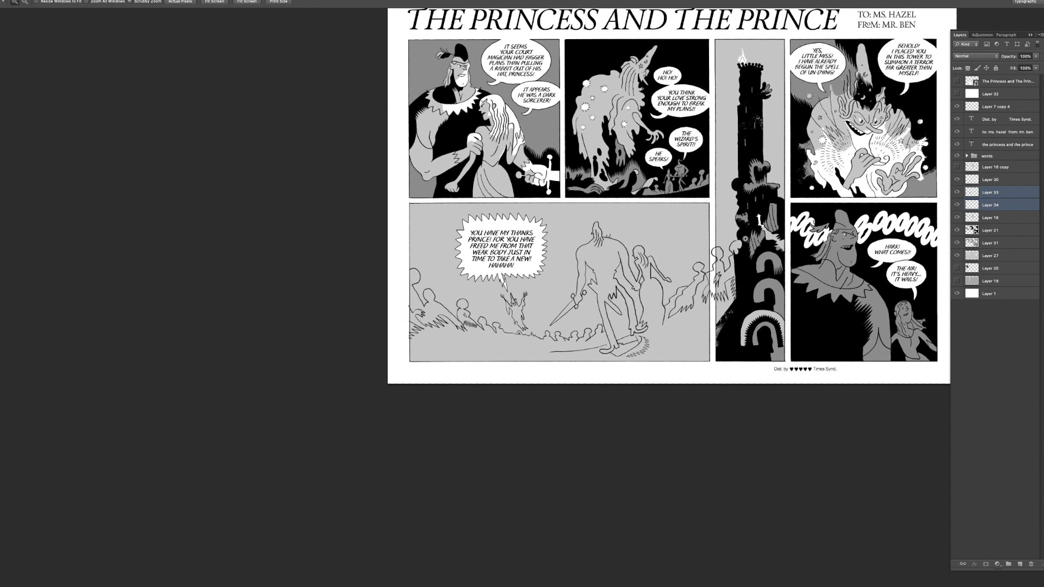
- Scale the Layer 33 and Layer 34 figures and crowd down slightly in the wide panel
{"action": "key", "text": "ctrl+t"}
{"action": "left_click_drag", "start_coordinate": [742, 222], "coordinate": [730, 227]}
{"action": "key", "text": "Return"}
{"action": "key", "text": "z"}
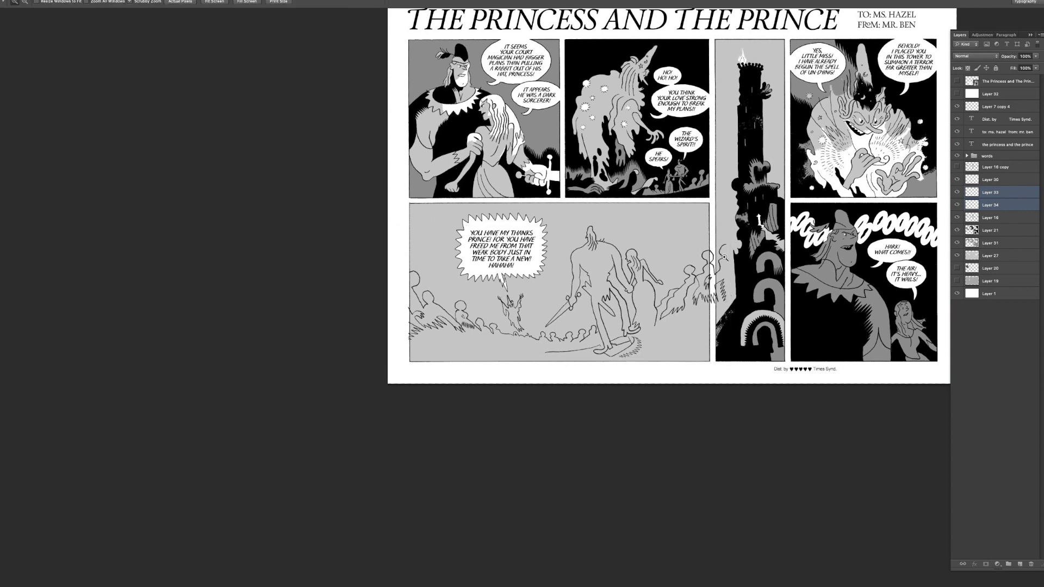
- Select and remove the crowd lines that spill from the wide panel onto the tower panel, then make Layer 34 active
{"action": "mouse_move", "coordinate": [727, 270]}
{"action": "left_mouse_down"}
{"action": "mouse_move", "coordinate": [709, 217]}
{"action": "mouse_move", "coordinate": [753, 283]}
{"action": "mouse_move", "coordinate": [758, 377]}
{"action": "left_mouse_up"}
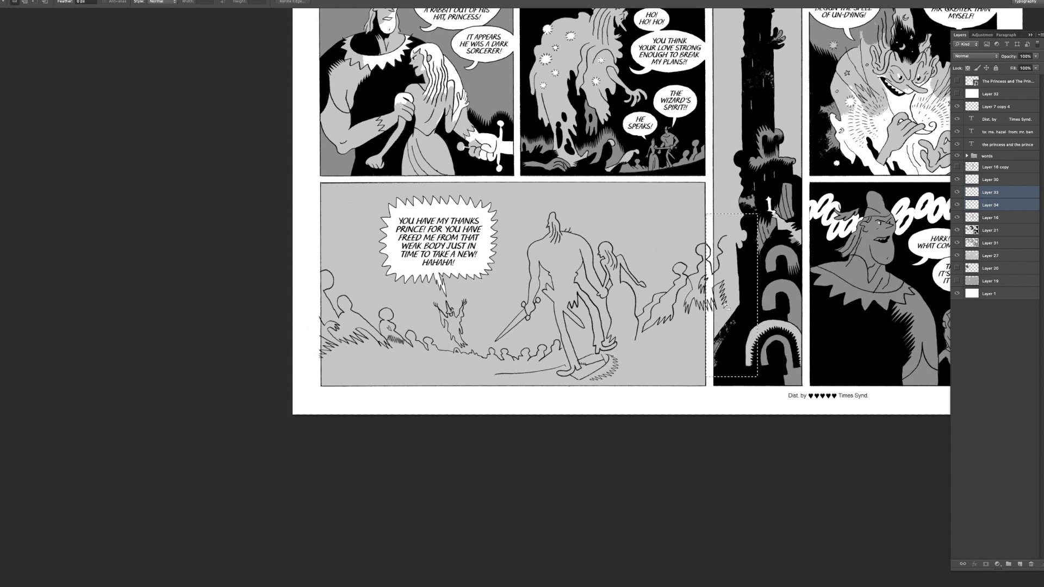
{"action": "left_click_drag", "start_coordinate": [729, 321], "coordinate": [725, 321]}
{"action": "left_click", "coordinate": [957, 192]}
{"action": "left_click", "coordinate": [956, 192]}
{"action": "left_click", "coordinate": [990, 205]}
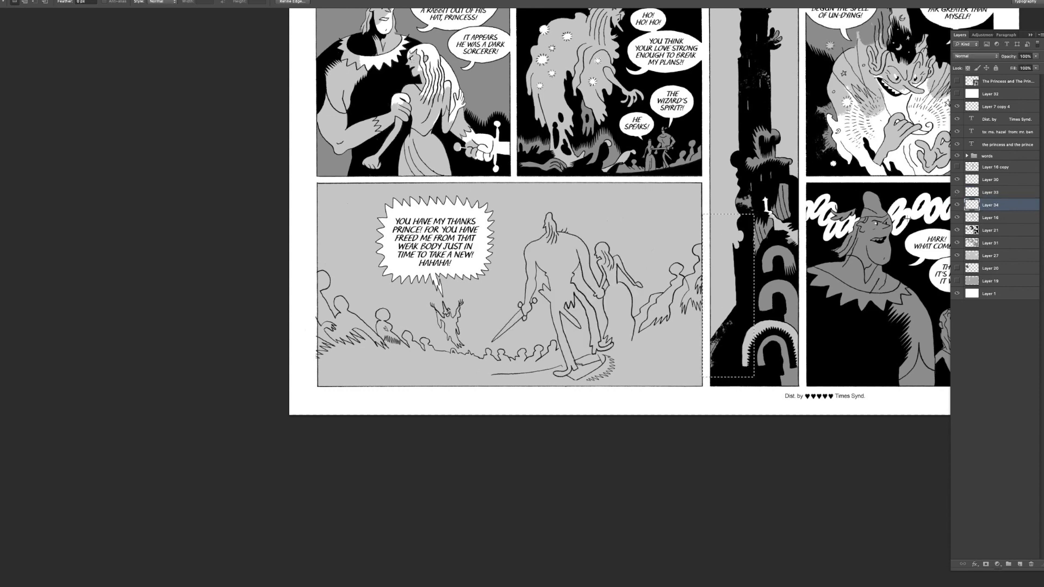
- Erase the spiky crowd lines on Layer 34 that stick out past the wide panel's left border
{"action": "key", "text": "z"}
{"action": "left_click", "coordinate": [755, 276]}
{"action": "key", "text": "e"}
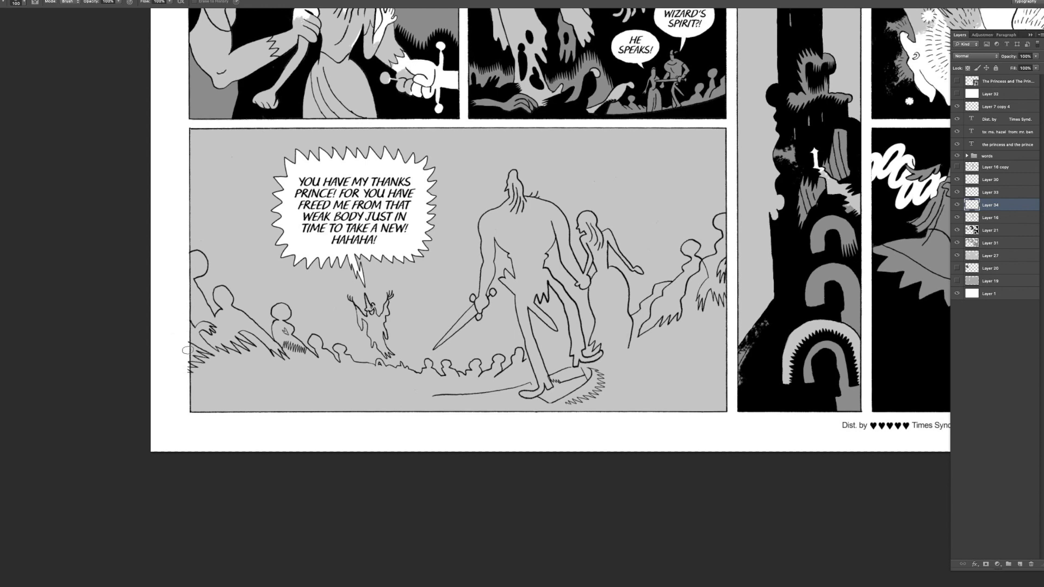
{"action": "scroll", "coordinate": [188, 373], "scroll_direction": "up", "scroll_amount": 2}
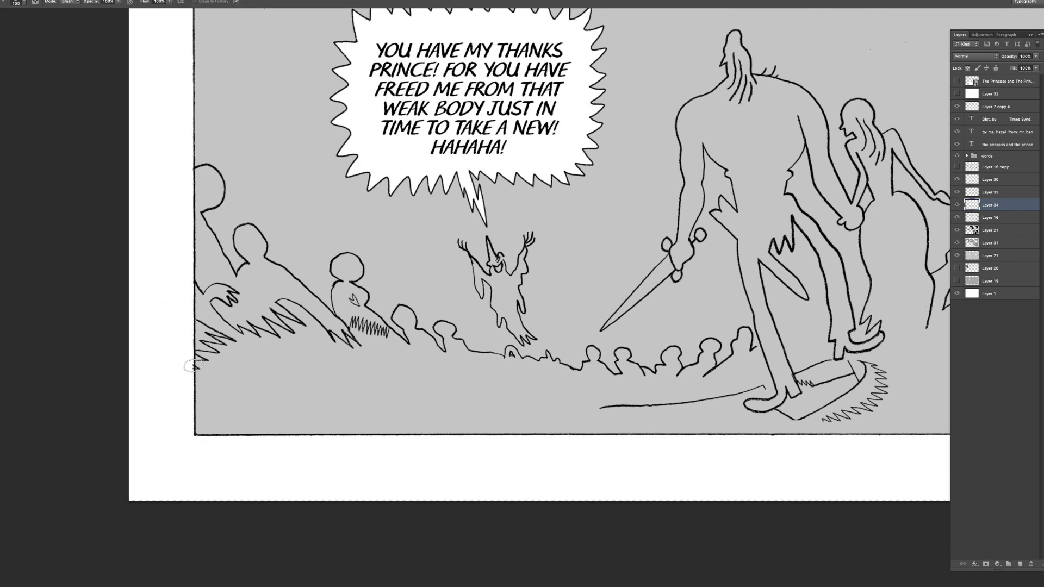
{"action": "left_click_drag", "start_coordinate": [189, 370], "coordinate": [187, 360]}
{"action": "scroll", "coordinate": [189, 360], "scroll_direction": "up", "scroll_amount": 1}
{"action": "key", "text": "b"}
{"action": "scroll", "coordinate": [200, 321], "scroll_direction": "up", "scroll_amount": 1}
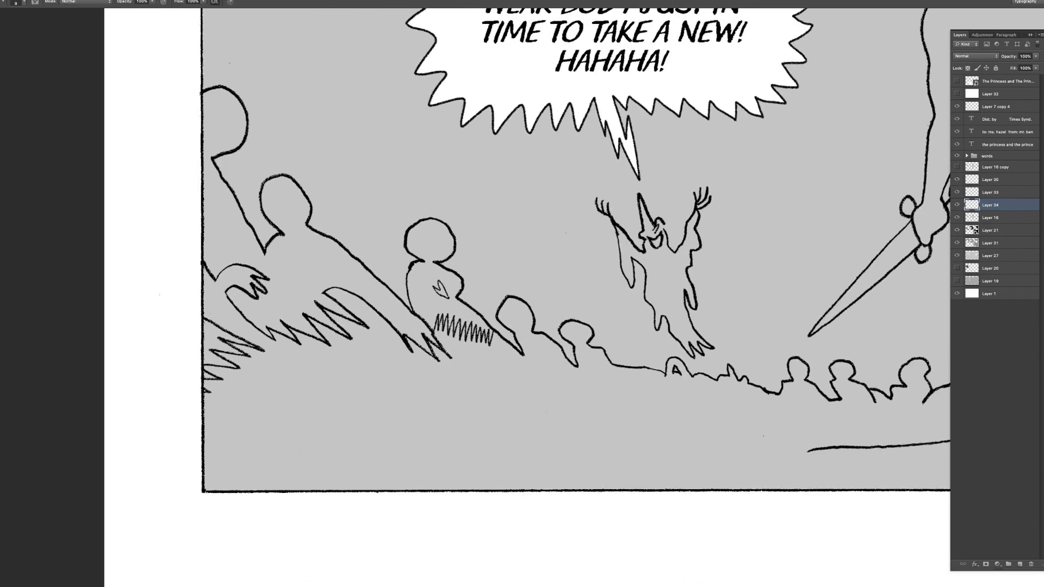
{"action": "left_click_drag", "start_coordinate": [321, 293], "coordinate": [288, 294]}
- Clean up the Layer 34 crowd lines where they meet the wide panel's right border
{"action": "left_click_drag", "start_coordinate": [947, 202], "coordinate": [552, 209]}
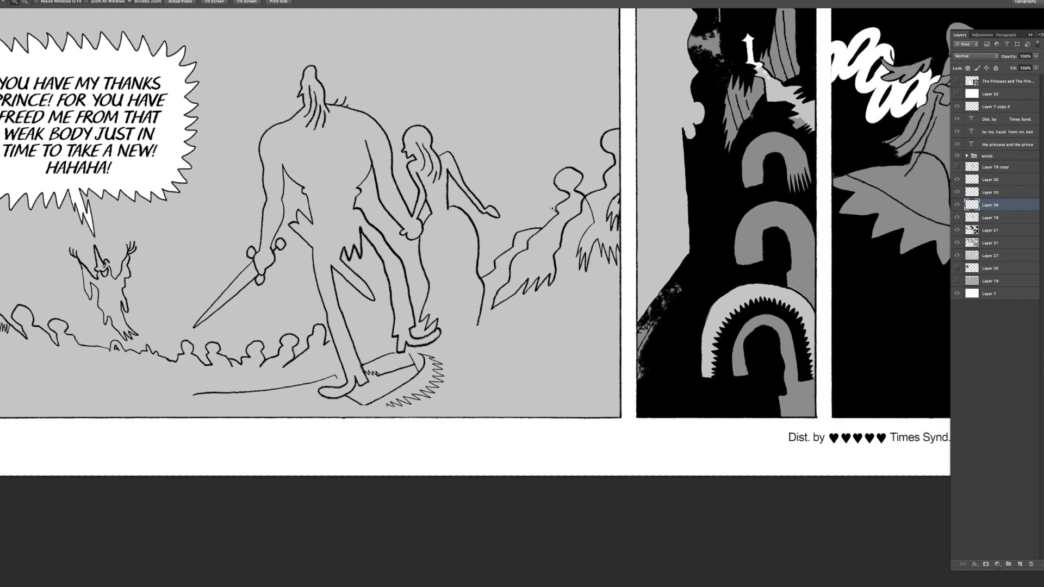
{"action": "left_click", "coordinate": [604, 205]}
{"action": "key", "text": "e"}
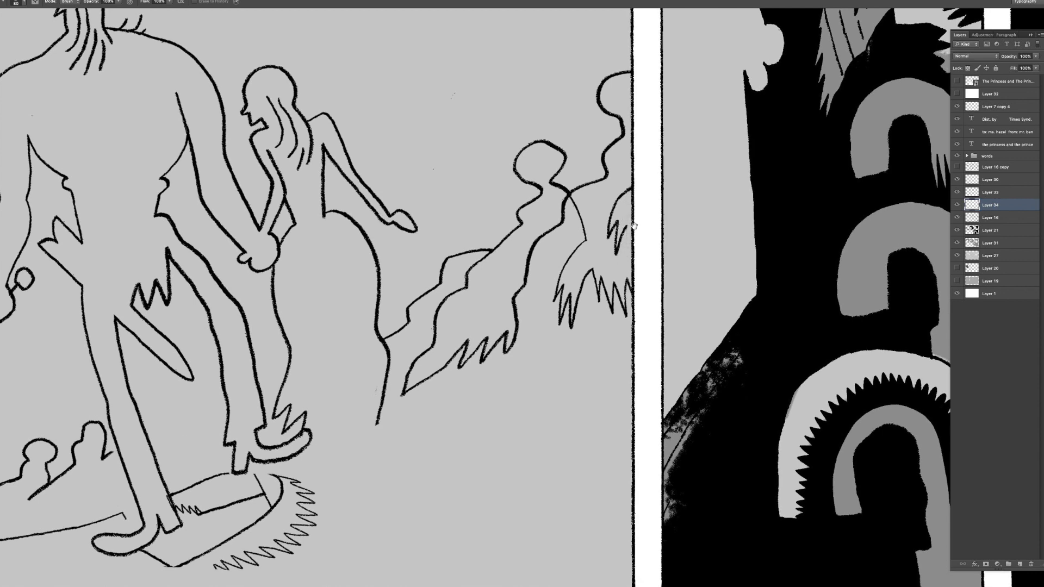
{"action": "key", "text": "b"}
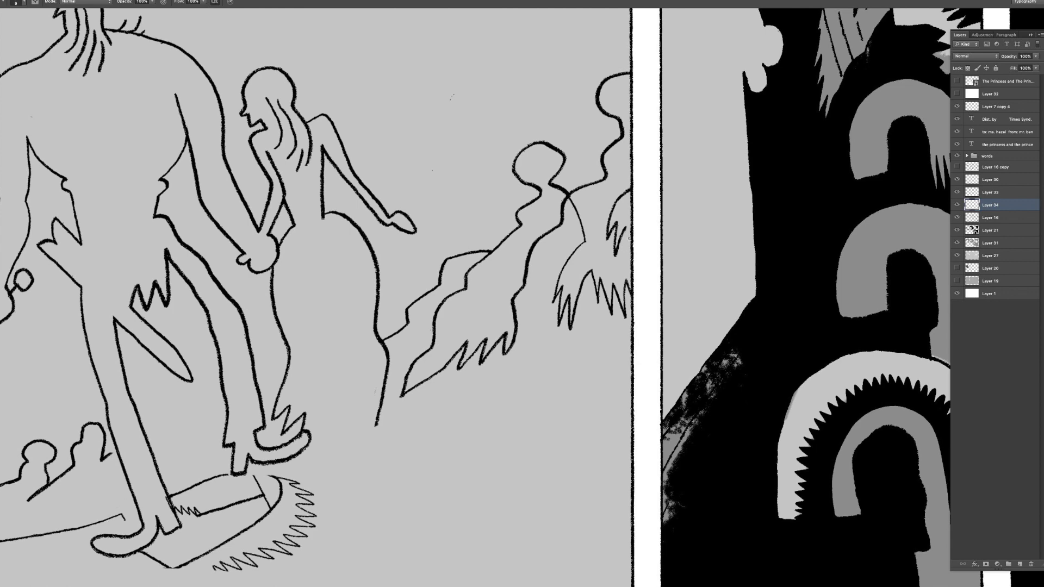
{"action": "key", "text": "z"}
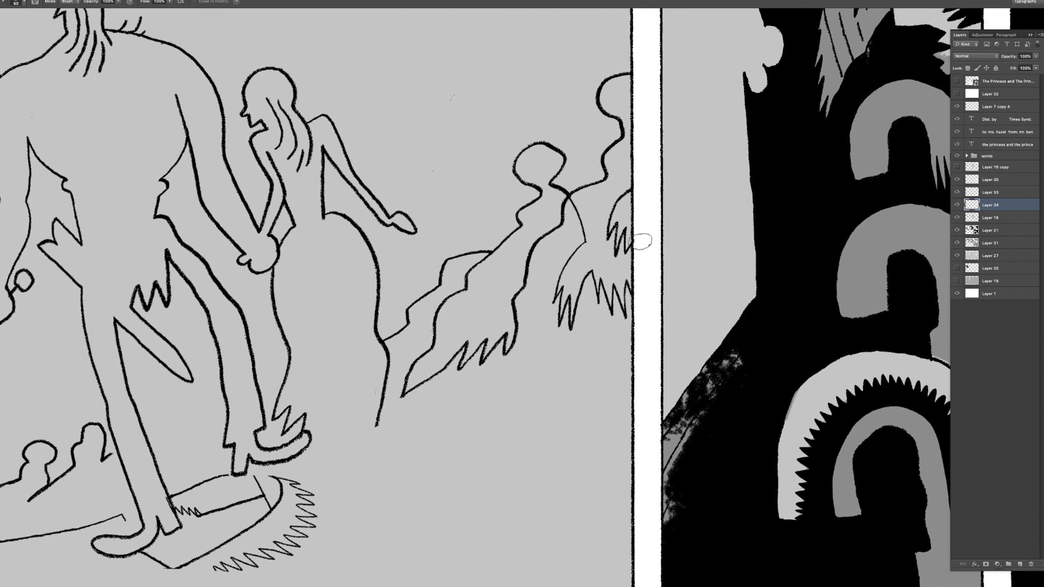
{"action": "left_click", "coordinate": [656, 250], "text": "alt"}
{"action": "left_click", "coordinate": [679, 217]}
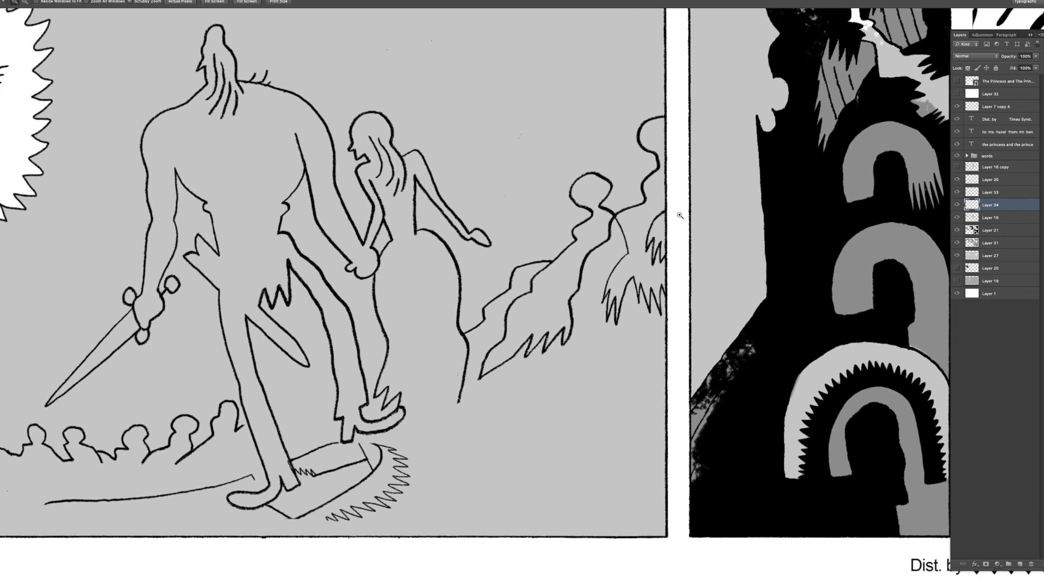
- Tidy the stray marks around the princess and the right-hand crowd, working on the layer below and on Layer 34
{"action": "left_click_drag", "start_coordinate": [654, 209], "coordinate": [708, 221]}
{"action": "left_click_drag", "start_coordinate": [462, 63], "coordinate": [563, 174]}
{"action": "left_click", "coordinate": [559, 173]}
{"action": "left_click_drag", "start_coordinate": [663, 183], "coordinate": [605, 163]}
{"action": "left_click", "coordinate": [1004, 217]}
{"action": "mouse_move", "coordinate": [707, 317]}
{"action": "left_mouse_down"}
{"action": "mouse_move", "coordinate": [674, 320]}
{"action": "mouse_move", "coordinate": [725, 256]}
{"action": "mouse_move", "coordinate": [772, 225]}
{"action": "mouse_move", "coordinate": [647, 188]}
{"action": "left_mouse_up"}
{"action": "left_click", "coordinate": [990, 205]}
{"action": "left_click_drag", "start_coordinate": [624, 270], "coordinate": [453, 272]}
{"action": "scroll", "coordinate": [762, 272], "scroll_direction": "down", "scroll_amount": 5}
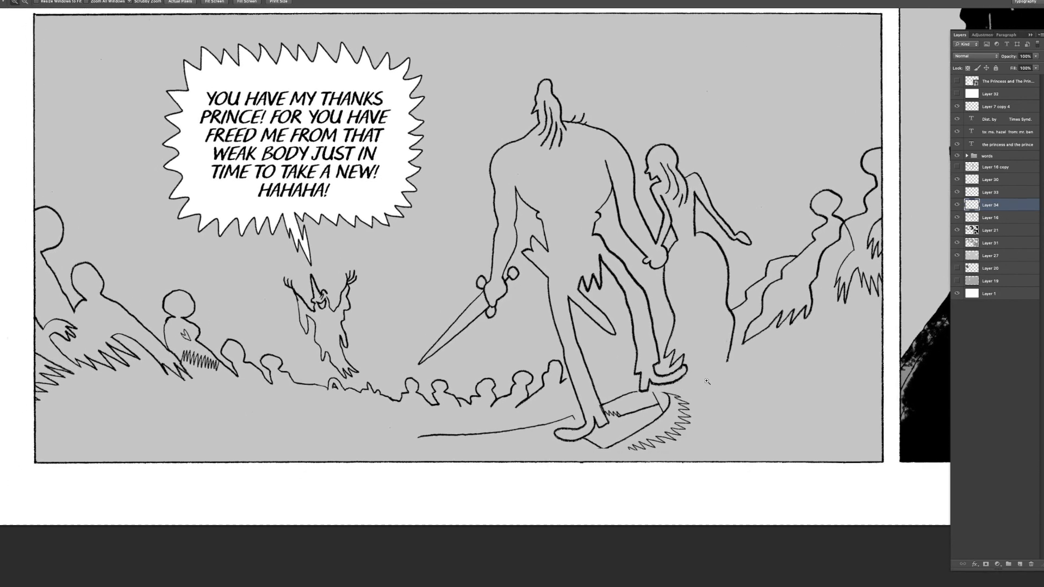
- Erase the small zigzag hatching behind the prince's front foot on the slab and tidy the slab's upper line
{"action": "left_click_drag", "start_coordinate": [707, 382], "coordinate": [817, 276]}
{"action": "left_click", "coordinate": [957, 205]}
{"action": "left_click", "coordinate": [957, 205]}
{"action": "left_click_drag", "start_coordinate": [634, 431], "coordinate": [625, 431]}
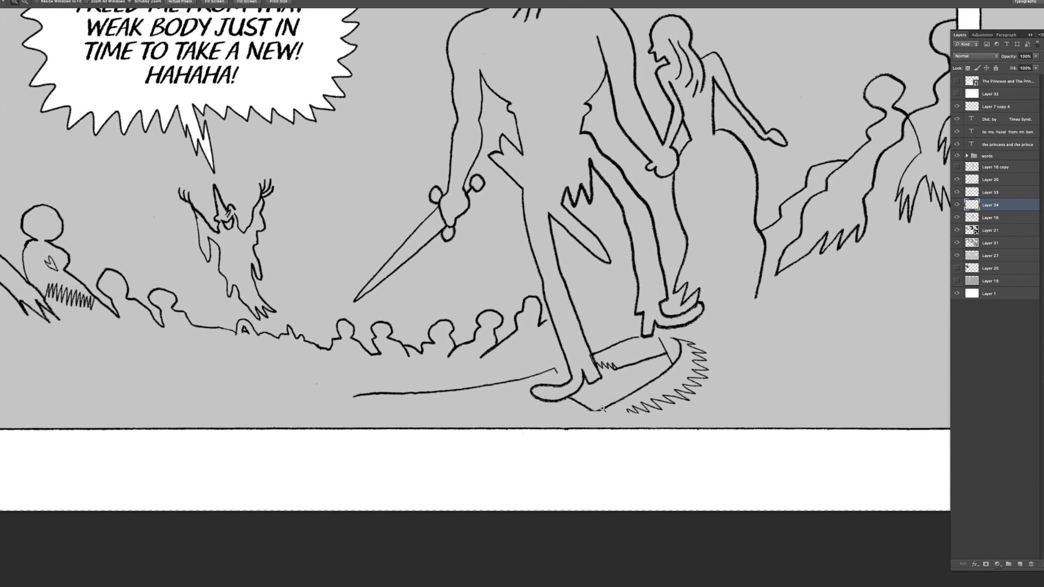
{"action": "left_click", "coordinate": [602, 409]}
{"action": "key", "text": "e"}
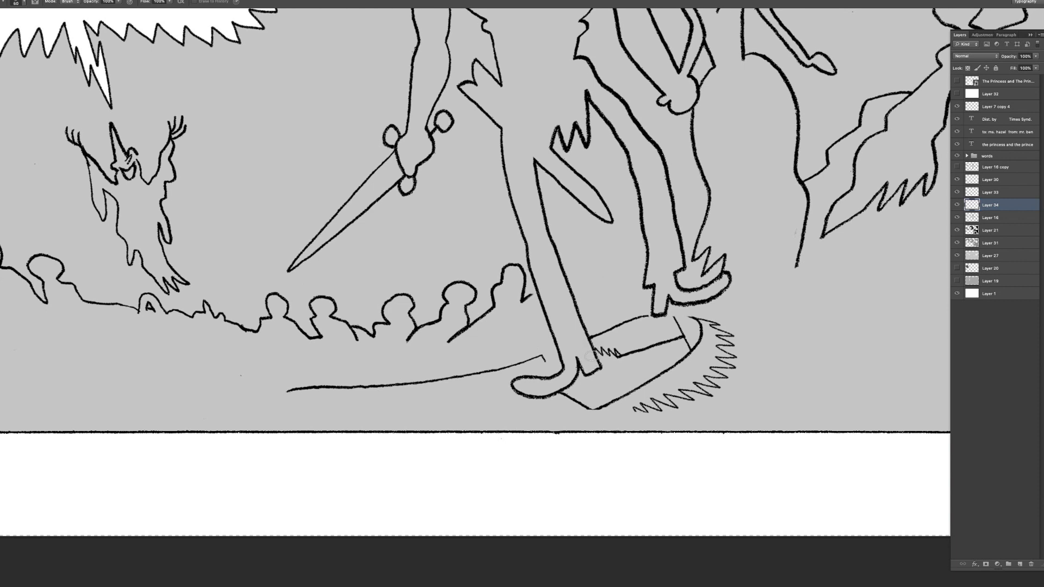
{"action": "left_click_drag", "start_coordinate": [596, 347], "coordinate": [597, 346]}
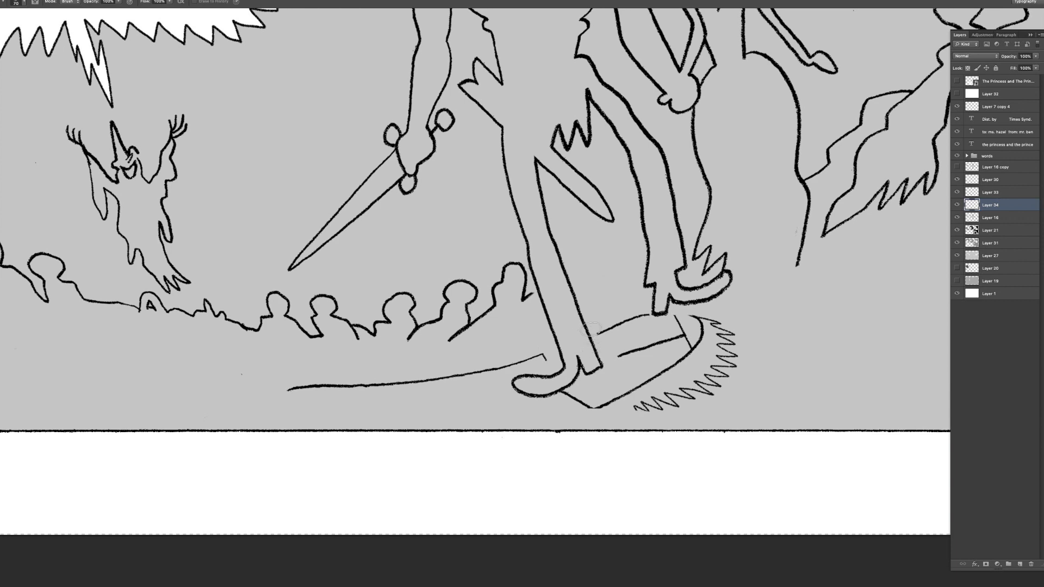
{"action": "key", "text": "b"}
{"action": "left_click_drag", "start_coordinate": [594, 337], "coordinate": [589, 331]}
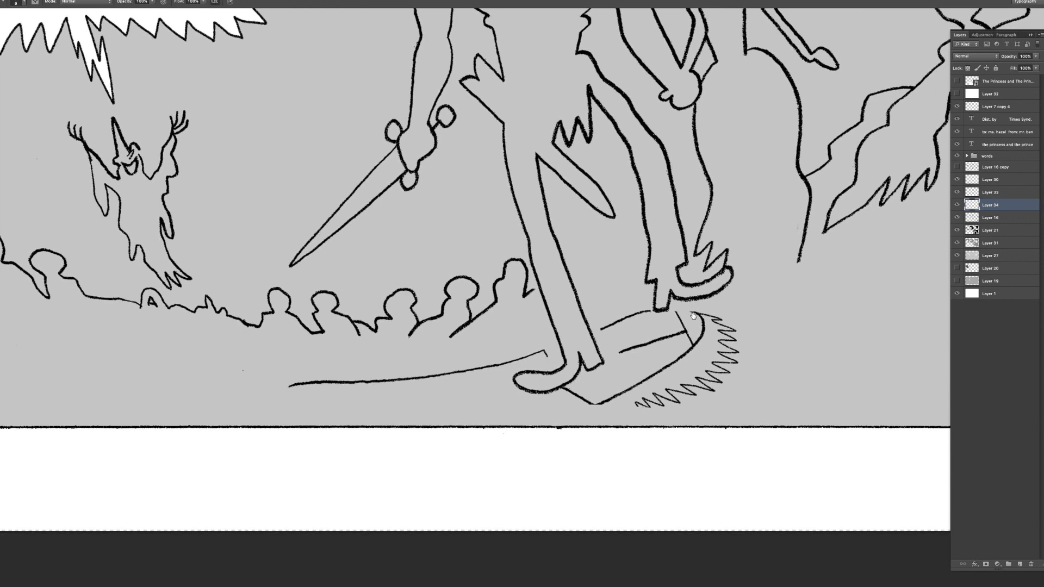
- Examine the cleaned-up feet and slab up close and within the whole wide panel
{"action": "scroll", "coordinate": [687, 308], "scroll_direction": "down", "scroll_amount": 3}
{"action": "scroll", "coordinate": [690, 316], "scroll_direction": "up", "scroll_amount": 1}
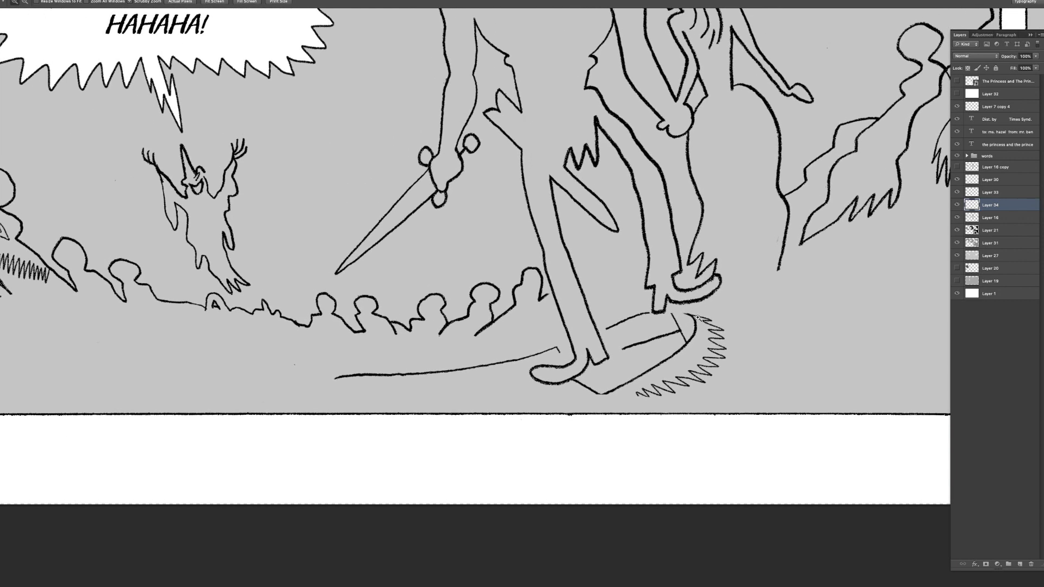
{"action": "key", "text": "z"}
{"action": "scroll", "coordinate": [640, 390], "scroll_direction": "down", "scroll_amount": 2}
{"action": "scroll", "coordinate": [640, 389], "scroll_direction": "up", "scroll_amount": 2}
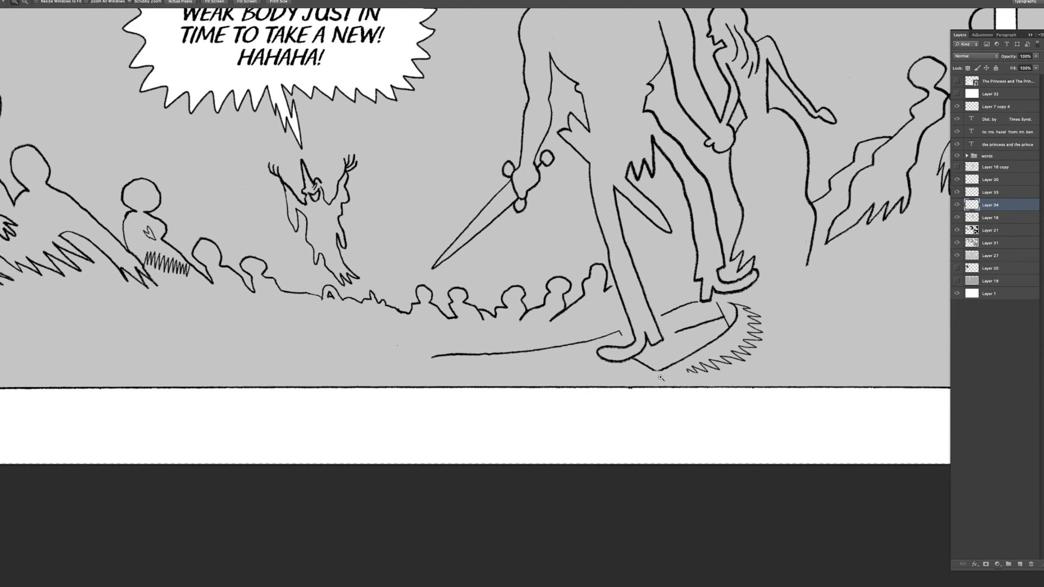
{"action": "scroll", "coordinate": [648, 376], "scroll_direction": "down", "scroll_amount": 1}
{"action": "scroll", "coordinate": [648, 376], "scroll_direction": "down", "scroll_amount": 2}
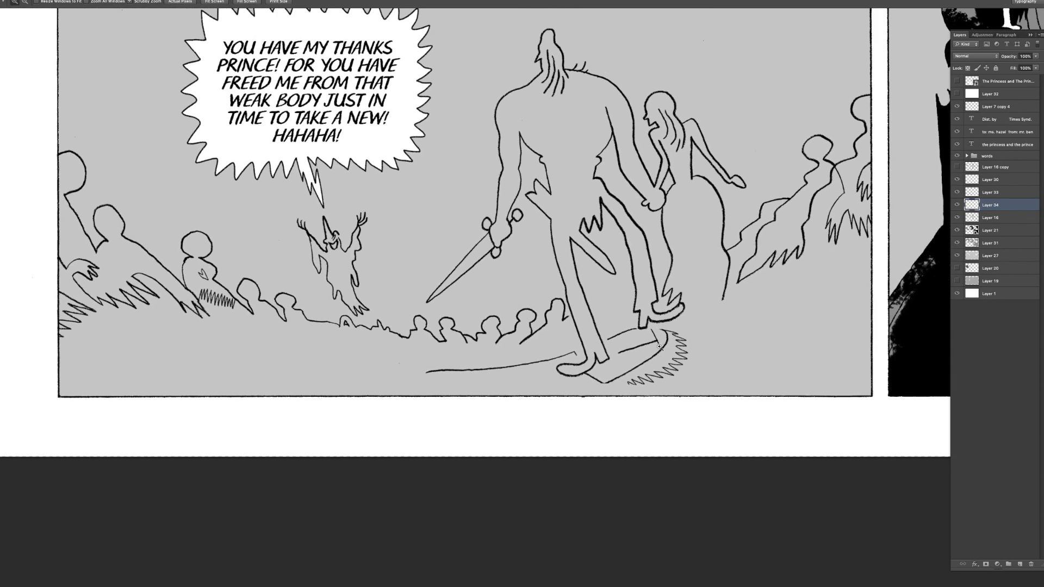
{"action": "scroll", "coordinate": [646, 372], "scroll_direction": "down", "scroll_amount": 1}
{"action": "scroll", "coordinate": [645, 372], "scroll_direction": "up", "scroll_amount": 3}
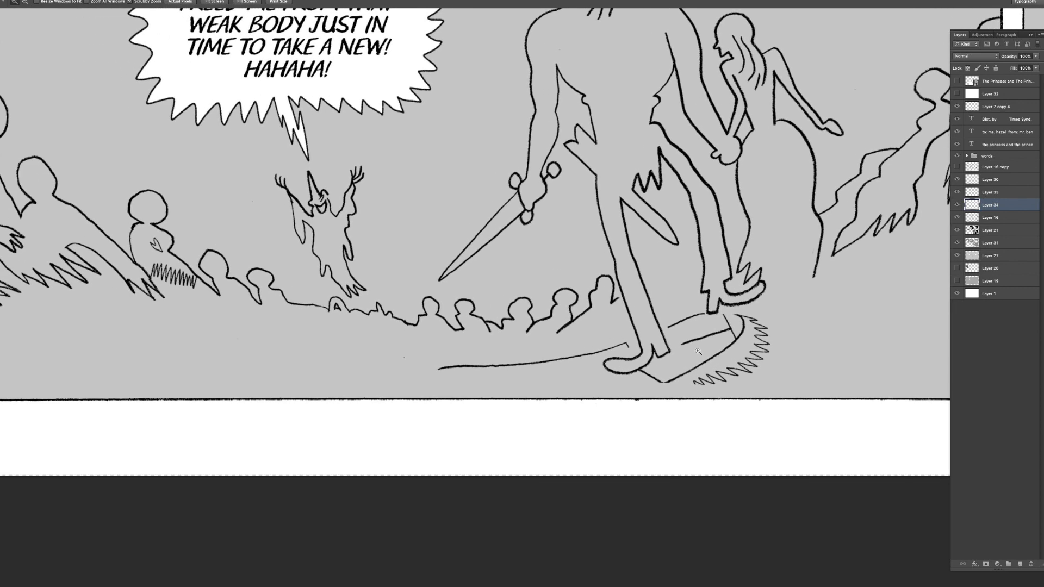
- Toggle Layer 34 off and on repeatedly to check its lines around the feet, slab and crowd
{"action": "left_click", "coordinate": [957, 205]}
{"action": "left_click", "coordinate": [958, 205]}
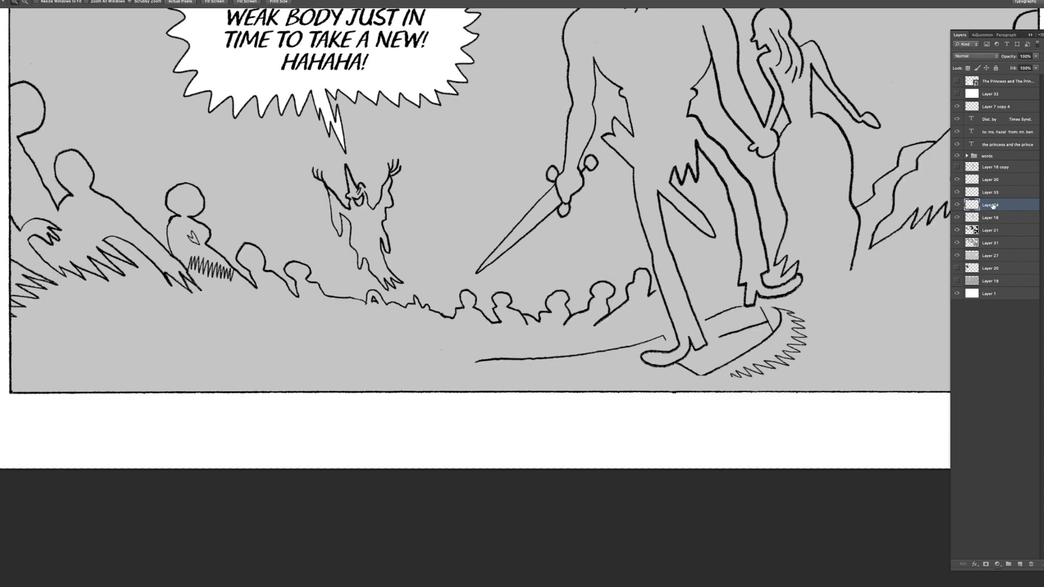
{"action": "key", "text": "e"}
{"action": "scroll", "coordinate": [462, 353], "scroll_direction": "right", "scroll_amount": 1}
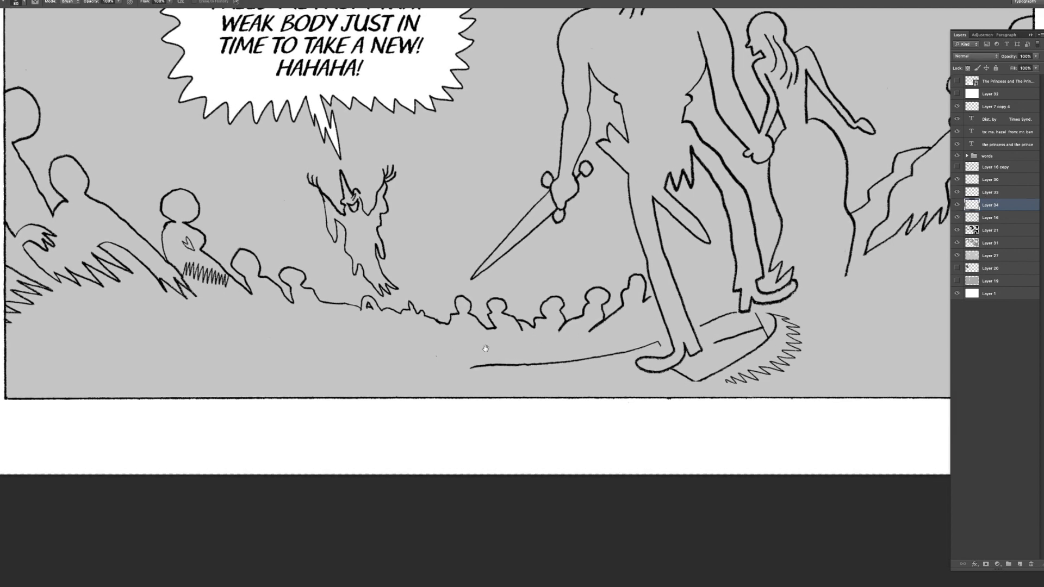
{"action": "key", "text": "z"}
{"action": "left_click_drag", "start_coordinate": [710, 383], "coordinate": [718, 374]}
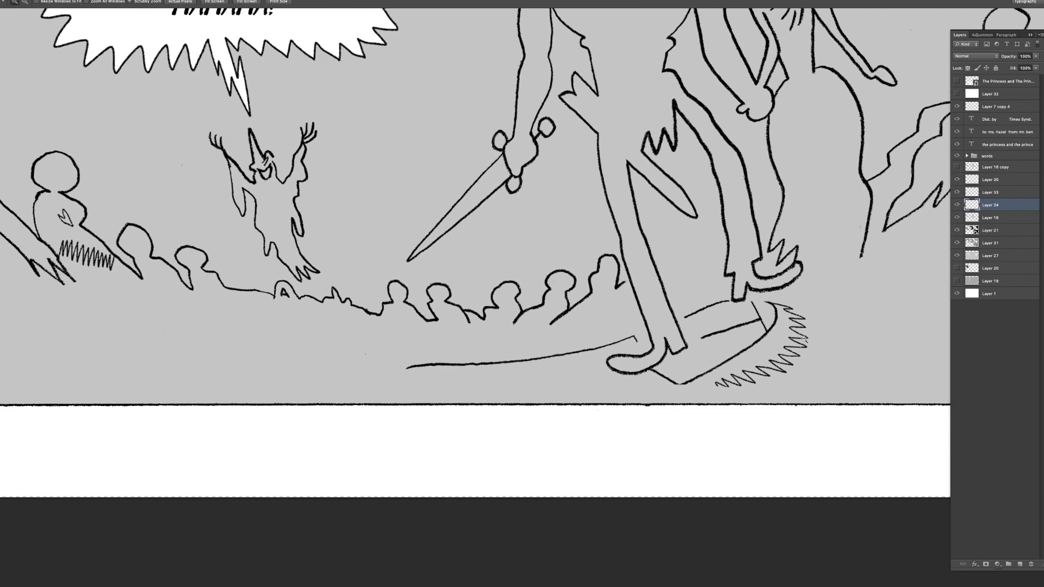
{"action": "left_click", "coordinate": [810, 338], "text": "alt"}
{"action": "left_click", "coordinate": [960, 201]}
{"action": "left_click", "coordinate": [960, 201]}
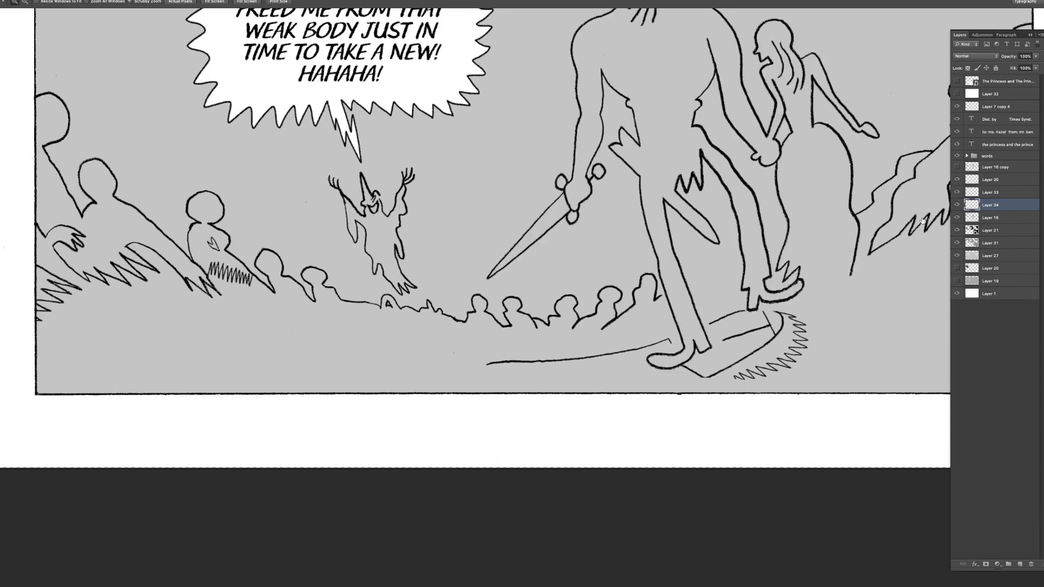
{"action": "scroll", "coordinate": [935, 215], "scroll_direction": "right", "scroll_amount": 2}
{"action": "scroll", "coordinate": [936, 215], "scroll_direction": "up", "scroll_amount": 1}
{"action": "left_click", "coordinate": [958, 205]}
{"action": "left_click", "coordinate": [958, 206]}
- Draw a crowd member's head and shoulders between the prince's legs on Layer 34 with a much smaller brush
{"action": "key", "text": "b"}
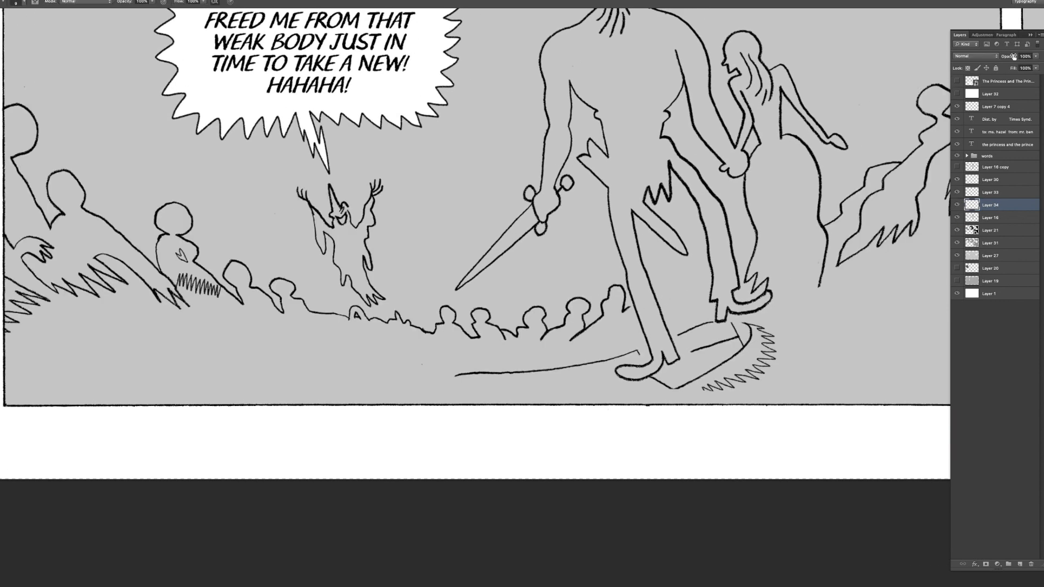
{"action": "left_click", "coordinate": [1043, 43]}
{"action": "left_click", "coordinate": [959, 88]}
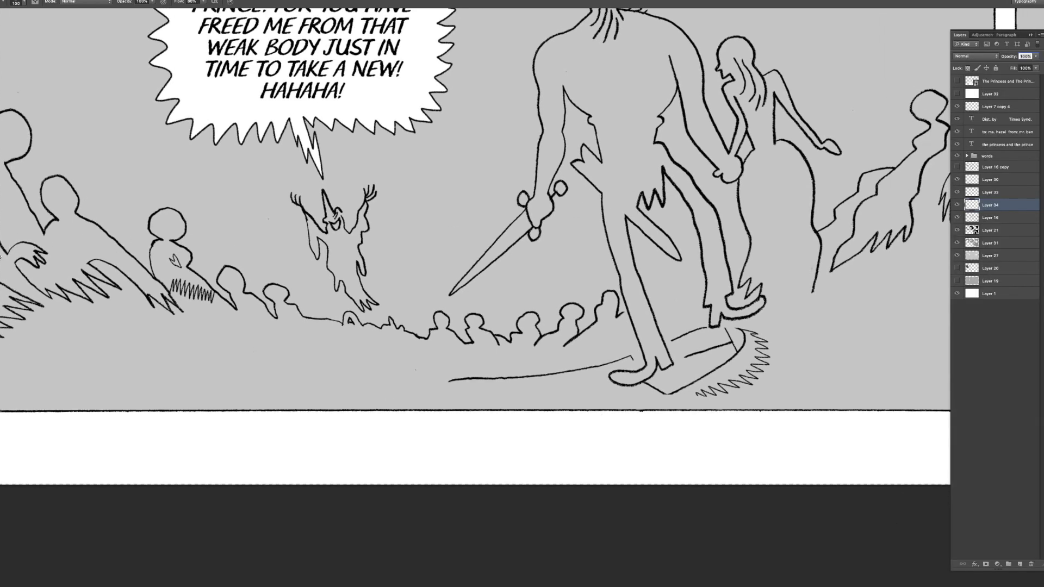
{"action": "scroll", "coordinate": [679, 263], "scroll_direction": "right", "scroll_amount": 1}
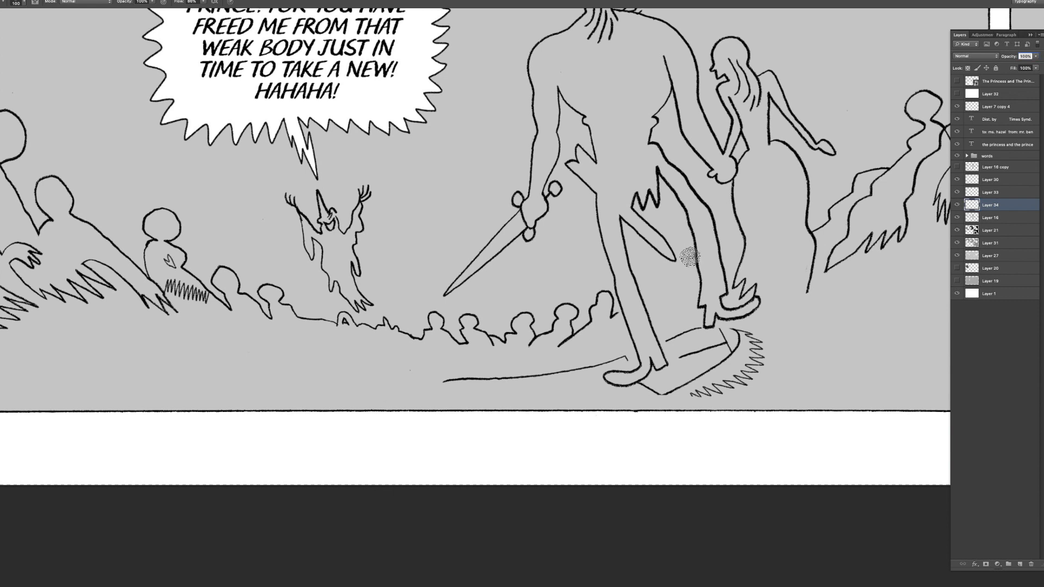
{"action": "left_click_drag", "start_coordinate": [698, 286], "coordinate": [697, 284]}
{"action": "left_click", "coordinate": [958, 205]}
{"action": "left_click", "coordinate": [958, 205]}
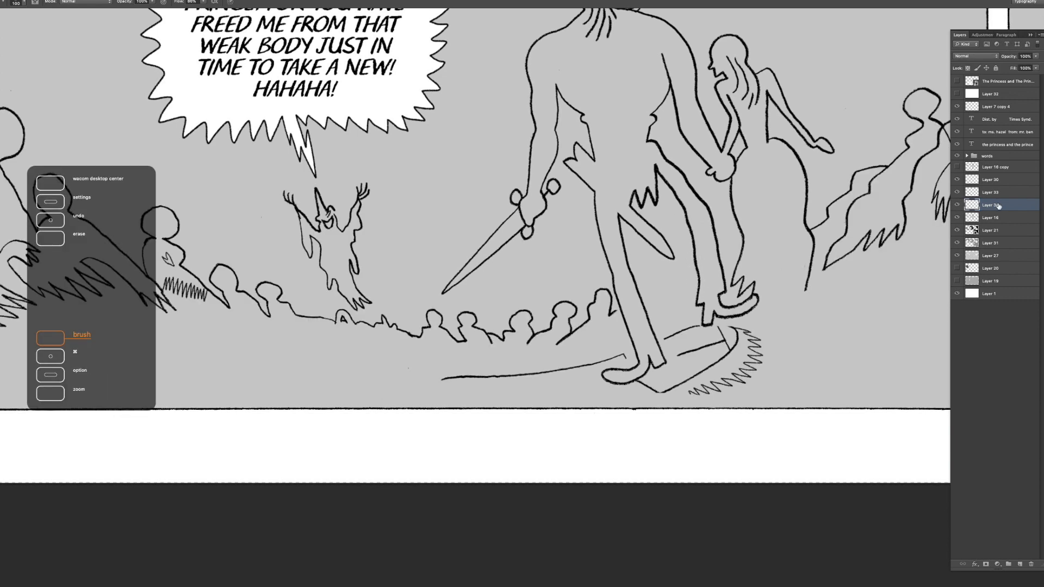
{"action": "key", "text": "["}
{"action": "key", "text": "["}
{"action": "key", "text": "["}
{"action": "key", "text": "["}
{"action": "key", "text": "["}
{"action": "key", "text": "["}
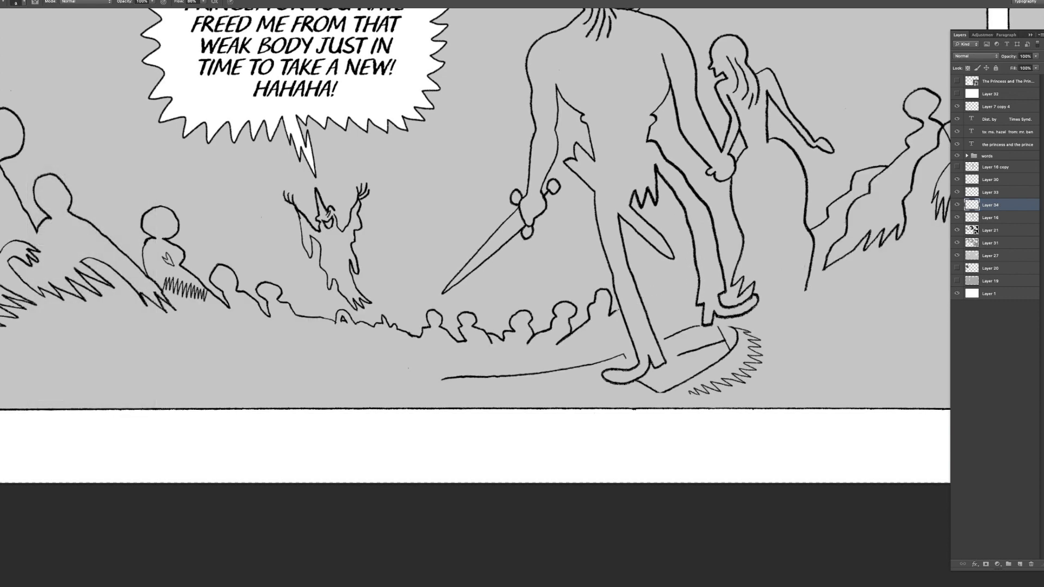
{"action": "scroll", "coordinate": [623, 299], "scroll_direction": "right", "scroll_amount": 1}
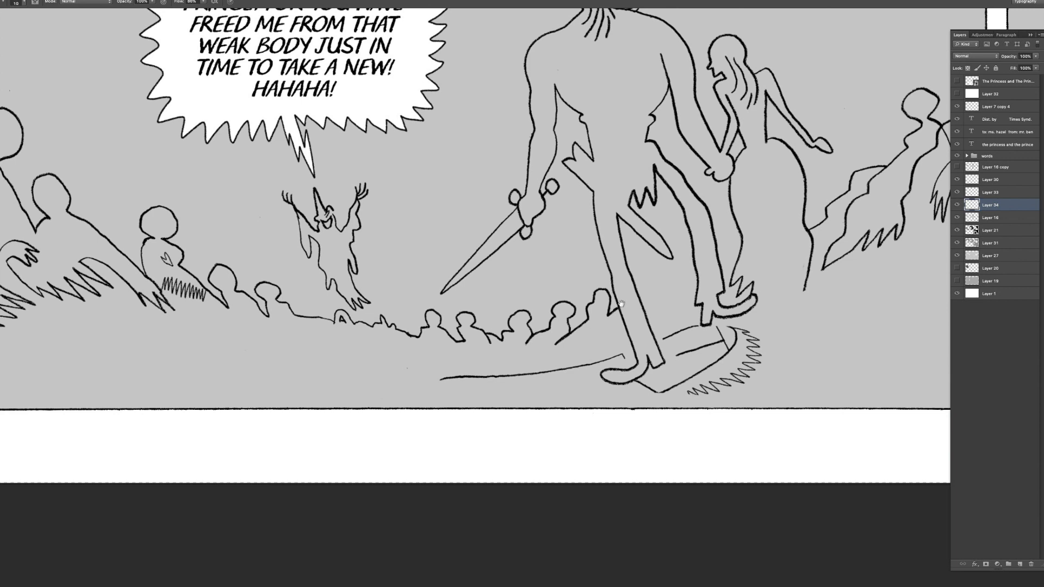
{"action": "scroll", "coordinate": [621, 303], "scroll_direction": "right", "scroll_amount": 3}
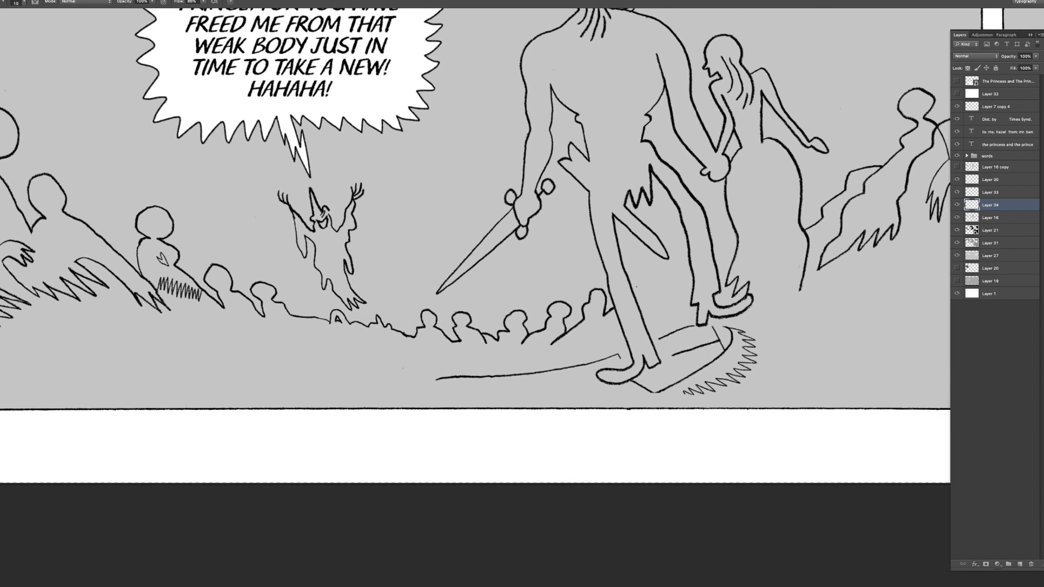
{"action": "scroll", "coordinate": [636, 287], "scroll_direction": "right", "scroll_amount": 1}
{"action": "key", "text": "]"}
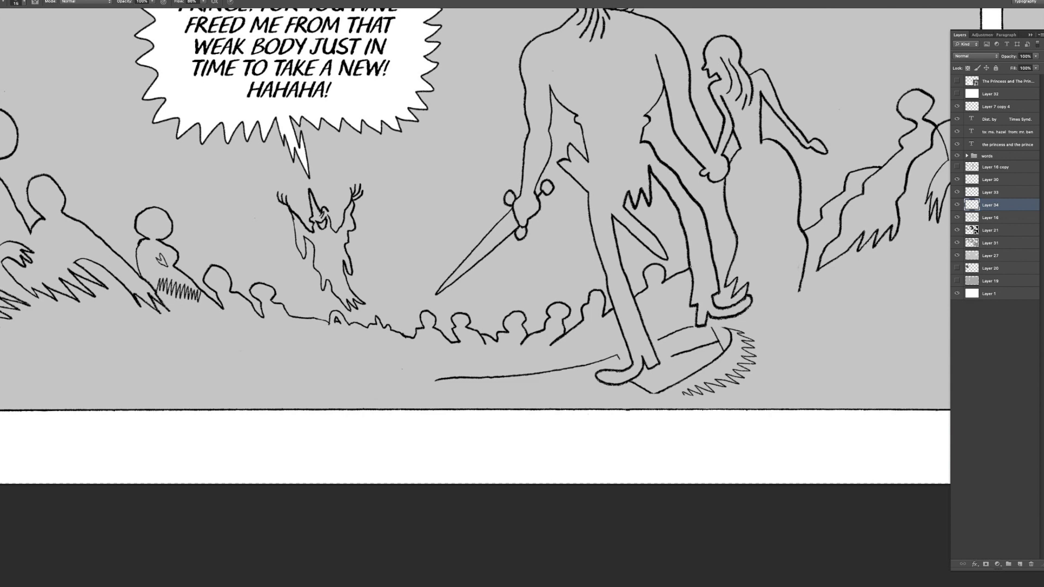
- Trim the new crowd member's shoulder line where it meets the prince's rear leg
{"action": "key", "text": "e"}
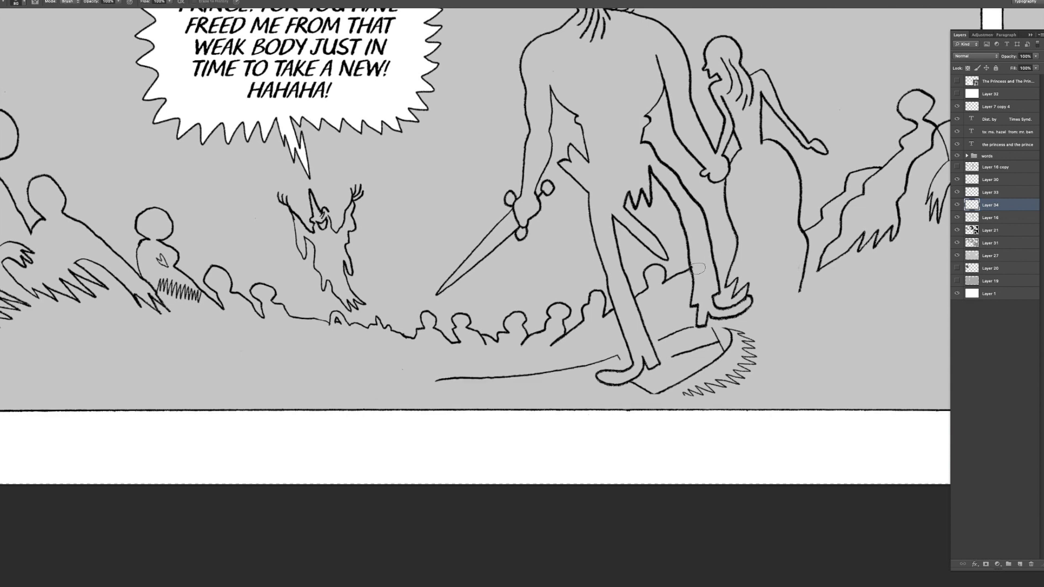
{"action": "scroll", "coordinate": [696, 268], "scroll_direction": "down", "scroll_amount": 1}
{"action": "key", "text": "b"}
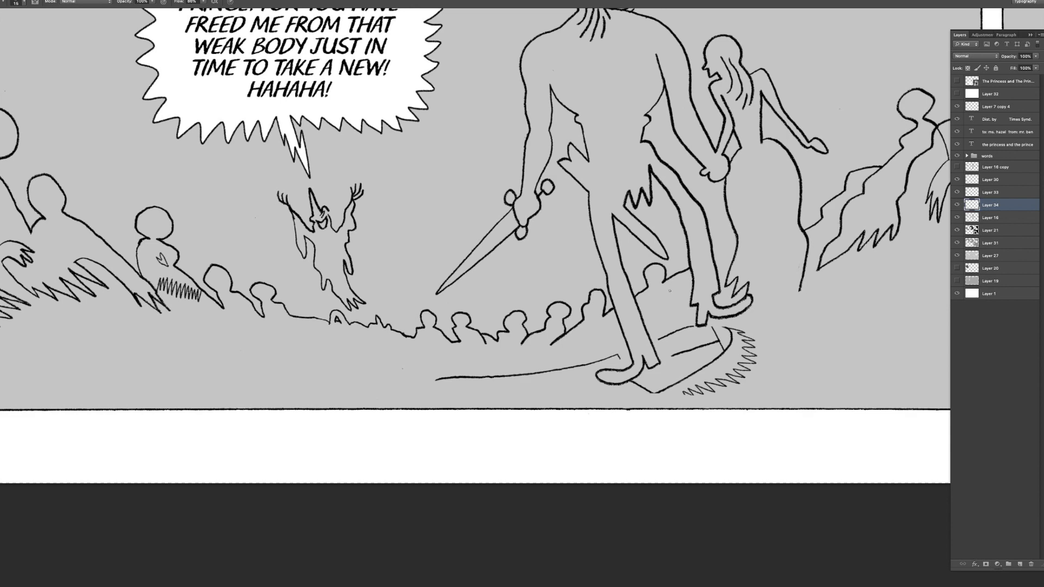
{"action": "scroll", "coordinate": [670, 289], "scroll_direction": "right", "scroll_amount": 1}
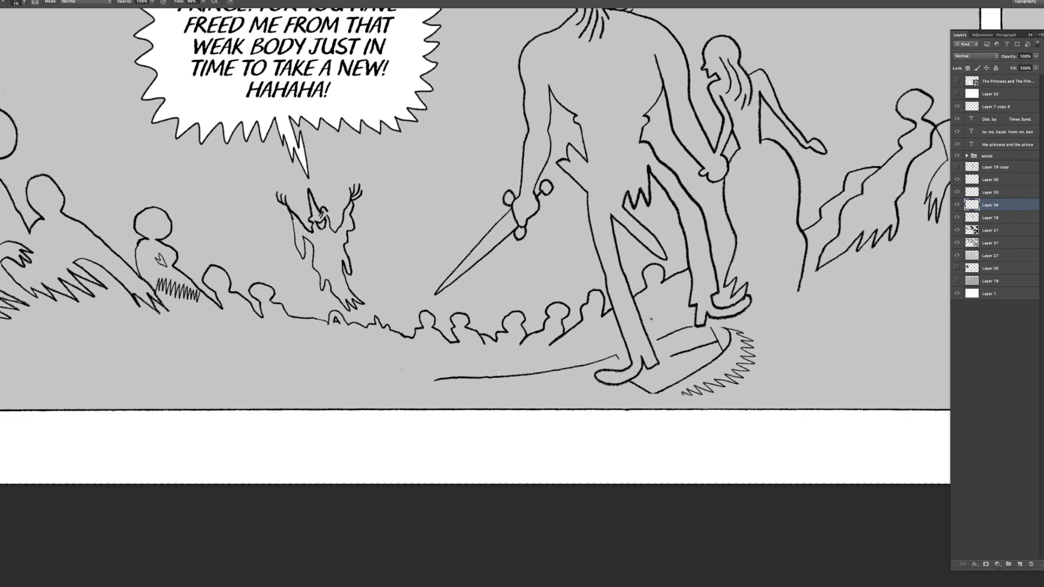
{"action": "scroll", "coordinate": [669, 297], "scroll_direction": "right", "scroll_amount": 3}
{"action": "scroll", "coordinate": [669, 297], "scroll_direction": "up", "scroll_amount": 1}
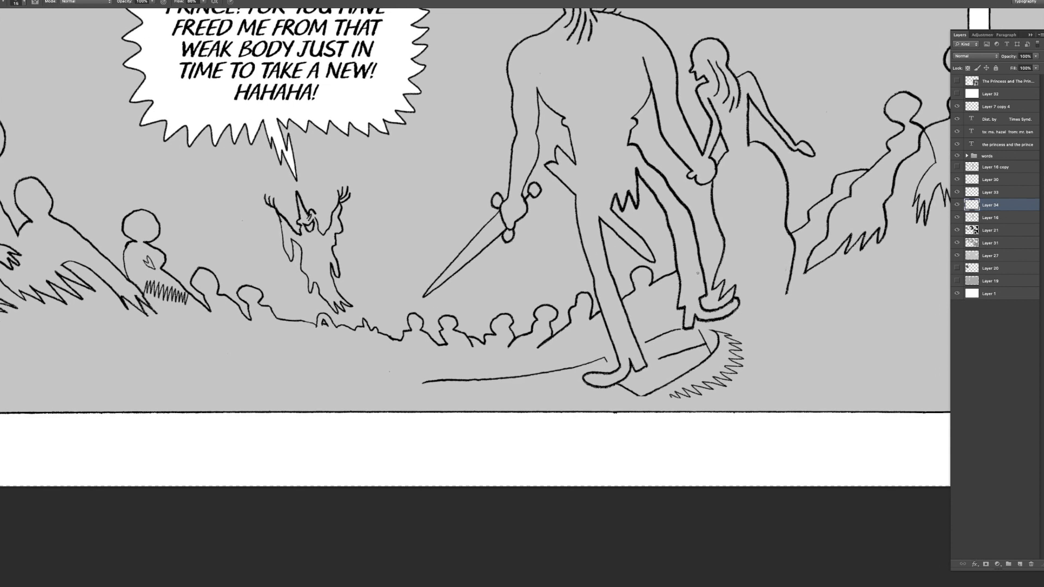
{"action": "key", "text": "e"}
{"action": "scroll", "coordinate": [772, 276], "scroll_direction": "up", "scroll_amount": 3}
{"action": "scroll", "coordinate": [772, 276], "scroll_direction": "right", "scroll_amount": 2}
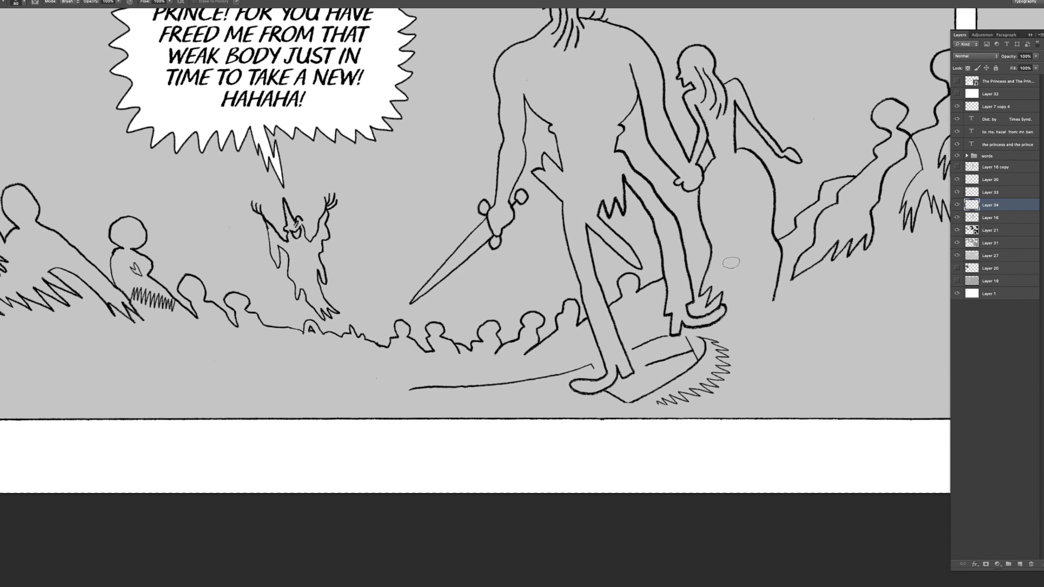
- Draw a small jagged fringe with an arched upper line inside the crowd figure nearest the princess, replacing one stroke
{"action": "scroll", "coordinate": [707, 256], "scroll_direction": "up", "scroll_amount": 5}
{"action": "scroll", "coordinate": [707, 257], "scroll_direction": "right", "scroll_amount": 2}
{"action": "key", "text": "b"}
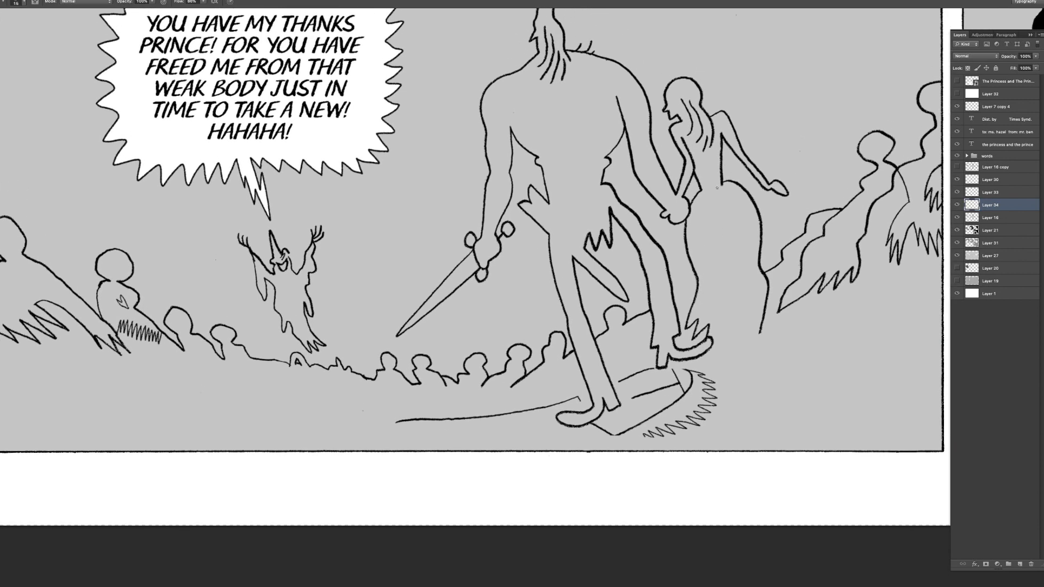
{"action": "left_click_drag", "start_coordinate": [718, 210], "coordinate": [846, 178]}
{"action": "mouse_move", "coordinate": [720, 235]}
{"action": "left_mouse_down"}
{"action": "mouse_move", "coordinate": [710, 228]}
{"action": "mouse_move", "coordinate": [716, 235]}
{"action": "mouse_move", "coordinate": [621, 274]}
{"action": "left_mouse_up"}
{"action": "left_click_drag", "start_coordinate": [795, 263], "coordinate": [818, 254]}
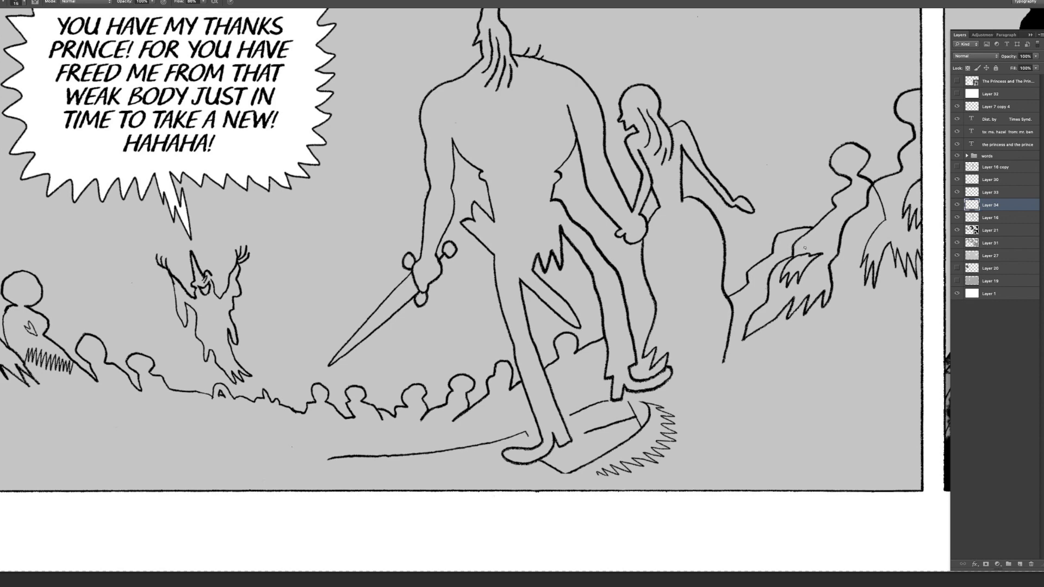
{"action": "scroll", "coordinate": [805, 248], "scroll_direction": "right", "scroll_amount": 3}
{"action": "scroll", "coordinate": [799, 248], "scroll_direction": "up", "scroll_amount": 1}
{"action": "key", "text": "ctrl+z"}
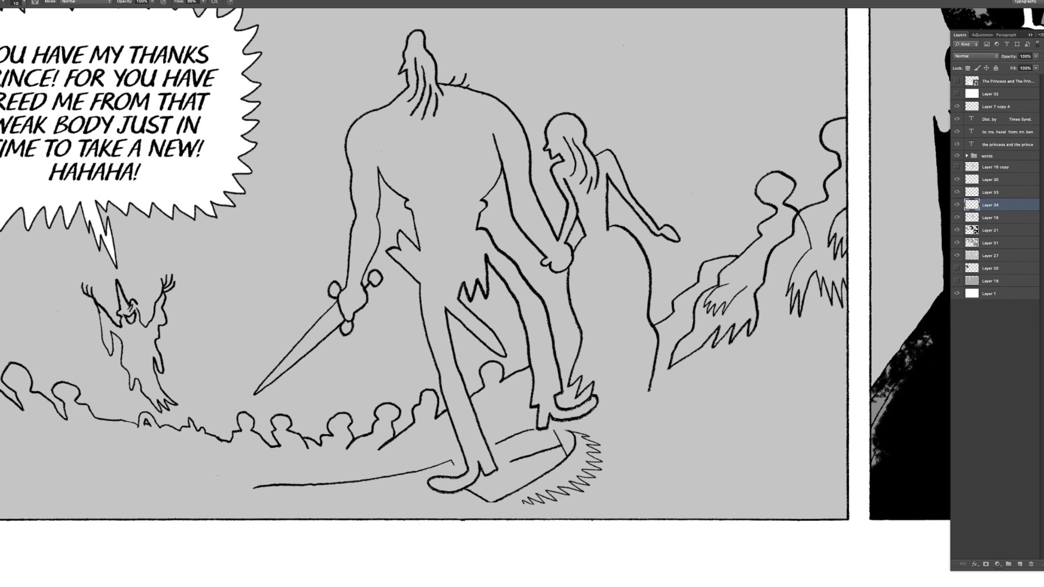
{"action": "left_click_drag", "start_coordinate": [741, 282], "coordinate": [764, 240]}
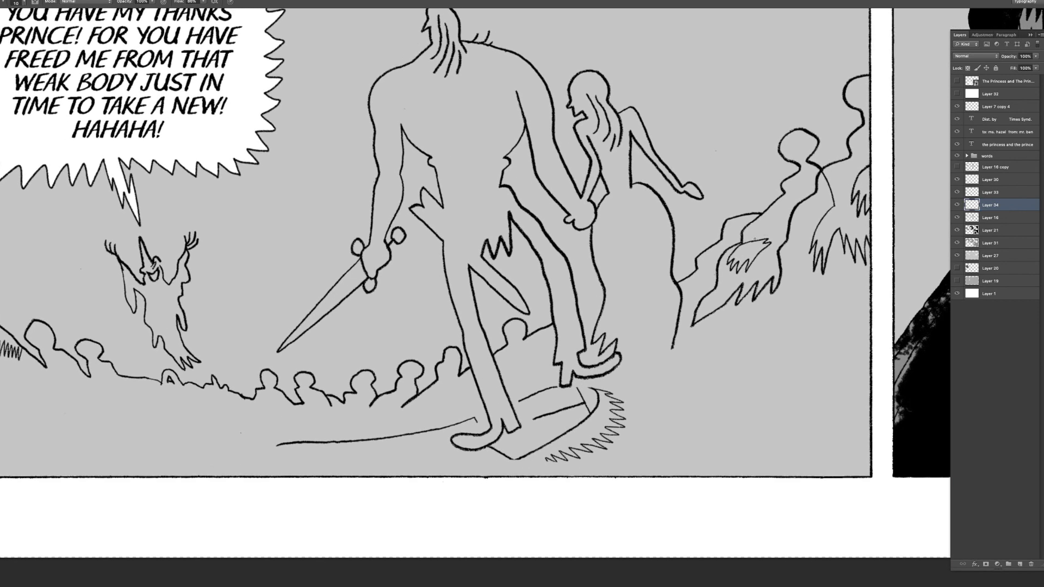
{"action": "scroll", "coordinate": [756, 240], "scroll_direction": "down", "scroll_amount": 5}
{"action": "scroll", "coordinate": [755, 239], "scroll_direction": "left", "scroll_amount": 8}
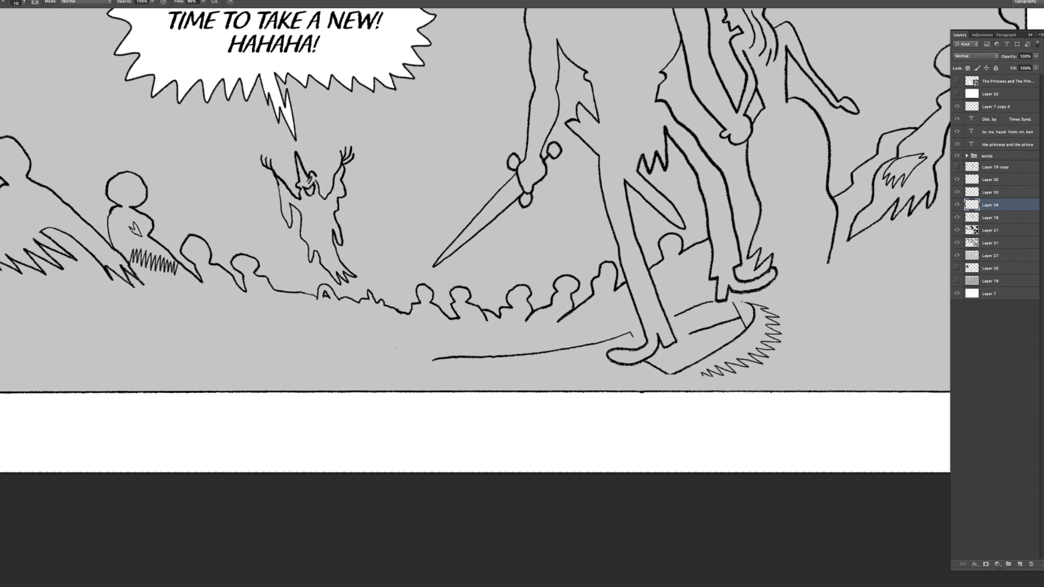
- Erase part of the slab's inner line beneath the striding man's raised foot and redraw it as a jagged edge
{"action": "scroll", "coordinate": [722, 296], "scroll_direction": "left", "scroll_amount": 1}
{"action": "scroll", "coordinate": [721, 296], "scroll_direction": "down", "scroll_amount": 2}
{"action": "key", "text": "e"}
{"action": "key", "text": "b"}
{"action": "key", "text": "e"}
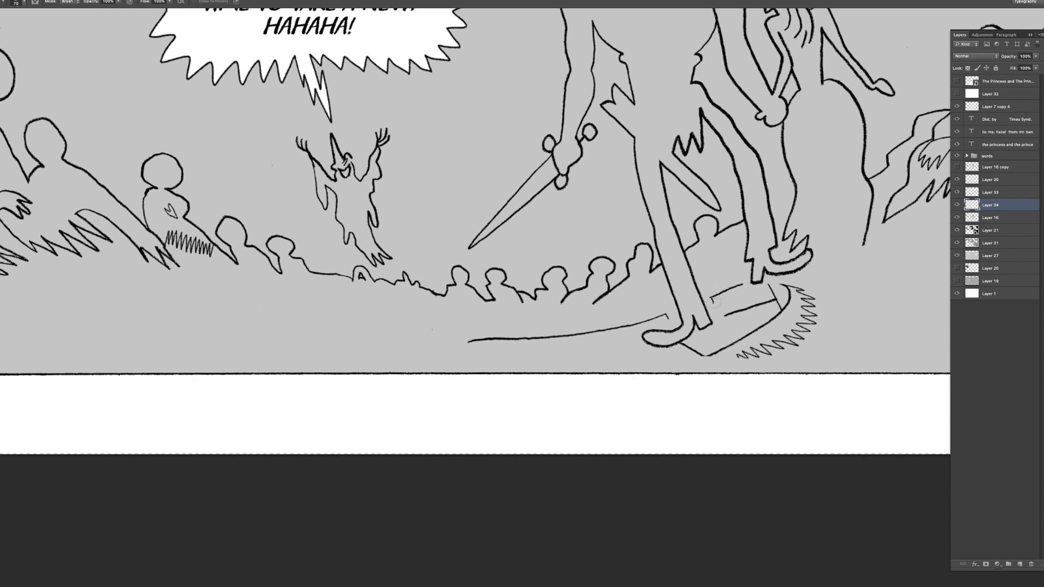
{"action": "key", "text": "b"}
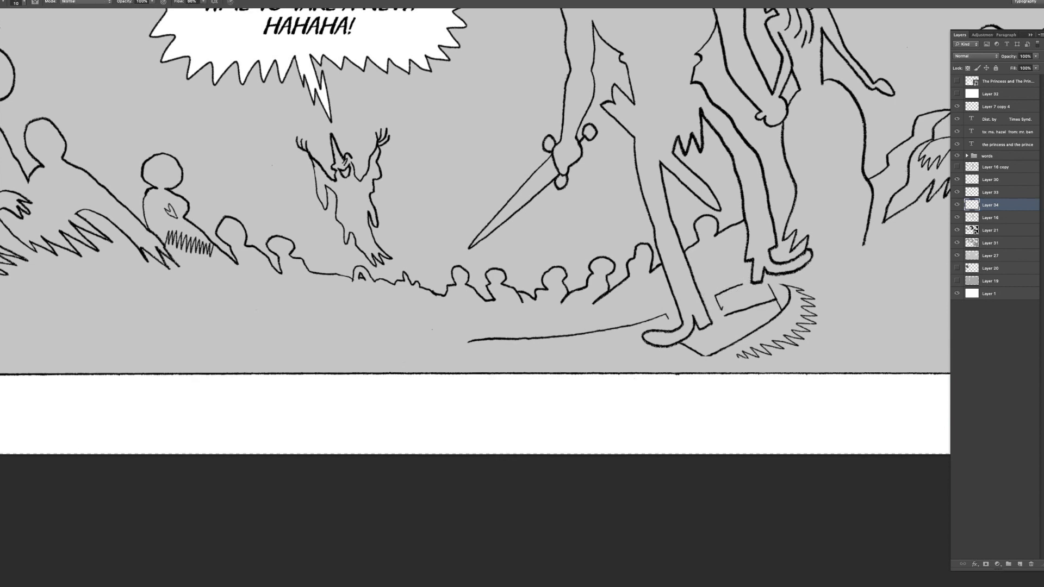
{"action": "key", "text": "e"}
{"action": "left_click_drag", "start_coordinate": [738, 310], "coordinate": [719, 306]}
{"action": "key", "text": "b"}
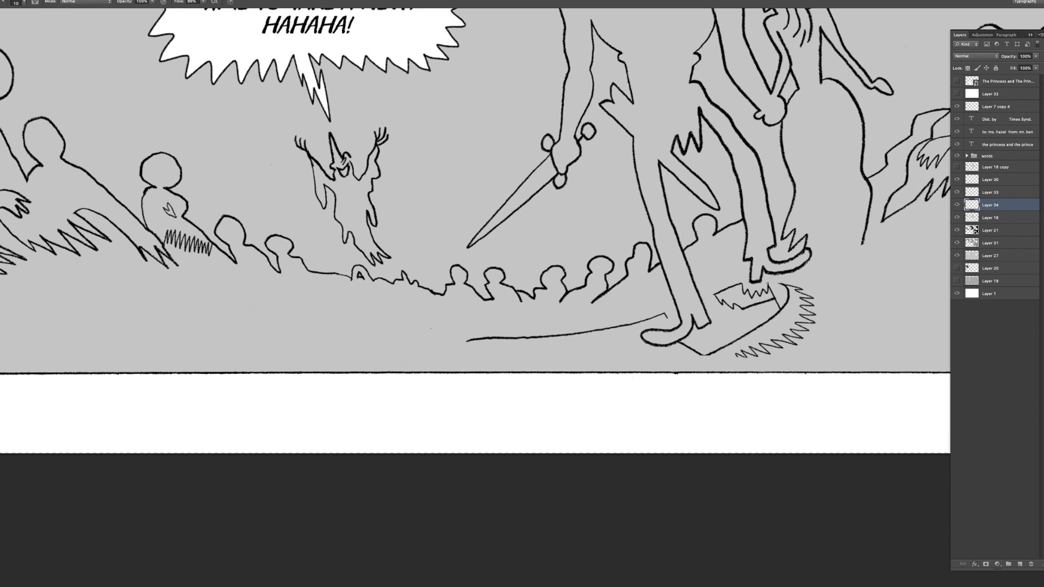
{"action": "mouse_move", "coordinate": [789, 268]}
{"action": "left_mouse_down"}
{"action": "mouse_move", "coordinate": [768, 283]}
{"action": "mouse_move", "coordinate": [669, 277]}
{"action": "left_mouse_up"}
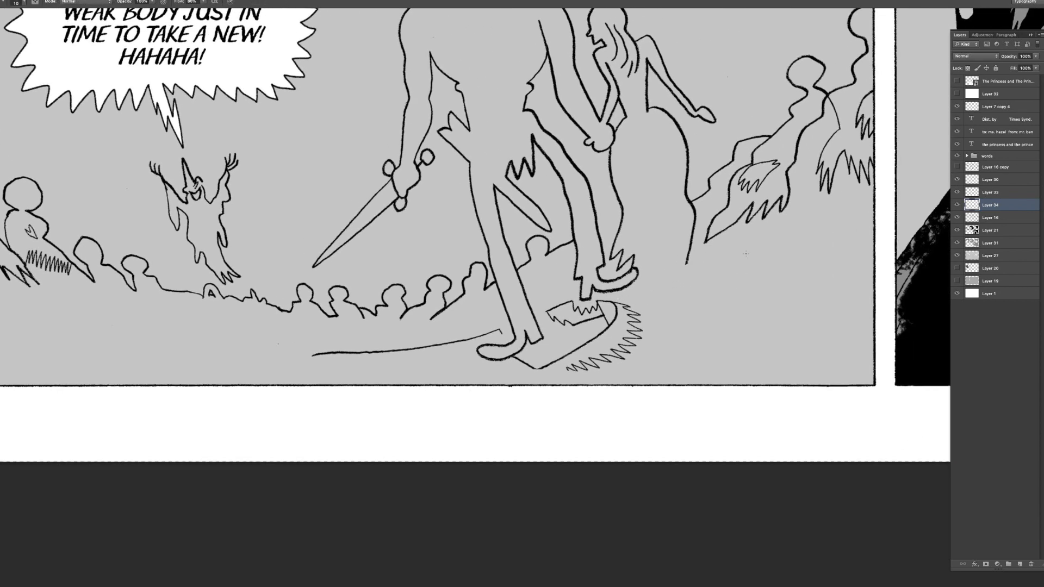
{"action": "left_click_drag", "start_coordinate": [563, 326], "coordinate": [684, 309]}
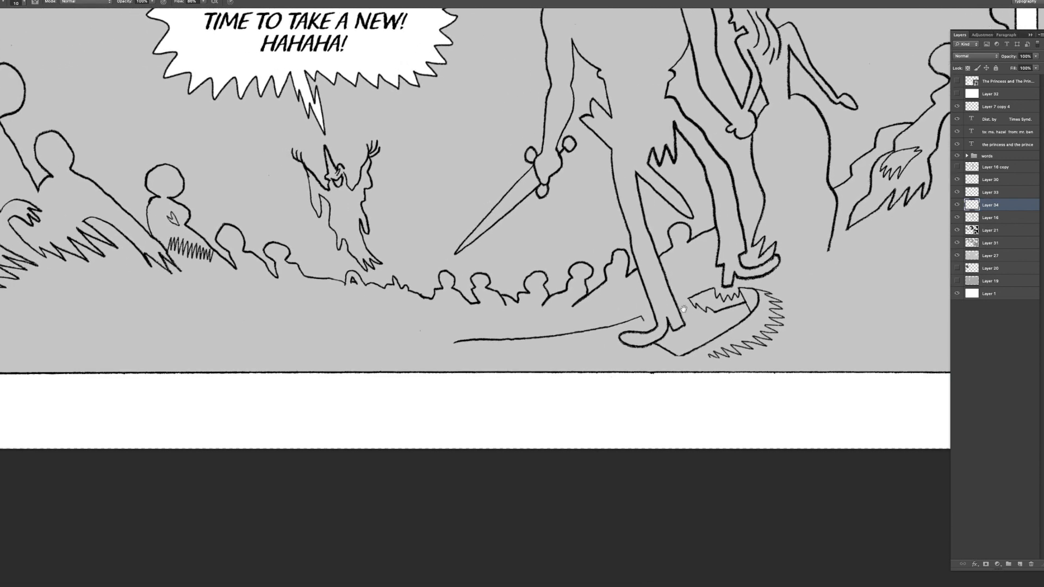
{"action": "scroll", "coordinate": [684, 308], "scroll_direction": "left", "scroll_amount": 3}
{"action": "left_click_drag", "start_coordinate": [689, 304], "coordinate": [680, 337]}
{"action": "left_click_drag", "start_coordinate": [596, 338], "coordinate": [611, 346]}
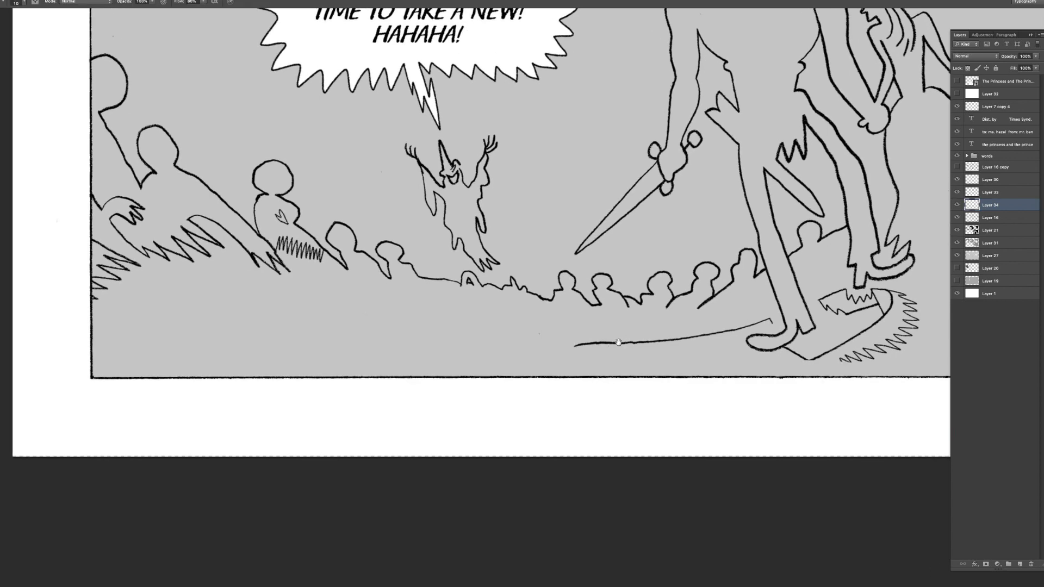
{"action": "key", "text": "b"}
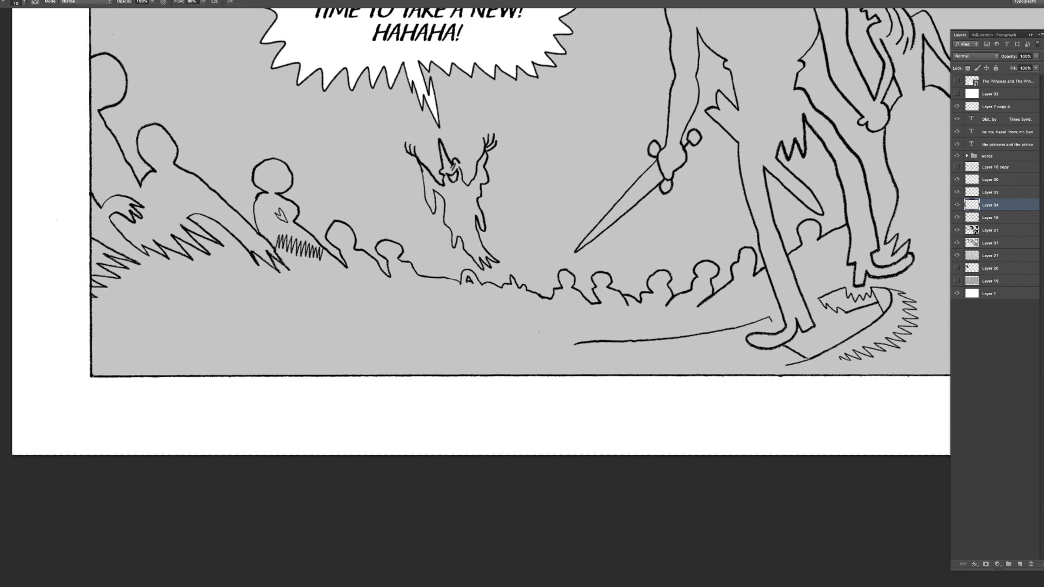
{"action": "left_click_drag", "start_coordinate": [755, 371], "coordinate": [731, 376]}
{"action": "left_click_drag", "start_coordinate": [731, 376], "coordinate": [725, 377]}
{"action": "key", "text": "super+z"}
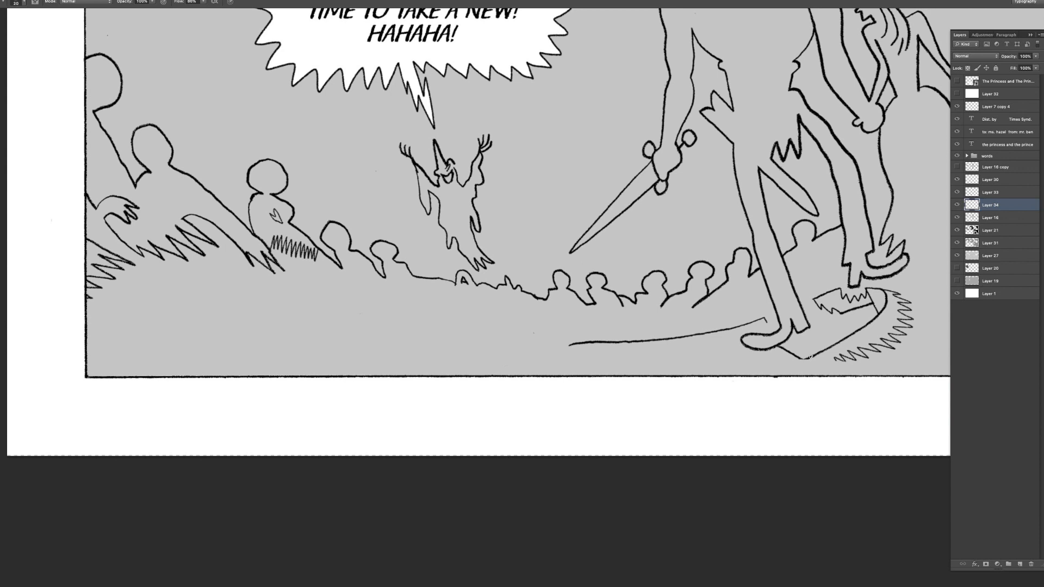
- Extend the slab's lower edge, draw its rounded far end, and erase the strokes overrunning the panel's lower border
{"action": "left_click_drag", "start_coordinate": [772, 370], "coordinate": [626, 381]}
{"action": "scroll", "coordinate": [598, 341], "scroll_direction": "left", "scroll_amount": 2}
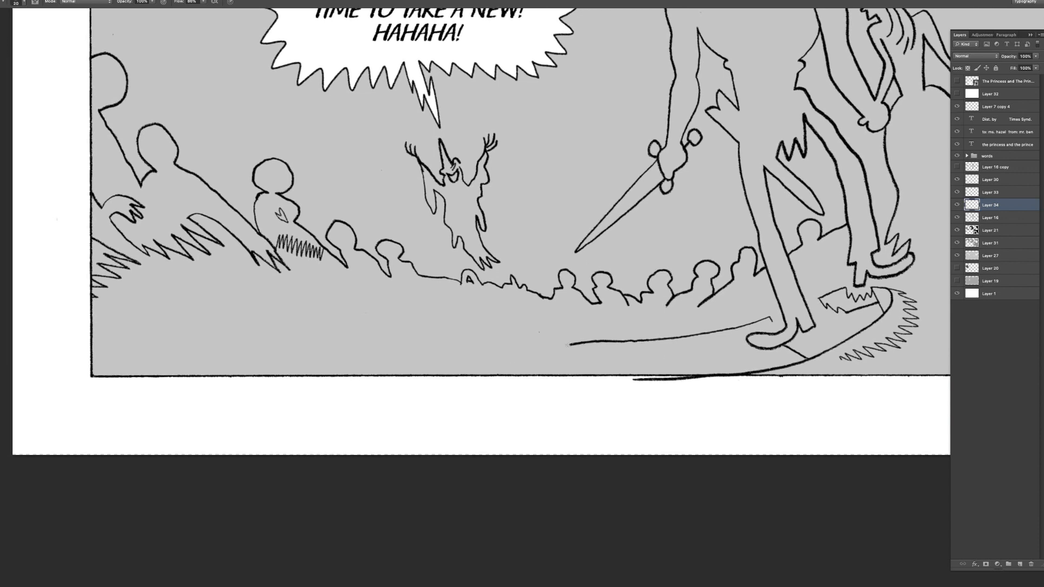
{"action": "key", "text": "e"}
{"action": "mouse_move", "coordinate": [682, 384]}
{"action": "left_mouse_down"}
{"action": "mouse_move", "coordinate": [749, 389]}
{"action": "mouse_move", "coordinate": [634, 387]}
{"action": "left_mouse_up"}
{"action": "key", "text": "bracketleft"}
{"action": "key", "text": "bracketleft"}
{"action": "scroll", "coordinate": [598, 386], "scroll_direction": "right", "scroll_amount": 1}
{"action": "left_click_drag", "start_coordinate": [569, 387], "coordinate": [538, 384]}
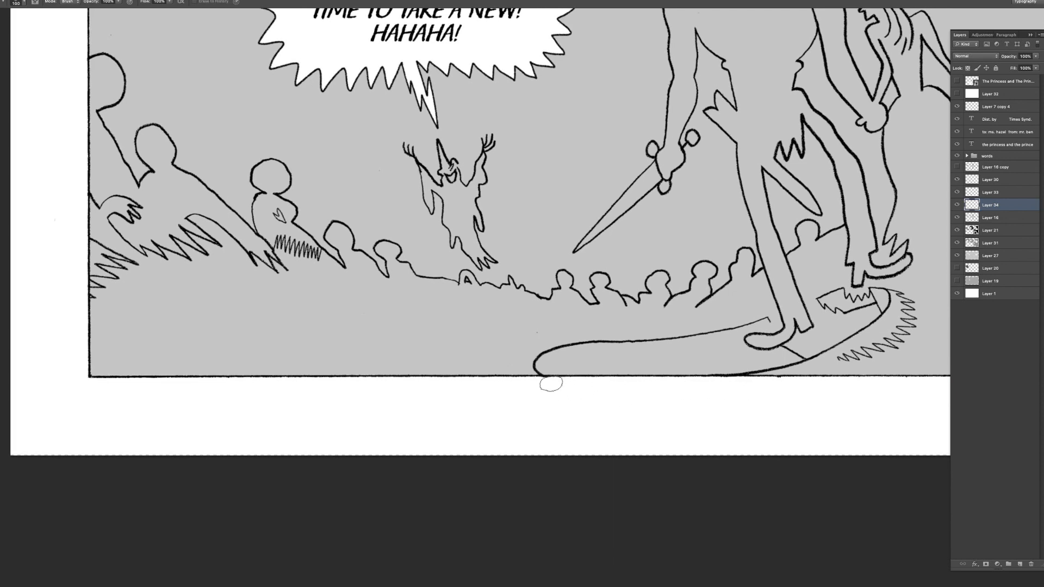
{"action": "scroll", "coordinate": [535, 348], "scroll_direction": "up", "scroll_amount": 1}
{"action": "scroll", "coordinate": [546, 333], "scroll_direction": "down", "scroll_amount": 3}
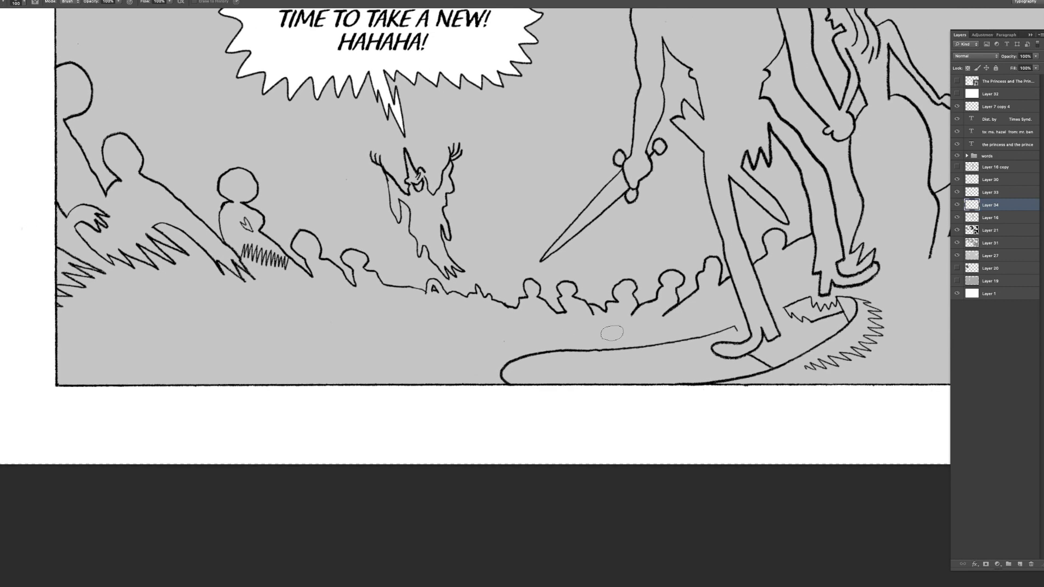
- Draw two short diagonal lines rising from the slab's lower edge and erase the parts outside the panel border
{"action": "key", "text": "b"}
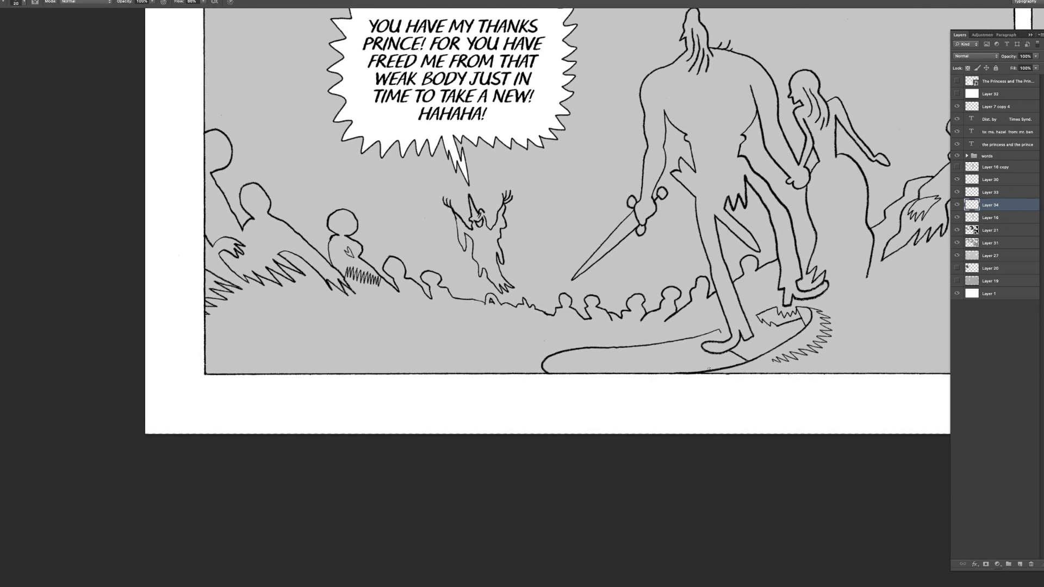
{"action": "left_click_drag", "start_coordinate": [689, 356], "coordinate": [704, 373]}
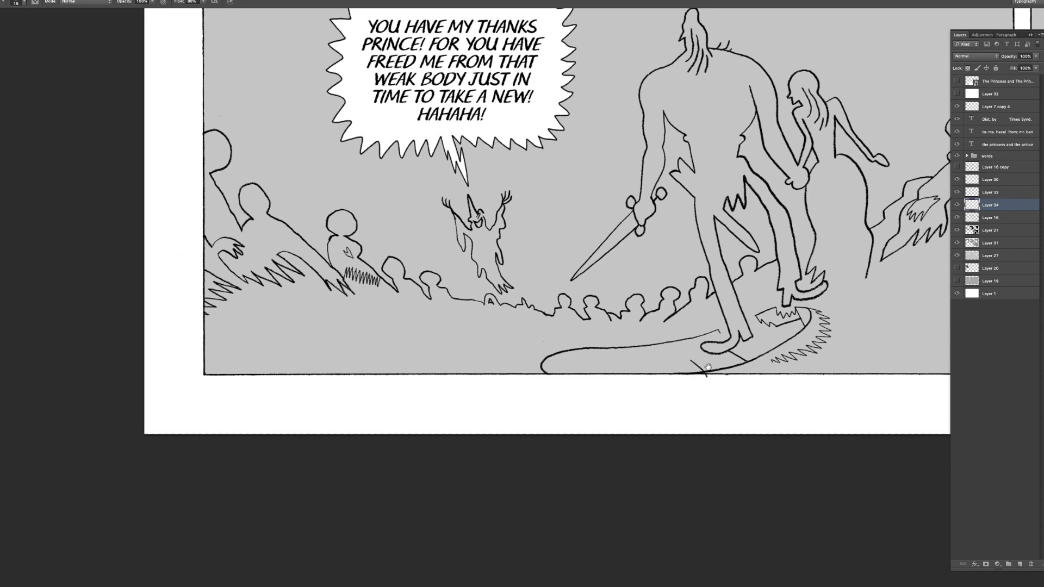
{"action": "left_click_drag", "start_coordinate": [686, 358], "coordinate": [713, 380]}
{"action": "key", "text": "ctrl+space"}
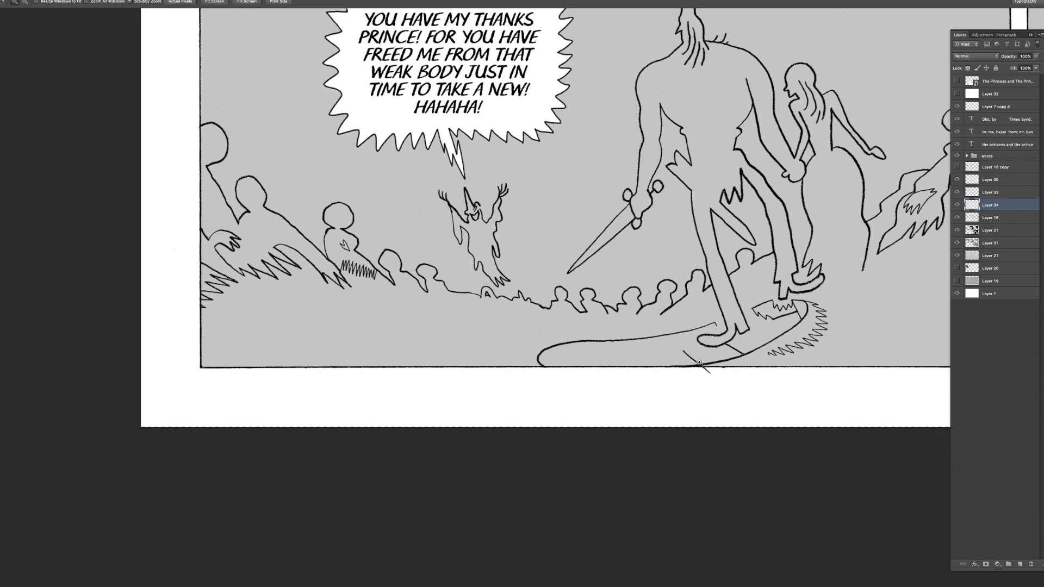
{"action": "left_click", "coordinate": [694, 355]}
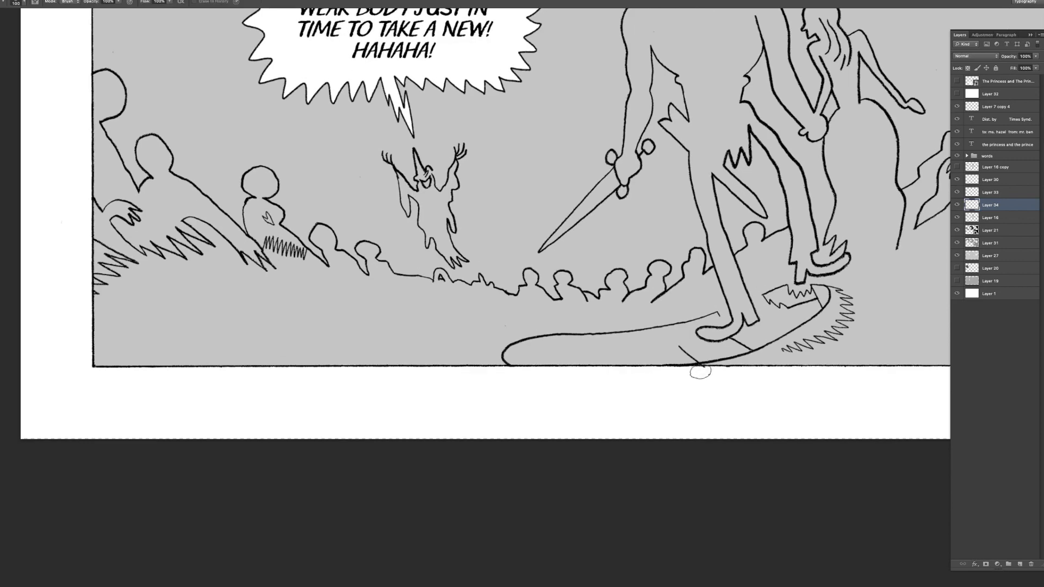
{"action": "left_click_drag", "start_coordinate": [700, 352], "coordinate": [746, 334]}
{"action": "key", "text": "b"}
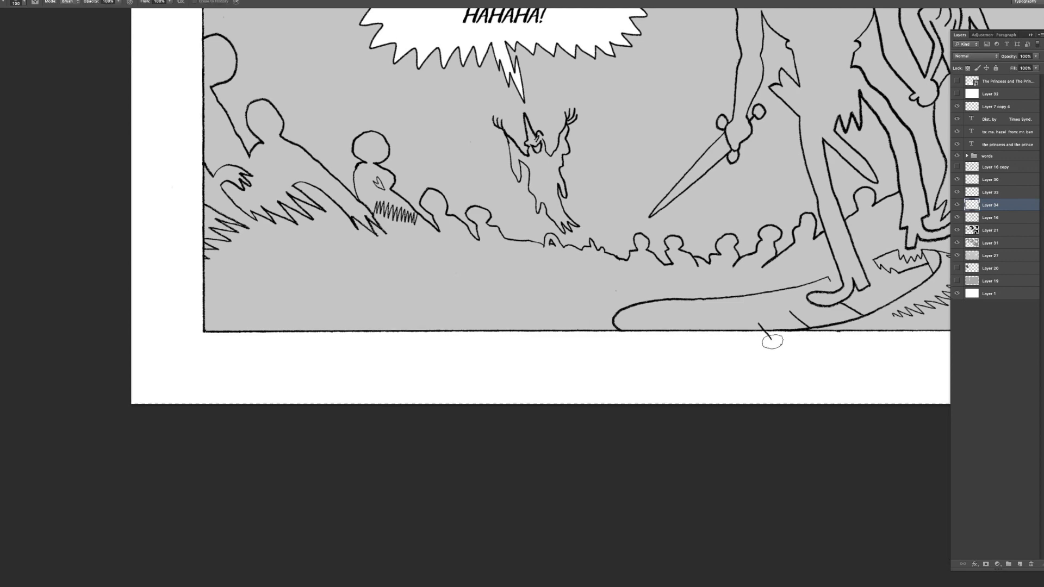
{"action": "left_click", "coordinate": [762, 333], "text": "ctrl"}
{"action": "left_click", "coordinate": [768, 321], "text": "alt"}
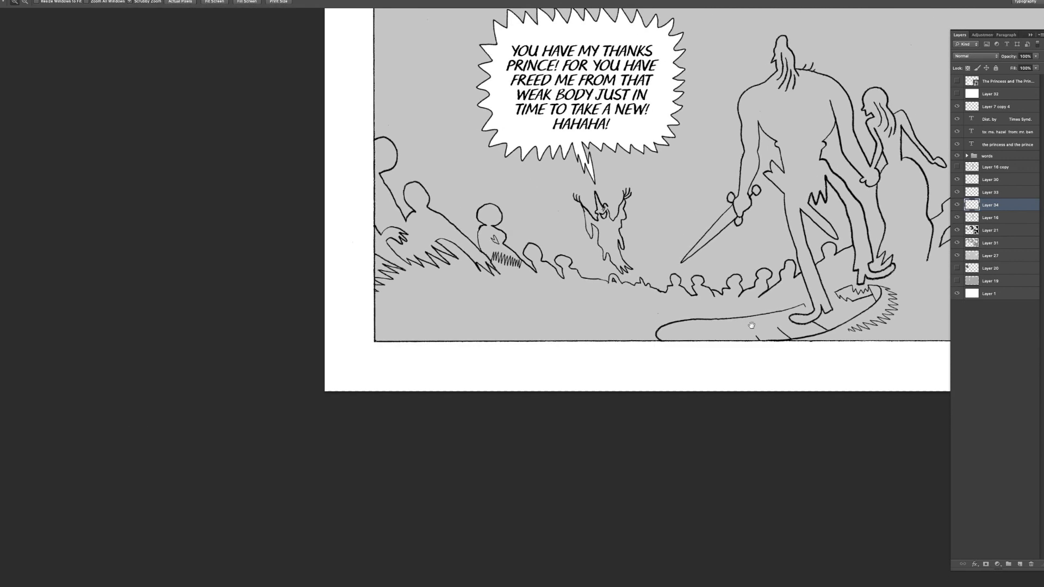
{"action": "left_click", "coordinate": [797, 346]}
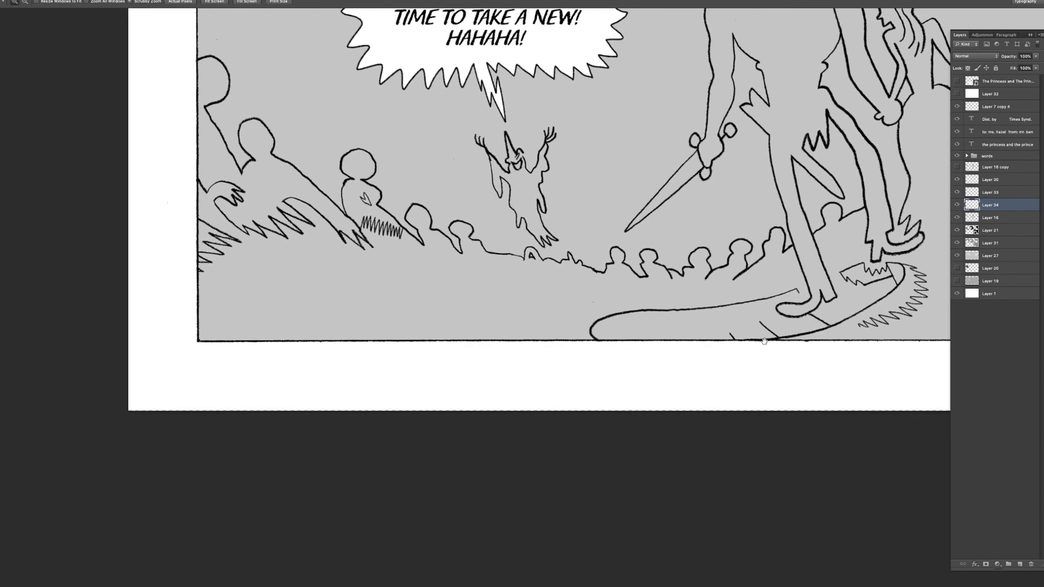
- Draw a jagged edge across the slab in front of the man's planted foot, joining it to the slab's upper outline
{"action": "key", "text": "b"}
{"action": "mouse_move", "coordinate": [715, 339]}
{"action": "left_mouse_down"}
{"action": "mouse_move", "coordinate": [801, 280]}
{"action": "mouse_move", "coordinate": [771, 288]}
{"action": "left_mouse_up"}
{"action": "key", "text": "e"}
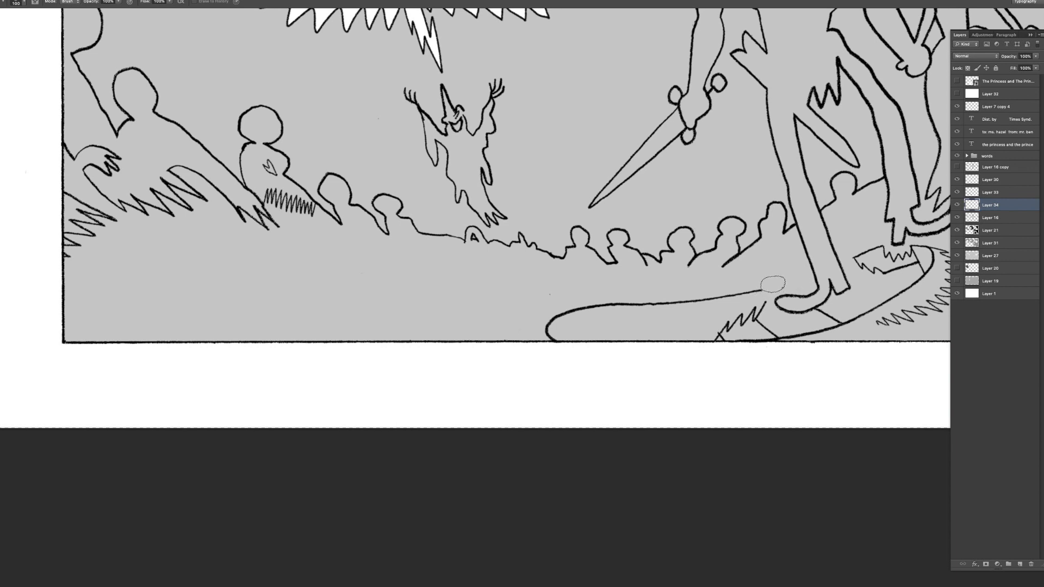
{"action": "key", "text": "b"}
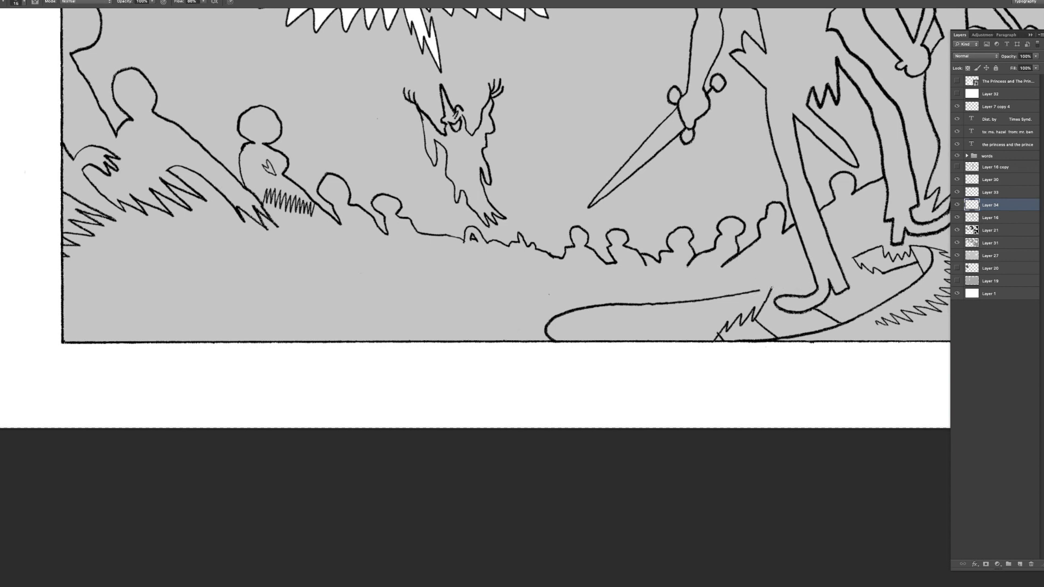
{"action": "key", "text": "super+z"}
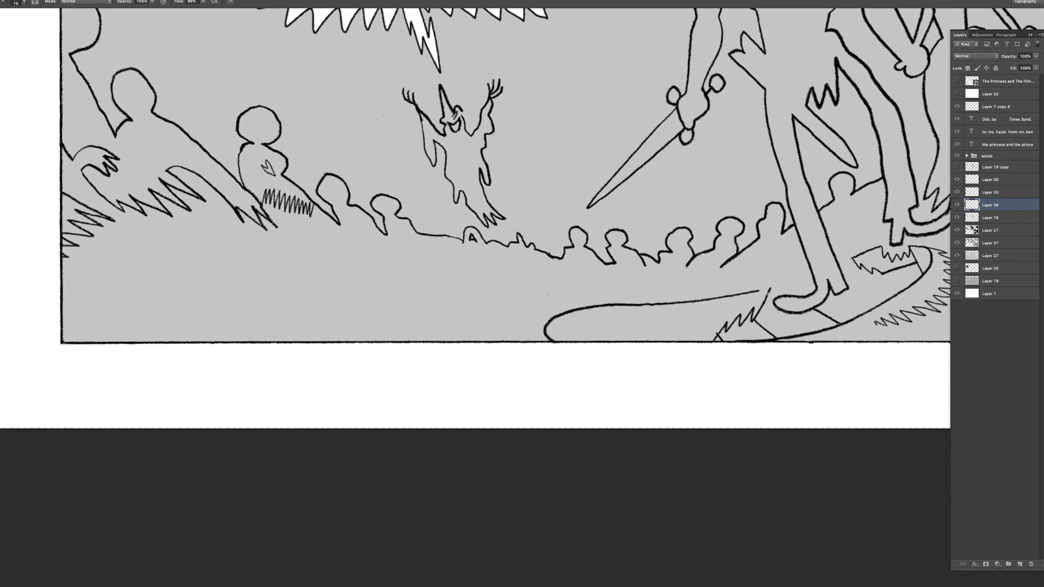
{"action": "key", "text": "super+z"}
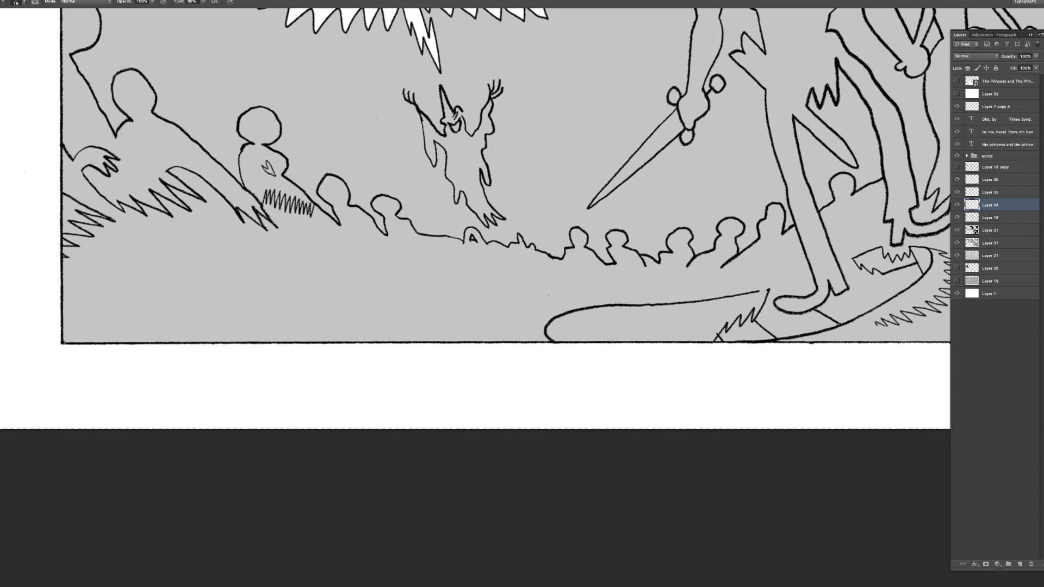
{"action": "left_click_drag", "start_coordinate": [732, 322], "coordinate": [765, 300]}
{"action": "scroll", "coordinate": [787, 299], "scroll_direction": "right", "scroll_amount": 5}
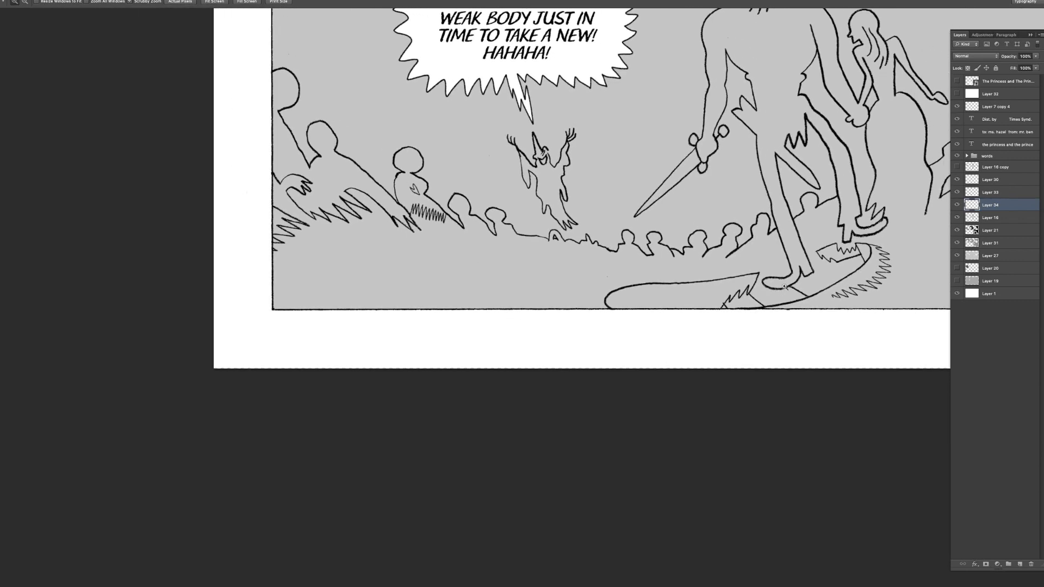
- Clean up the outline at the slab's near end below the raised foot by erasing and redrawing its lines
{"action": "scroll", "coordinate": [783, 326], "scroll_direction": "up", "scroll_amount": 5}
{"action": "mouse_move", "coordinate": [788, 332]}
{"action": "left_mouse_down"}
{"action": "mouse_move", "coordinate": [761, 326]}
{"action": "mouse_move", "coordinate": [782, 334]}
{"action": "mouse_move", "coordinate": [766, 340]}
{"action": "left_mouse_up"}
{"action": "key", "text": "e"}
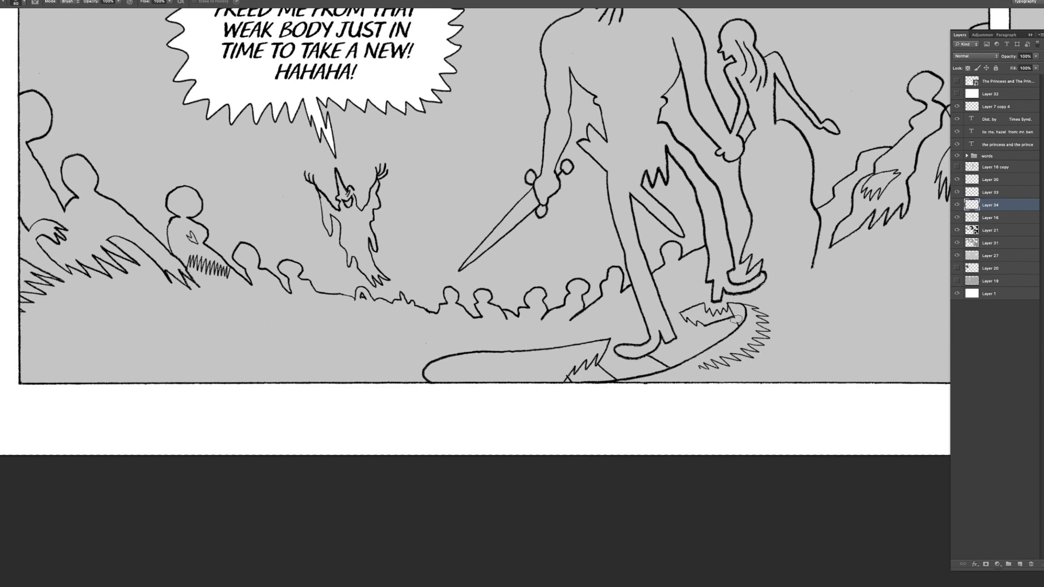
{"action": "key", "text": "b"}
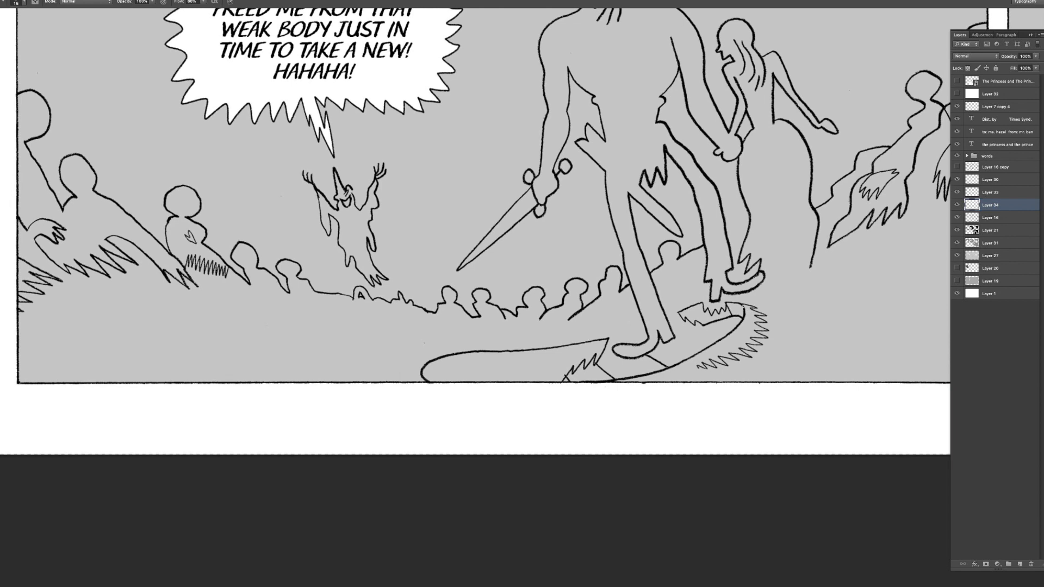
{"action": "key", "text": "e"}
{"action": "key", "text": "bracketleft"}
{"action": "key", "text": "bracketleft"}
{"action": "key", "text": "bracketleft"}
{"action": "key", "text": "bracketleft"}
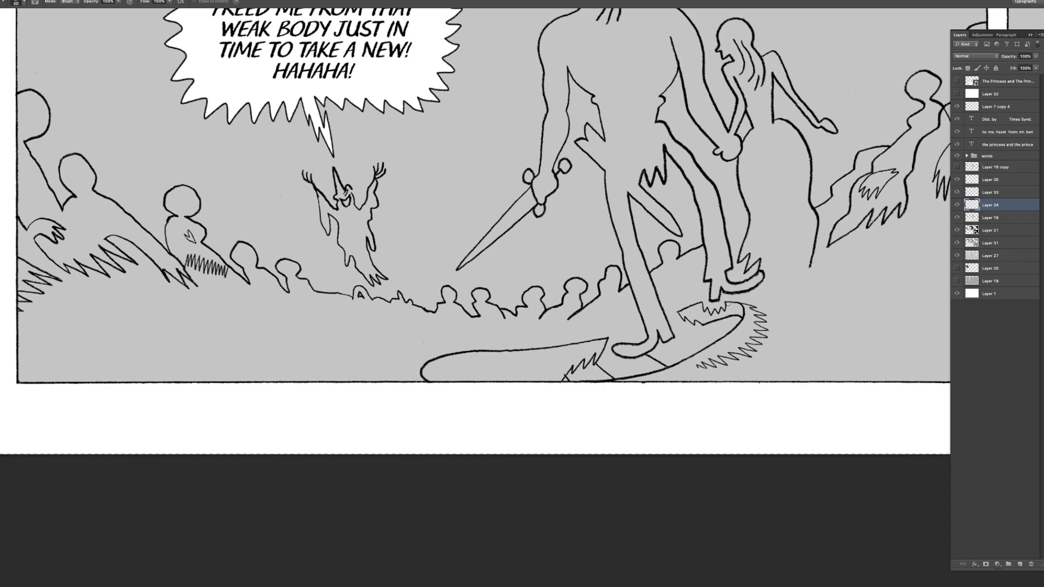
{"action": "scroll", "coordinate": [727, 298], "scroll_direction": "down", "scroll_amount": 3}
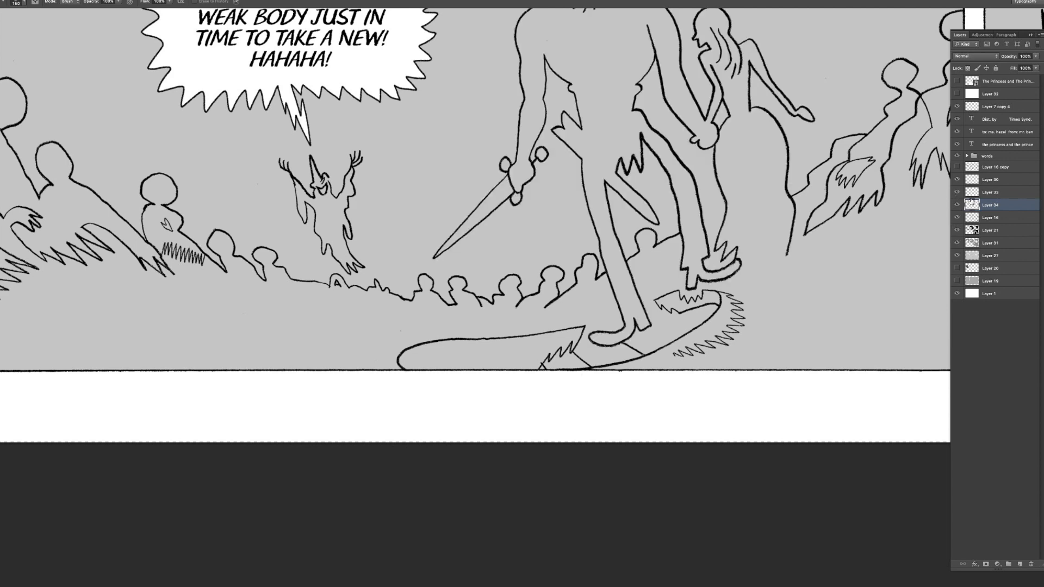
- Select the layer directly below Layer 34 and tidy the panel's lower border under the slab with a smaller eraser
{"action": "left_click", "coordinate": [982, 217]}
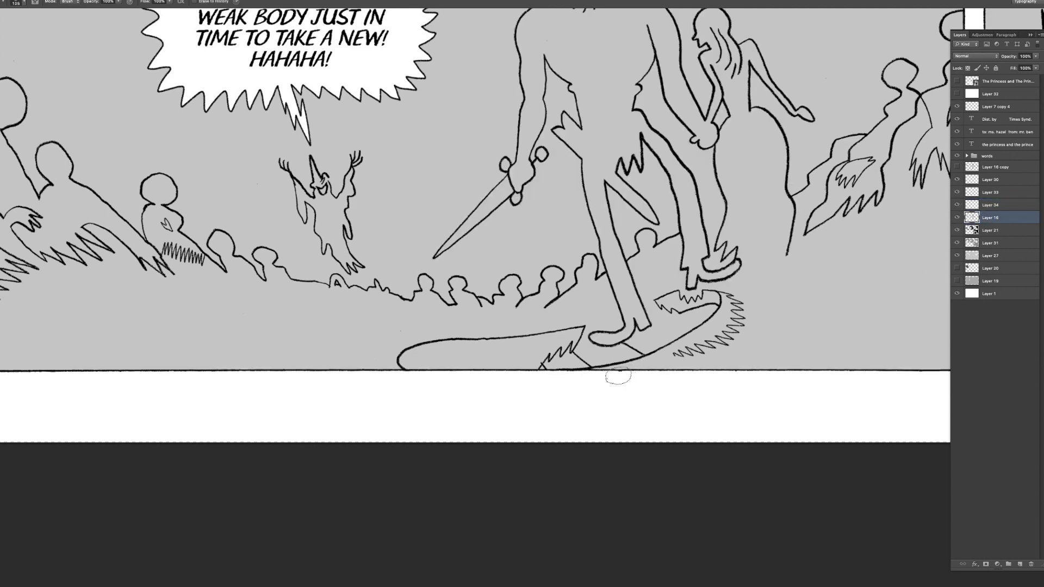
{"action": "scroll", "coordinate": [618, 374], "scroll_direction": "up", "scroll_amount": 2}
{"action": "key", "text": "bracketleft"}
{"action": "key", "text": "bracketleft"}
{"action": "key", "text": "bracketleft"}
{"action": "key", "text": "bracketleft"}
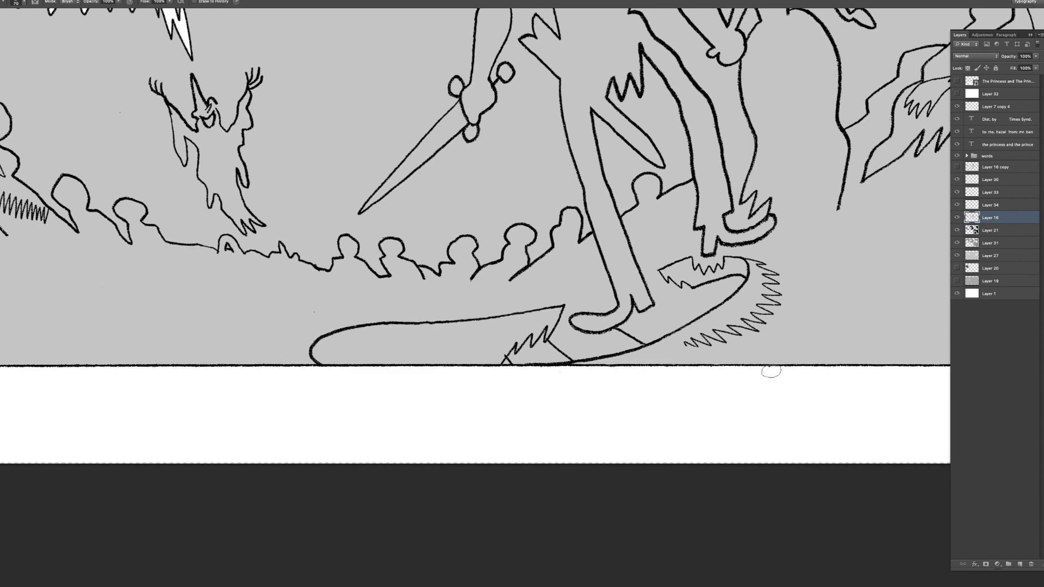
- Select Layer 34 and erase the zigzag shading curving around the slab's near end
{"action": "scroll", "coordinate": [768, 368], "scroll_direction": "right", "scroll_amount": 3}
{"action": "left_click", "coordinate": [958, 205]}
{"action": "left_click", "coordinate": [957, 205]}
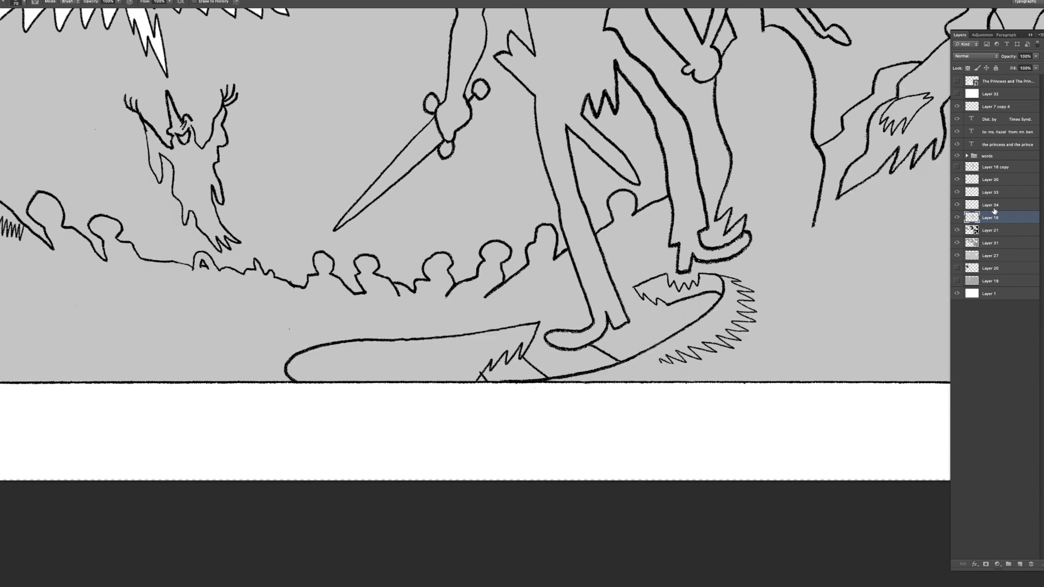
{"action": "left_click", "coordinate": [993, 210]}
{"action": "mouse_move", "coordinate": [740, 280]}
{"action": "left_mouse_down"}
{"action": "mouse_move", "coordinate": [733, 315]}
{"action": "mouse_move", "coordinate": [757, 299]}
{"action": "mouse_move", "coordinate": [741, 339]}
{"action": "mouse_move", "coordinate": [680, 359]}
{"action": "mouse_move", "coordinate": [708, 354]}
{"action": "left_mouse_up"}
{"action": "key", "text": "bracketright"}
{"action": "key", "text": "bracketright"}
{"action": "key", "text": "bracketright"}
{"action": "key", "text": "z"}
{"action": "mouse_move", "coordinate": [749, 315]}
{"action": "left_mouse_down"}
{"action": "mouse_move", "coordinate": [704, 318]}
{"action": "mouse_move", "coordinate": [753, 294]}
{"action": "mouse_move", "coordinate": [746, 274]}
{"action": "mouse_move", "coordinate": [778, 288]}
{"action": "left_mouse_up"}
{"action": "left_click", "coordinate": [723, 309]}
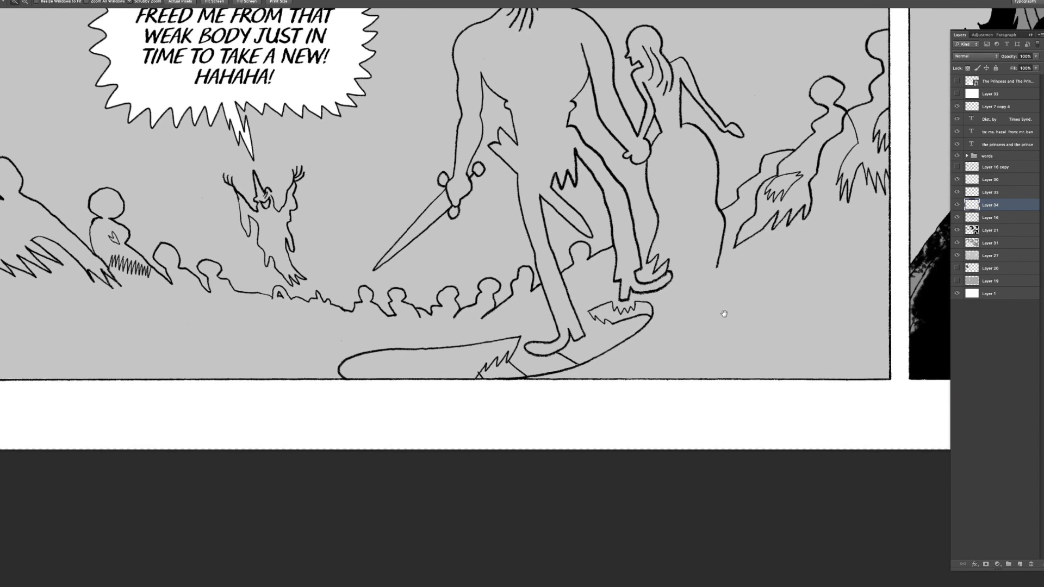
{"action": "left_click", "coordinate": [956, 205]}
{"action": "left_click", "coordinate": [957, 205]}
{"action": "key", "text": "b"}
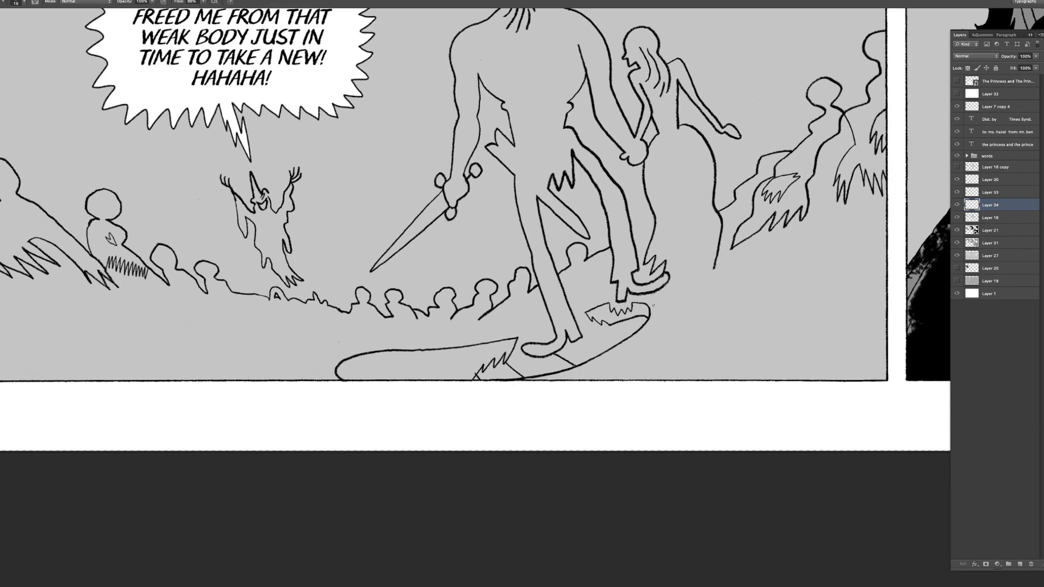
{"action": "left_click_drag", "start_coordinate": [658, 305], "coordinate": [676, 296]}
{"action": "key", "text": "ctrl+z"}
{"action": "left_click", "coordinate": [957, 205]}
{"action": "left_click", "coordinate": [956, 205]}
{"action": "key", "text": "ctrl+z"}
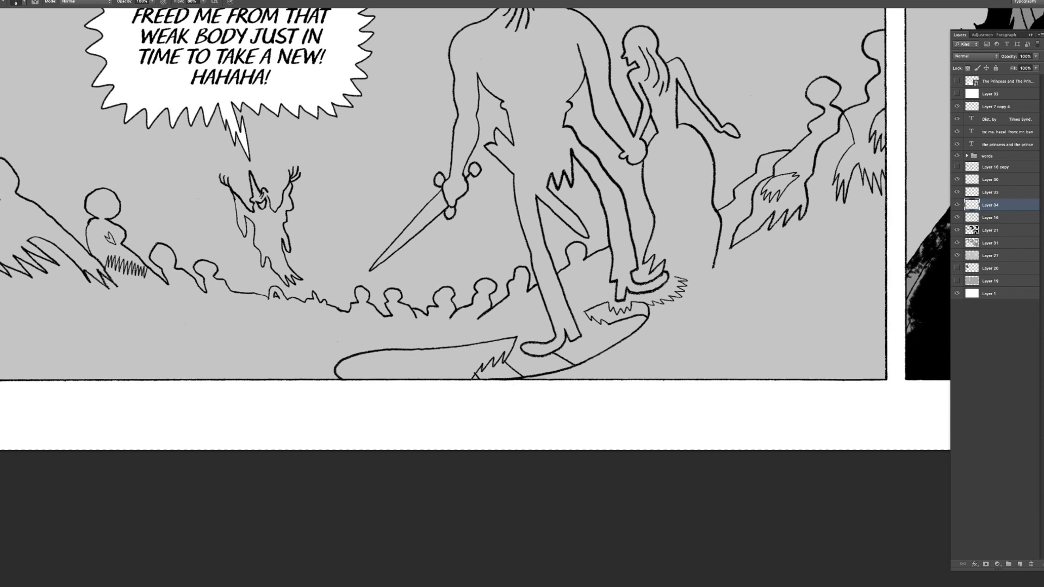
- Redraw the zigzag shading from the slab's near end up around the man's raised foot
{"action": "left_click_drag", "start_coordinate": [696, 268], "coordinate": [689, 270]}
{"action": "key", "text": "ctrl+z"}
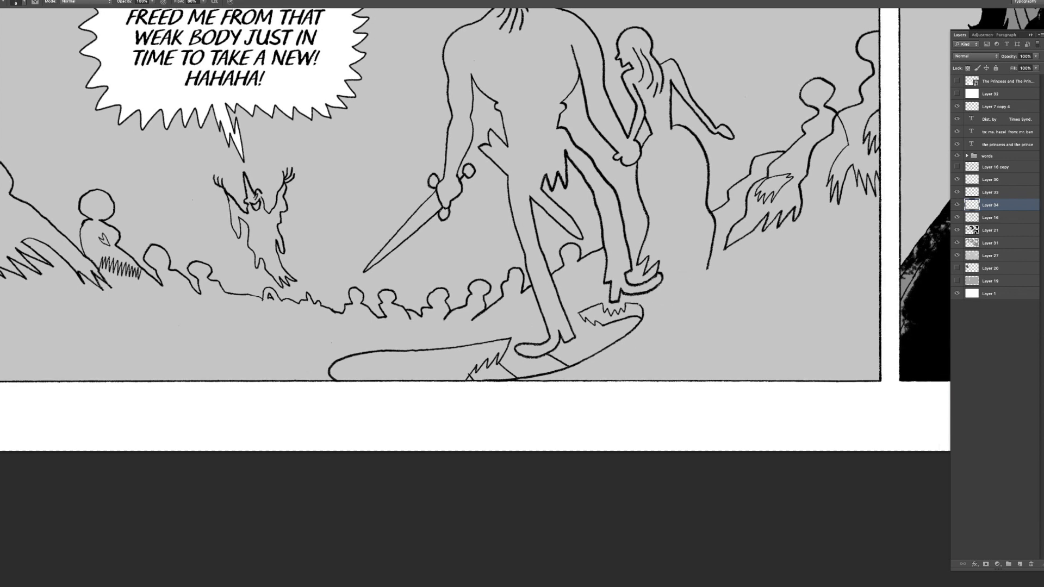
{"action": "key", "text": "ctrl+z"}
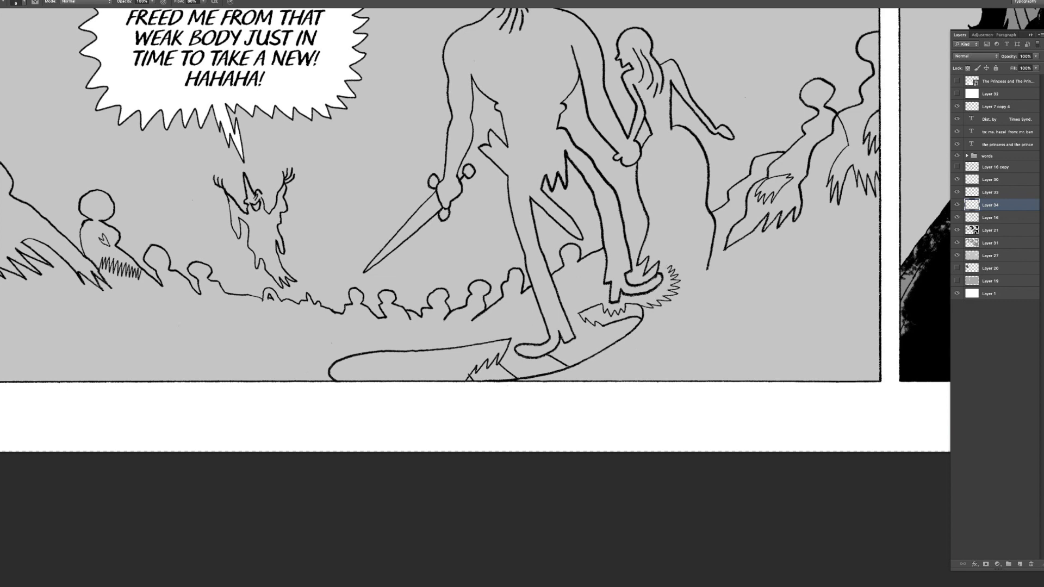
- Select Layer 33 and reduce the eraser size for cleaning up around the prince's raised foot
{"action": "key", "text": "z"}
{"action": "left_click", "coordinate": [666, 285]}
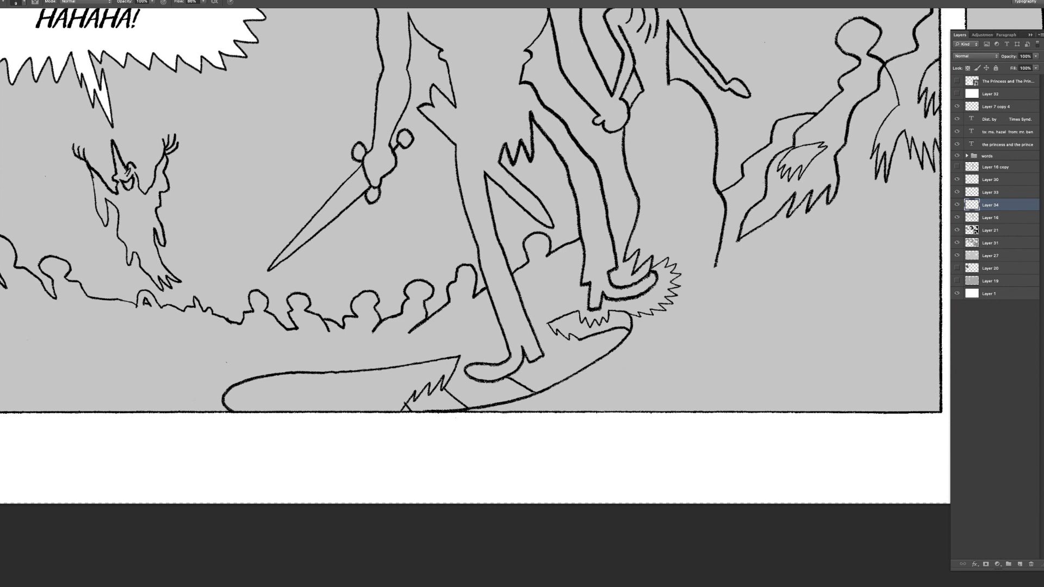
{"action": "left_click", "coordinate": [990, 192]}
{"action": "key", "text": "e"}
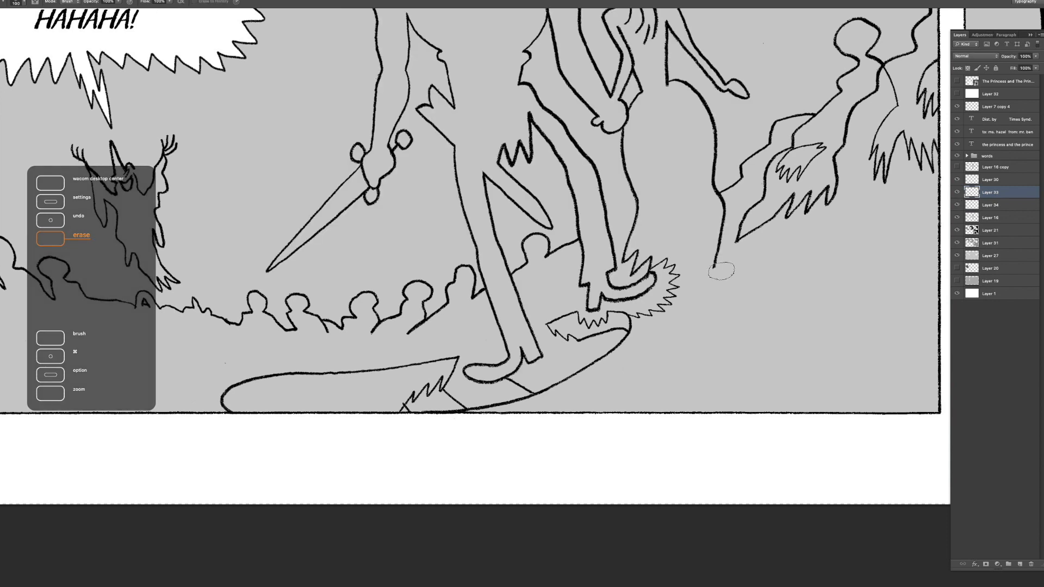
{"action": "key", "text": "bracketleft"}
{"action": "key", "text": "bracketleft"}
{"action": "key", "text": "bracketleft"}
{"action": "key", "text": "bracketleft"}
{"action": "key", "text": "bracketleft"}
{"action": "key", "text": "bracketleft"}
{"action": "scroll", "coordinate": [651, 270], "scroll_direction": "up", "scroll_amount": 2}
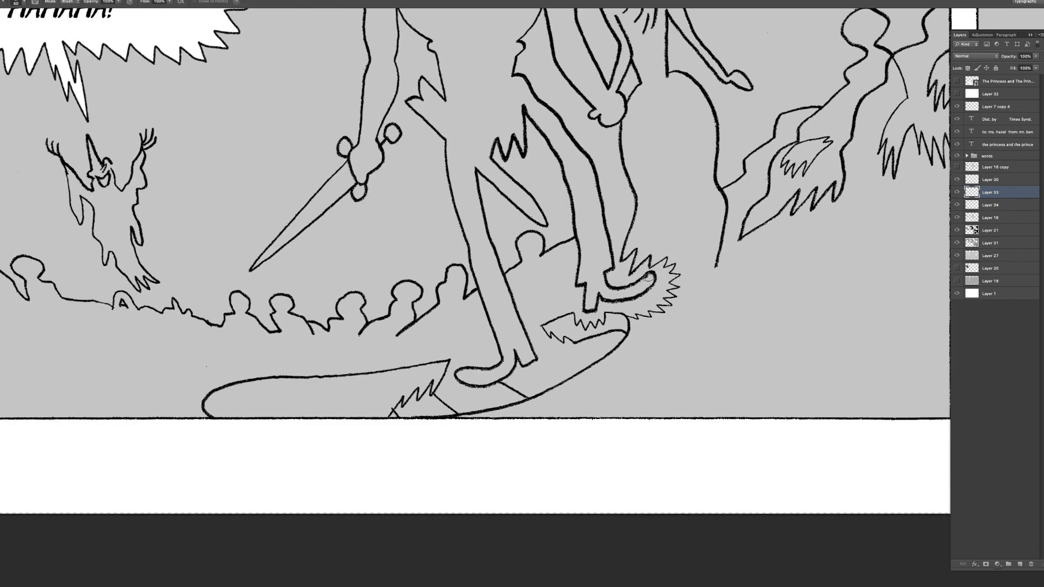
{"action": "key", "text": "z"}
{"action": "scroll", "coordinate": [659, 292], "scroll_direction": "right", "scroll_amount": 2}
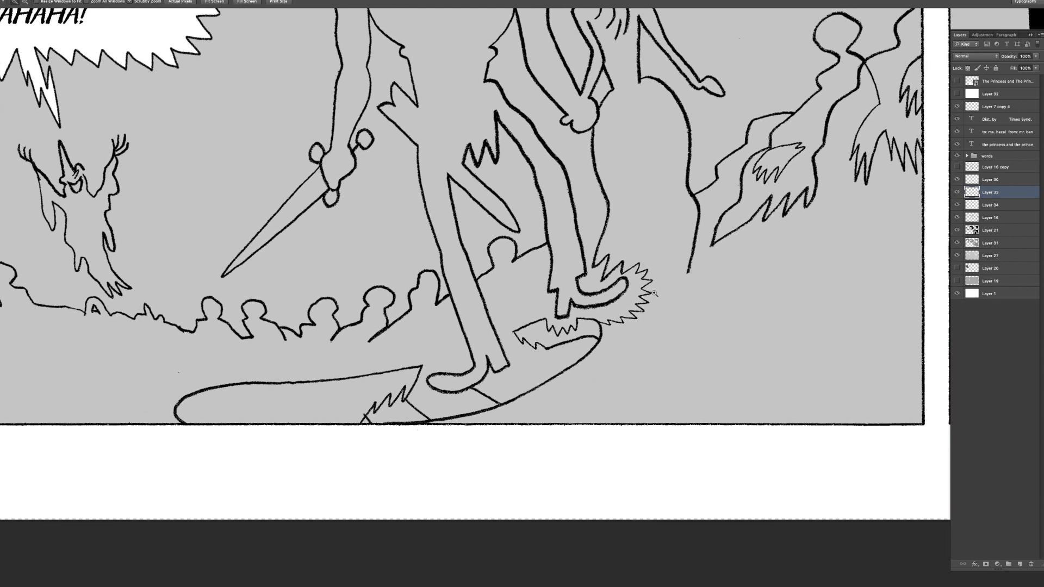
{"action": "scroll", "coordinate": [659, 293], "scroll_direction": "down", "scroll_amount": 1}
- Compare the contents of Layer 33 and Layer 34 by hiding and showing each one
{"action": "left_click", "coordinate": [957, 204]}
{"action": "left_click", "coordinate": [957, 204]}
{"action": "left_click", "coordinate": [976, 205]}
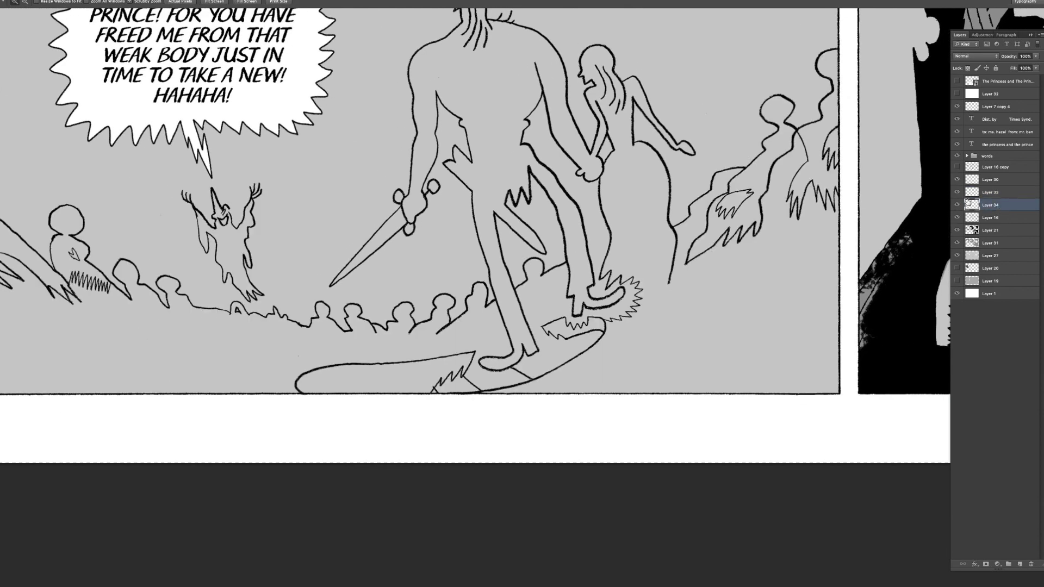
{"action": "left_click", "coordinate": [957, 204]}
{"action": "left_click", "coordinate": [957, 205]}
{"action": "left_click", "coordinate": [957, 192]}
{"action": "left_click", "coordinate": [957, 192]}
{"action": "left_click", "coordinate": [957, 204]}
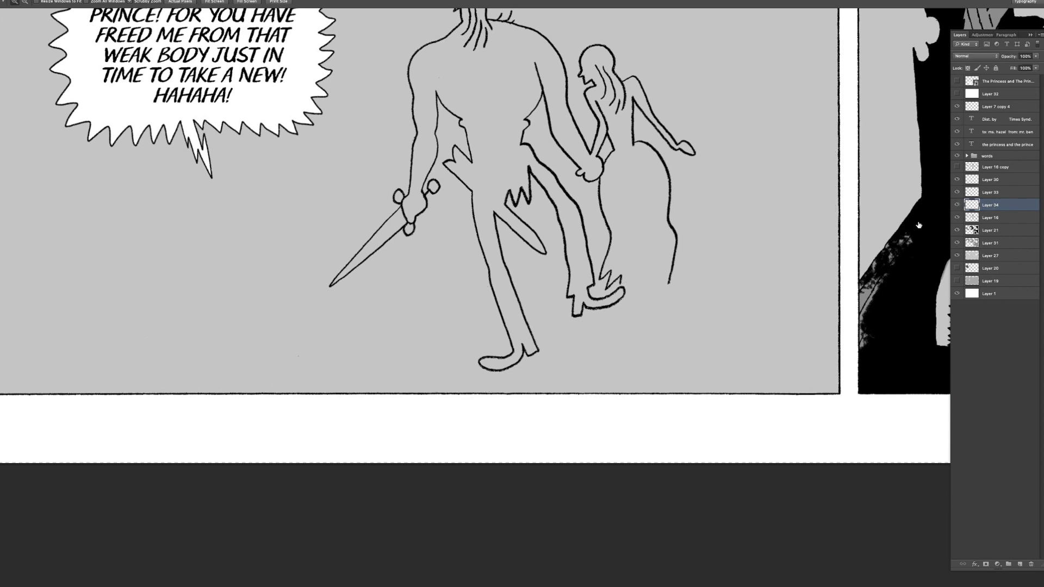
{"action": "left_click", "coordinate": [957, 204]}
{"action": "key", "text": "b"}
{"action": "left_click", "coordinate": [958, 205]}
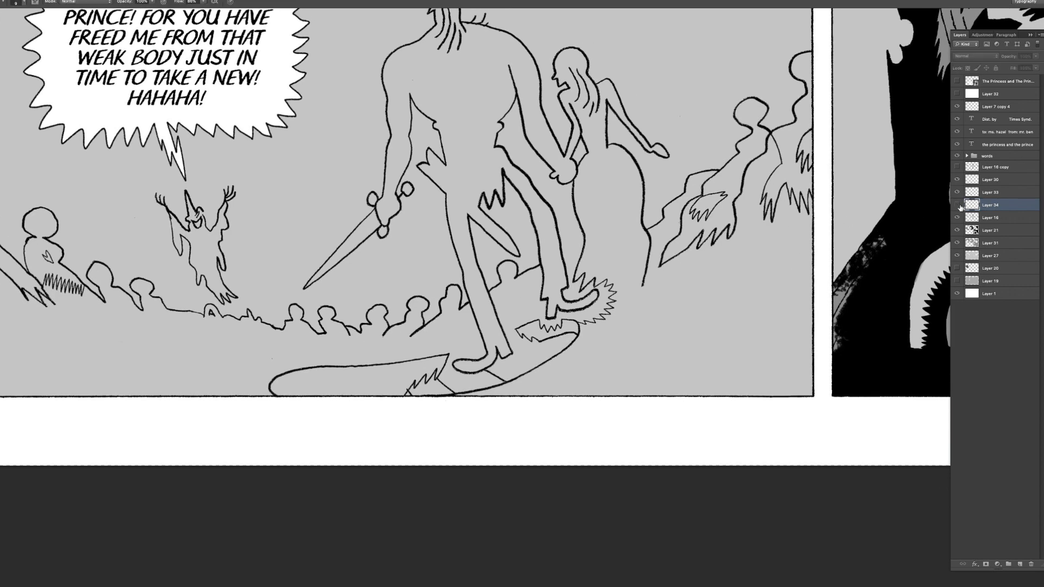
{"action": "key", "text": "z"}
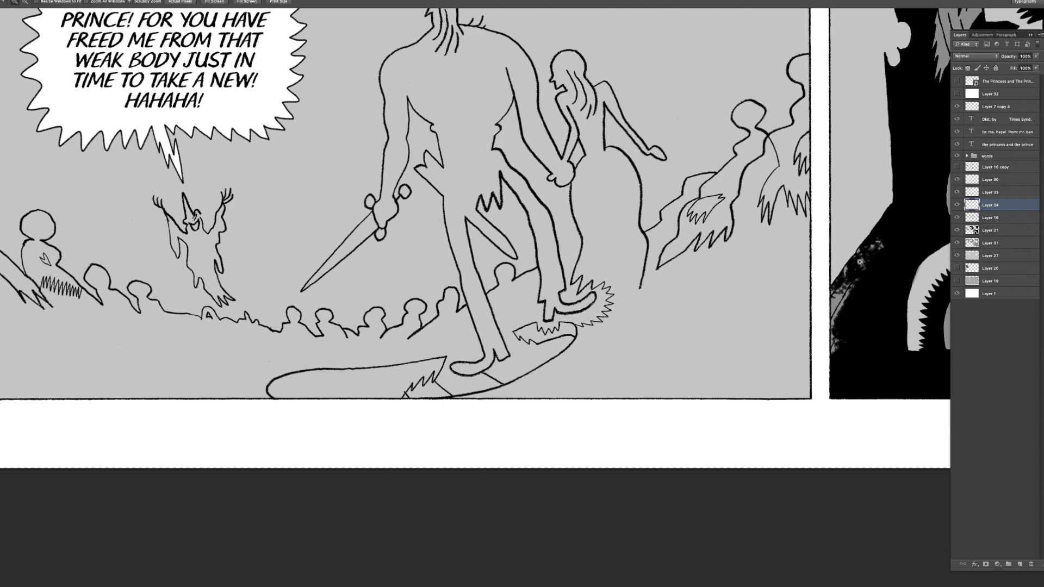
{"action": "key", "text": "super+minus"}
{"action": "key", "text": "super+minus"}
{"action": "key", "text": "super+minus"}
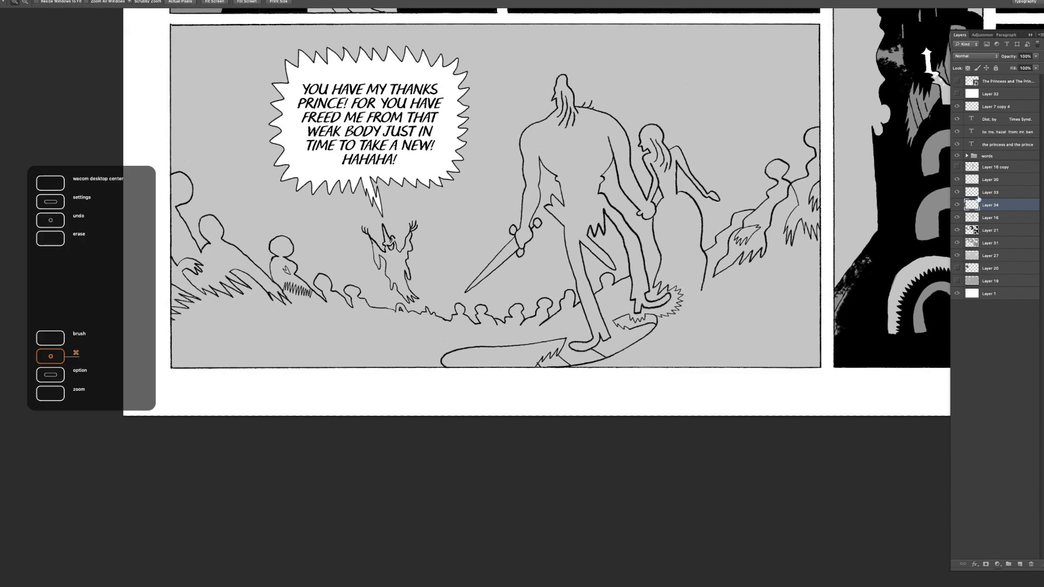
{"action": "left_click", "coordinate": [957, 192]}
{"action": "left_click", "coordinate": [957, 192]}
{"action": "left_click", "coordinate": [957, 204]}
{"action": "left_click", "coordinate": [957, 205]}
- Merge Layer 34 with Layer 33
{"action": "left_click", "coordinate": [995, 193], "text": "shift"}
{"action": "right_click", "coordinate": [995, 193]}
{"action": "left_click", "coordinate": [960, 368]}
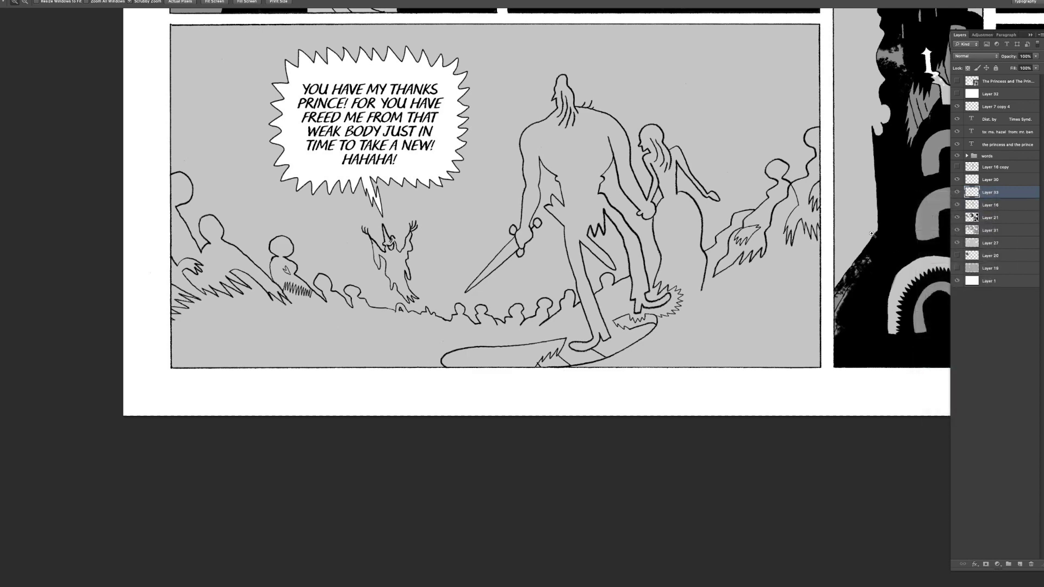
- Brush a zigzag shadow edge from the hem of the princess's dress, curving around toward the panel's side and back to its lower border
{"action": "left_click", "coordinate": [741, 297]}
{"action": "left_click", "coordinate": [751, 298]}
{"action": "key", "text": "b"}
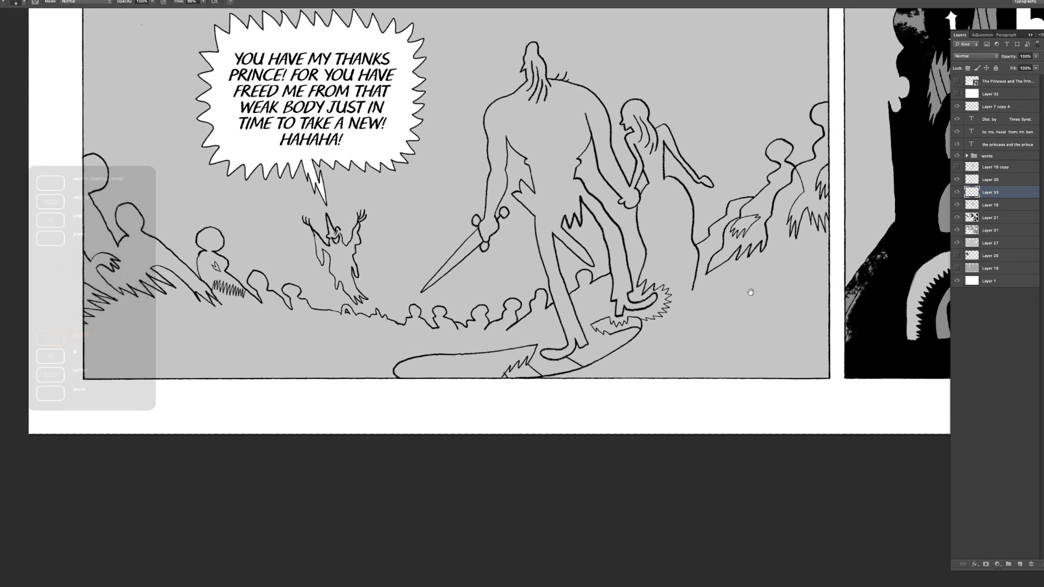
{"action": "left_click_drag", "start_coordinate": [785, 251], "coordinate": [781, 246]}
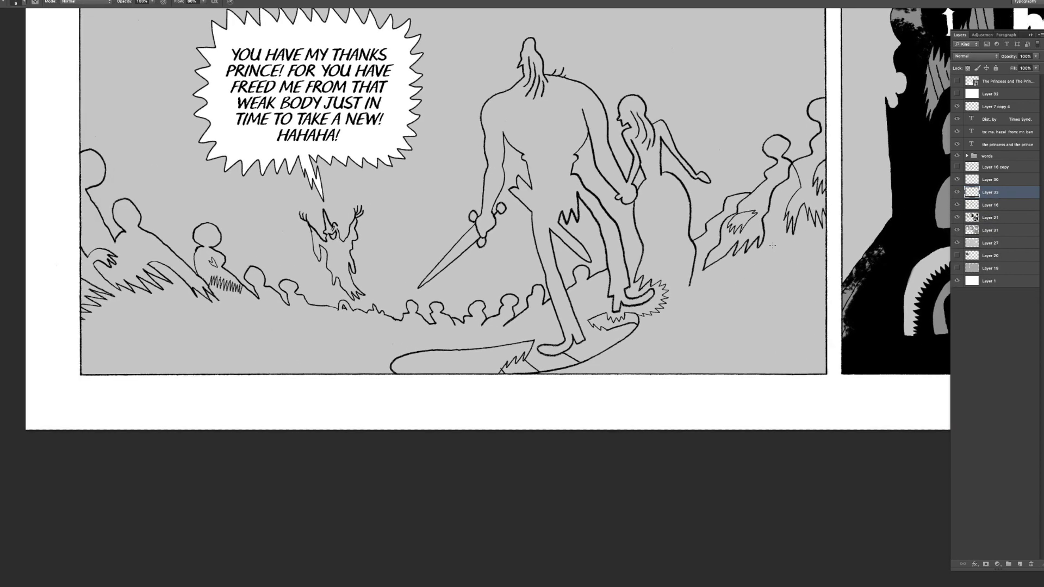
{"action": "scroll", "coordinate": [764, 255], "scroll_direction": "down", "scroll_amount": 3}
{"action": "scroll", "coordinate": [763, 256], "scroll_direction": "right", "scroll_amount": 2}
{"action": "left_click_drag", "start_coordinate": [756, 269], "coordinate": [755, 266]}
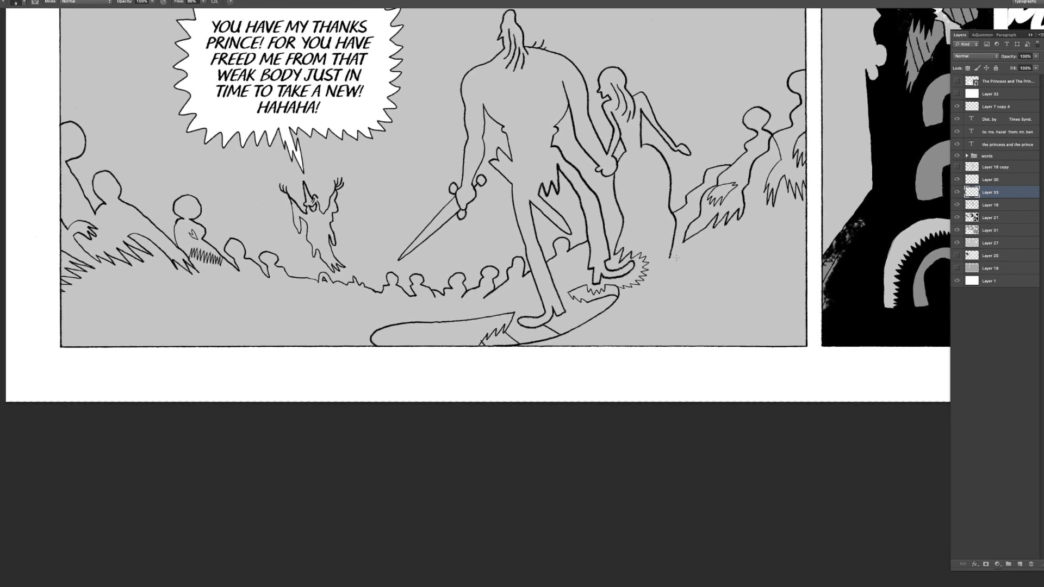
{"action": "scroll", "coordinate": [691, 256], "scroll_direction": "right", "scroll_amount": 1}
{"action": "left_click_drag", "start_coordinate": [667, 256], "coordinate": [739, 258]}
{"action": "scroll", "coordinate": [707, 256], "scroll_direction": "right", "scroll_amount": 2}
{"action": "key", "text": "ctrl+z"}
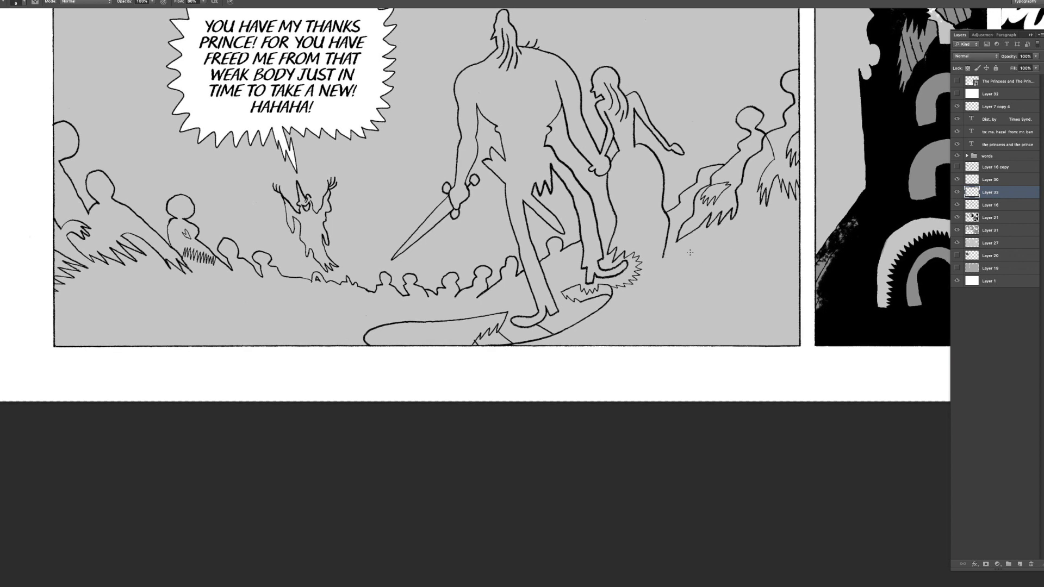
{"action": "mouse_move", "coordinate": [707, 253]}
{"action": "left_mouse_down"}
{"action": "mouse_move", "coordinate": [767, 282]}
{"action": "mouse_move", "coordinate": [742, 287]}
{"action": "mouse_move", "coordinate": [790, 296]}
{"action": "mouse_move", "coordinate": [764, 297]}
{"action": "mouse_move", "coordinate": [789, 304]}
{"action": "mouse_move", "coordinate": [771, 307]}
{"action": "mouse_move", "coordinate": [791, 313]}
{"action": "mouse_move", "coordinate": [774, 328]}
{"action": "left_mouse_up"}
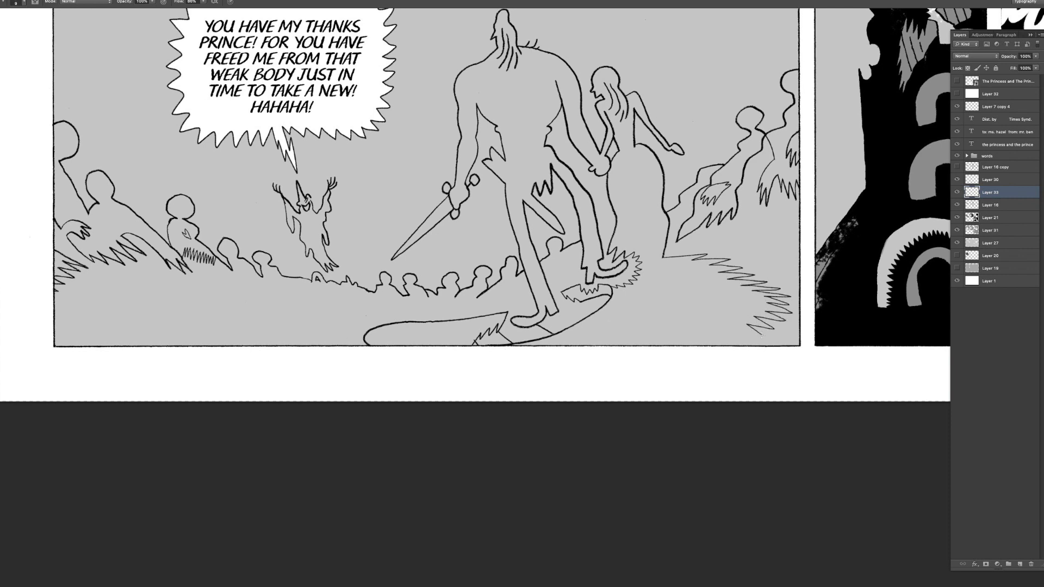
{"action": "left_click_drag", "start_coordinate": [698, 346], "coordinate": [660, 346]}
- Erase the zigzag strokes that overshoot the panel's lower border, using a smaller eraser
{"action": "key", "text": "z"}
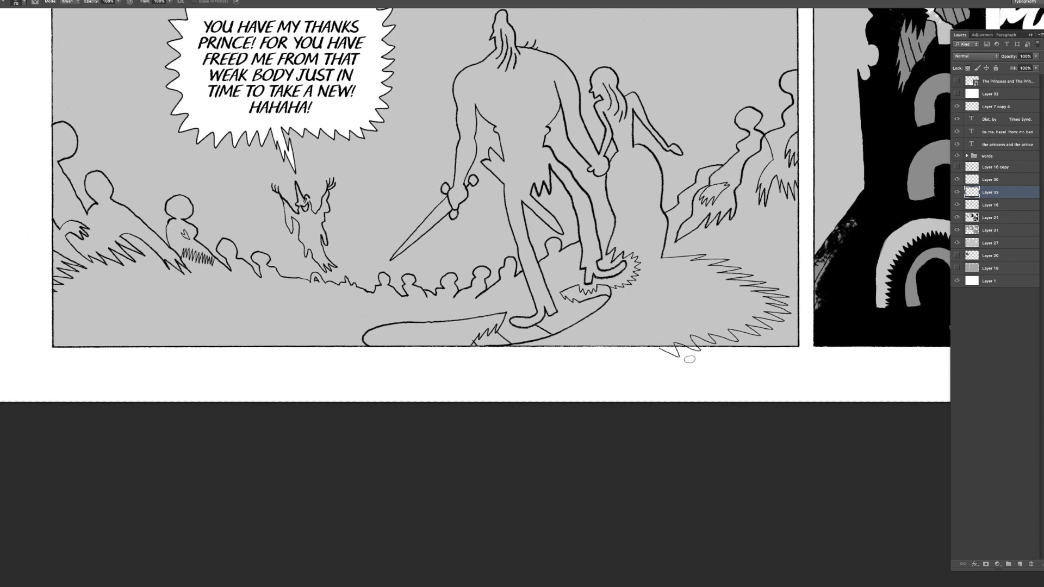
{"action": "left_click", "coordinate": [688, 361]}
{"action": "key", "text": "e"}
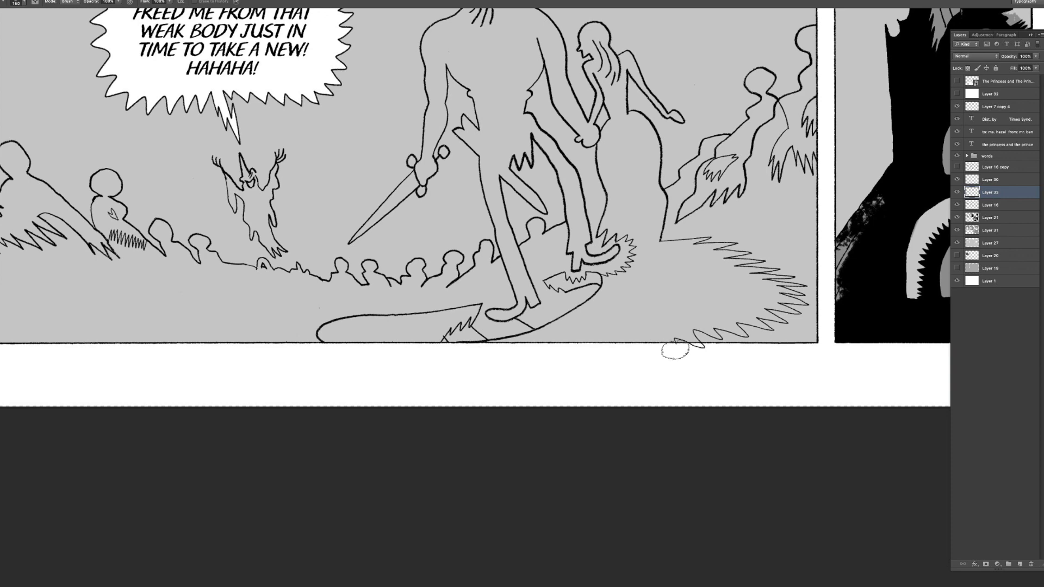
{"action": "key", "text": "bracketleft"}
{"action": "key", "text": "bracketleft"}
{"action": "key", "text": "bracketleft"}
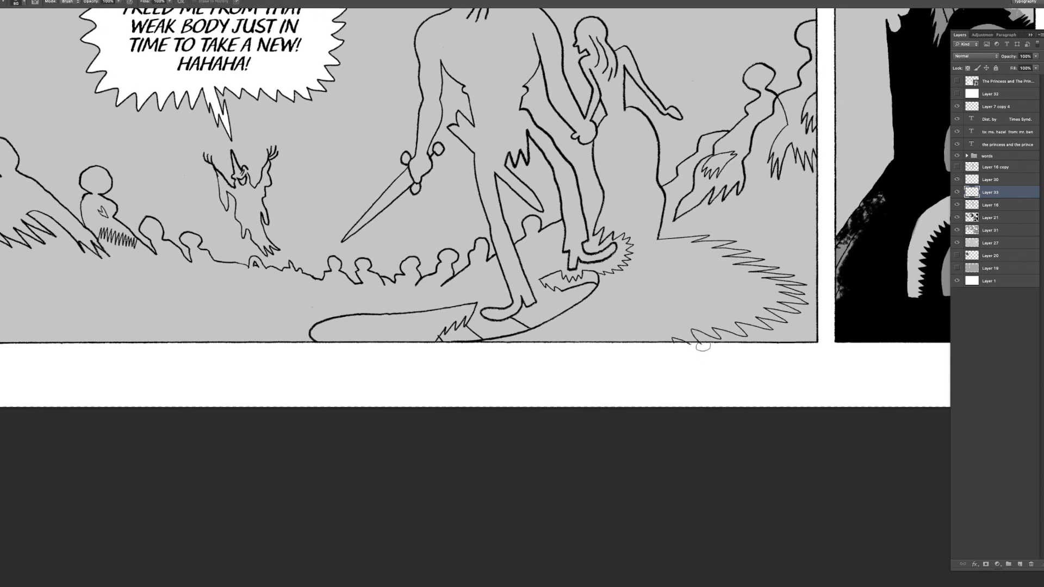
{"action": "left_click_drag", "start_coordinate": [689, 345], "coordinate": [676, 343]}
{"action": "key", "text": "z"}
{"action": "left_click", "coordinate": [676, 342], "text": "alt"}
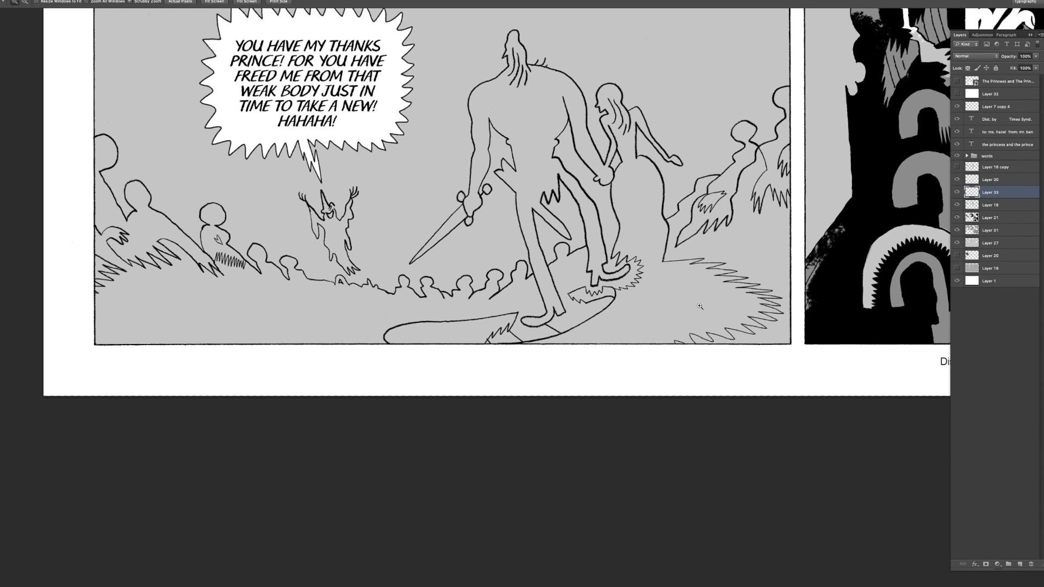
- Erase the upper part of the short line crossing the slab beneath the prince's front foot
{"action": "left_click_drag", "start_coordinate": [548, 325], "coordinate": [599, 315]}
{"action": "key", "text": "e"}
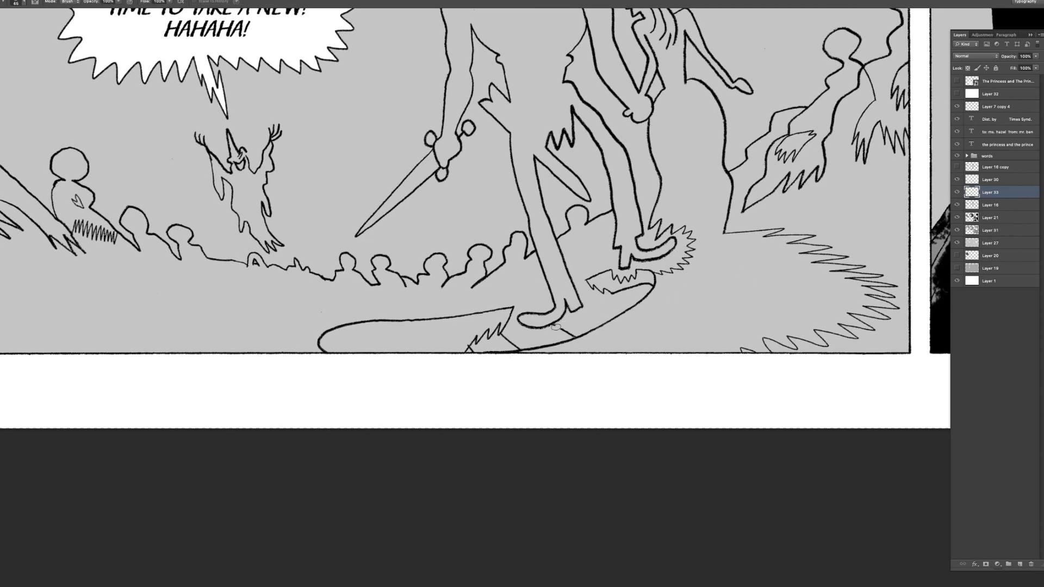
{"action": "scroll", "coordinate": [577, 321], "scroll_direction": "up", "scroll_amount": 3}
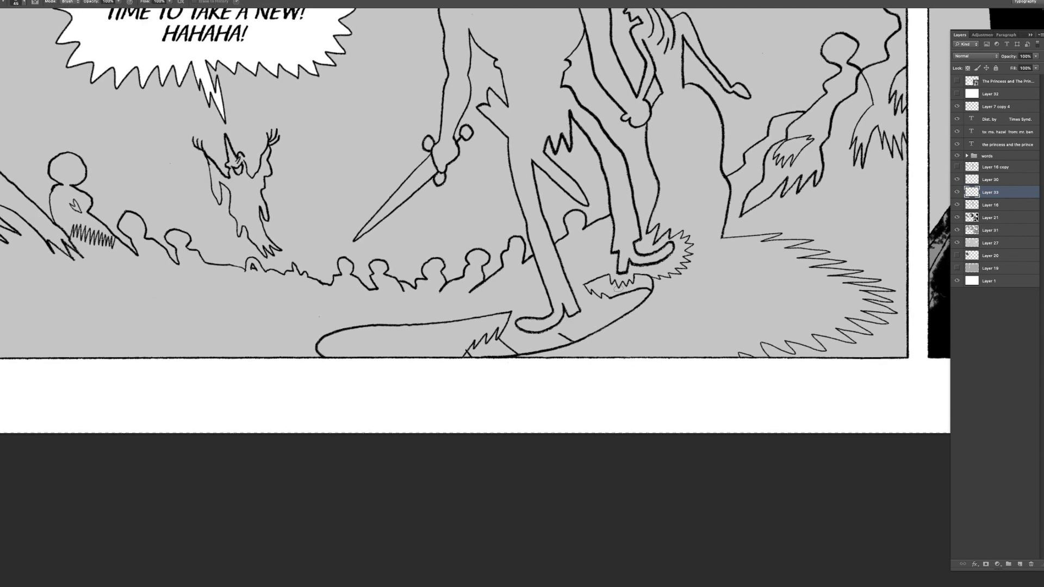
{"action": "scroll", "coordinate": [623, 270], "scroll_direction": "up", "scroll_amount": 2}
{"action": "key", "text": "b"}
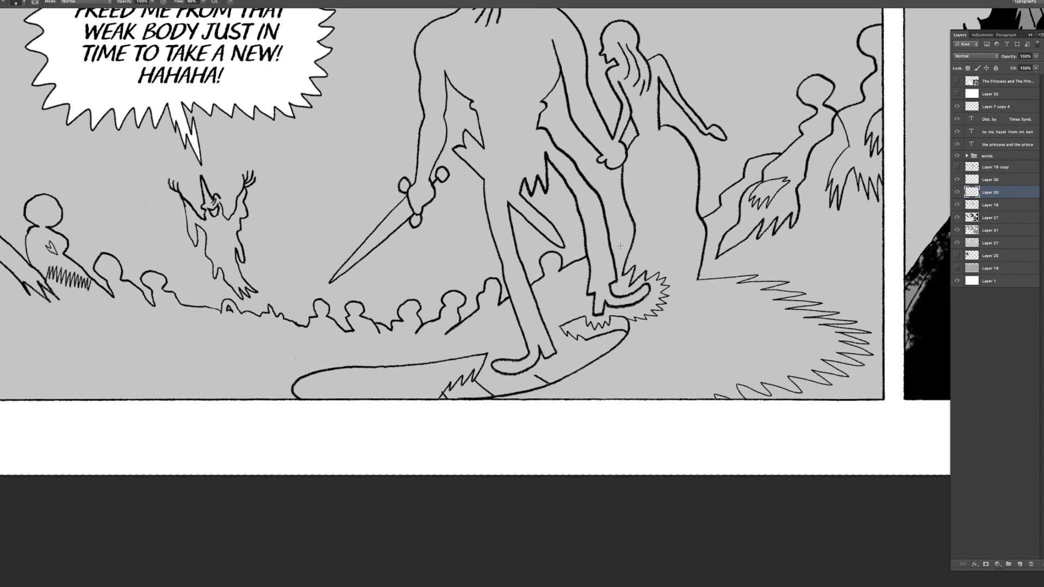
- Erase the curve joining the slab's near end to the zigzag shading below the raised foot
{"action": "scroll", "coordinate": [620, 245], "scroll_direction": "left", "scroll_amount": 1}
{"action": "key", "text": "z"}
{"action": "left_click", "coordinate": [661, 281], "text": "alt"}
{"action": "left_click", "coordinate": [661, 281]}
{"action": "key", "text": "b"}
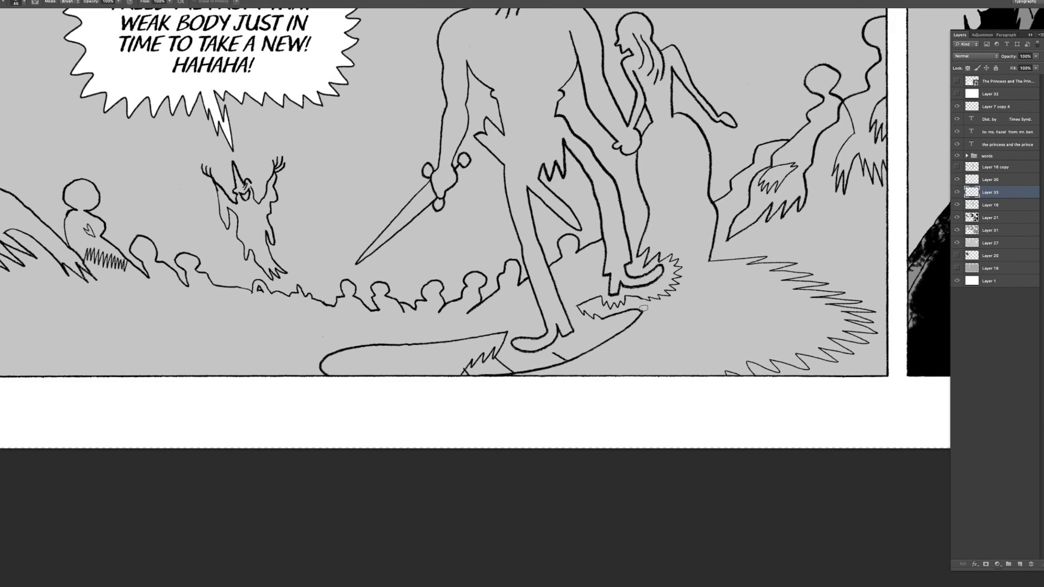
{"action": "scroll", "coordinate": [644, 303], "scroll_direction": "down", "scroll_amount": 1}
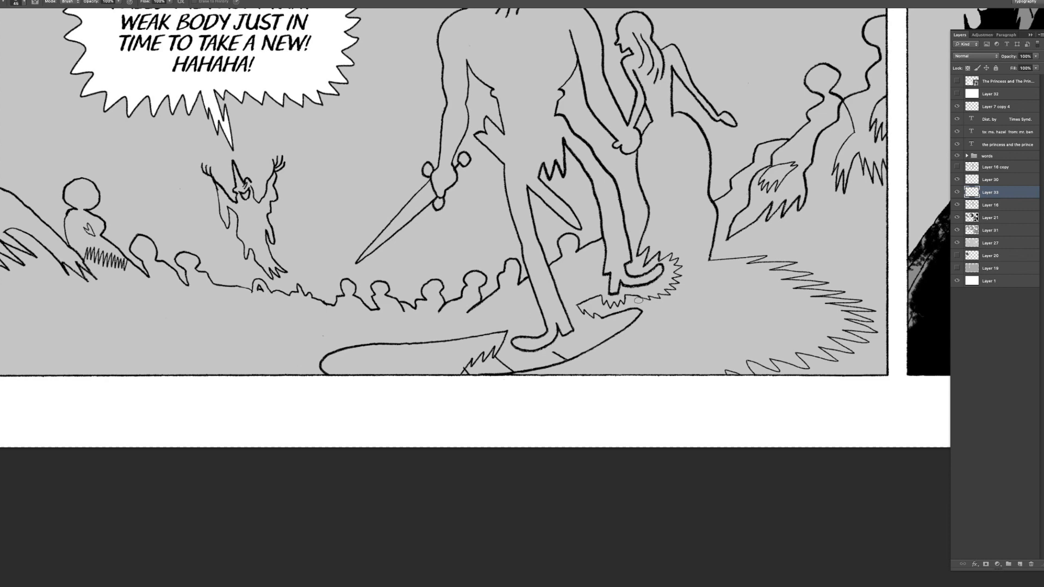
{"action": "scroll", "coordinate": [640, 301], "scroll_direction": "up", "scroll_amount": 1}
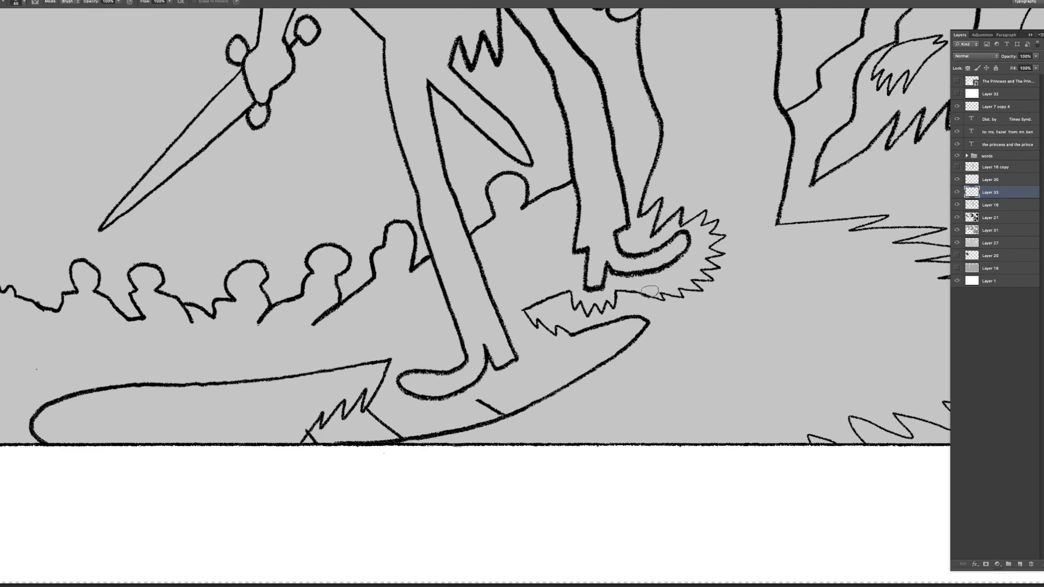
{"action": "key", "text": "b"}
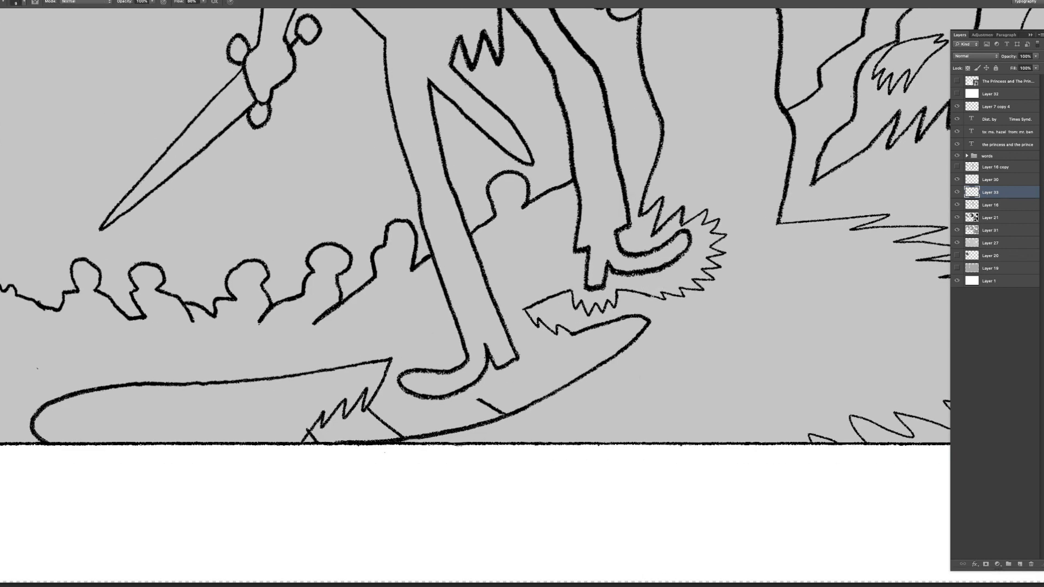
- Review the whole bottom panel and check Layer 33's linework by hiding and showing the layer
{"action": "key", "text": "z"}
{"action": "scroll", "coordinate": [642, 269], "scroll_direction": "down", "scroll_amount": 5}
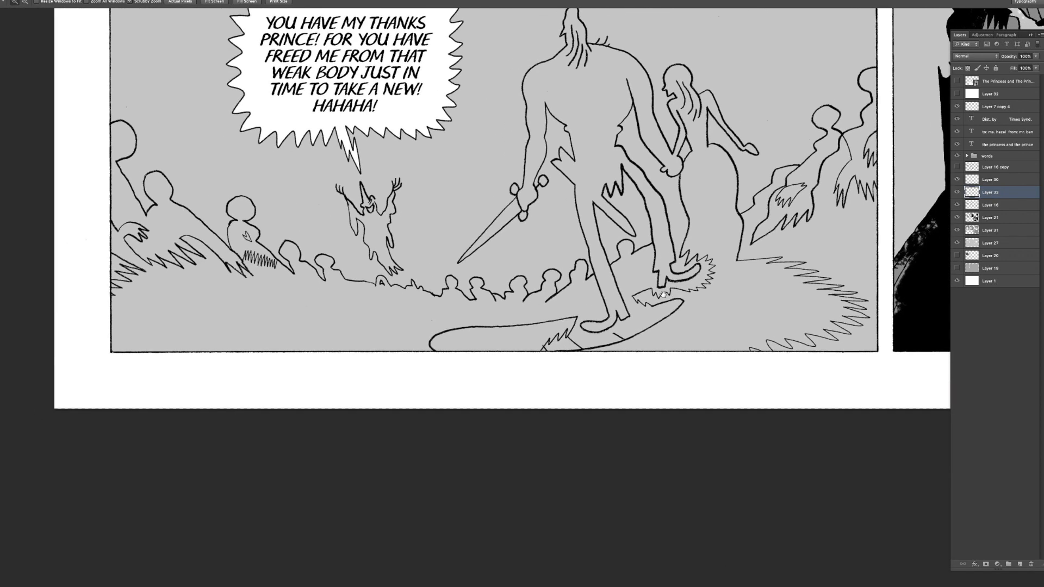
{"action": "left_click_drag", "start_coordinate": [703, 293], "coordinate": [785, 259]}
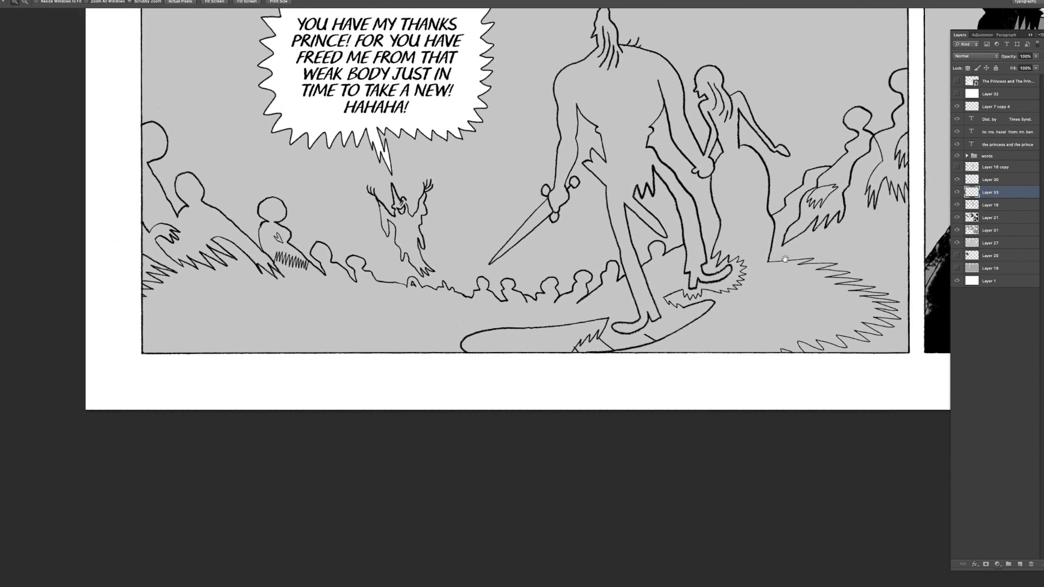
{"action": "scroll", "coordinate": [784, 259], "scroll_direction": "down", "scroll_amount": 3}
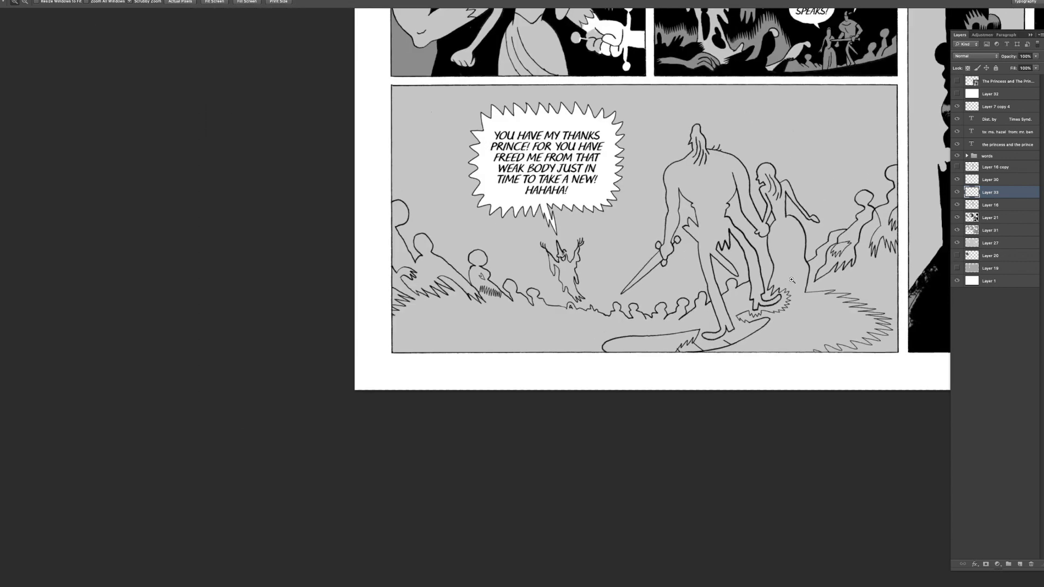
{"action": "scroll", "coordinate": [792, 280], "scroll_direction": "up", "scroll_amount": 4}
{"action": "key", "text": "b"}
{"action": "left_click", "coordinate": [958, 193]}
{"action": "left_click", "coordinate": [958, 193]}
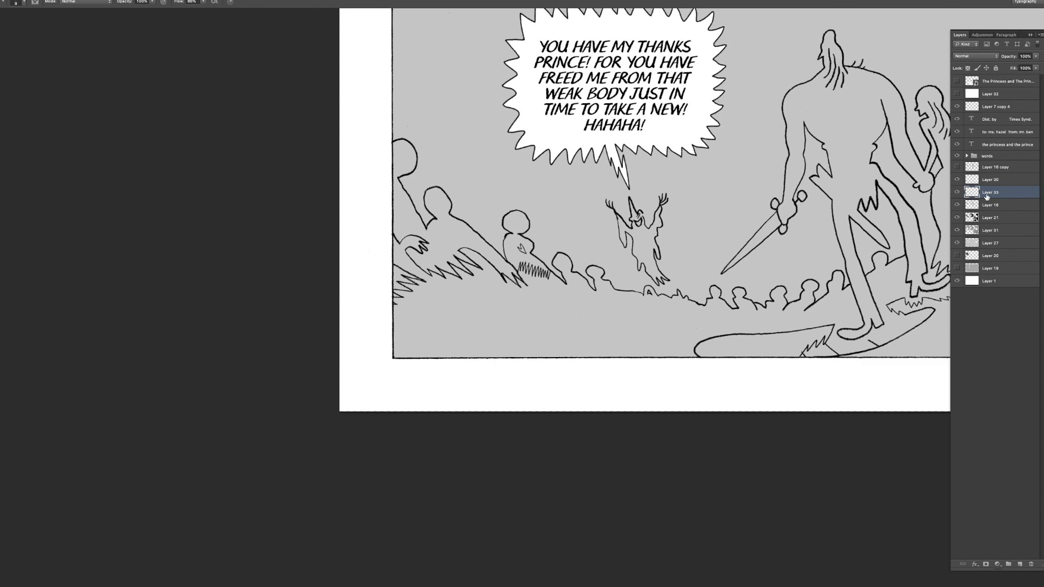
{"action": "scroll", "coordinate": [684, 332], "scroll_direction": "right", "scroll_amount": 2}
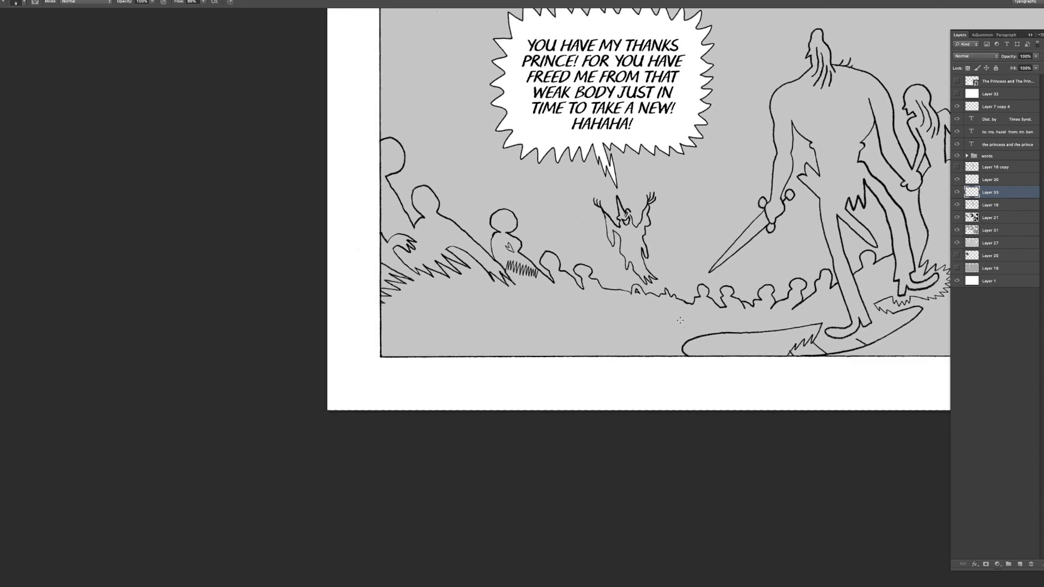
{"action": "scroll", "coordinate": [682, 323], "scroll_direction": "right", "scroll_amount": 1}
{"action": "left_click", "coordinate": [690, 335]}
{"action": "key", "text": "e"}
{"action": "mouse_move", "coordinate": [661, 331]}
{"action": "left_mouse_down"}
{"action": "mouse_move", "coordinate": [682, 325]}
{"action": "mouse_move", "coordinate": [665, 328]}
{"action": "left_mouse_up"}
{"action": "key", "text": "b"}
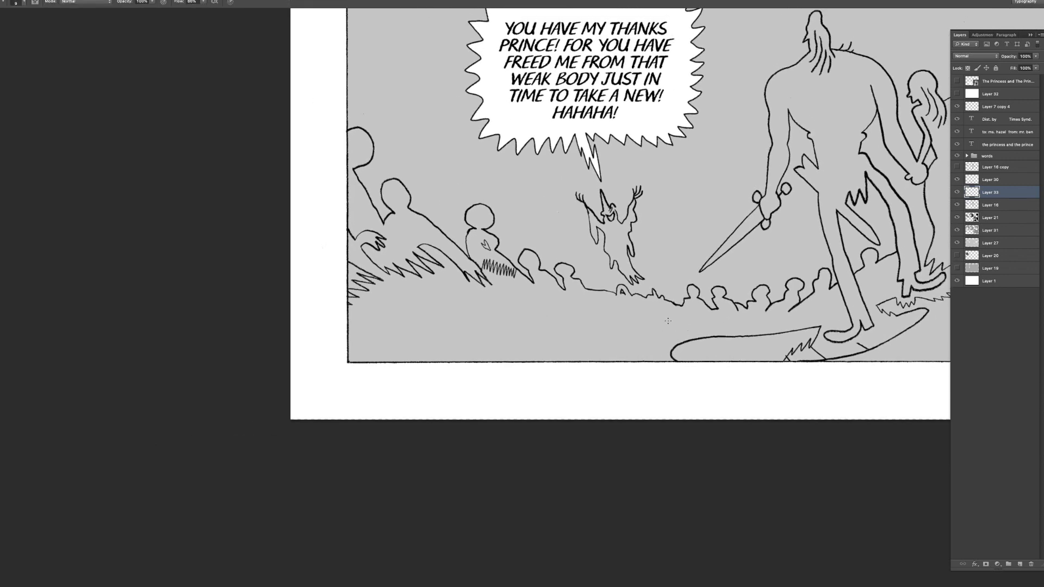
{"action": "scroll", "coordinate": [661, 321], "scroll_direction": "right", "scroll_amount": 1}
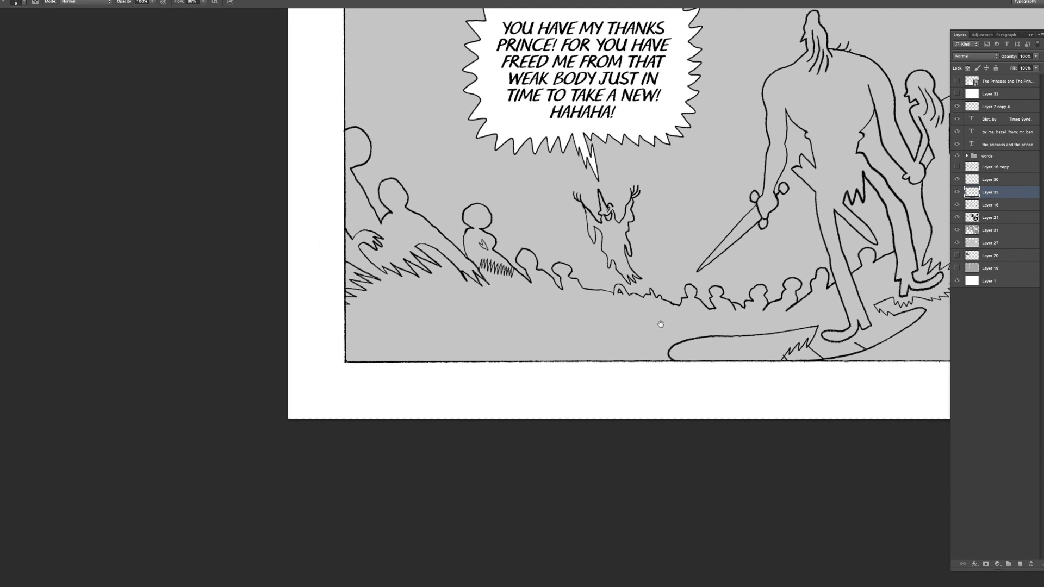
{"action": "scroll", "coordinate": [665, 317], "scroll_direction": "right", "scroll_amount": 1}
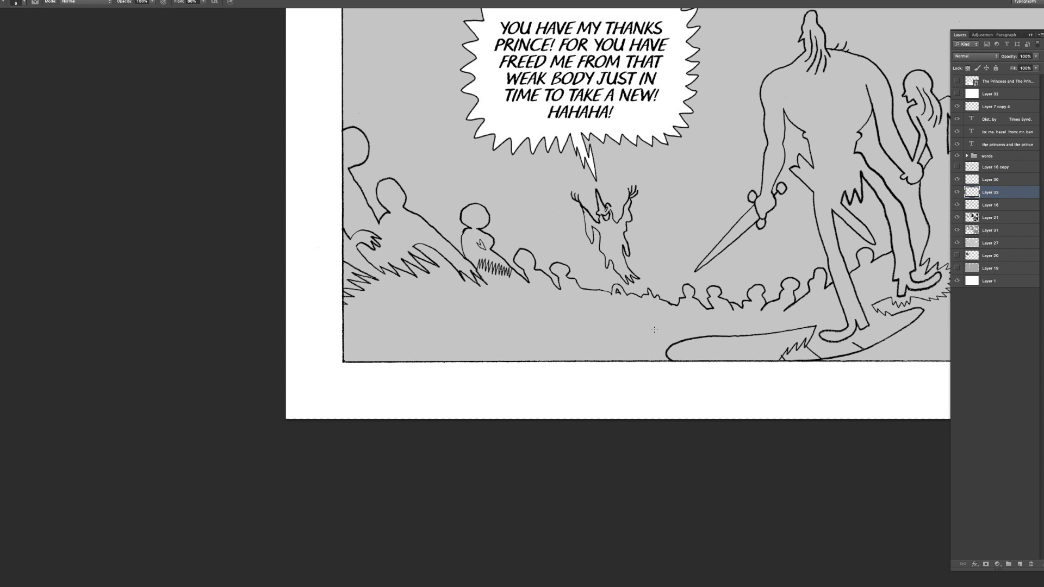
{"action": "scroll", "coordinate": [651, 333], "scroll_direction": "right", "scroll_amount": 1}
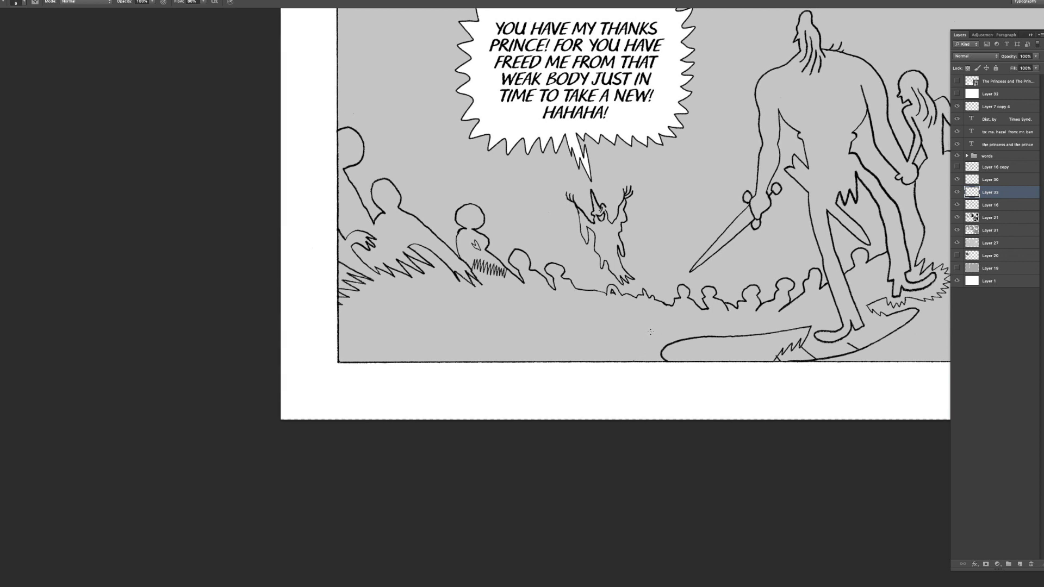
- Examine Layer 33's linework around the wizard and the crowd, toggling the layer's visibility to compare
{"action": "scroll", "coordinate": [650, 331], "scroll_direction": "right", "scroll_amount": 1}
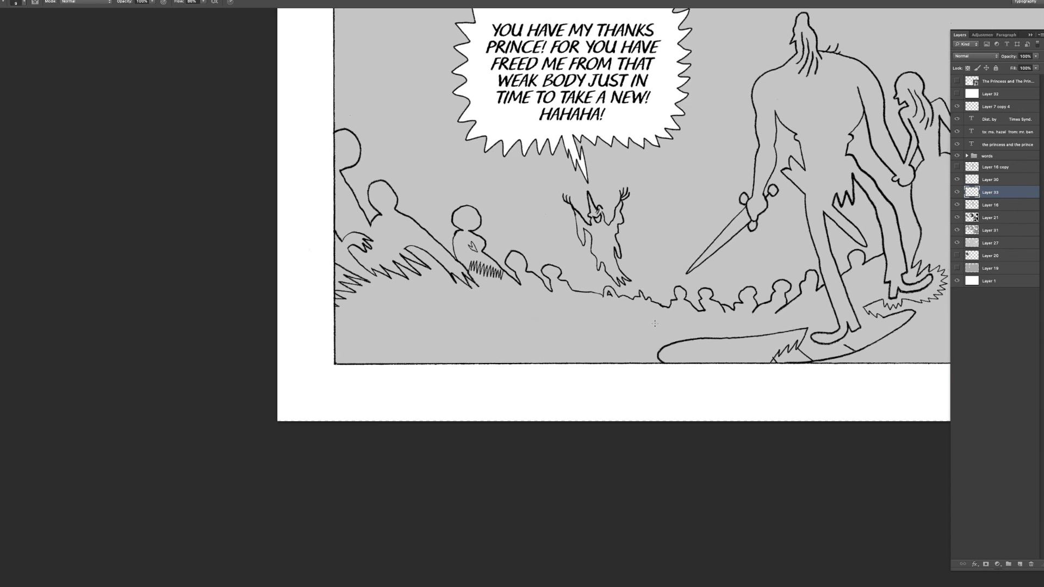
{"action": "scroll", "coordinate": [655, 308], "scroll_direction": "right", "scroll_amount": 1}
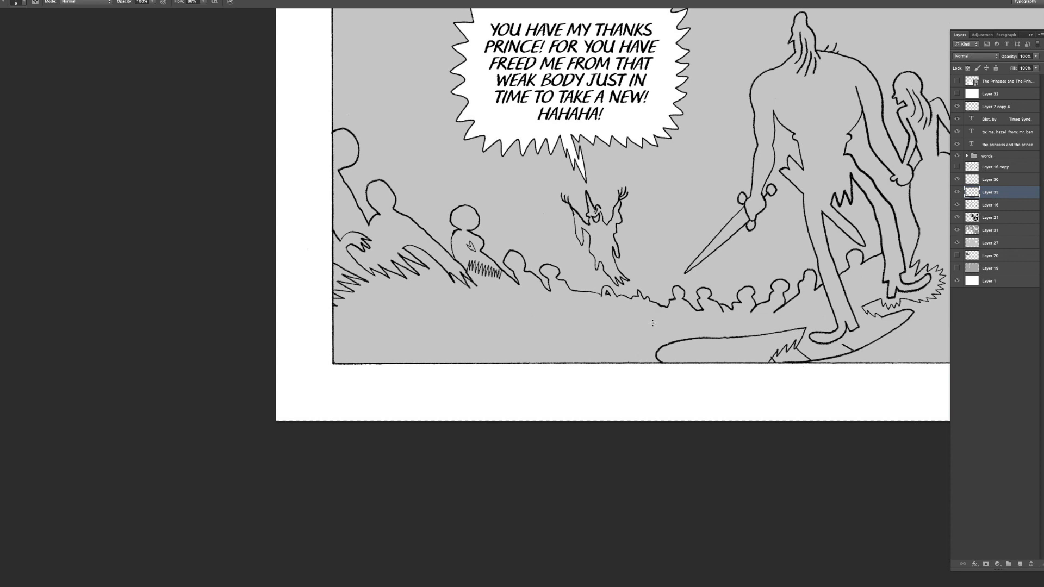
{"action": "left_click_drag", "start_coordinate": [640, 333], "coordinate": [580, 330]}
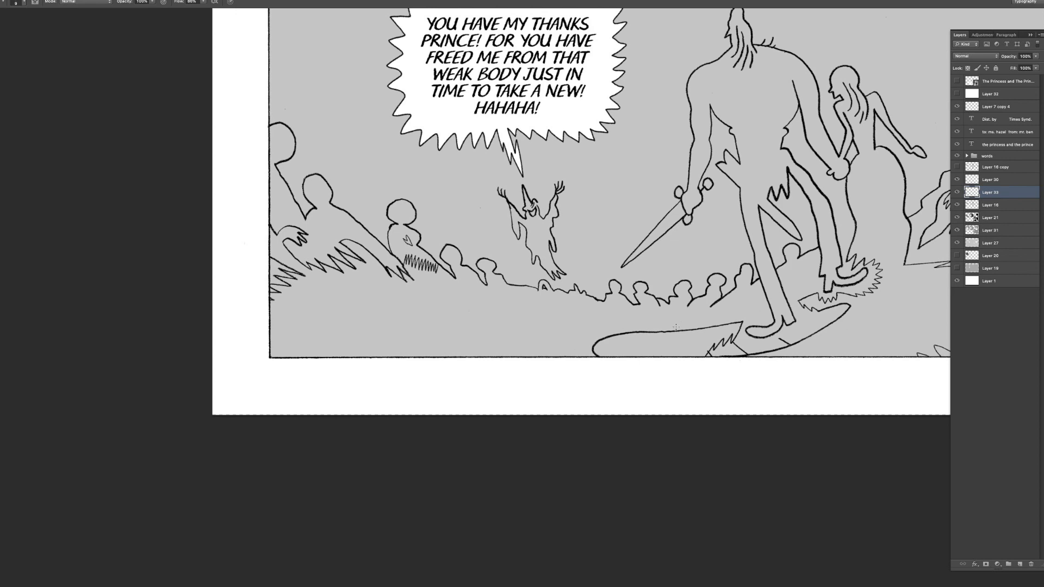
{"action": "left_click_drag", "start_coordinate": [668, 323], "coordinate": [685, 328]}
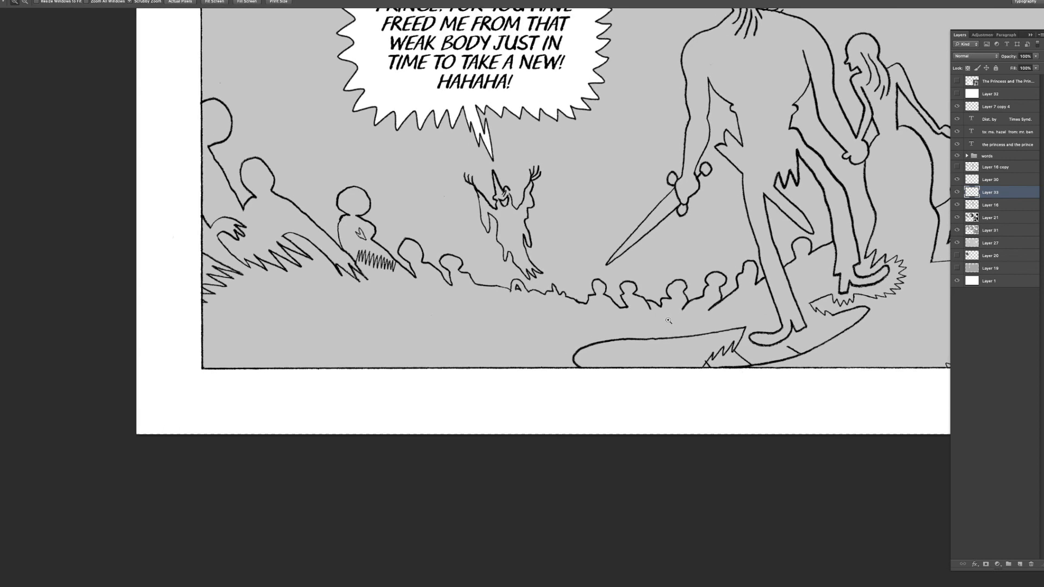
{"action": "scroll", "coordinate": [560, 184], "scroll_direction": "up", "scroll_amount": 3}
{"action": "left_click", "coordinate": [957, 193]}
{"action": "left_click", "coordinate": [957, 192]}
- Erase the stray facial lines beside the wizard's eye under his pointed hat, adjusting the eraser size
{"action": "key", "text": "bracketleft"}
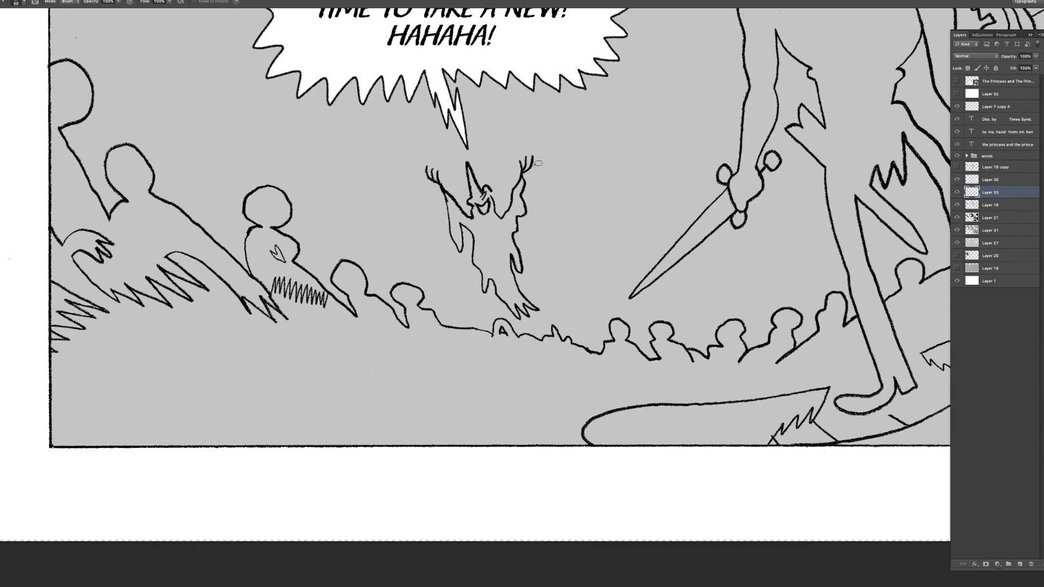
{"action": "scroll", "coordinate": [538, 164], "scroll_direction": "down", "scroll_amount": 2}
{"action": "scroll", "coordinate": [381, 218], "scroll_direction": "up", "scroll_amount": 4}
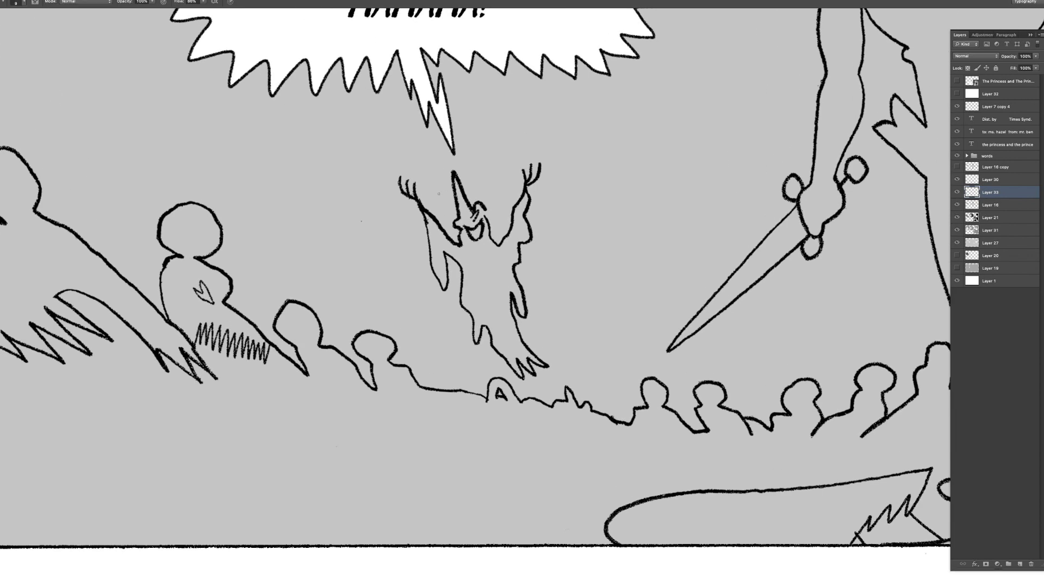
{"action": "key", "text": "bracketleft"}
{"action": "key", "text": "bracketleft"}
{"action": "key", "text": "bracketleft"}
{"action": "key", "text": "bracketleft"}
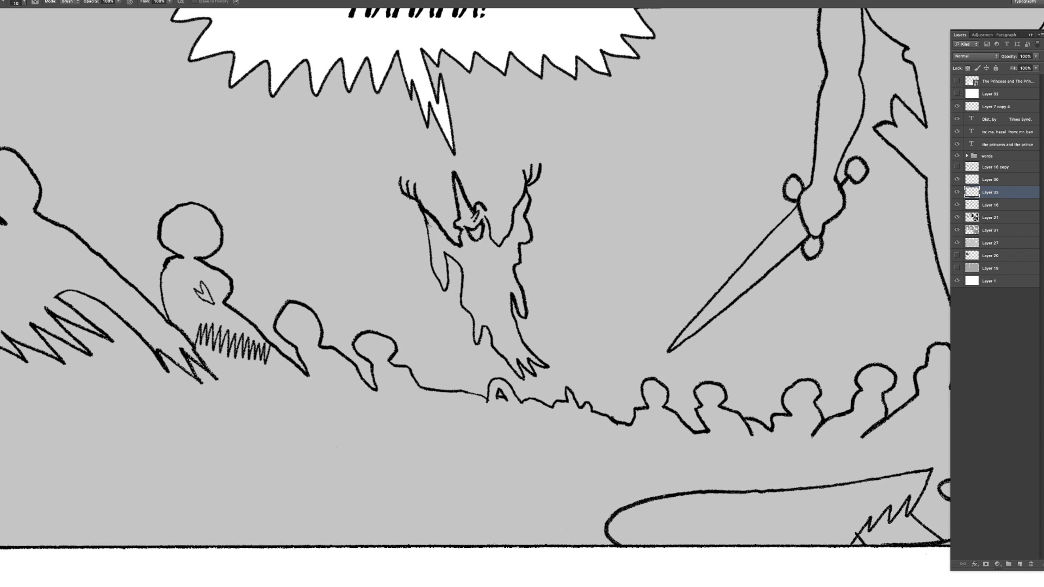
{"action": "scroll", "coordinate": [430, 220], "scroll_direction": "up", "scroll_amount": 1}
{"action": "key", "text": "bracketright"}
{"action": "key", "text": "bracketright"}
{"action": "key", "text": "bracketright"}
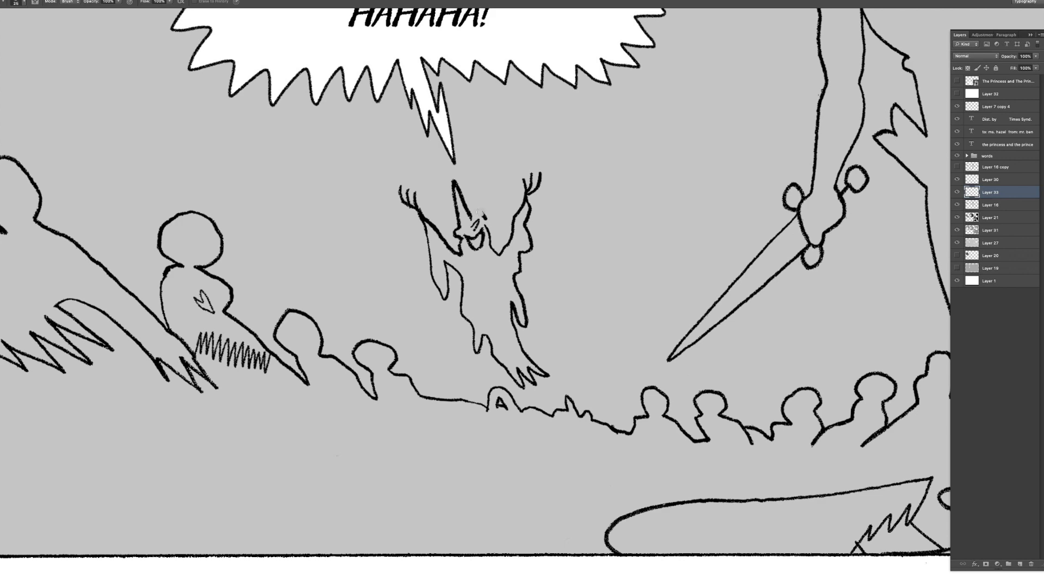
- Redraw the wizard's eye, brow and ear with small curved brush strokes, cleaning them up with the eraser
{"action": "key", "text": "b"}
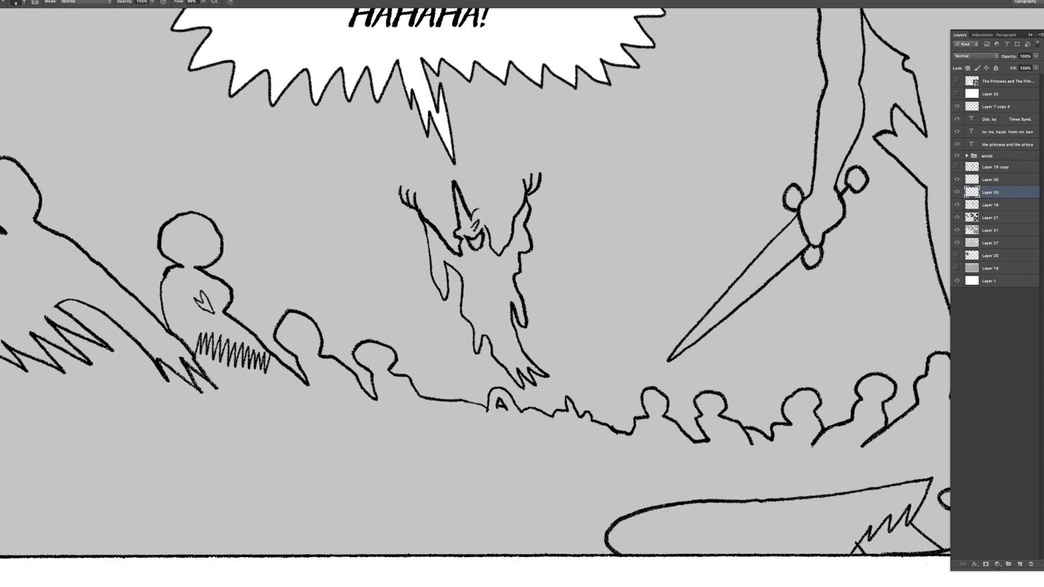
{"action": "scroll", "coordinate": [481, 197], "scroll_direction": "left", "scroll_amount": 3}
{"action": "left_click_drag", "start_coordinate": [505, 189], "coordinate": [497, 187]}
{"action": "key", "text": "e"}
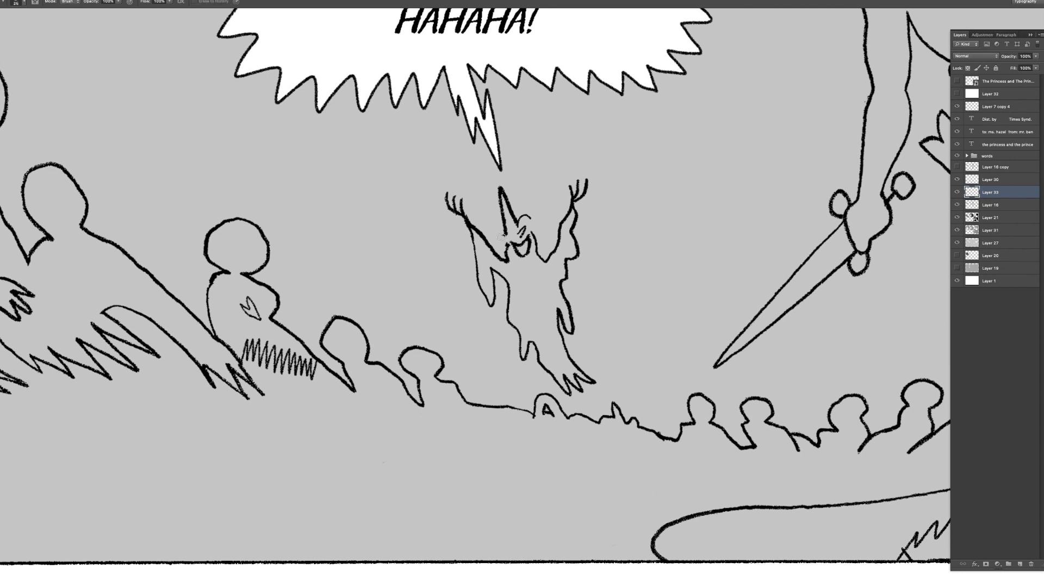
{"action": "key", "text": "b"}
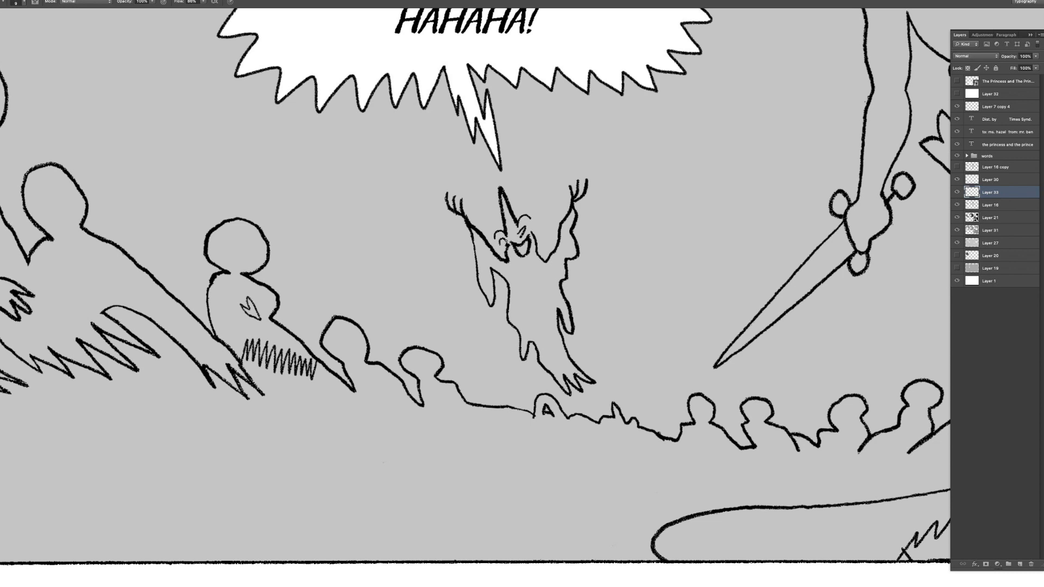
{"action": "key", "text": "e"}
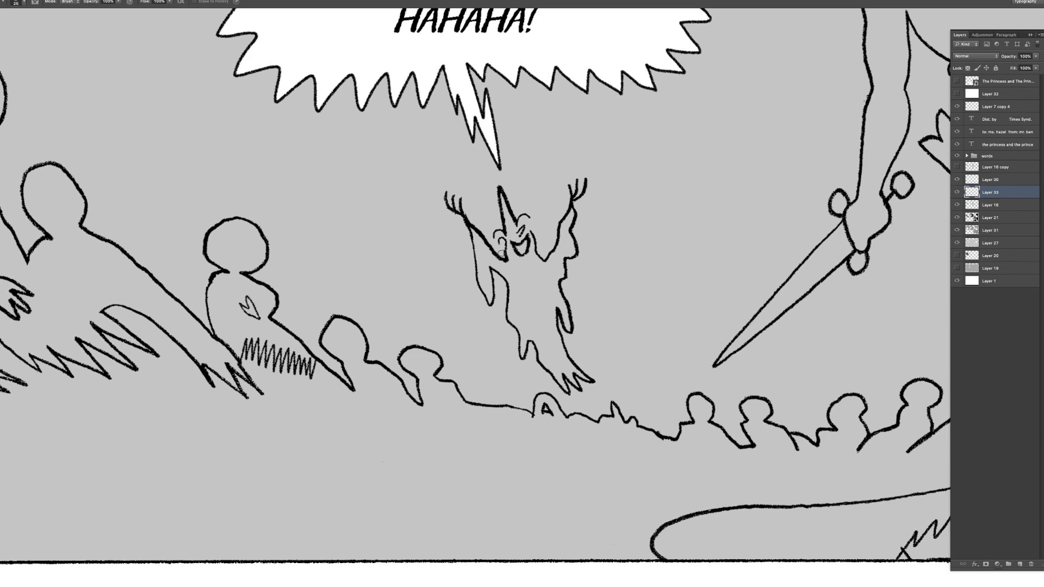
{"action": "key", "text": "b"}
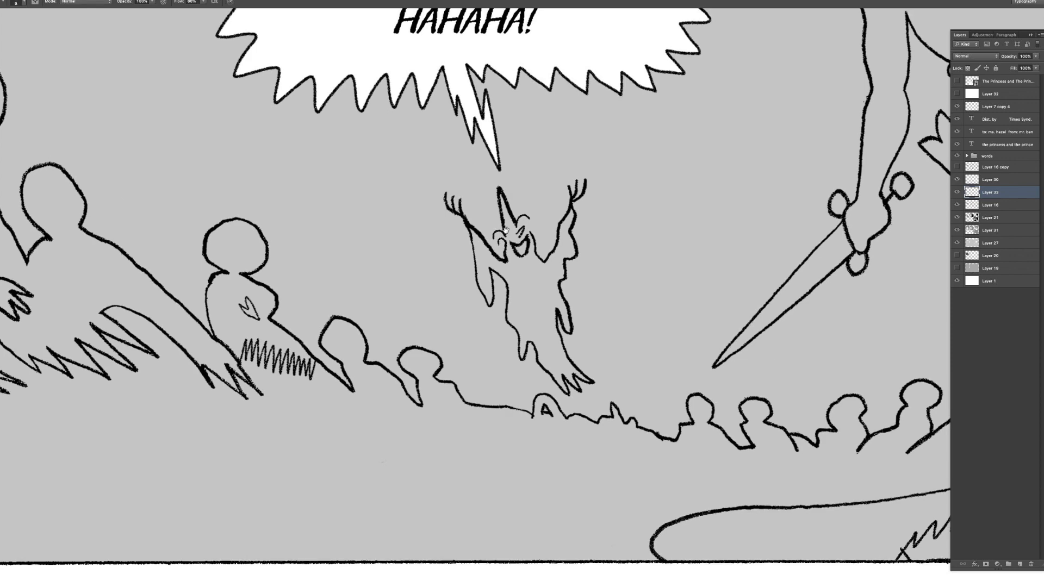
{"action": "left_click_drag", "start_coordinate": [546, 225], "coordinate": [541, 228]}
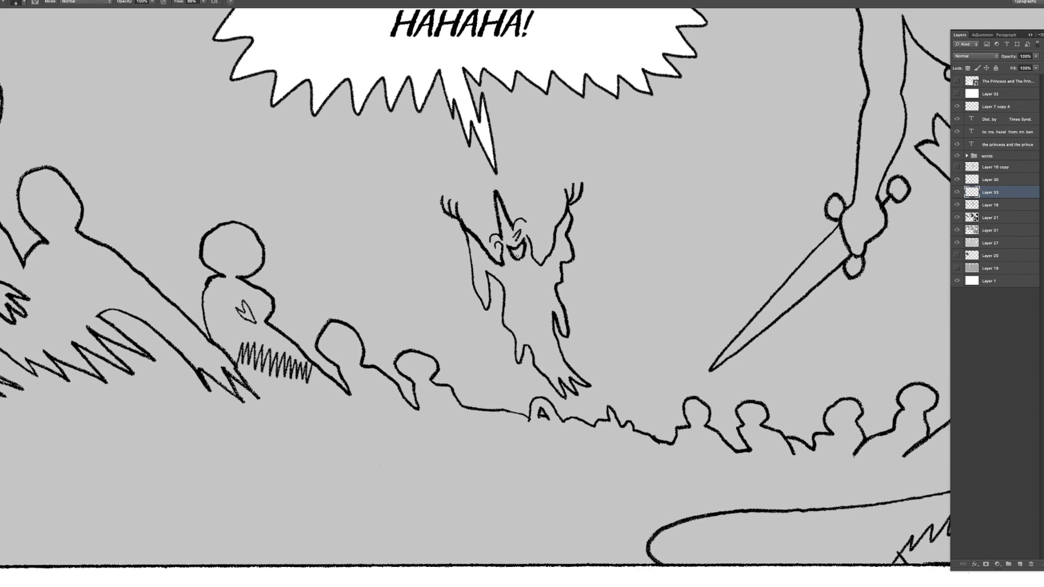
{"action": "scroll", "coordinate": [546, 261], "scroll_direction": "down", "scroll_amount": 1}
- Try to draw a long thin outline across the small crowd figure on the ground below the wizard's feet
{"action": "key", "text": "z"}
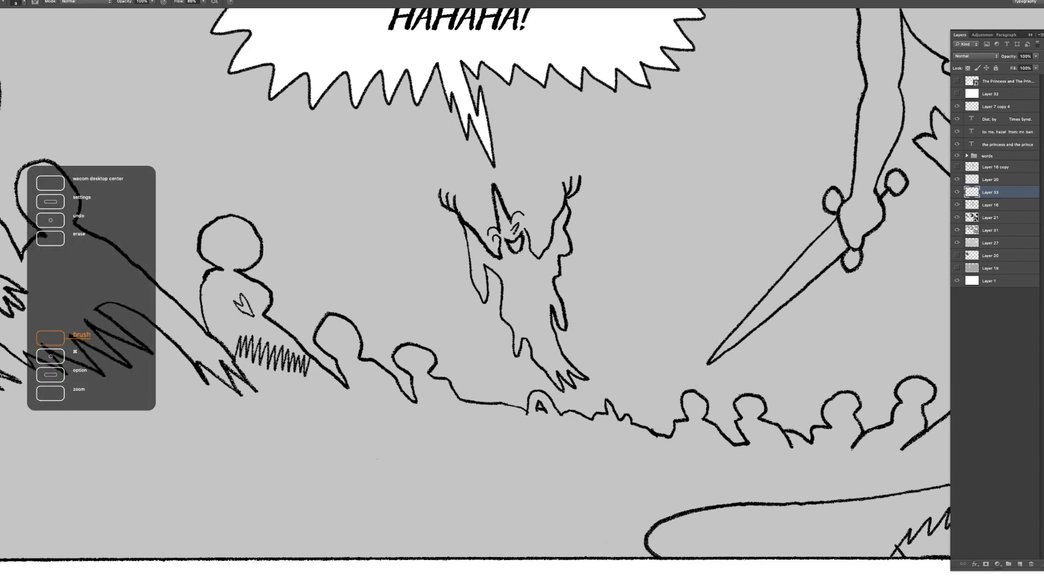
{"action": "scroll", "coordinate": [552, 307], "scroll_direction": "down", "scroll_amount": 5}
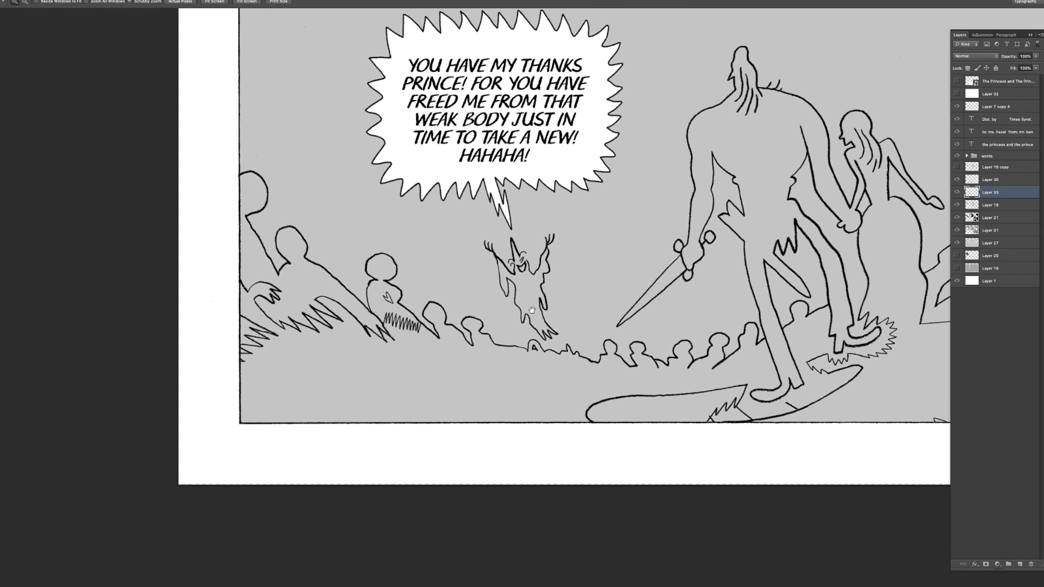
{"action": "scroll", "coordinate": [536, 352], "scroll_direction": "up", "scroll_amount": 4}
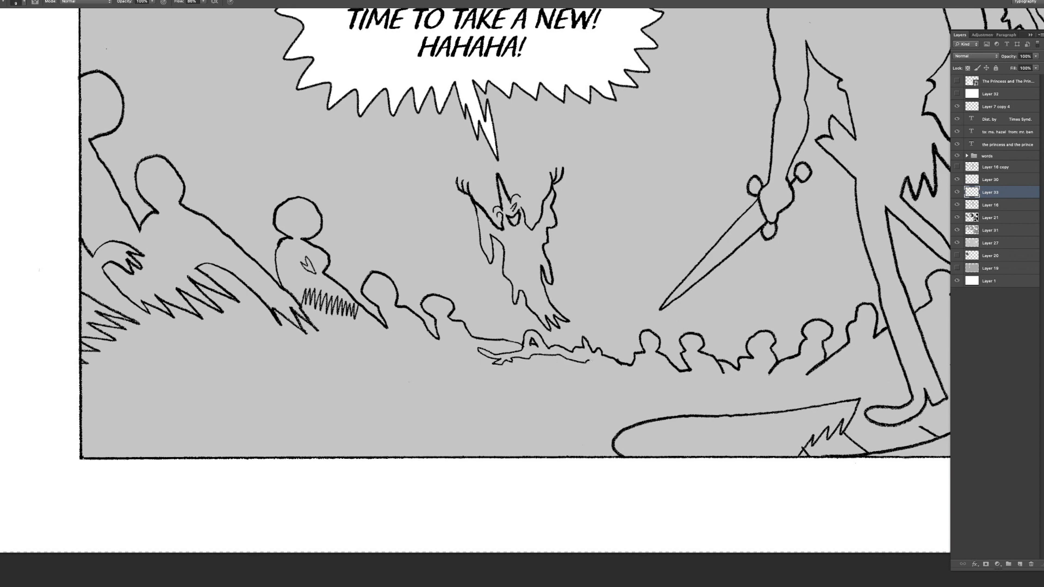
{"action": "key", "text": "z"}
{"action": "left_click", "coordinate": [606, 324], "text": "alt"}
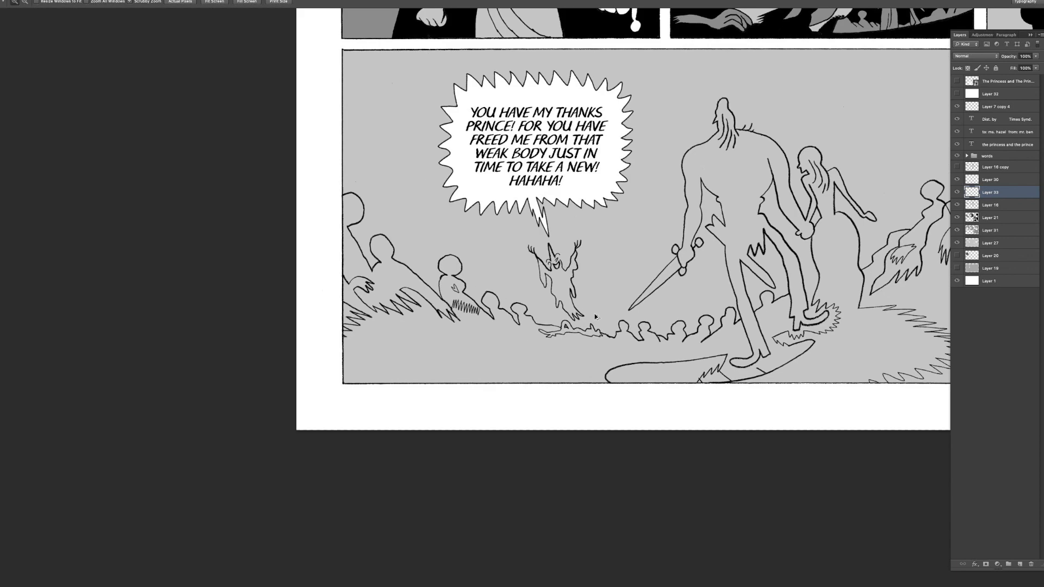
{"action": "left_click", "coordinate": [605, 352], "text": "alt"}
{"action": "mouse_move", "coordinate": [682, 328]}
{"action": "left_mouse_down"}
{"action": "mouse_move", "coordinate": [704, 328]}
{"action": "mouse_move", "coordinate": [696, 331]}
{"action": "left_mouse_up"}
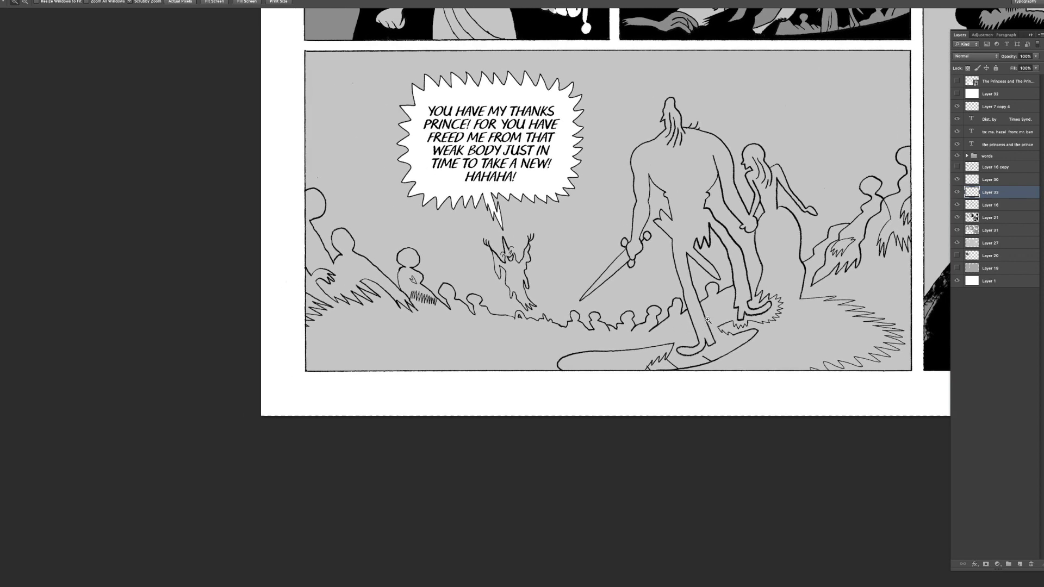
- Draw a small feather sticking out from the back of the prince's head
{"action": "left_click", "coordinate": [690, 322]}
{"action": "left_click_drag", "start_coordinate": [700, 319], "coordinate": [707, 322]}
{"action": "left_click_drag", "start_coordinate": [707, 322], "coordinate": [679, 333]}
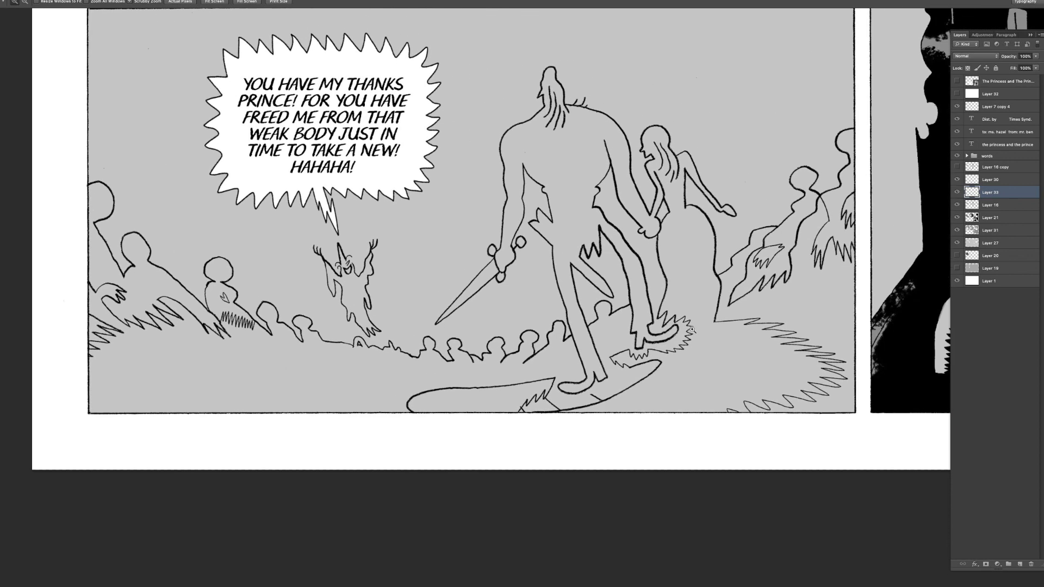
{"action": "left_click", "coordinate": [695, 332], "text": "alt"}
{"action": "left_click", "coordinate": [678, 317], "text": "alt"}
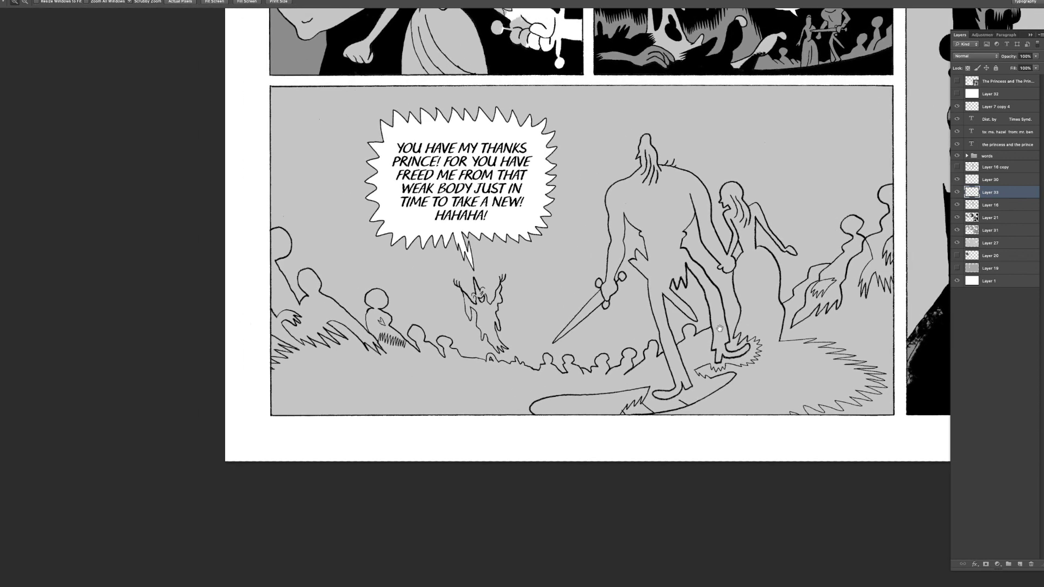
{"action": "left_click", "coordinate": [673, 153]}
{"action": "key", "text": "b"}
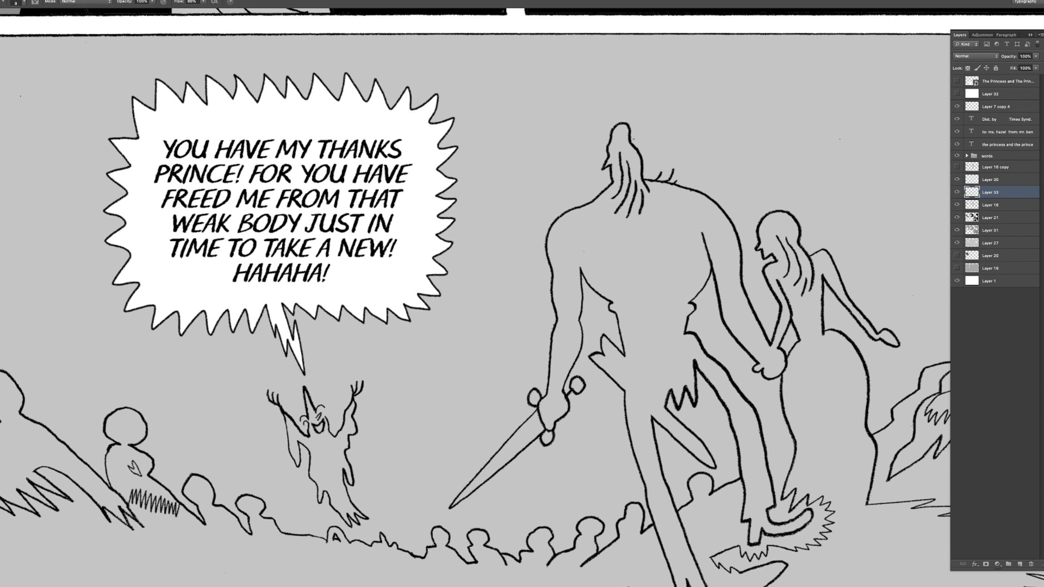
{"action": "left_click_drag", "start_coordinate": [634, 137], "coordinate": [661, 130]}
{"action": "key", "text": "e"}
{"action": "scroll", "coordinate": [677, 176], "scroll_direction": "down", "scroll_amount": 1}
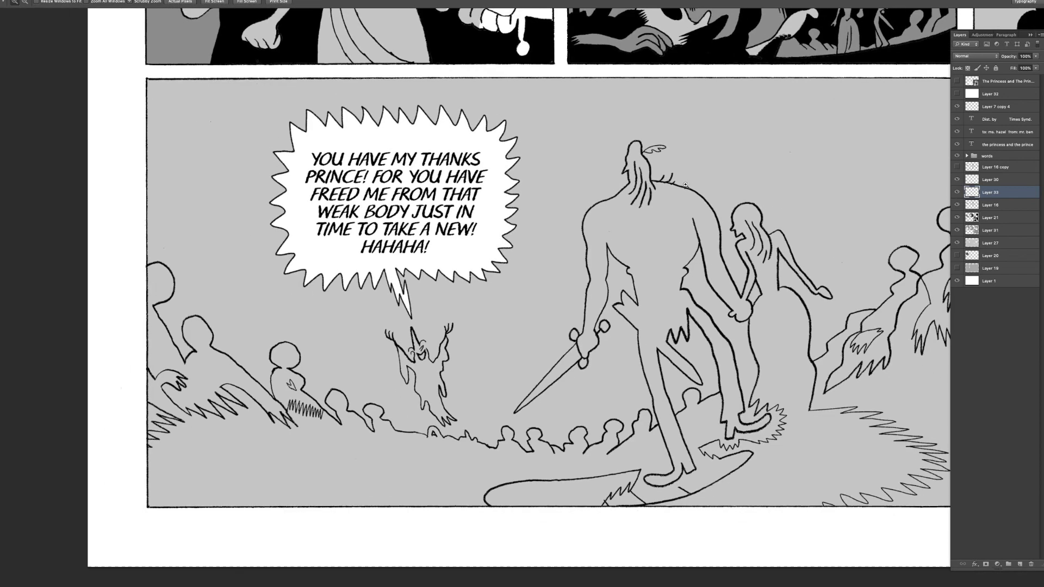
- Inspect the prince's feather and shoulder strokes up close, and examine the wizard and crowd in the panel's lower part
{"action": "scroll", "coordinate": [680, 185], "scroll_direction": "up", "scroll_amount": 2}
{"action": "key", "text": "z"}
{"action": "left_click_drag", "start_coordinate": [682, 190], "coordinate": [644, 193]}
{"action": "left_click", "coordinate": [644, 193]}
{"action": "key", "text": "e"}
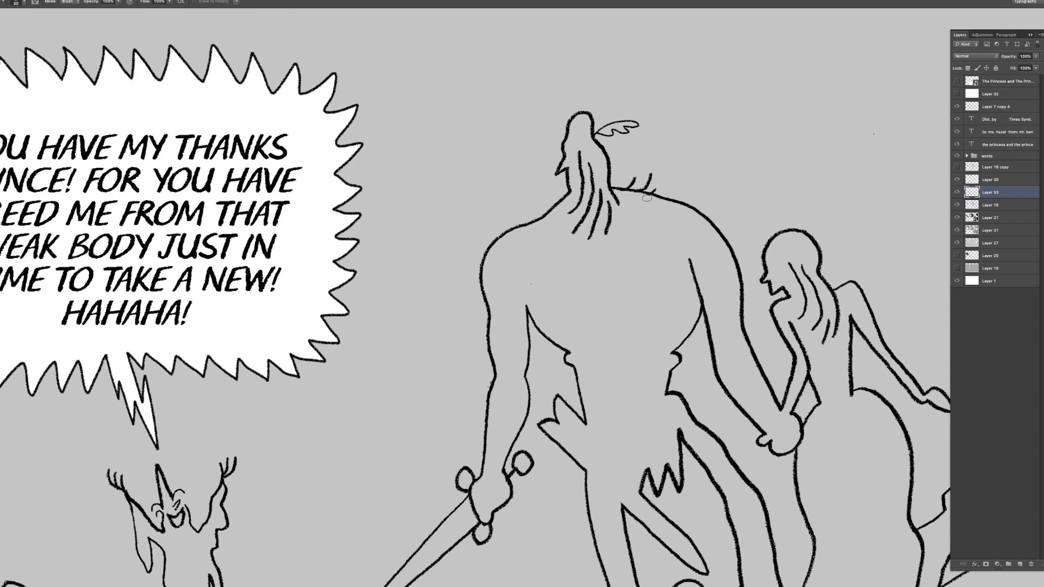
{"action": "scroll", "coordinate": [550, 265], "scroll_direction": "down", "scroll_amount": 1}
{"action": "left_click_drag", "start_coordinate": [505, 412], "coordinate": [564, 290]}
{"action": "left_click_drag", "start_coordinate": [565, 348], "coordinate": [554, 349]}
{"action": "left_click_drag", "start_coordinate": [554, 349], "coordinate": [592, 249]}
{"action": "left_click_drag", "start_coordinate": [503, 316], "coordinate": [645, 258]}
{"action": "left_click_drag", "start_coordinate": [515, 272], "coordinate": [670, 367]}
{"action": "key", "text": "e"}
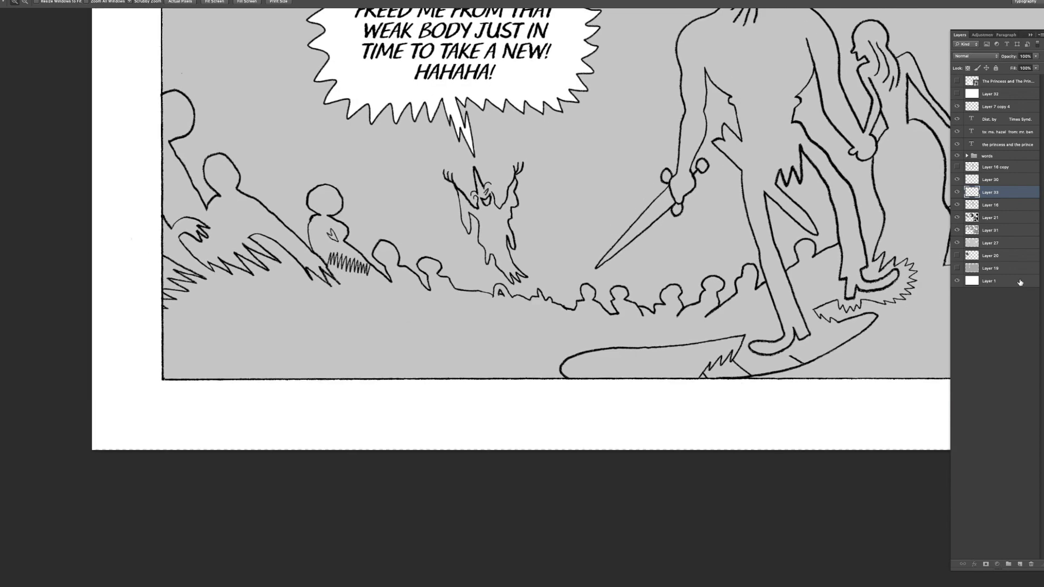
- Make Layer 1 active and compare the bottom panel with the title and the finished panels around it
{"action": "left_click", "coordinate": [1020, 282]}
{"action": "left_click_drag", "start_coordinate": [815, 347], "coordinate": [781, 348]}
{"action": "key", "text": "v"}
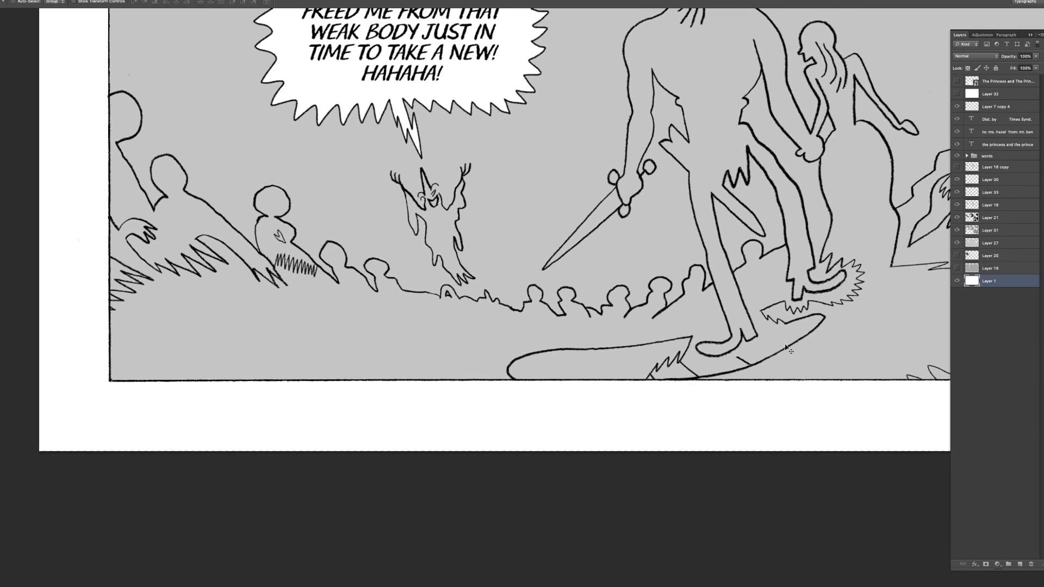
{"action": "left_click_drag", "start_coordinate": [788, 158], "coordinate": [740, 399]}
{"action": "left_click_drag", "start_coordinate": [808, 101], "coordinate": [736, 438]}
{"action": "left_click_drag", "start_coordinate": [812, 140], "coordinate": [741, 423]}
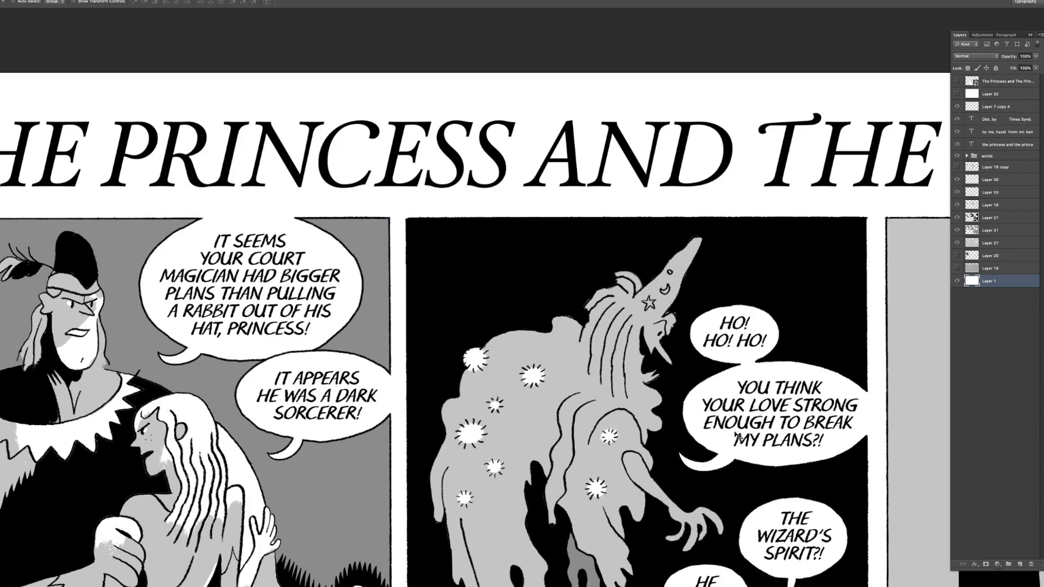
{"action": "scroll", "coordinate": [751, 397], "scroll_direction": "down", "scroll_amount": 5}
{"action": "scroll", "coordinate": [751, 397], "scroll_direction": "left", "scroll_amount": 1}
{"action": "left_click_drag", "start_coordinate": [751, 398], "coordinate": [770, 321]}
{"action": "left_click_drag", "start_coordinate": [744, 418], "coordinate": [780, 268]}
{"action": "left_click_drag", "start_coordinate": [764, 354], "coordinate": [753, 352]}
{"action": "left_click", "coordinate": [754, 352], "text": "alt"}
{"action": "left_click", "coordinate": [745, 331], "text": "alt"}
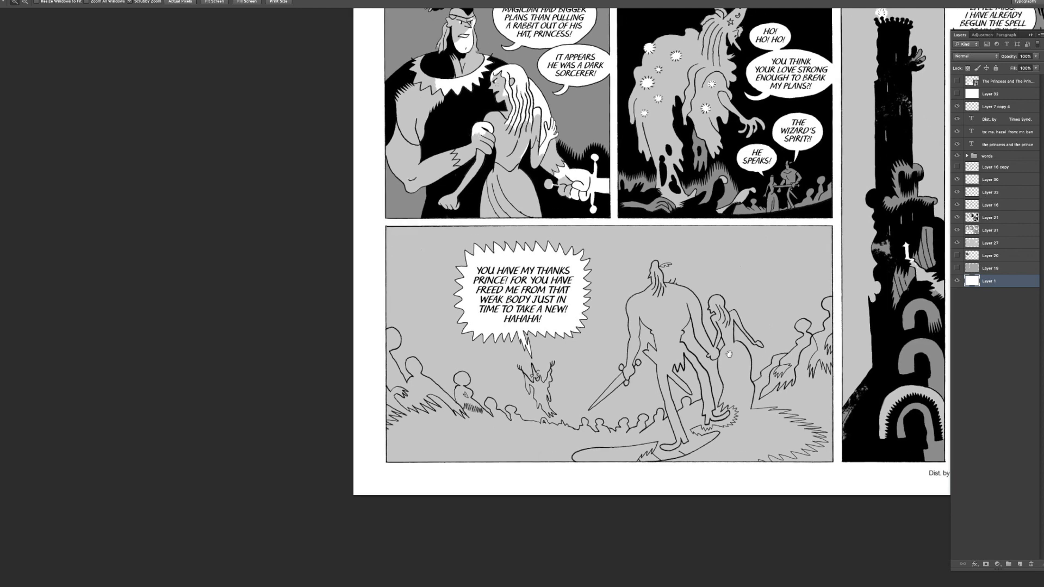
{"action": "left_click_drag", "start_coordinate": [726, 361], "coordinate": [732, 363]}
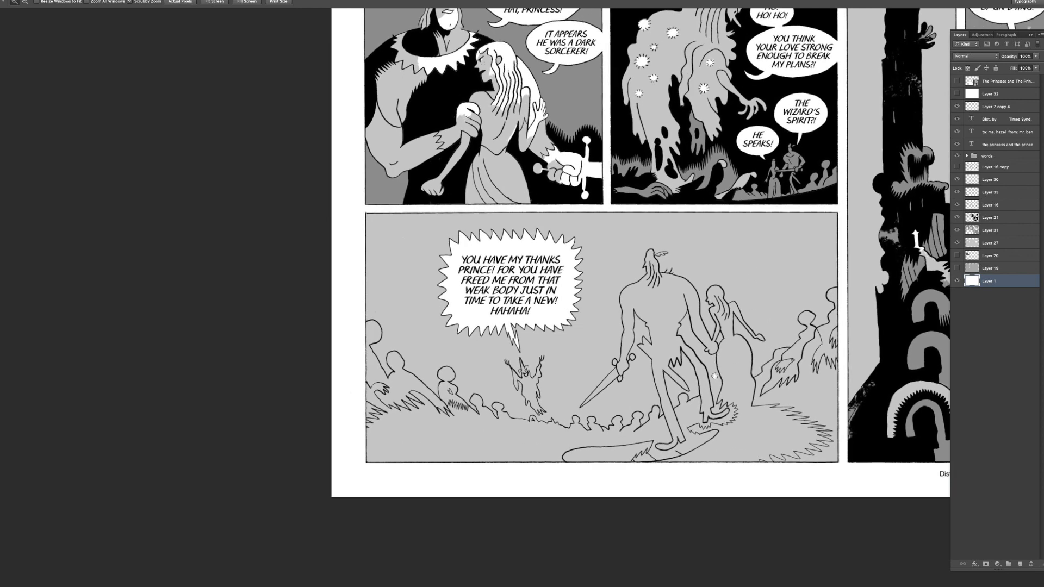
{"action": "scroll", "coordinate": [719, 384], "scroll_direction": "right", "scroll_amount": 3}
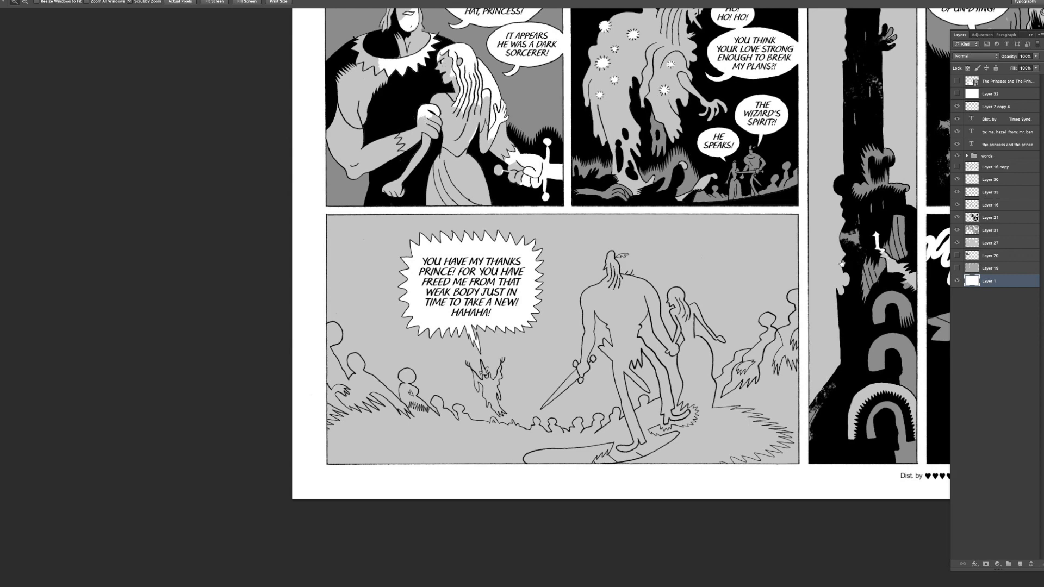
{"action": "left_click_drag", "start_coordinate": [843, 263], "coordinate": [844, 260]}
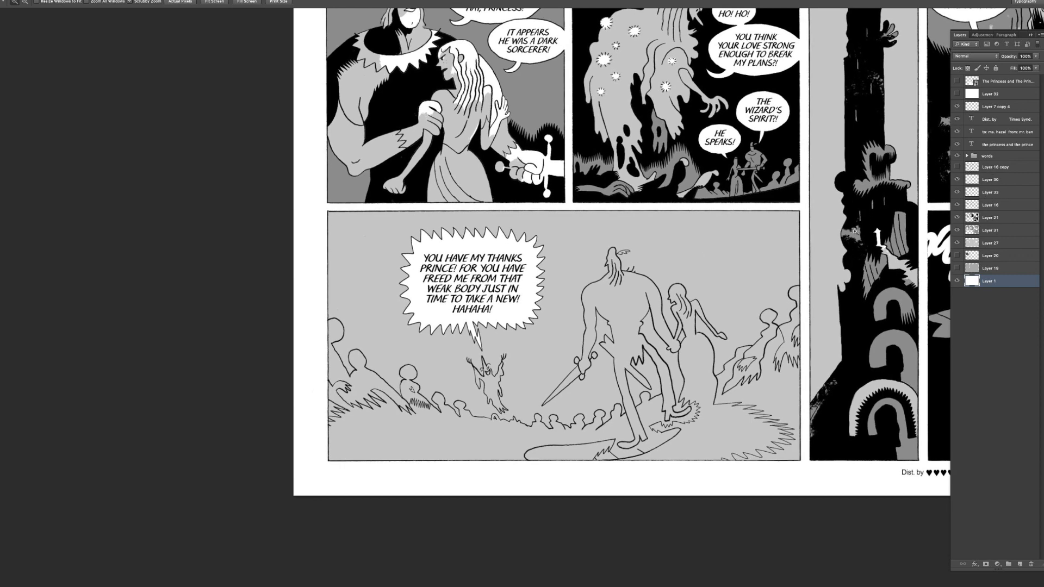
{"action": "scroll", "coordinate": [845, 242], "scroll_direction": "left", "scroll_amount": 1}
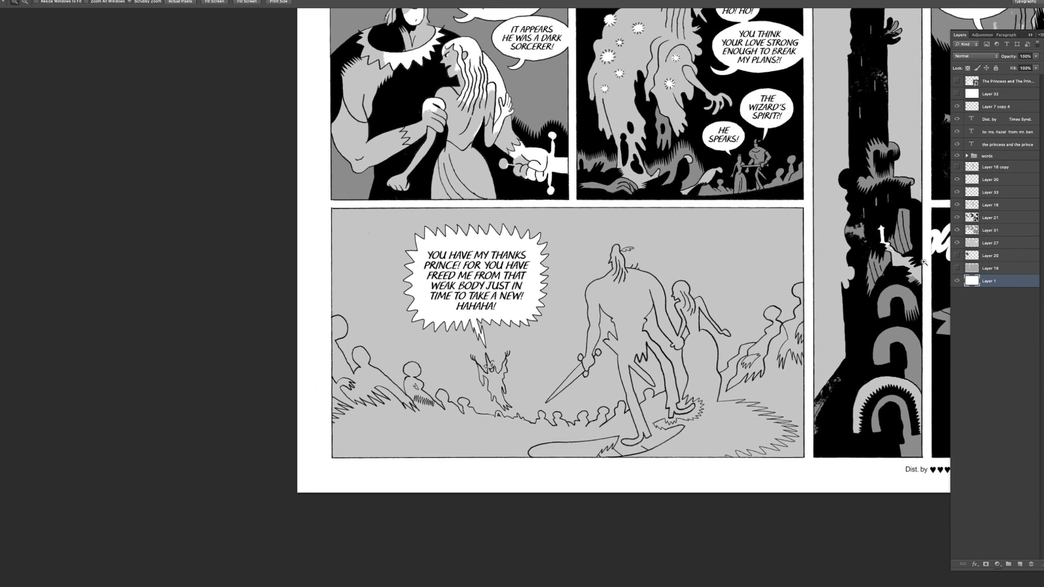
- Make Layer 33 the active layer again and check its linework by hiding and showing it
{"action": "left_click", "coordinate": [977, 207]}
{"action": "left_click", "coordinate": [957, 192]}
{"action": "left_click", "coordinate": [957, 191]}
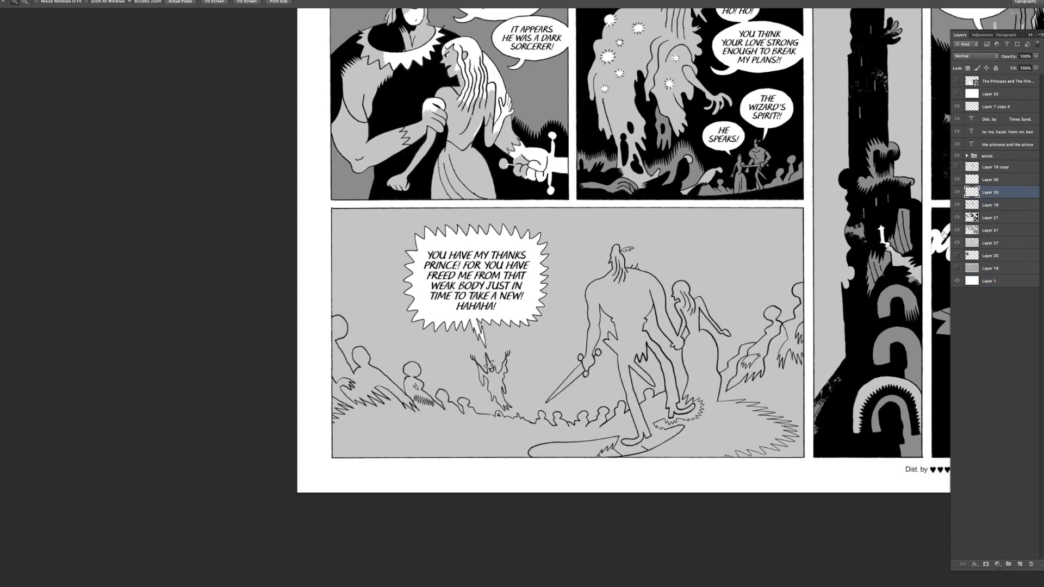
{"action": "left_click", "coordinate": [972, 192]}
- Draw the short horizon segment between the prince's raised leg and the princess's dress
{"action": "left_click", "coordinate": [682, 396]}
{"action": "left_click", "coordinate": [688, 392]}
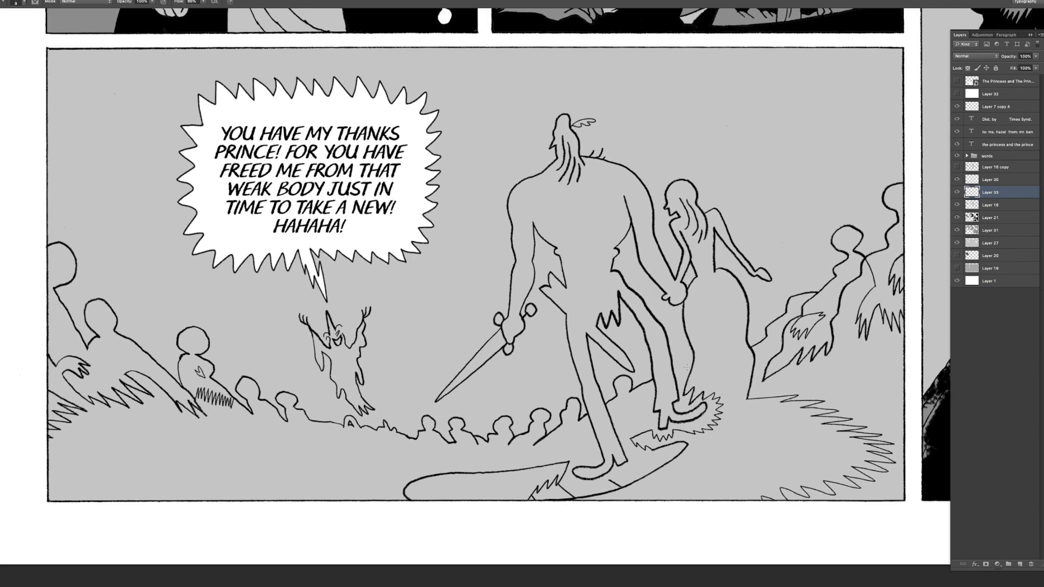
{"action": "left_click", "coordinate": [666, 320]}
{"action": "key", "text": "b"}
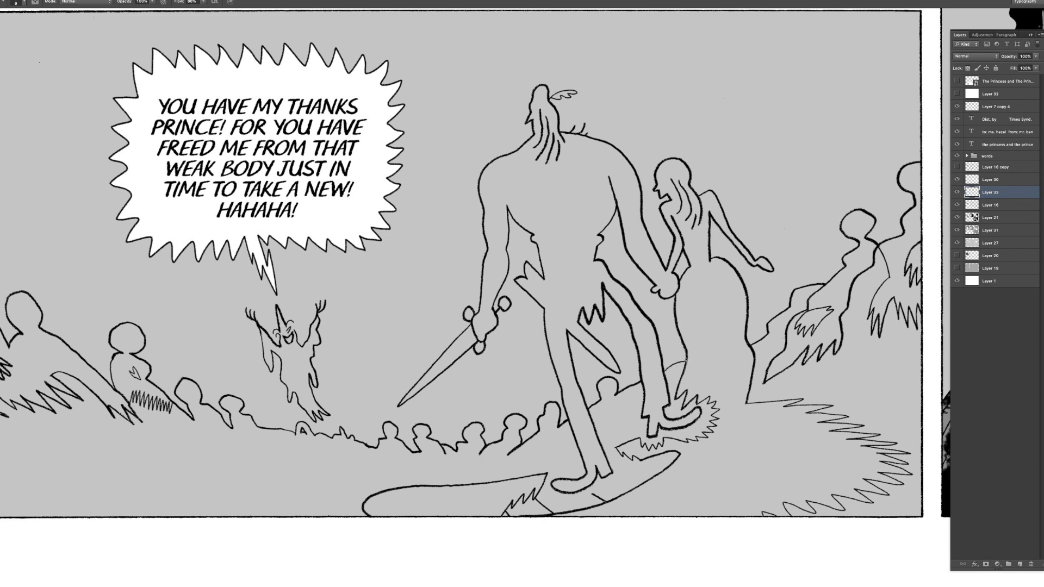
- Undo the short horizon segment and redraw it on Layer 33 between the prince's raised leg and the princess's dress
{"action": "key", "text": "super+z"}
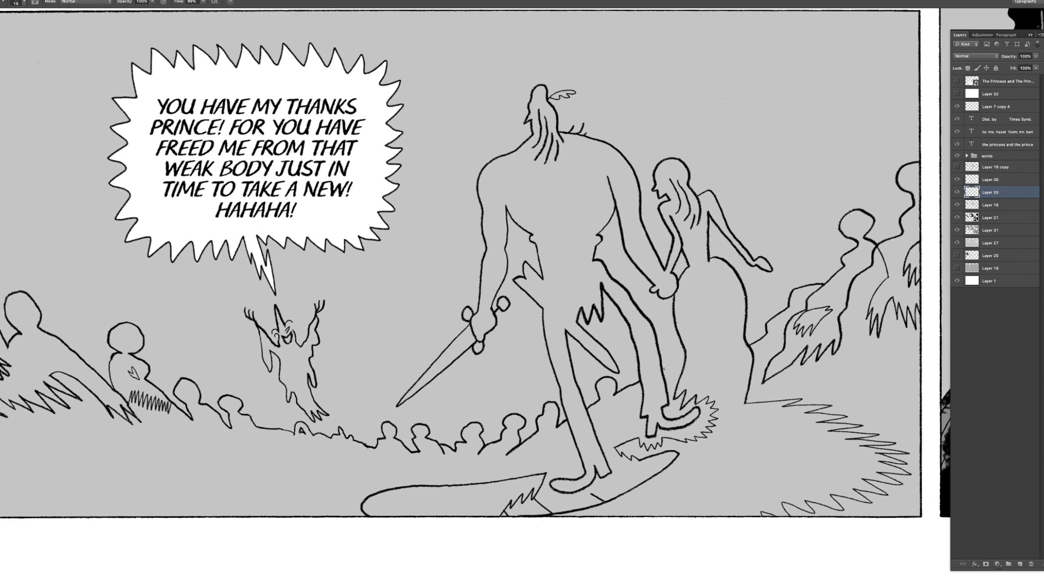
{"action": "key", "text": "alt+comma"}
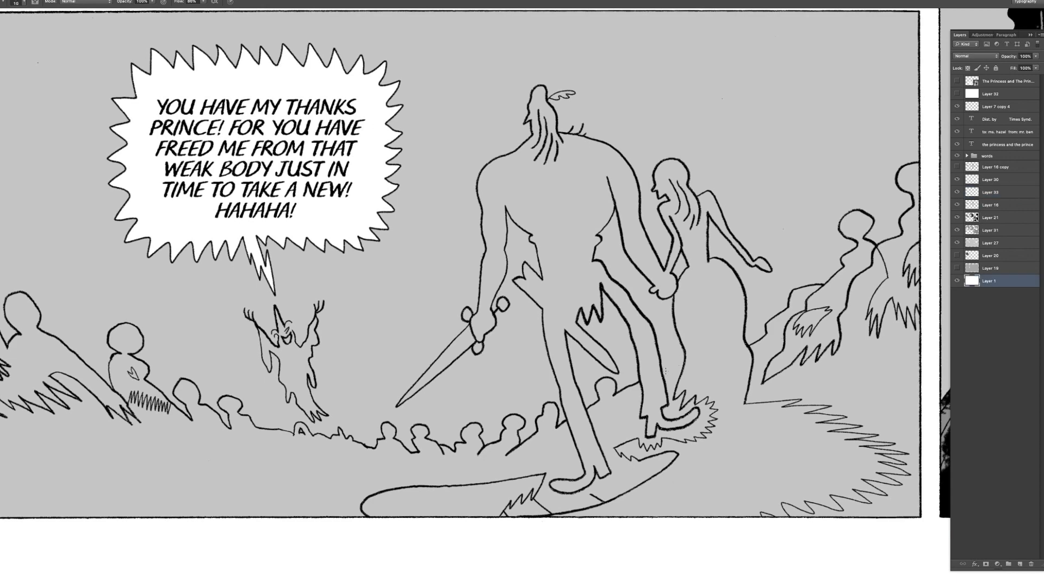
{"action": "left_click", "coordinate": [989, 206]}
{"action": "left_click", "coordinate": [991, 192]}
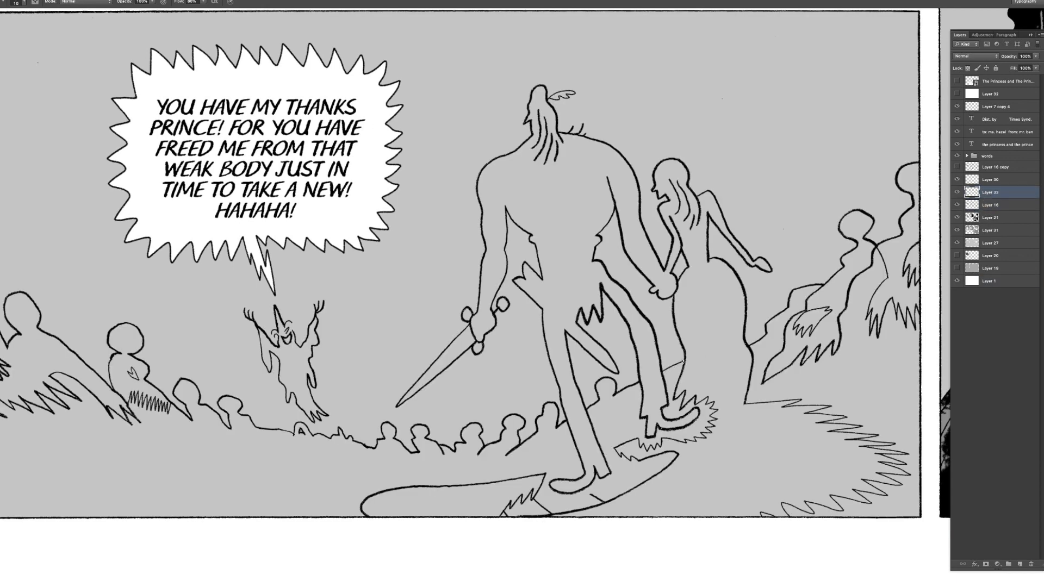
{"action": "key", "text": "z"}
{"action": "left_click", "coordinate": [680, 363], "text": "alt"}
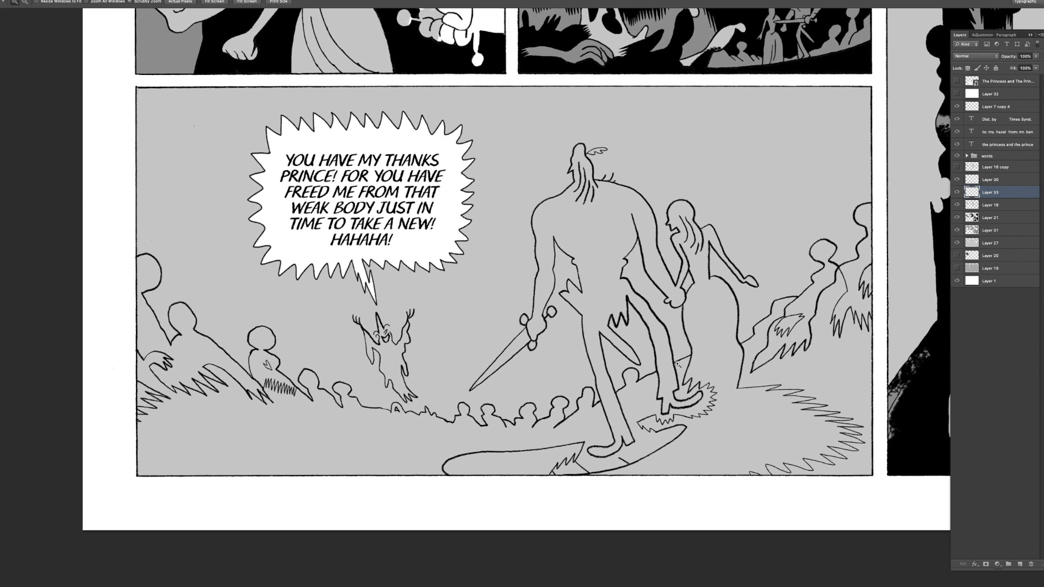
{"action": "scroll", "coordinate": [677, 362], "scroll_direction": "left", "scroll_amount": 2}
{"action": "scroll", "coordinate": [677, 363], "scroll_direction": "down", "scroll_amount": 1}
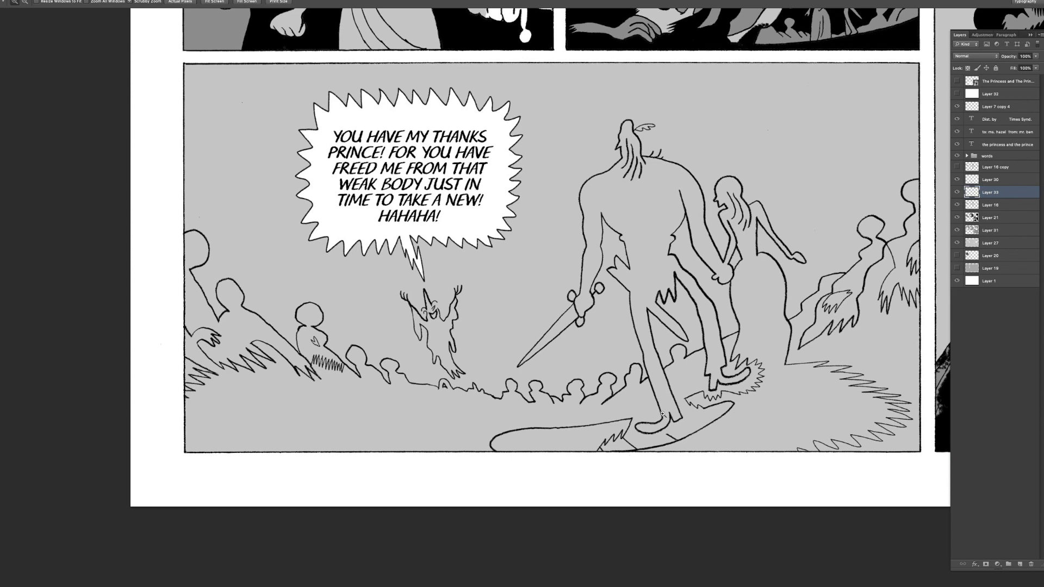
- Erase the lower end of the prince's standing-leg outline just above the shoe and redraw it
{"action": "left_click", "coordinate": [663, 415]}
{"action": "left_click", "coordinate": [662, 414]}
{"action": "key", "text": "e"}
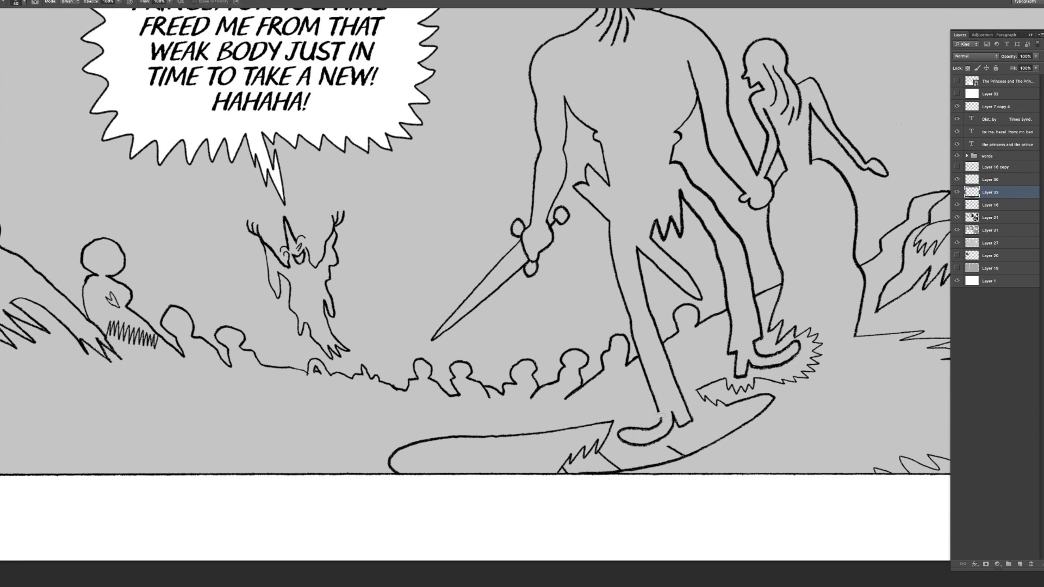
{"action": "key", "text": "bracketright"}
{"action": "key", "text": "bracketright"}
{"action": "key", "text": "bracketright"}
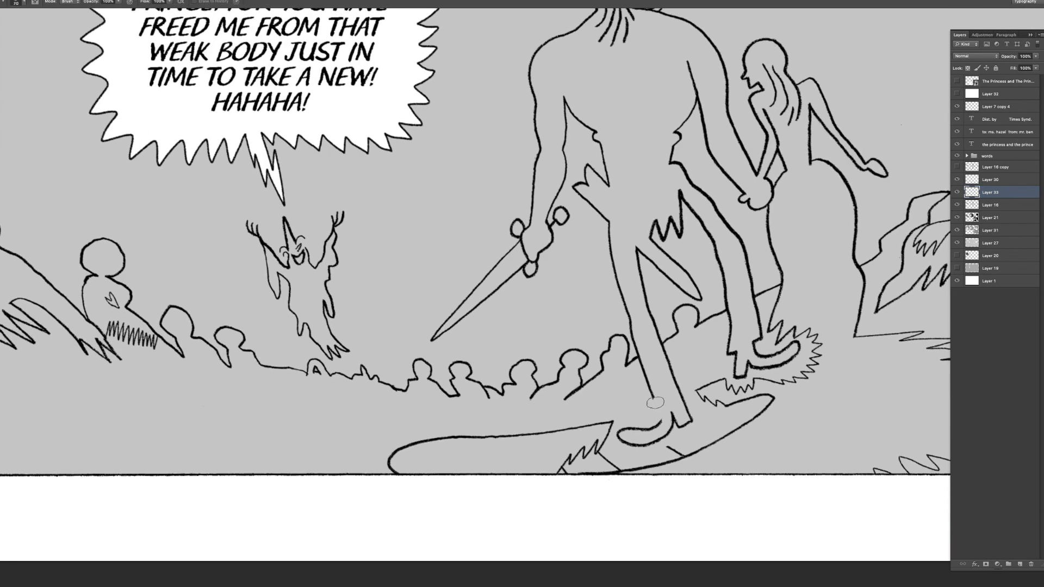
{"action": "scroll", "coordinate": [655, 402], "scroll_direction": "up", "scroll_amount": 1}
{"action": "key", "text": "b"}
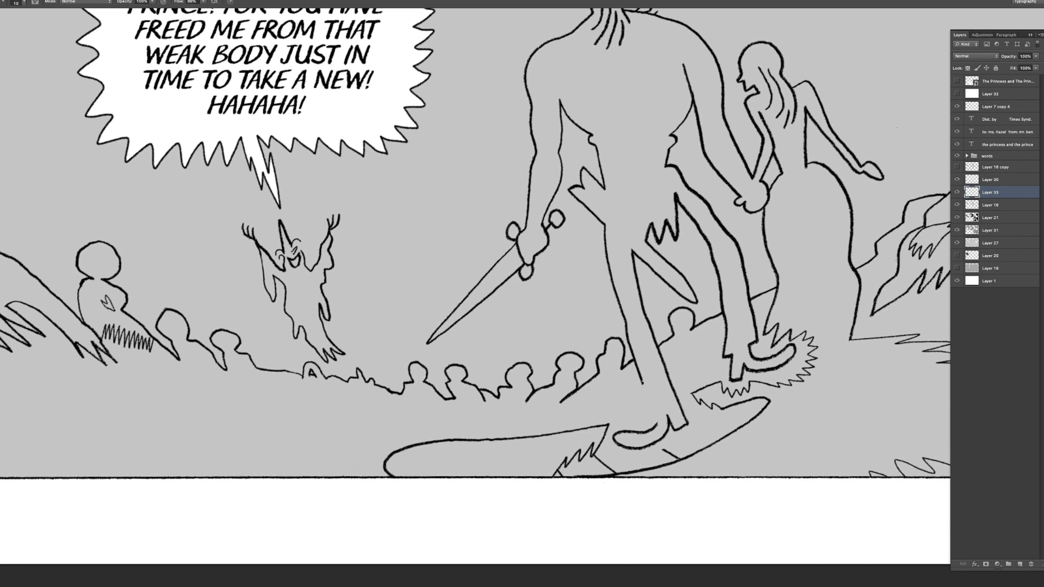
{"action": "left_click_drag", "start_coordinate": [642, 384], "coordinate": [648, 405]}
- Erase the distant crowd line beneath the wizard and redraw it as one small head followed by a wavy line
{"action": "scroll", "coordinate": [643, 384], "scroll_direction": "up", "scroll_amount": 1}
{"action": "scroll", "coordinate": [642, 385], "scroll_direction": "down", "scroll_amount": 1}
{"action": "key", "text": "z"}
{"action": "left_click_drag", "start_coordinate": [680, 361], "coordinate": [641, 355]}
{"action": "key", "text": "e"}
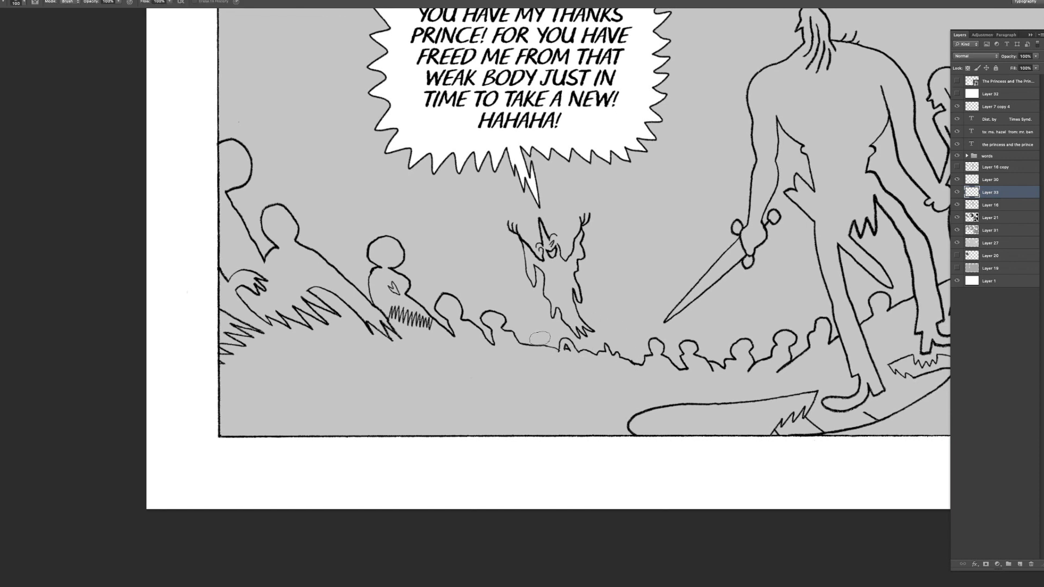
{"action": "mouse_move", "coordinate": [528, 340]}
{"action": "left_mouse_down"}
{"action": "mouse_move", "coordinate": [560, 353]}
{"action": "mouse_move", "coordinate": [565, 343]}
{"action": "mouse_move", "coordinate": [610, 349]}
{"action": "mouse_move", "coordinate": [632, 372]}
{"action": "mouse_move", "coordinate": [637, 365]}
{"action": "left_mouse_up"}
{"action": "key", "text": "b"}
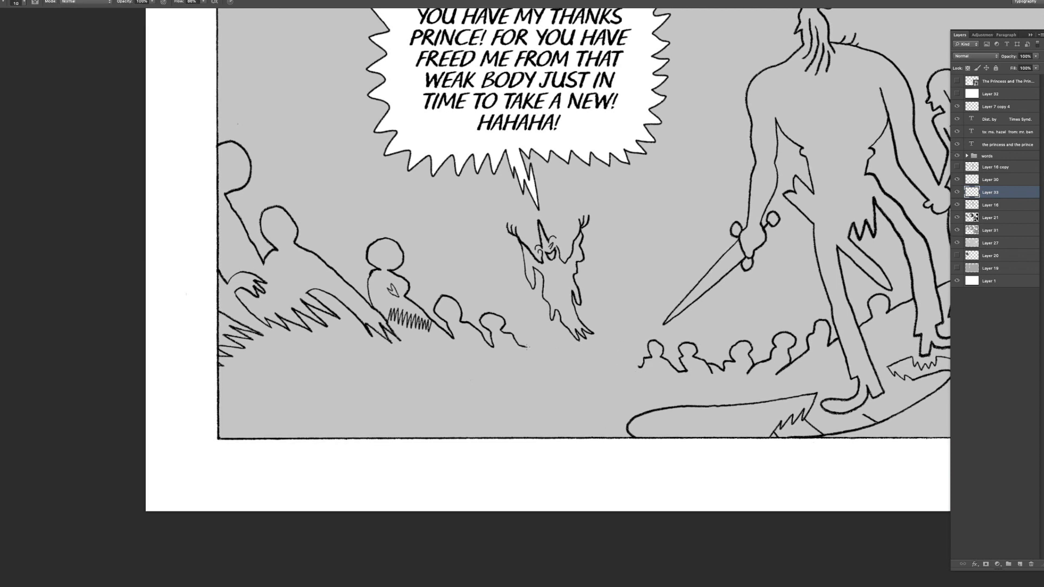
{"action": "left_click_drag", "start_coordinate": [523, 341], "coordinate": [610, 366]}
- Clean up the spot where the new wavy crowd line joins the row of heads near the sword tip
{"action": "left_click_drag", "start_coordinate": [640, 306], "coordinate": [629, 282]}
{"action": "left_click_drag", "start_coordinate": [667, 357], "coordinate": [636, 347]}
{"action": "left_click", "coordinate": [636, 347]}
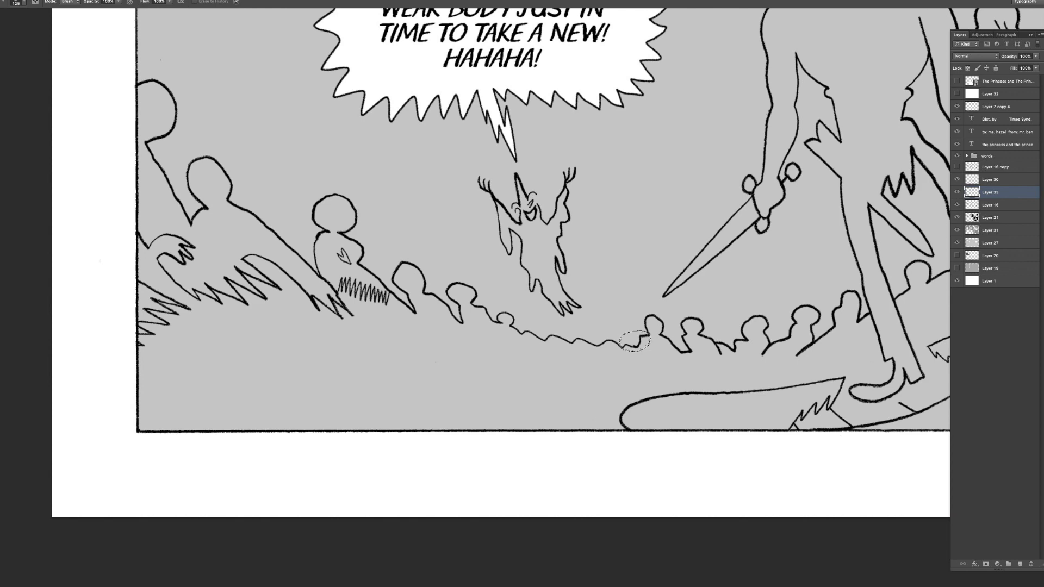
{"action": "left_click_drag", "start_coordinate": [636, 335], "coordinate": [644, 337]}
{"action": "left_click_drag", "start_coordinate": [644, 337], "coordinate": [482, 296]}
{"action": "left_click_drag", "start_coordinate": [483, 296], "coordinate": [556, 333]}
- Erase the side outline of the crowd figure with the heart mark and redraw its shoulder and arm contour
{"action": "left_click", "coordinate": [478, 320]}
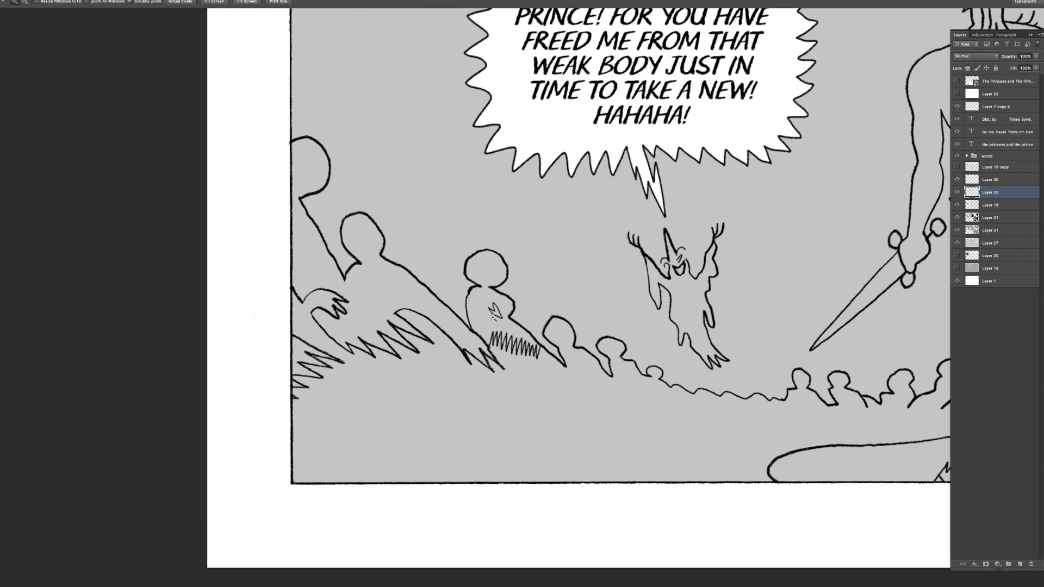
{"action": "key", "text": "e"}
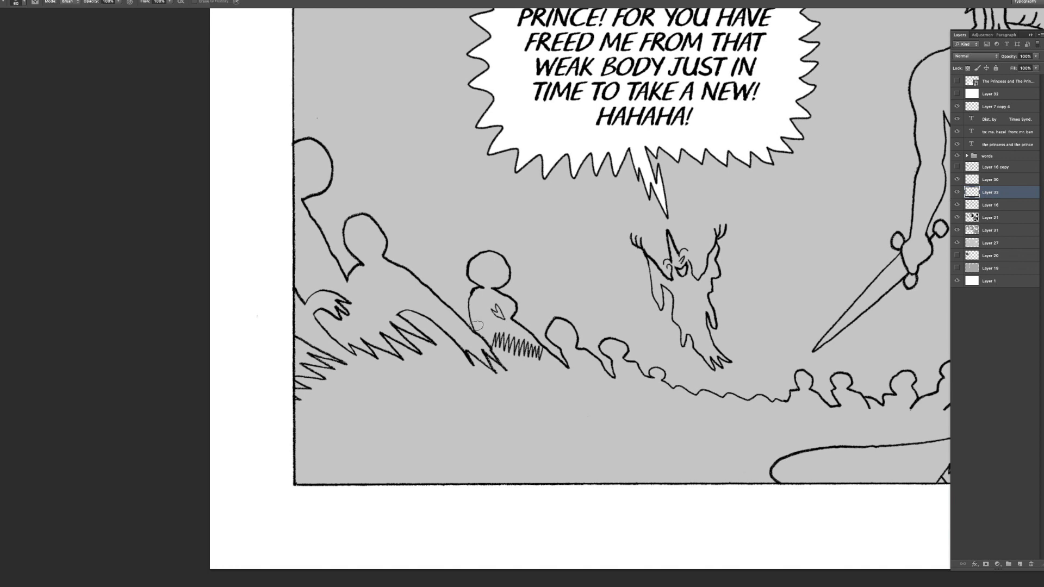
{"action": "mouse_move", "coordinate": [472, 319]}
{"action": "left_mouse_down"}
{"action": "mouse_move", "coordinate": [470, 306]}
{"action": "mouse_move", "coordinate": [465, 314]}
{"action": "left_mouse_up"}
{"action": "key", "text": "b"}
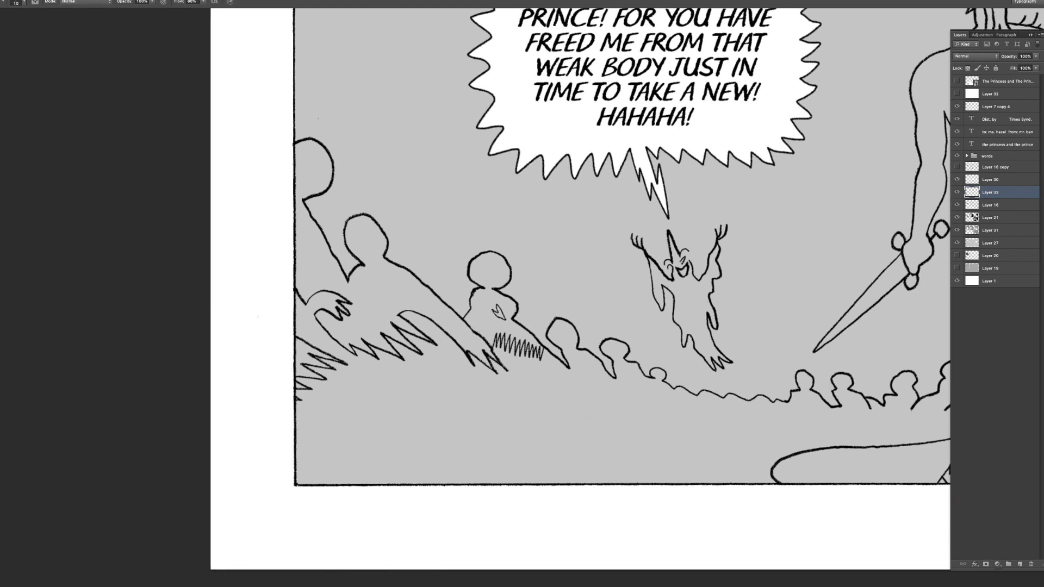
{"action": "left_click_drag", "start_coordinate": [492, 286], "coordinate": [473, 295]}
{"action": "left_click_drag", "start_coordinate": [486, 299], "coordinate": [459, 284]}
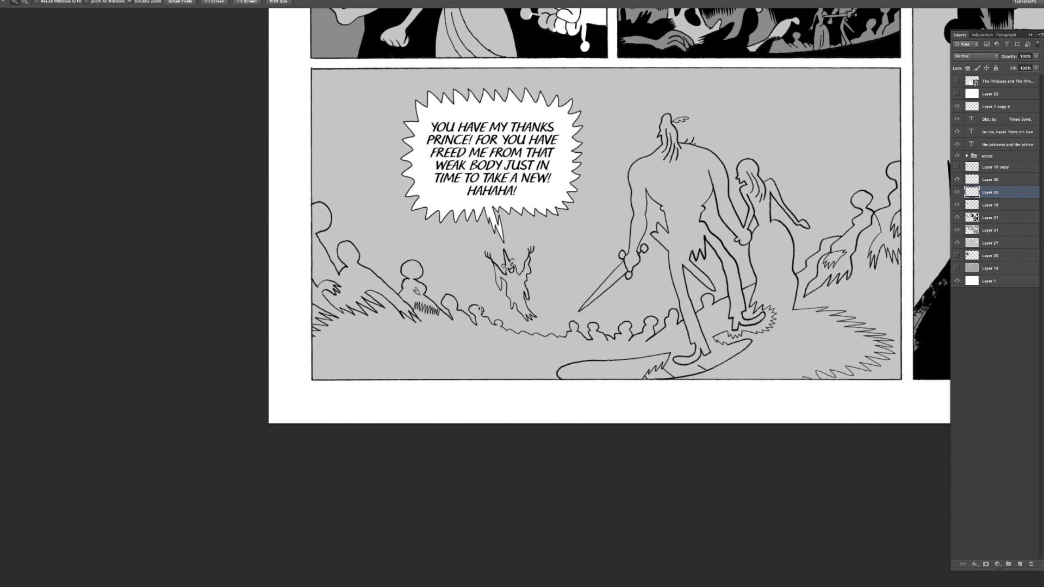
{"action": "scroll", "coordinate": [772, 297], "scroll_direction": "right", "scroll_amount": 2}
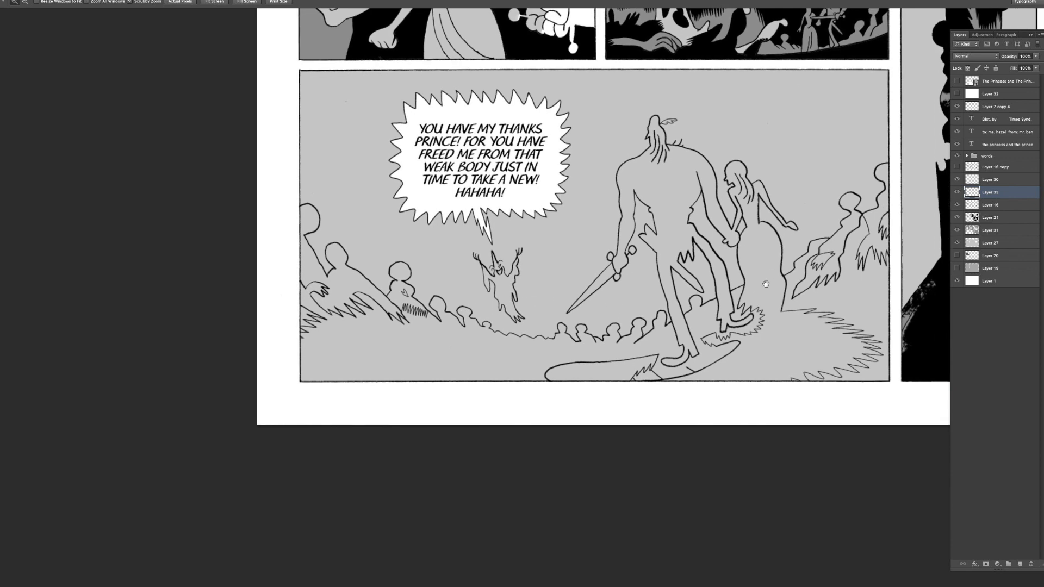
{"action": "scroll", "coordinate": [763, 228], "scroll_direction": "up", "scroll_amount": 2}
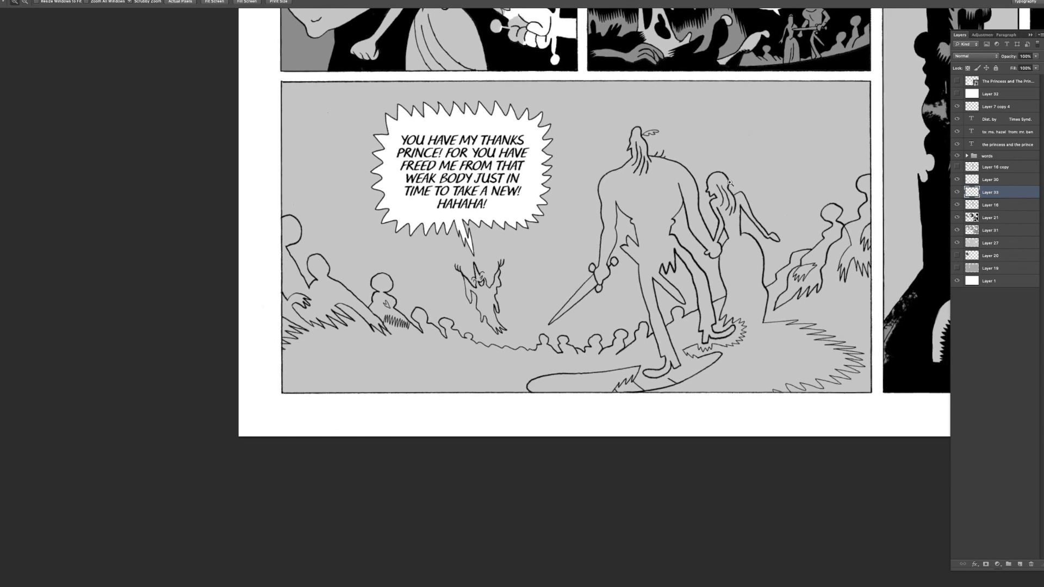
{"action": "scroll", "coordinate": [743, 222], "scroll_direction": "left", "scroll_amount": 1}
{"action": "scroll", "coordinate": [685, 255], "scroll_direction": "left", "scroll_amount": 4}
{"action": "scroll", "coordinate": [687, 241], "scroll_direction": "right", "scroll_amount": 2}
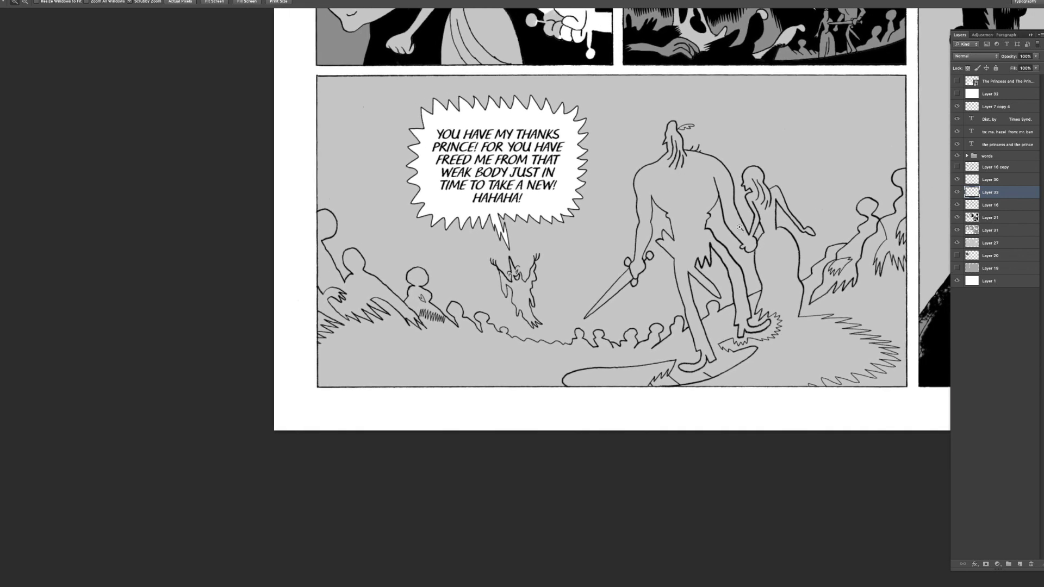
{"action": "scroll", "coordinate": [739, 267], "scroll_direction": "right", "scroll_amount": 1}
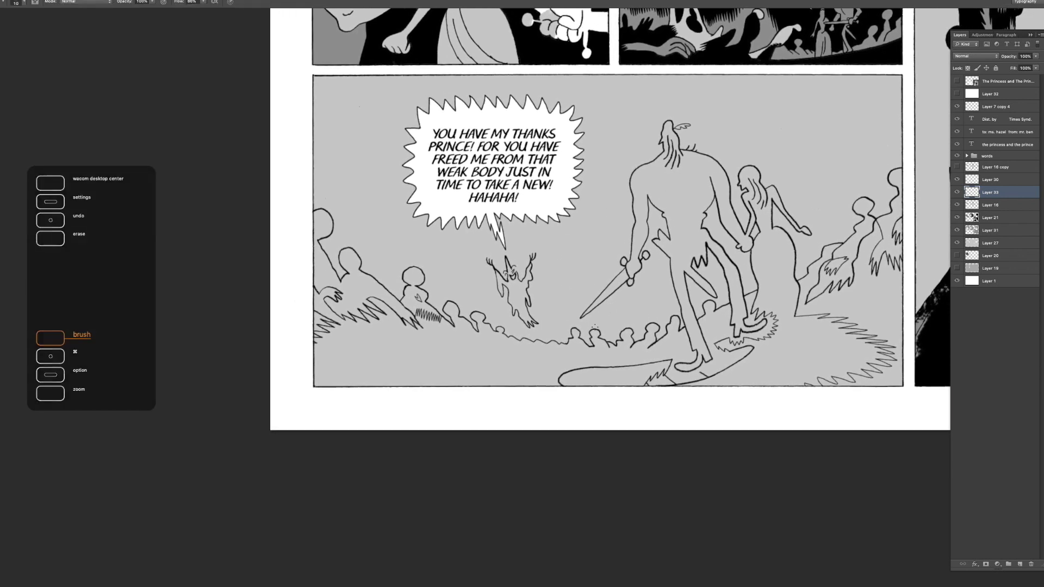
- Try several outlines of a jagged-edged foreground mound in the panel's lower-left ground area, undoing each one
{"action": "key", "text": "b"}
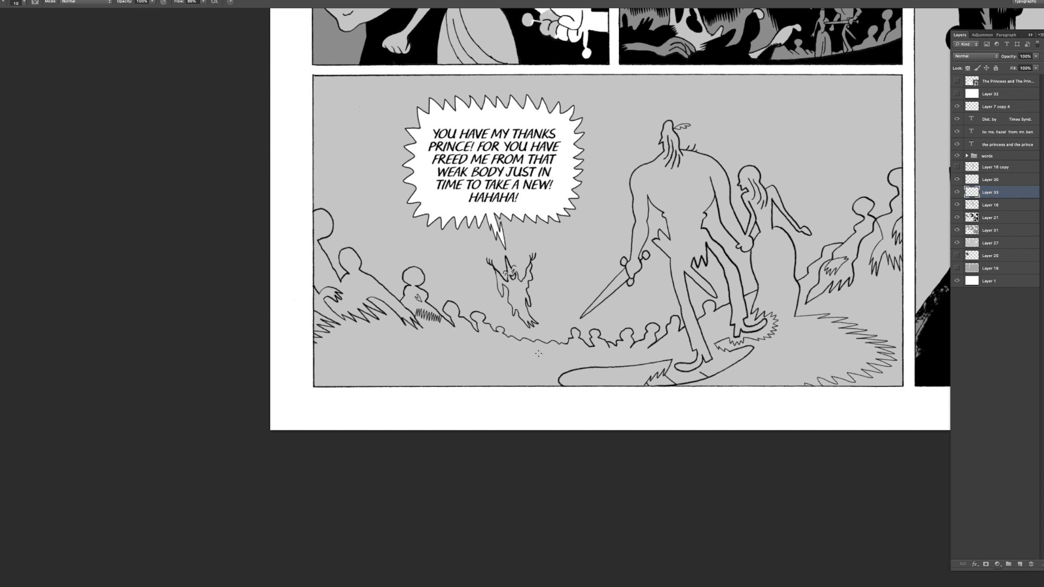
{"action": "key", "text": "ctrl+z"}
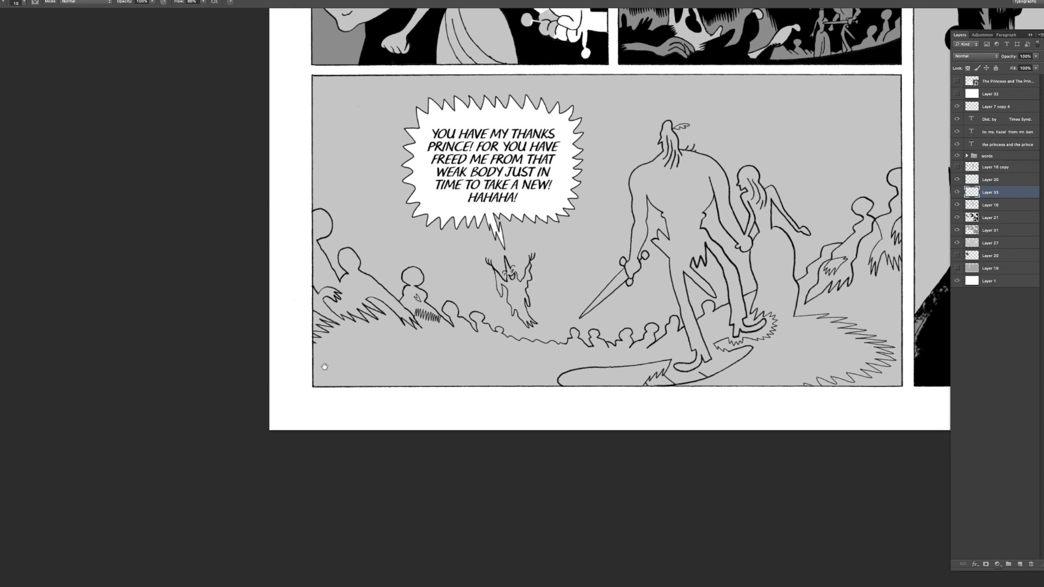
{"action": "scroll", "coordinate": [324, 367], "scroll_direction": "right", "scroll_amount": 1}
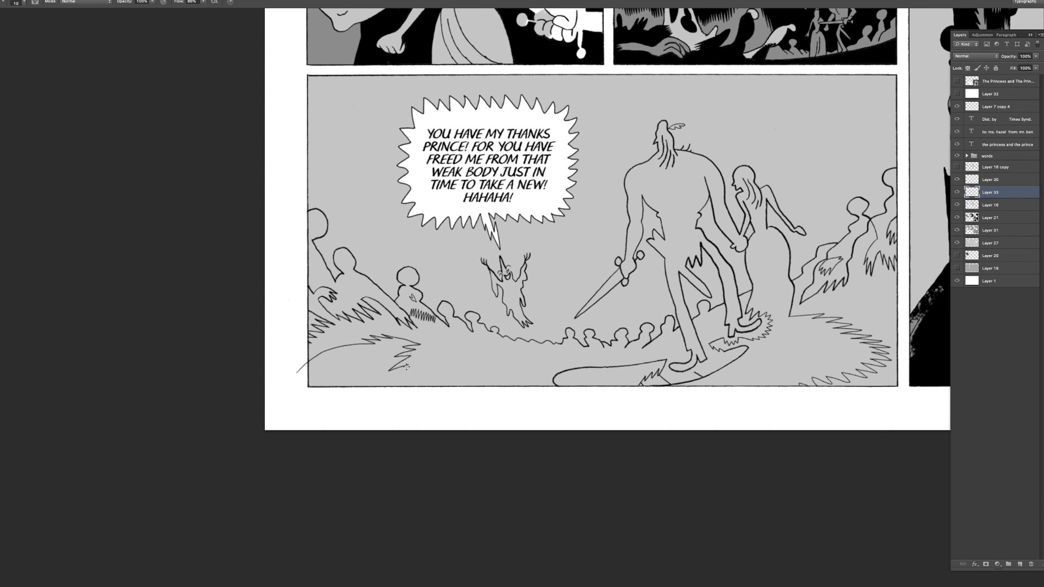
{"action": "scroll", "coordinate": [397, 384], "scroll_direction": "right", "scroll_amount": 1}
{"action": "key", "text": "super+z"}
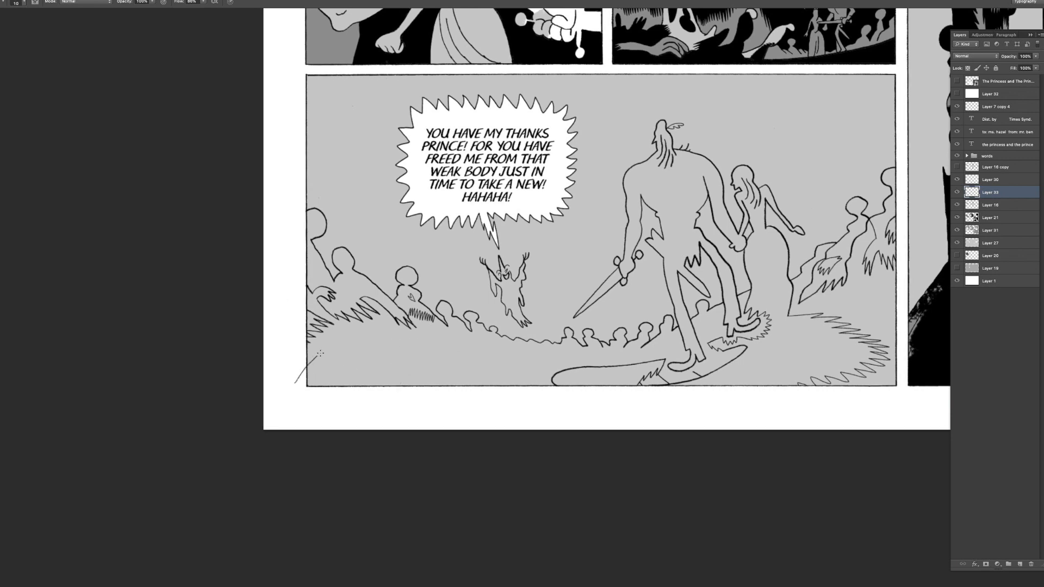
{"action": "scroll", "coordinate": [460, 343], "scroll_direction": "right", "scroll_amount": 1}
{"action": "key", "text": "super+z"}
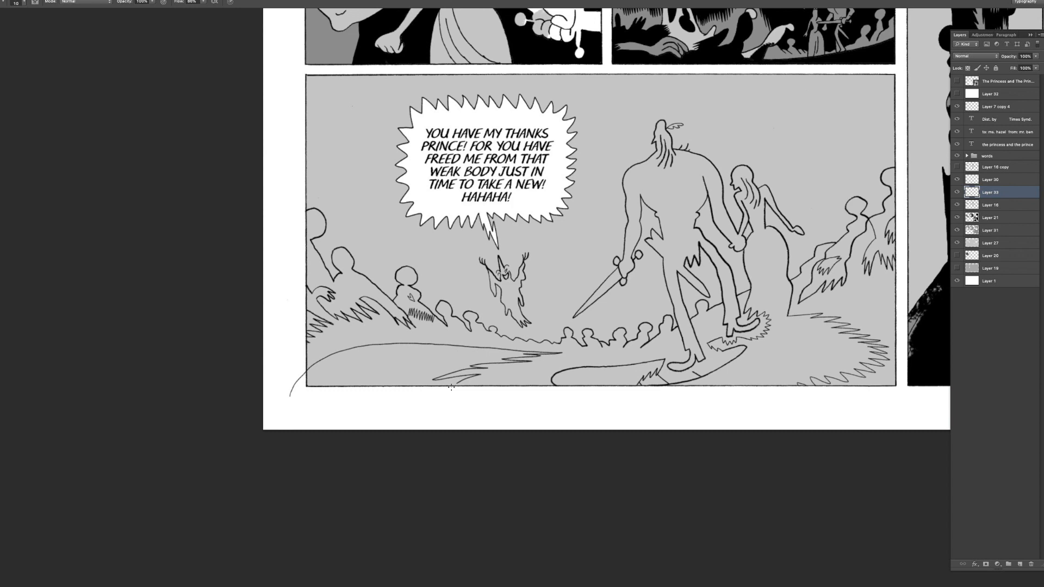
{"action": "scroll", "coordinate": [455, 385], "scroll_direction": "right", "scroll_amount": 5}
{"action": "key", "text": "super+z"}
{"action": "scroll", "coordinate": [537, 323], "scroll_direction": "right", "scroll_amount": 1}
{"action": "scroll", "coordinate": [517, 324], "scroll_direction": "right", "scroll_amount": 1}
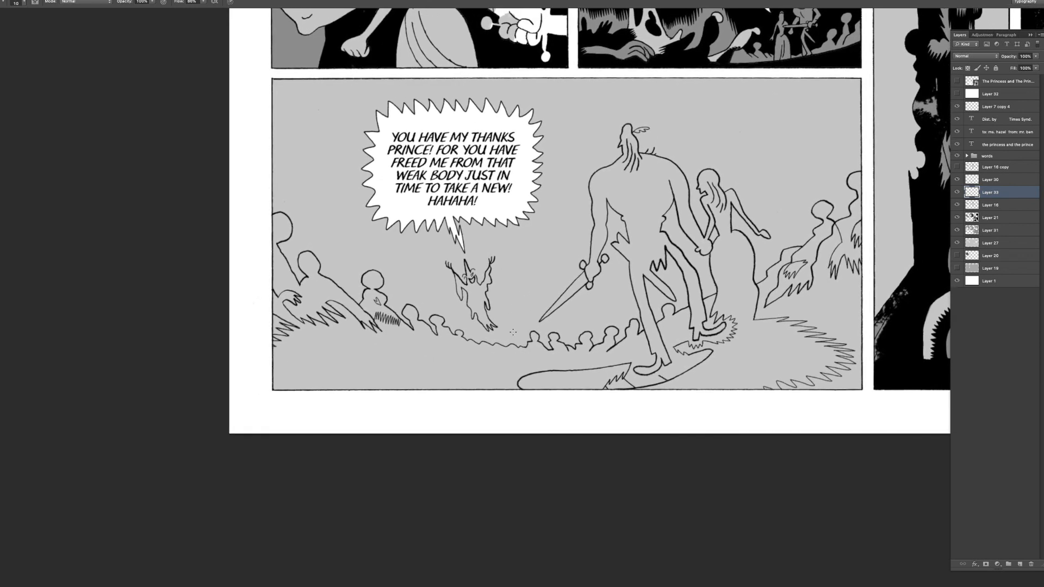
- Merge Layer 33 with the linework layer directly beneath it
{"action": "scroll", "coordinate": [559, 311], "scroll_direction": "up", "scroll_amount": 3}
{"action": "key", "text": "z"}
{"action": "mouse_move", "coordinate": [639, 284]}
{"action": "left_mouse_down"}
{"action": "mouse_move", "coordinate": [590, 337]}
{"action": "mouse_move", "coordinate": [605, 294]}
{"action": "left_mouse_up"}
{"action": "key", "text": "b"}
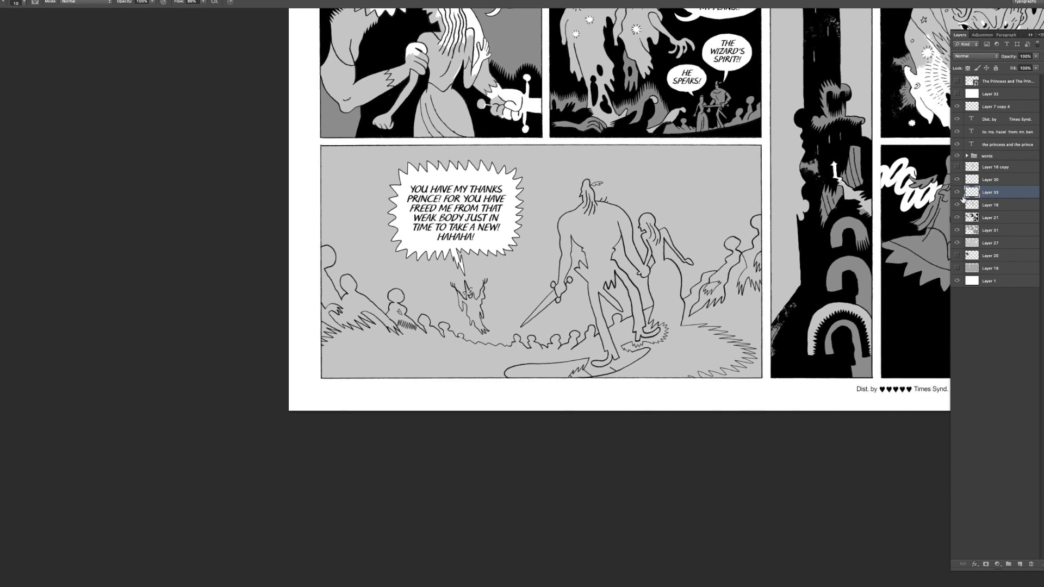
{"action": "left_click", "coordinate": [987, 206], "text": "shift"}
{"action": "left_click", "coordinate": [957, 181]}
{"action": "left_click", "coordinate": [957, 181]}
{"action": "right_click", "coordinate": [997, 190]}
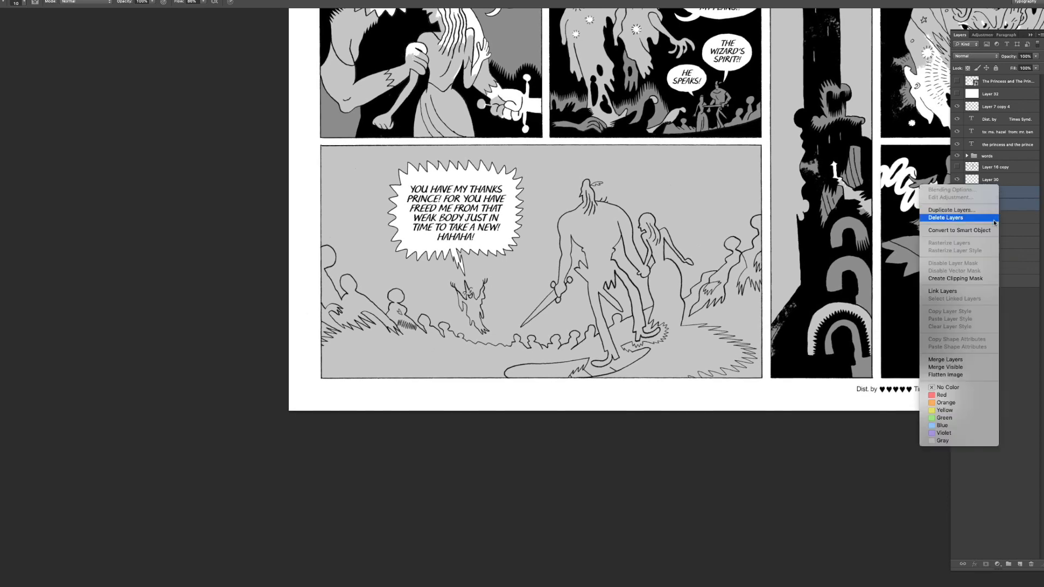
{"action": "left_click", "coordinate": [958, 360]}
- Add a new empty layer directly above Layer 21
{"action": "scroll", "coordinate": [950, 232], "scroll_direction": "up", "scroll_amount": 1}
{"action": "scroll", "coordinate": [950, 232], "scroll_direction": "right", "scroll_amount": 1}
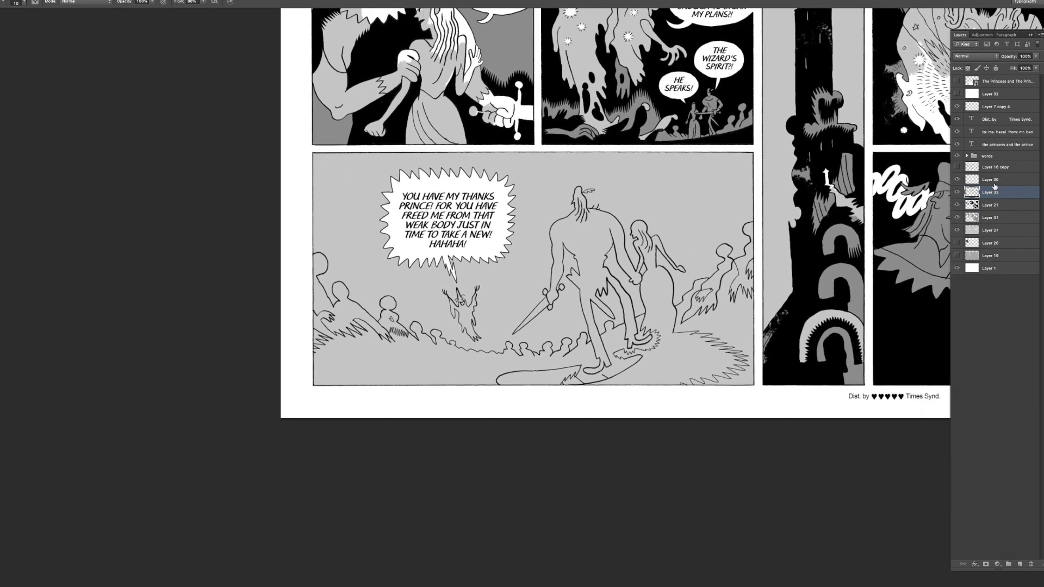
{"action": "left_click", "coordinate": [989, 206]}
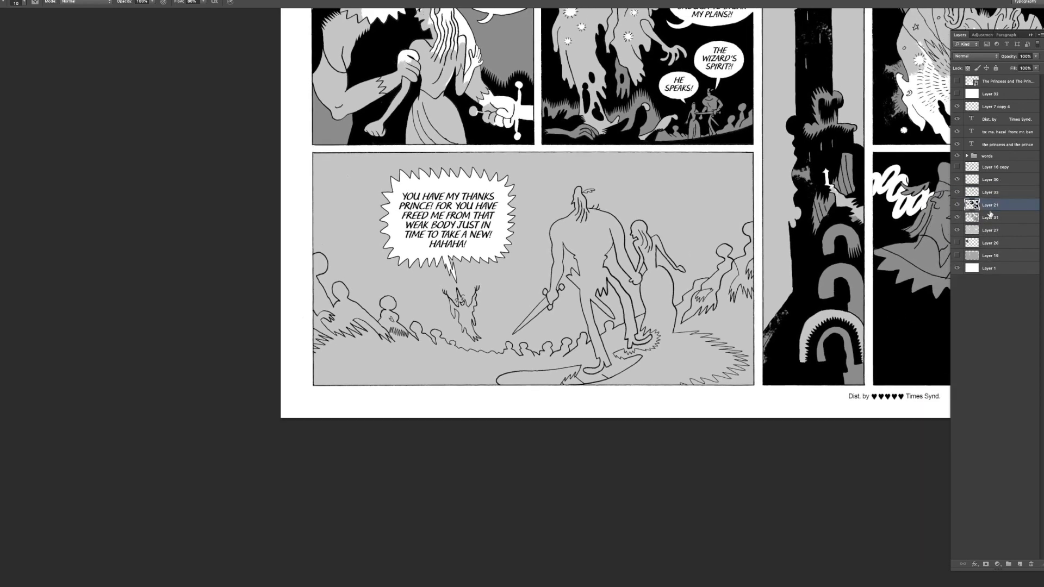
{"action": "left_click", "coordinate": [1020, 564]}
{"action": "key", "text": "z"}
{"action": "left_click_drag", "start_coordinate": [650, 299], "coordinate": [865, 251]}
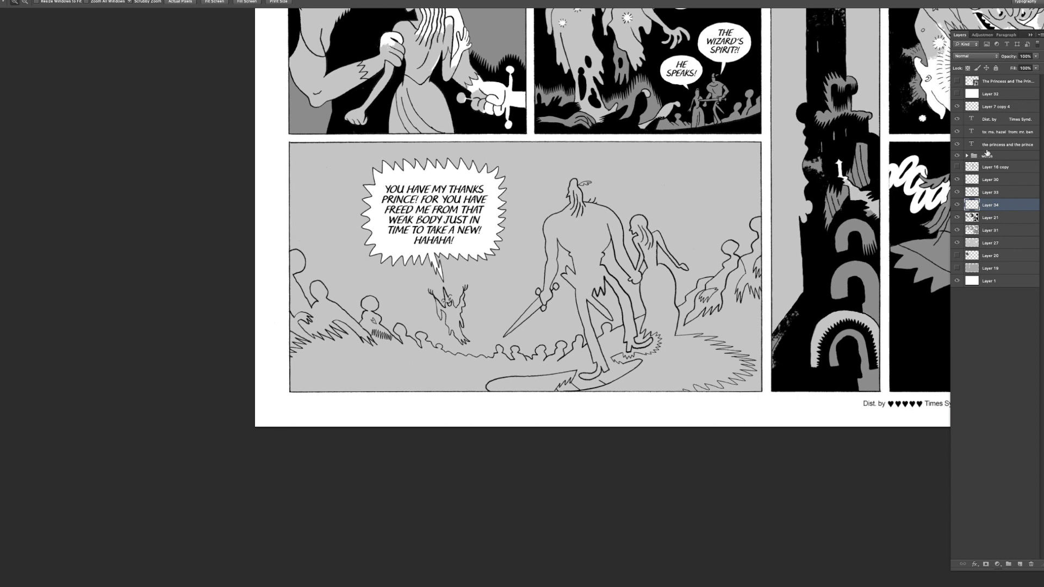
- Try wand selections of the bottom panel's grey fill on Layer 27 and the background and ground on Layer 33, and deselect
{"action": "left_click", "coordinate": [986, 246]}
{"action": "key", "text": "w"}
{"action": "left_click", "coordinate": [653, 296]}
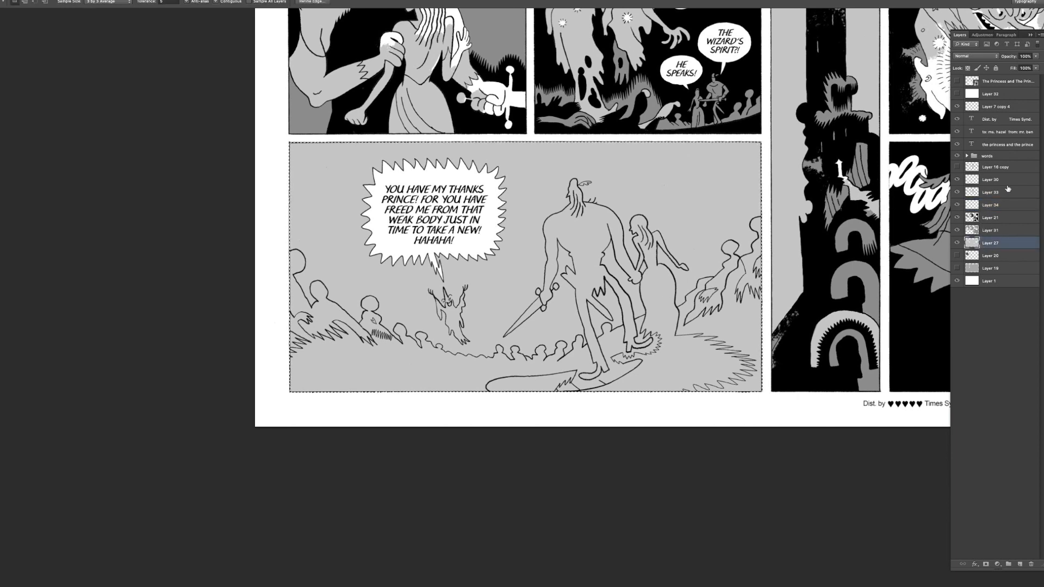
{"action": "left_click", "coordinate": [990, 192]}
{"action": "left_click", "coordinate": [425, 358]}
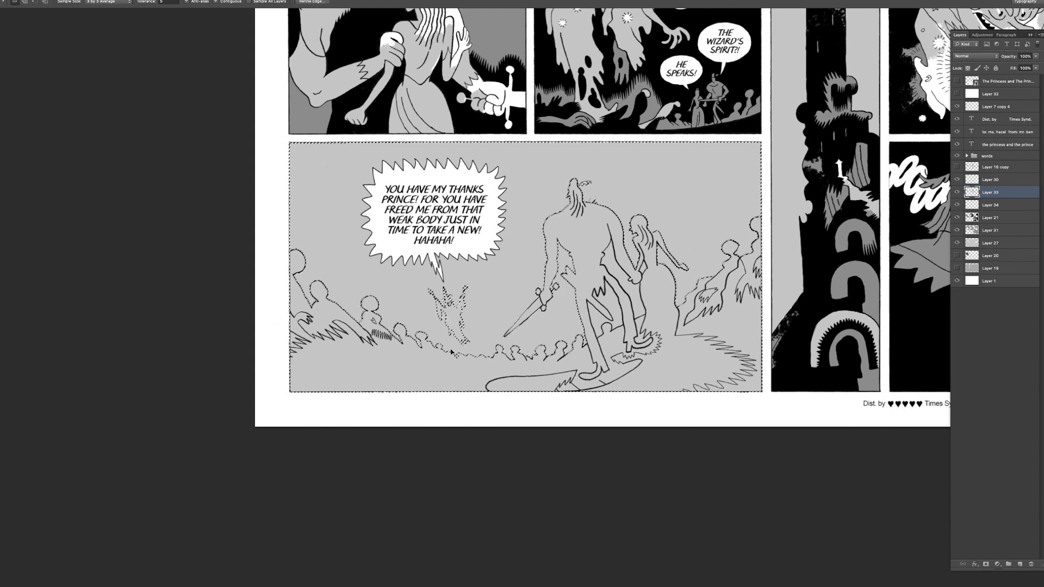
{"action": "left_click", "coordinate": [390, 324]}
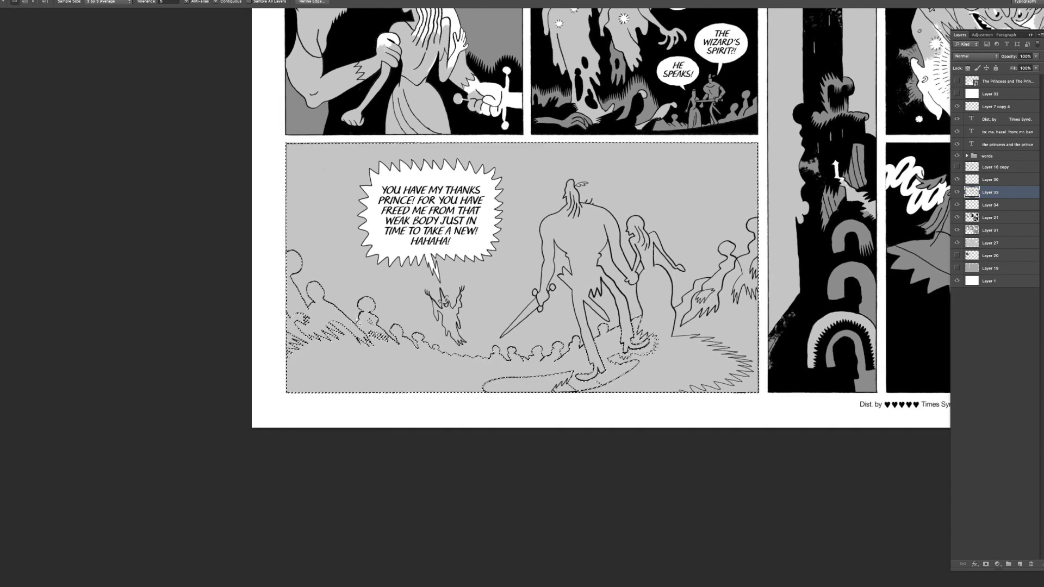
{"action": "key", "text": "z"}
{"action": "left_click", "coordinate": [581, 323]}
{"action": "key", "text": "w"}
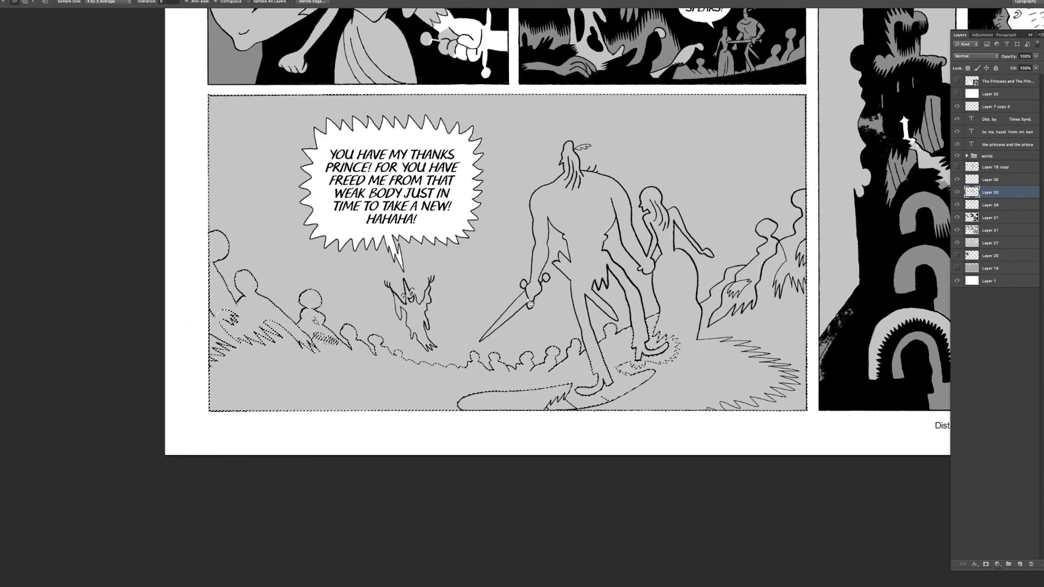
{"action": "key", "text": "ctrl+d"}
- Select the bottom panel's background and ground on Layer 33 with the Magic Wand
{"action": "scroll", "coordinate": [525, 288], "scroll_direction": "left", "scroll_amount": 3}
{"action": "key", "text": "z"}
{"action": "left_click", "coordinate": [484, 302]}
{"action": "left_click", "coordinate": [499, 324], "text": "alt"}
{"action": "key", "text": "w"}
{"action": "left_click", "coordinate": [495, 368]}
{"action": "key", "text": "z"}
{"action": "left_click", "coordinate": [494, 360]}
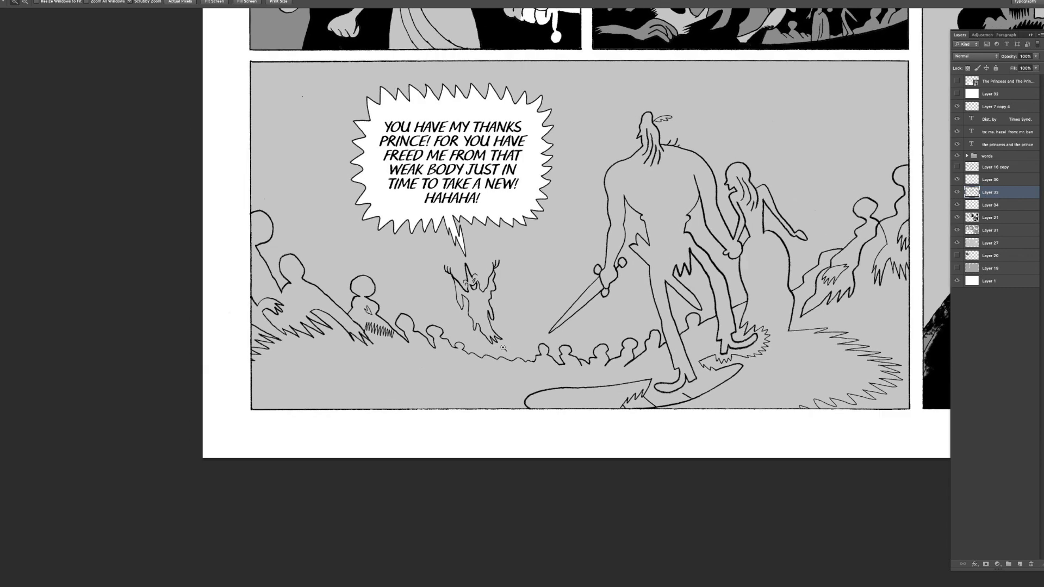
{"action": "left_click", "coordinate": [504, 339], "text": "alt"}
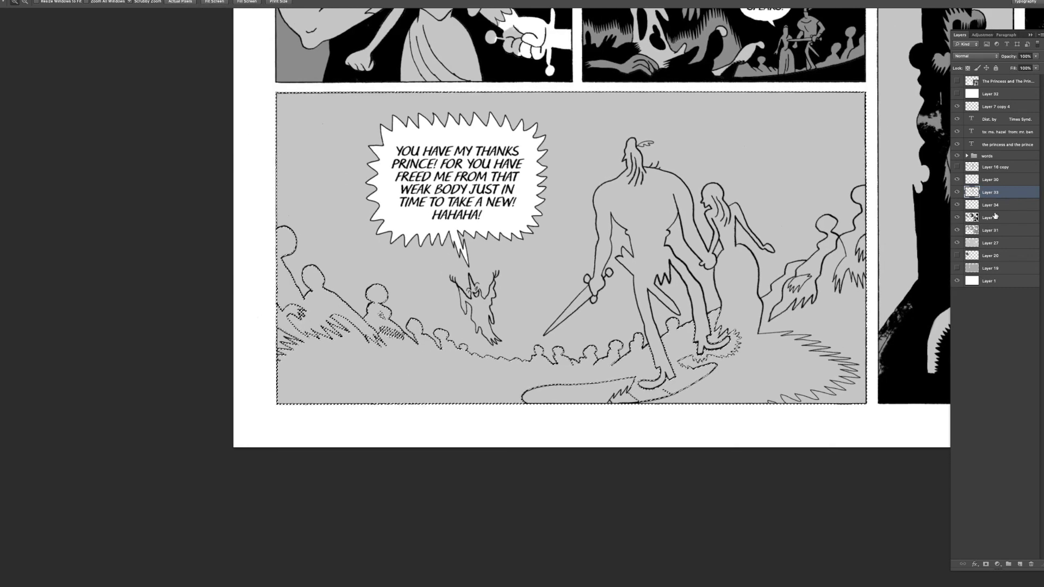
- Make Layer 34 active, enlarge the brush to 600 and start painting the background black beside the small wizard
{"action": "left_click", "coordinate": [977, 218]}
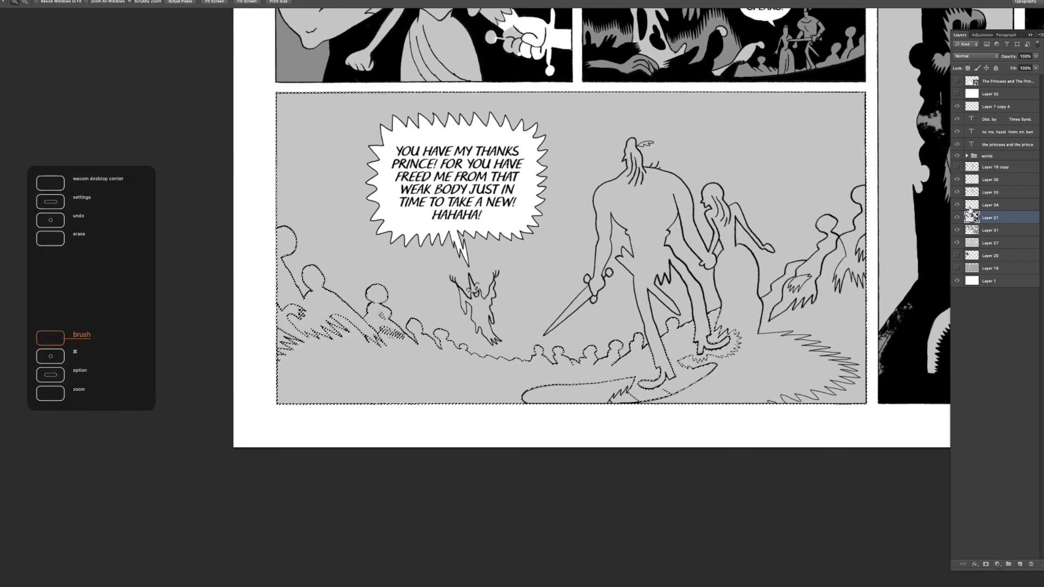
{"action": "left_click", "coordinate": [957, 206]}
{"action": "left_click", "coordinate": [991, 205]}
{"action": "key", "text": "b"}
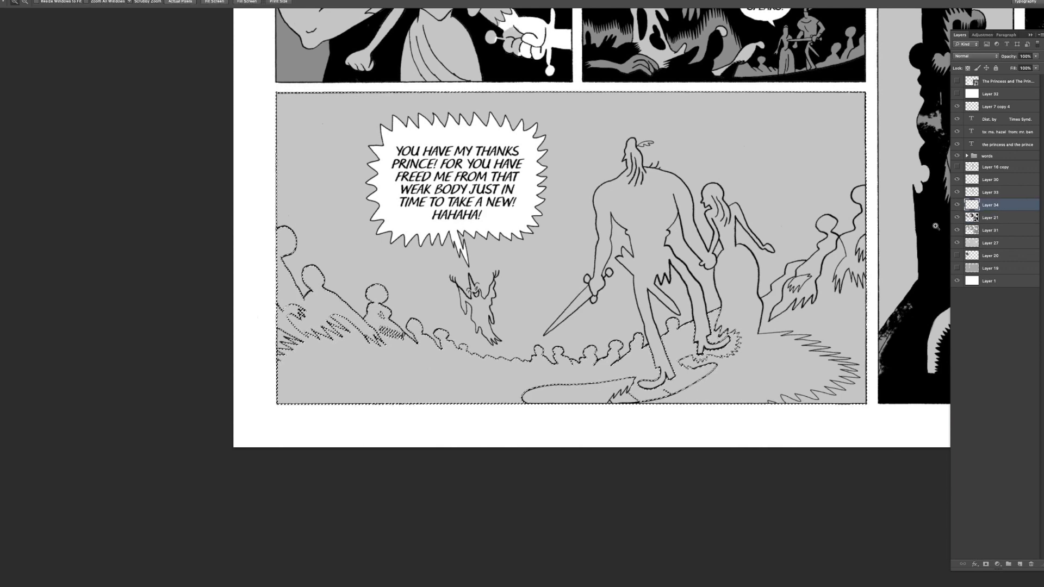
{"action": "scroll", "coordinate": [931, 230], "scroll_direction": "up", "scroll_amount": 1}
{"action": "left_click", "coordinate": [930, 232], "text": "alt"}
{"action": "left_click", "coordinate": [868, 269], "text": "alt"}
{"action": "left_click_drag", "start_coordinate": [849, 271], "coordinate": [830, 285]}
{"action": "key", "text": "bracketright"}
{"action": "key", "text": "bracketright"}
{"action": "key", "text": "bracketright"}
{"action": "key", "text": "bracketright"}
{"action": "key", "text": "bracketright"}
{"action": "key", "text": "bracketright"}
{"action": "key", "text": "bracketright"}
{"action": "key", "text": "bracketright"}
{"action": "key", "text": "bracketright"}
{"action": "key", "text": "bracketright"}
{"action": "key", "text": "bracketright"}
{"action": "key", "text": "bracketright"}
{"action": "key", "text": "bracketright"}
{"action": "key", "text": "bracketright"}
{"action": "key", "text": "bracketright"}
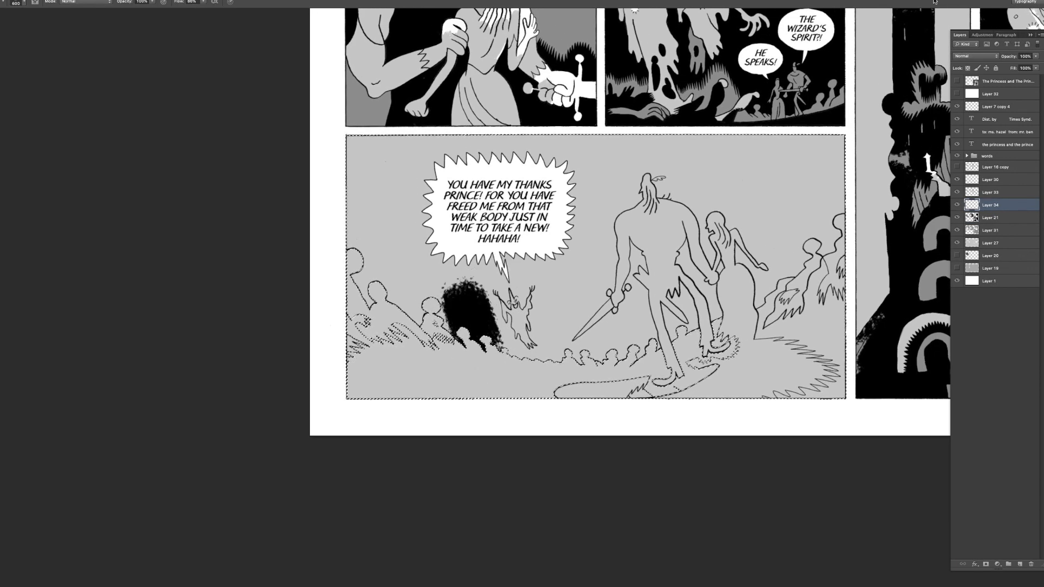
- Choose the KYLE Bonus Ballpoint Pen preset, enlarge its brush and paint the background around the speech balloon black on Layer 34
{"action": "left_click", "coordinate": [1042, 19]}
{"action": "left_click", "coordinate": [981, 76]}
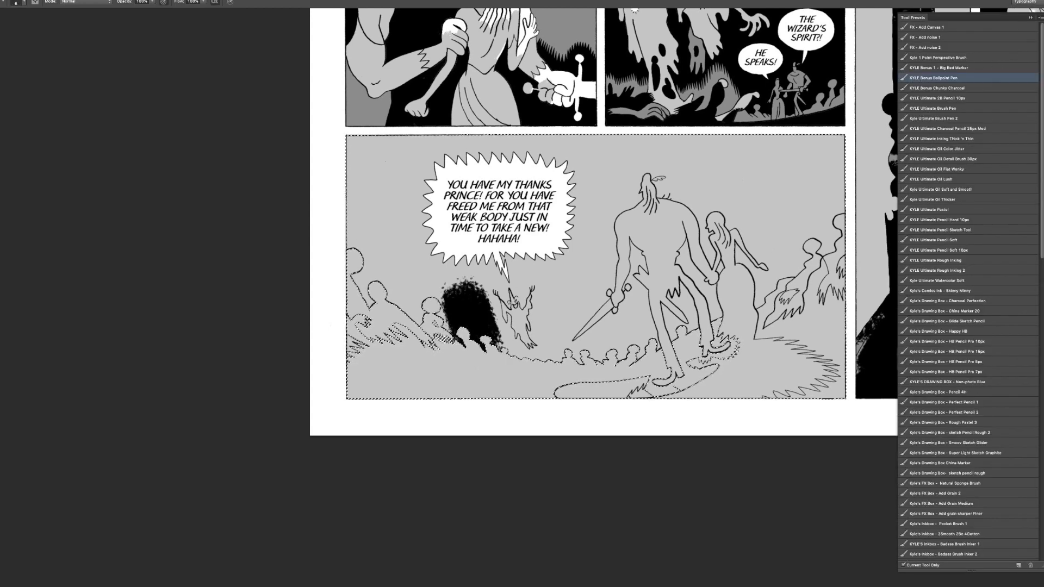
{"action": "left_click", "coordinate": [1042, 37]}
{"action": "left_click_drag", "start_coordinate": [653, 299], "coordinate": [651, 302]}
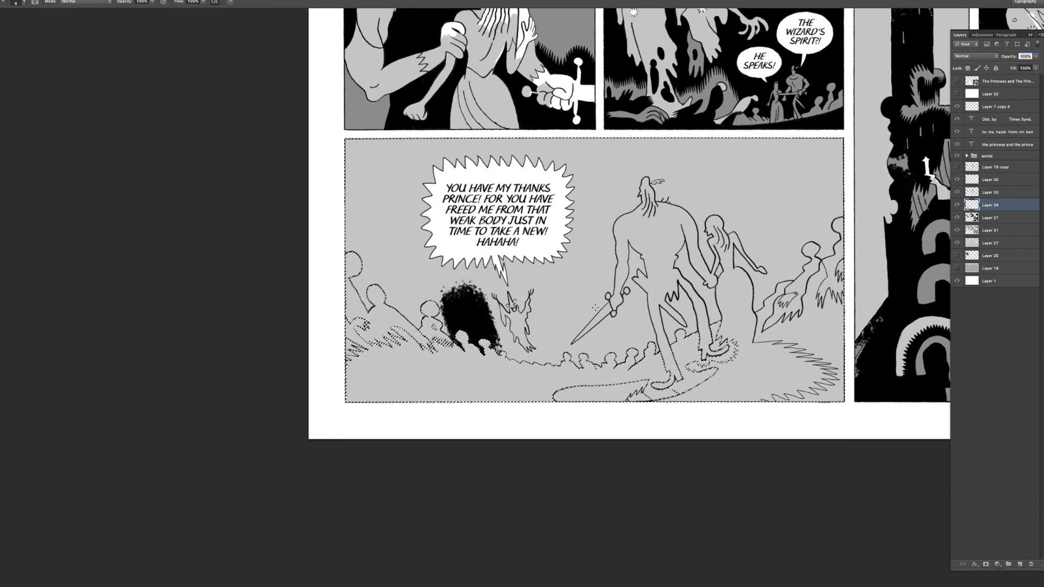
{"action": "left_click_drag", "start_coordinate": [595, 307], "coordinate": [598, 305]}
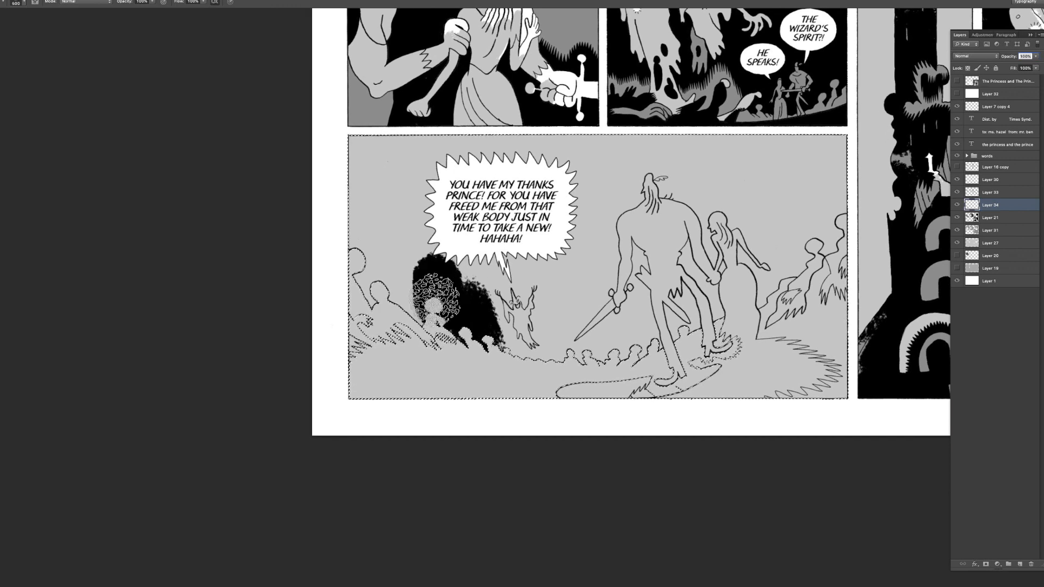
{"action": "key", "text": "bracketright"}
{"action": "mouse_move", "coordinate": [374, 281]}
{"action": "left_mouse_down"}
{"action": "mouse_move", "coordinate": [357, 224]}
{"action": "mouse_move", "coordinate": [361, 175]}
{"action": "mouse_move", "coordinate": [416, 248]}
{"action": "mouse_move", "coordinate": [443, 212]}
{"action": "mouse_move", "coordinate": [478, 280]}
{"action": "mouse_move", "coordinate": [501, 283]}
{"action": "mouse_move", "coordinate": [525, 316]}
{"action": "mouse_move", "coordinate": [531, 278]}
{"action": "mouse_move", "coordinate": [552, 280]}
{"action": "mouse_move", "coordinate": [549, 255]}
{"action": "mouse_move", "coordinate": [579, 235]}
{"action": "mouse_move", "coordinate": [595, 164]}
{"action": "left_mouse_up"}
{"action": "left_click_drag", "start_coordinate": [598, 163], "coordinate": [591, 148]}
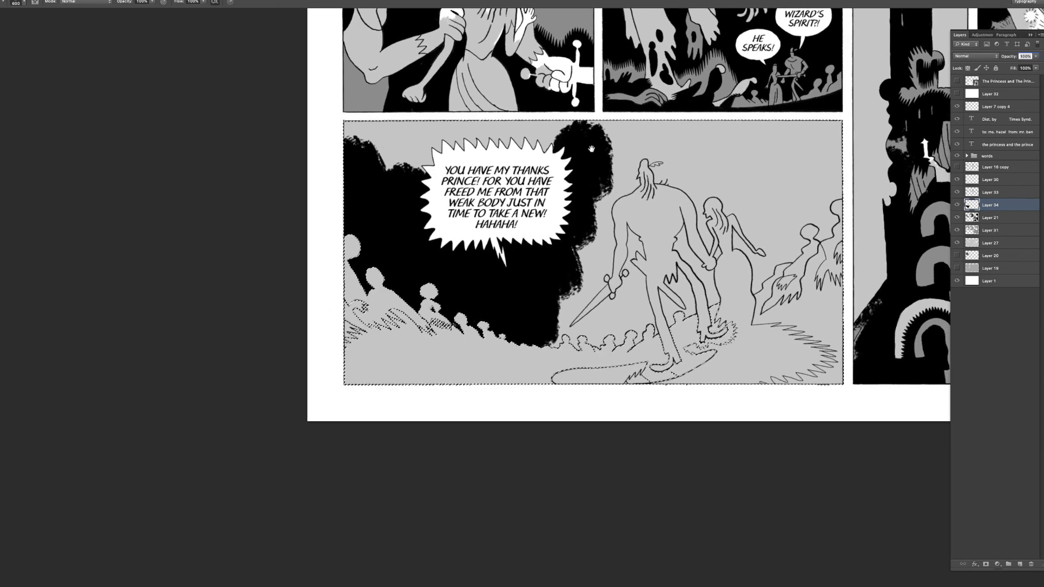
{"action": "left_click_drag", "start_coordinate": [348, 140], "coordinate": [385, 174]}
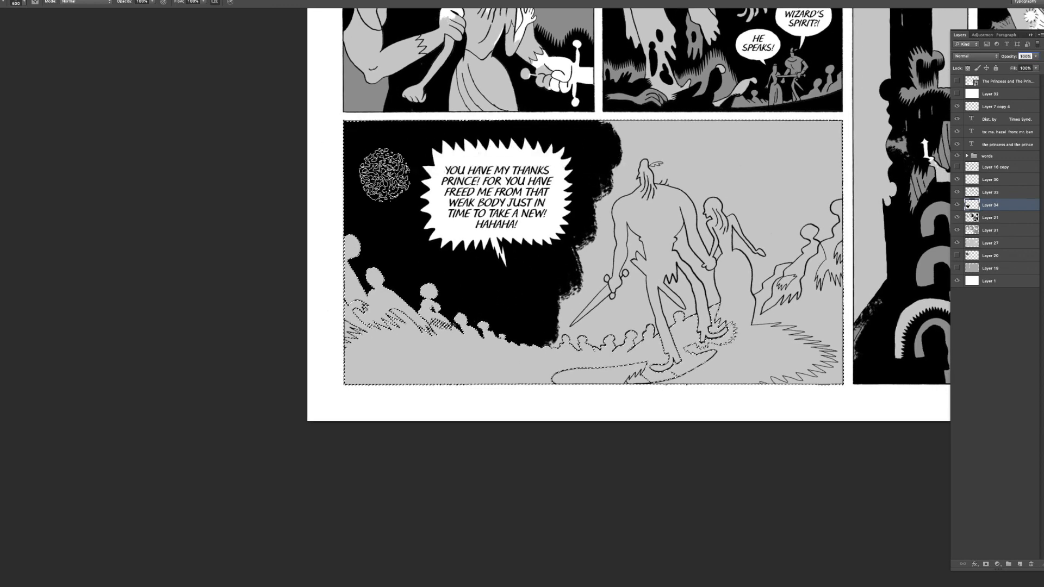
- Clear the selection, check the whole page and wand-select the bottom panel's background around the figures on Layer 33
{"action": "key", "text": "z"}
{"action": "left_click_drag", "start_coordinate": [589, 283], "coordinate": [542, 316]}
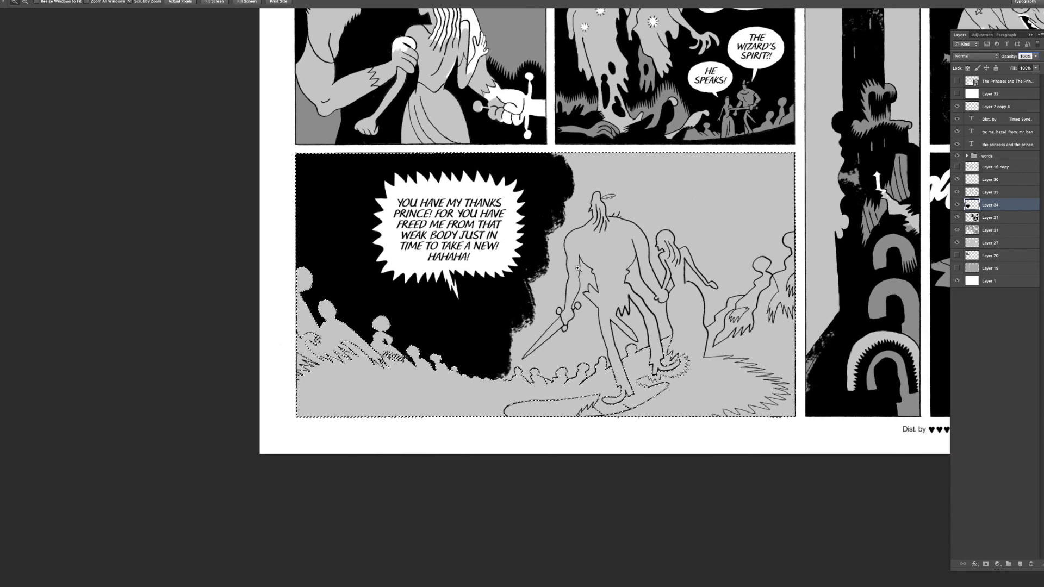
{"action": "left_click_drag", "start_coordinate": [591, 266], "coordinate": [565, 301]}
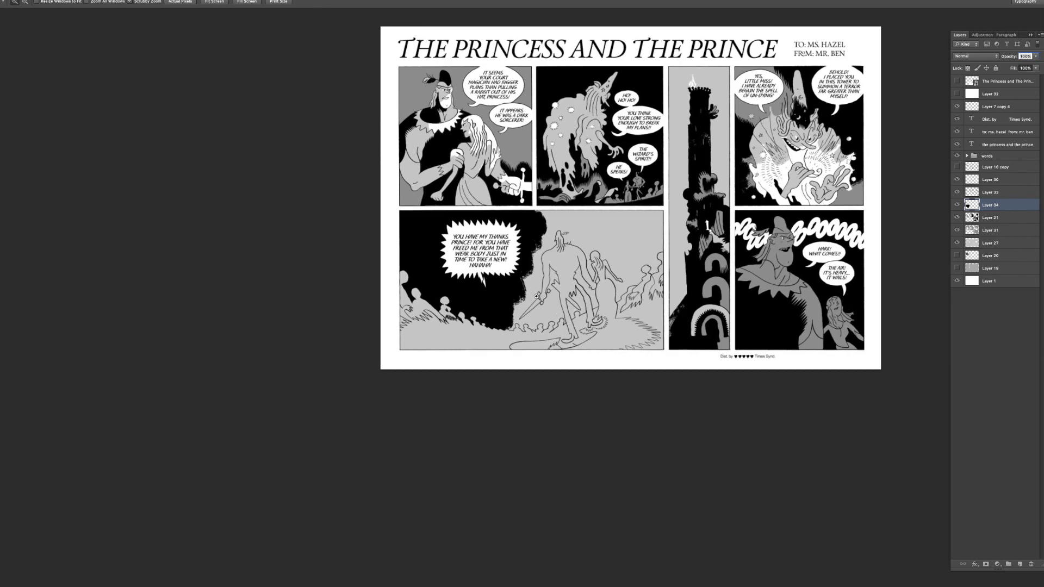
{"action": "left_click_drag", "start_coordinate": [580, 252], "coordinate": [578, 255]}
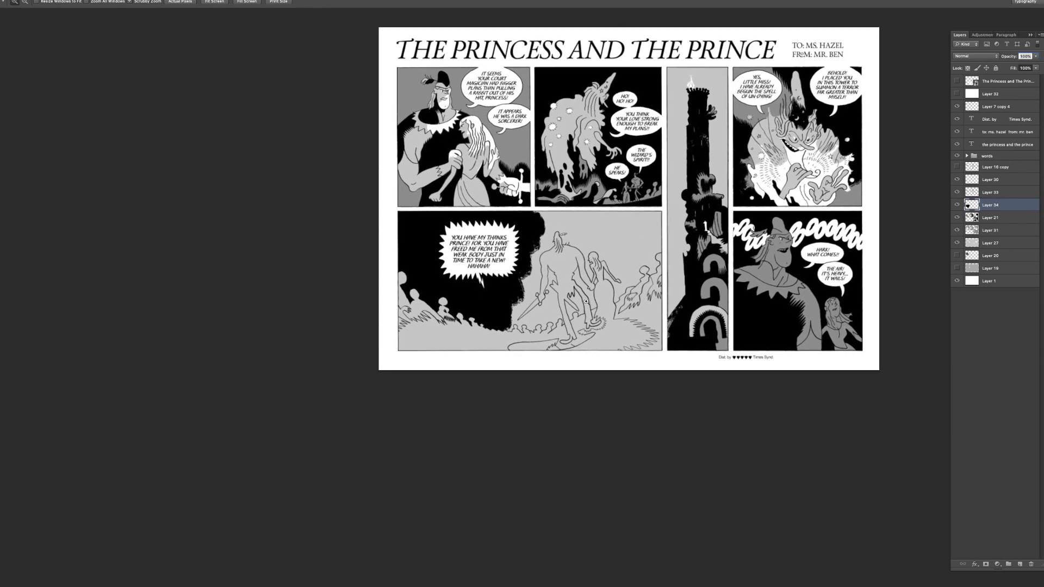
{"action": "left_click_drag", "start_coordinate": [541, 311], "coordinate": [581, 288]}
{"action": "left_click_drag", "start_coordinate": [783, 292], "coordinate": [786, 274]}
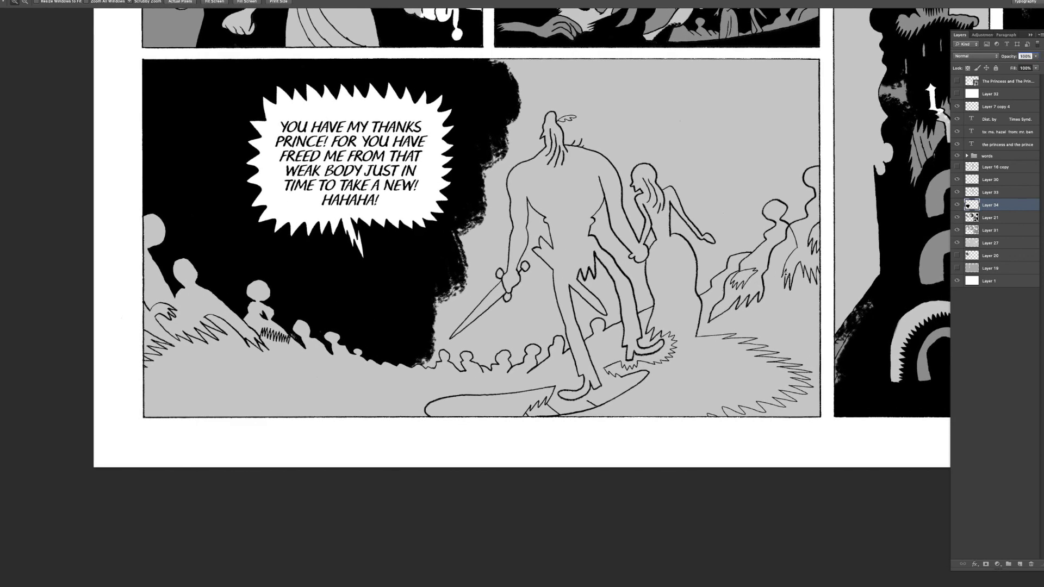
{"action": "left_click", "coordinate": [999, 194]}
{"action": "key", "text": "w"}
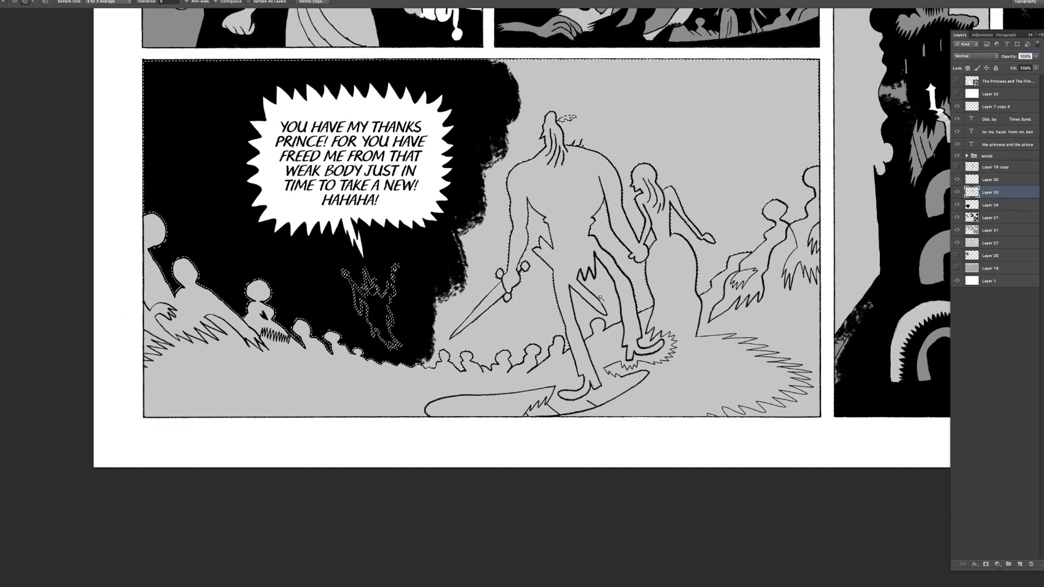
{"action": "scroll", "coordinate": [620, 300], "scroll_direction": "up", "scroll_amount": 1}
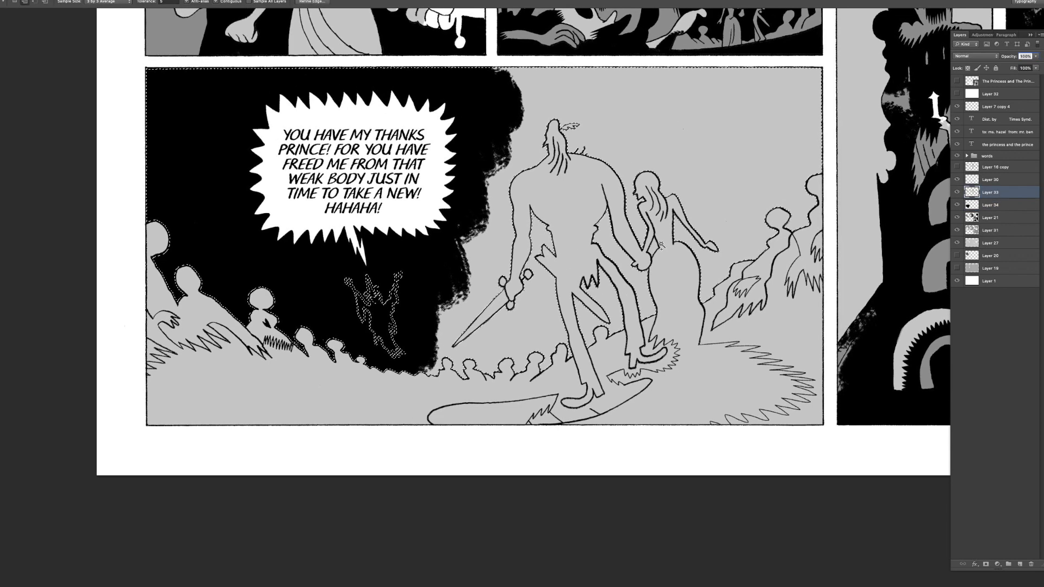
{"action": "scroll", "coordinate": [660, 236], "scroll_direction": "up", "scroll_amount": 1}
- Extend the Layer 33 wand selection to the ground, the jagged mound and the gaps around the figures
{"action": "key", "text": "b"}
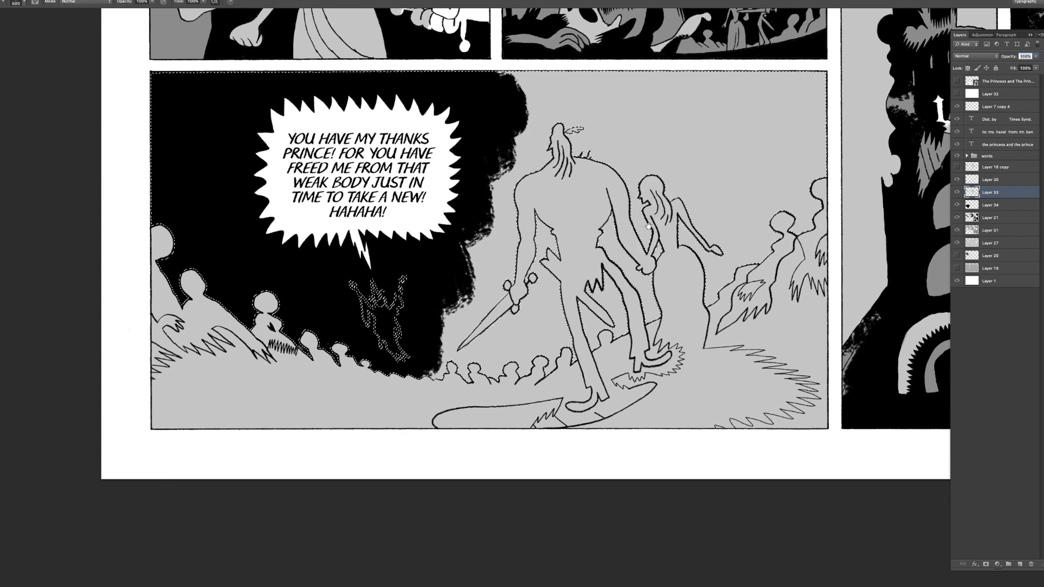
{"action": "scroll", "coordinate": [648, 209], "scroll_direction": "down", "scroll_amount": 1}
{"action": "left_click", "coordinate": [974, 205]}
{"action": "left_click", "coordinate": [965, 219]}
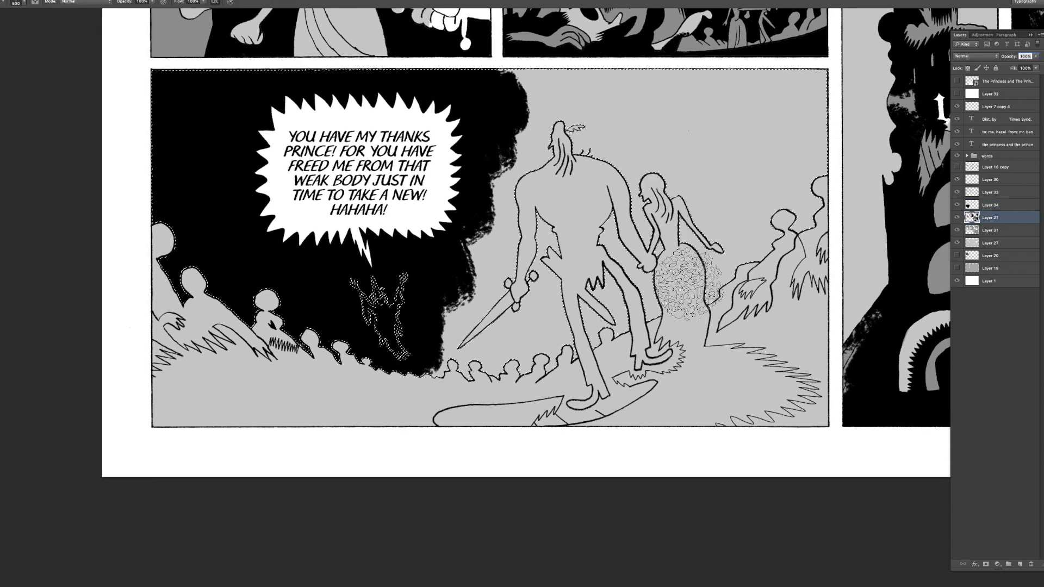
{"action": "left_click", "coordinate": [979, 194]}
{"action": "key", "text": "w"}
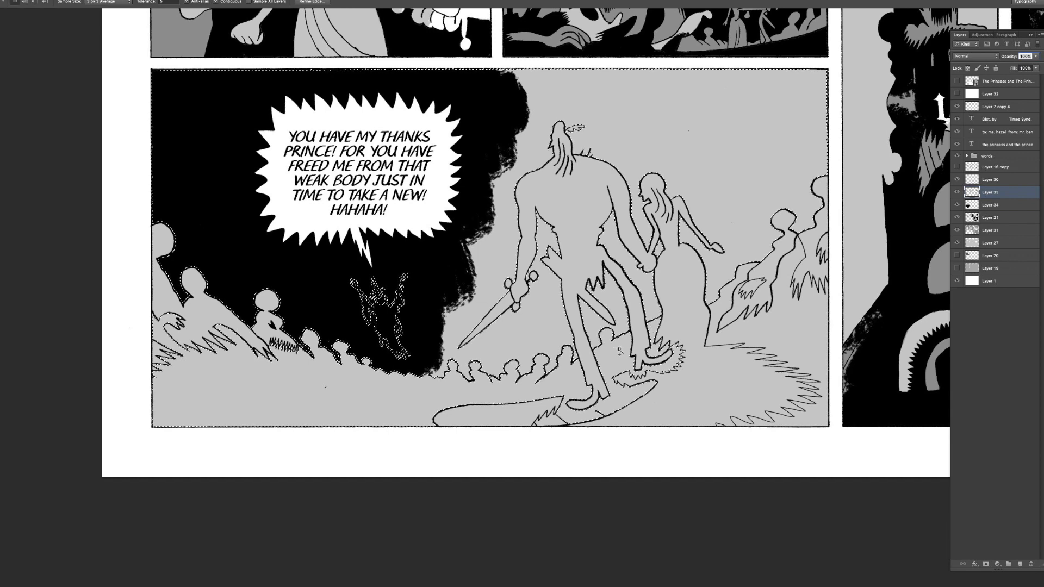
{"action": "left_click_drag", "start_coordinate": [769, 271], "coordinate": [784, 254]}
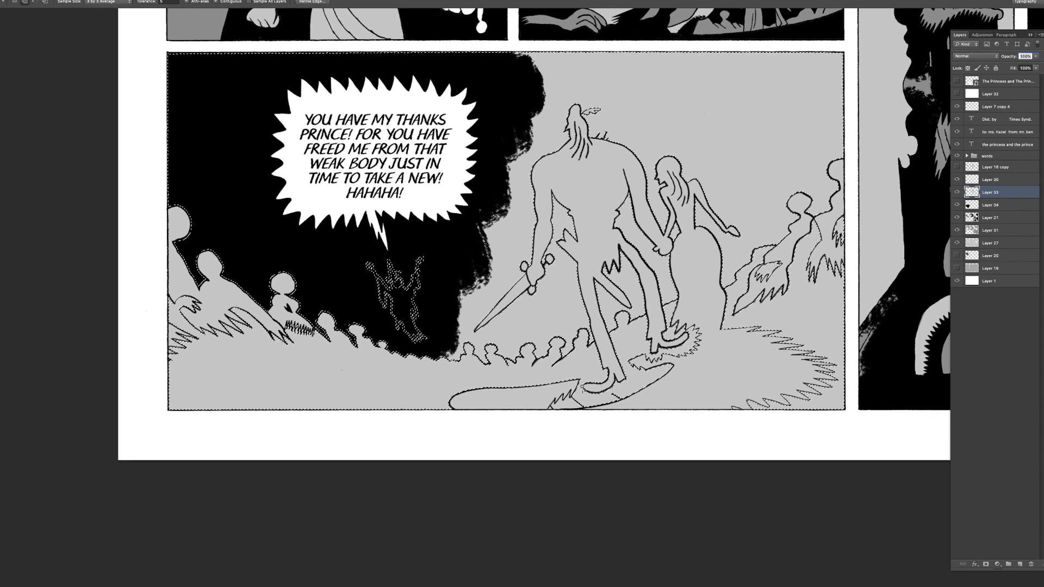
{"action": "key", "text": "z"}
{"action": "left_click", "coordinate": [581, 387]}
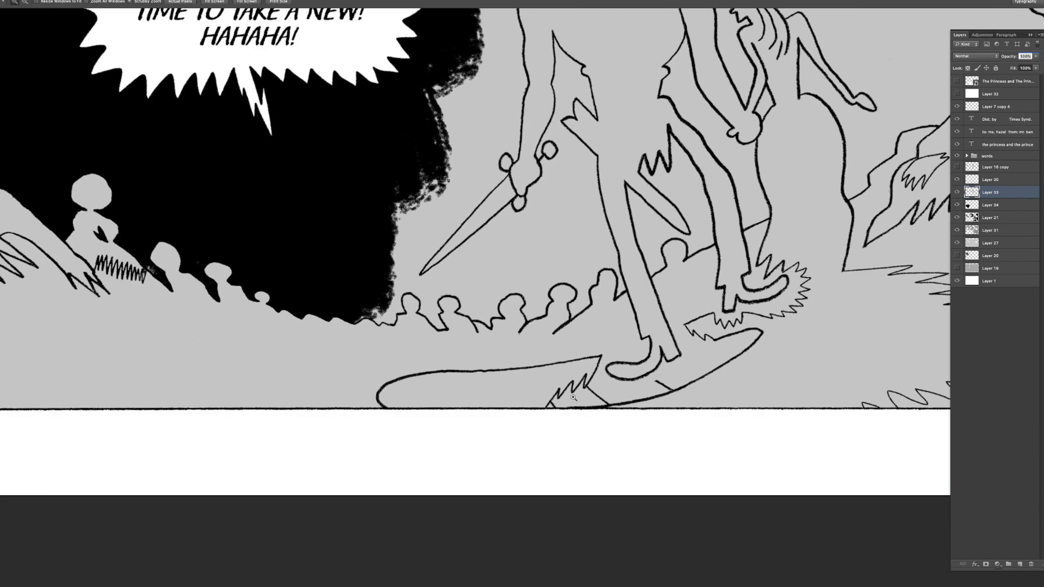
{"action": "left_click", "coordinate": [585, 368], "text": "alt"}
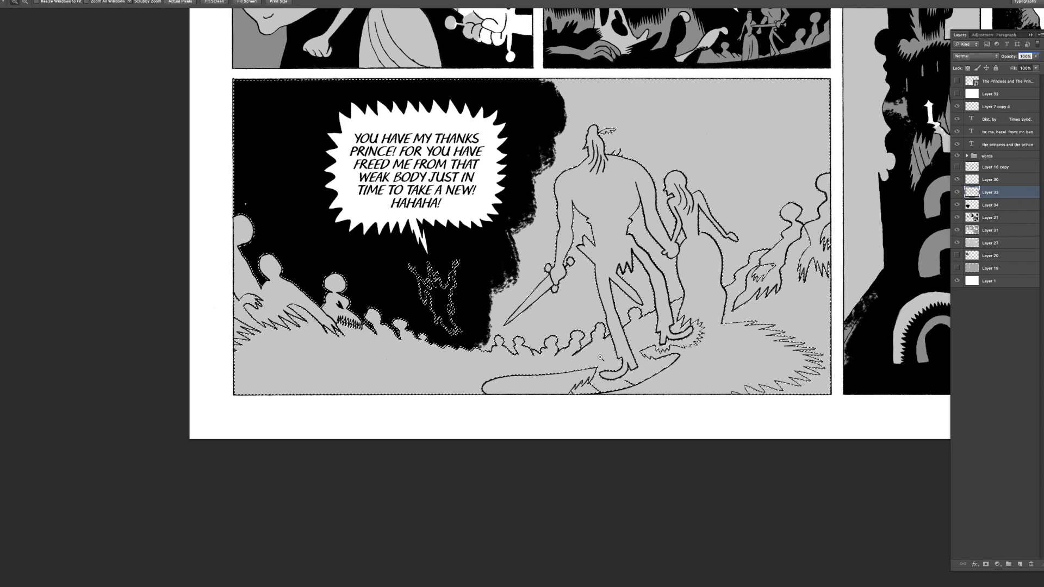
- Try painting black along the prince's sword on Layer 34 with a size 200 brush, and undo it
{"action": "key", "text": "alt+bracketleft"}
{"action": "key", "text": "b"}
{"action": "key", "text": "bracketleft"}
{"action": "left_click_drag", "start_coordinate": [505, 325], "coordinate": [552, 287]}
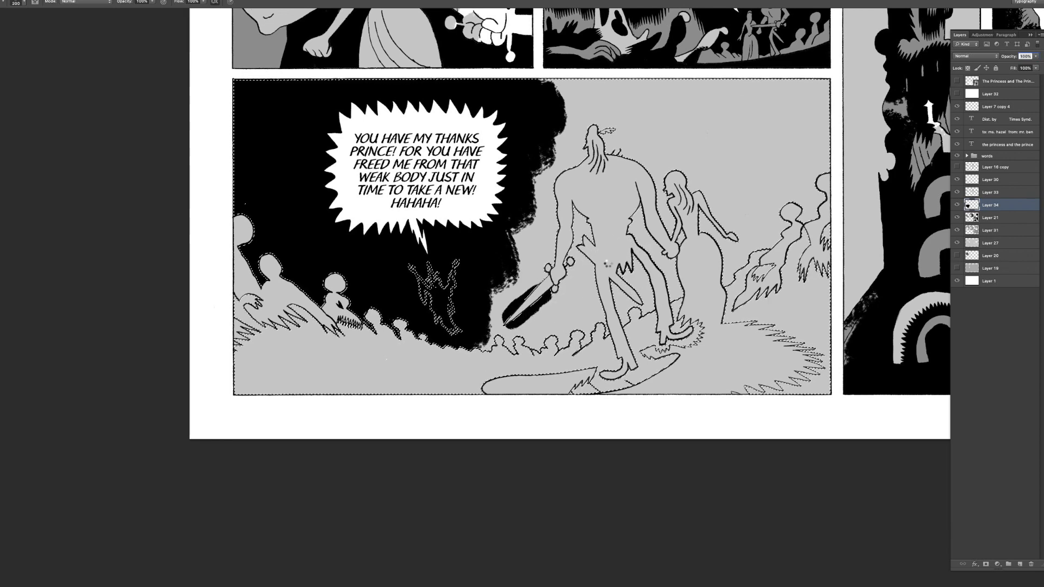
{"action": "right_click", "coordinate": [606, 264]}
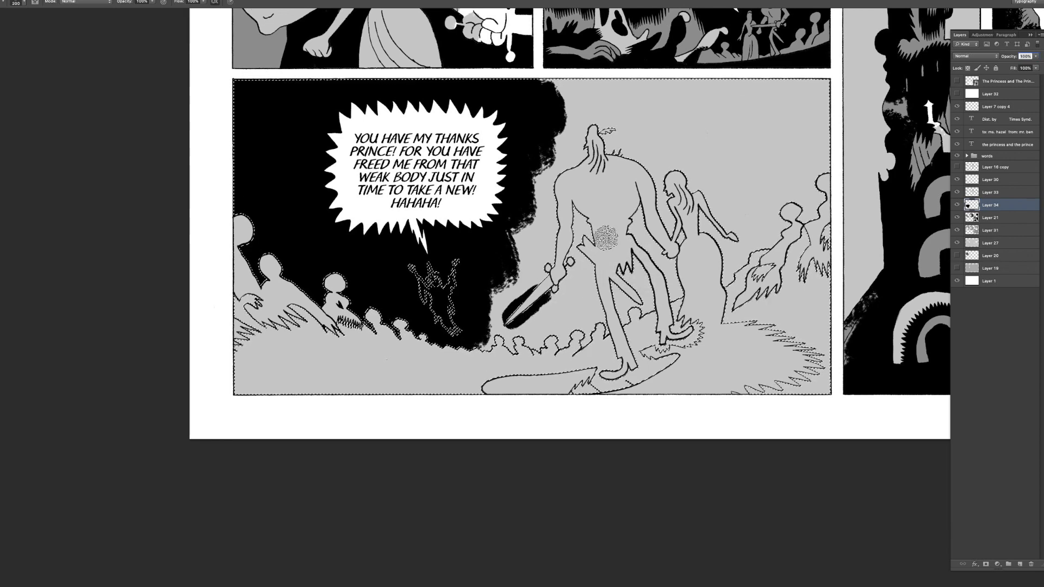
{"action": "key", "text": "ctrl+z"}
- Invert the selection made from Layer 33 so it covers the outlined figures, and return to Layer 34 with the brush
{"action": "key", "text": "alt+bracketright"}
{"action": "key", "text": "l"}
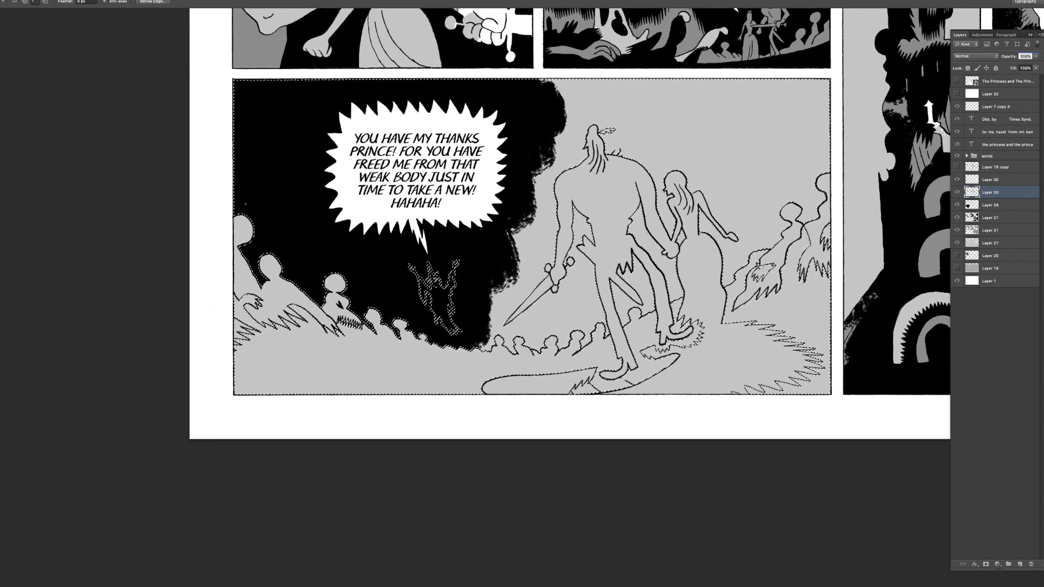
{"action": "left_click", "coordinate": [710, 287]}
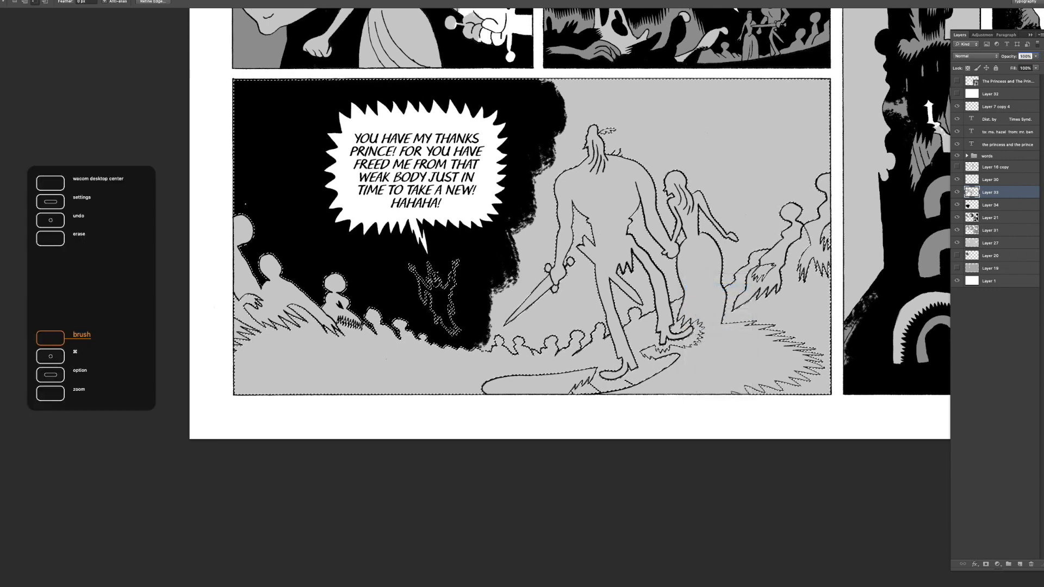
{"action": "key", "text": "alt+bracketleft"}
{"action": "key", "text": "b"}
- Paint the prince's head, torso, sword and front leg solid black on Layer 34, reducing the brush to 200
{"action": "left_click_drag", "start_coordinate": [601, 172], "coordinate": [617, 193]}
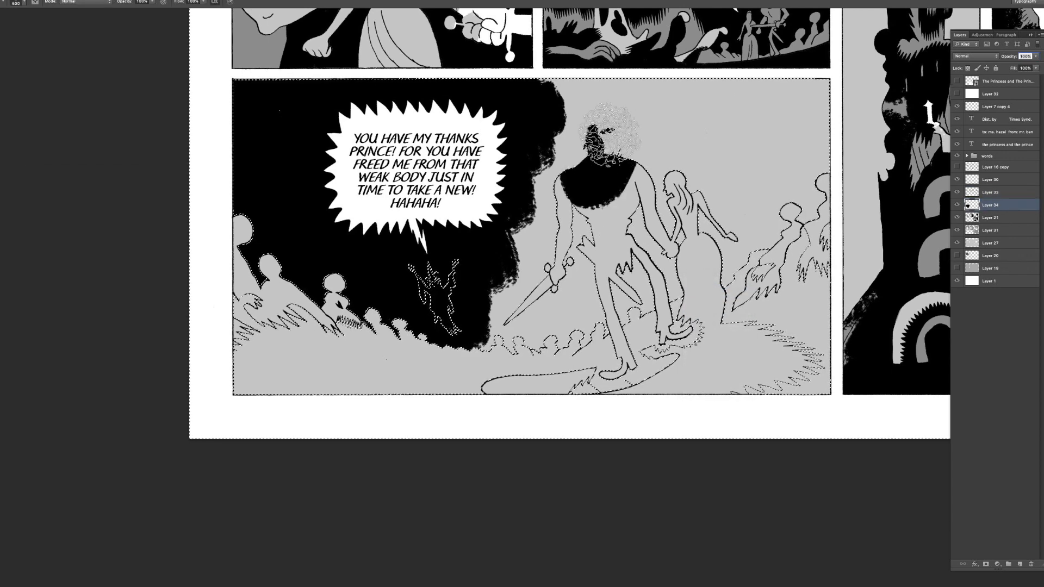
{"action": "key", "text": "bracketleft"}
{"action": "key", "text": "bracketleft"}
{"action": "key", "text": "bracketleft"}
{"action": "left_click_drag", "start_coordinate": [551, 280], "coordinate": [507, 320]}
{"action": "mouse_move", "coordinate": [607, 260]}
{"action": "left_mouse_down"}
{"action": "mouse_move", "coordinate": [603, 306]}
{"action": "mouse_move", "coordinate": [605, 272]}
{"action": "mouse_move", "coordinate": [624, 359]}
{"action": "left_mouse_up"}
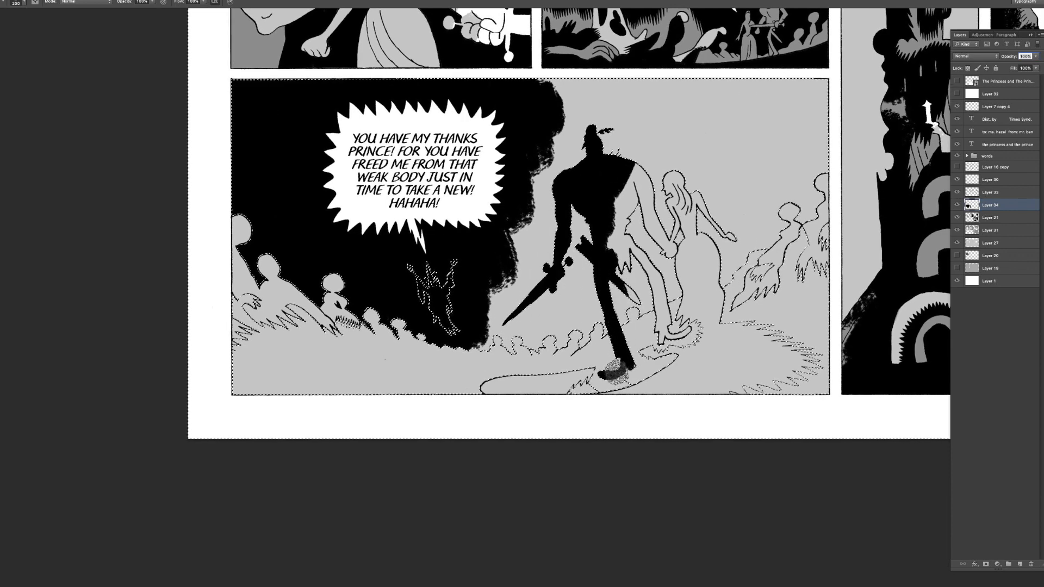
{"action": "left_click_drag", "start_coordinate": [493, 386], "coordinate": [485, 388]}
{"action": "scroll", "coordinate": [485, 387], "scroll_direction": "right", "scroll_amount": 1}
{"action": "key", "text": "super+z"}
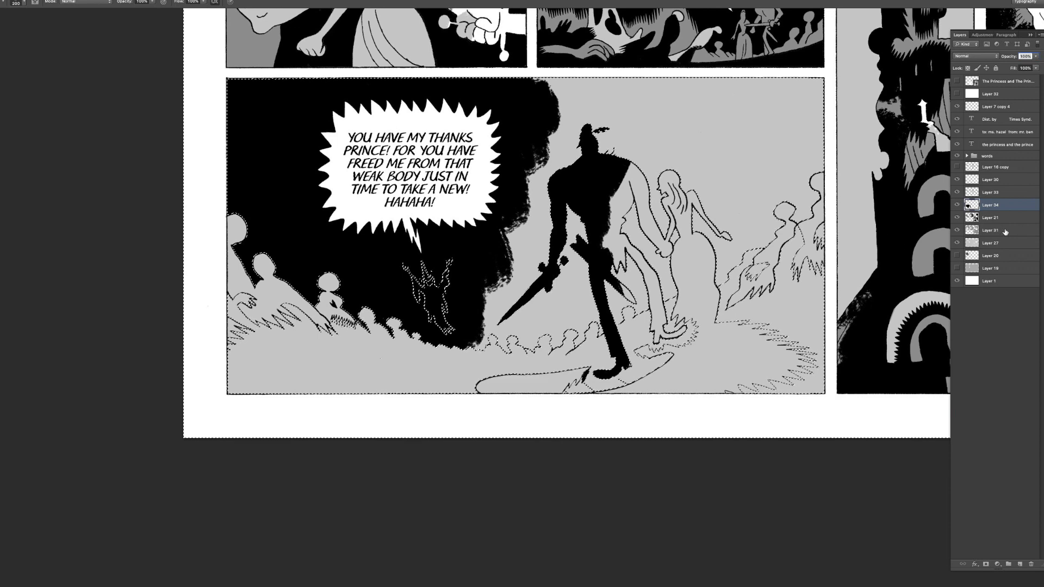
- Switch to Layer 21 and paint the rest of the prince and the princess black with a size 400 brush
{"action": "left_click", "coordinate": [1003, 243]}
{"action": "key", "text": "w"}
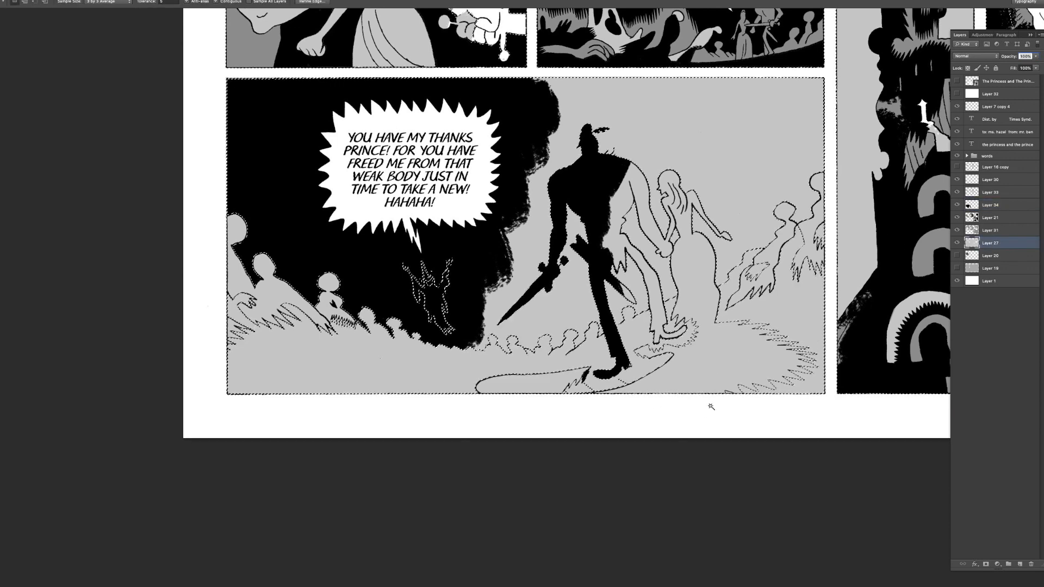
{"action": "left_click", "coordinate": [990, 205]}
{"action": "key", "text": "b"}
{"action": "left_click", "coordinate": [957, 205]}
{"action": "left_click", "coordinate": [957, 205]}
{"action": "left_click", "coordinate": [990, 217]}
{"action": "key", "text": "bracketright"}
{"action": "key", "text": "bracketright"}
{"action": "key", "text": "bracketright"}
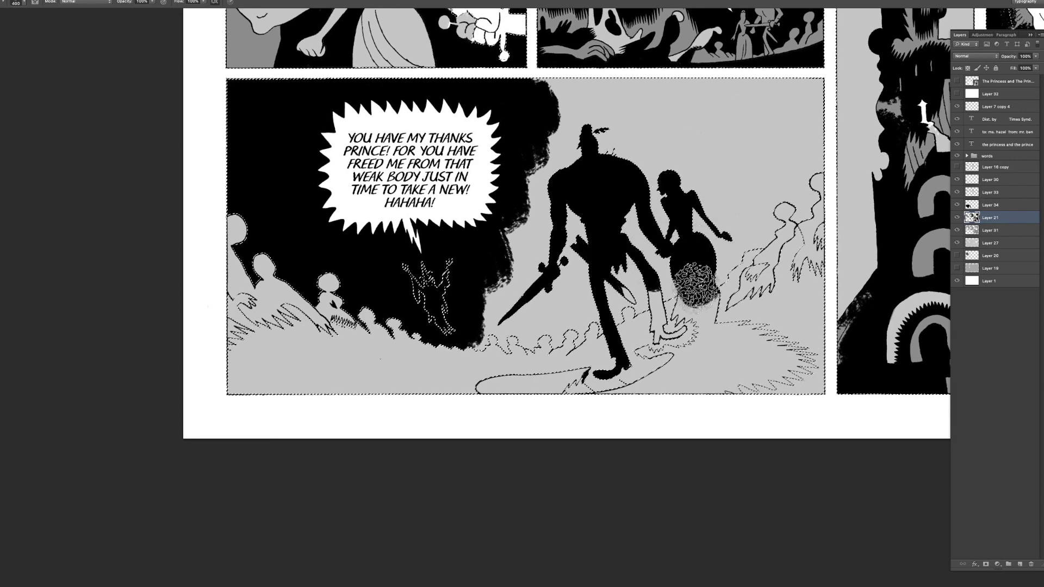
- Paint the foreground shadows, the jagged ground shape and the crowd figures behind the princess black on Layer 21
{"action": "mouse_move", "coordinate": [606, 364]}
{"action": "left_mouse_down"}
{"action": "mouse_move", "coordinate": [568, 389]}
{"action": "mouse_move", "coordinate": [480, 386]}
{"action": "left_mouse_up"}
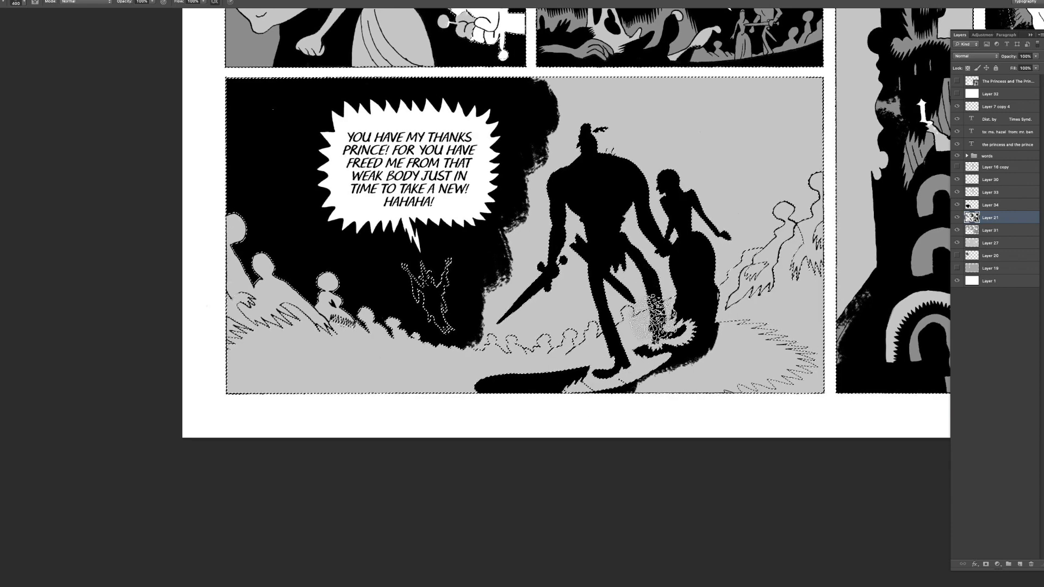
{"action": "left_click_drag", "start_coordinate": [657, 375], "coordinate": [795, 362]}
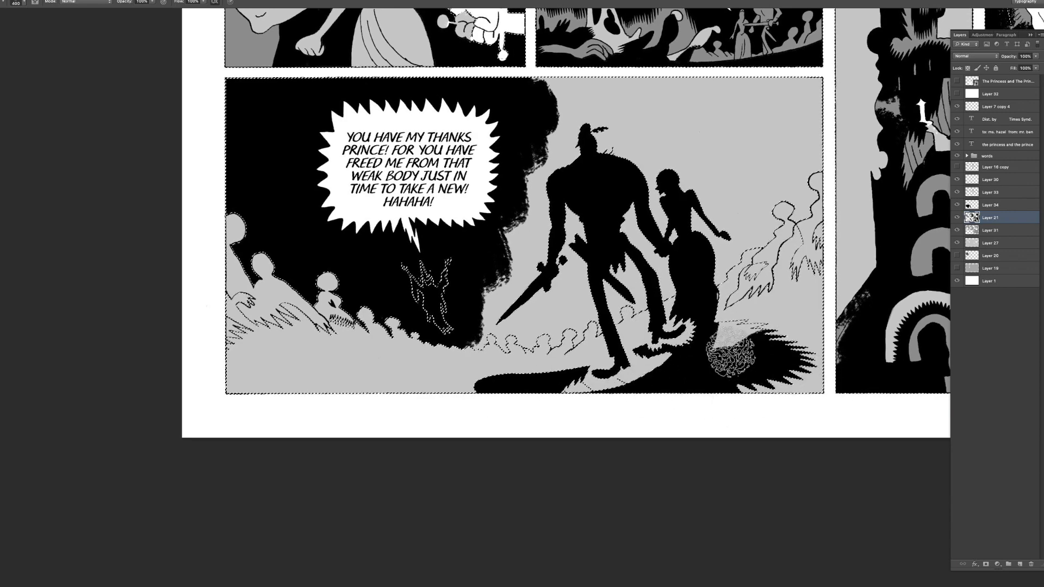
{"action": "scroll", "coordinate": [702, 310], "scroll_direction": "right", "scroll_amount": 3}
{"action": "scroll", "coordinate": [702, 309], "scroll_direction": "up", "scroll_amount": 1}
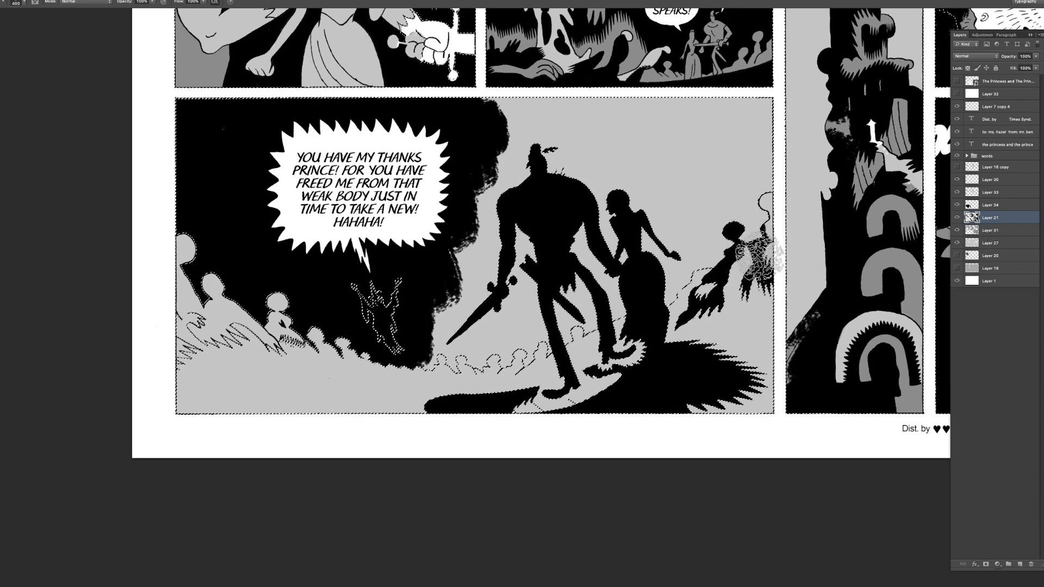
{"action": "key", "text": "ctrl+d"}
{"action": "scroll", "coordinate": [748, 239], "scroll_direction": "down", "scroll_amount": 1}
{"action": "scroll", "coordinate": [748, 239], "scroll_direction": "left", "scroll_amount": 1}
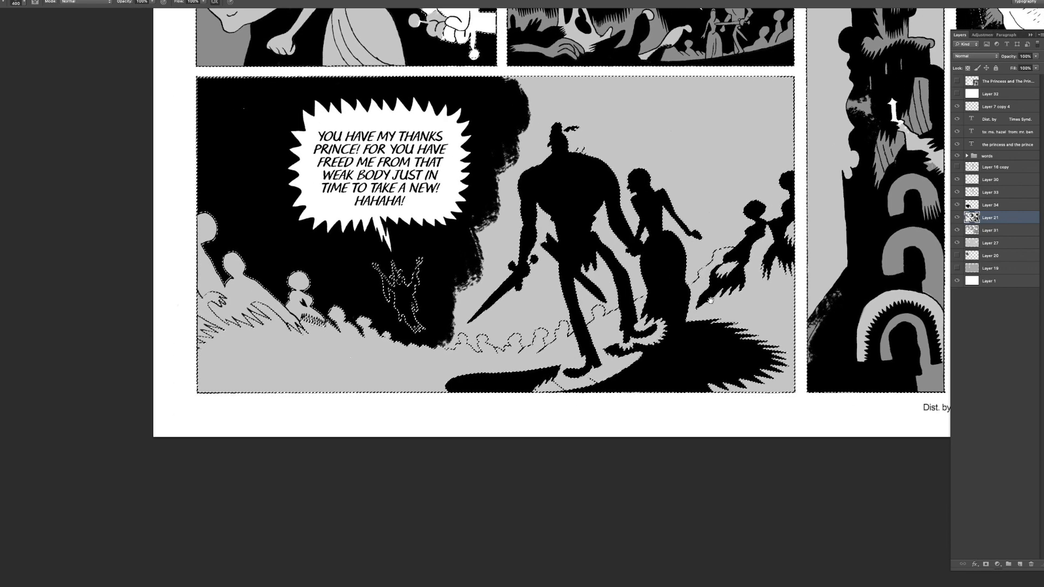
- Select the bottom panel's background area from Layer 33 with the wand, and switch to Layer 31 with the brush
{"action": "scroll", "coordinate": [729, 282], "scroll_direction": "down", "scroll_amount": 1}
{"action": "scroll", "coordinate": [729, 282], "scroll_direction": "left", "scroll_amount": 1}
{"action": "key", "text": "z"}
{"action": "left_click_drag", "start_coordinate": [729, 280], "coordinate": [657, 292]}
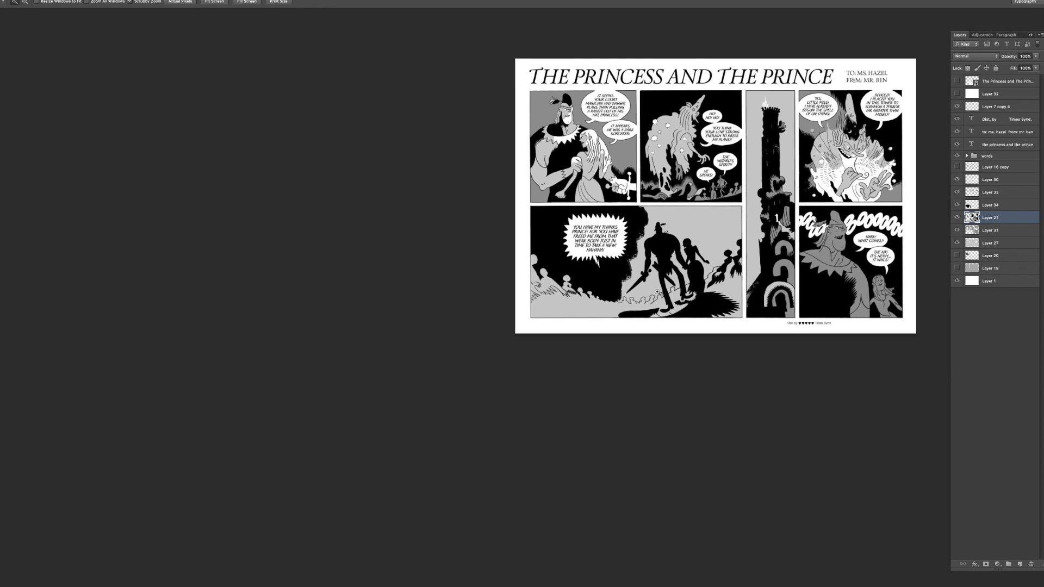
{"action": "left_click_drag", "start_coordinate": [704, 261], "coordinate": [733, 302]}
{"action": "key", "text": "w"}
{"action": "left_click", "coordinate": [1011, 233]}
{"action": "left_click", "coordinate": [976, 195]}
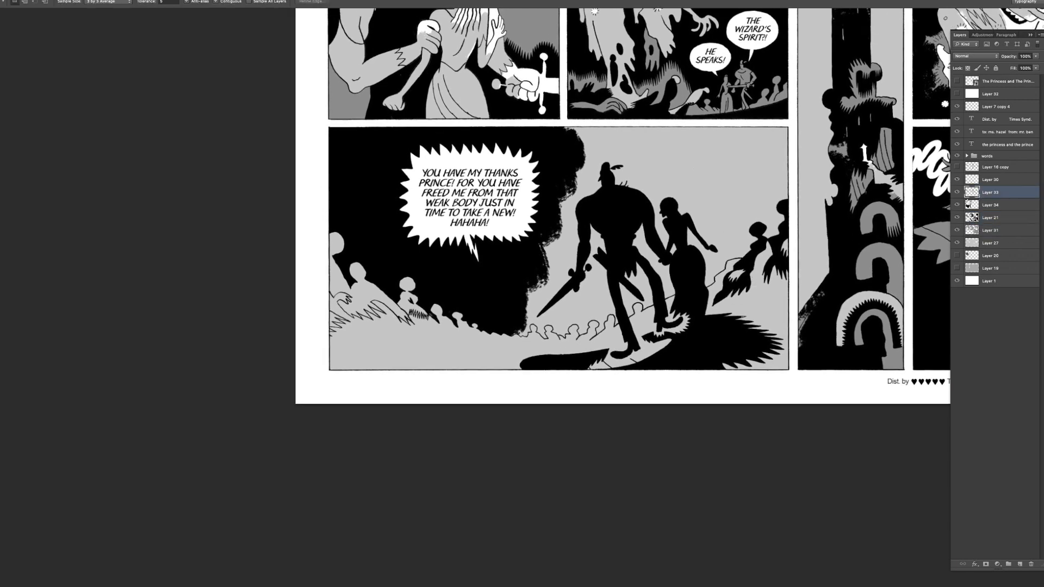
{"action": "left_click", "coordinate": [758, 189]}
{"action": "scroll", "coordinate": [758, 189], "scroll_direction": "up", "scroll_amount": 2}
{"action": "key", "text": "b"}
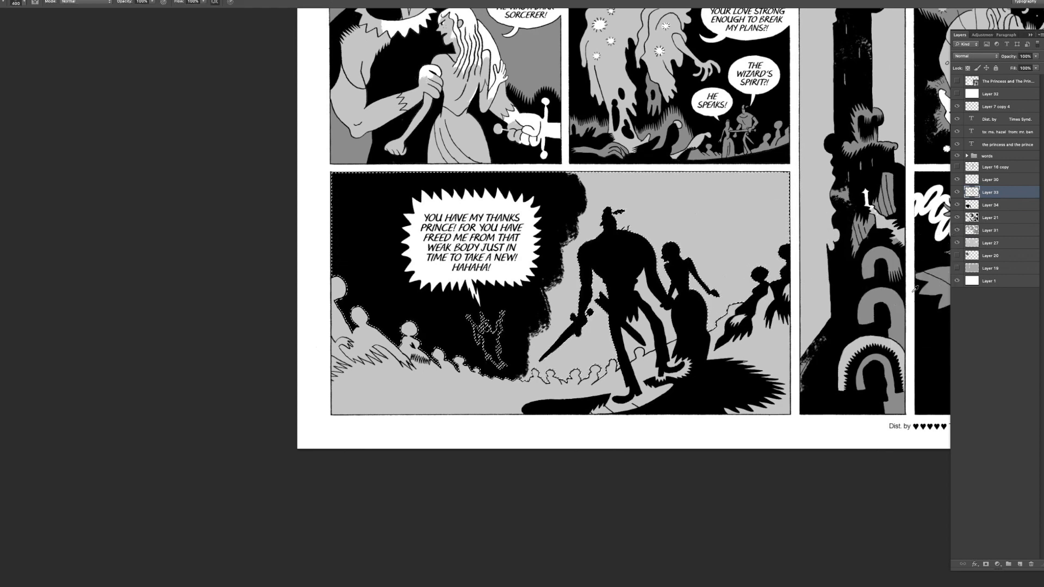
{"action": "left_click", "coordinate": [983, 232]}
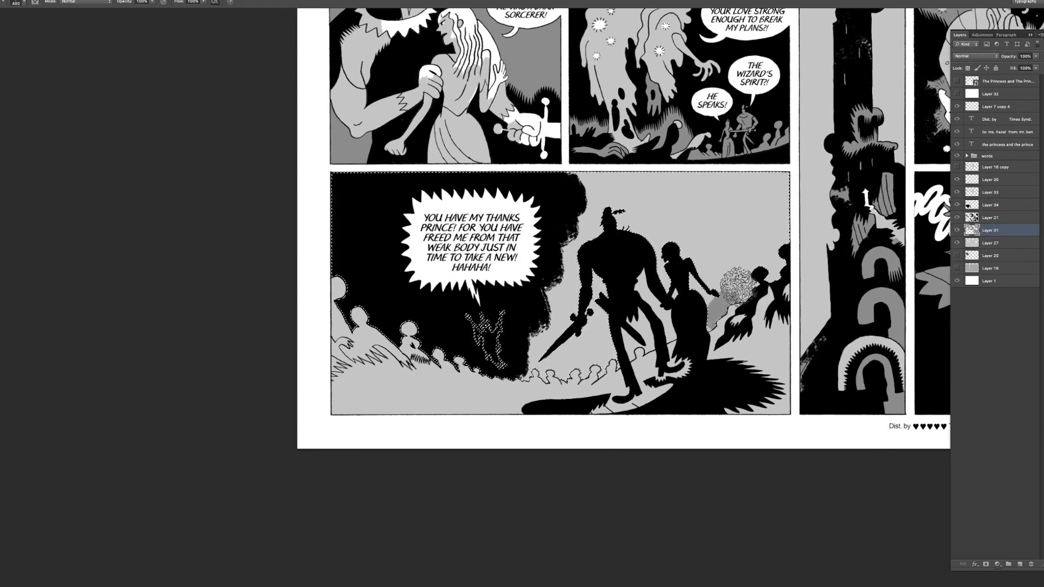
- Paint the selected background behind the prince and princess darker gray on Layer 31 with a size 600 brush, and clear the selection
{"action": "left_click", "coordinate": [734, 299]}
{"action": "key", "text": "bracketright"}
{"action": "key", "text": "bracketright"}
{"action": "mouse_move", "coordinate": [734, 302]}
{"action": "left_mouse_down"}
{"action": "mouse_move", "coordinate": [778, 239]}
{"action": "mouse_move", "coordinate": [707, 180]}
{"action": "mouse_move", "coordinate": [549, 195]}
{"action": "left_mouse_up"}
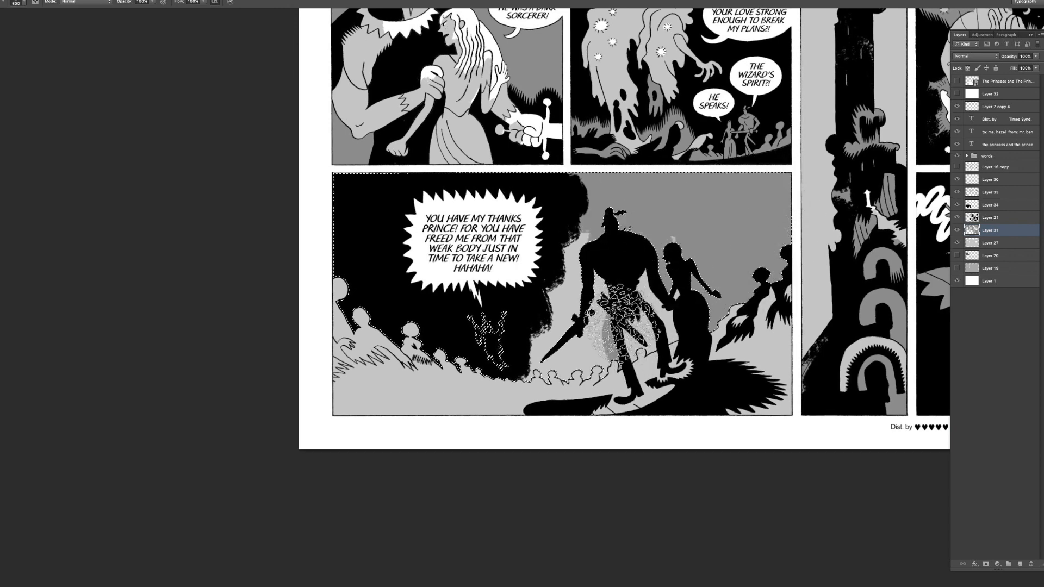
{"action": "key", "text": "ctrl+d"}
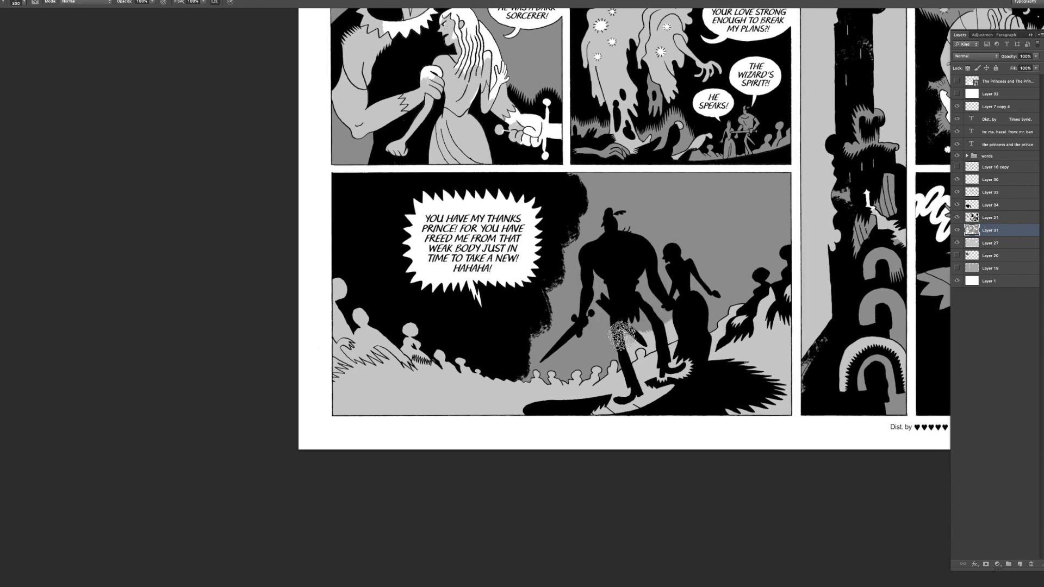
- Touch up the unpainted patch between the prince's legs and the hill in darker gray using a smaller brush
{"action": "key", "text": "z"}
{"action": "left_click", "coordinate": [659, 341]}
{"action": "key", "text": "bracketleft"}
{"action": "key", "text": "bracketleft"}
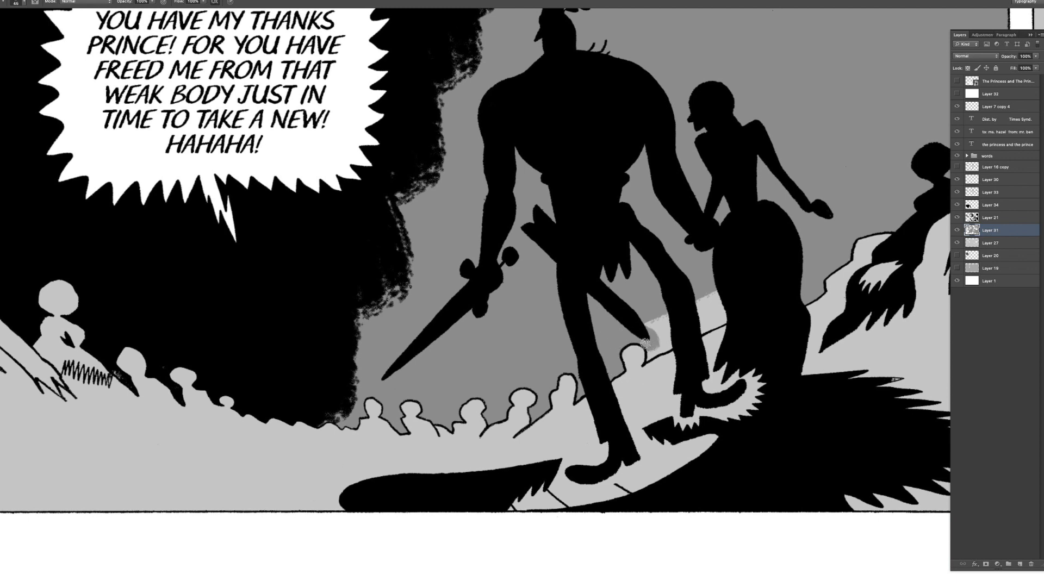
{"action": "key", "text": "bracketleft"}
{"action": "mouse_move", "coordinate": [668, 345]}
{"action": "left_mouse_down"}
{"action": "mouse_move", "coordinate": [694, 311]}
{"action": "mouse_move", "coordinate": [709, 314]}
{"action": "mouse_move", "coordinate": [722, 254]}
{"action": "mouse_move", "coordinate": [747, 261]}
{"action": "mouse_move", "coordinate": [642, 291]}
{"action": "left_mouse_up"}
{"action": "key", "text": "bracketright"}
{"action": "key", "text": "bracketright"}
{"action": "key", "text": "bracketright"}
{"action": "key", "text": "bracketright"}
{"action": "key", "text": "bracketright"}
{"action": "key", "text": "bracketright"}
{"action": "key", "text": "bracketright"}
{"action": "key", "text": "bracketright"}
{"action": "key", "text": "bracketright"}
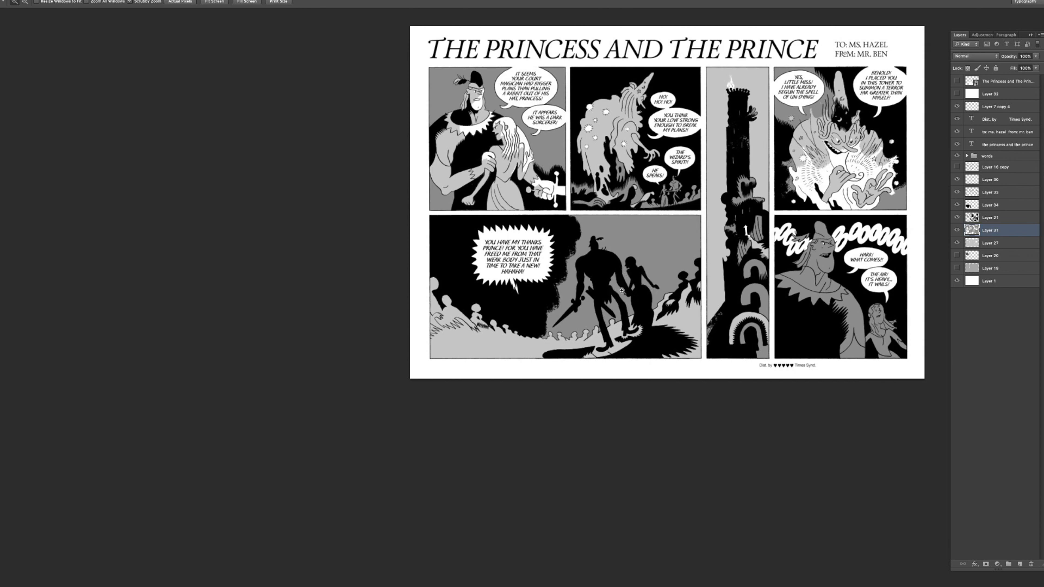
- Shift the "You have my thanks" text and its spiky balloon layer in the words group toward the panel's left edge
{"action": "left_click", "coordinate": [614, 292]}
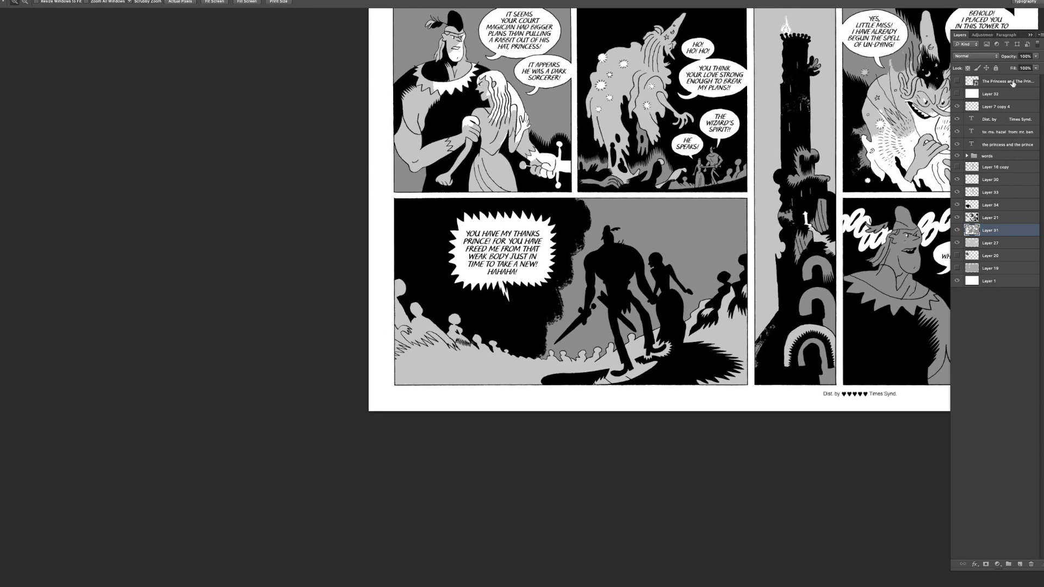
{"action": "left_click", "coordinate": [968, 156]}
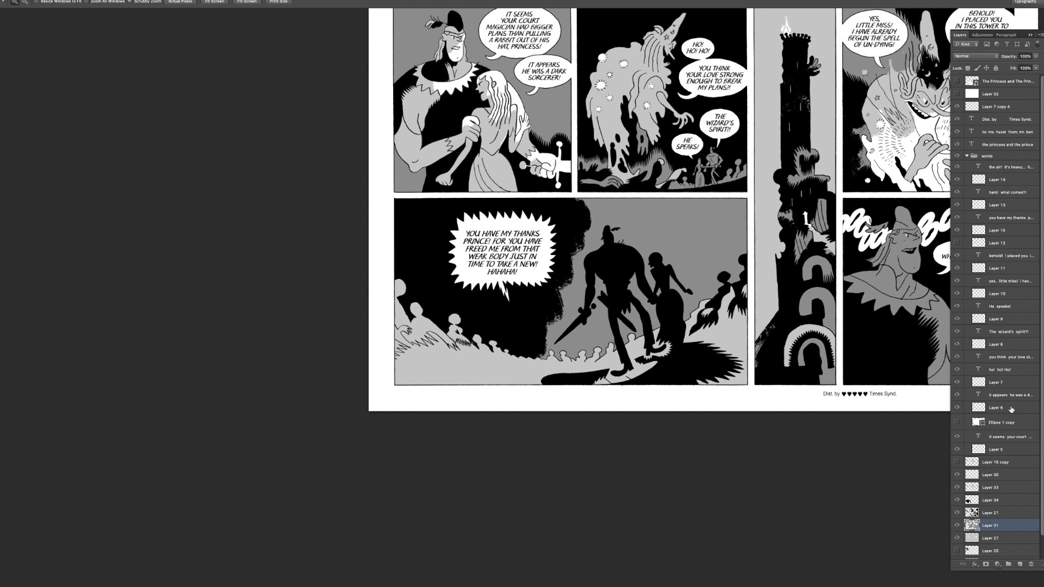
{"action": "left_click", "coordinate": [1002, 231]}
{"action": "left_click", "coordinate": [1004, 219], "text": "shift"}
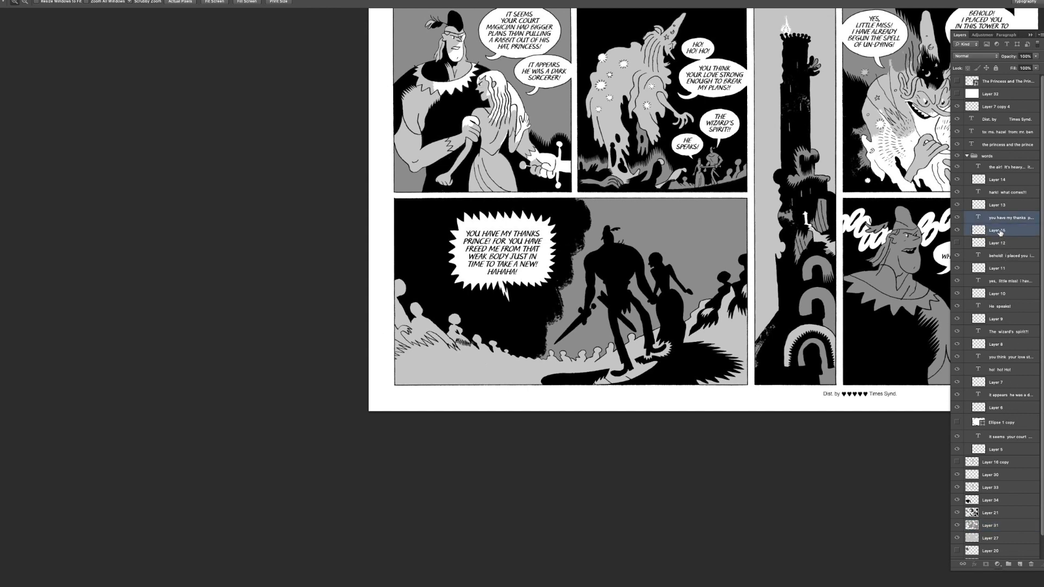
{"action": "key", "text": "v"}
{"action": "left_click_drag", "start_coordinate": [679, 308], "coordinate": [697, 256]}
{"action": "key", "text": "z"}
{"action": "left_click", "coordinate": [632, 306], "text": "alt"}
{"action": "left_click_drag", "start_coordinate": [712, 340], "coordinate": [772, 304]}
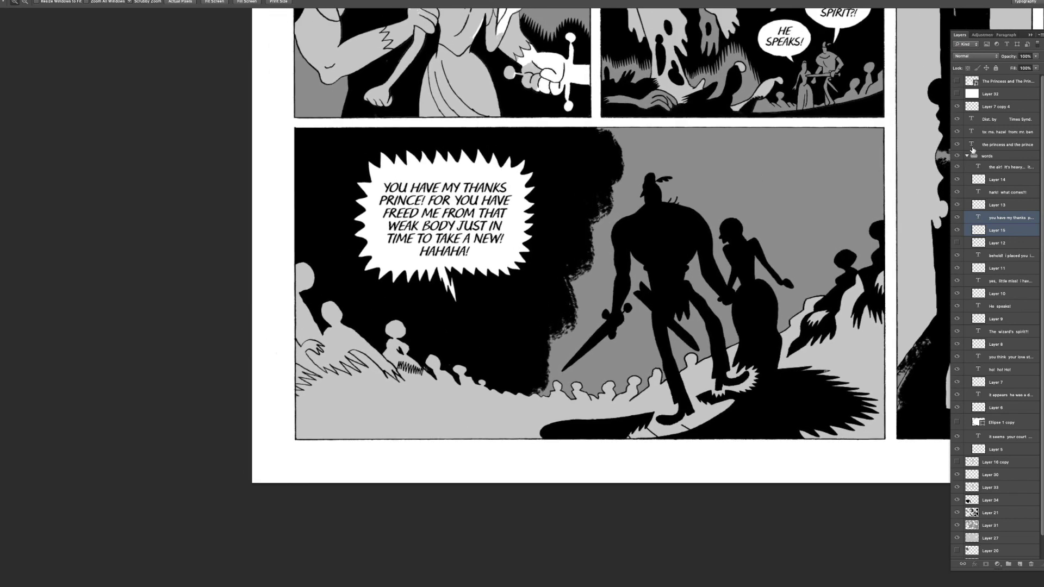
{"action": "left_click", "coordinate": [967, 157]}
- Try to erase the black background around the wizard on Layer 34, and undo the strokes
{"action": "left_click", "coordinate": [995, 205]}
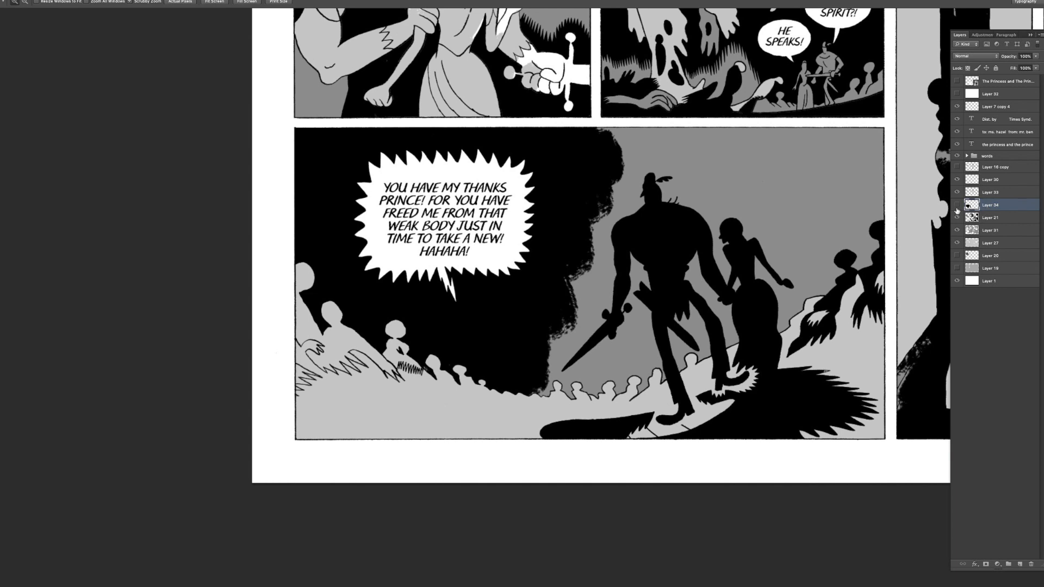
{"action": "left_click", "coordinate": [957, 205]}
{"action": "left_click", "coordinate": [957, 205]}
{"action": "key", "text": "e"}
{"action": "mouse_move", "coordinate": [569, 380]}
{"action": "left_mouse_down"}
{"action": "mouse_move", "coordinate": [509, 340]}
{"action": "mouse_move", "coordinate": [510, 301]}
{"action": "mouse_move", "coordinate": [541, 380]}
{"action": "mouse_move", "coordinate": [557, 338]}
{"action": "mouse_move", "coordinate": [561, 265]}
{"action": "left_mouse_up"}
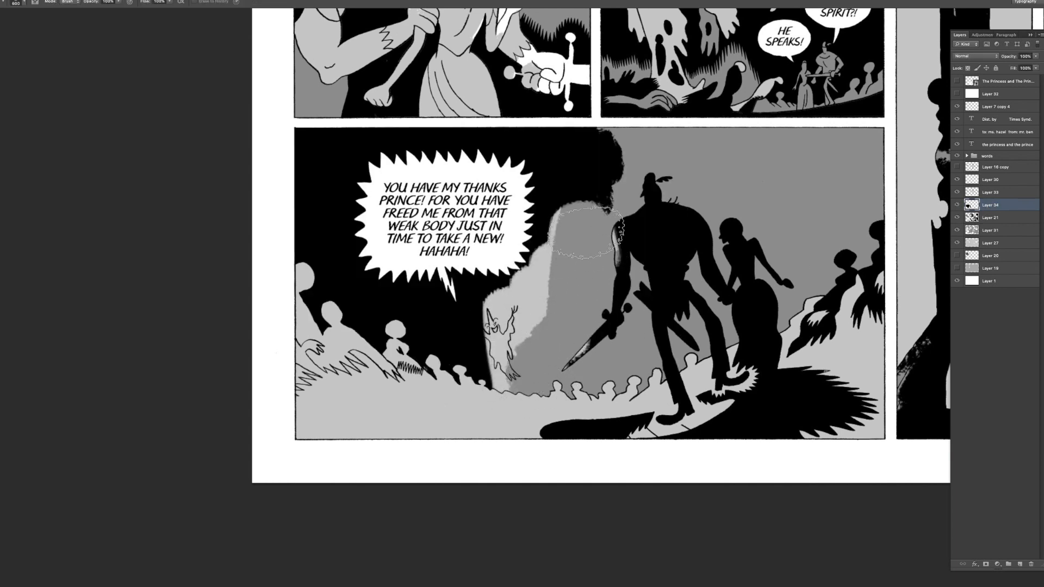
{"action": "key", "text": "ctrl+z"}
{"action": "key", "text": "ctrl+z"}
{"action": "key", "text": "ctrl+z"}
- Merge Layer 21 and Layer 34 into one layer
{"action": "left_click", "coordinate": [983, 219]}
{"action": "key", "text": "ctrl+z"}
{"action": "key", "text": "ctrl+z"}
{"action": "left_click", "coordinate": [995, 206], "text": "shift"}
{"action": "right_click", "coordinate": [994, 204]}
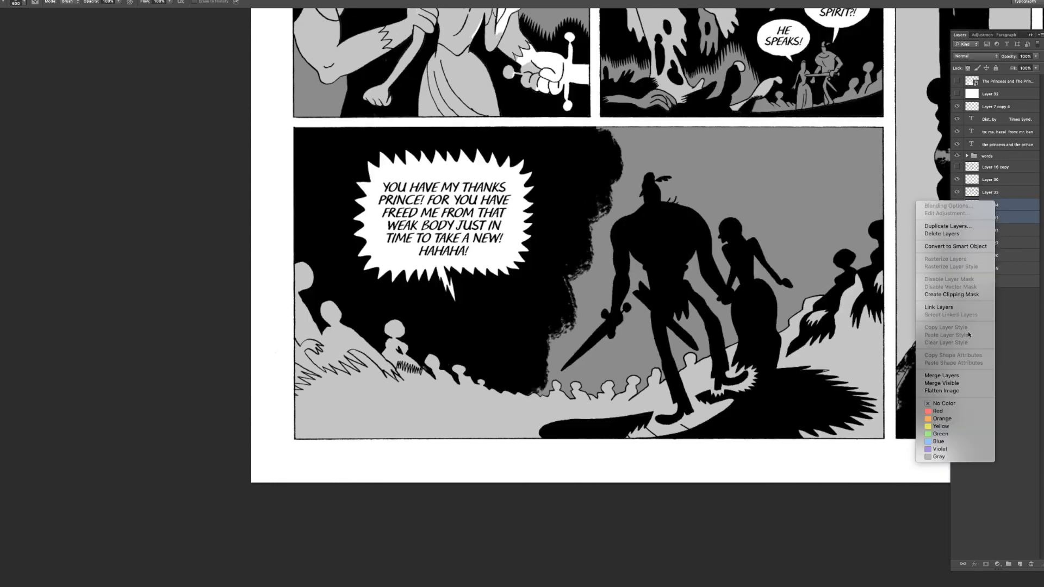
{"action": "left_click", "coordinate": [959, 376]}
- Erase the black around the wizard and along the rough edge up to the panel's upper border on the merged layer
{"action": "key", "text": "bracketleft"}
{"action": "key", "text": "bracketleft"}
{"action": "key", "text": "bracketleft"}
{"action": "key", "text": "bracketleft"}
{"action": "key", "text": "bracketleft"}
{"action": "key", "text": "bracketleft"}
{"action": "key", "text": "bracketleft"}
{"action": "key", "text": "bracketleft"}
{"action": "mouse_move", "coordinate": [530, 375]}
{"action": "left_mouse_down"}
{"action": "mouse_move", "coordinate": [531, 399]}
{"action": "mouse_move", "coordinate": [553, 331]}
{"action": "mouse_move", "coordinate": [520, 374]}
{"action": "mouse_move", "coordinate": [490, 326]}
{"action": "left_mouse_up"}
{"action": "key", "text": "bracketright"}
{"action": "key", "text": "bracketright"}
{"action": "key", "text": "bracketright"}
{"action": "key", "text": "bracketright"}
{"action": "key", "text": "bracketright"}
{"action": "mouse_move", "coordinate": [489, 326]}
{"action": "left_mouse_down"}
{"action": "mouse_move", "coordinate": [536, 267]}
{"action": "mouse_move", "coordinate": [556, 290]}
{"action": "mouse_move", "coordinate": [569, 281]}
{"action": "mouse_move", "coordinate": [563, 312]}
{"action": "mouse_move", "coordinate": [579, 212]}
{"action": "mouse_move", "coordinate": [604, 168]}
{"action": "mouse_move", "coordinate": [599, 205]}
{"action": "mouse_move", "coordinate": [595, 140]}
{"action": "left_mouse_up"}
{"action": "key", "text": "bracketleft"}
{"action": "key", "text": "bracketleft"}
{"action": "key", "text": "bracketleft"}
- Examine the bottom panel against its neighbouring panels, and compare it with Layer 34 hidden and shown
{"action": "scroll", "coordinate": [549, 288], "scroll_direction": "up", "scroll_amount": 1}
{"action": "key", "text": "b"}
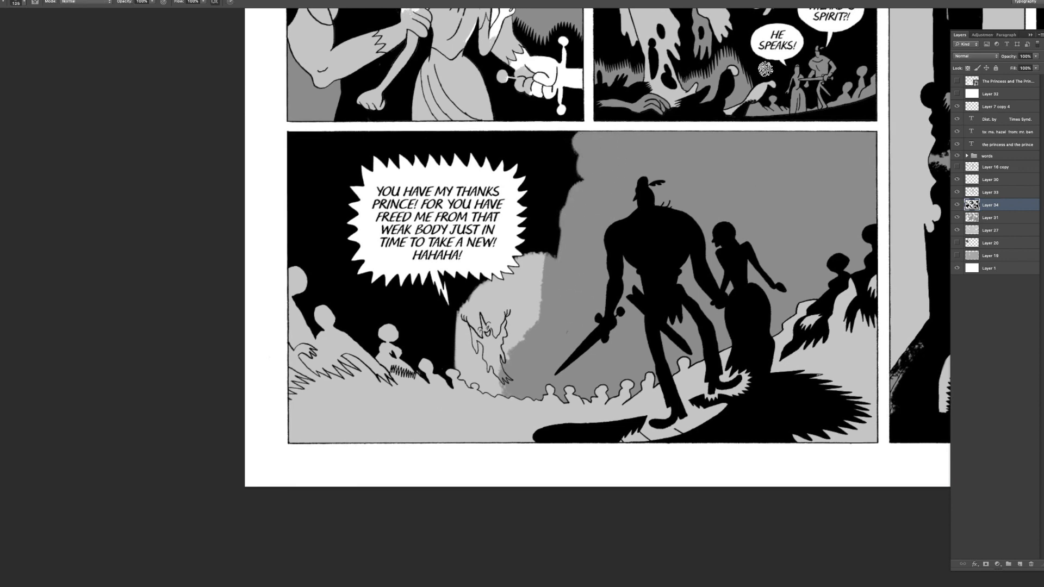
{"action": "left_click_drag", "start_coordinate": [774, 146], "coordinate": [711, 280]}
{"action": "key", "text": "z"}
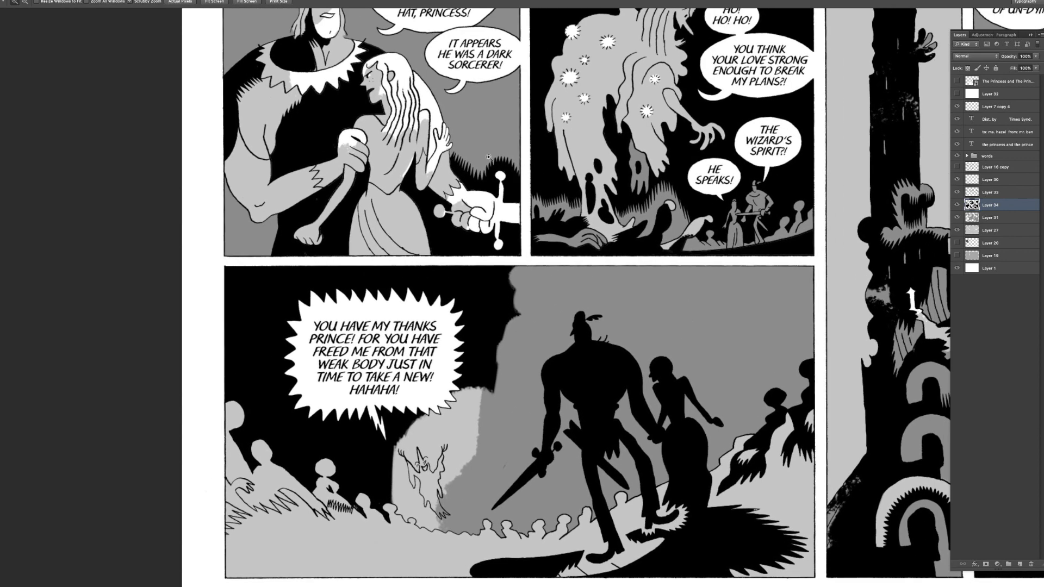
{"action": "scroll", "coordinate": [731, 243], "scroll_direction": "right", "scroll_amount": 5}
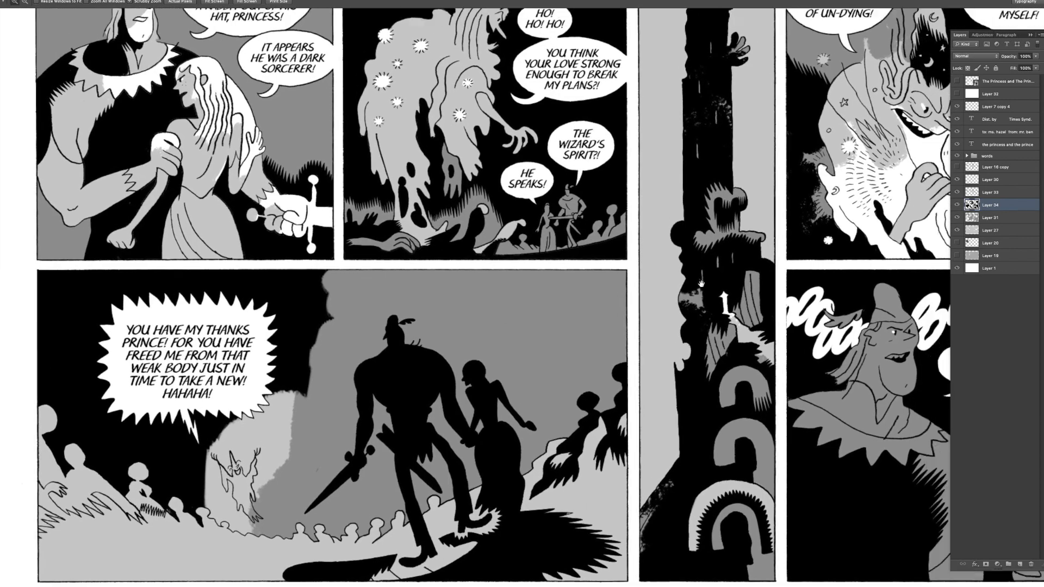
{"action": "scroll", "coordinate": [526, 252], "scroll_direction": "up", "scroll_amount": 2}
{"action": "mouse_move", "coordinate": [415, 469]}
{"action": "left_mouse_down"}
{"action": "mouse_move", "coordinate": [717, 233]}
{"action": "mouse_move", "coordinate": [787, 219]}
{"action": "left_mouse_up"}
{"action": "left_click_drag", "start_coordinate": [529, 350], "coordinate": [614, 323]}
{"action": "key", "text": "b"}
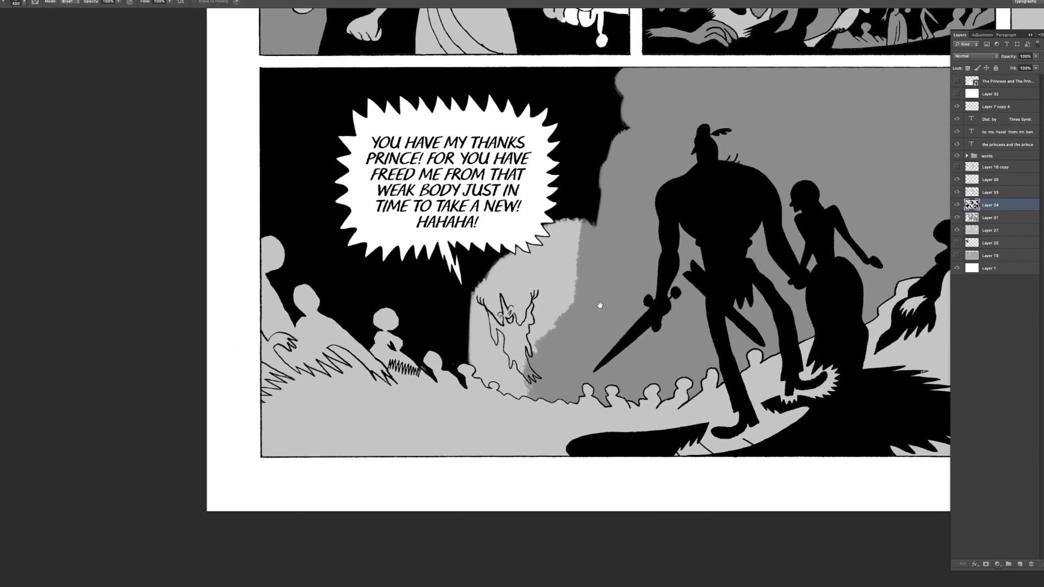
{"action": "scroll", "coordinate": [761, 217], "scroll_direction": "down", "scroll_amount": 1}
{"action": "scroll", "coordinate": [761, 217], "scroll_direction": "left", "scroll_amount": 1}
{"action": "left_click", "coordinate": [957, 206]}
{"action": "left_click", "coordinate": [957, 205]}
- Draw a fine zigzag shadow edge rising from the crowd beside the wizard with a small brush on Layer 34
{"action": "key", "text": "bracketleft"}
{"action": "key", "text": "bracketleft"}
{"action": "key", "text": "bracketleft"}
{"action": "key", "text": "bracketleft"}
{"action": "key", "text": "bracketleft"}
{"action": "key", "text": "bracketleft"}
{"action": "key", "text": "bracketleft"}
{"action": "key", "text": "bracketleft"}
{"action": "key", "text": "bracketleft"}
{"action": "key", "text": "bracketleft"}
{"action": "key", "text": "bracketleft"}
{"action": "key", "text": "bracketleft"}
{"action": "key", "text": "bracketleft"}
{"action": "left_click_drag", "start_coordinate": [260, 241], "coordinate": [259, 243]}
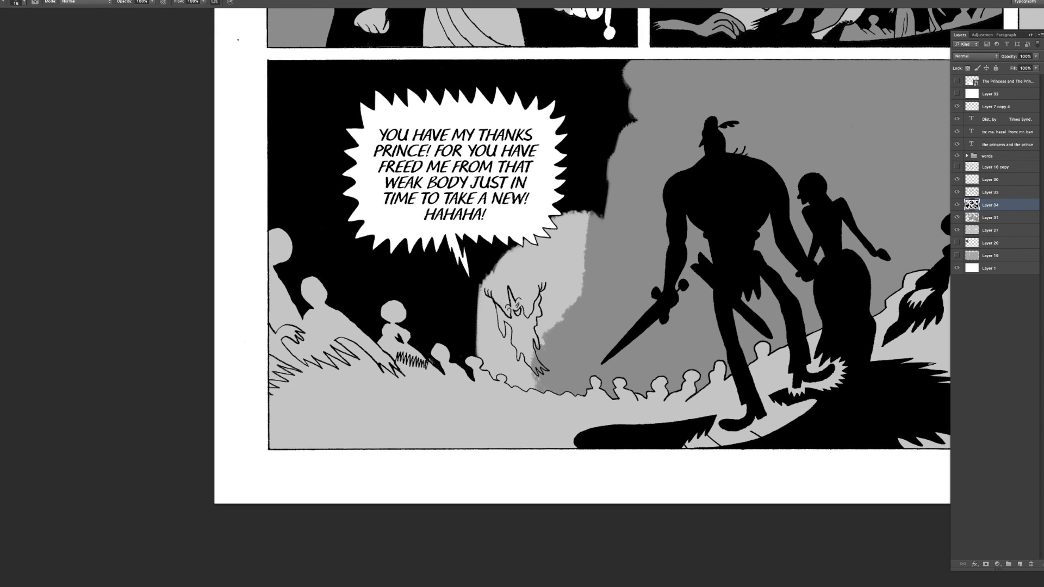
{"action": "scroll", "coordinate": [575, 340], "scroll_direction": "up", "scroll_amount": 1}
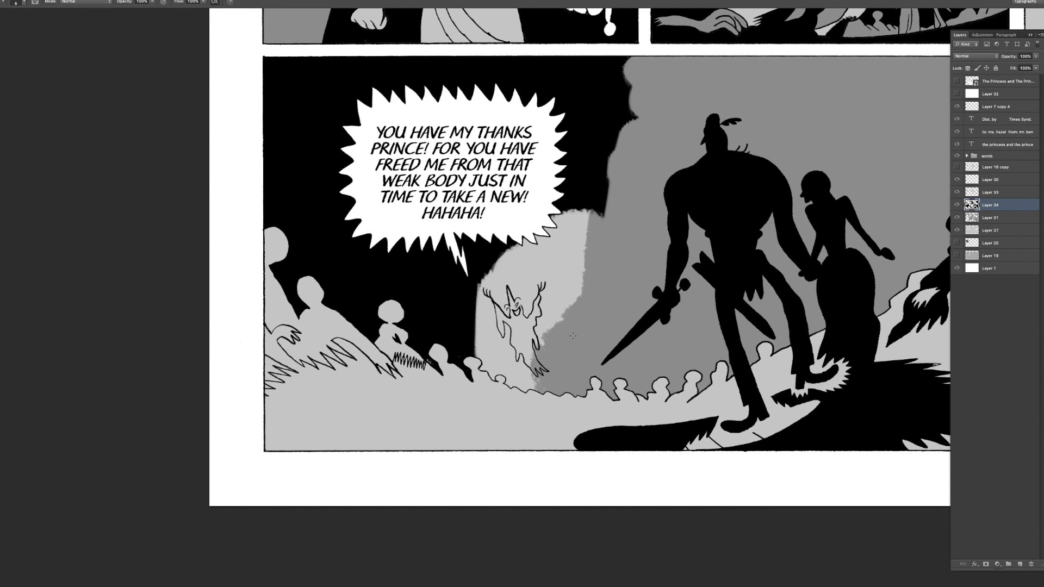
{"action": "mouse_move", "coordinate": [575, 360]}
{"action": "left_mouse_down"}
{"action": "mouse_move", "coordinate": [577, 332]}
{"action": "mouse_move", "coordinate": [566, 355]}
{"action": "mouse_move", "coordinate": [567, 338]}
{"action": "left_mouse_up"}
{"action": "key", "text": "e"}
{"action": "key", "text": "b"}
{"action": "scroll", "coordinate": [563, 375], "scroll_direction": "down", "scroll_amount": 1}
{"action": "key", "text": "bracketleft"}
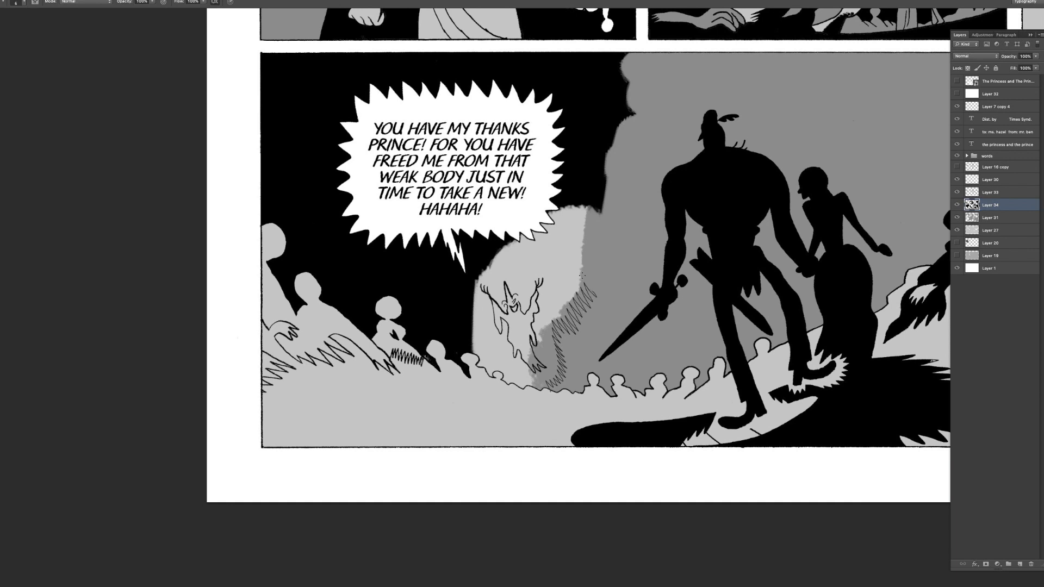
- Trim the zigzag's loose end with the eraser and extend the zigzag edge up to the panel's upper border
{"action": "scroll", "coordinate": [577, 264], "scroll_direction": "up", "scroll_amount": 1}
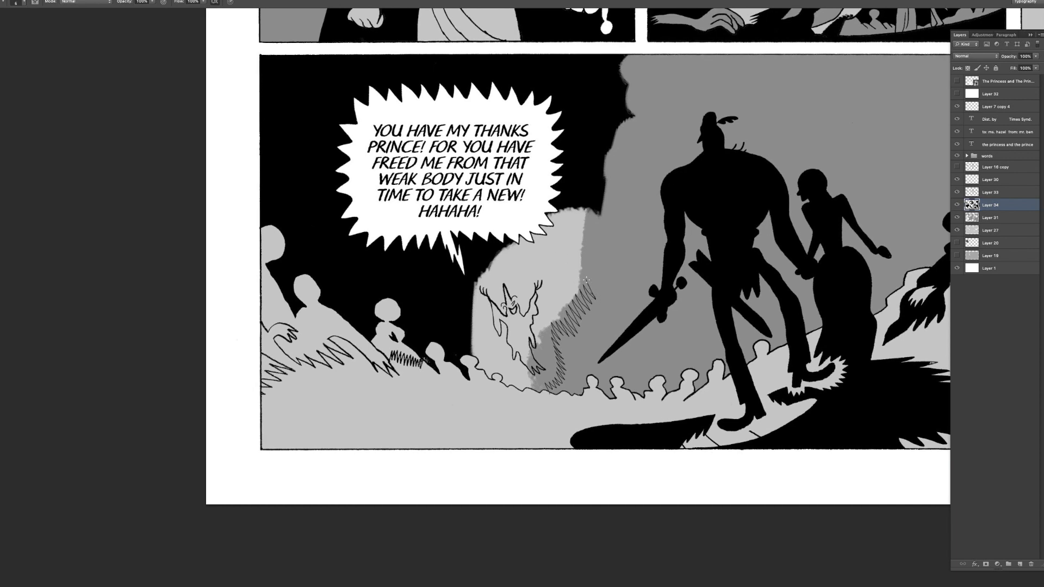
{"action": "key", "text": "e"}
{"action": "scroll", "coordinate": [605, 292], "scroll_direction": "down", "scroll_amount": 1}
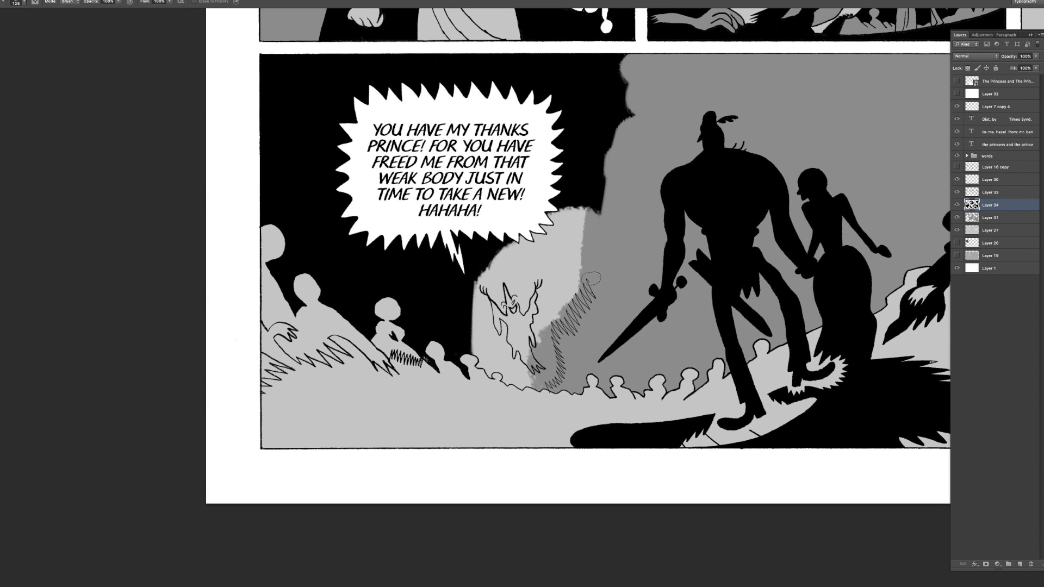
{"action": "key", "text": "b"}
{"action": "scroll", "coordinate": [594, 296], "scroll_direction": "up", "scroll_amount": 1}
{"action": "key", "text": "e"}
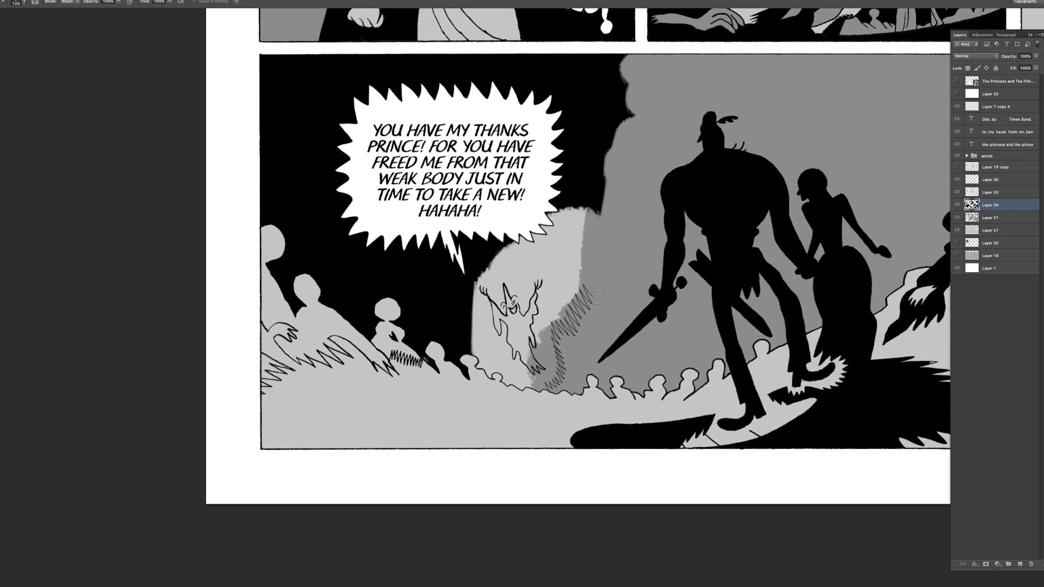
{"action": "key", "text": "b"}
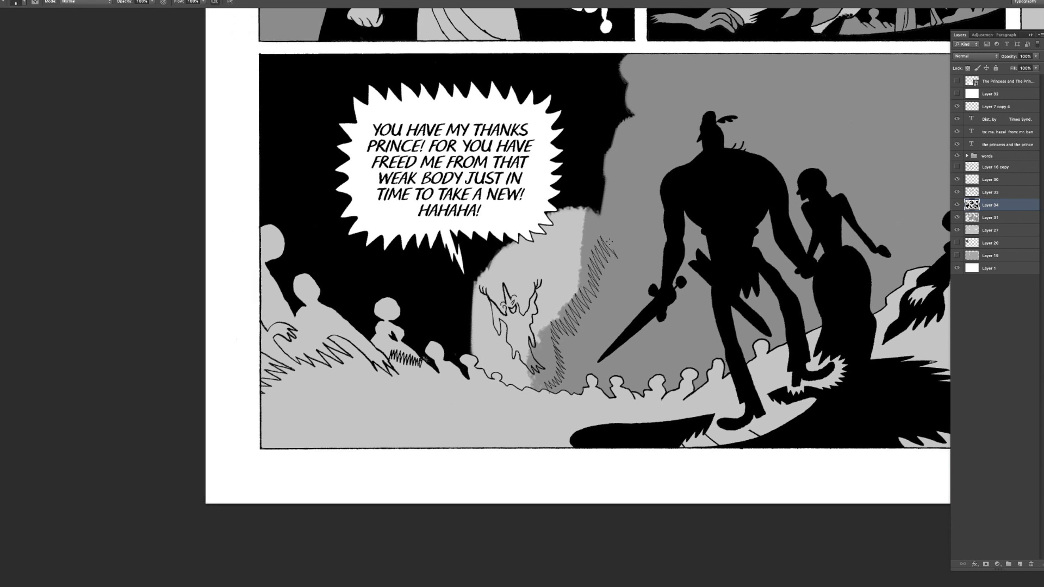
{"action": "scroll", "coordinate": [608, 239], "scroll_direction": "up", "scroll_amount": 2}
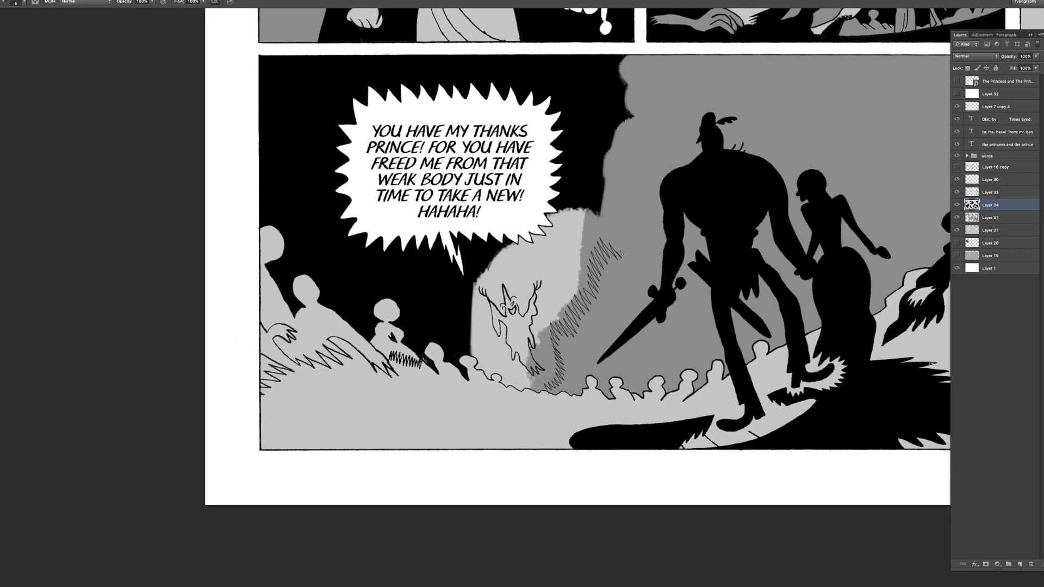
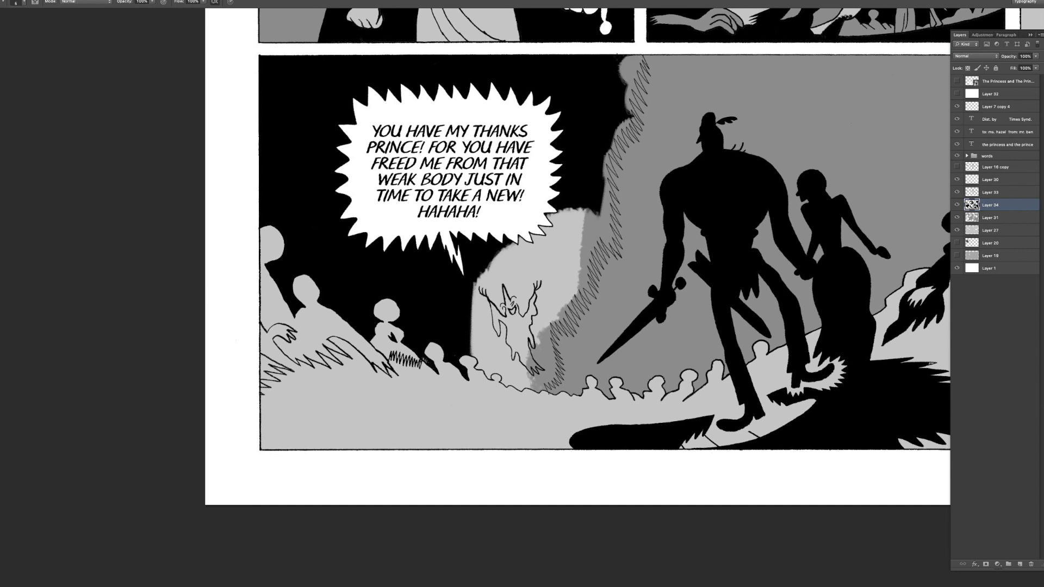
{"action": "key", "text": "w"}
{"action": "left_click", "coordinate": [654, 76]}
{"action": "key", "text": "z"}
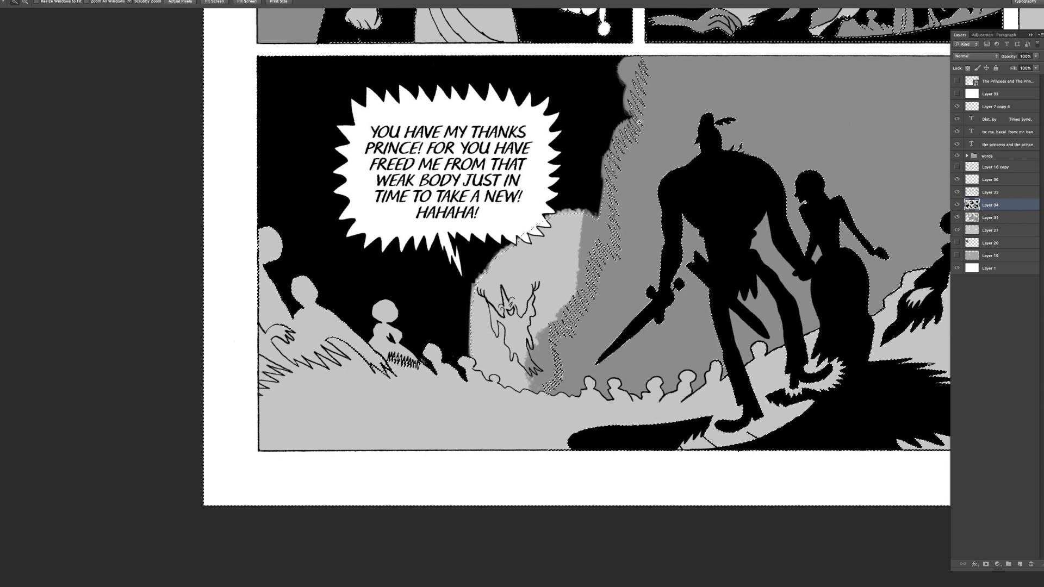
{"action": "key", "text": "l"}
{"action": "right_click", "coordinate": [642, 124]}
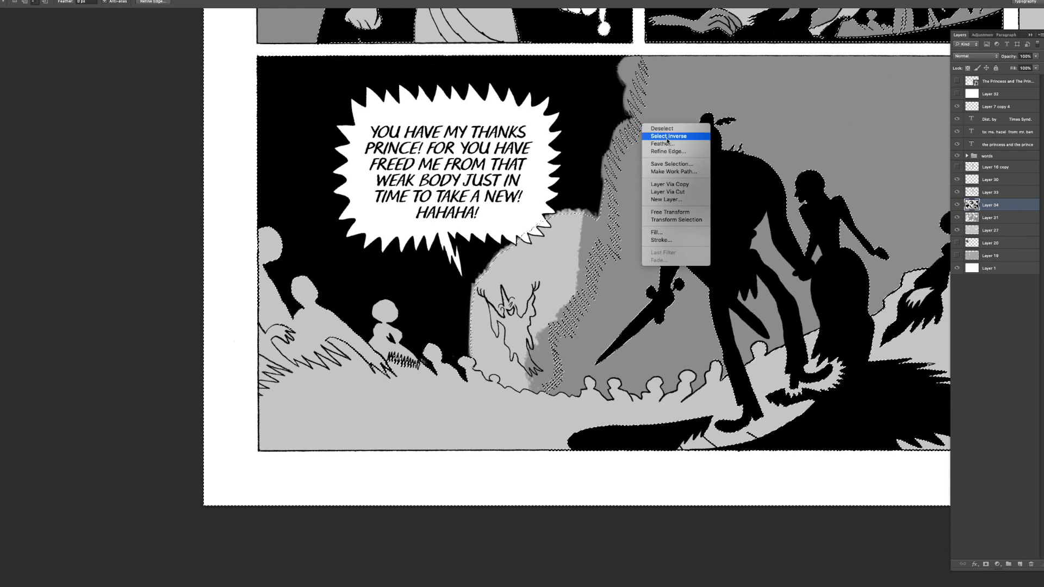
{"action": "left_click", "coordinate": [667, 136]}
{"action": "key", "text": "w"}
{"action": "key", "text": "ctrl+d"}
- Select the background around the wizard and crowd from Layer 33, and return to Layer 34 with the brush
{"action": "key", "text": "z"}
{"action": "left_click_drag", "start_coordinate": [525, 393], "coordinate": [715, 264]}
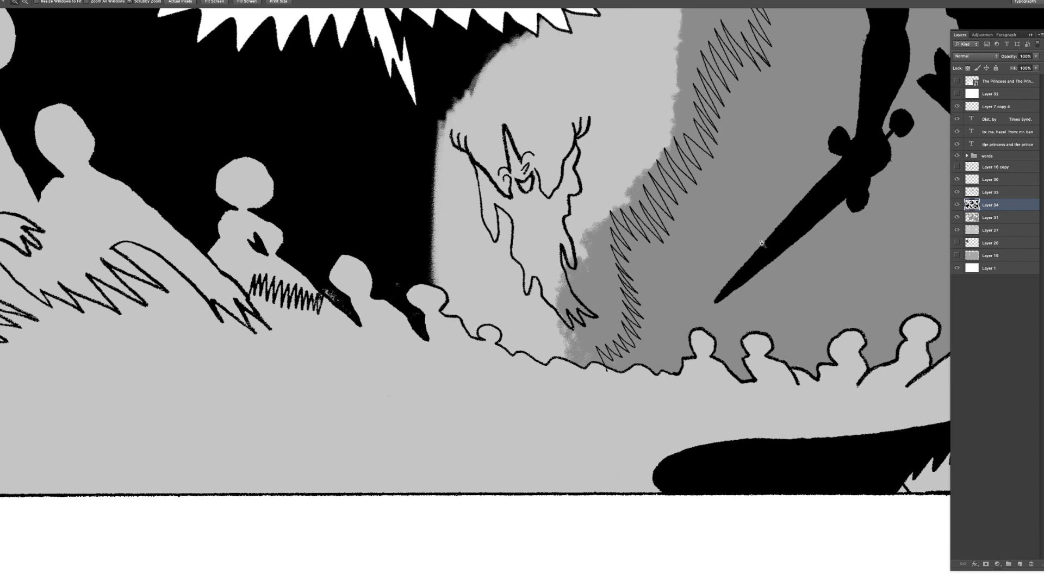
{"action": "left_click", "coordinate": [1011, 192]}
{"action": "key", "text": "w"}
{"action": "left_click", "coordinate": [894, 209]}
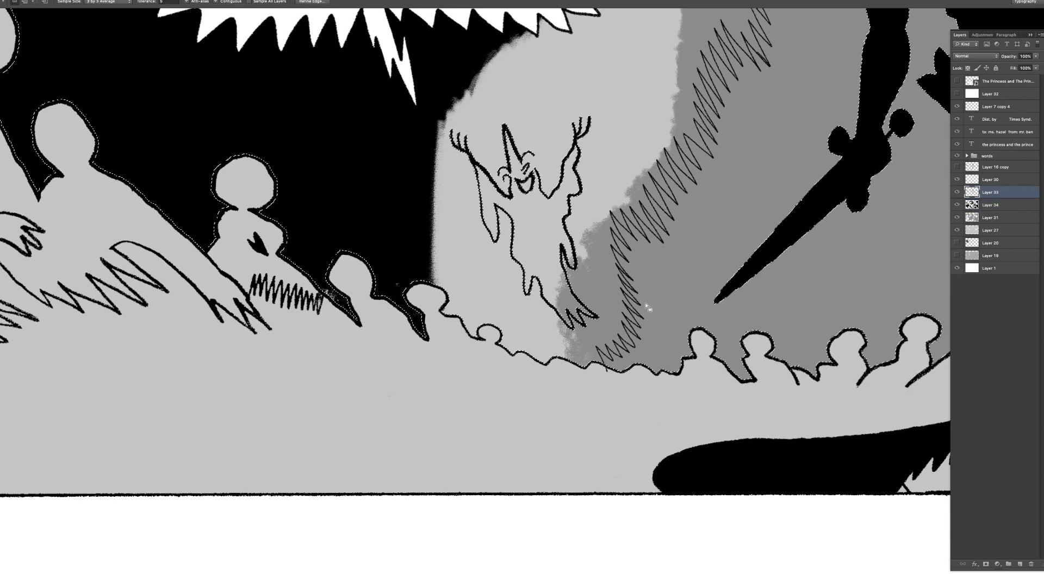
{"action": "left_click", "coordinate": [987, 205]}
{"action": "key", "text": "b"}
- Paint the strip along the crowd's heads below the wizard solid black with a larger brush
{"action": "key", "text": "bracketright"}
{"action": "key", "text": "bracketright"}
{"action": "key", "text": "bracketright"}
{"action": "key", "text": "bracketright"}
{"action": "key", "text": "bracketright"}
{"action": "key", "text": "bracketright"}
{"action": "key", "text": "bracketright"}
{"action": "key", "text": "bracketright"}
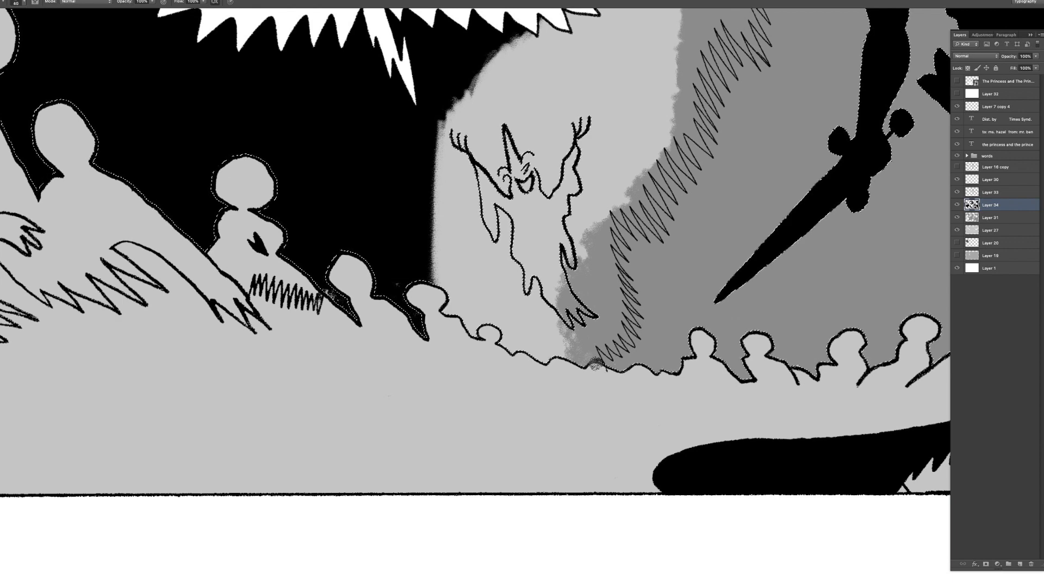
{"action": "mouse_move", "coordinate": [575, 365]}
{"action": "left_mouse_down"}
{"action": "mouse_move", "coordinate": [510, 352]}
{"action": "mouse_move", "coordinate": [474, 327]}
{"action": "mouse_move", "coordinate": [447, 284]}
{"action": "mouse_move", "coordinate": [456, 293]}
{"action": "mouse_move", "coordinate": [446, 315]}
{"action": "left_mouse_up"}
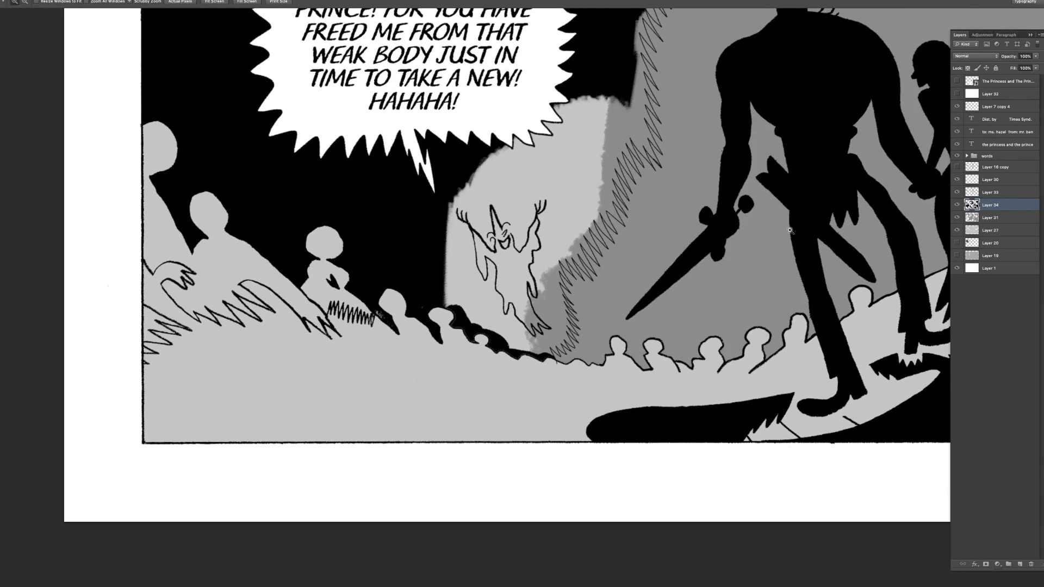
{"action": "key", "text": "w"}
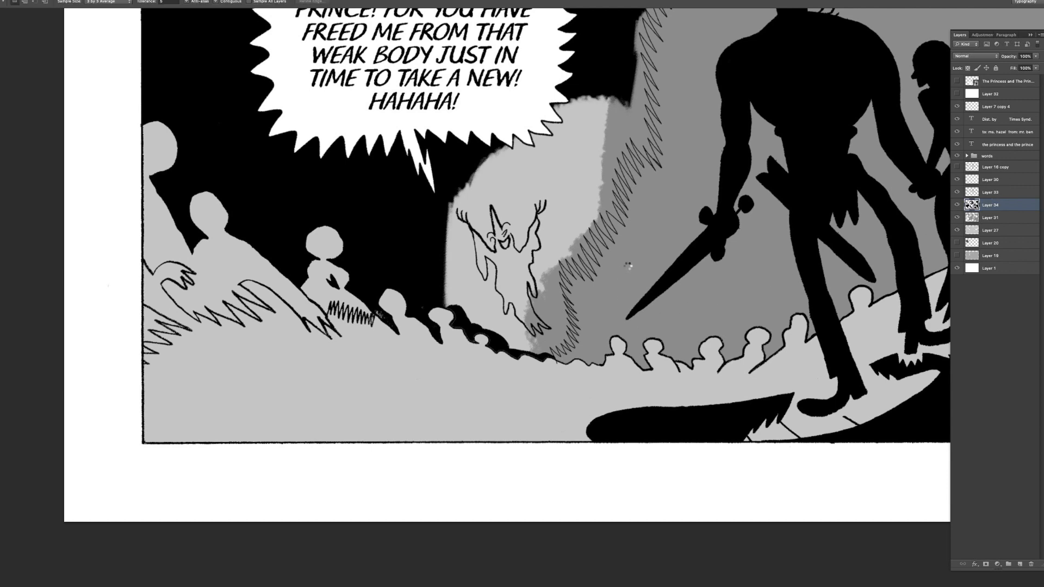
- Select the gray area behind the prince with the Magic Wand on Layer 34 and invert the selection
{"action": "left_click", "coordinate": [627, 267]}
{"action": "scroll", "coordinate": [625, 268], "scroll_direction": "up", "scroll_amount": 1}
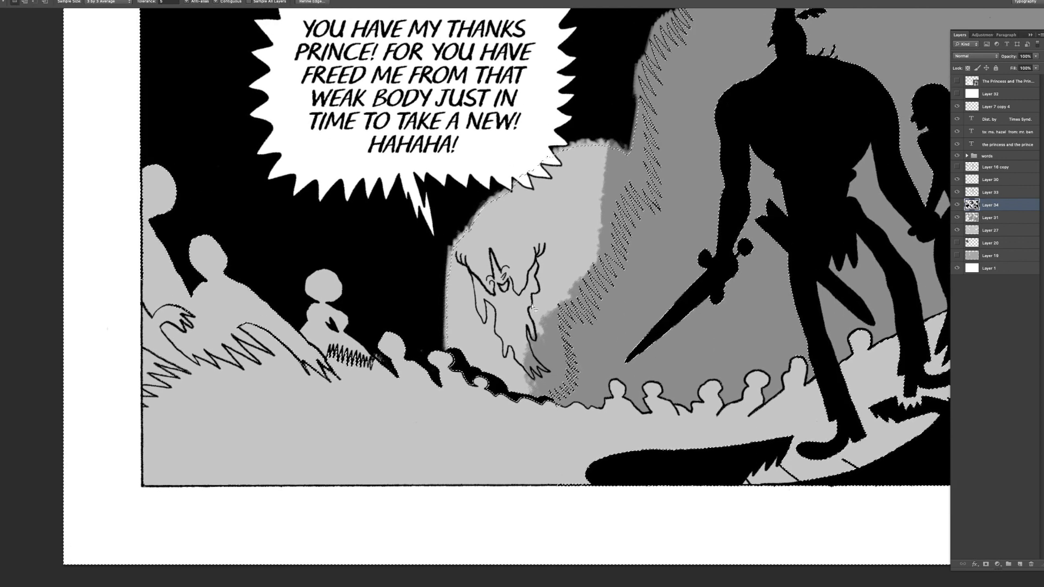
{"action": "scroll", "coordinate": [532, 309], "scroll_direction": "up", "scroll_amount": 1}
{"action": "scroll", "coordinate": [532, 308], "scroll_direction": "right", "scroll_amount": 1}
{"action": "key", "text": "l"}
{"action": "right_click", "coordinate": [595, 289]}
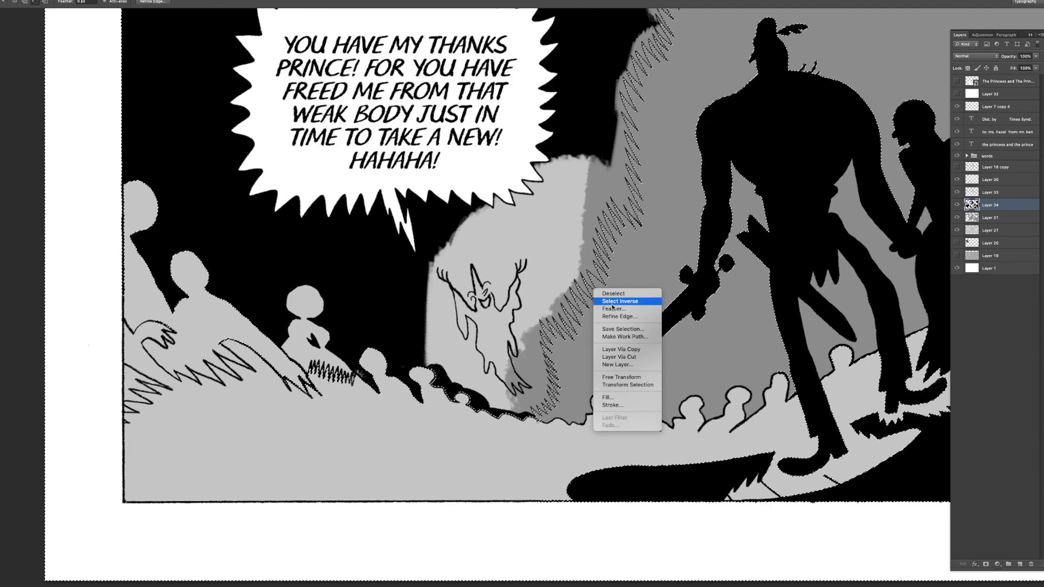
{"action": "left_click", "coordinate": [612, 302]}
- Paint the area around the wizard solid black up to the zigzag edge with a large brush, and deselect
{"action": "key", "text": "b"}
{"action": "key", "text": "bracketright"}
{"action": "key", "text": "bracketright"}
{"action": "key", "text": "bracketright"}
{"action": "key", "text": "bracketright"}
{"action": "key", "text": "bracketright"}
{"action": "key", "text": "bracketright"}
{"action": "key", "text": "bracketright"}
{"action": "key", "text": "bracketright"}
{"action": "key", "text": "bracketright"}
{"action": "key", "text": "bracketright"}
{"action": "mouse_move", "coordinate": [544, 348]}
{"action": "left_mouse_down"}
{"action": "mouse_move", "coordinate": [478, 381]}
{"action": "mouse_move", "coordinate": [489, 293]}
{"action": "mouse_move", "coordinate": [549, 283]}
{"action": "mouse_move", "coordinate": [538, 163]}
{"action": "mouse_move", "coordinate": [592, 131]}
{"action": "left_mouse_up"}
{"action": "key", "text": "h"}
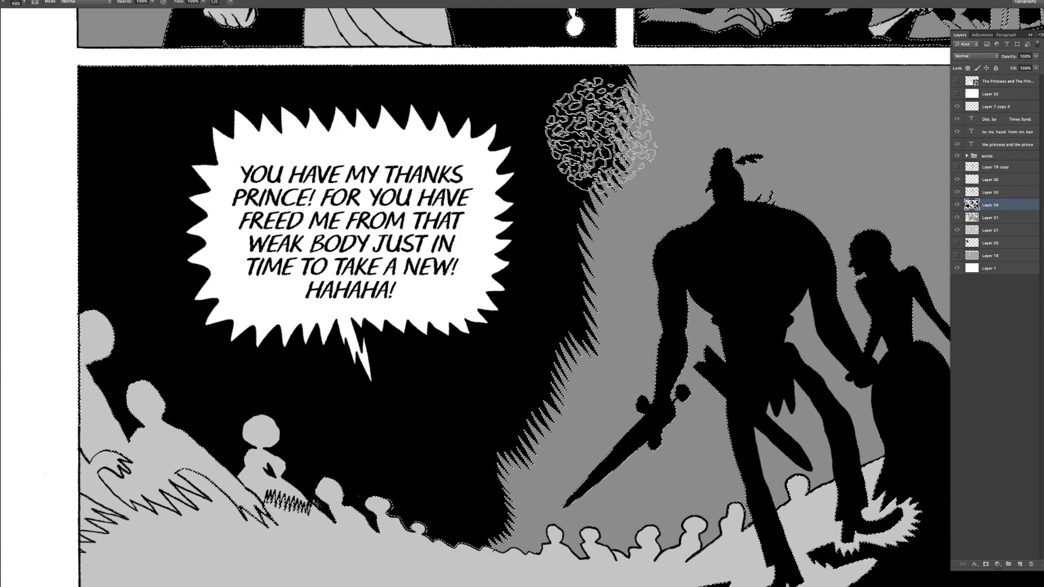
{"action": "key", "text": "super+d"}
- Load the black shapes of Layer 34 as a selection, hide that layer, and ready the brush on Layer 31
{"action": "key", "text": "z"}
{"action": "left_click_drag", "start_coordinate": [630, 208], "coordinate": [613, 183]}
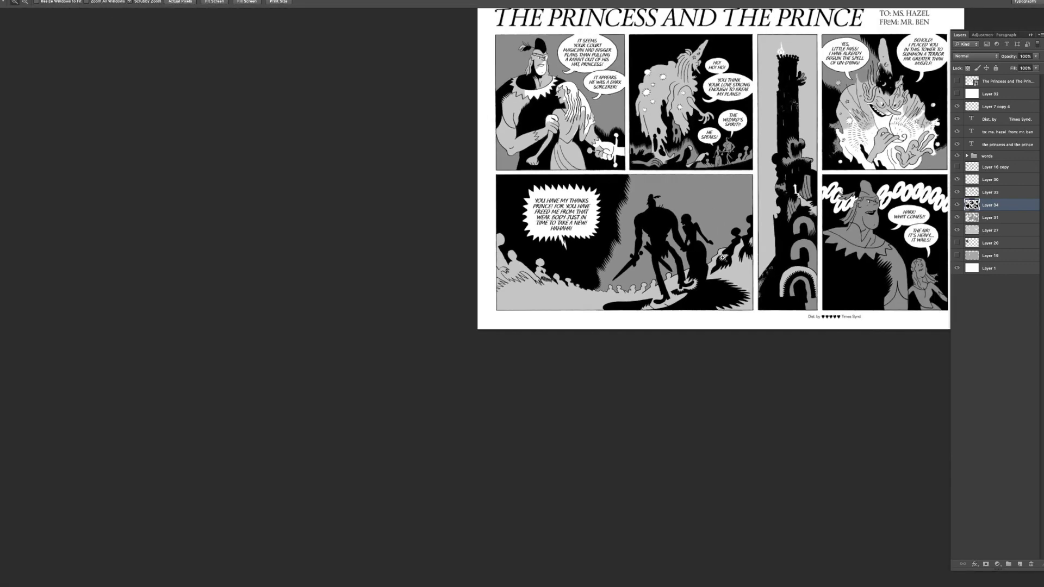
{"action": "left_click_drag", "start_coordinate": [723, 256], "coordinate": [709, 260]}
{"action": "left_click_drag", "start_coordinate": [637, 284], "coordinate": [990, 197]}
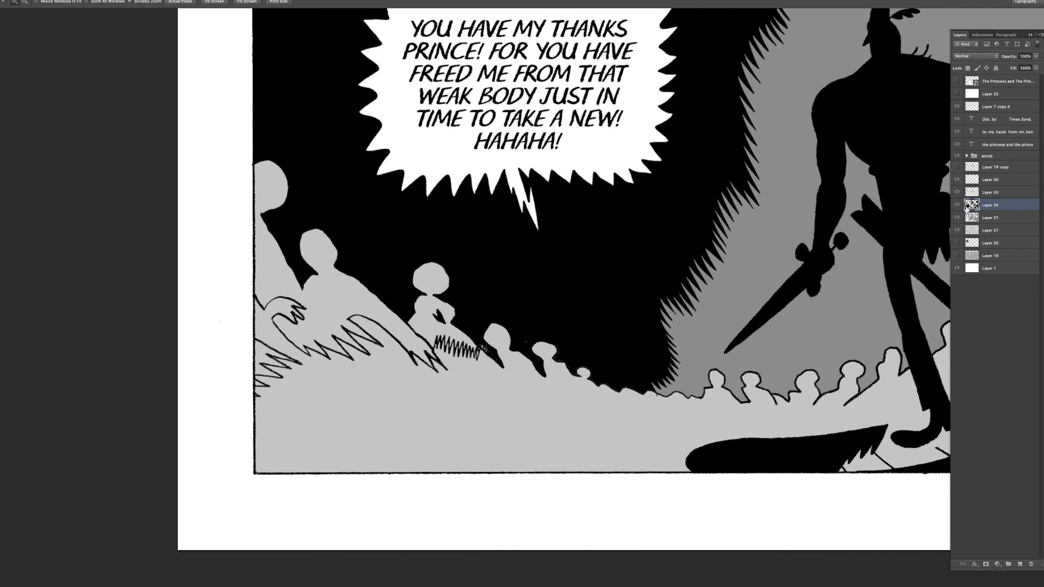
{"action": "left_click", "coordinate": [957, 205]}
{"action": "left_click", "coordinate": [988, 217]}
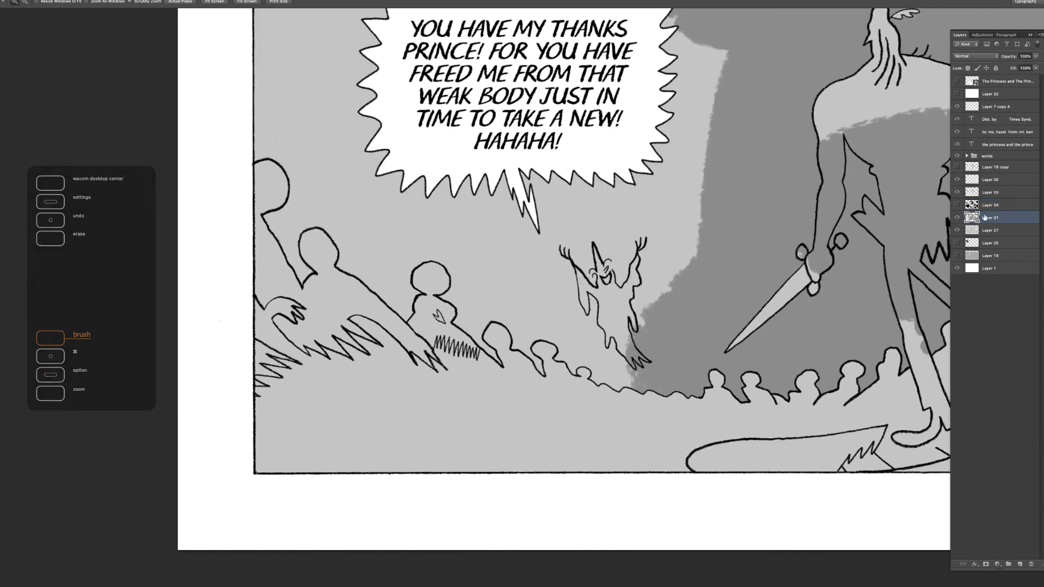
{"action": "left_click", "coordinate": [957, 204]}
{"action": "left_click", "coordinate": [971, 205], "text": "ctrl"}
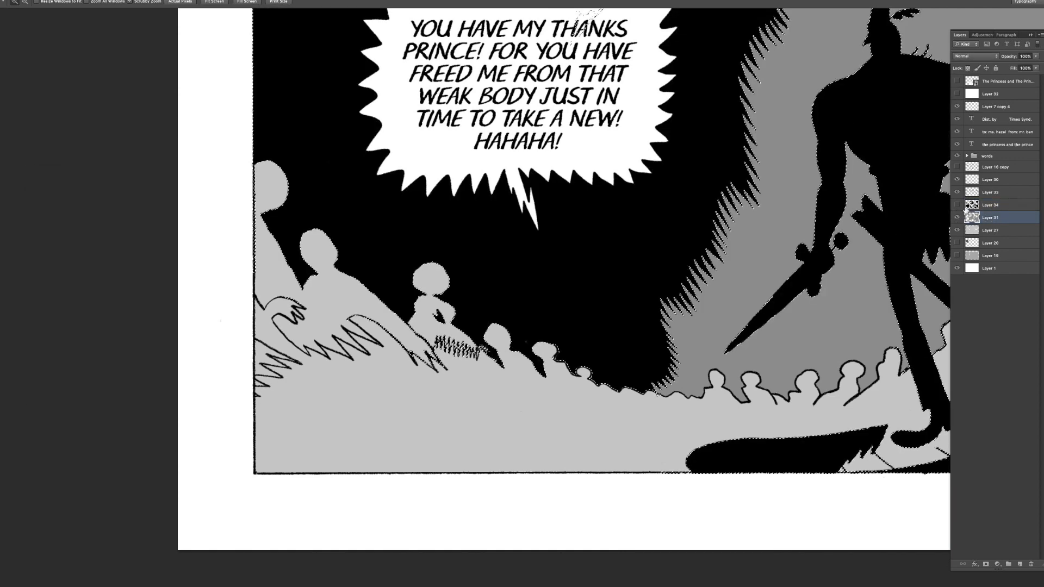
{"action": "left_click", "coordinate": [957, 204]}
{"action": "key", "text": "b"}
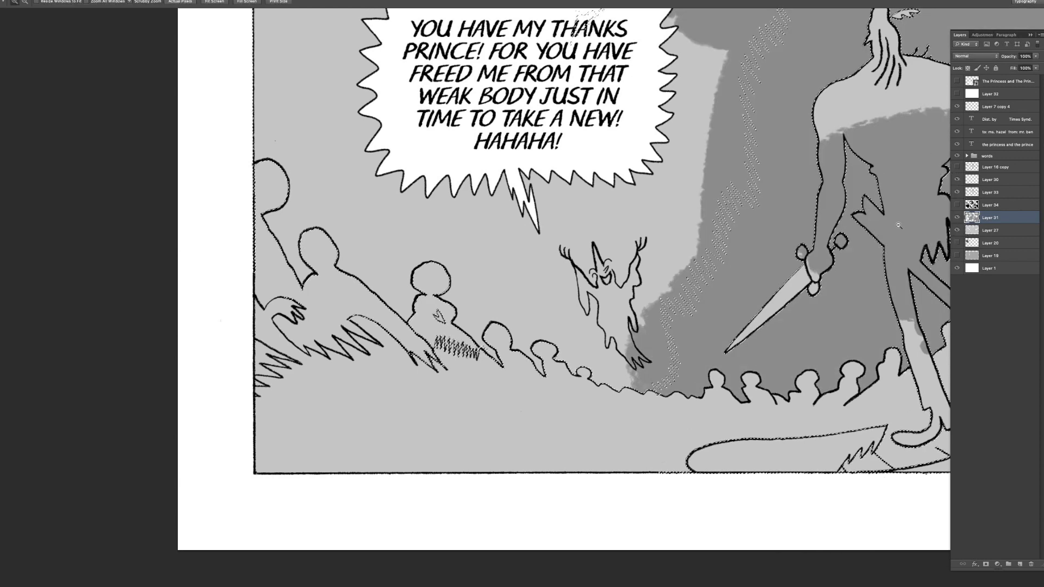
- Paint the light background around the wizard and speech balloon the darker gray within the selection
{"action": "key", "text": "ctrl+minus"}
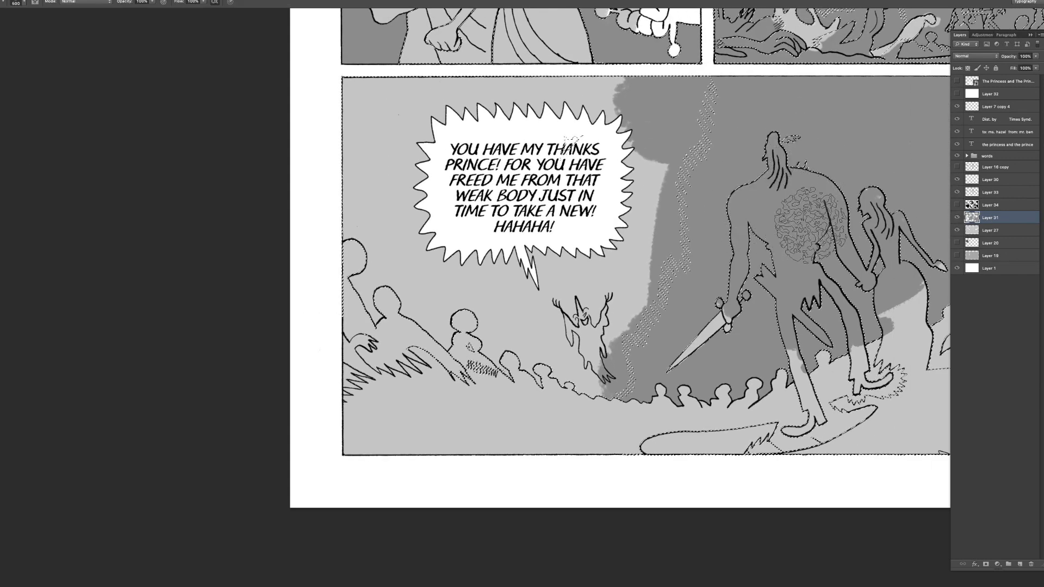
{"action": "key", "text": "bracketright"}
{"action": "mouse_move", "coordinate": [663, 334]}
{"action": "left_mouse_down"}
{"action": "mouse_move", "coordinate": [624, 327]}
{"action": "mouse_move", "coordinate": [599, 345]}
{"action": "mouse_move", "coordinate": [599, 379]}
{"action": "mouse_move", "coordinate": [346, 275]}
{"action": "mouse_move", "coordinate": [356, 193]}
{"action": "mouse_move", "coordinate": [347, 119]}
{"action": "mouse_move", "coordinate": [369, 107]}
{"action": "mouse_move", "coordinate": [666, 101]}
{"action": "mouse_move", "coordinate": [638, 122]}
{"action": "mouse_move", "coordinate": [397, 173]}
{"action": "mouse_move", "coordinate": [652, 173]}
{"action": "mouse_move", "coordinate": [463, 266]}
{"action": "mouse_move", "coordinate": [657, 266]}
{"action": "mouse_move", "coordinate": [659, 235]}
{"action": "left_mouse_up"}
{"action": "left_click_drag", "start_coordinate": [473, 332], "coordinate": [480, 327]}
- Erase the darker gray from the wizard's figure with a smaller eraser
{"action": "key", "text": "bracketleft"}
{"action": "key", "text": "bracketleft"}
{"action": "key", "text": "bracketleft"}
{"action": "key", "text": "bracketleft"}
{"action": "key", "text": "z"}
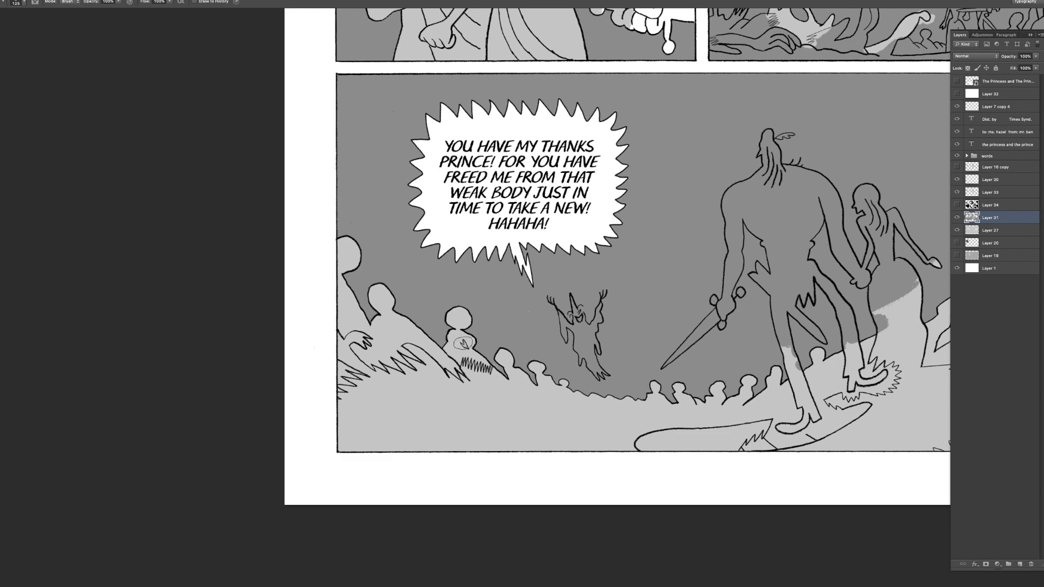
{"action": "left_click", "coordinate": [650, 329]}
{"action": "left_click", "coordinate": [650, 329]}
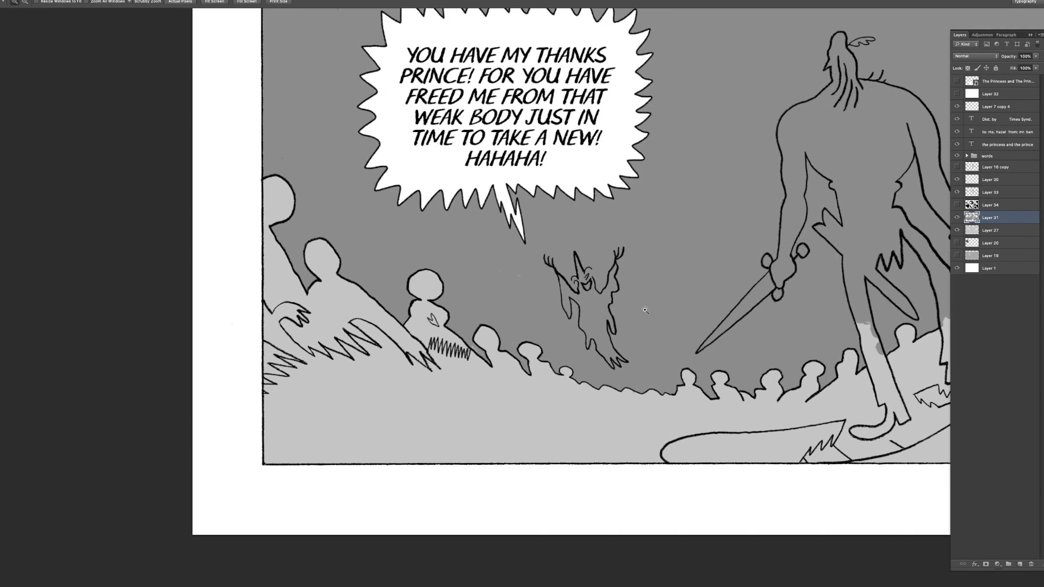
{"action": "key", "text": "e"}
{"action": "scroll", "coordinate": [604, 291], "scroll_direction": "up", "scroll_amount": 2}
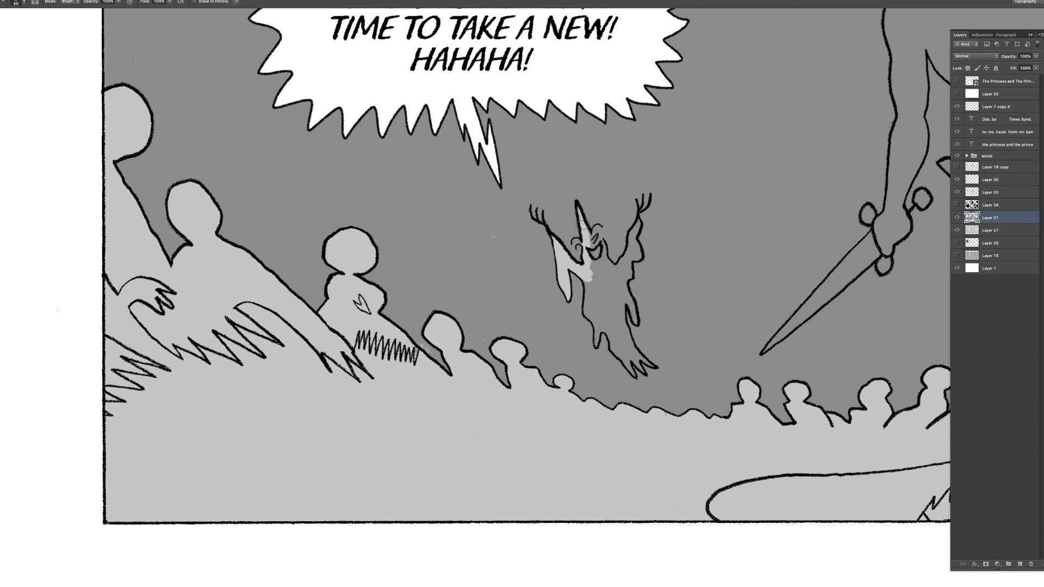
{"action": "mouse_move", "coordinate": [603, 253]}
{"action": "left_mouse_down"}
{"action": "mouse_move", "coordinate": [599, 332]}
{"action": "mouse_move", "coordinate": [628, 348]}
{"action": "mouse_move", "coordinate": [609, 322]}
{"action": "mouse_move", "coordinate": [643, 201]}
{"action": "mouse_move", "coordinate": [583, 212]}
{"action": "mouse_move", "coordinate": [584, 265]}
{"action": "mouse_move", "coordinate": [593, 240]}
{"action": "mouse_move", "coordinate": [545, 231]}
{"action": "mouse_move", "coordinate": [539, 218]}
{"action": "mouse_move", "coordinate": [623, 241]}
{"action": "left_mouse_up"}
- Repaint the darker gray along the wizard's side and below his feet to cover the overspill of light gray
{"action": "key", "text": "bracketright"}
{"action": "key", "text": "bracketright"}
{"action": "key", "text": "bracketright"}
{"action": "key", "text": "bracketright"}
{"action": "key", "text": "bracketright"}
{"action": "key", "text": "bracketright"}
{"action": "key", "text": "bracketright"}
{"action": "key", "text": "z"}
{"action": "key", "text": "e"}
{"action": "key", "text": "b"}
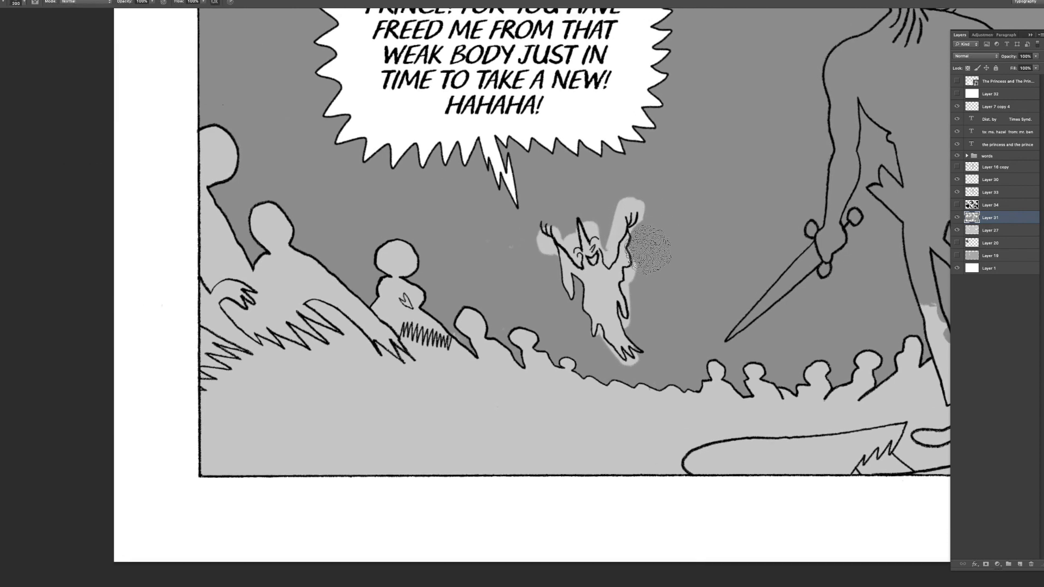
{"action": "mouse_move", "coordinate": [636, 276]}
{"action": "left_mouse_down"}
{"action": "mouse_move", "coordinate": [642, 320]}
{"action": "mouse_move", "coordinate": [637, 309]}
{"action": "mouse_move", "coordinate": [620, 321]}
{"action": "mouse_move", "coordinate": [645, 354]}
{"action": "mouse_move", "coordinate": [633, 324]}
{"action": "mouse_move", "coordinate": [604, 356]}
{"action": "mouse_move", "coordinate": [617, 380]}
{"action": "mouse_move", "coordinate": [636, 383]}
{"action": "mouse_move", "coordinate": [639, 363]}
{"action": "mouse_move", "coordinate": [618, 390]}
{"action": "mouse_move", "coordinate": [587, 389]}
{"action": "mouse_move", "coordinate": [613, 399]}
{"action": "left_mouse_up"}
- Erase the darker gray from the wizard's lower robe and legs with a smaller eraser
{"action": "key", "text": "bracketright"}
{"action": "key", "text": "bracketright"}
{"action": "key", "text": "e"}
{"action": "key", "text": "bracketleft"}
{"action": "key", "text": "bracketleft"}
{"action": "key", "text": "bracketleft"}
{"action": "key", "text": "bracketleft"}
{"action": "key", "text": "bracketleft"}
{"action": "key", "text": "bracketleft"}
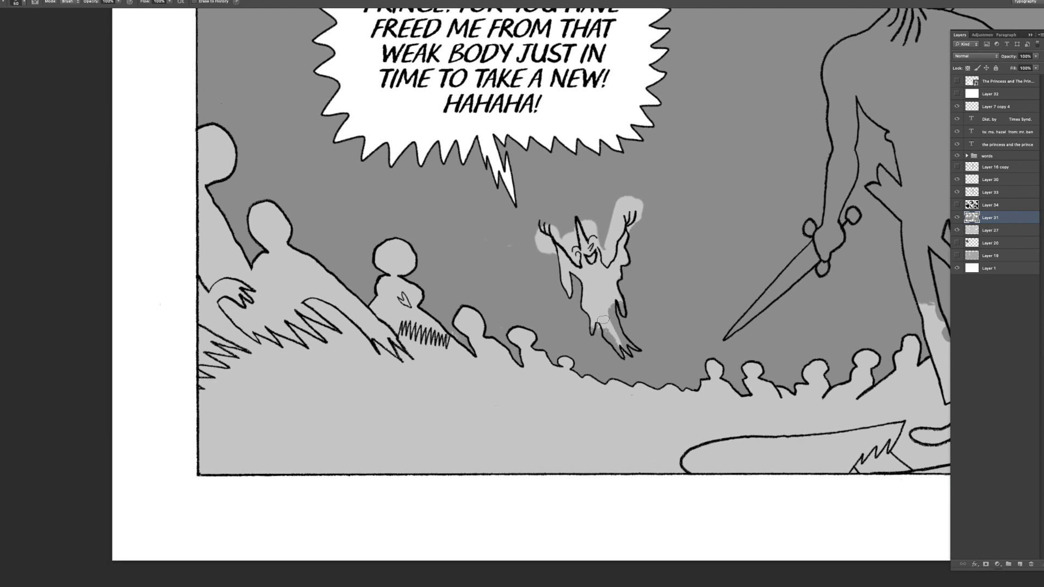
{"action": "mouse_move", "coordinate": [613, 343]}
{"action": "left_mouse_down"}
{"action": "mouse_move", "coordinate": [620, 352]}
{"action": "mouse_move", "coordinate": [613, 334]}
{"action": "mouse_move", "coordinate": [636, 349]}
{"action": "mouse_move", "coordinate": [614, 315]}
{"action": "mouse_move", "coordinate": [611, 305]}
{"action": "mouse_move", "coordinate": [620, 307]}
{"action": "left_mouse_up"}
- Erase light glows around the wizard's raised hands and shape their edges with a darker gray brush
{"action": "key", "text": "b"}
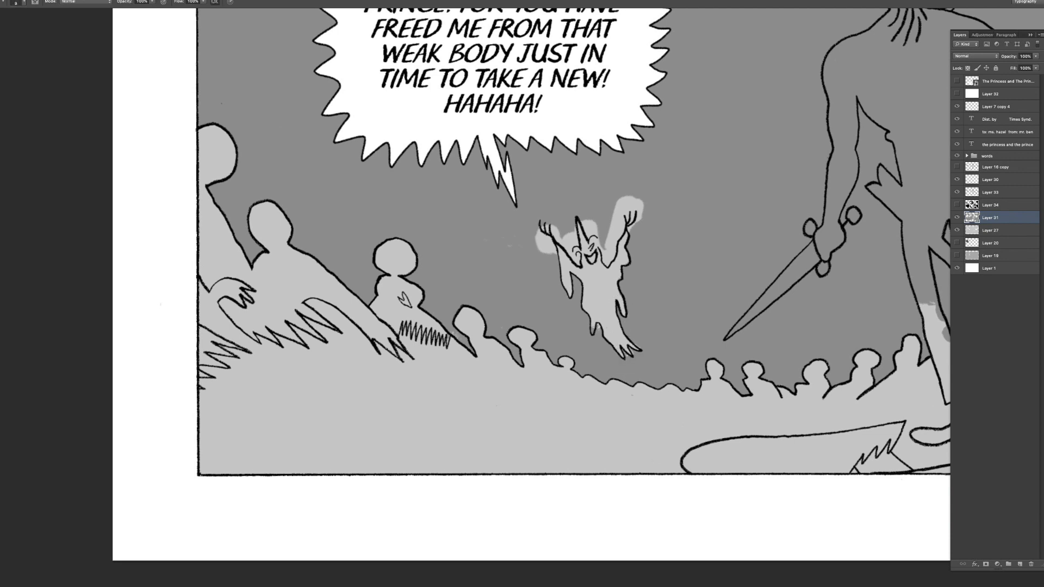
{"action": "key", "text": "e"}
{"action": "mouse_move", "coordinate": [619, 226]}
{"action": "left_mouse_down"}
{"action": "mouse_move", "coordinate": [570, 228]}
{"action": "mouse_move", "coordinate": [615, 202]}
{"action": "mouse_move", "coordinate": [604, 241]}
{"action": "mouse_move", "coordinate": [560, 262]}
{"action": "left_mouse_up"}
{"action": "key", "text": "b"}
{"action": "key", "text": "bracketright"}
{"action": "key", "text": "bracketright"}
{"action": "key", "text": "bracketright"}
{"action": "key", "text": "bracketright"}
{"action": "key", "text": "bracketright"}
{"action": "key", "text": "bracketright"}
{"action": "key", "text": "bracketright"}
{"action": "key", "text": "bracketright"}
{"action": "mouse_move", "coordinate": [543, 265]}
{"action": "left_mouse_down"}
{"action": "mouse_move", "coordinate": [530, 274]}
{"action": "mouse_move", "coordinate": [514, 234]}
{"action": "mouse_move", "coordinate": [520, 215]}
{"action": "left_mouse_up"}
- Paint the darker gray between the wizard's raised hands and around his pointed hat with a larger brush
{"action": "key", "text": "bracketright"}
{"action": "key", "text": "bracketright"}
{"action": "key", "text": "bracketright"}
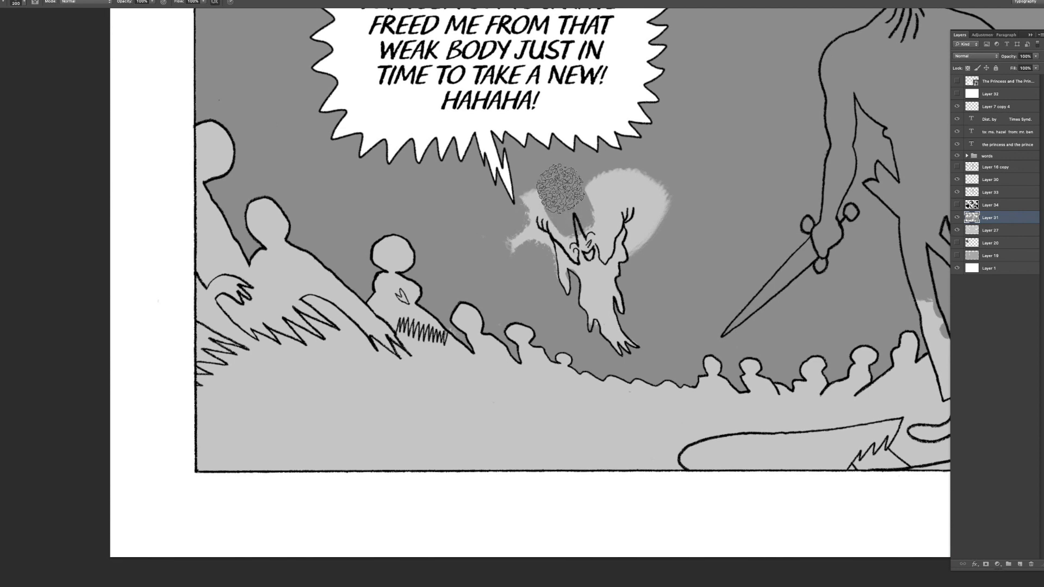
{"action": "scroll", "coordinate": [582, 196], "scroll_direction": "down", "scroll_amount": 1}
{"action": "left_click", "coordinate": [594, 206]}
{"action": "left_click_drag", "start_coordinate": [602, 206], "coordinate": [604, 204]}
{"action": "scroll", "coordinate": [604, 204], "scroll_direction": "down", "scroll_amount": 1}
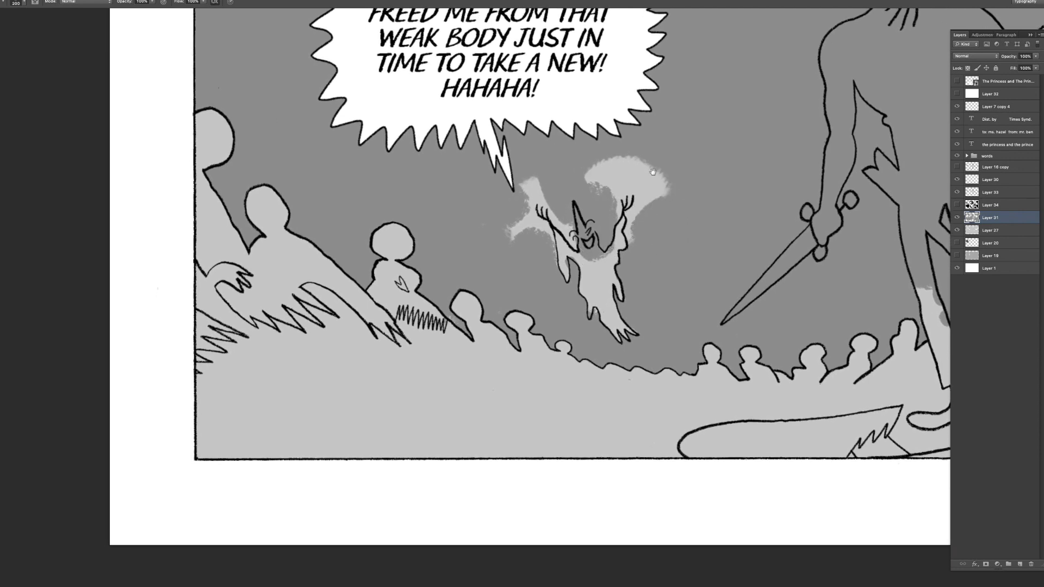
- Erase the darker gray from the wizard's face and chest with a small eraser
{"action": "key", "text": "e"}
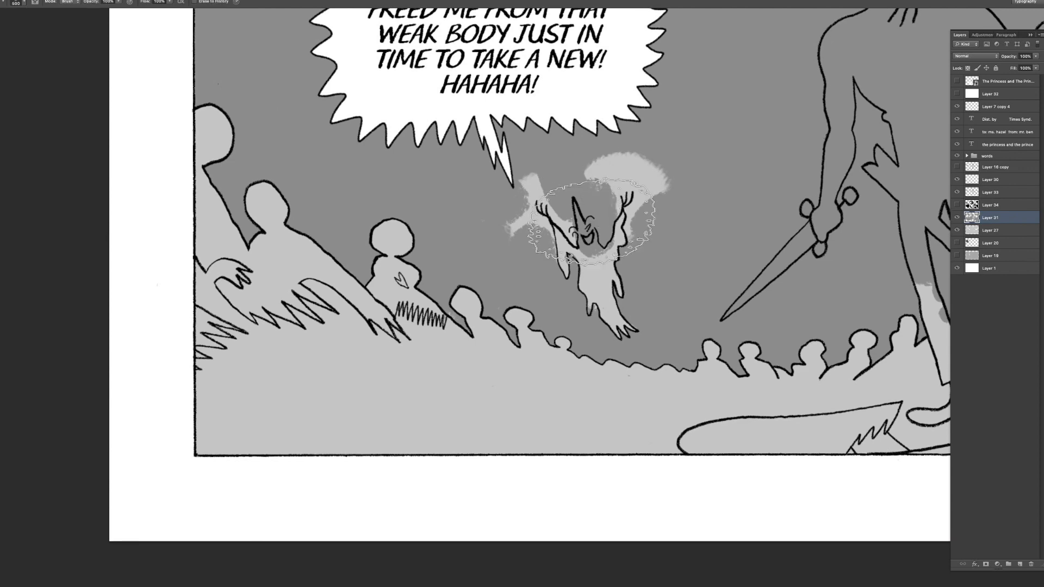
{"action": "scroll", "coordinate": [589, 240], "scroll_direction": "up", "scroll_amount": 1}
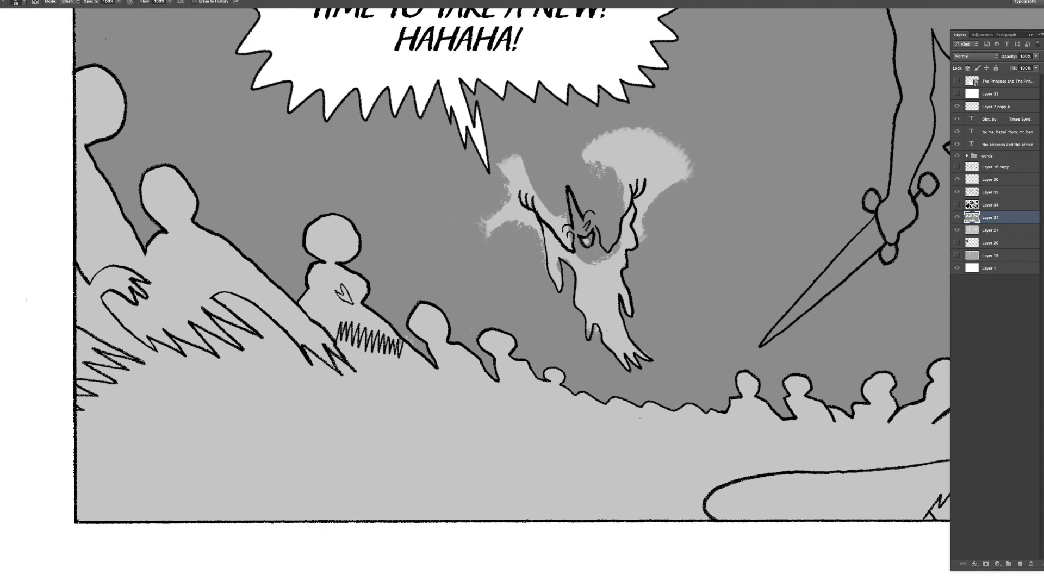
{"action": "key", "text": "bracketright"}
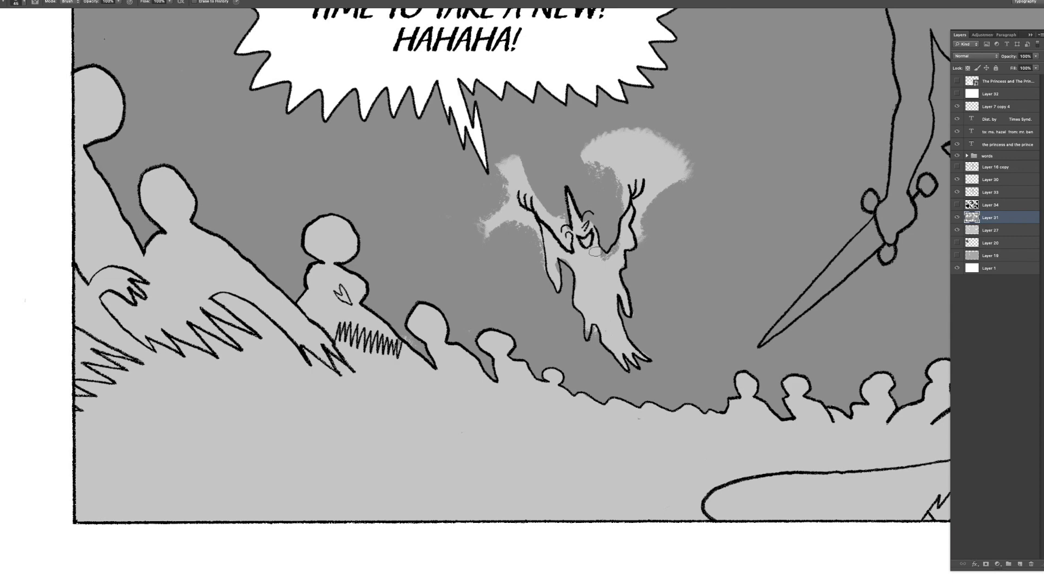
{"action": "key", "text": "z"}
{"action": "left_click", "coordinate": [641, 249], "text": "alt"}
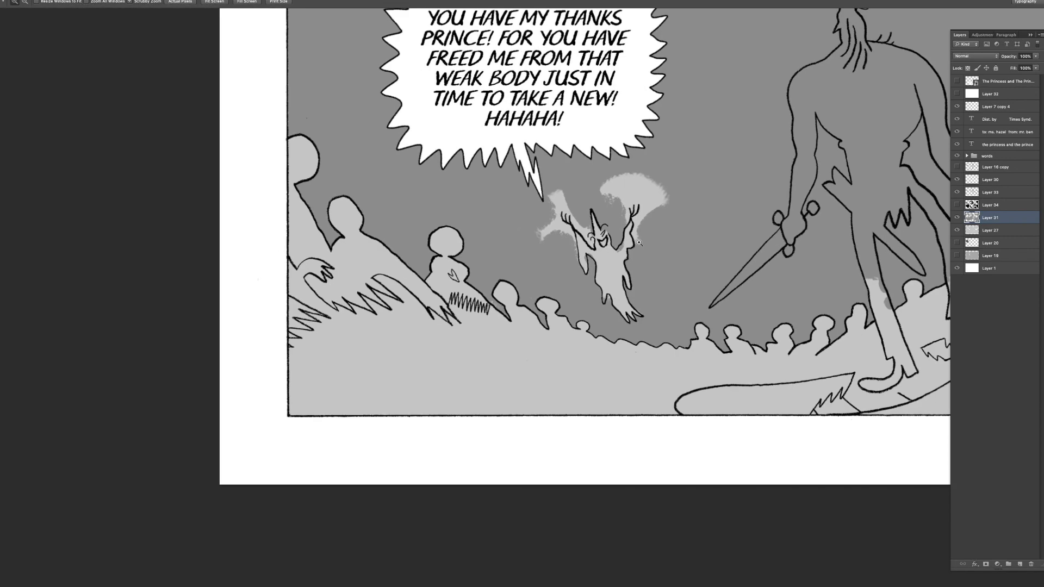
- Load Layer 31's selection, invert it, and erase the black over the wizard and his glows on the redisplayed Layer 34
{"action": "left_click", "coordinate": [971, 217], "text": "ctrl"}
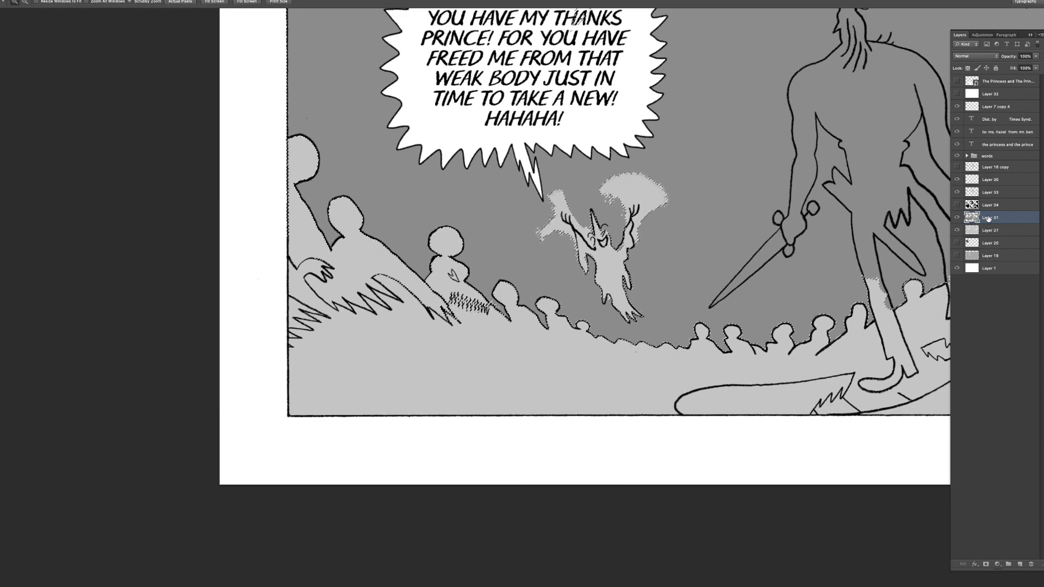
{"action": "key", "text": "l"}
{"action": "right_click", "coordinate": [712, 229]}
{"action": "left_click", "coordinate": [734, 243]}
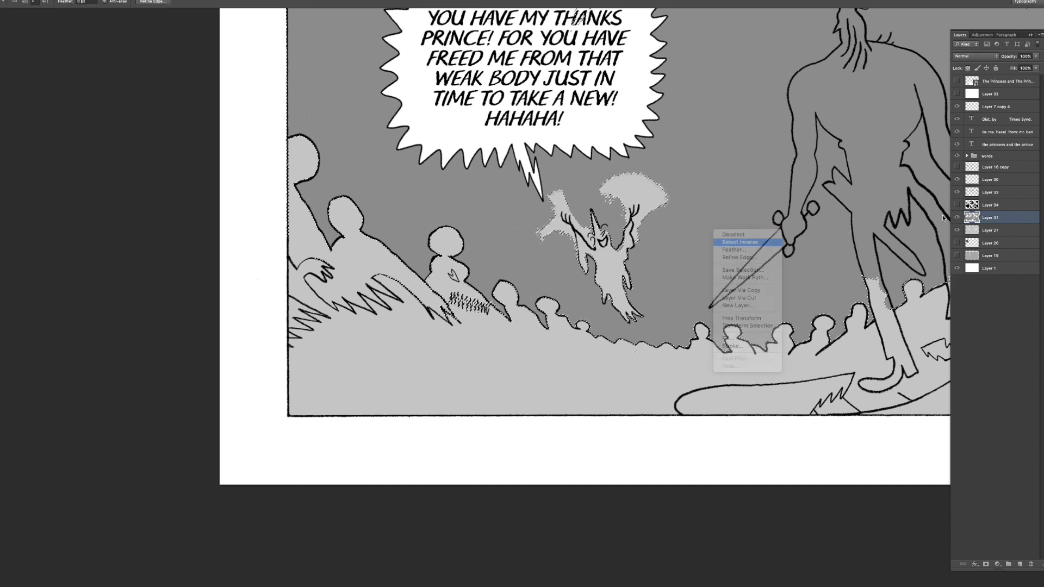
{"action": "left_click", "coordinate": [957, 205]}
{"action": "left_click", "coordinate": [990, 205]}
{"action": "key", "text": "e"}
{"action": "key", "text": "bracketright"}
{"action": "key", "text": "bracketright"}
{"action": "key", "text": "bracketright"}
{"action": "key", "text": "bracketright"}
{"action": "key", "text": "bracketright"}
{"action": "key", "text": "bracketright"}
{"action": "key", "text": "bracketright"}
{"action": "key", "text": "bracketright"}
{"action": "key", "text": "bracketright"}
{"action": "key", "text": "bracketright"}
{"action": "key", "text": "bracketright"}
{"action": "key", "text": "bracketright"}
{"action": "mouse_move", "coordinate": [550, 217]}
{"action": "left_mouse_down"}
{"action": "mouse_move", "coordinate": [604, 174]}
{"action": "mouse_move", "coordinate": [598, 261]}
{"action": "mouse_move", "coordinate": [625, 301]}
{"action": "mouse_move", "coordinate": [647, 210]}
{"action": "mouse_move", "coordinate": [598, 209]}
{"action": "mouse_move", "coordinate": [560, 256]}
{"action": "left_mouse_up"}
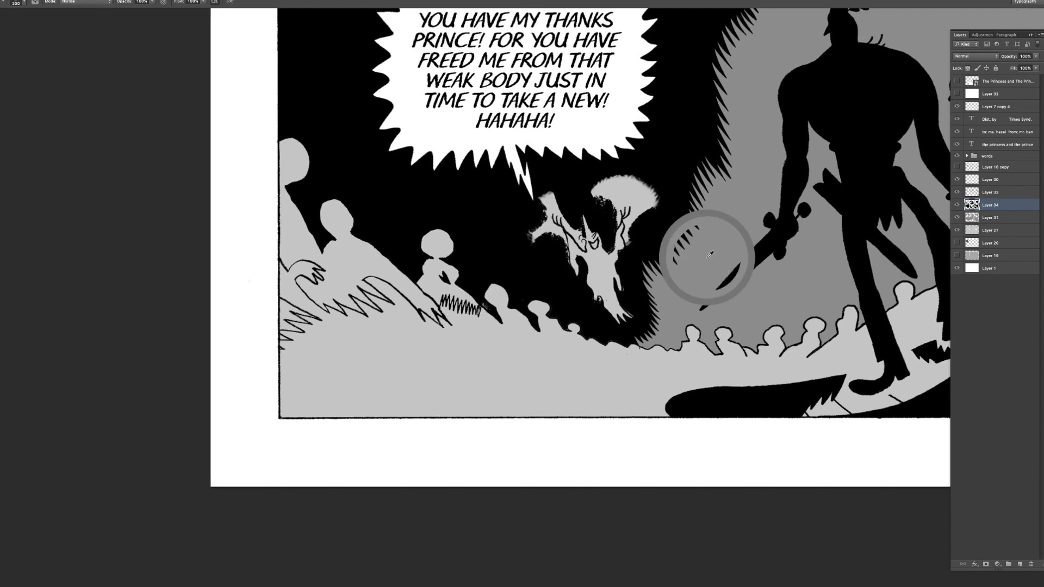
- Paint darker gray over the wizard's body and the glow beside his arm on Layer 31
{"action": "left_click", "coordinate": [992, 218]}
{"action": "key", "text": "bracketright"}
{"action": "key", "text": "bracketright"}
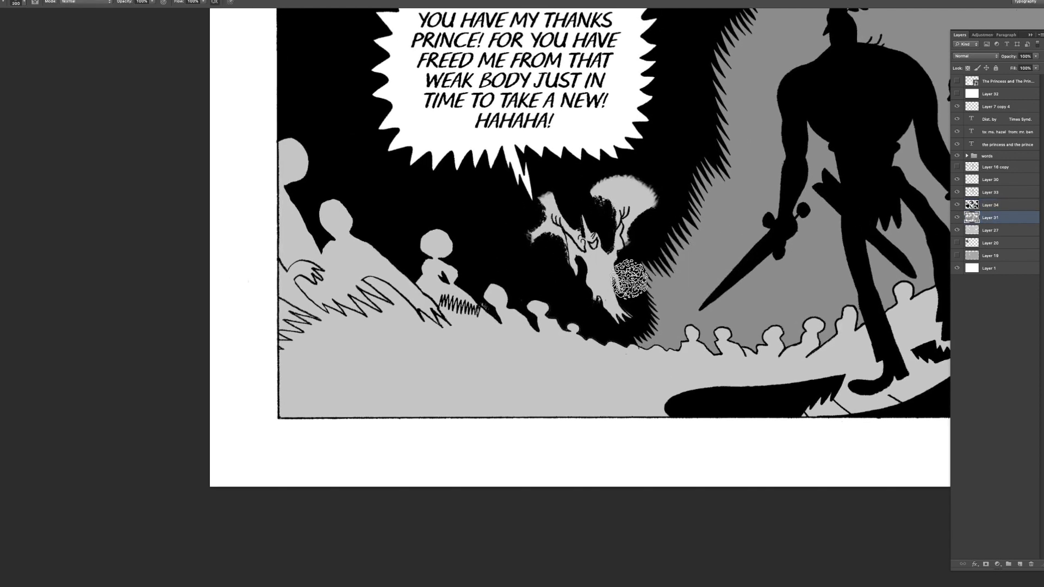
{"action": "key", "text": "bracketleft"}
{"action": "key", "text": "bracketleft"}
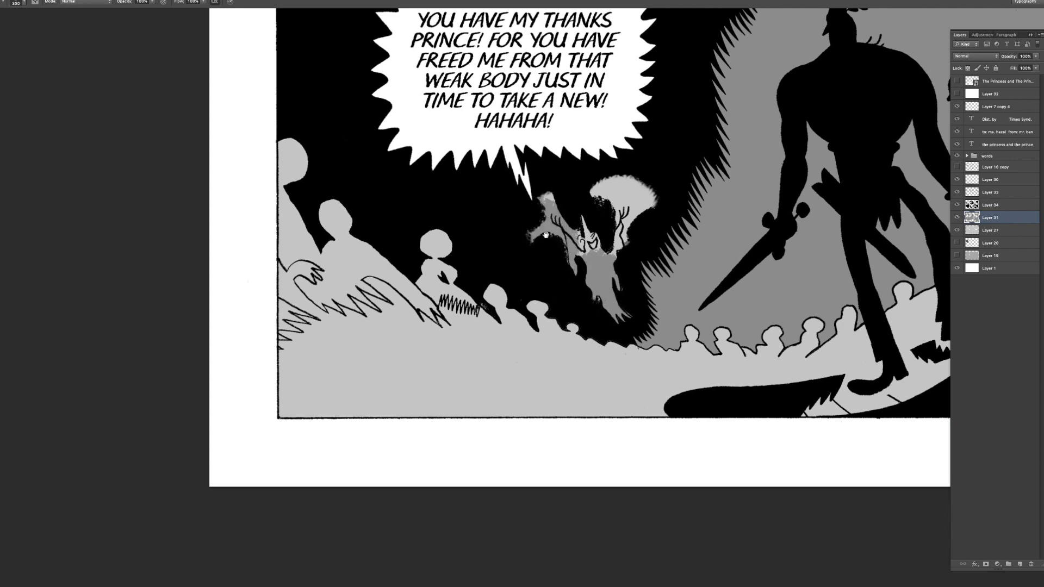
{"action": "key", "text": "bracketleft"}
{"action": "key", "text": "bracketleft"}
{"action": "key", "text": "bracketleft"}
{"action": "key", "text": "bracketleft"}
{"action": "key", "text": "bracketleft"}
{"action": "key", "text": "bracketleft"}
{"action": "left_click_drag", "start_coordinate": [595, 235], "coordinate": [578, 230]}
- Examine the bottom panel's tones against the whole comic page and leave full-screen view
{"action": "left_click", "coordinate": [638, 219], "text": "alt"}
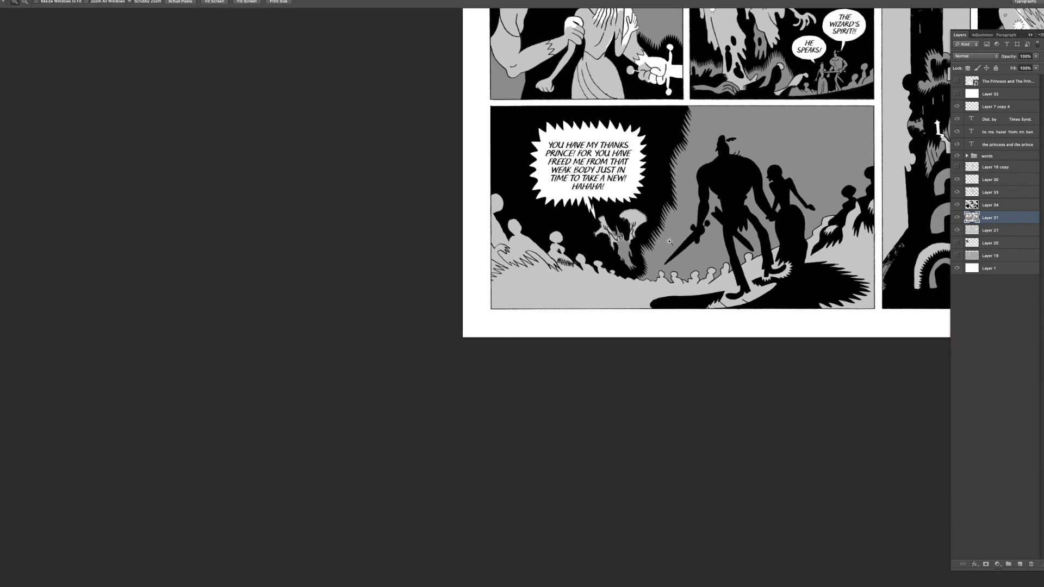
{"action": "left_click", "coordinate": [657, 242], "text": "alt"}
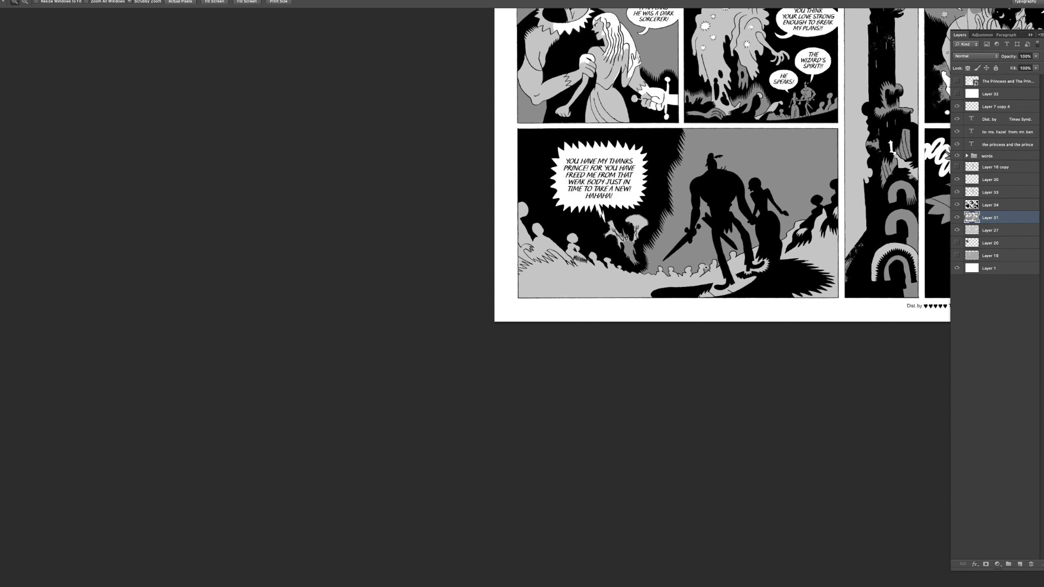
{"action": "left_click", "coordinate": [695, 254]}
{"action": "left_click", "coordinate": [700, 271], "text": "alt"}
{"action": "left_click", "coordinate": [704, 281], "text": "alt"}
{"action": "left_click", "coordinate": [703, 282], "text": "alt"}
{"action": "key", "text": "f"}
{"action": "key", "text": "f"}
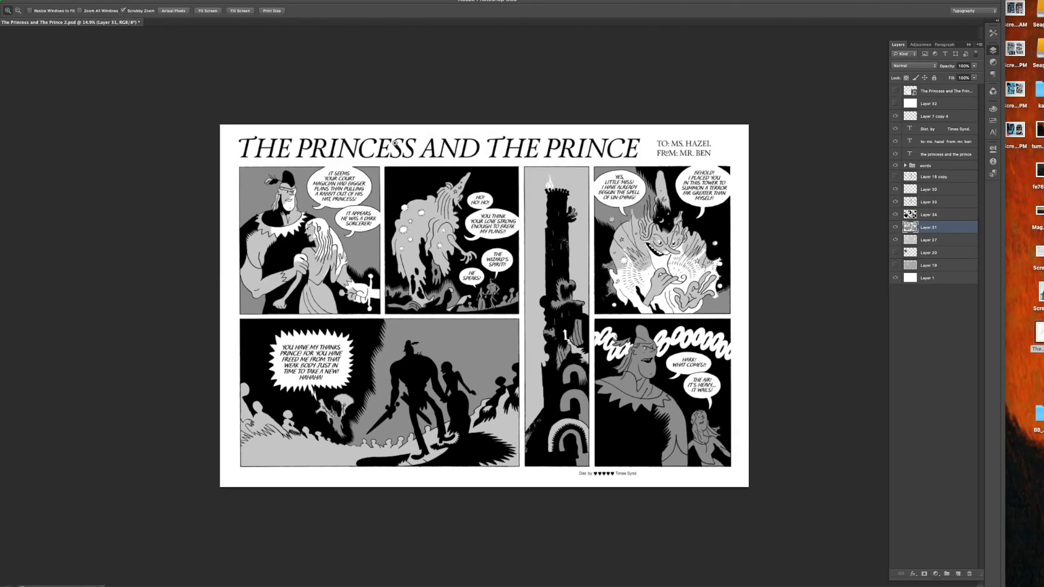
- Switch to Finder, open The Princess and The Prince 2.jpg to compare versions, and return to the Photoshop page
{"action": "double_click", "coordinate": [277, 3]}
{"action": "left_click", "coordinate": [599, 22]}
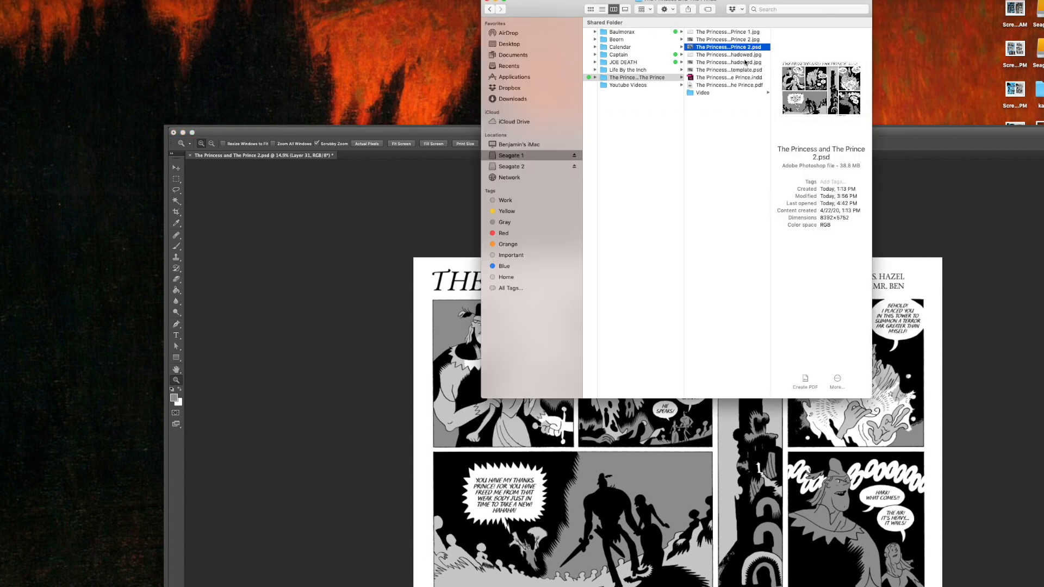
{"action": "left_click", "coordinate": [742, 32]}
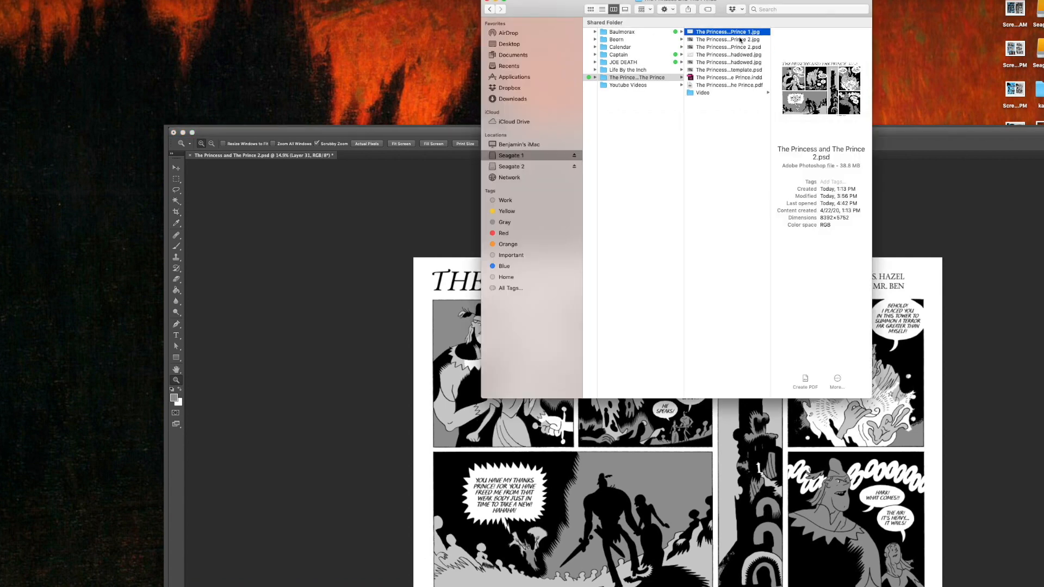
{"action": "left_click", "coordinate": [736, 40]}
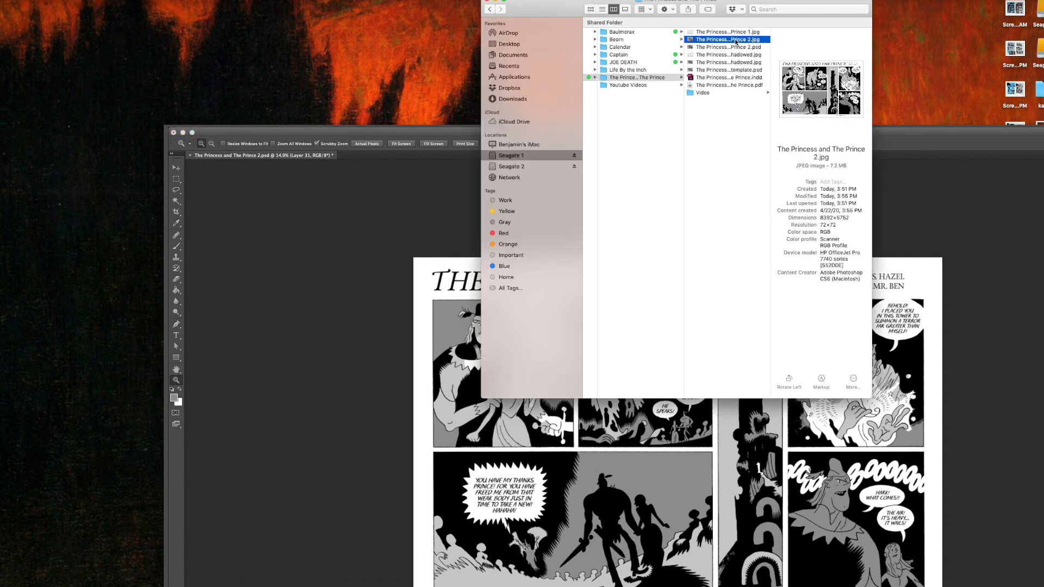
{"action": "left_click_drag", "start_coordinate": [733, 47], "coordinate": [733, 50]}
{"action": "key", "text": "super+o"}
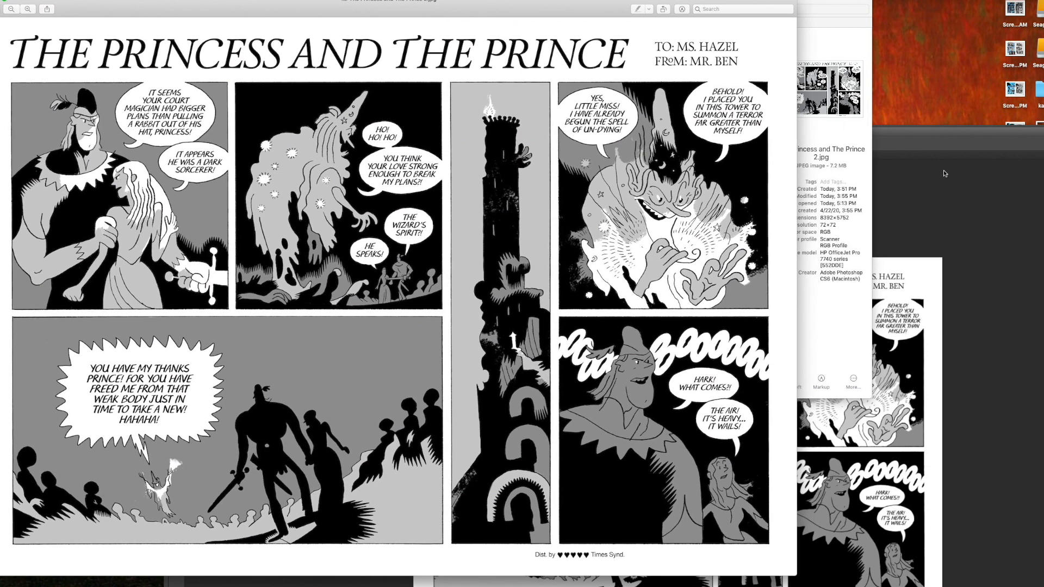
{"action": "left_click", "coordinate": [907, 223]}
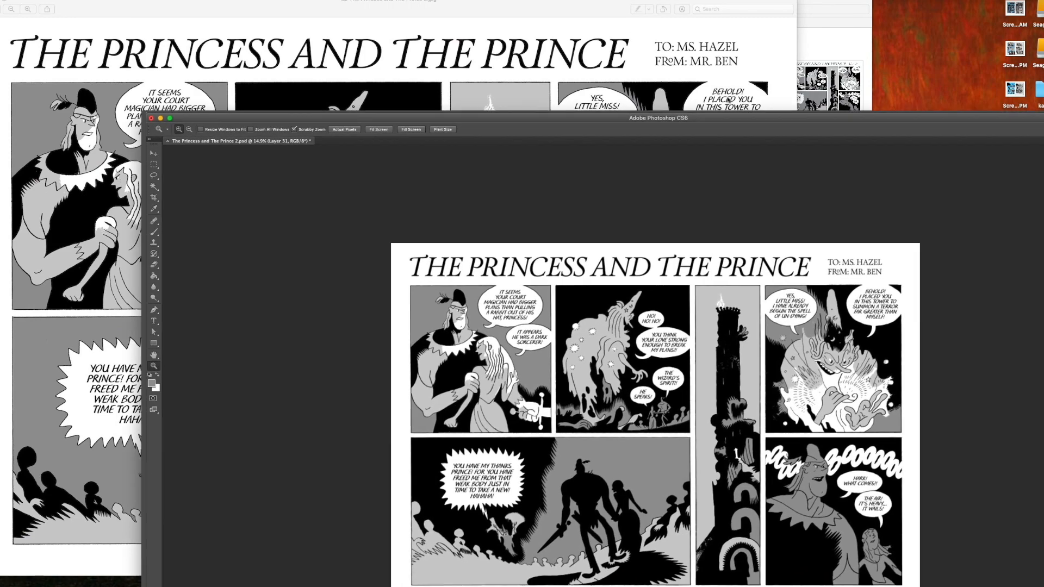
{"action": "left_click_drag", "start_coordinate": [729, 99], "coordinate": [647, 29]}
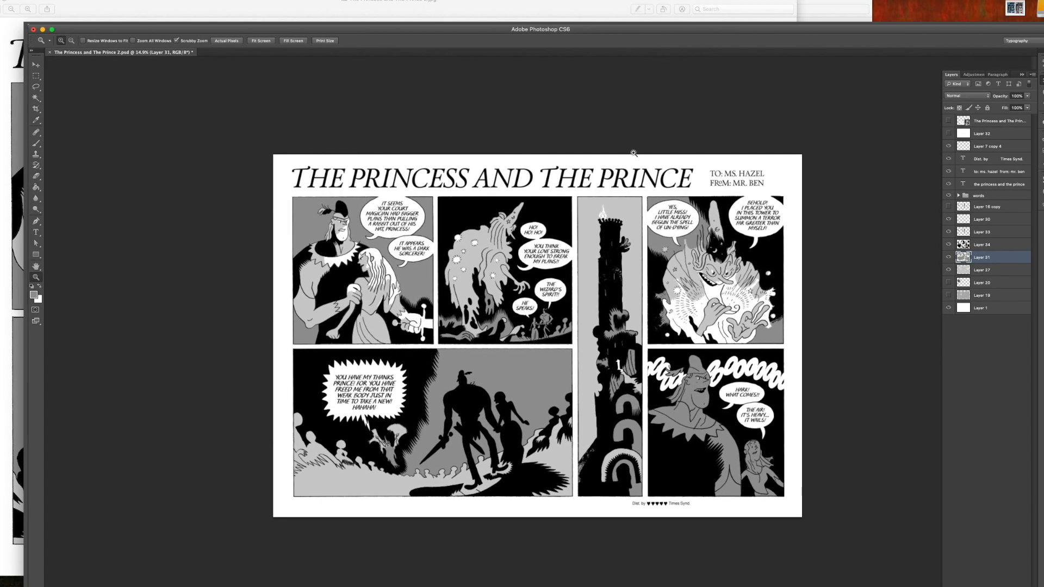
- Move the "You have my thanks" text and its jagged balloon layer in the words group slightly to the left
{"action": "key", "text": "f"}
{"action": "left_click_drag", "start_coordinate": [403, 433], "coordinate": [512, 392]}
{"action": "left_click_drag", "start_coordinate": [448, 416], "coordinate": [490, 374]}
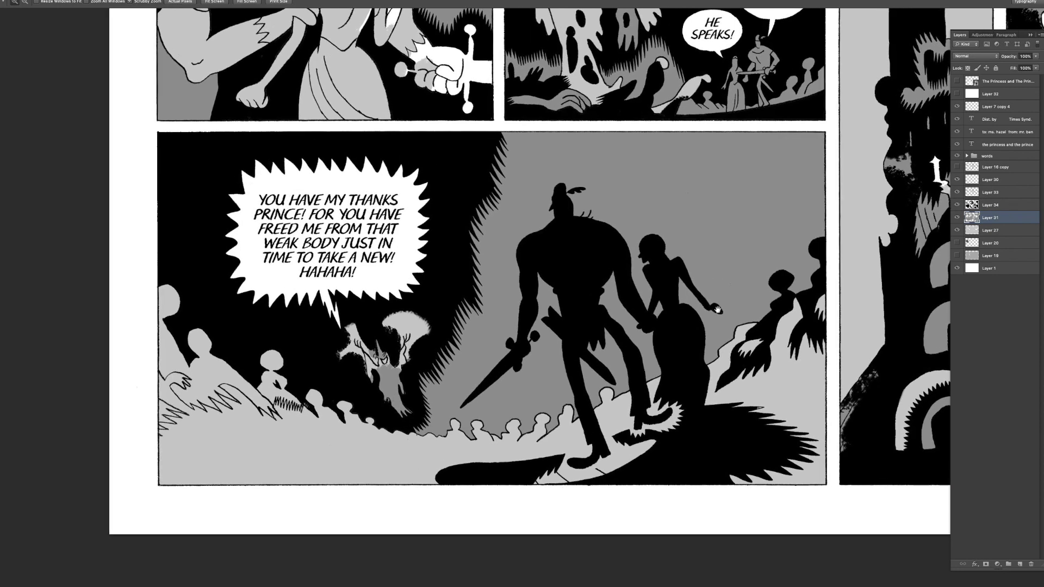
{"action": "scroll", "coordinate": [728, 307], "scroll_direction": "left", "scroll_amount": 3}
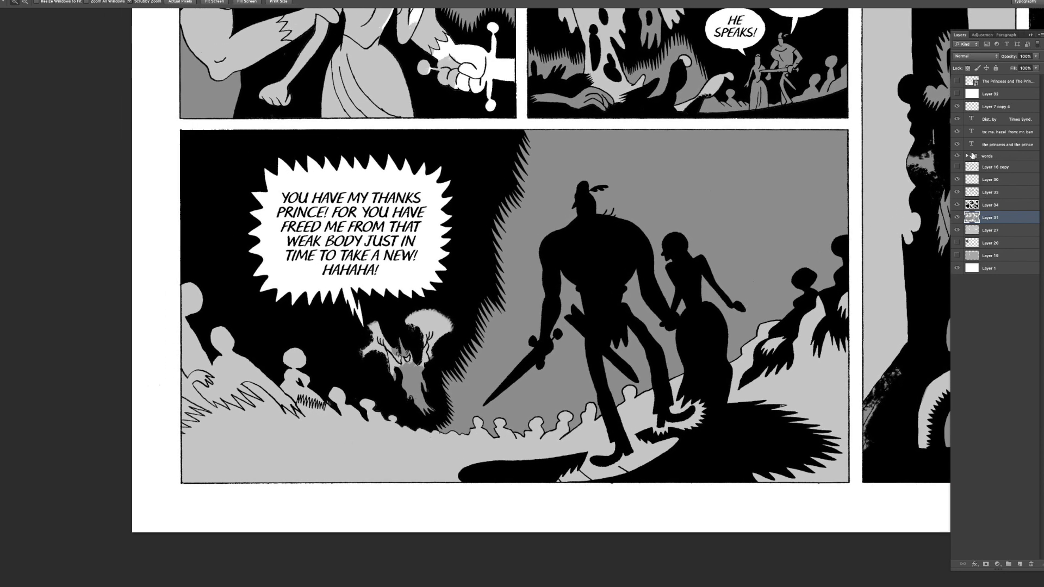
{"action": "left_click", "coordinate": [967, 156]}
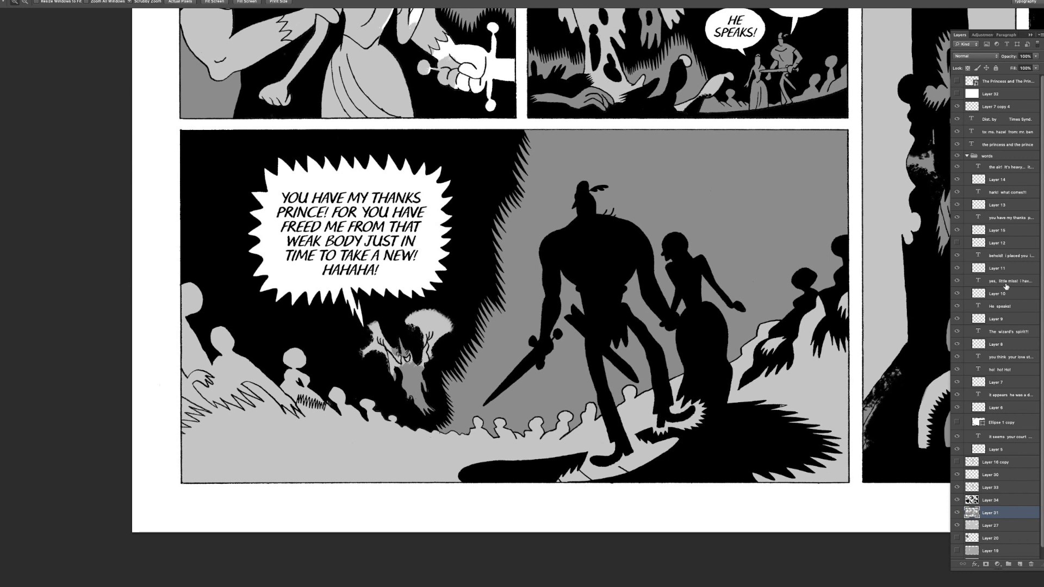
{"action": "left_click", "coordinate": [1009, 218]}
{"action": "left_click", "coordinate": [1007, 230], "text": "shift"}
{"action": "key", "text": "v"}
{"action": "left_click_drag", "start_coordinate": [743, 323], "coordinate": [731, 323]}
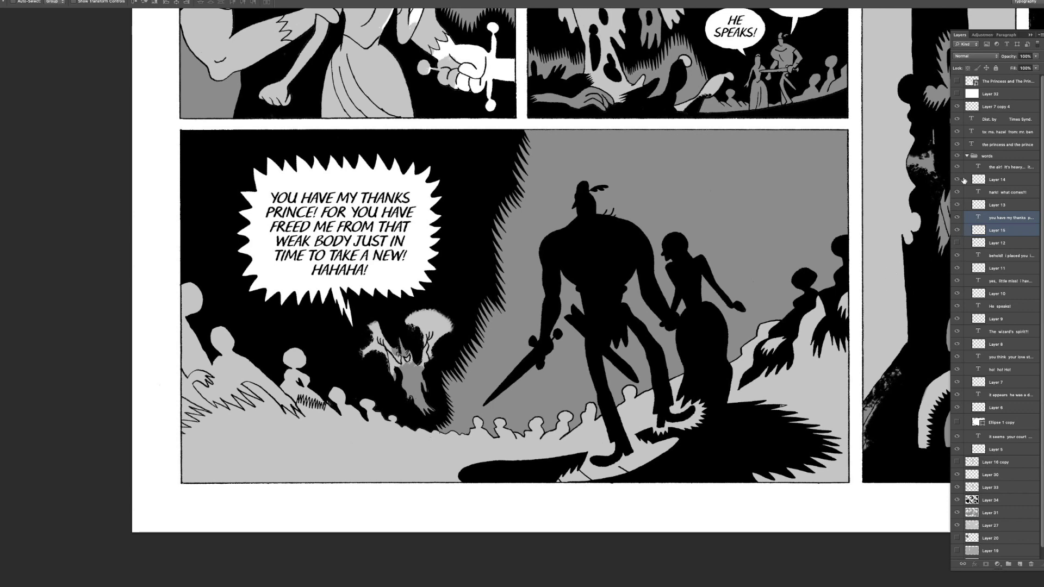
{"action": "left_click", "coordinate": [967, 157]}
- Select Layer 34 and toggle its visibility to compare the bottom panel with and without its solid blacks
{"action": "left_click_drag", "start_coordinate": [654, 368], "coordinate": [527, 353]}
{"action": "left_click", "coordinate": [996, 207]}
{"action": "left_click", "coordinate": [958, 210]}
{"action": "left_click", "coordinate": [957, 210]}
{"action": "left_click", "coordinate": [958, 210]}
{"action": "left_click_drag", "start_coordinate": [860, 283], "coordinate": [792, 283]}
{"action": "left_click", "coordinate": [958, 208]}
{"action": "left_click_drag", "start_coordinate": [891, 279], "coordinate": [808, 283]}
{"action": "left_click_drag", "start_coordinate": [625, 370], "coordinate": [646, 367]}
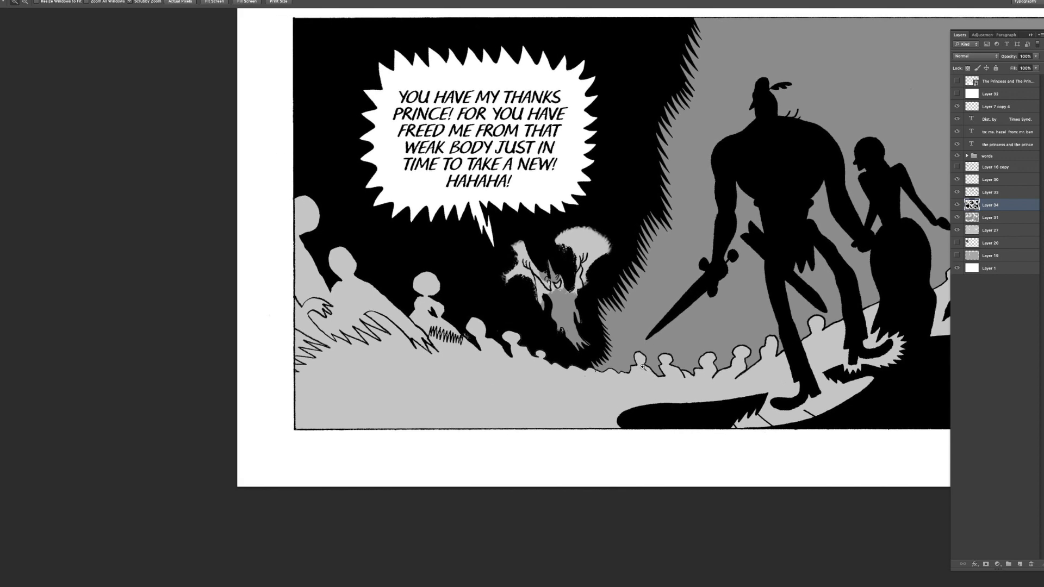
{"action": "left_click", "coordinate": [956, 204]}
{"action": "left_click", "coordinate": [957, 205]}
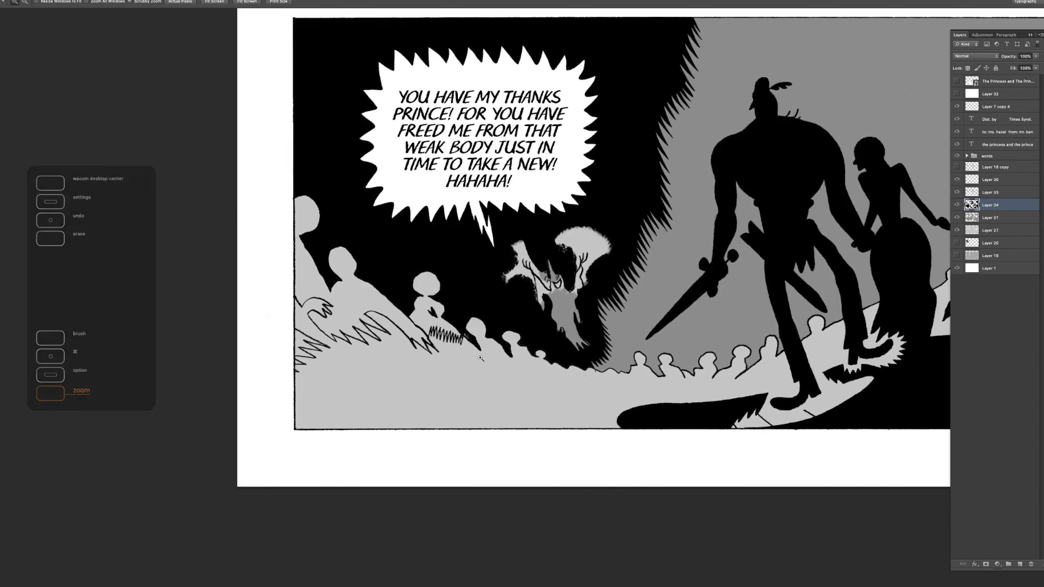
- Start erasing the short hatch marks beside the small crowd figure with folded arms on Layer 34
{"action": "left_click_drag", "start_coordinate": [475, 342], "coordinate": [479, 342]}
{"action": "key", "text": "e"}
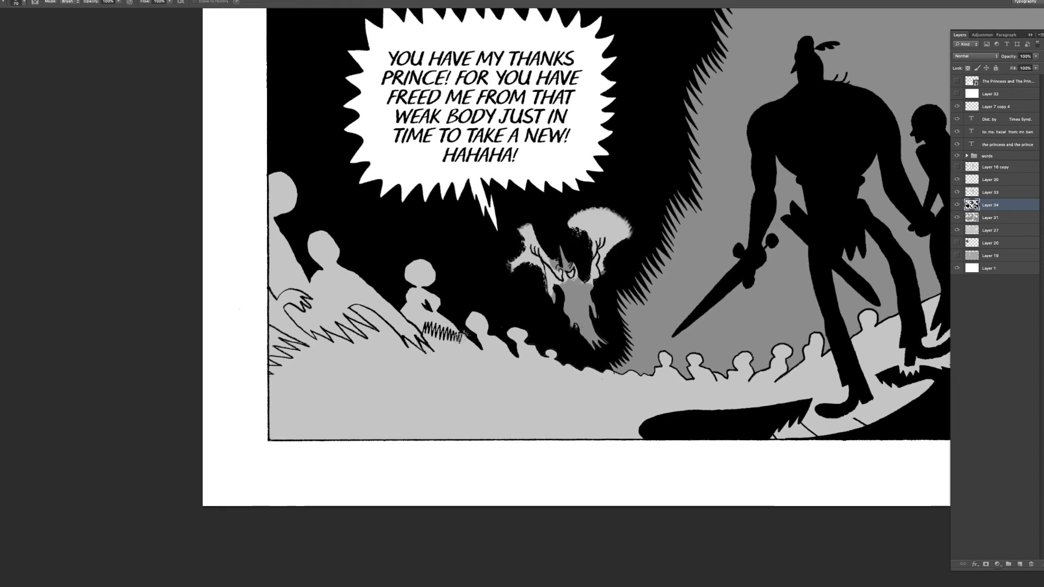
{"action": "key", "text": "b"}
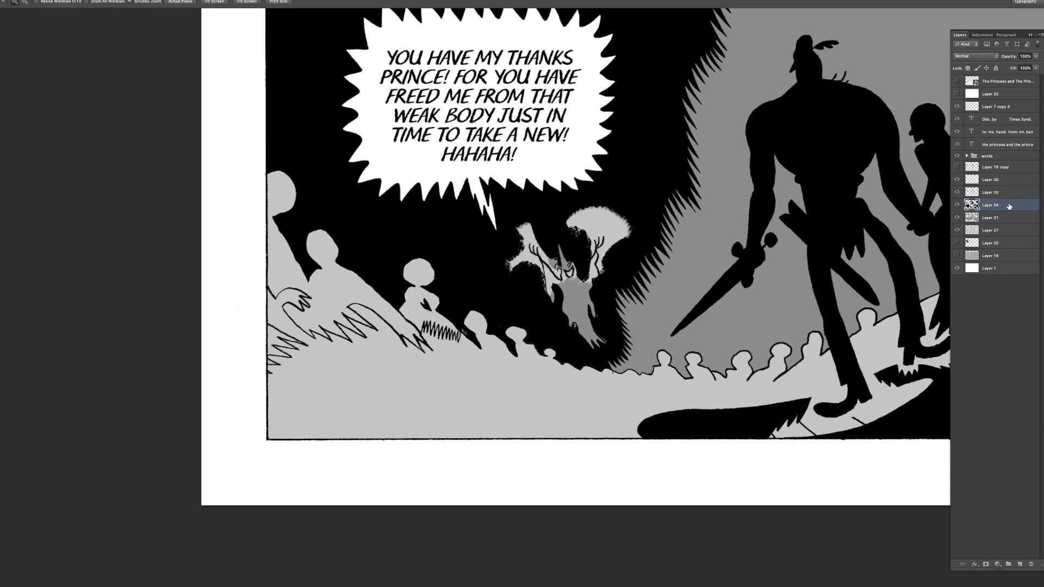
{"action": "key", "text": "bracketleft"}
{"action": "key", "text": "bracketleft"}
{"action": "key", "text": "bracketleft"}
{"action": "key", "text": "bracketleft"}
{"action": "key", "text": "bracketleft"}
{"action": "key", "text": "bracketleft"}
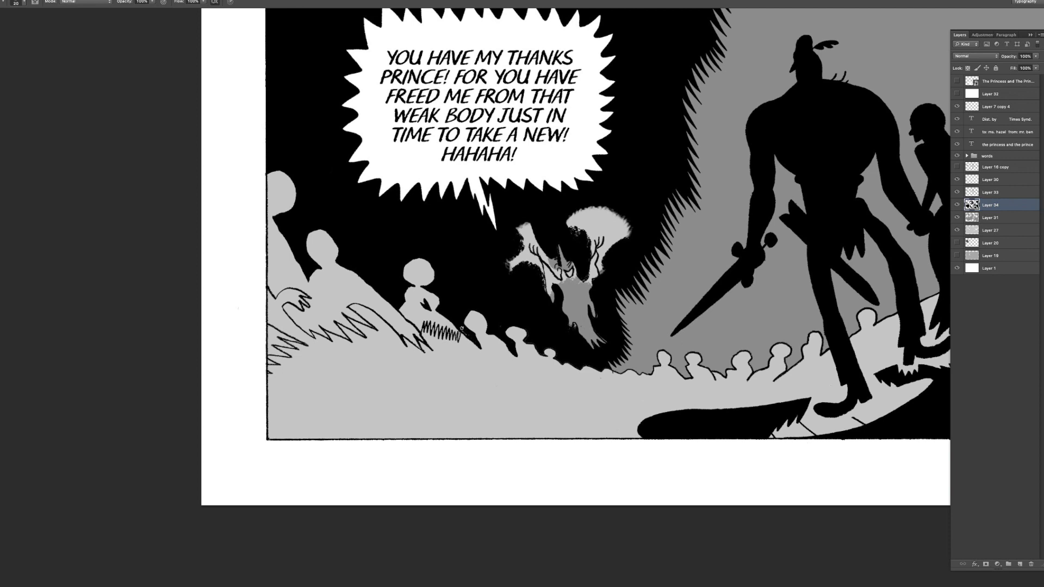
{"action": "key", "text": "ctrl+space"}
{"action": "left_click_drag", "start_coordinate": [460, 339], "coordinate": [729, 256]}
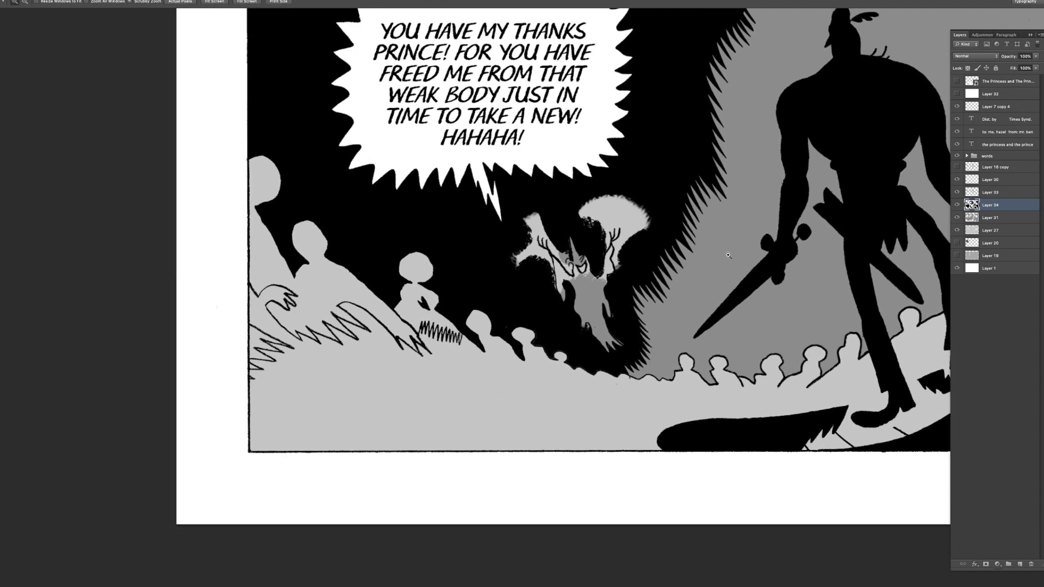
{"action": "left_click", "coordinate": [1000, 193]}
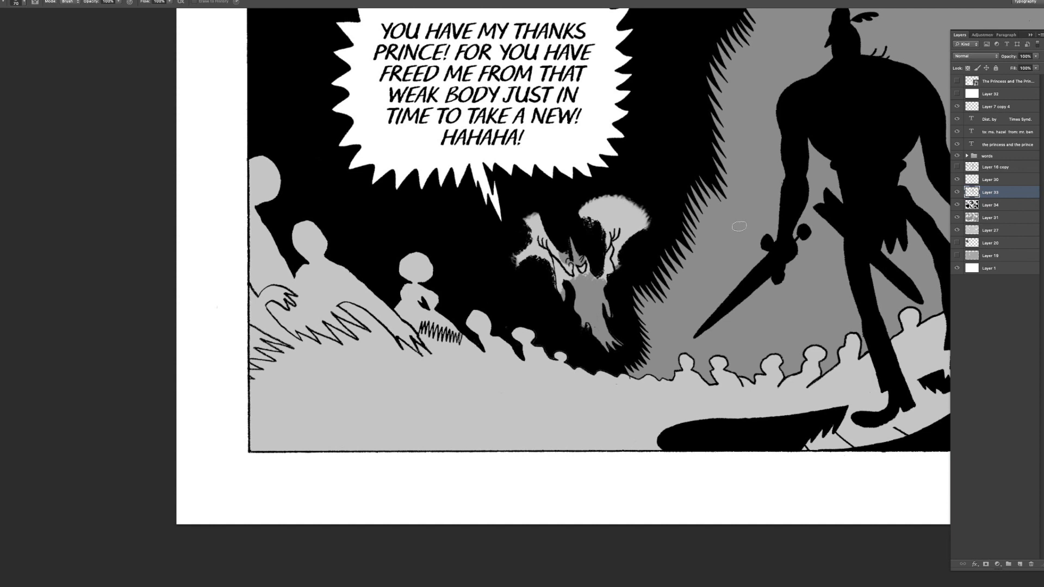
{"action": "left_click", "coordinate": [1006, 205]}
{"action": "key", "text": "bracketright"}
{"action": "key", "text": "bracketright"}
{"action": "key", "text": "bracketright"}
{"action": "key", "text": "bracketright"}
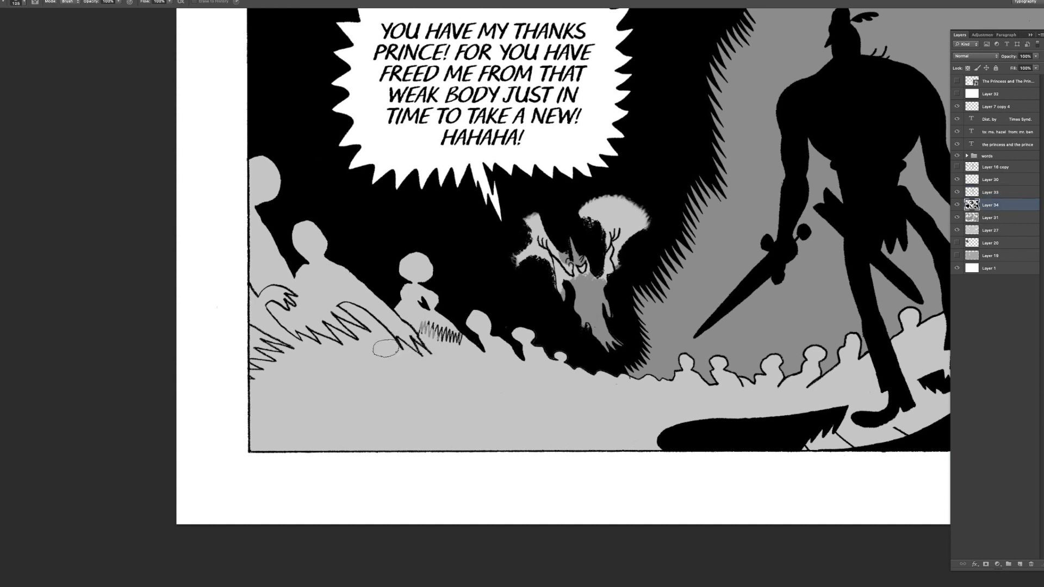
- Erase the remaining hatch marks beside the small figure on Layer 33 and clean up the spot on Layer 31
{"action": "left_click", "coordinate": [994, 195]}
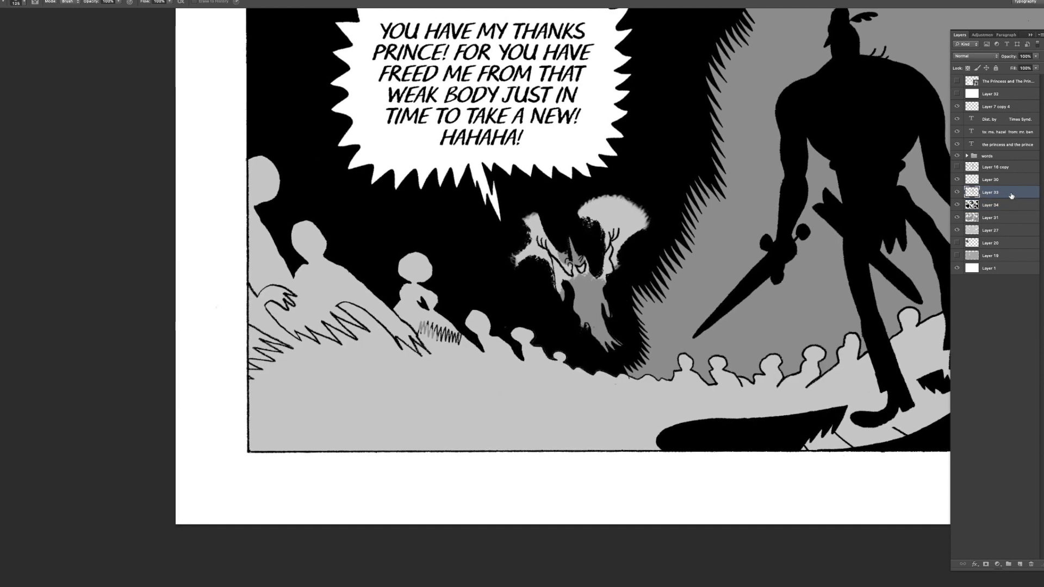
{"action": "key", "text": "bracketleft"}
{"action": "key", "text": "bracketleft"}
{"action": "key", "text": "bracketleft"}
{"action": "left_click_drag", "start_coordinate": [422, 330], "coordinate": [460, 341]}
{"action": "left_click", "coordinate": [1002, 220]}
{"action": "mouse_move", "coordinate": [443, 337]}
{"action": "left_mouse_down"}
{"action": "mouse_move", "coordinate": [414, 324]}
{"action": "mouse_move", "coordinate": [428, 350]}
{"action": "mouse_move", "coordinate": [434, 325]}
{"action": "mouse_move", "coordinate": [455, 336]}
{"action": "left_mouse_up"}
{"action": "key", "text": "z"}
{"action": "left_click_drag", "start_coordinate": [641, 331], "coordinate": [681, 335]}
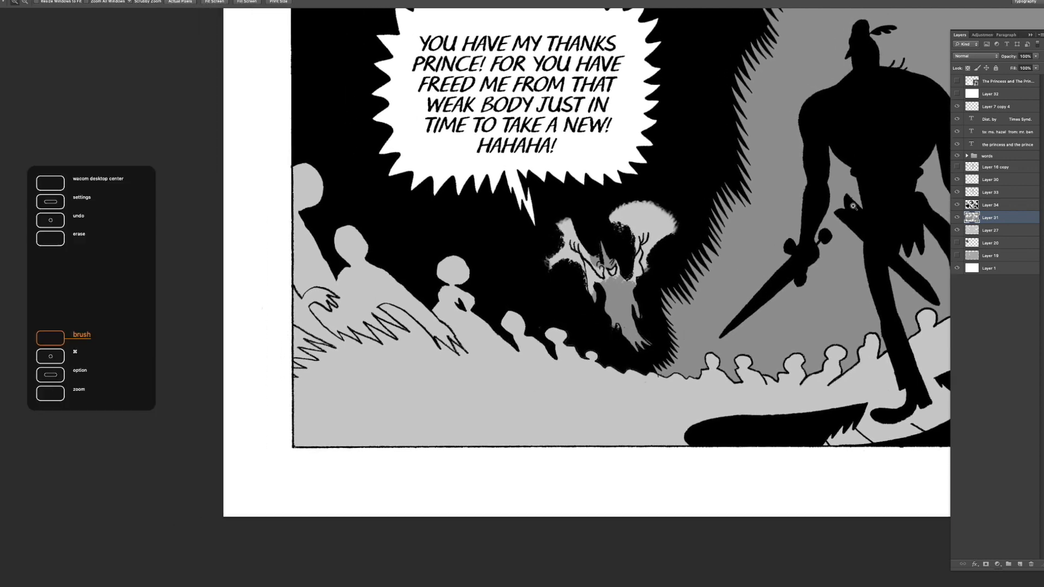
- Look up the brush tool presets and set up a thin brush for line work
{"action": "left_click", "coordinate": [990, 193]}
{"action": "key", "text": "b"}
{"action": "left_click", "coordinate": [1043, 19]}
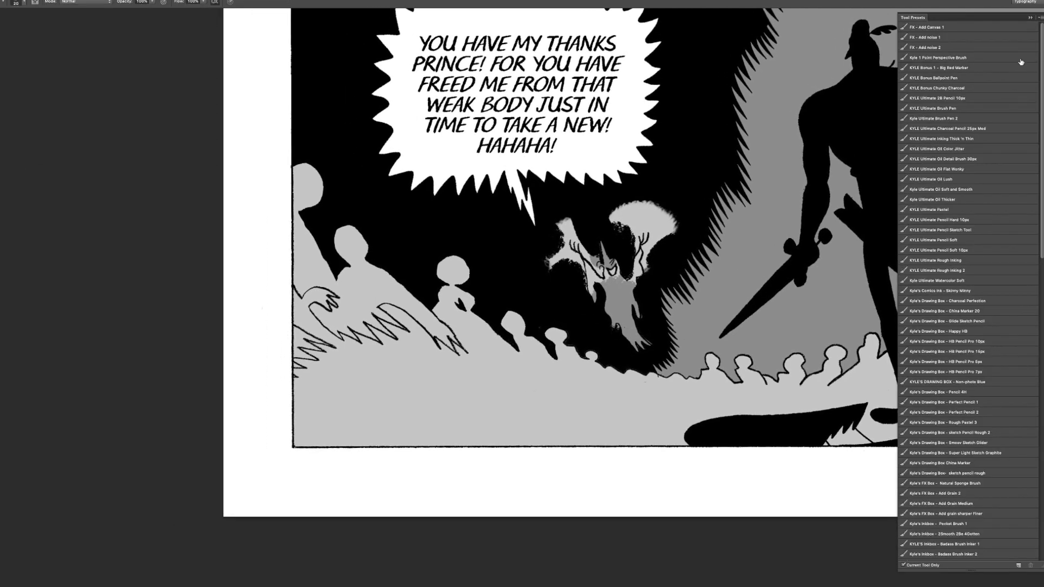
{"action": "key", "text": "b"}
{"action": "key", "text": "F7"}
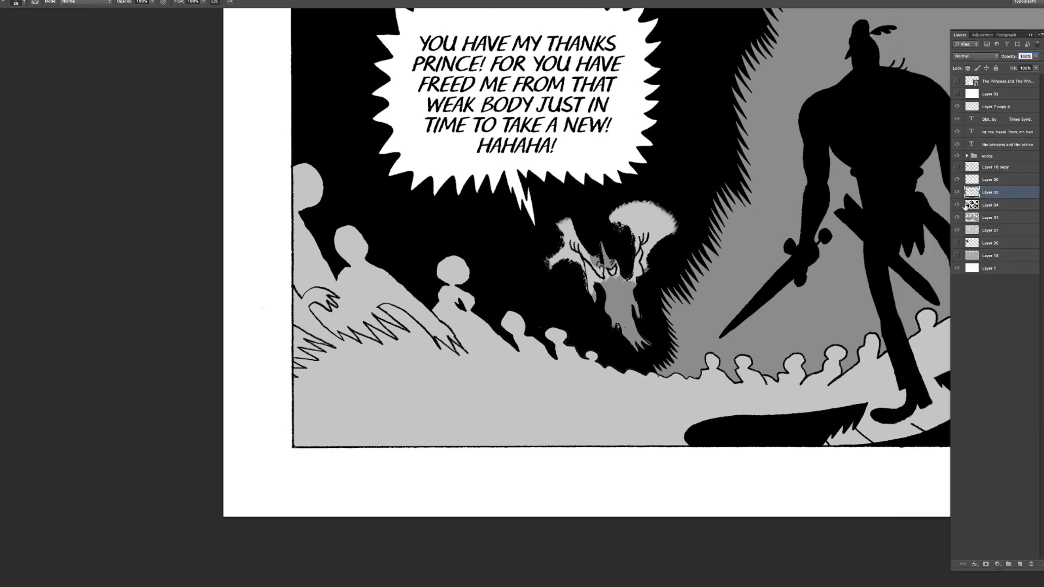
{"action": "key", "text": "z"}
{"action": "mouse_move", "coordinate": [736, 425]}
{"action": "left_mouse_down"}
{"action": "mouse_move", "coordinate": [461, 396]}
{"action": "mouse_move", "coordinate": [507, 399]}
{"action": "left_mouse_up"}
{"action": "key", "text": "b"}
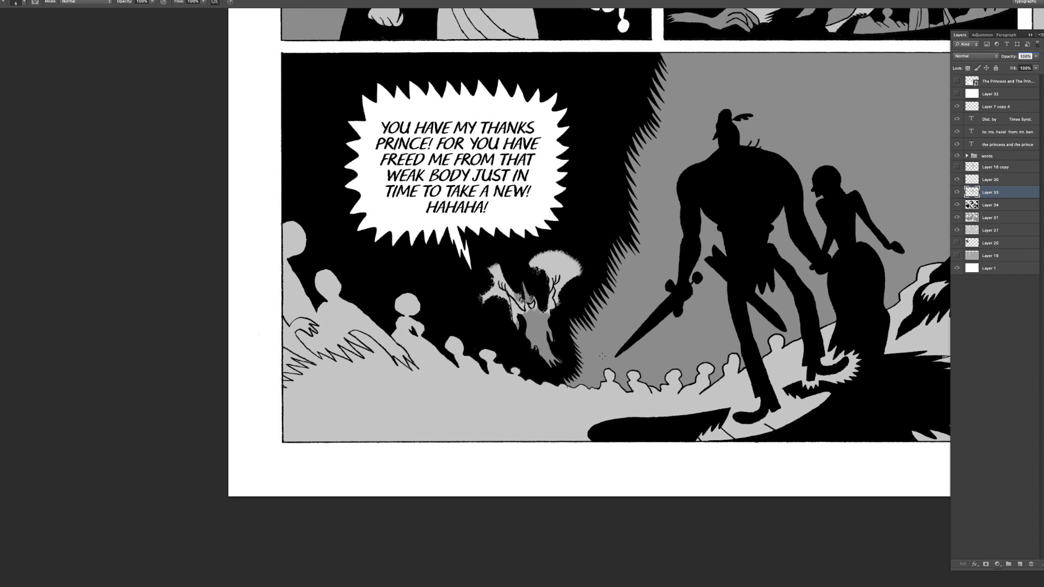
- Try a thin shadow contour line across the ground below the crowd on Layer 34, then undo it
{"action": "left_click", "coordinate": [1000, 208]}
{"action": "left_click_drag", "start_coordinate": [525, 365], "coordinate": [524, 365]}
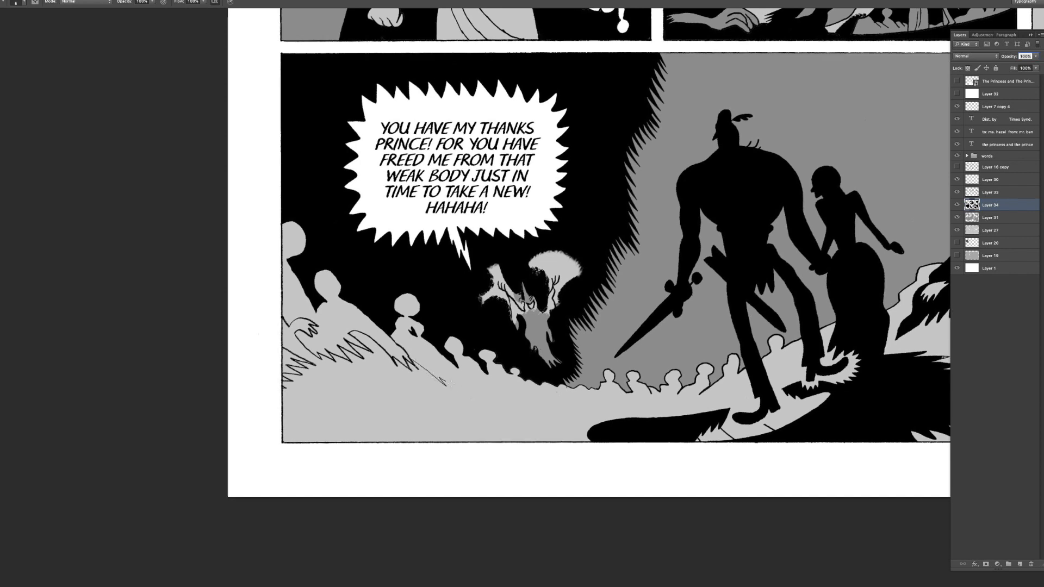
{"action": "key", "text": "ctrl+z"}
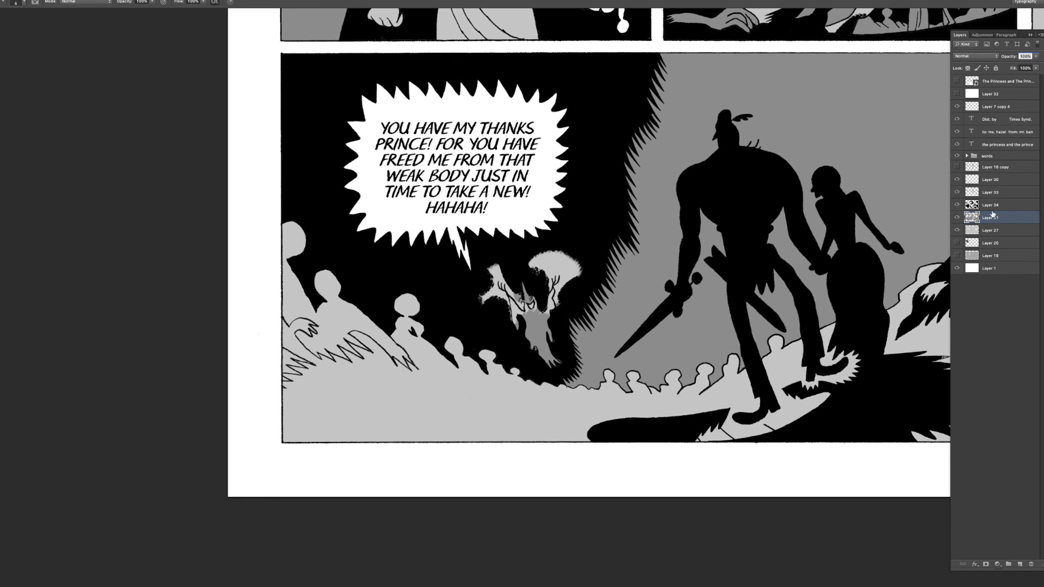
{"action": "key", "text": "e"}
{"action": "scroll", "coordinate": [435, 381], "scroll_direction": "up", "scroll_amount": 1}
{"action": "key", "text": "b"}
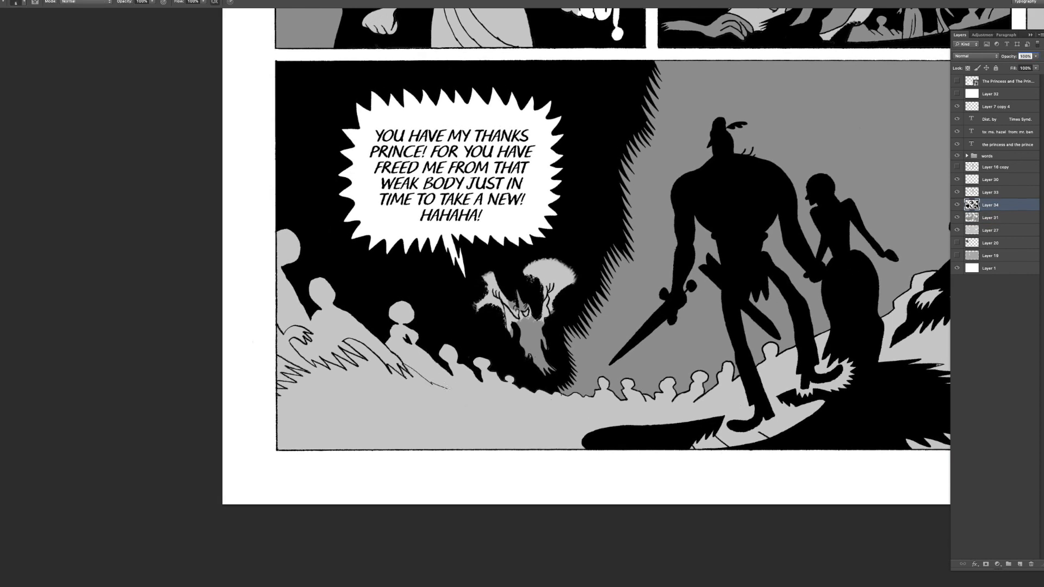
{"action": "left_click_drag", "start_coordinate": [506, 408], "coordinate": [383, 457]}
{"action": "scroll", "coordinate": [524, 398], "scroll_direction": "down", "scroll_amount": 1}
{"action": "scroll", "coordinate": [587, 380], "scroll_direction": "down", "scroll_amount": 2}
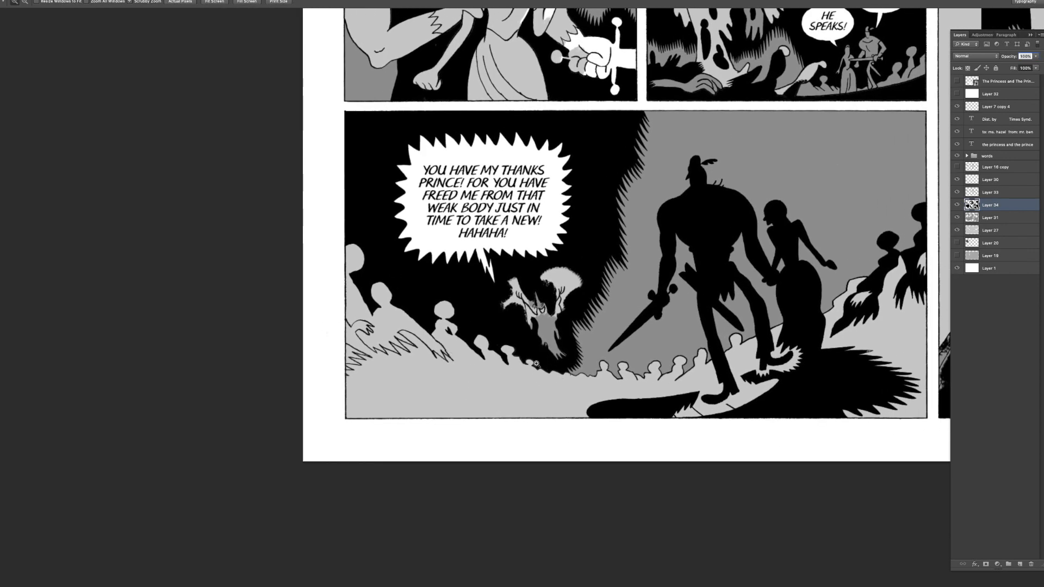
- Draw a zigzag-edged shadow outline across the ground on Layer 34 and erase the part overshooting the bottom panel border
{"action": "key", "text": "b"}
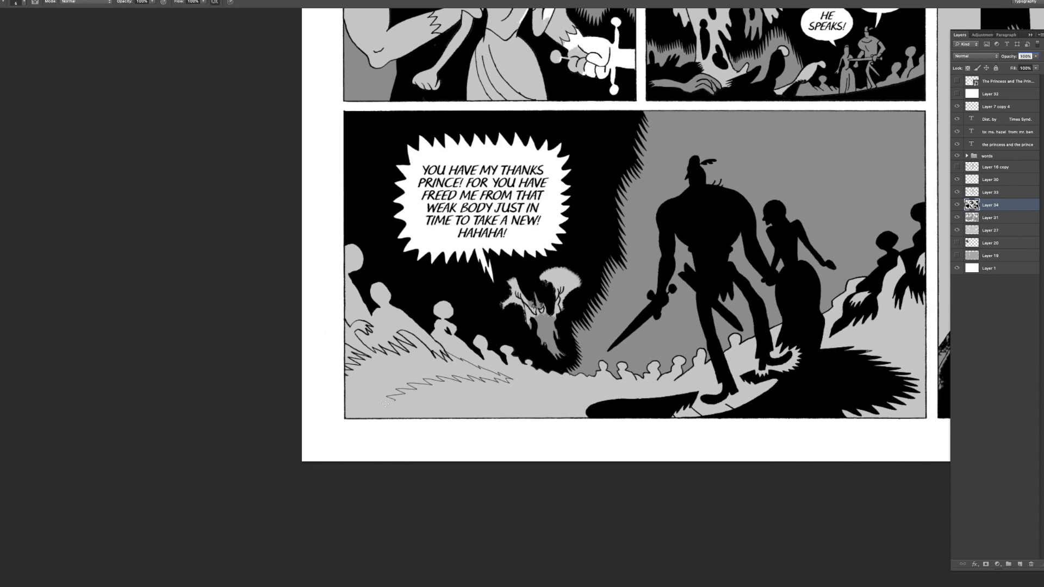
{"action": "scroll", "coordinate": [408, 405], "scroll_direction": "up", "scroll_amount": 3}
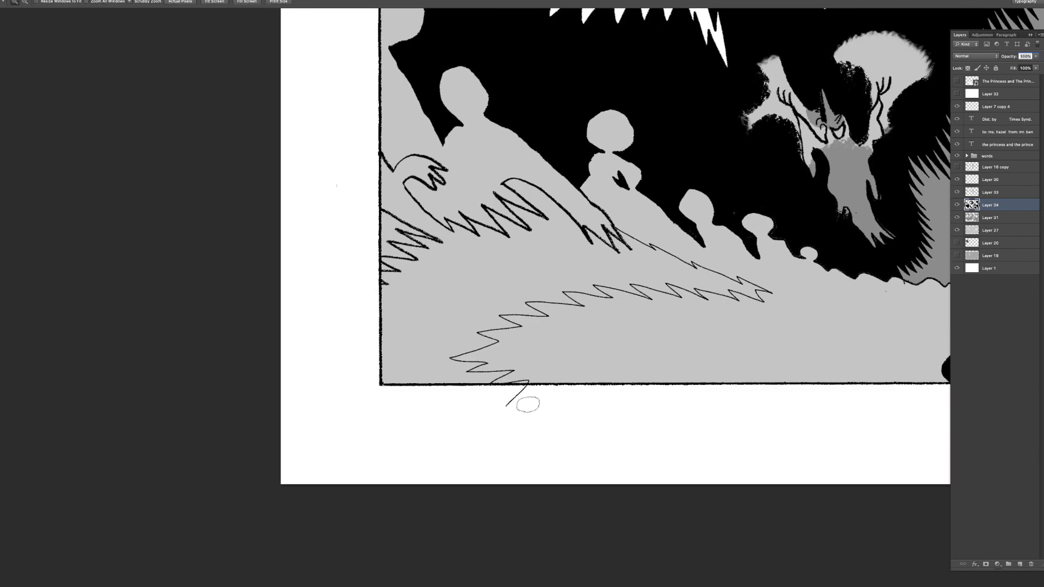
{"action": "key", "text": "e"}
{"action": "mouse_move", "coordinate": [529, 391]}
{"action": "left_mouse_down"}
{"action": "mouse_move", "coordinate": [498, 398]}
{"action": "mouse_move", "coordinate": [515, 380]}
{"action": "left_mouse_up"}
- Load Layer 33's line-art selection and paint the panel border and crowd outlines black onto Layer 34 with an enlarged brush
{"action": "key", "text": "b"}
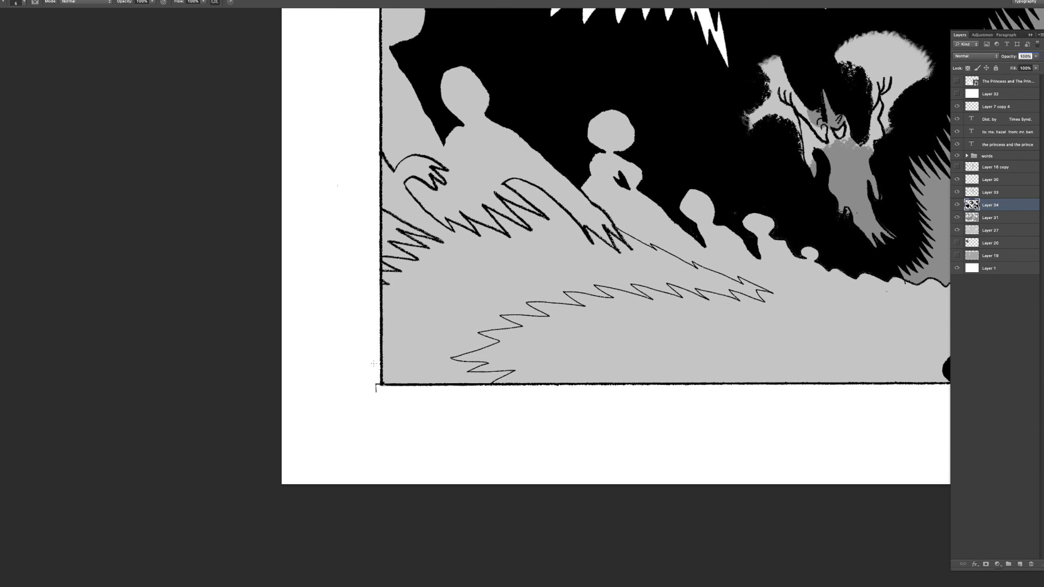
{"action": "left_click", "coordinate": [972, 203], "text": "super"}
{"action": "key", "text": "b"}
{"action": "key", "text": "bracketright"}
{"action": "key", "text": "bracketright"}
{"action": "key", "text": "bracketright"}
{"action": "key", "text": "bracketright"}
{"action": "key", "text": "bracketright"}
{"action": "key", "text": "bracketright"}
{"action": "key", "text": "bracketright"}
{"action": "key", "text": "bracketright"}
{"action": "key", "text": "bracketright"}
{"action": "key", "text": "bracketright"}
{"action": "left_click_drag", "start_coordinate": [382, 382], "coordinate": [382, 318]}
{"action": "scroll", "coordinate": [403, 262], "scroll_direction": "right", "scroll_amount": 1}
{"action": "mouse_move", "coordinate": [395, 270]}
{"action": "left_mouse_down"}
{"action": "mouse_move", "coordinate": [407, 261]}
{"action": "mouse_move", "coordinate": [400, 251]}
{"action": "left_mouse_up"}
{"action": "key", "text": "bracketright"}
{"action": "key", "text": "bracketright"}
{"action": "key", "text": "bracketright"}
{"action": "key", "text": "bracketright"}
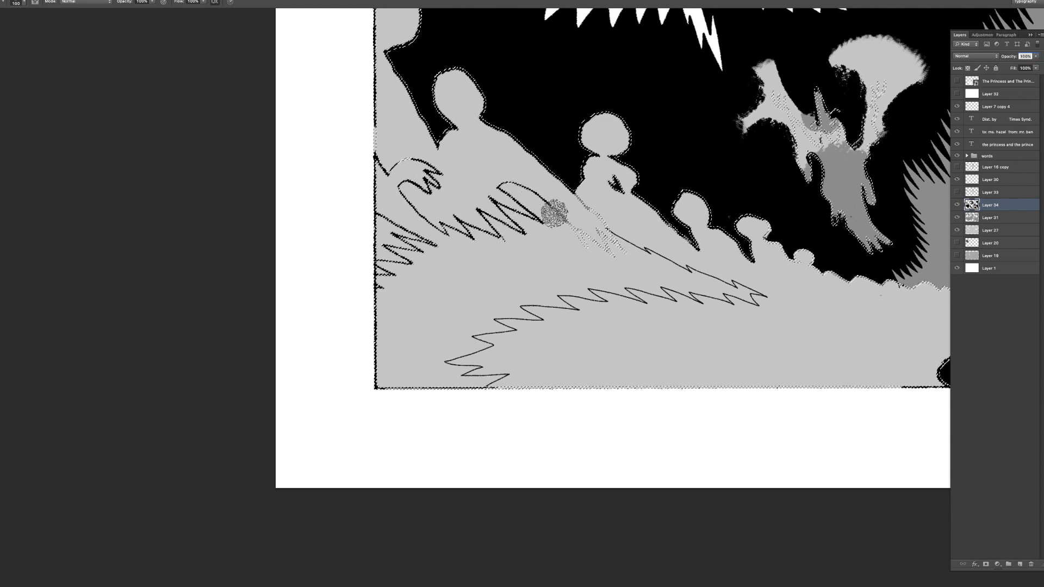
{"action": "key", "text": "super+d"}
{"action": "key", "text": "z"}
{"action": "left_click_drag", "start_coordinate": [620, 281], "coordinate": [595, 270]}
{"action": "left_click", "coordinate": [958, 193]}
{"action": "key", "text": "w"}
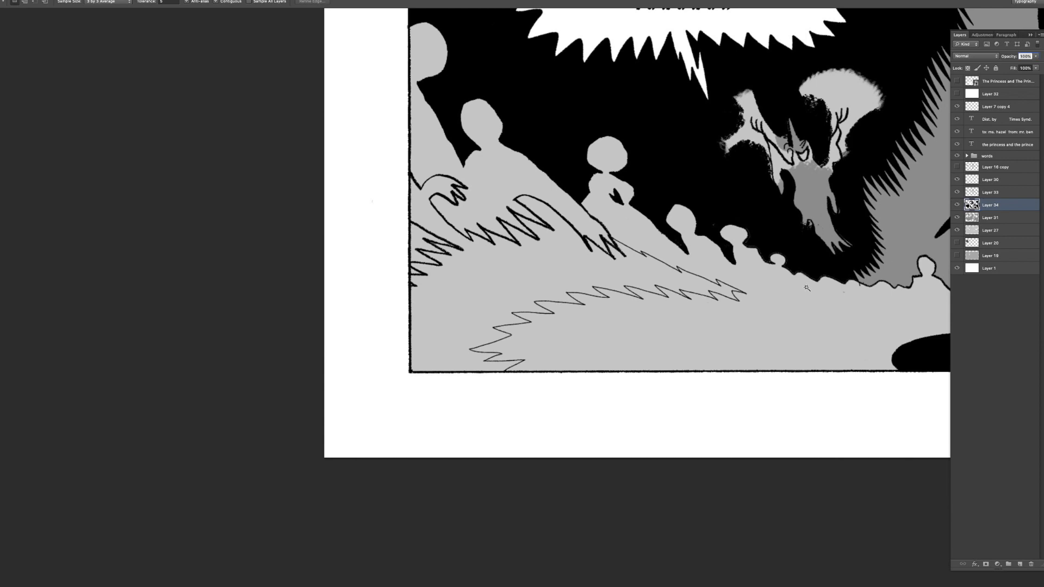
- Reload Layer 33's selection, hide that layer, paint the reaching arm and hand lines black on Layer 34, and deselect
{"action": "key", "text": "z"}
{"action": "mouse_move", "coordinate": [700, 314]}
{"action": "left_mouse_down"}
{"action": "mouse_move", "coordinate": [718, 321]}
{"action": "mouse_move", "coordinate": [672, 308]}
{"action": "mouse_move", "coordinate": [731, 287]}
{"action": "left_mouse_up"}
{"action": "left_click", "coordinate": [972, 193], "text": "super"}
{"action": "left_click", "coordinate": [956, 192]}
{"action": "key", "text": "super+d"}
{"action": "key", "text": "super+z"}
{"action": "key", "text": "b"}
{"action": "left_click_drag", "start_coordinate": [620, 297], "coordinate": [599, 317]}
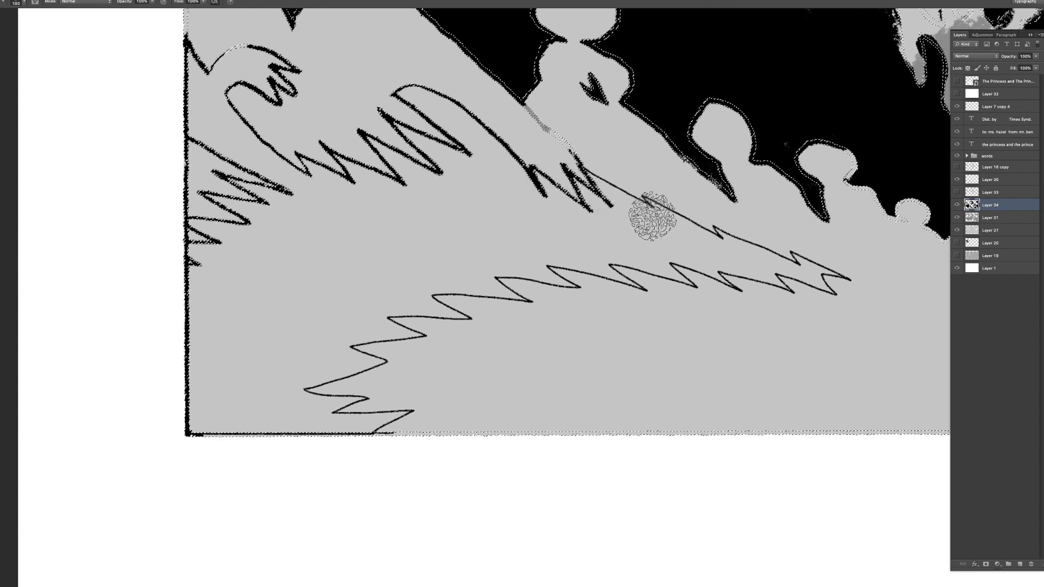
{"action": "scroll", "coordinate": [247, 185], "scroll_direction": "up", "scroll_amount": 2}
{"action": "scroll", "coordinate": [247, 184], "scroll_direction": "left", "scroll_amount": 2}
{"action": "left_click_drag", "start_coordinate": [288, 116], "coordinate": [312, 117]}
{"action": "mouse_move", "coordinate": [346, 170]}
{"action": "left_mouse_down"}
{"action": "mouse_move", "coordinate": [294, 196]}
{"action": "mouse_move", "coordinate": [306, 149]}
{"action": "left_mouse_up"}
{"action": "key", "text": "super+d"}
{"action": "key", "text": "z"}
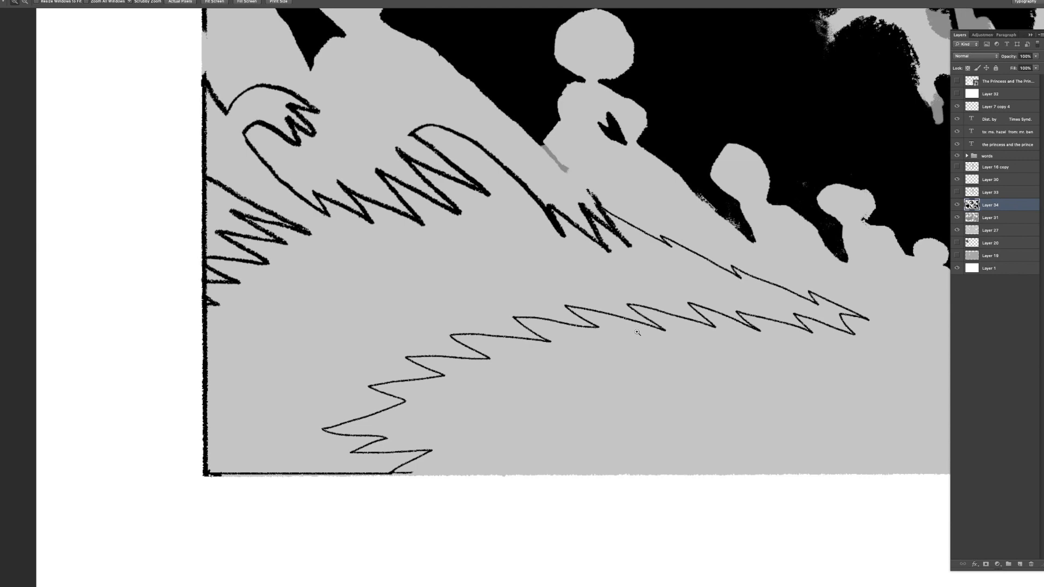
- Select the area within the zigzag outline and paint it solid black on Layer 34, keeping the leftmost figure's jagged patch gray
{"action": "scroll", "coordinate": [658, 346], "scroll_direction": "down", "scroll_amount": 3}
{"action": "key", "text": "l"}
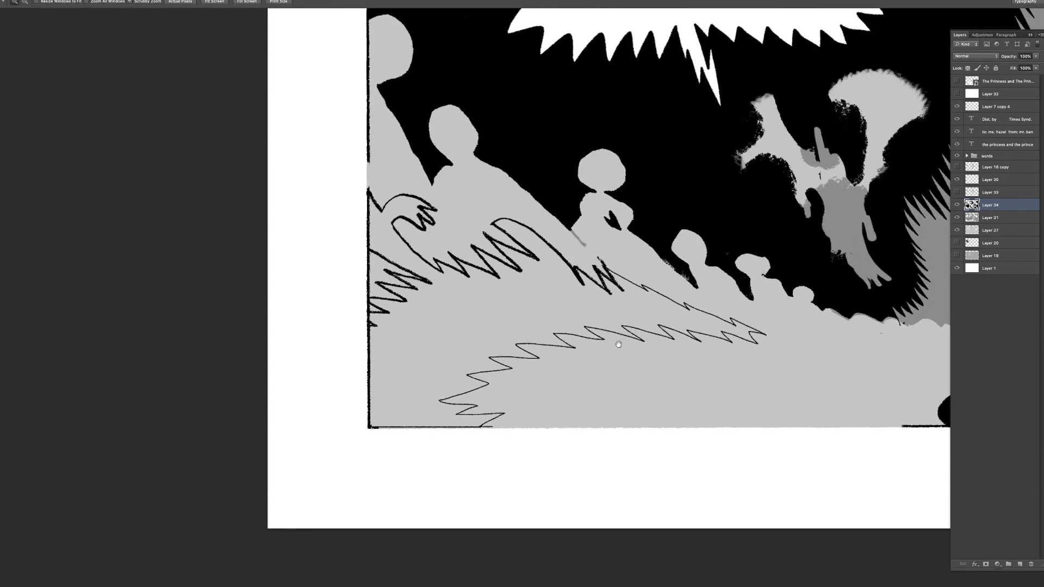
{"action": "right_click", "coordinate": [629, 340]}
{"action": "left_click", "coordinate": [641, 351]}
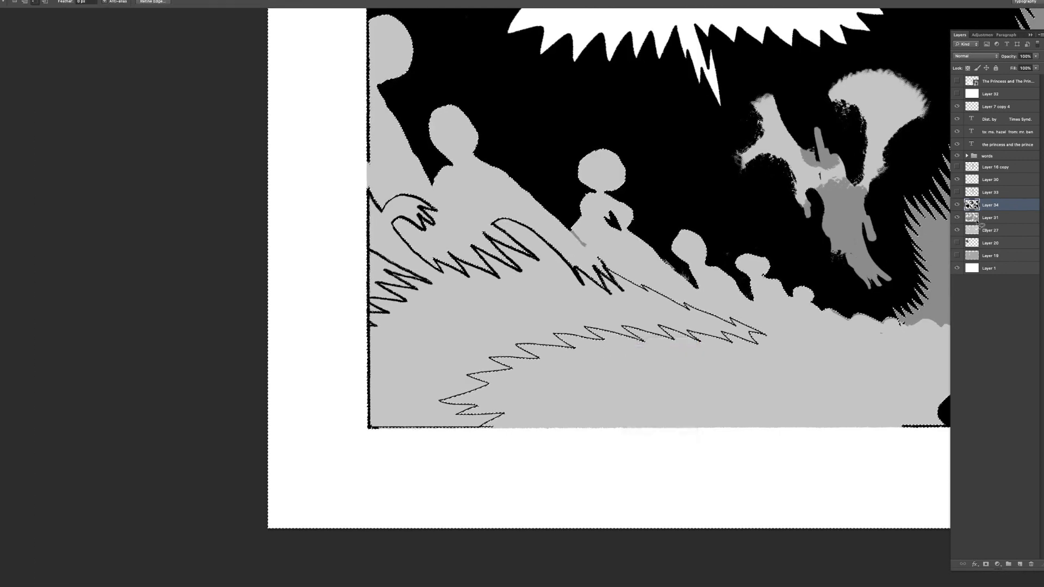
{"action": "left_click", "coordinate": [957, 192]}
{"action": "key", "text": "b"}
{"action": "mouse_move", "coordinate": [761, 333]}
{"action": "left_mouse_down"}
{"action": "mouse_move", "coordinate": [736, 345]}
{"action": "mouse_move", "coordinate": [652, 302]}
{"action": "left_mouse_up"}
{"action": "scroll", "coordinate": [652, 302], "scroll_direction": "up", "scroll_amount": 2}
{"action": "scroll", "coordinate": [653, 302], "scroll_direction": "left", "scroll_amount": 2}
{"action": "key", "text": "bracketright"}
{"action": "key", "text": "bracketright"}
{"action": "key", "text": "bracketright"}
{"action": "key", "text": "bracketright"}
{"action": "mouse_move", "coordinate": [592, 332]}
{"action": "left_mouse_down"}
{"action": "mouse_move", "coordinate": [638, 383]}
{"action": "mouse_move", "coordinate": [670, 386]}
{"action": "mouse_move", "coordinate": [583, 341]}
{"action": "mouse_move", "coordinate": [515, 341]}
{"action": "mouse_move", "coordinate": [465, 286]}
{"action": "mouse_move", "coordinate": [448, 312]}
{"action": "mouse_move", "coordinate": [450, 329]}
{"action": "mouse_move", "coordinate": [537, 404]}
{"action": "mouse_move", "coordinate": [555, 383]}
{"action": "mouse_move", "coordinate": [591, 415]}
{"action": "mouse_move", "coordinate": [544, 421]}
{"action": "left_mouse_up"}
{"action": "scroll", "coordinate": [544, 422], "scroll_direction": "right", "scroll_amount": 1}
{"action": "key", "text": "ctrl+d"}
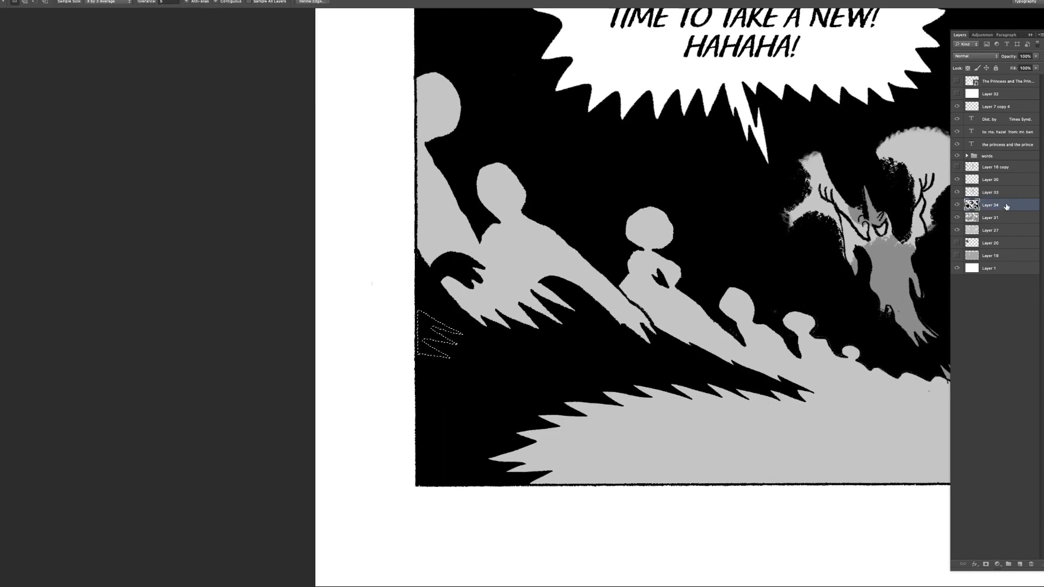
- Examine the black foreground shadow against the rest of the bottom panel and neighbouring panels
{"action": "left_click_drag", "start_coordinate": [658, 362], "coordinate": [594, 336]}
{"action": "scroll", "coordinate": [594, 337], "scroll_direction": "down", "scroll_amount": 2}
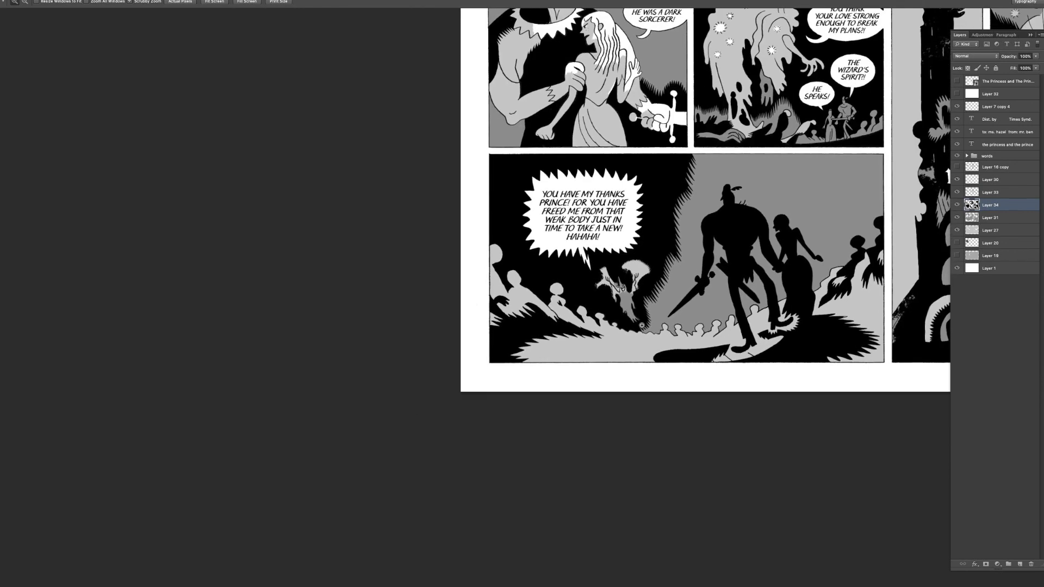
{"action": "left_click_drag", "start_coordinate": [665, 347], "coordinate": [657, 353]}
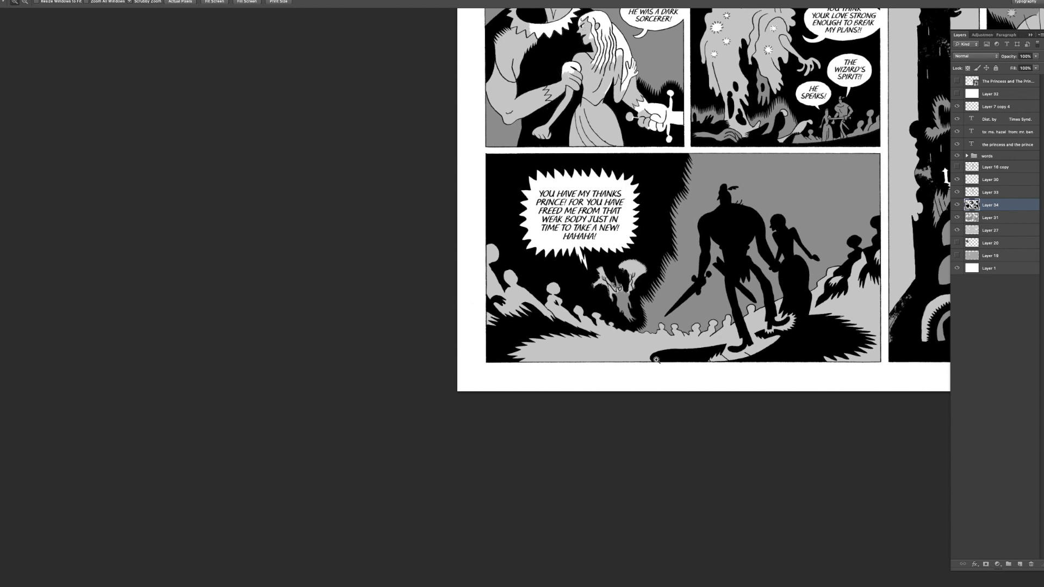
{"action": "scroll", "coordinate": [656, 360], "scroll_direction": "down", "scroll_amount": 1}
{"action": "scroll", "coordinate": [618, 308], "scroll_direction": "up", "scroll_amount": 3}
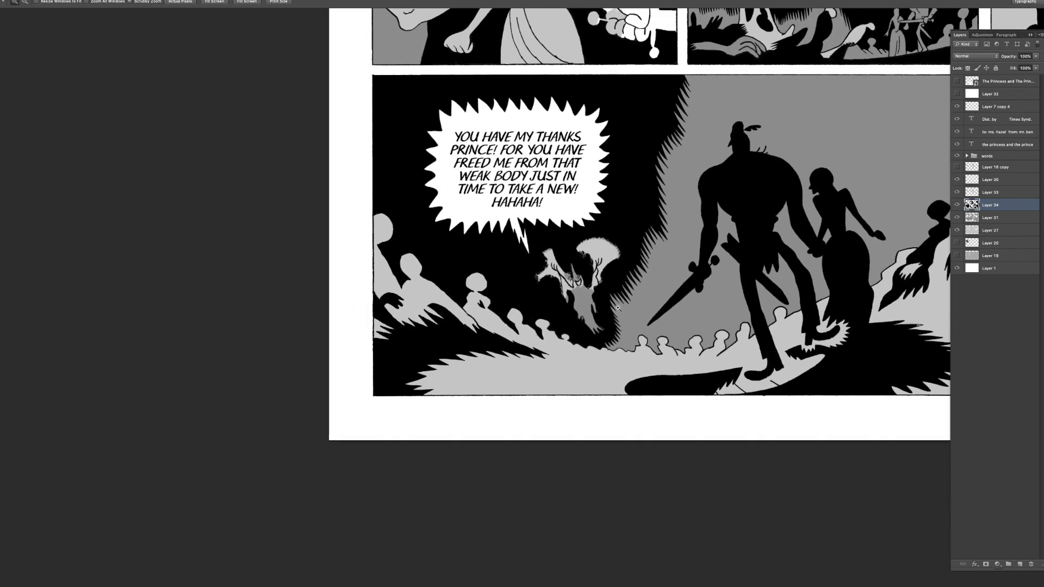
{"action": "scroll", "coordinate": [619, 308], "scroll_direction": "up", "scroll_amount": 3}
{"action": "scroll", "coordinate": [622, 323], "scroll_direction": "up", "scroll_amount": 2}
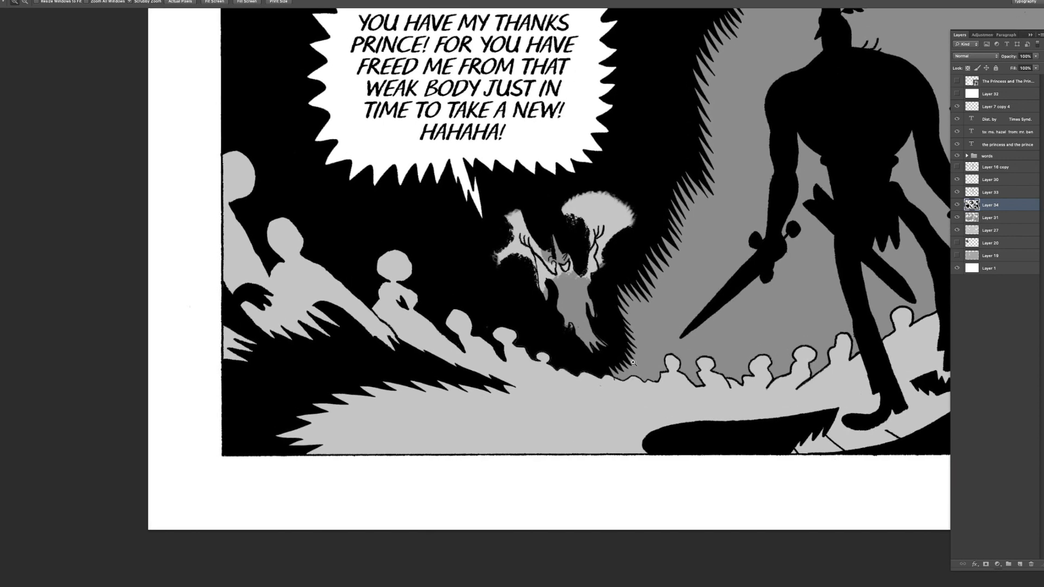
- Hide Layer 34 to expose the small wizard's line art against the gray tones in the bottom panel
{"action": "scroll", "coordinate": [633, 363], "scroll_direction": "down", "scroll_amount": 3}
{"action": "scroll", "coordinate": [618, 343], "scroll_direction": "up", "scroll_amount": 1}
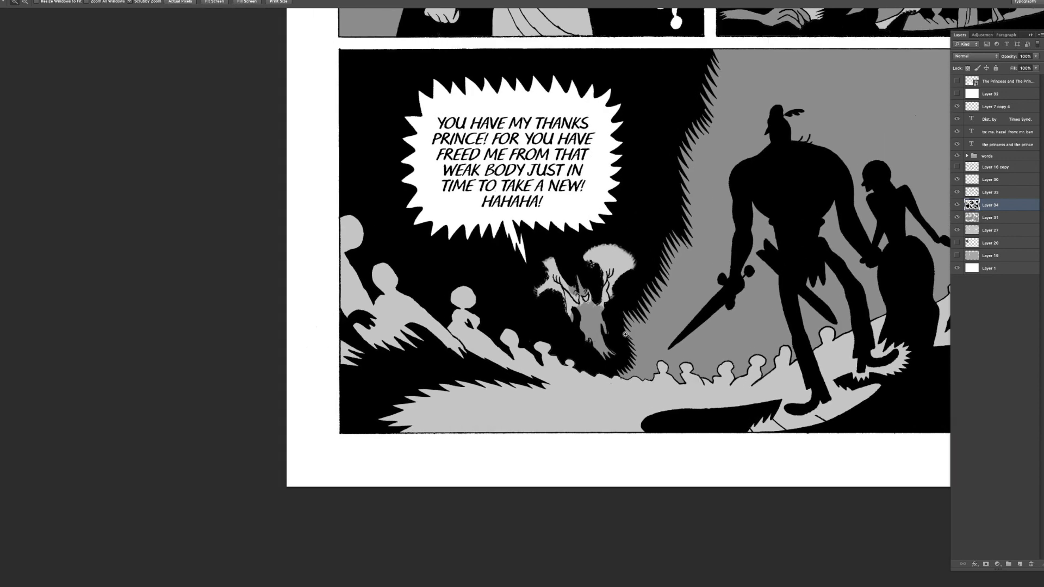
{"action": "scroll", "coordinate": [628, 337], "scroll_direction": "up", "scroll_amount": 2}
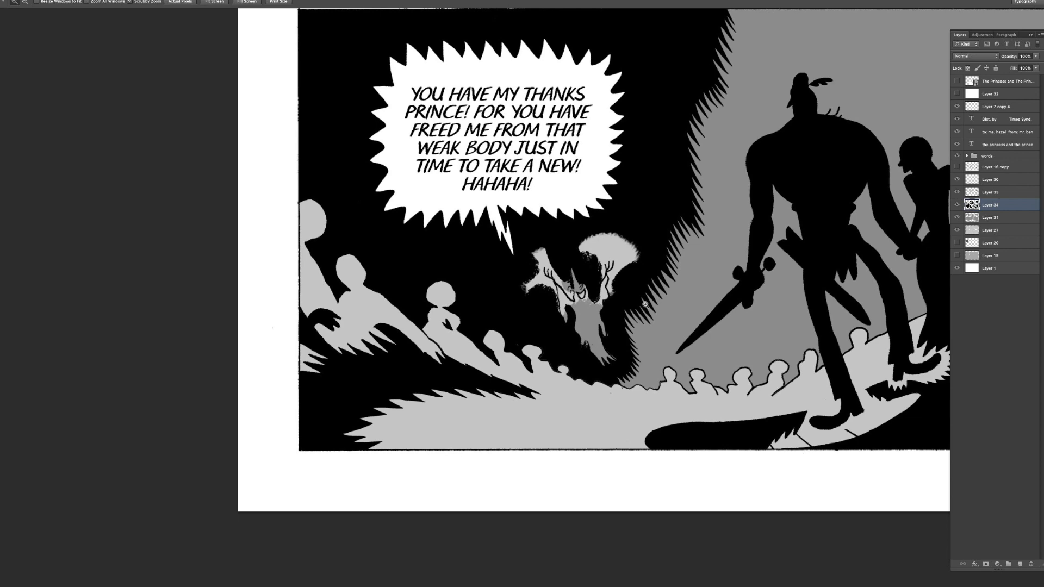
{"action": "scroll", "coordinate": [642, 302], "scroll_direction": "left", "scroll_amount": 2}
{"action": "left_click_drag", "start_coordinate": [658, 283], "coordinate": [655, 285]}
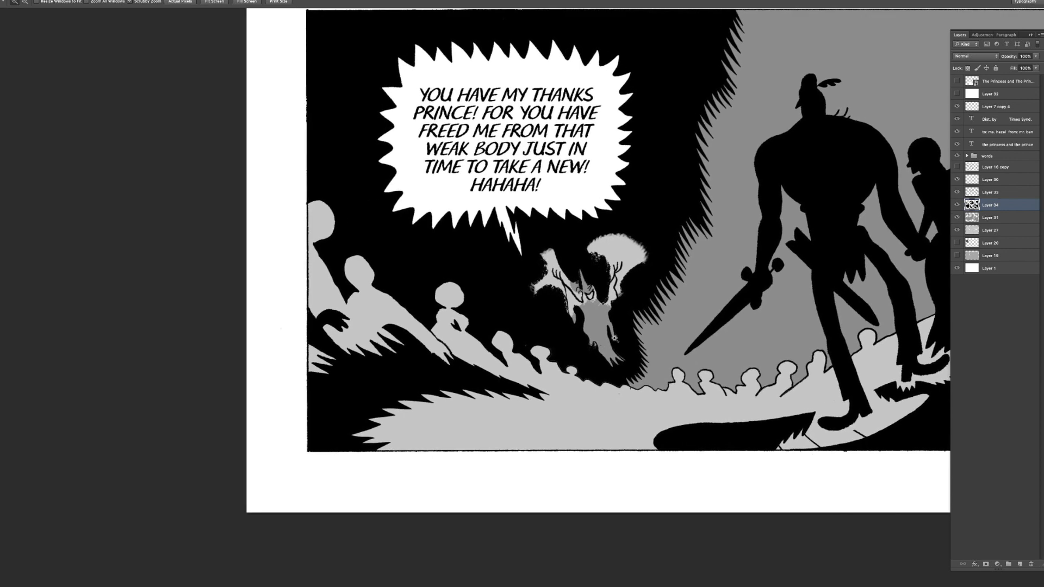
{"action": "scroll", "coordinate": [624, 330], "scroll_direction": "up", "scroll_amount": 3}
{"action": "key", "text": "b"}
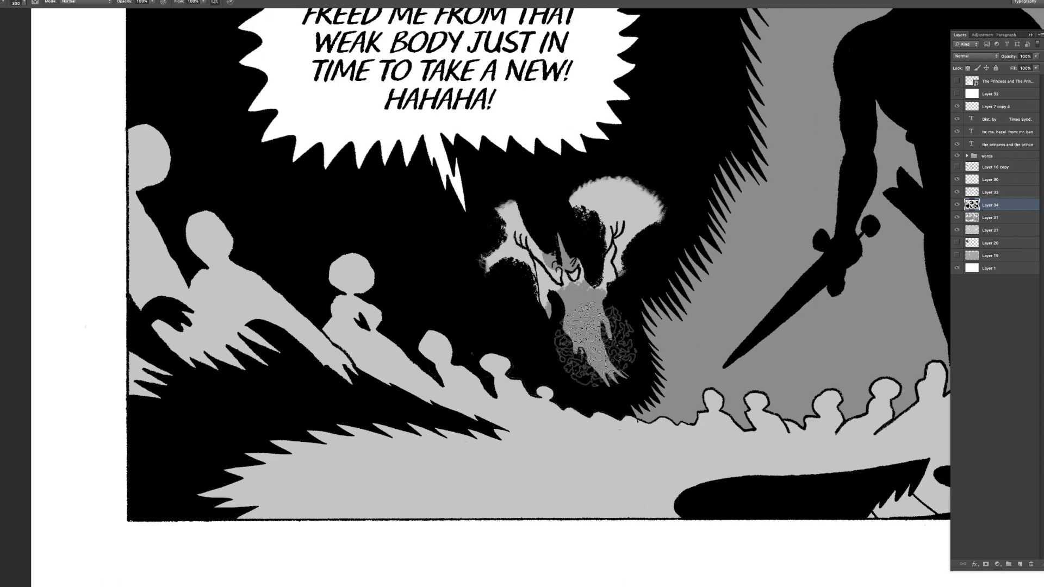
{"action": "left_click", "coordinate": [957, 206]}
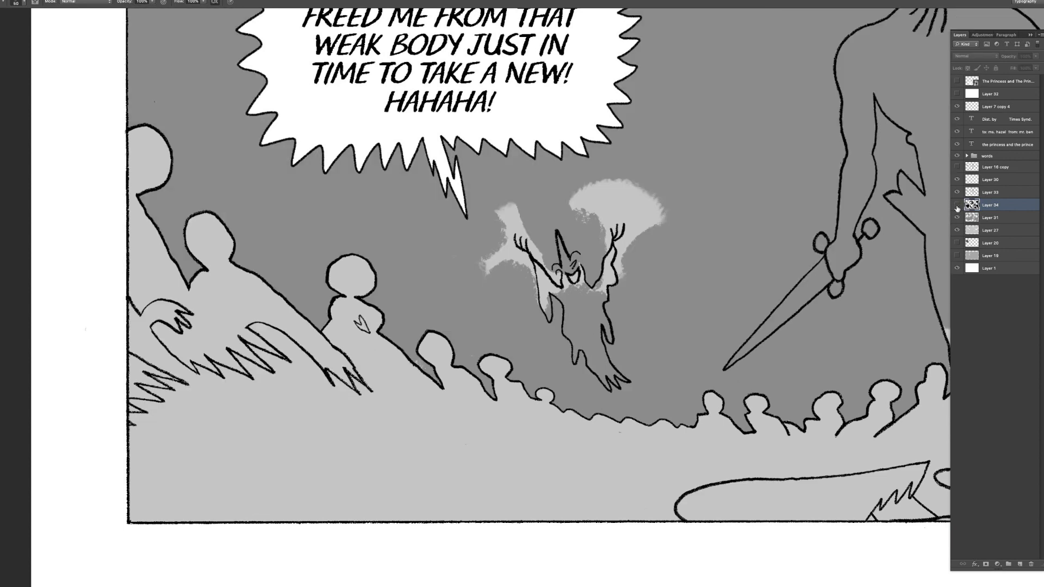
{"action": "key", "text": "z"}
{"action": "key", "text": "ctrl+equal"}
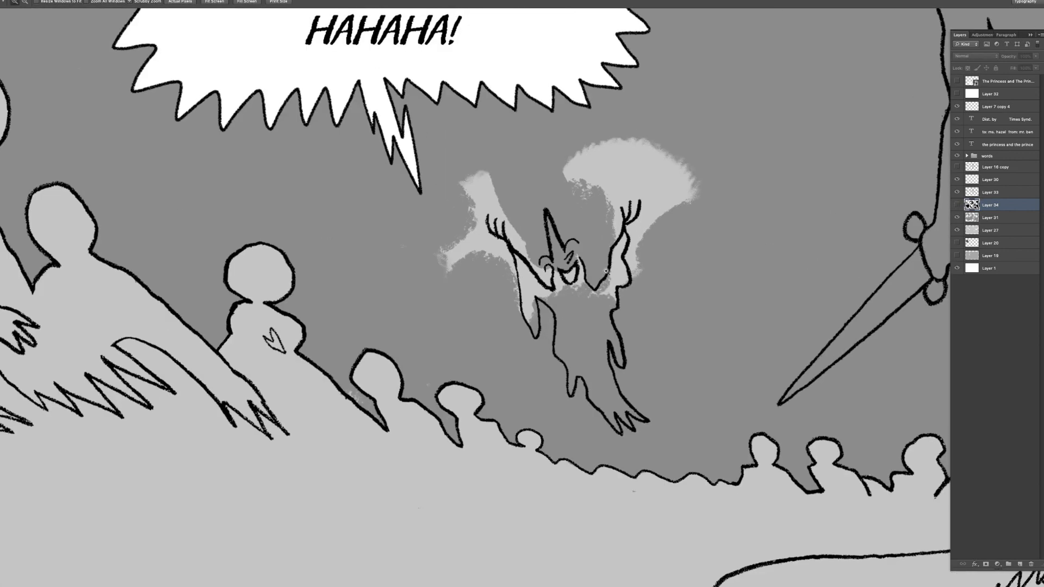
- Select the wizard's body inside its Layer 33 outline, show Layer 34 again, and delete the dark gray within it on Layer 31
{"action": "left_click", "coordinate": [989, 193]}
{"action": "key", "text": "b"}
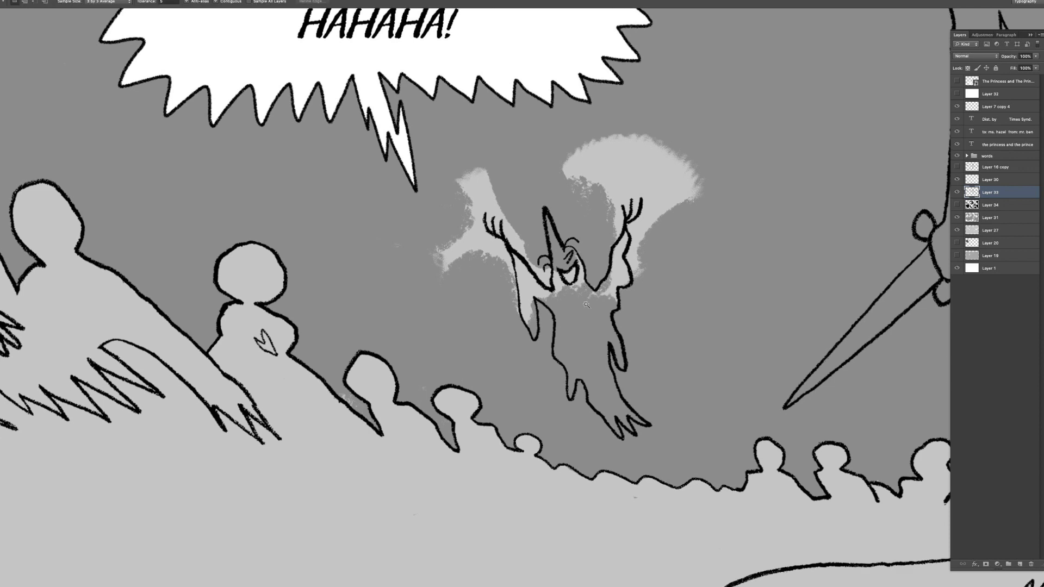
{"action": "left_click", "coordinate": [957, 206]}
{"action": "left_click", "coordinate": [986, 210]}
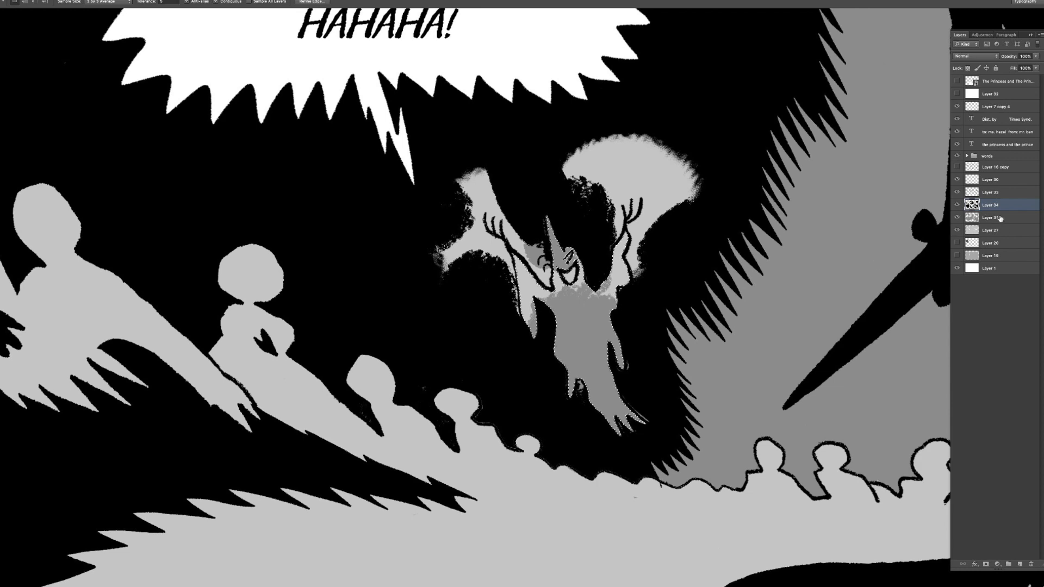
{"action": "key", "text": "Delete"}
- Select the small wizard figure's interior on Layer 33 and invert the selection to everything outside the figure
{"action": "left_click_drag", "start_coordinate": [755, 317], "coordinate": [720, 316]}
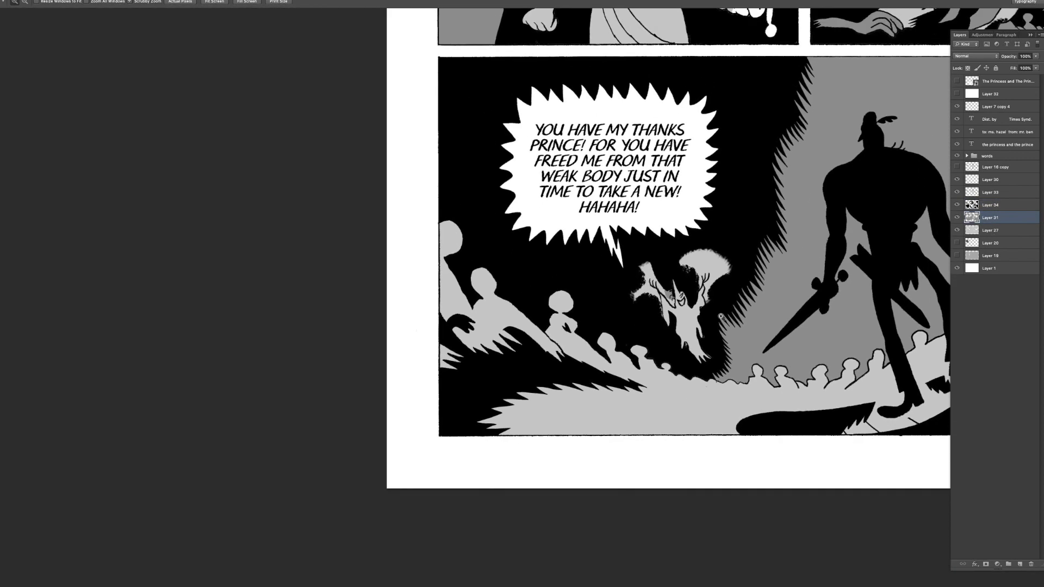
{"action": "left_click", "coordinate": [728, 320]}
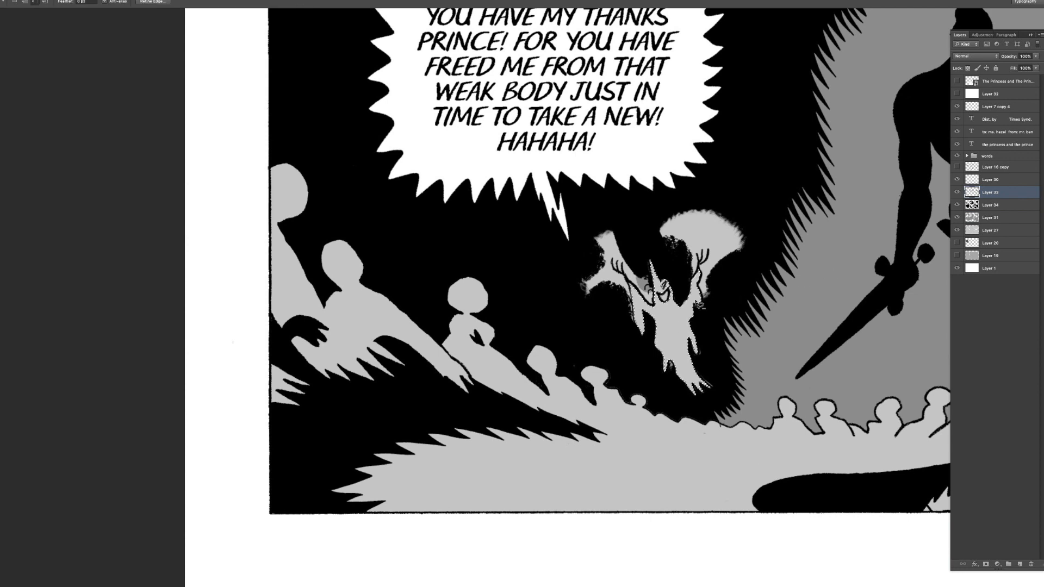
{"action": "right_click", "coordinate": [700, 304]}
{"action": "left_click", "coordinate": [711, 311]}
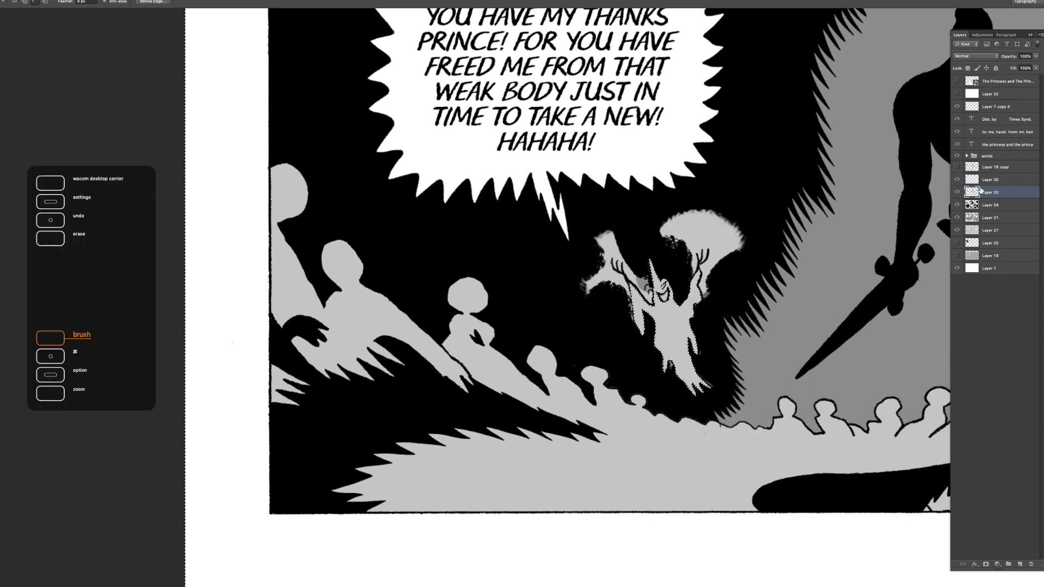
{"action": "right_click", "coordinate": [704, 298]}
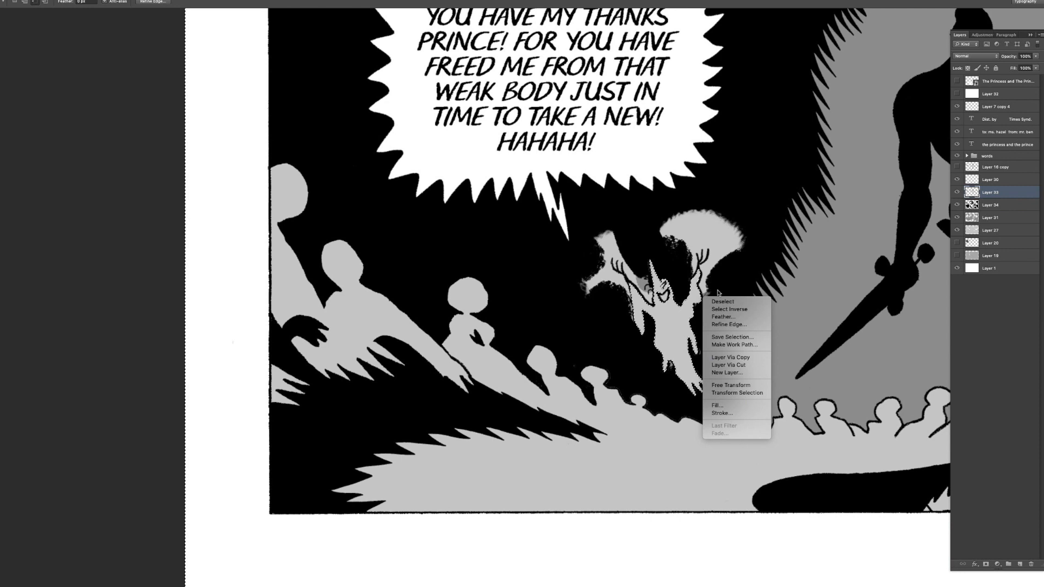
{"action": "key", "text": "Escape"}
- Paint black over the glow surrounding the wizard on Layer 34 with an enlarged brush, and deselect
{"action": "key", "text": "b"}
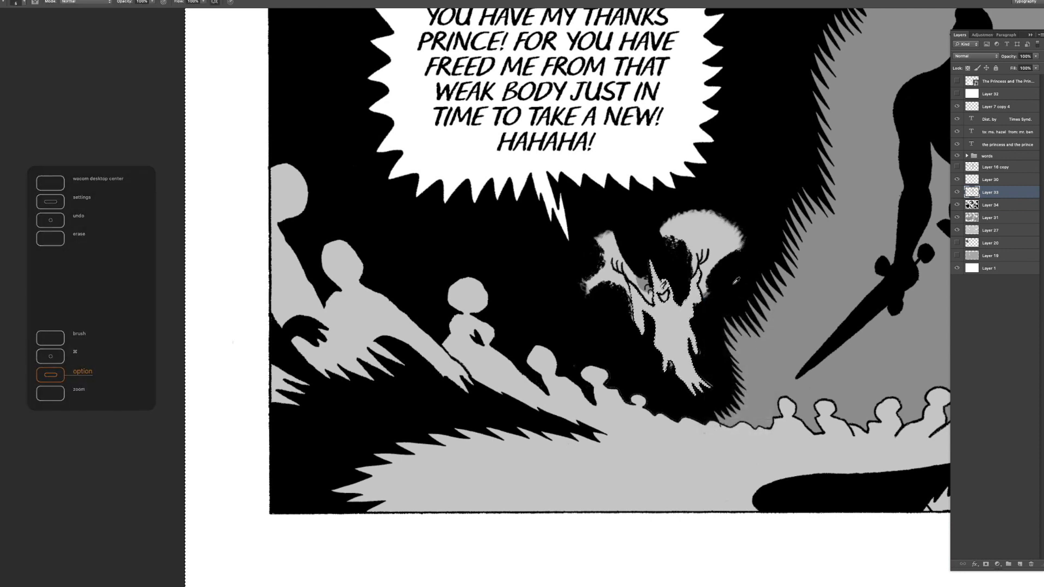
{"action": "left_click", "coordinate": [991, 205]}
{"action": "key", "text": "bracketright"}
{"action": "key", "text": "bracketright"}
{"action": "key", "text": "bracketright"}
{"action": "key", "text": "bracketright"}
{"action": "key", "text": "bracketright"}
{"action": "key", "text": "bracketright"}
{"action": "key", "text": "bracketright"}
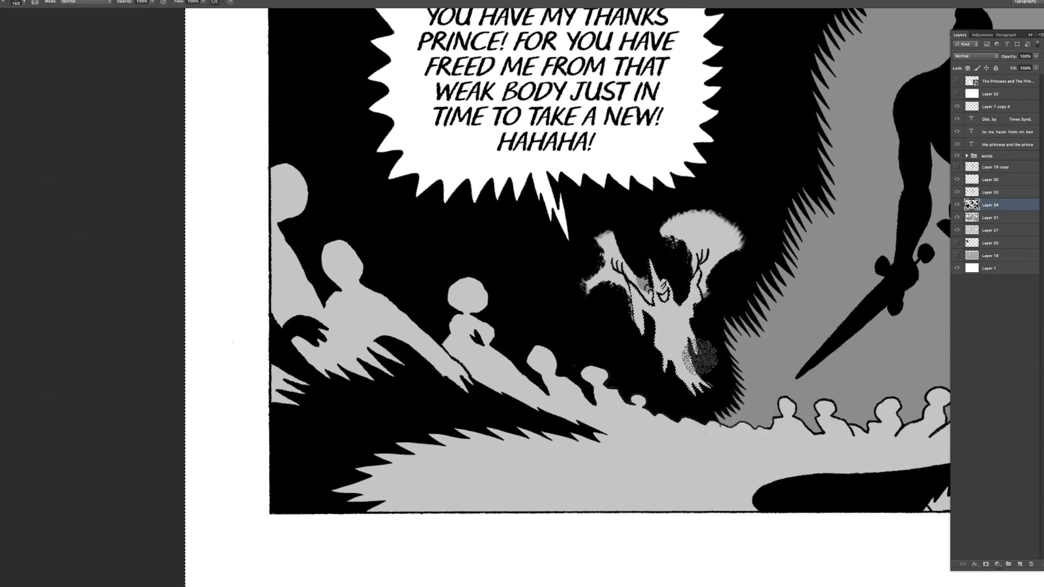
{"action": "mouse_move", "coordinate": [700, 348]}
{"action": "left_mouse_down"}
{"action": "mouse_move", "coordinate": [699, 223]}
{"action": "mouse_move", "coordinate": [620, 245]}
{"action": "mouse_move", "coordinate": [585, 292]}
{"action": "left_mouse_up"}
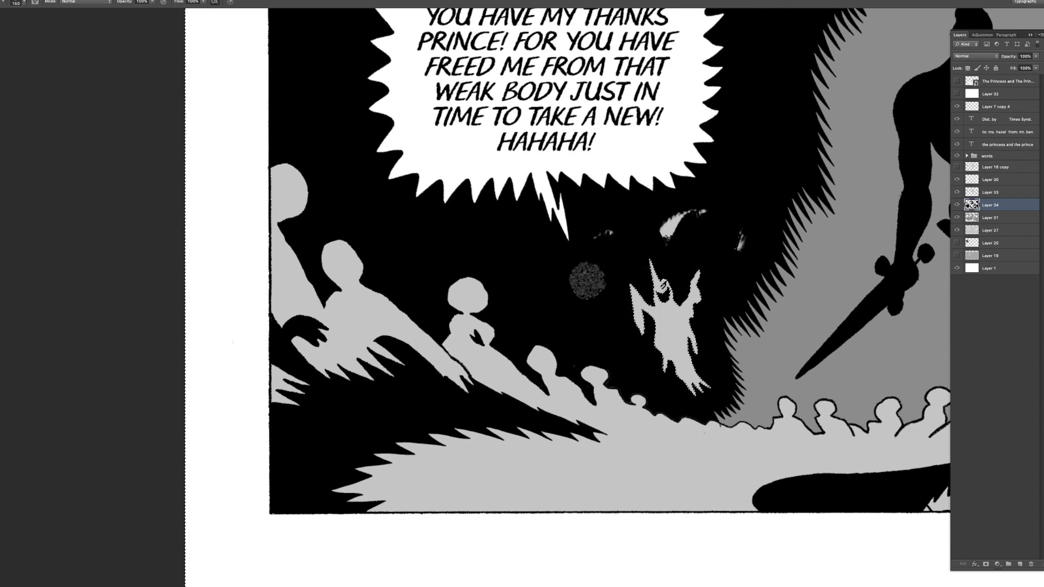
{"action": "key", "text": "super+d"}
- Examine the isolated light-gray wizard against the black background and the whole page's tonal balance
{"action": "key", "text": "z"}
{"action": "left_click_drag", "start_coordinate": [734, 278], "coordinate": [707, 269]}
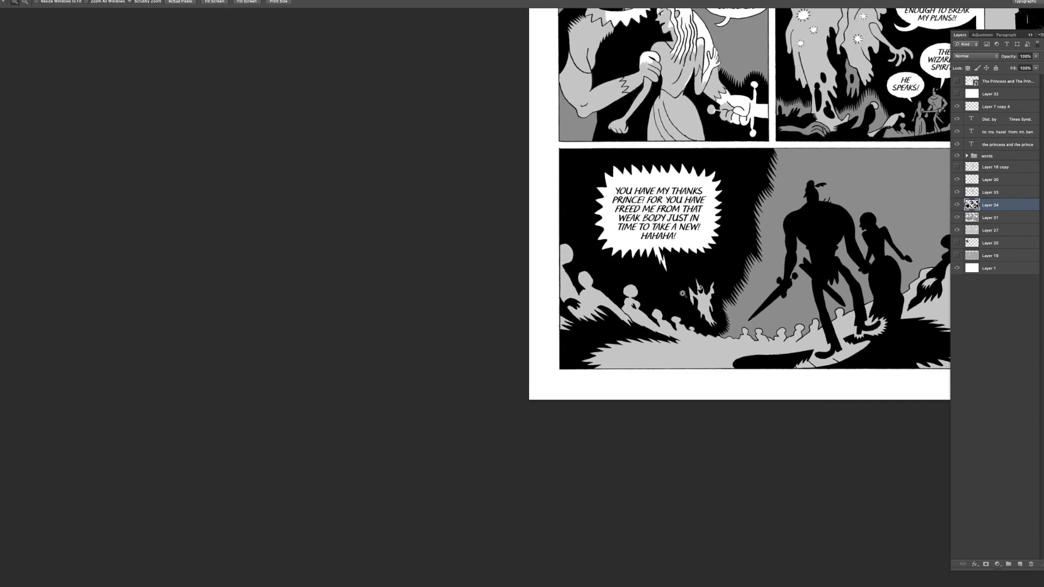
{"action": "left_click_drag", "start_coordinate": [726, 313], "coordinate": [739, 301]}
{"action": "left_click", "coordinate": [740, 301]}
{"action": "key", "text": "e"}
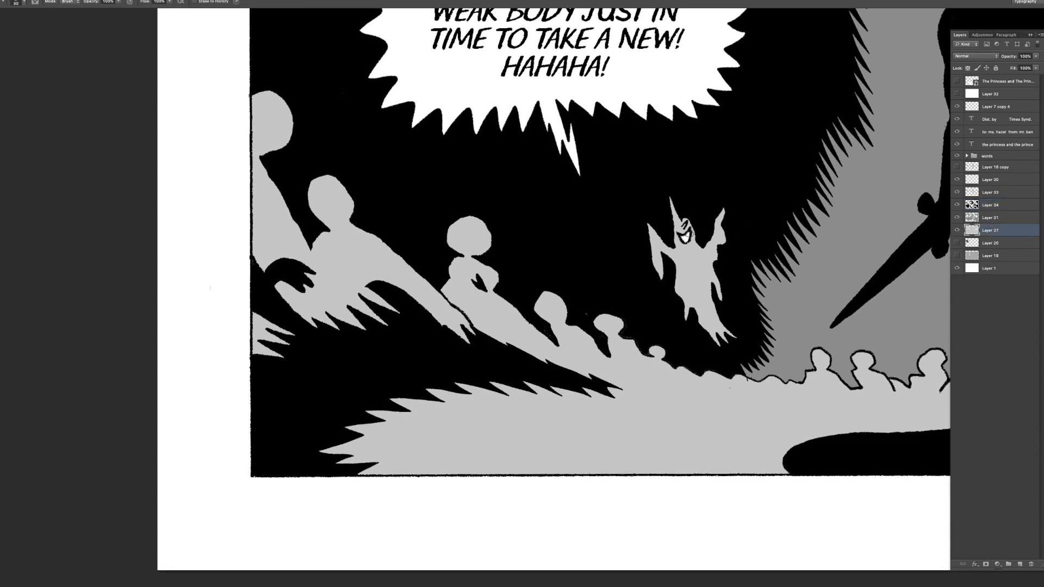
{"action": "key", "text": "z"}
{"action": "left_click_drag", "start_coordinate": [772, 239], "coordinate": [707, 250]}
{"action": "scroll", "coordinate": [706, 250], "scroll_direction": "right", "scroll_amount": 5}
{"action": "scroll", "coordinate": [706, 251], "scroll_direction": "up", "scroll_amount": 1}
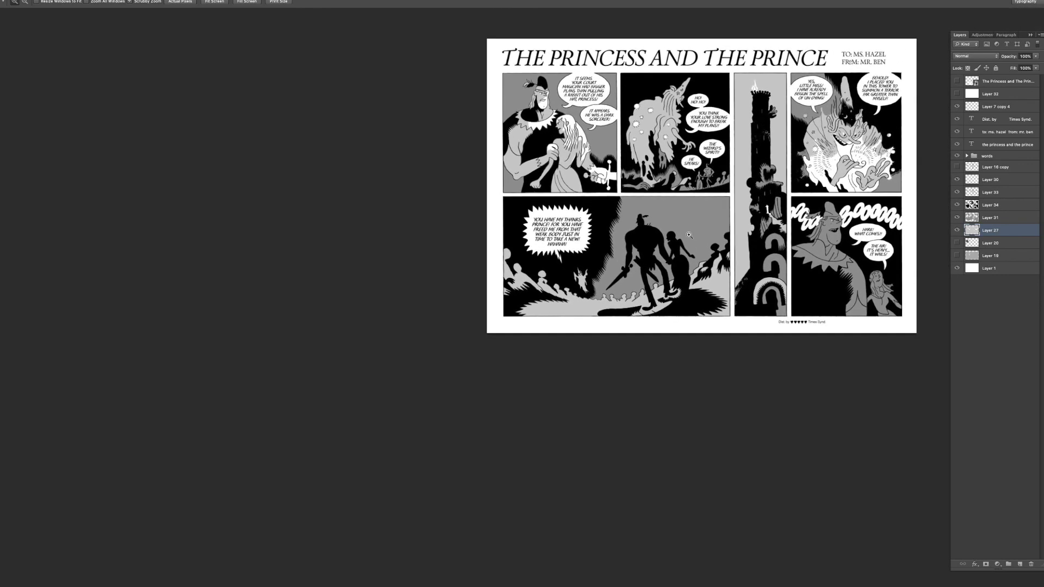
{"action": "left_click_drag", "start_coordinate": [611, 294], "coordinate": [663, 294]}
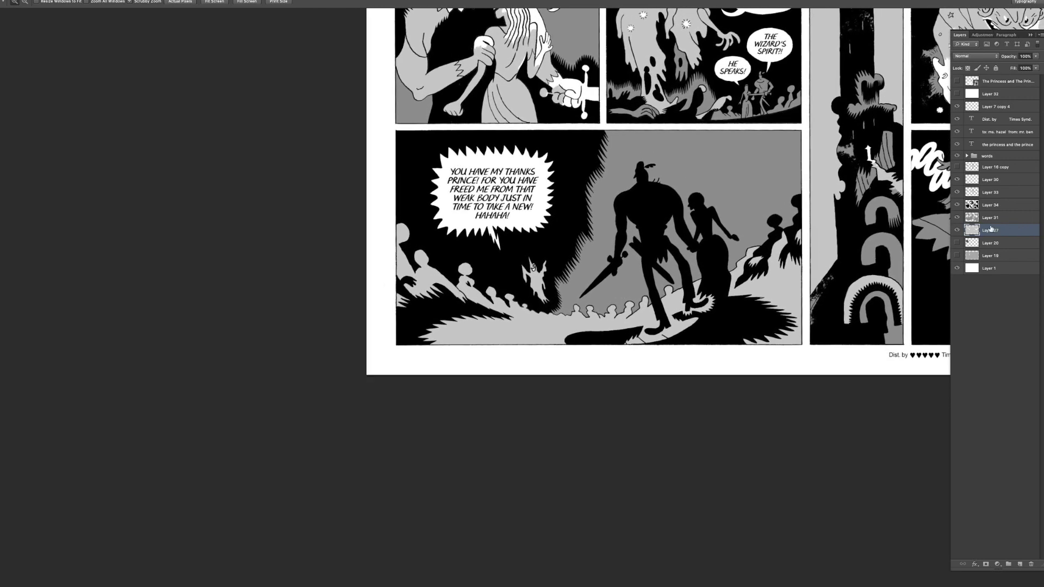
- Load Layer 27's tone selection and create a new layer directly above Layer 27
{"action": "left_click", "coordinate": [976, 230], "text": "super"}
{"action": "left_click", "coordinate": [989, 219]}
{"action": "key", "text": "b"}
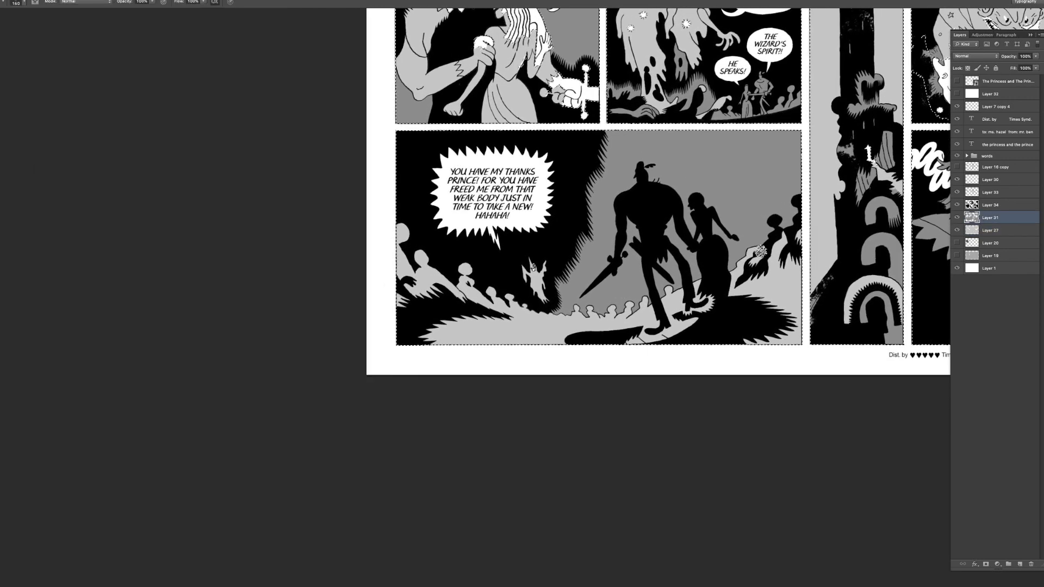
{"action": "left_click", "coordinate": [990, 231]}
{"action": "key", "text": "b"}
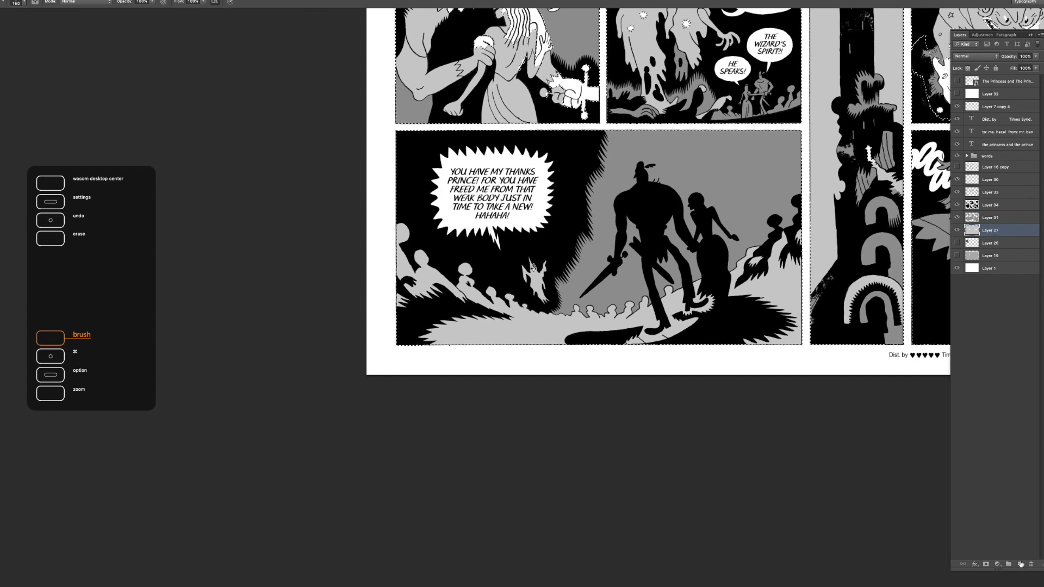
{"action": "left_click", "coordinate": [1020, 564]}
- Paint the bottom panel's ground and crowd the darker gray on the new layer with an enlarged brush
{"action": "key", "text": "bracketright"}
{"action": "key", "text": "bracketright"}
{"action": "key", "text": "bracketright"}
{"action": "key", "text": "bracketright"}
{"action": "key", "text": "bracketright"}
{"action": "left_click", "coordinate": [562, 289]}
{"action": "key", "text": "bracketright"}
{"action": "mouse_move", "coordinate": [417, 301]}
{"action": "left_mouse_down"}
{"action": "mouse_move", "coordinate": [408, 326]}
{"action": "mouse_move", "coordinate": [435, 277]}
{"action": "mouse_move", "coordinate": [475, 288]}
{"action": "left_mouse_up"}
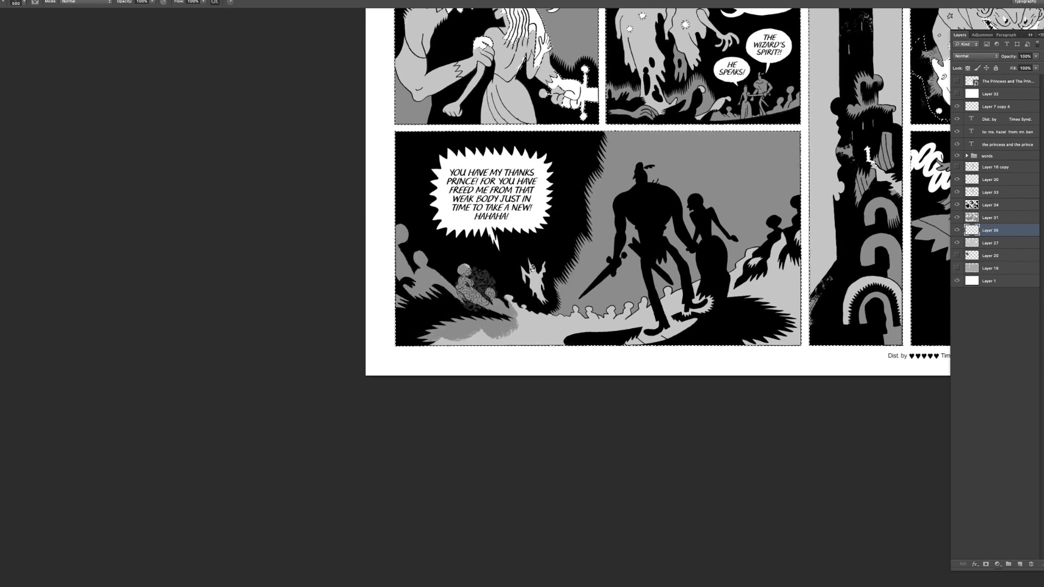
{"action": "mouse_move", "coordinate": [550, 327]}
{"action": "left_mouse_down"}
{"action": "mouse_move", "coordinate": [603, 315]}
{"action": "mouse_move", "coordinate": [501, 341]}
{"action": "mouse_move", "coordinate": [438, 339]}
{"action": "mouse_move", "coordinate": [612, 324]}
{"action": "mouse_move", "coordinate": [636, 347]}
{"action": "mouse_move", "coordinate": [661, 337]}
{"action": "mouse_move", "coordinate": [709, 277]}
{"action": "mouse_move", "coordinate": [752, 335]}
{"action": "mouse_move", "coordinate": [772, 296]}
{"action": "mouse_move", "coordinate": [781, 353]}
{"action": "mouse_move", "coordinate": [786, 301]}
{"action": "left_mouse_up"}
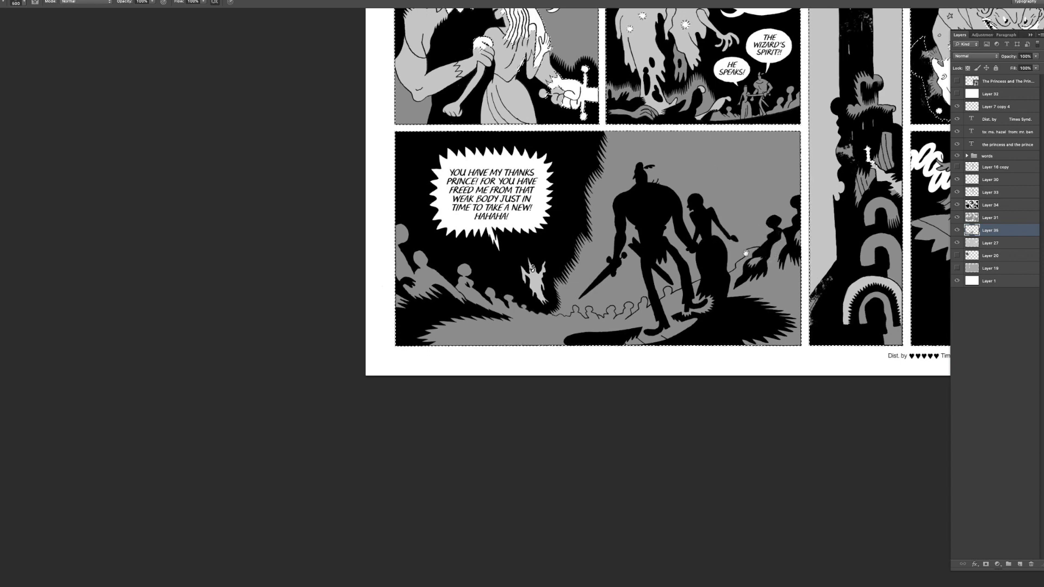
- Sketch a zigzag-edged shape hanging from the bottom panel's upper border above the couple on Layer 34
{"action": "key", "text": "z"}
{"action": "left_click", "coordinate": [740, 276], "text": "alt"}
{"action": "left_click", "coordinate": [740, 276], "text": "alt"}
{"action": "left_click_drag", "start_coordinate": [739, 276], "coordinate": [702, 293]}
{"action": "left_click", "coordinate": [686, 284]}
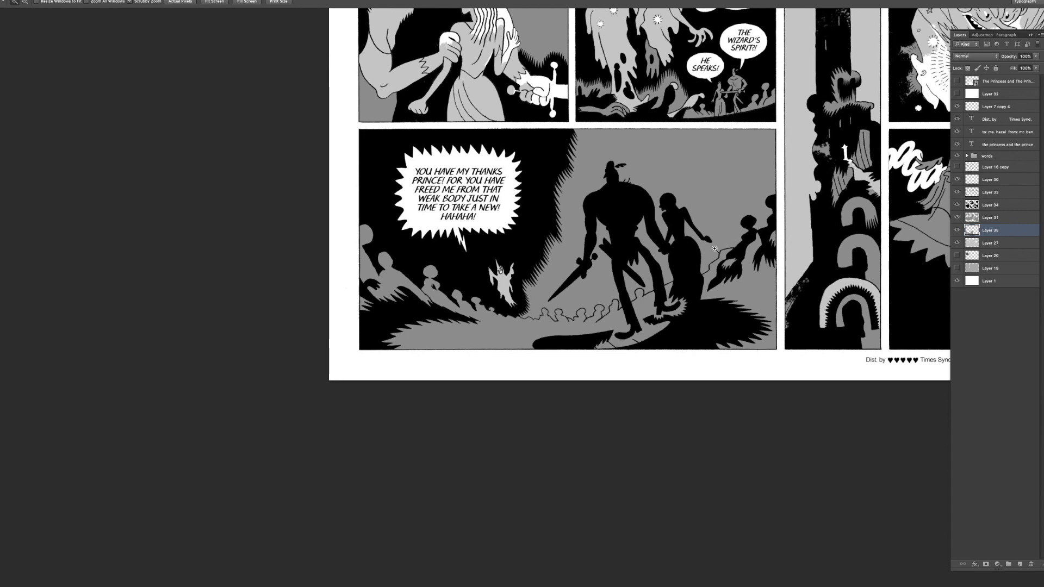
{"action": "mouse_move", "coordinate": [507, 274]}
{"action": "left_mouse_down"}
{"action": "mouse_move", "coordinate": [556, 264]}
{"action": "mouse_move", "coordinate": [612, 284]}
{"action": "mouse_move", "coordinate": [582, 283]}
{"action": "mouse_move", "coordinate": [615, 271]}
{"action": "left_mouse_up"}
{"action": "left_click", "coordinate": [469, 192], "text": "super"}
{"action": "left_click_drag", "start_coordinate": [527, 218], "coordinate": [547, 215]}
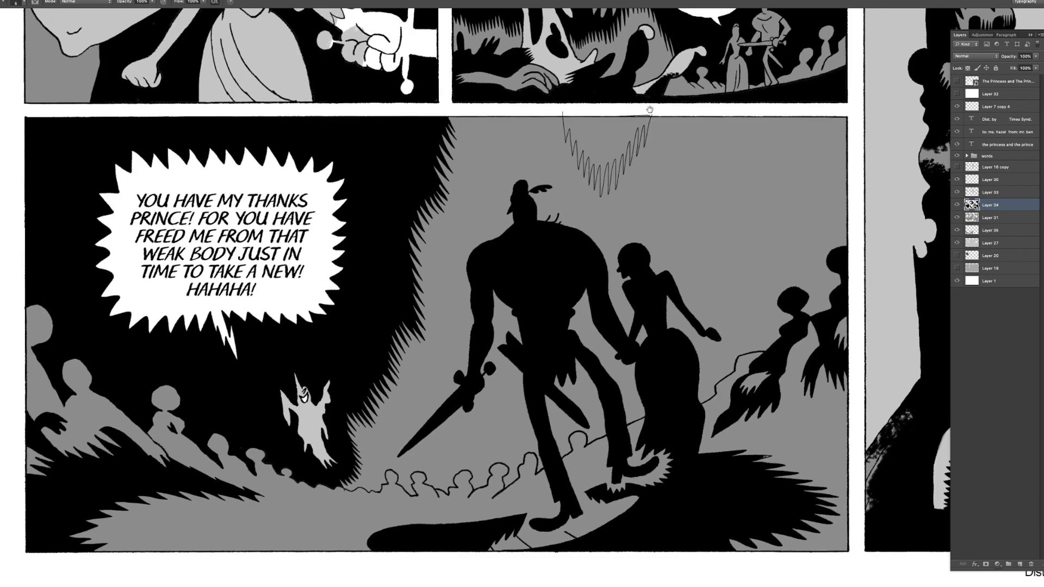
- Select the area inside the hanging zigzag outline, fill it solid black on Layer 34, and deselect
{"action": "key", "text": "w"}
{"action": "left_click", "coordinate": [631, 143]}
{"action": "right_click", "coordinate": [643, 126]}
{"action": "left_click", "coordinate": [686, 139]}
{"action": "mouse_move", "coordinate": [618, 138]}
{"action": "left_mouse_down"}
{"action": "mouse_move", "coordinate": [647, 140]}
{"action": "mouse_move", "coordinate": [655, 166]}
{"action": "left_mouse_up"}
{"action": "key", "text": "alt+BackSpace"}
{"action": "key", "text": "super+d"}
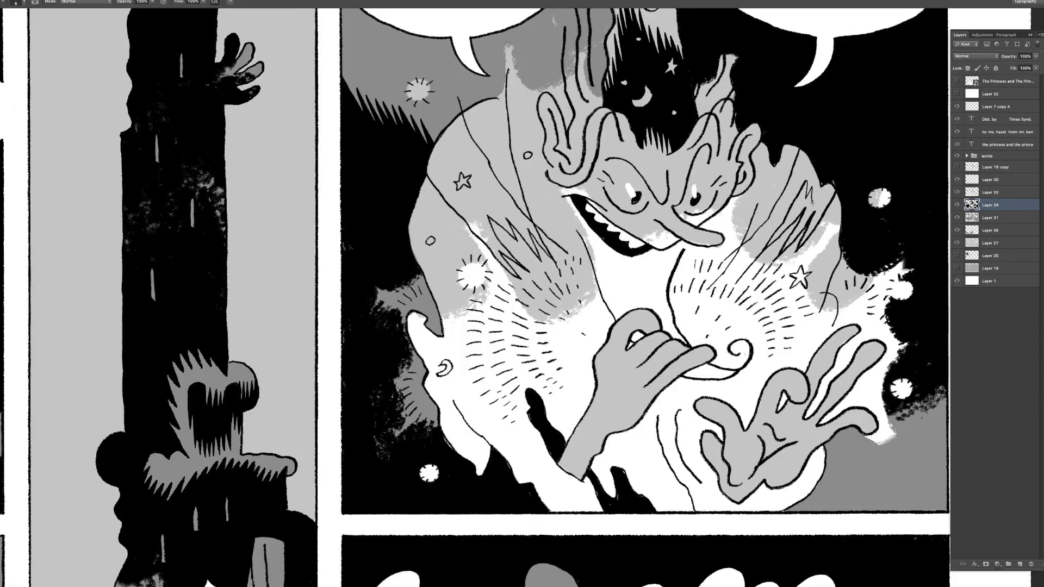
- Paint the zigzag shadow shapes on the grinning sorcerer's shoulders black on Layer 34 in the upper-right panel
{"action": "right_click", "coordinate": [820, 200]}
{"action": "key", "text": "Escape"}
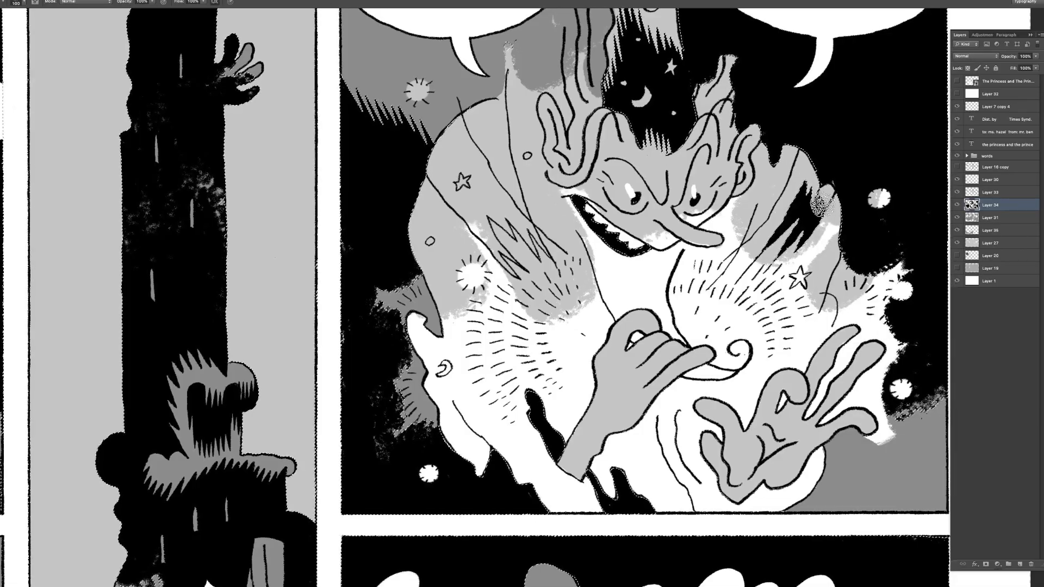
{"action": "left_click_drag", "start_coordinate": [496, 210], "coordinate": [661, 226]}
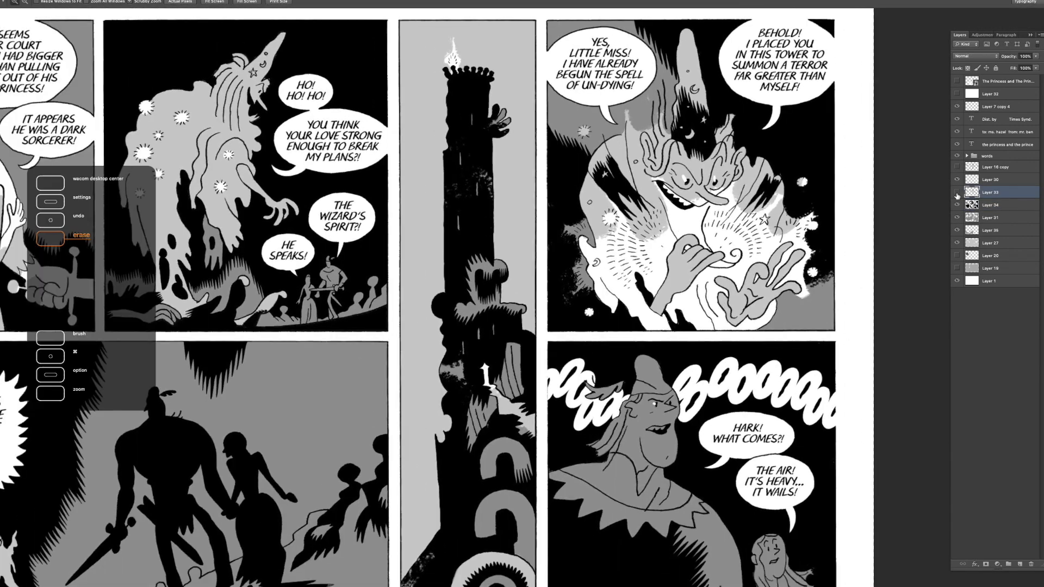
- Toggle Layer 33's visibility to compare its line art with the filled shadows in the upper-right panel
{"action": "left_click", "coordinate": [957, 194]}
{"action": "left_click", "coordinate": [957, 194]}
{"action": "left_click_drag", "start_coordinate": [720, 233], "coordinate": [715, 230]}
{"action": "key", "text": "e"}
{"action": "scroll", "coordinate": [761, 196], "scroll_direction": "down", "scroll_amount": 2}
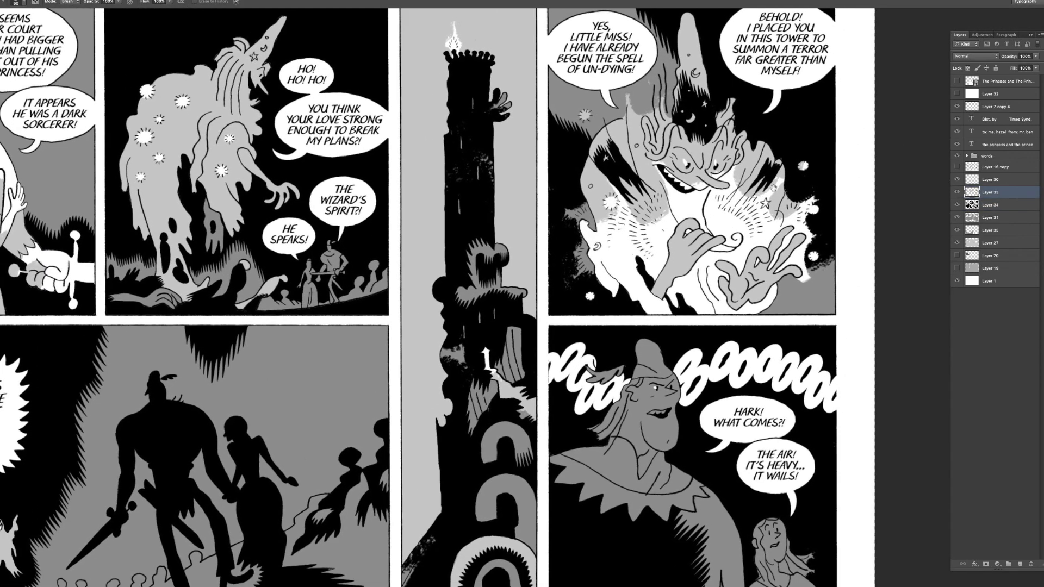
{"action": "key", "text": "l"}
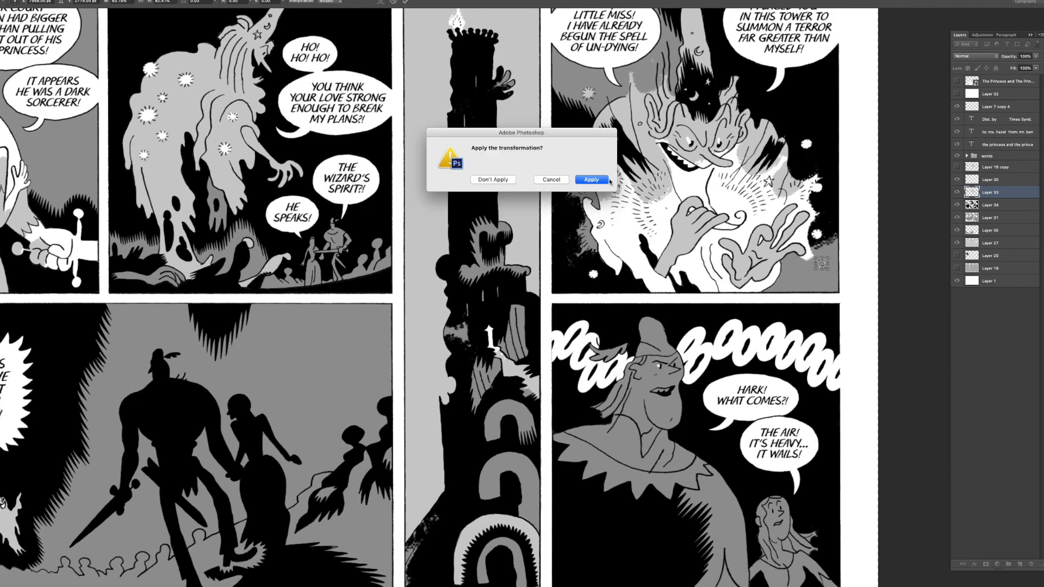
{"action": "mouse_move", "coordinate": [813, 274]}
{"action": "left_mouse_down"}
{"action": "mouse_move", "coordinate": [841, 266]}
{"action": "mouse_move", "coordinate": [750, 256]}
{"action": "left_mouse_up"}
- Add four small gray dots in the black around the small wizard on Layer 34
{"action": "left_click", "coordinate": [990, 205]}
{"action": "left_click_drag", "start_coordinate": [435, 380], "coordinate": [506, 376]}
{"action": "left_click", "coordinate": [537, 285]}
{"action": "left_click", "coordinate": [563, 344]}
{"action": "left_click", "coordinate": [634, 316]}
{"action": "left_click", "coordinate": [607, 396]}
{"action": "mouse_move", "coordinate": [658, 370]}
{"action": "left_mouse_down"}
{"action": "mouse_move", "coordinate": [627, 350]}
{"action": "mouse_move", "coordinate": [582, 351]}
{"action": "left_mouse_up"}
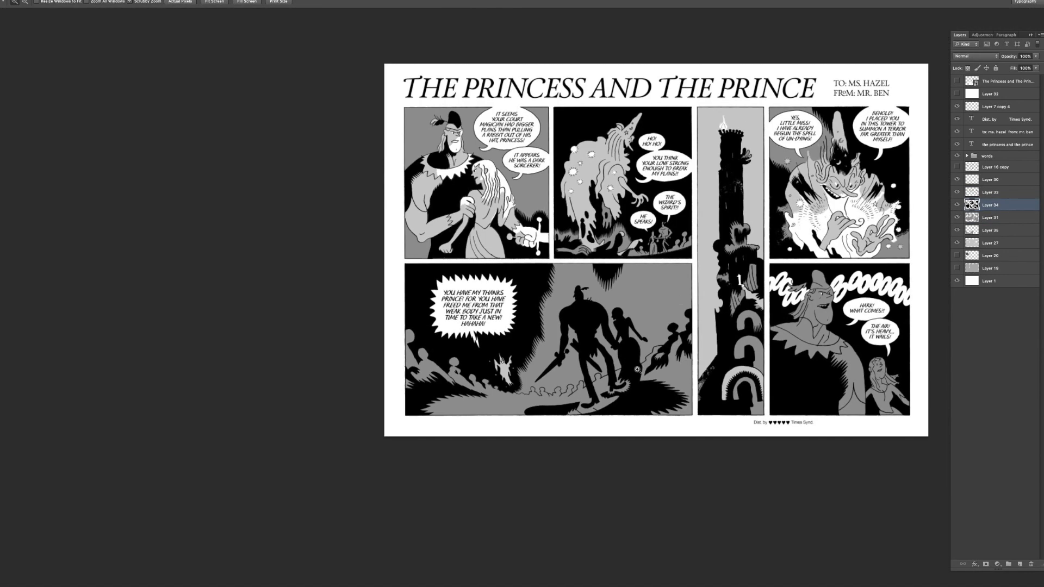
- Draw a fine zigzag line beneath the row of distant crowd figures on Layer 34
{"action": "left_click_drag", "start_coordinate": [486, 435], "coordinate": [549, 433]}
{"action": "left_click_drag", "start_coordinate": [628, 348], "coordinate": [664, 348]}
{"action": "left_click_drag", "start_coordinate": [517, 317], "coordinate": [538, 331]}
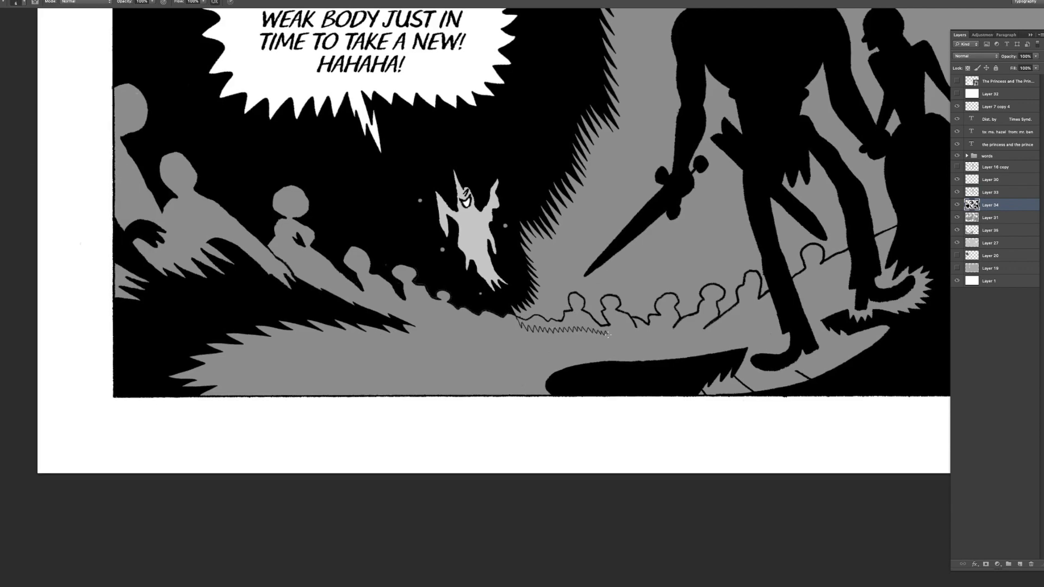
{"action": "left_click_drag", "start_coordinate": [664, 334], "coordinate": [704, 333]}
{"action": "scroll", "coordinate": [704, 333], "scroll_direction": "right", "scroll_amount": 2}
- Fill the distant crowd figures solid black down to the zigzag line on Layer 34, and deselect
{"action": "key", "text": "e"}
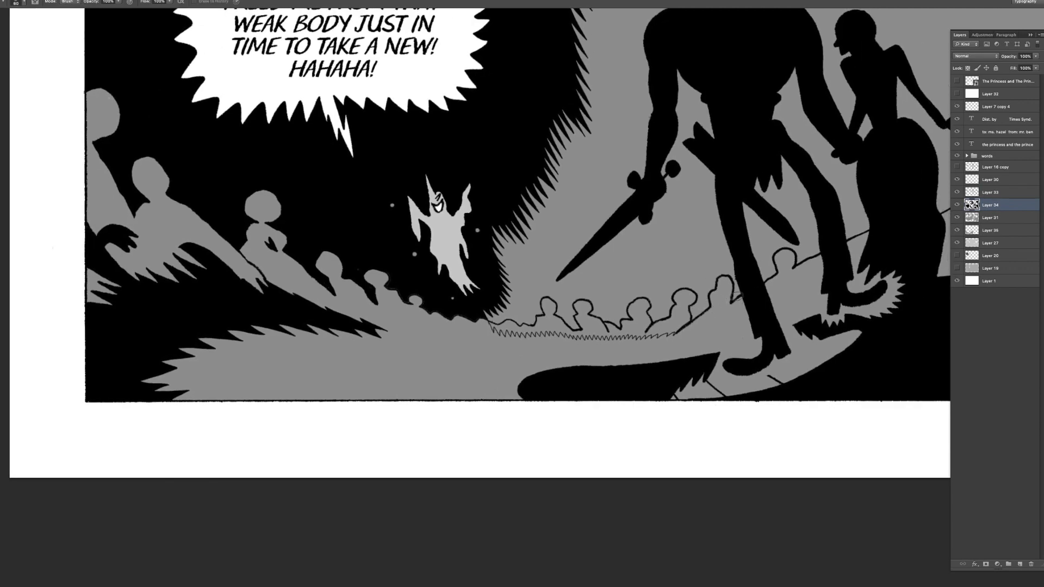
{"action": "left_click", "coordinate": [971, 205], "text": "super"}
{"action": "left_click_drag", "start_coordinate": [664, 336], "coordinate": [707, 336]}
{"action": "mouse_move", "coordinate": [614, 282]}
{"action": "left_mouse_down"}
{"action": "mouse_move", "coordinate": [695, 264]}
{"action": "mouse_move", "coordinate": [693, 283]}
{"action": "left_mouse_up"}
{"action": "key", "text": "super+d"}
{"action": "key", "text": "l"}
{"action": "left_click", "coordinate": [971, 203], "text": "super"}
{"action": "key", "text": "alt+BackSpace"}
{"action": "key", "text": "super+d"}
{"action": "scroll", "coordinate": [558, 309], "scroll_direction": "down", "scroll_amount": 5}
{"action": "scroll", "coordinate": [626, 293], "scroll_direction": "up", "scroll_amount": 3}
- Erase the leftover distant crowd outlines around and between the prince's legs on Layer 33
{"action": "left_click", "coordinate": [989, 193]}
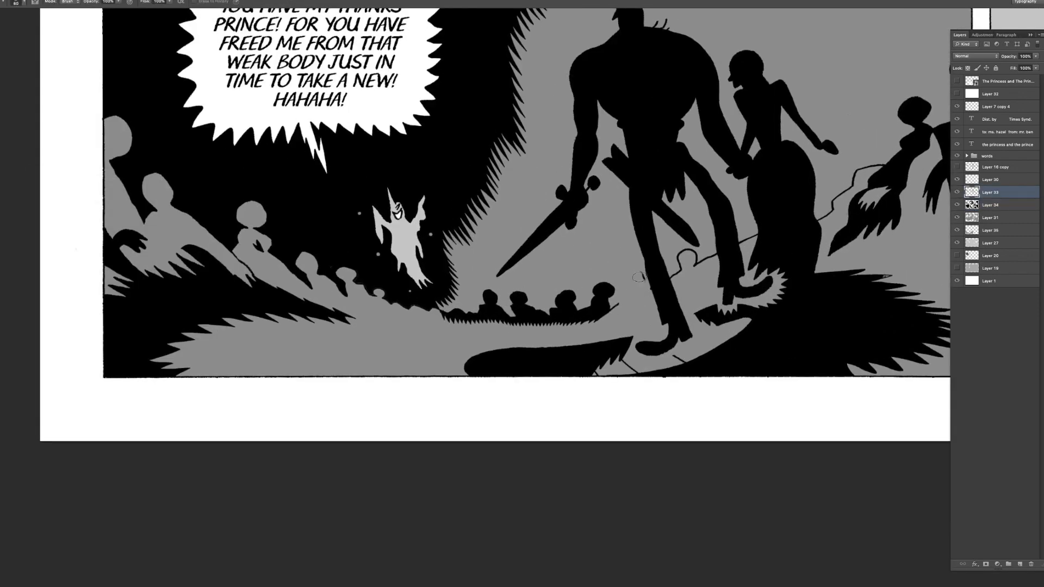
{"action": "left_click", "coordinate": [989, 205]}
{"action": "key", "text": "e"}
{"action": "scroll", "coordinate": [637, 294], "scroll_direction": "up", "scroll_amount": 3}
{"action": "scroll", "coordinate": [636, 293], "scroll_direction": "right", "scroll_amount": 2}
{"action": "key", "text": "bracketleft"}
{"action": "key", "text": "alt+bracketright"}
{"action": "scroll", "coordinate": [666, 236], "scroll_direction": "down", "scroll_amount": 1}
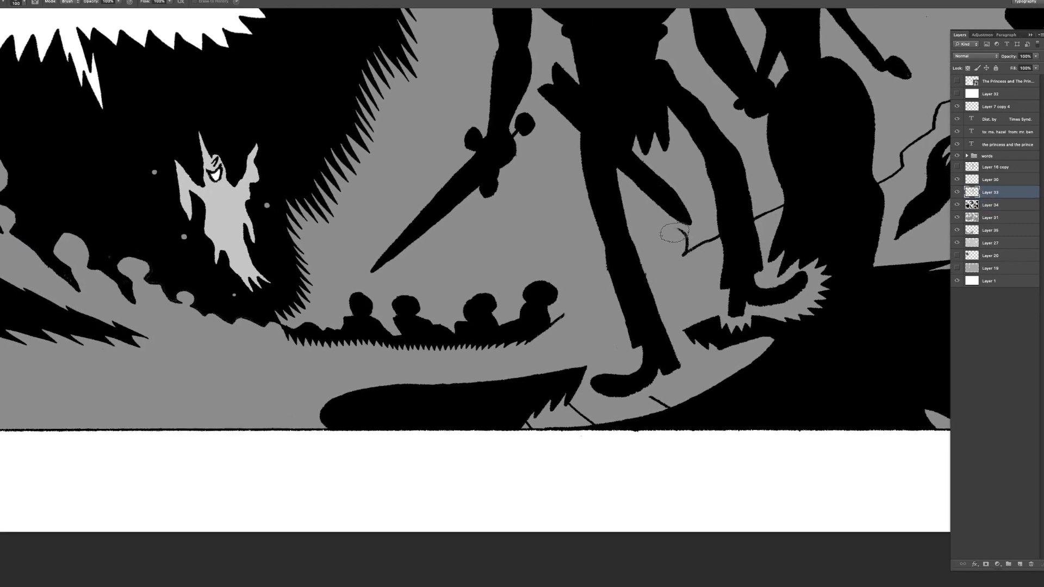
{"action": "key", "text": "alt+bracketright"}
{"action": "scroll", "coordinate": [767, 209], "scroll_direction": "down", "scroll_amount": 5}
{"action": "scroll", "coordinate": [734, 201], "scroll_direction": "up", "scroll_amount": 3}
- Draw a zigzag edge along the rocky outline beside the right-hand crowd figures and fill the enclosed area solid black
{"action": "key", "text": "b"}
{"action": "scroll", "coordinate": [714, 191], "scroll_direction": "up", "scroll_amount": 1}
{"action": "key", "text": "bracketleft"}
{"action": "key", "text": "bracketleft"}
{"action": "key", "text": "bracketleft"}
{"action": "key", "text": "bracketleft"}
{"action": "key", "text": "bracketleft"}
{"action": "key", "text": "bracketleft"}
{"action": "key", "text": "bracketleft"}
{"action": "key", "text": "bracketleft"}
{"action": "key", "text": "bracketleft"}
{"action": "key", "text": "bracketleft"}
{"action": "key", "text": "bracketleft"}
{"action": "key", "text": "bracketleft"}
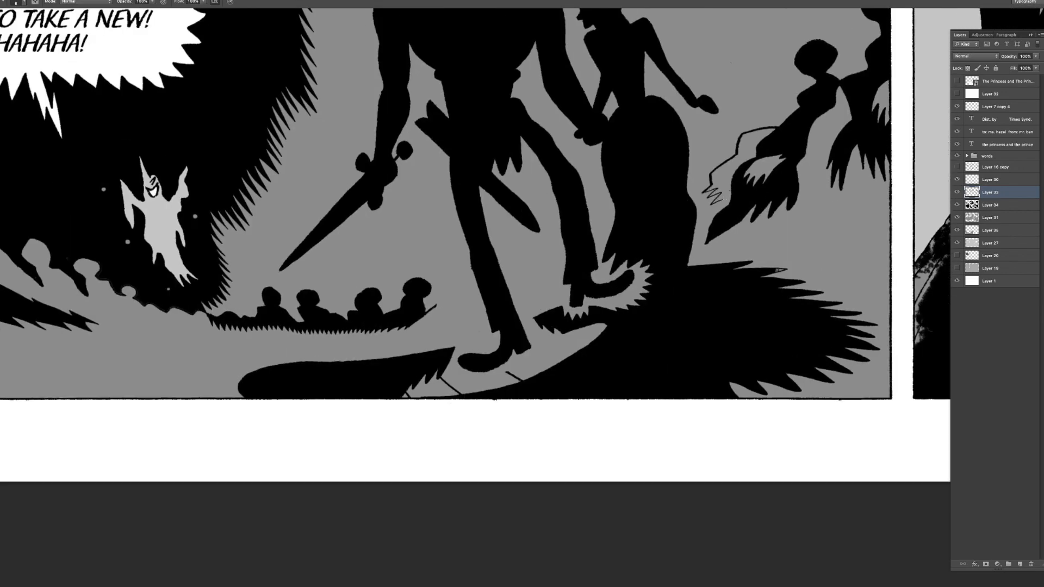
{"action": "key", "text": "alt+bracketleft"}
{"action": "key", "text": "z"}
{"action": "left_click", "coordinate": [761, 172], "text": "alt"}
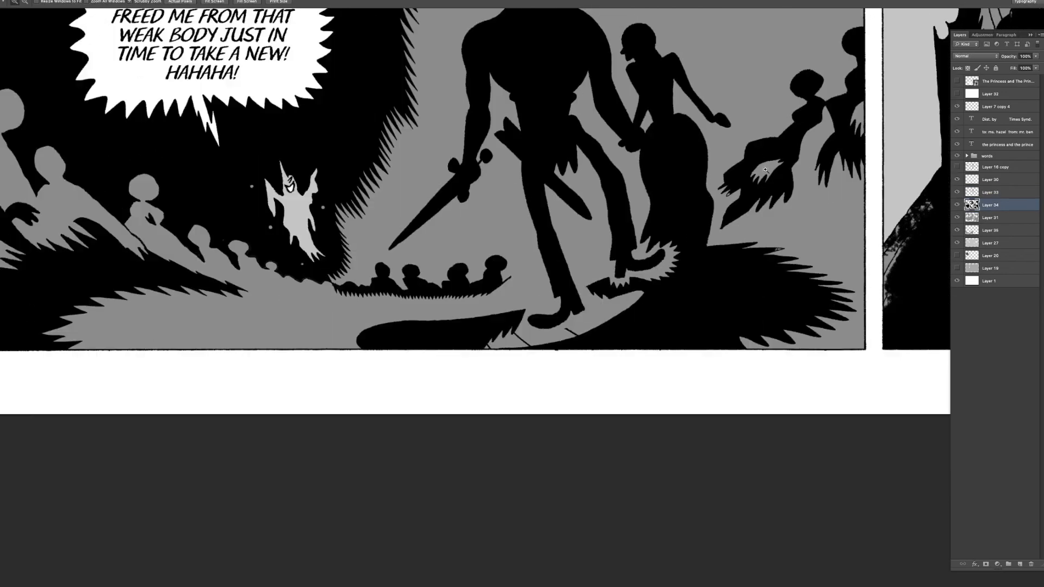
- Extend the large black shadow toward the prince's sword on Layer 34 with a zigzag edge, filling the addition solid black
{"action": "scroll", "coordinate": [765, 169], "scroll_direction": "down", "scroll_amount": 4}
{"action": "scroll", "coordinate": [587, 234], "scroll_direction": "up", "scroll_amount": 4}
{"action": "key", "text": "b"}
{"action": "left_click_drag", "start_coordinate": [587, 234], "coordinate": [586, 236]}
{"action": "key", "text": "bracketleft"}
{"action": "key", "text": "bracketleft"}
{"action": "scroll", "coordinate": [638, 246], "scroll_direction": "down", "scroll_amount": 2}
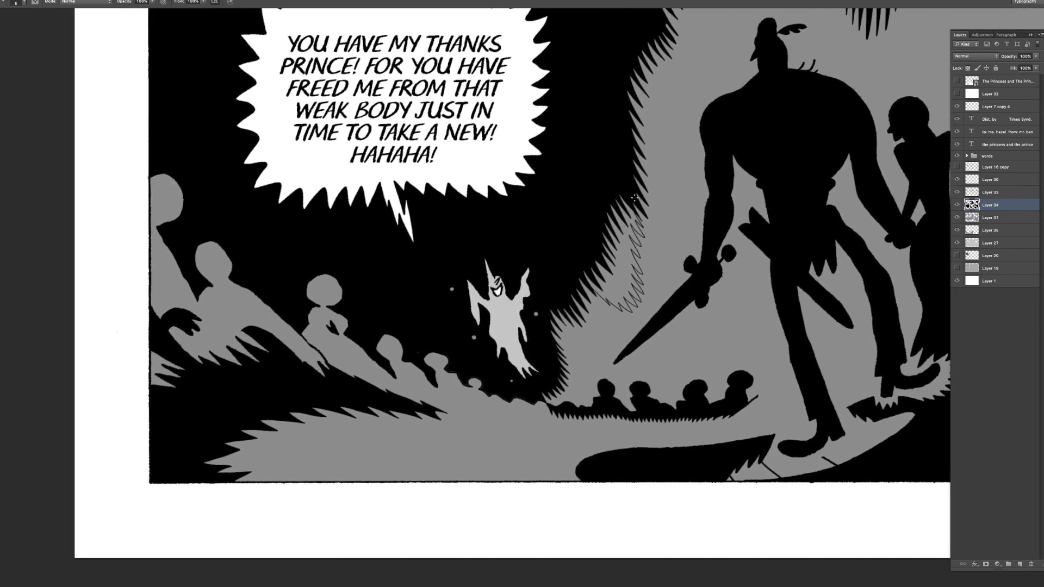
{"action": "scroll", "coordinate": [738, 165], "scroll_direction": "down", "scroll_amount": 3}
{"action": "scroll", "coordinate": [737, 164], "scroll_direction": "up", "scroll_amount": 3}
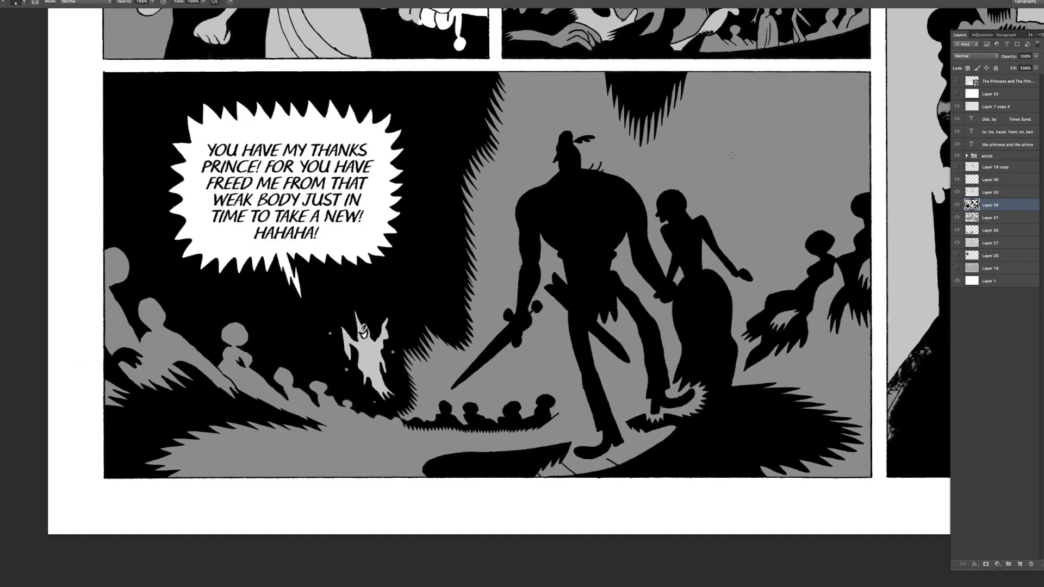
- Add one large and one small spiky patch above the princess on Layer 34 and fill both solid black
{"action": "key", "text": "v"}
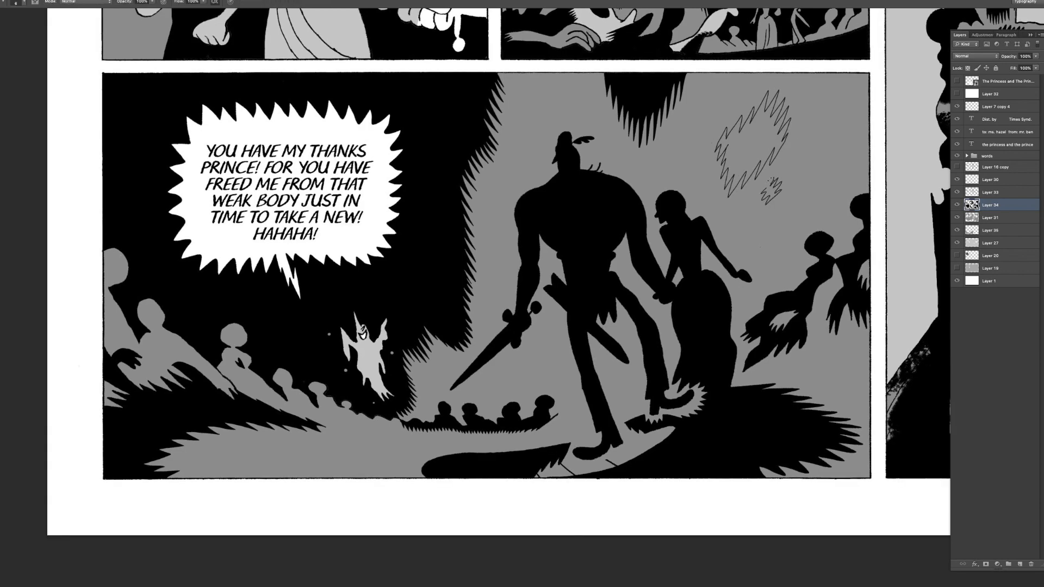
{"action": "left_click", "coordinate": [772, 175]}
{"action": "right_click", "coordinate": [774, 175]}
{"action": "left_click", "coordinate": [789, 188]}
{"action": "key", "text": "alt+BackSpace"}
- Break the wizard's balloon text after "YOU" so that word sits on its own first line, and reposition the text
{"action": "scroll", "coordinate": [756, 215], "scroll_direction": "down", "scroll_amount": 2}
{"action": "left_click_drag", "start_coordinate": [370, 169], "coordinate": [610, 214]}
{"action": "key", "text": "t"}
{"action": "left_click", "coordinate": [546, 201]}
{"action": "key", "text": "super+Return"}
{"action": "key", "text": "v"}
{"action": "left_click_drag", "start_coordinate": [675, 216], "coordinate": [689, 207]}
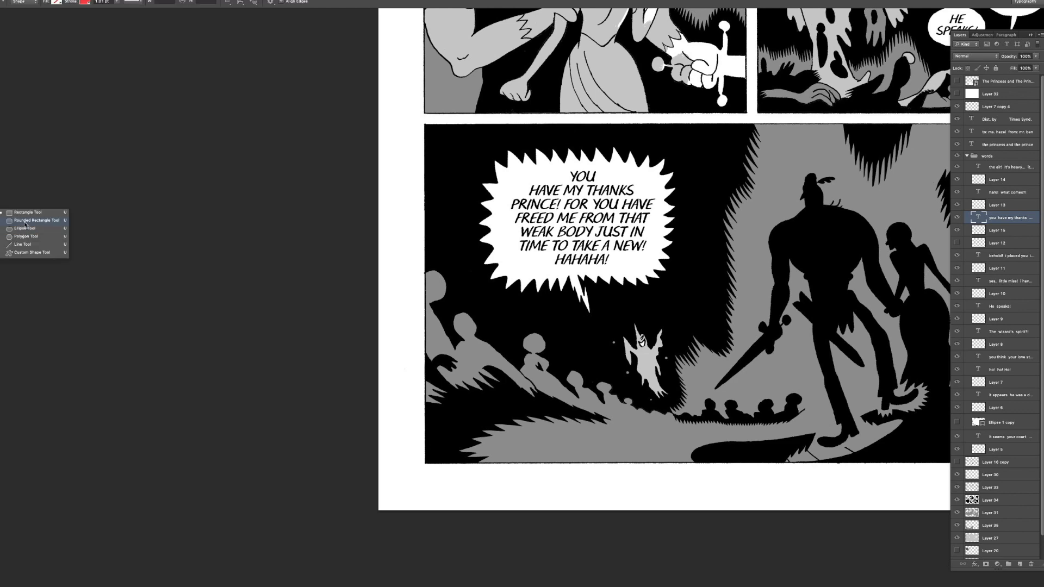
- Try a white rounded rectangle as the balloon behind the wizard's text in place of the spiky one
{"action": "left_click_drag", "start_coordinate": [495, 161], "coordinate": [668, 280]}
{"action": "key", "text": "v"}
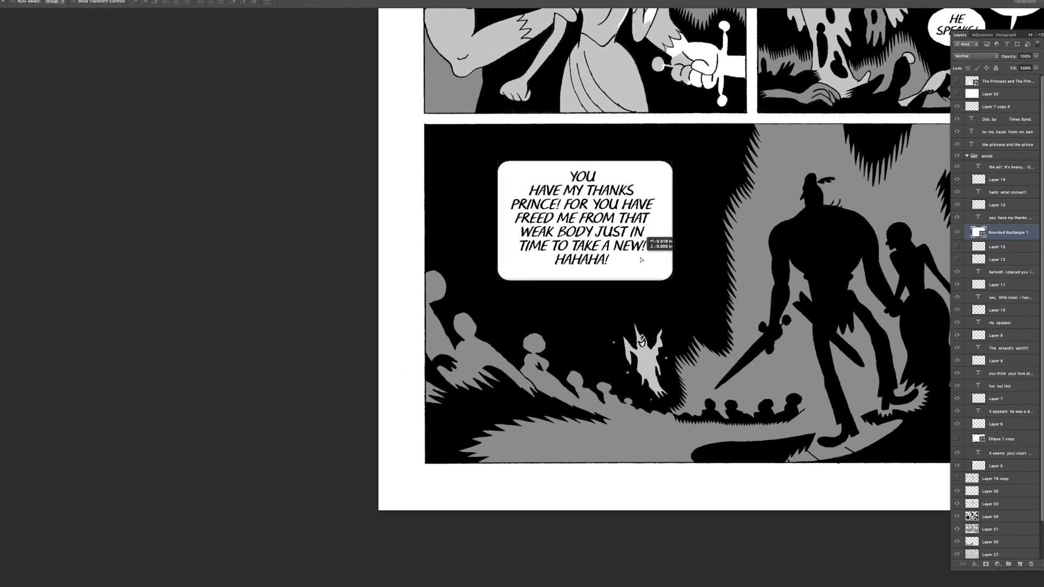
{"action": "left_click", "coordinate": [1008, 233]}
{"action": "scroll", "coordinate": [636, 254], "scroll_direction": "up", "scroll_amount": 2}
{"action": "key", "text": "ctrl+t"}
{"action": "key", "text": "Return"}
{"action": "scroll", "coordinate": [444, 245], "scroll_direction": "down", "scroll_amount": 5}
{"action": "scroll", "coordinate": [465, 243], "scroll_direction": "up", "scroll_amount": 2}
- Replace the rounded rectangle behind the wizard's text with a white ellipse
{"action": "left_click", "coordinate": [2, 217]}
{"action": "left_click_drag", "start_coordinate": [493, 278], "coordinate": [493, 279]}
{"action": "left_click", "coordinate": [1008, 247]}
{"action": "key", "text": "Delete"}
{"action": "left_click_drag", "start_coordinate": [798, 285], "coordinate": [772, 296]}
- Resize the white ellipse to surround the wizard's text, then position both together in the panel's upper-left area
{"action": "left_click", "coordinate": [1009, 217], "text": "shift"}
{"action": "left_click_drag", "start_coordinate": [405, 212], "coordinate": [418, 218]}
{"action": "left_click", "coordinate": [1008, 232]}
{"action": "left_click_drag", "start_coordinate": [562, 259], "coordinate": [562, 259]}
{"action": "left_click_drag", "start_coordinate": [598, 147], "coordinate": [668, 146]}
{"action": "left_click_drag", "start_coordinate": [656, 212], "coordinate": [659, 213]}
{"action": "key", "text": "Return"}
{"action": "left_click", "coordinate": [1009, 218], "text": "shift"}
{"action": "left_click_drag", "start_coordinate": [676, 255], "coordinate": [376, 253]}
{"action": "left_click", "coordinate": [980, 250]}
- Create a layer above the ellipse and draw a zigzag line all around the balloon on it
{"action": "key", "text": "ctrl+shift+alt+n"}
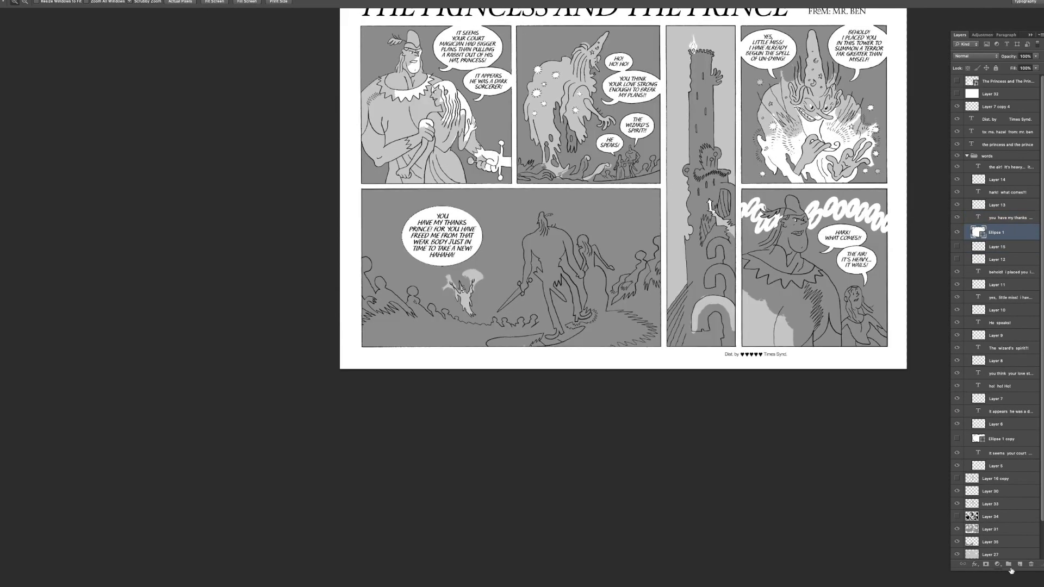
{"action": "key", "text": "b"}
{"action": "scroll", "coordinate": [448, 251], "scroll_direction": "up", "scroll_amount": 5}
{"action": "scroll", "coordinate": [374, 229], "scroll_direction": "down", "scroll_amount": 1}
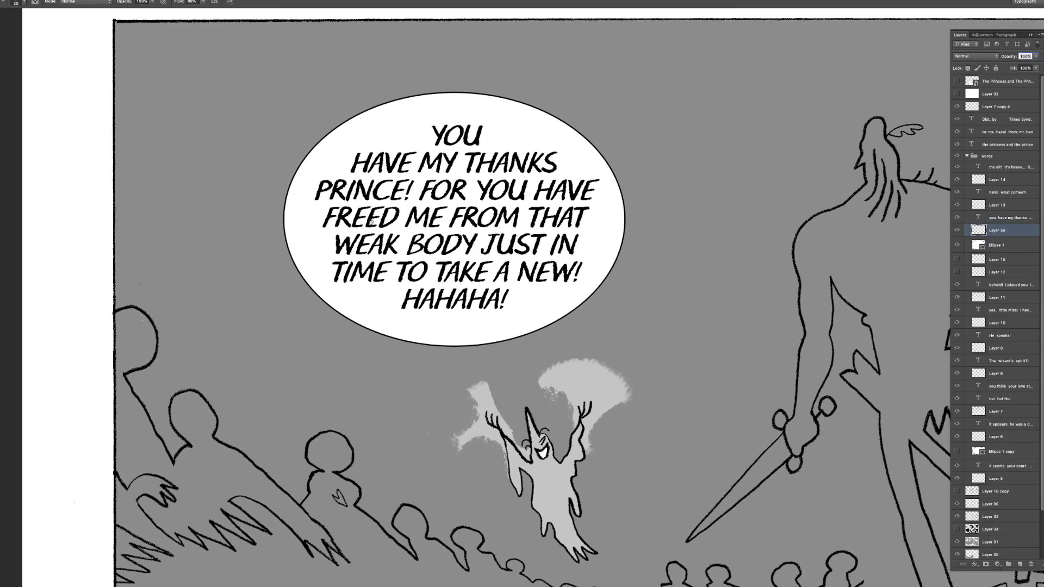
{"action": "left_click_drag", "start_coordinate": [363, 296], "coordinate": [339, 276]}
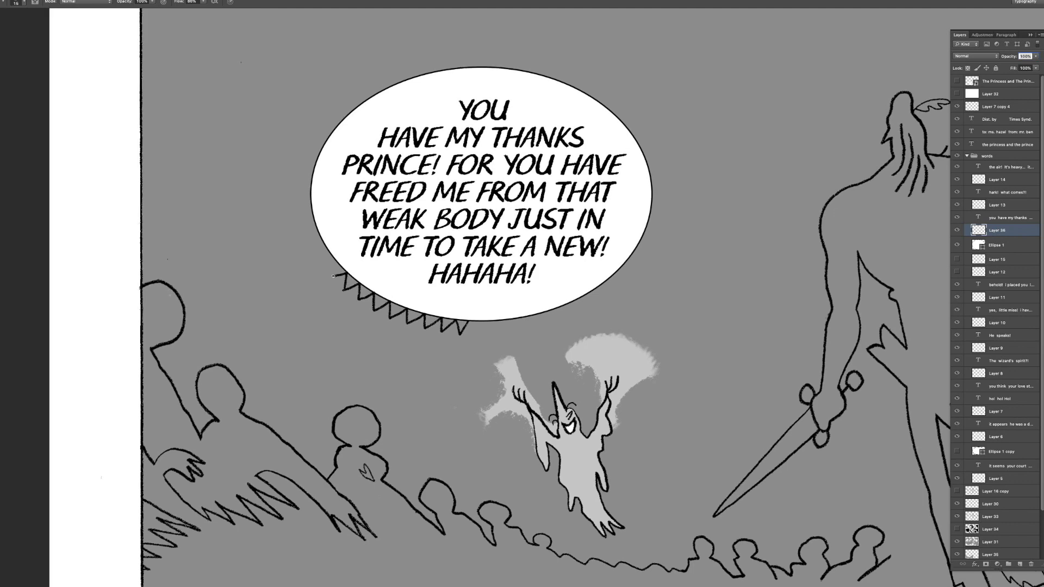
{"action": "left_click_drag", "start_coordinate": [312, 220], "coordinate": [298, 180]}
{"action": "scroll", "coordinate": [328, 208], "scroll_direction": "up", "scroll_amount": 2}
{"action": "mouse_move", "coordinate": [454, 110]}
{"action": "left_mouse_down"}
{"action": "mouse_move", "coordinate": [416, 106]}
{"action": "mouse_move", "coordinate": [470, 114]}
{"action": "mouse_move", "coordinate": [554, 163]}
{"action": "left_mouse_up"}
{"action": "scroll", "coordinate": [420, 115], "scroll_direction": "right", "scroll_amount": 3}
{"action": "scroll", "coordinate": [554, 163], "scroll_direction": "down", "scroll_amount": 1}
{"action": "scroll", "coordinate": [554, 163], "scroll_direction": "right", "scroll_amount": 2}
{"action": "left_click_drag", "start_coordinate": [353, 359], "coordinate": [368, 347]}
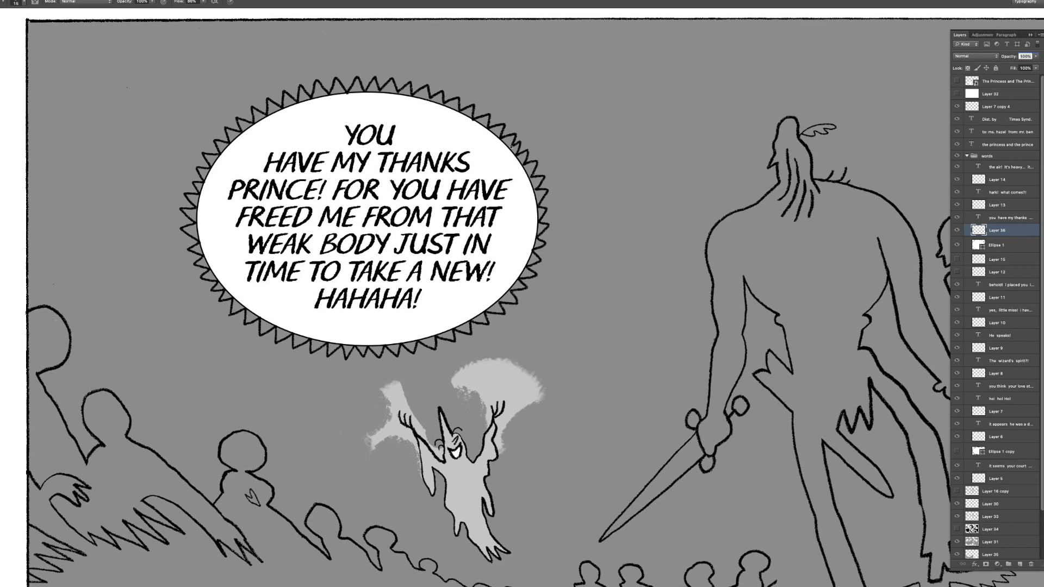
{"action": "scroll", "coordinate": [511, 147], "scroll_direction": "up", "scroll_amount": 5}
{"action": "scroll", "coordinate": [517, 147], "scroll_direction": "down", "scroll_amount": 5}
- Draw a jagged balloon tail pointing to the wizard's head and erase the zigzag border crossing its opening
{"action": "scroll", "coordinate": [461, 283], "scroll_direction": "down", "scroll_amount": 3}
{"action": "scroll", "coordinate": [462, 283], "scroll_direction": "left", "scroll_amount": 2}
{"action": "mouse_move", "coordinate": [453, 260]}
{"action": "left_mouse_down"}
{"action": "mouse_move", "coordinate": [479, 317]}
{"action": "mouse_move", "coordinate": [471, 317]}
{"action": "mouse_move", "coordinate": [468, 255]}
{"action": "left_mouse_up"}
{"action": "key", "text": "super+z"}
{"action": "scroll", "coordinate": [468, 261], "scroll_direction": "up", "scroll_amount": 3}
{"action": "key", "text": "e"}
{"action": "left_click_drag", "start_coordinate": [496, 224], "coordinate": [506, 226]}
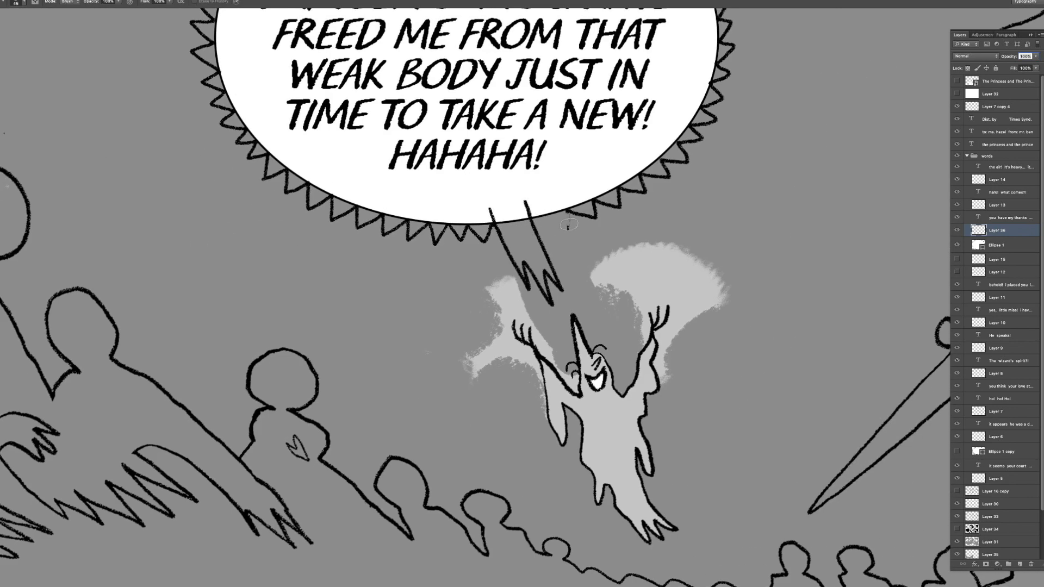
{"action": "scroll", "coordinate": [539, 217], "scroll_direction": "up", "scroll_amount": 1}
{"action": "key", "text": "super+0"}
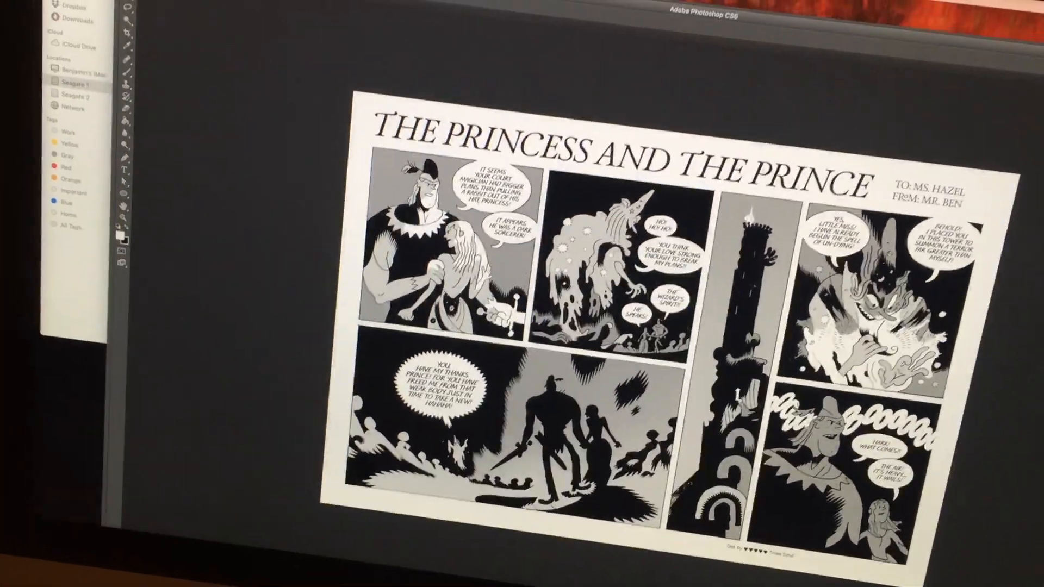
- Switch to Finder, open the Princess and the Prince page layout, and review the two comics and the text below them
{"action": "left_click", "coordinate": [76, 278]}
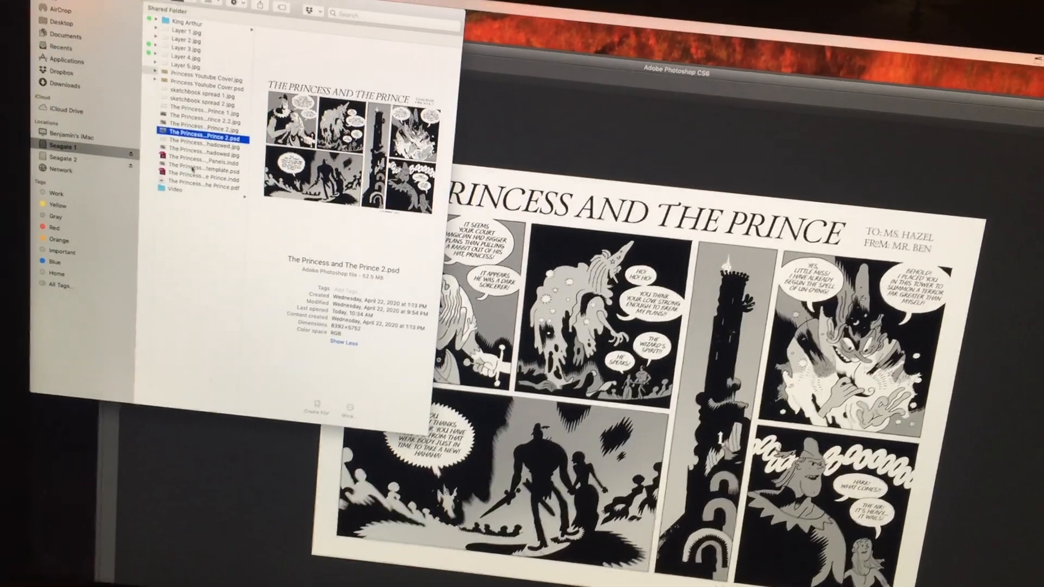
{"action": "left_click", "coordinate": [183, 185]}
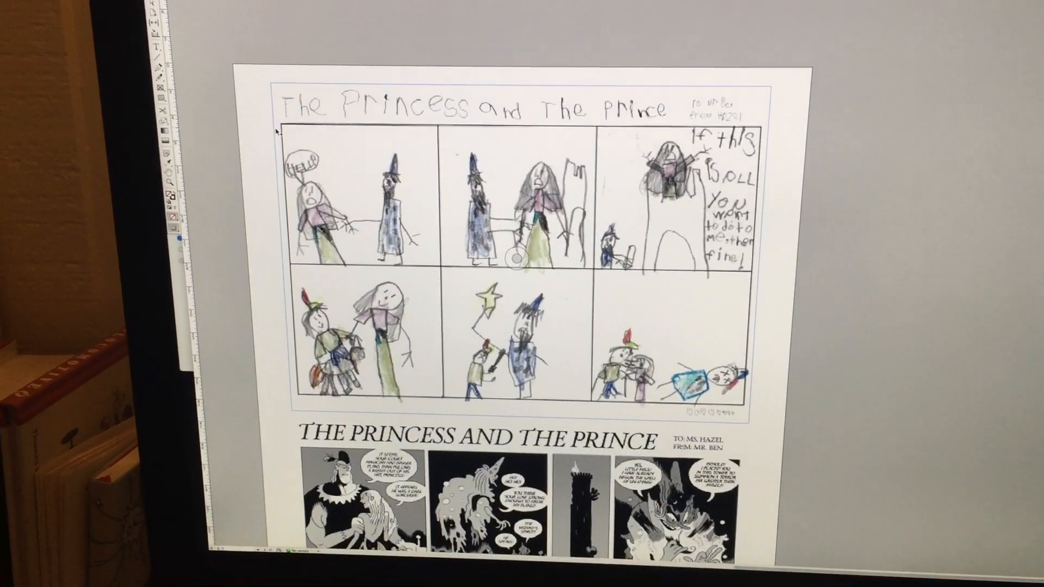
{"action": "scroll", "coordinate": [601, 170], "scroll_direction": "down", "scroll_amount": 5}
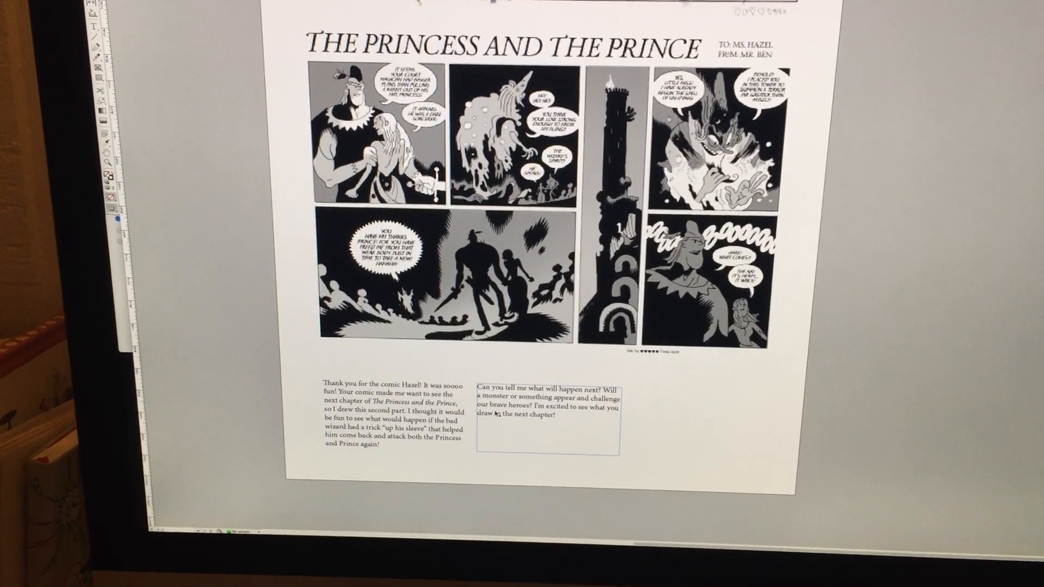
{"action": "scroll", "coordinate": [703, 247], "scroll_direction": "up", "scroll_amount": 3}
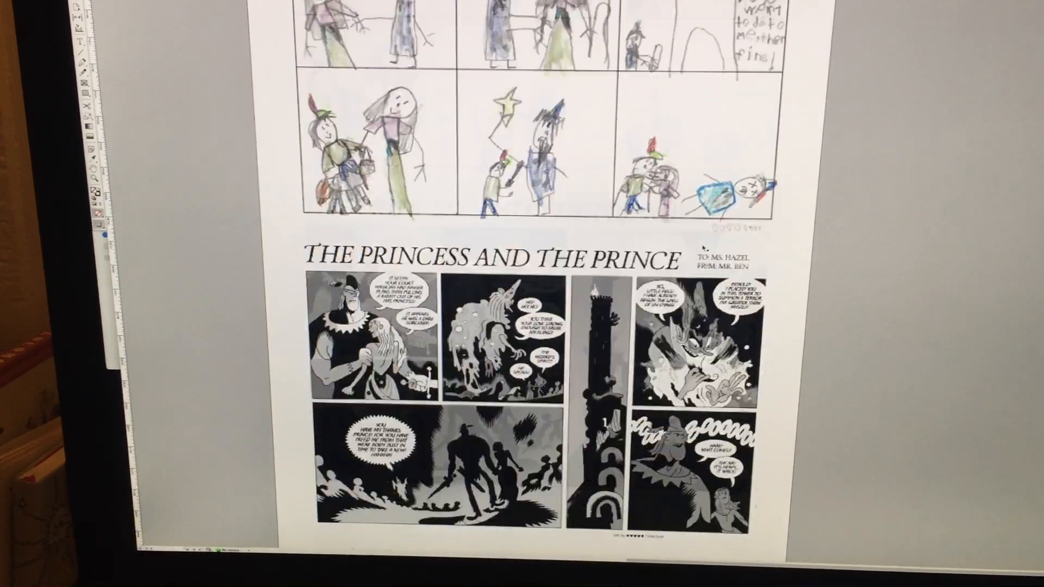